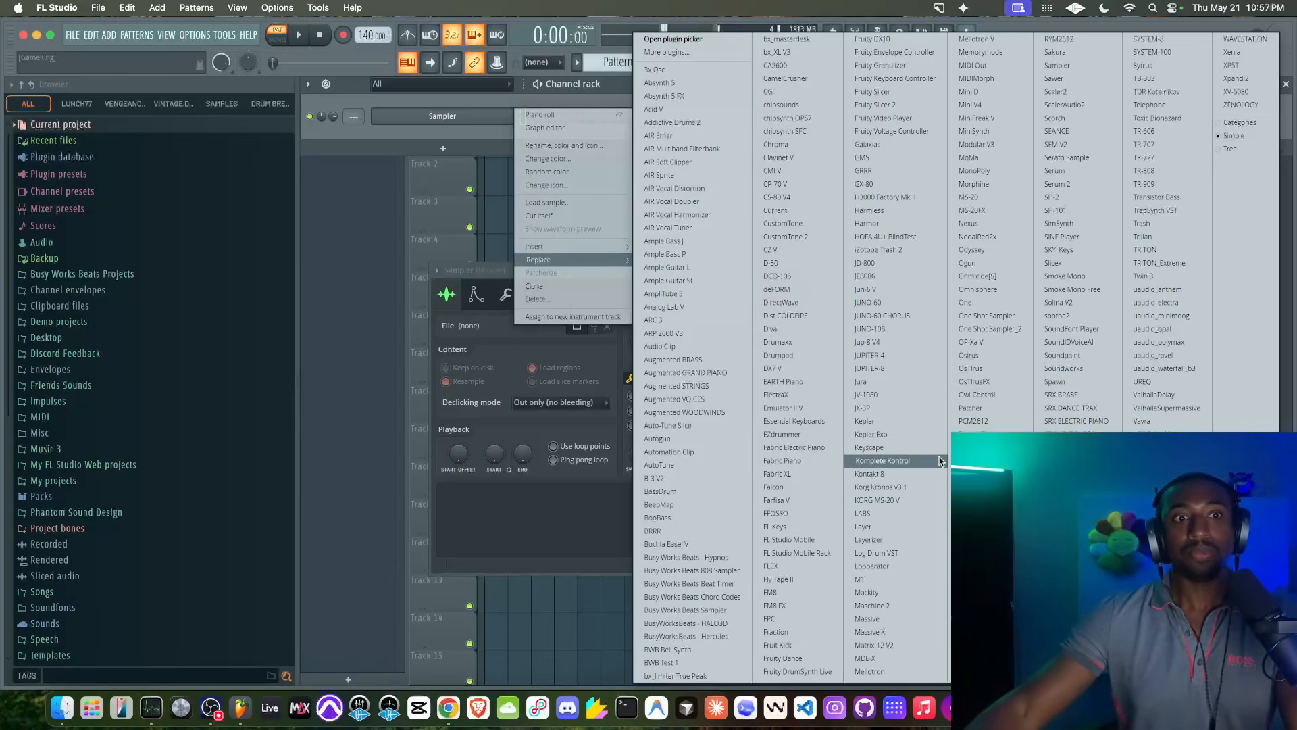
- Replace the Sampler channel with the PoiZone synth and load its Default preset
left_click(973, 486)
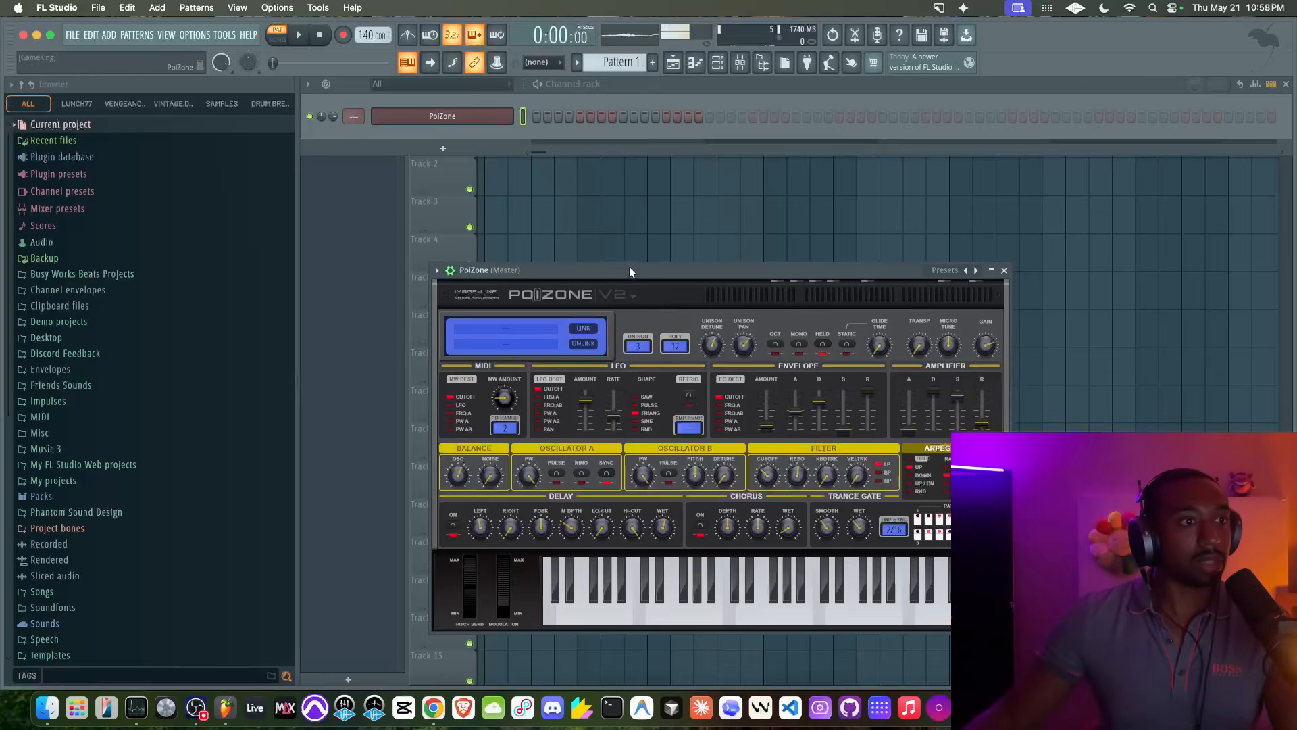
left_click_drag(623, 266, 561, 215)
left_click(896, 218)
left_click(922, 254)
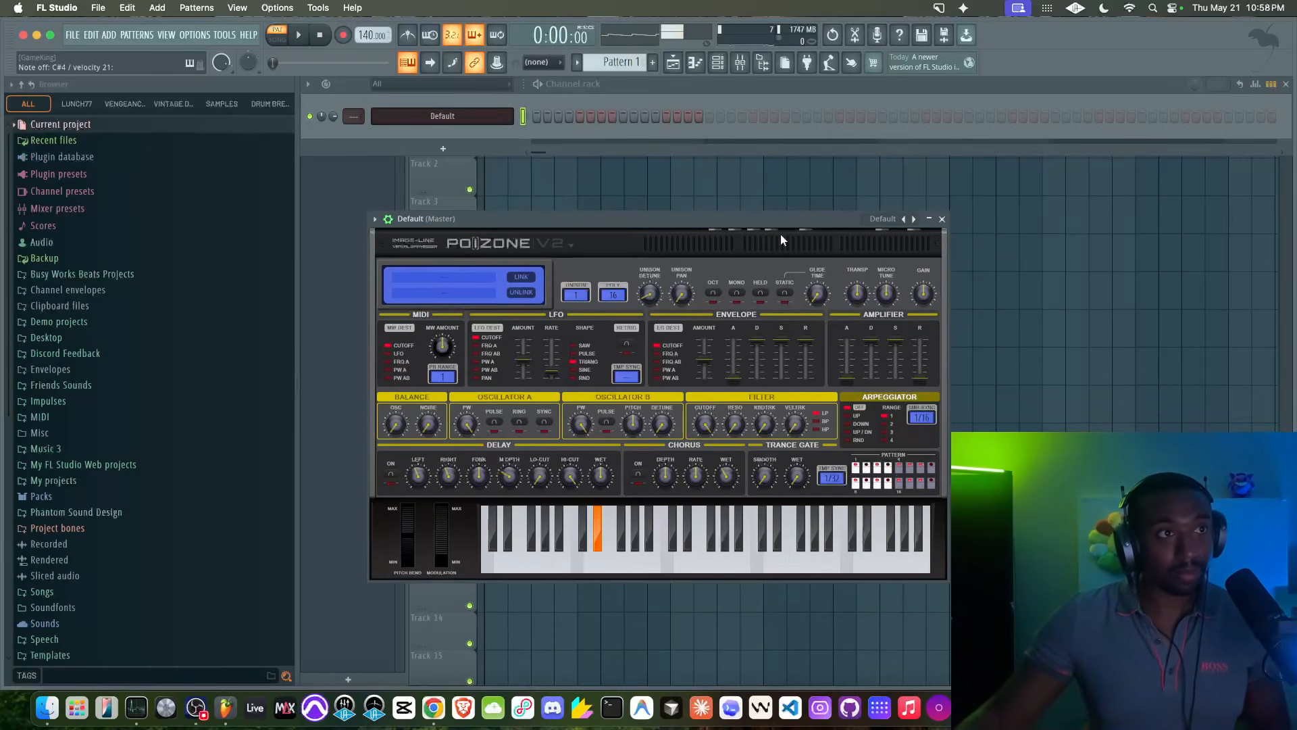
- Open the piano roll for the PoiZone channel at the start of bar 1
right_click(510, 126)
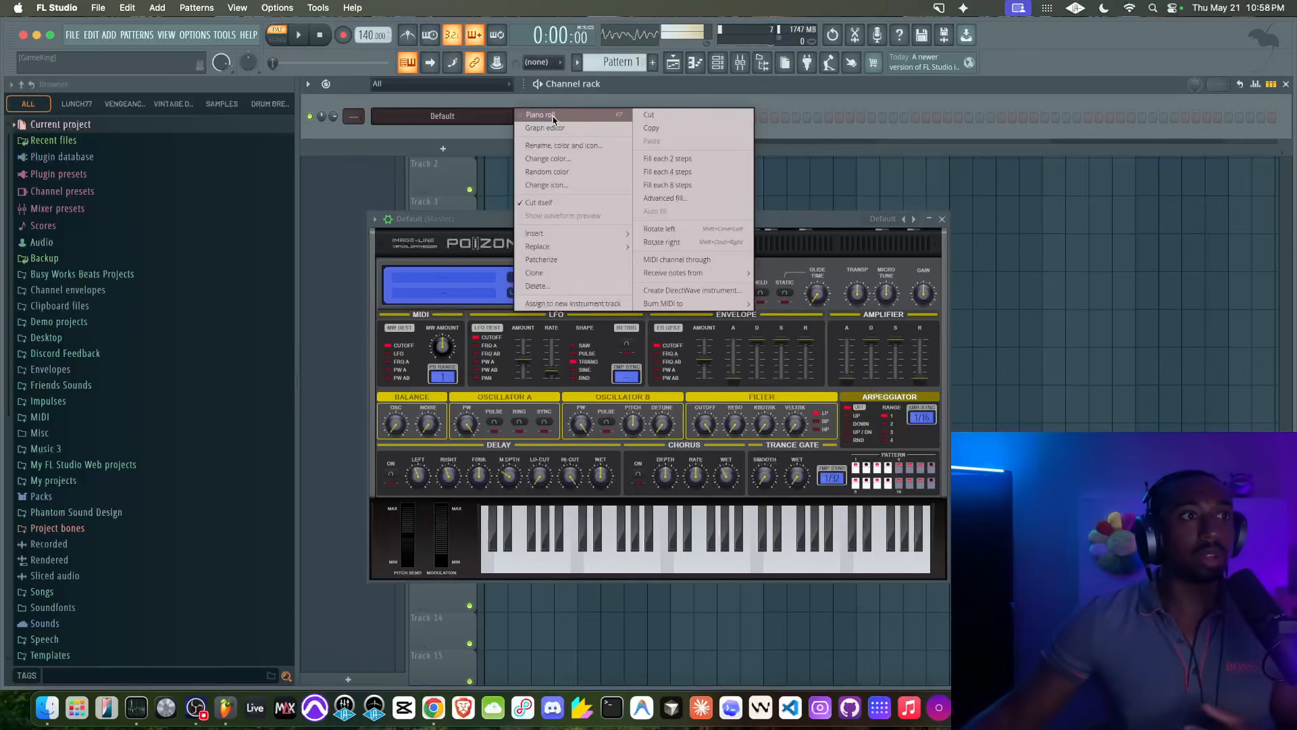
left_click(553, 116)
scroll(433, 168, "up", 4)
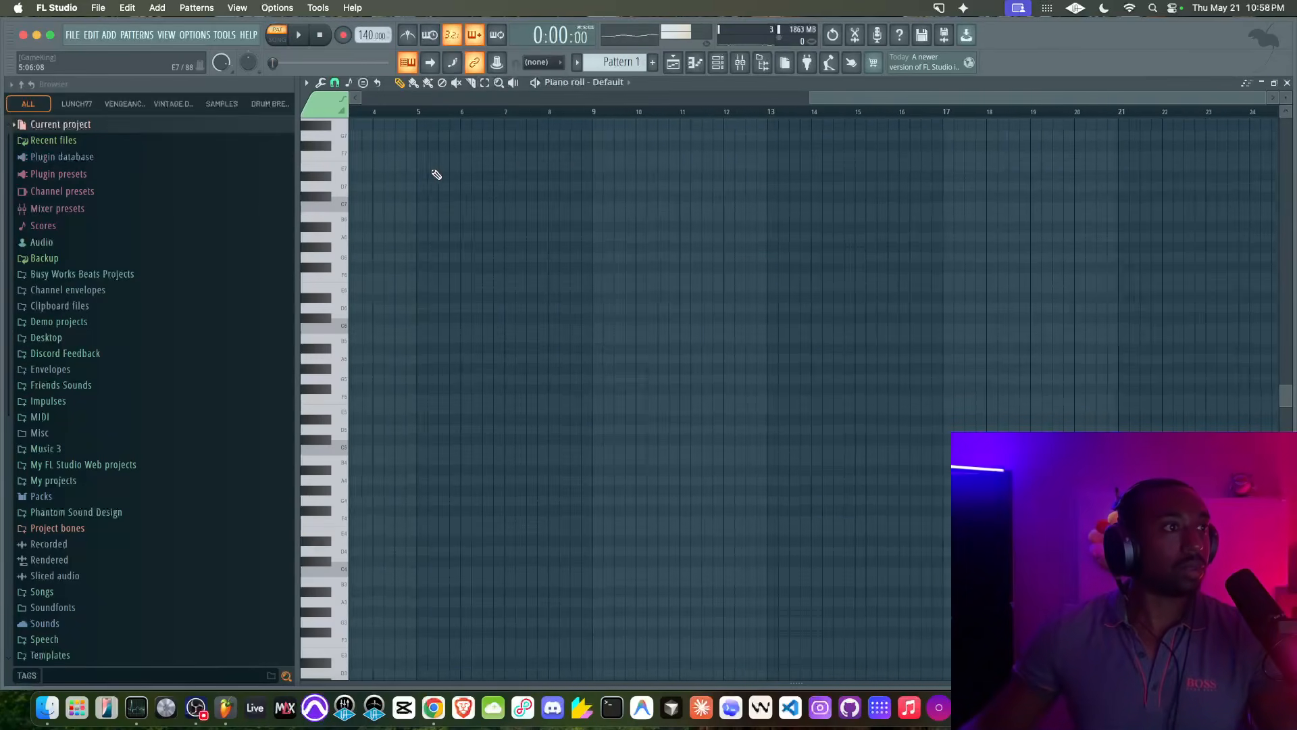
scroll(436, 173, "up", 2)
scroll(381, 137, "up", 5)
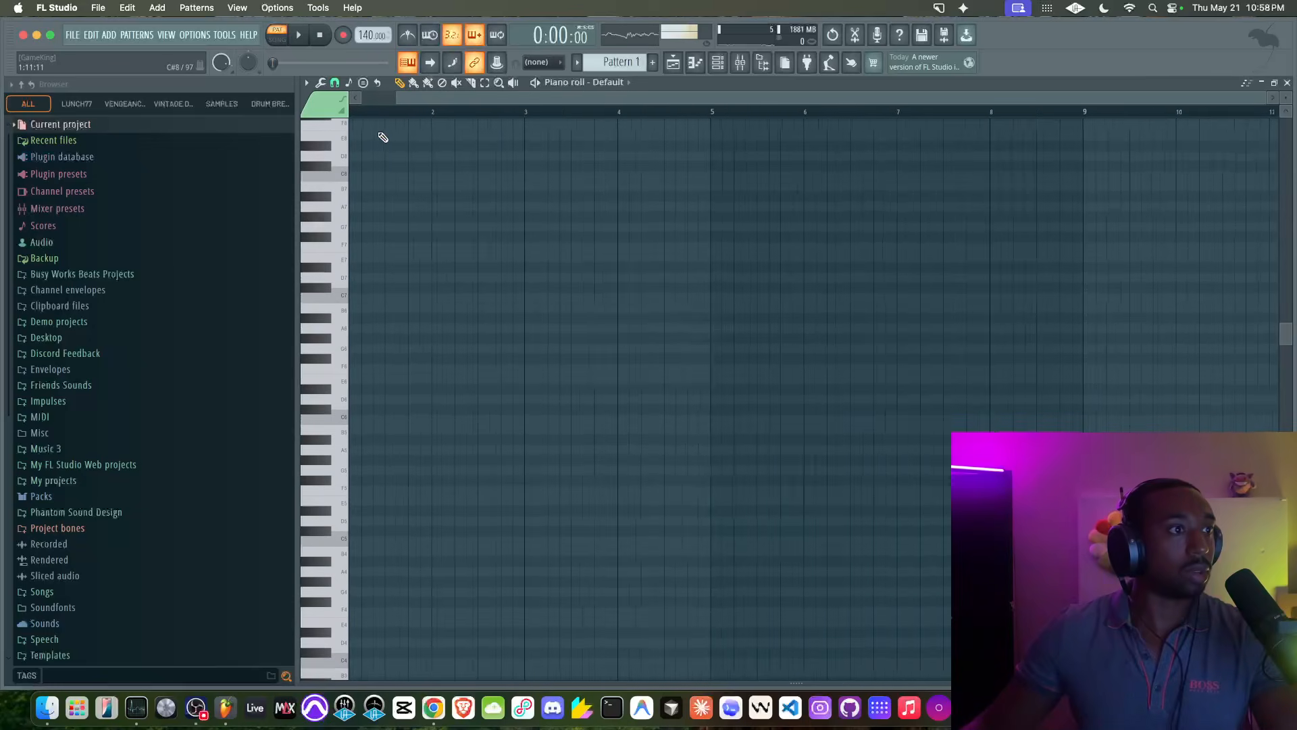
- Check the key label options in the piano roll's view settings, leaving the labels set to all notes
left_click(306, 83)
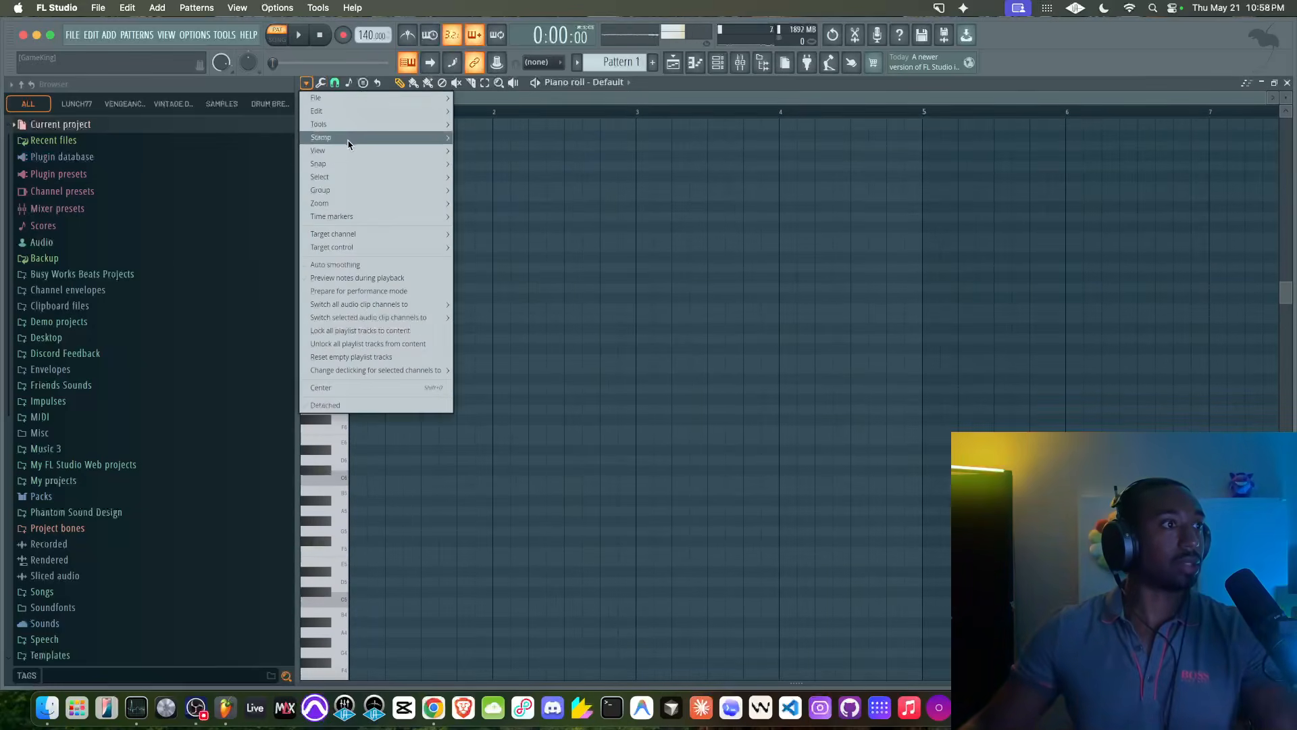
mouse_move(319, 150)
mouse_move(512, 444)
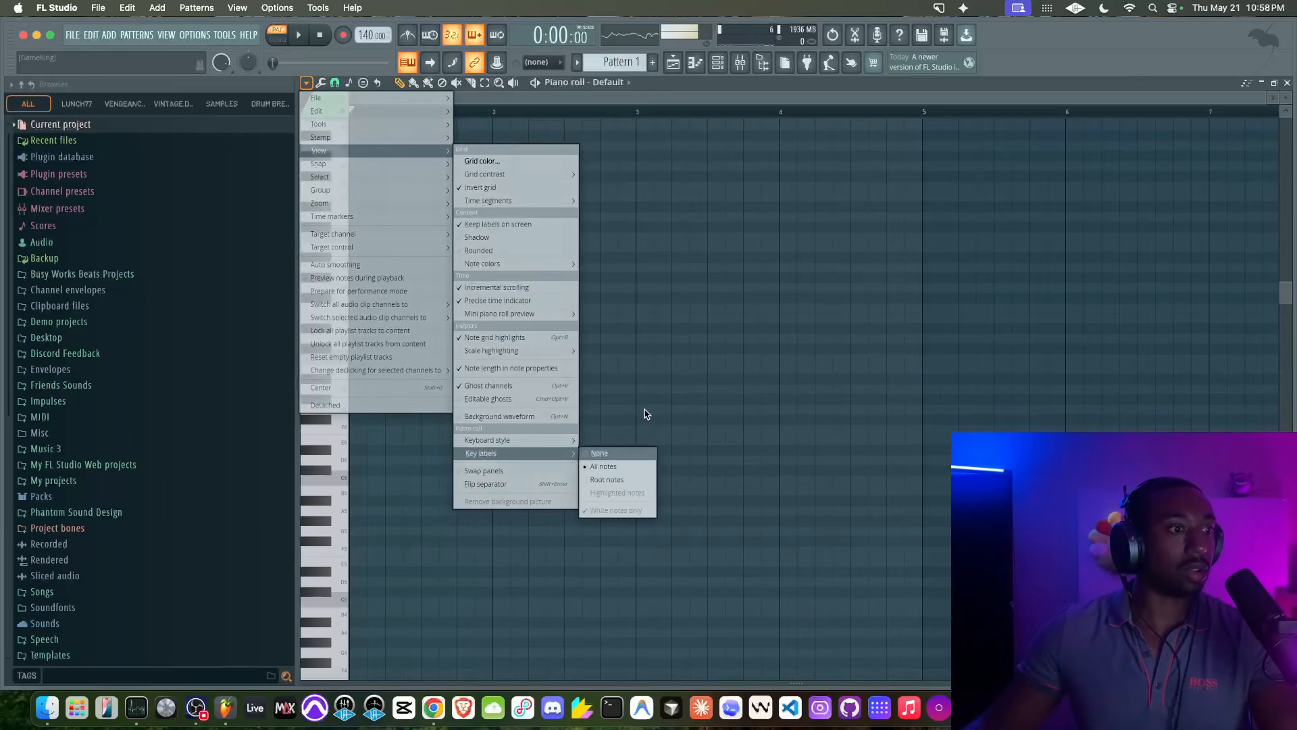
left_click(840, 246)
scroll(1285, 100, "up", 5)
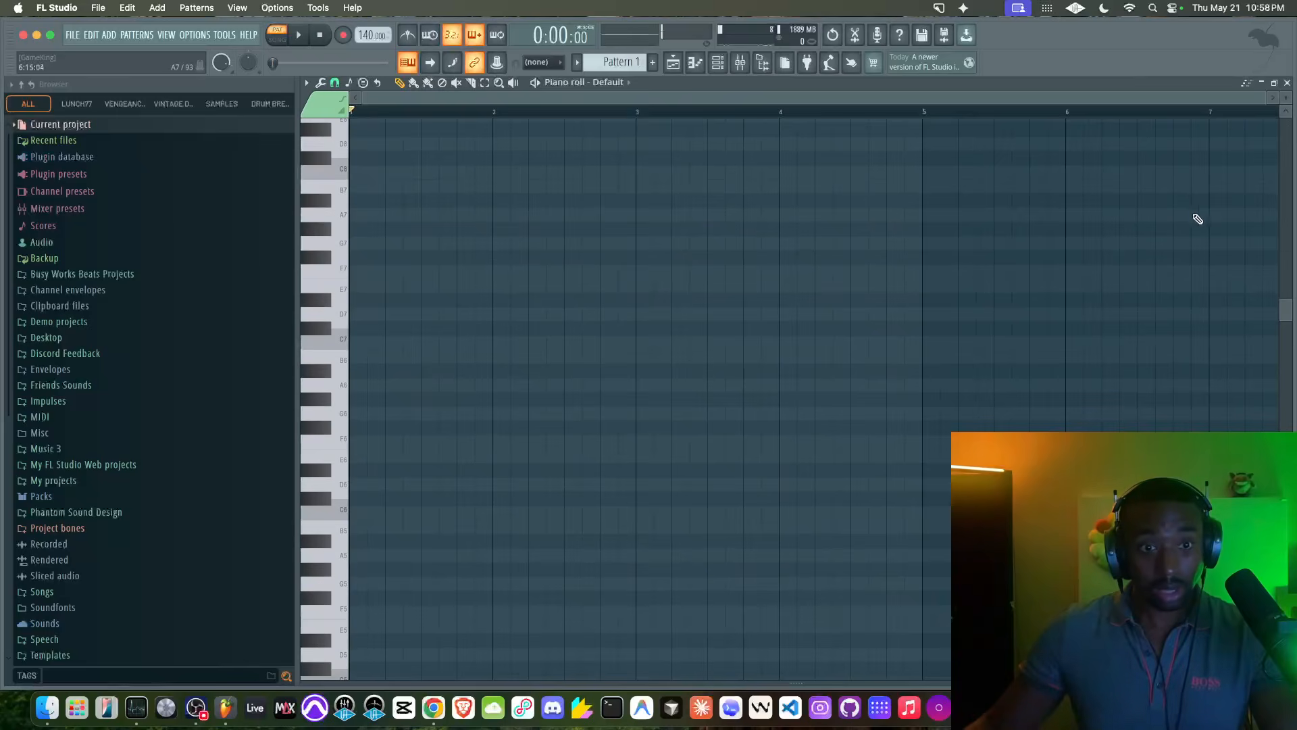
- Enlarge the piano roll's control lane and add a one-bar D4 note at the start of bar 1
left_click_drag(794, 682, 800, 494)
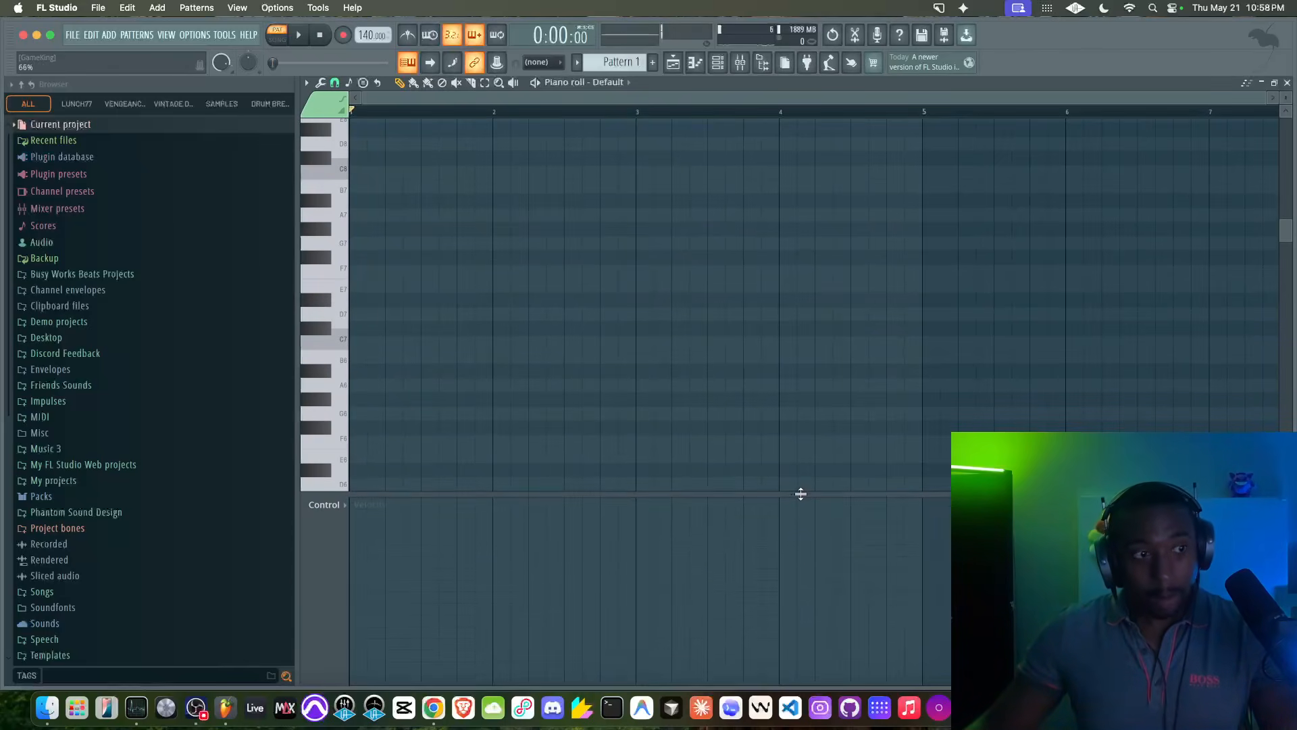
scroll(417, 370, "down", 6)
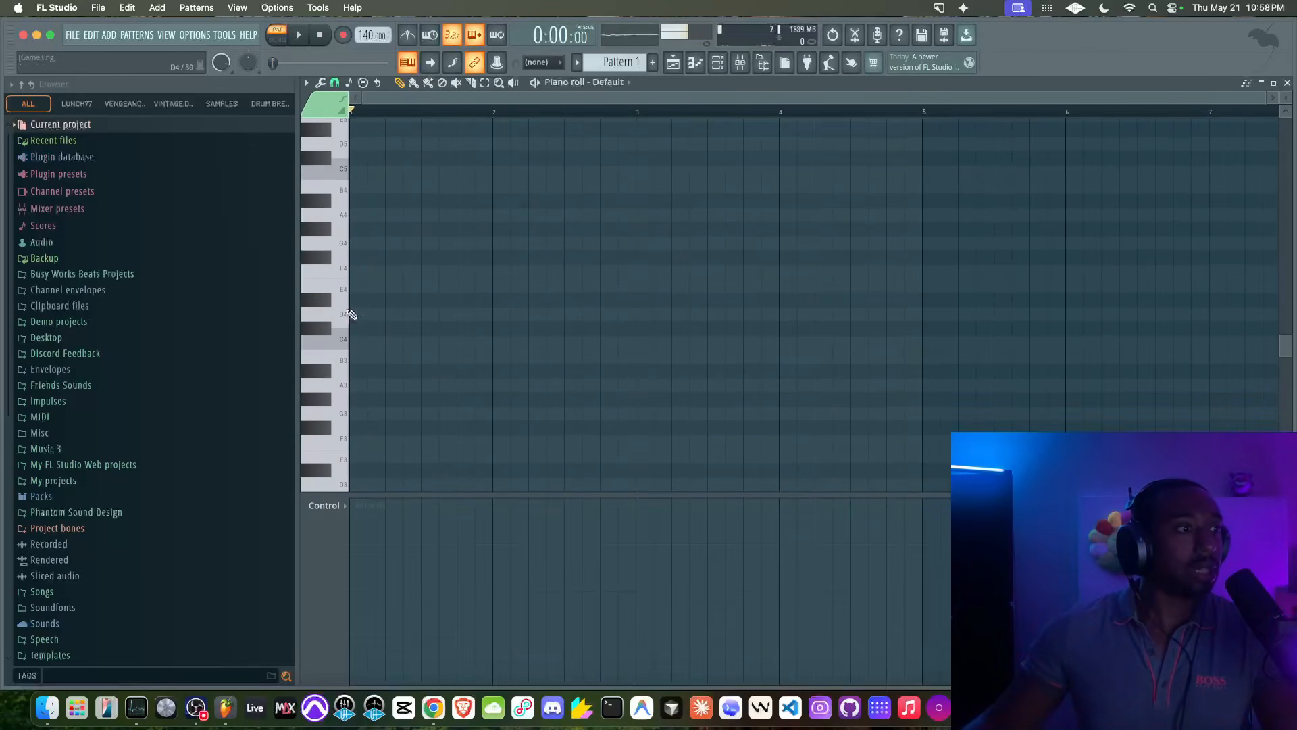
left_click(373, 316)
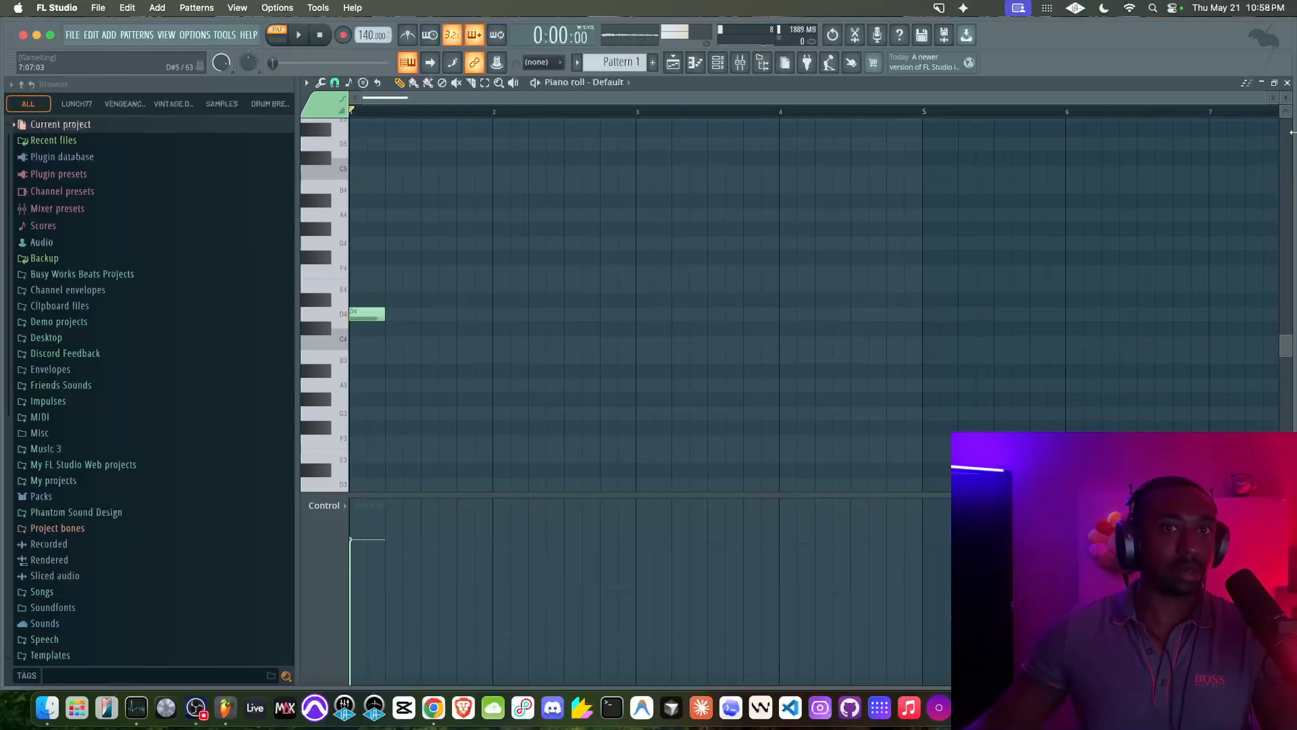
scroll(383, 315, "down", 3)
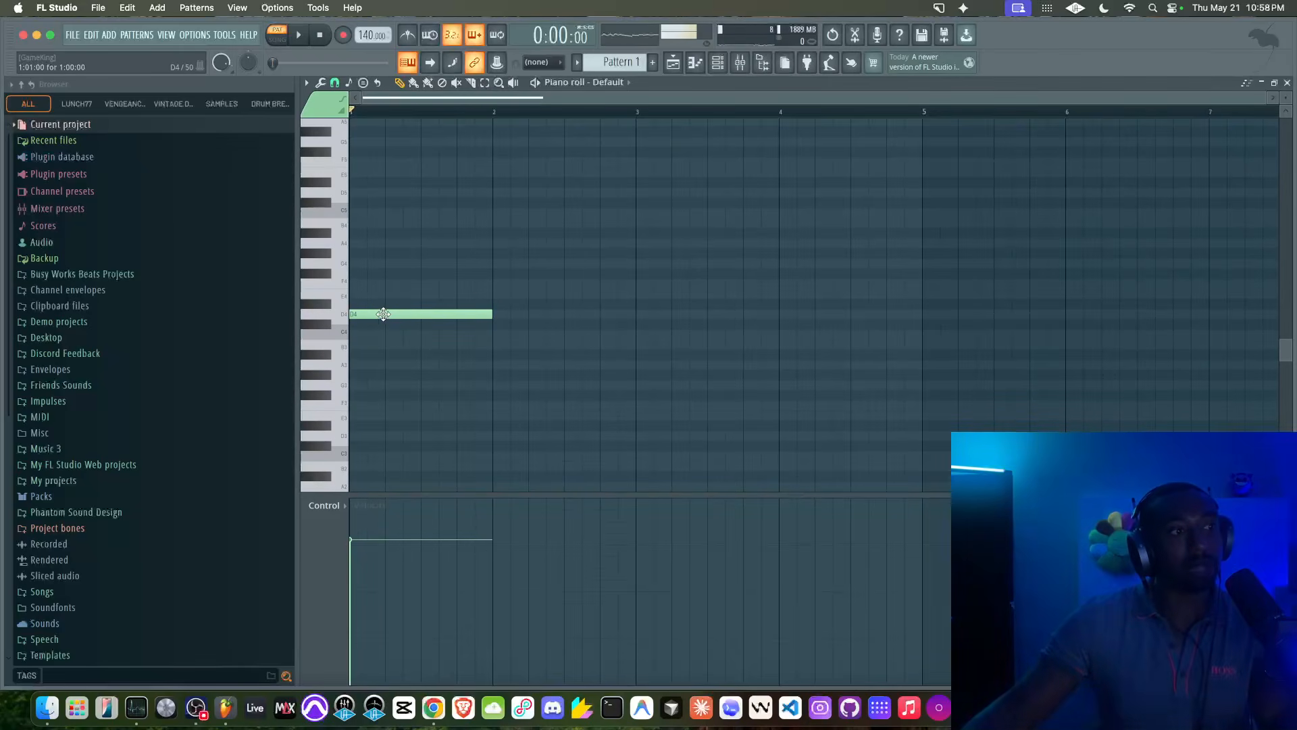
- Build a stacked chord of half-bar notes D4, F4, A4, C5, E5 and G5 at the start of bar 1 and play it
left_click_drag(383, 314, 383, 291)
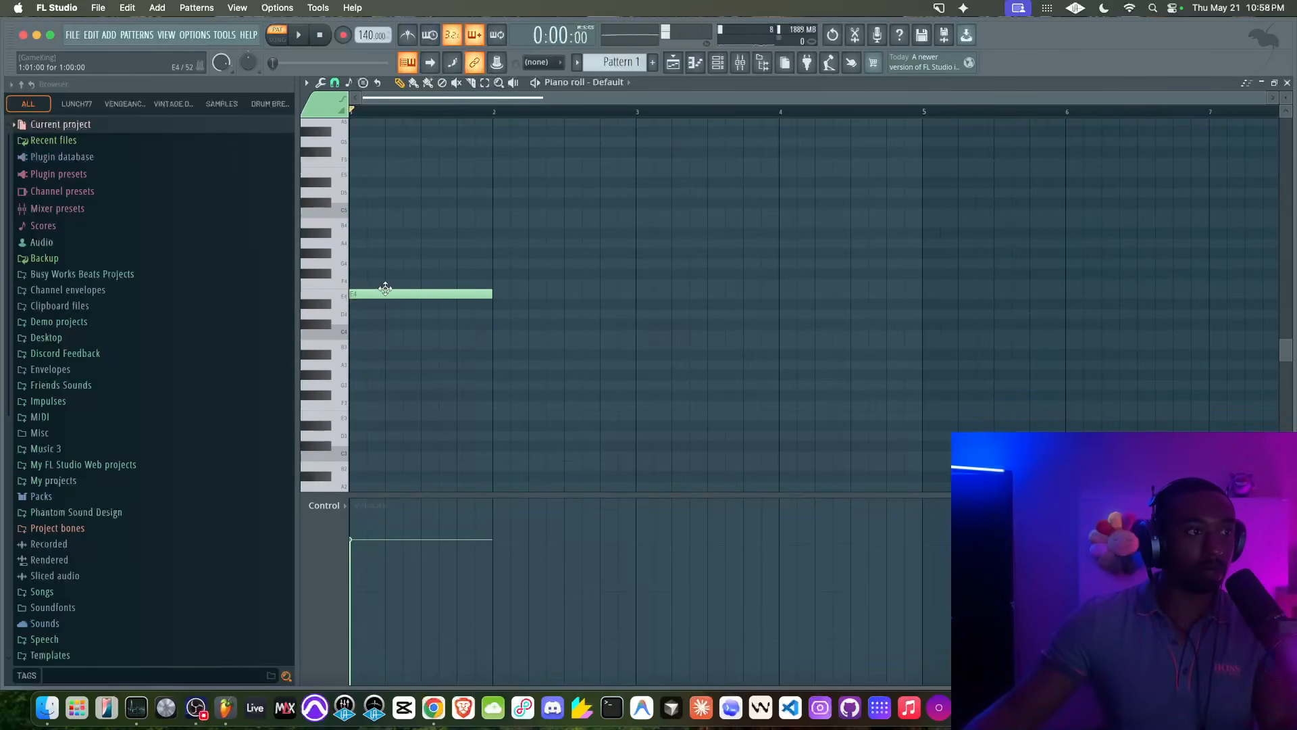
left_click_drag(372, 314, 365, 316)
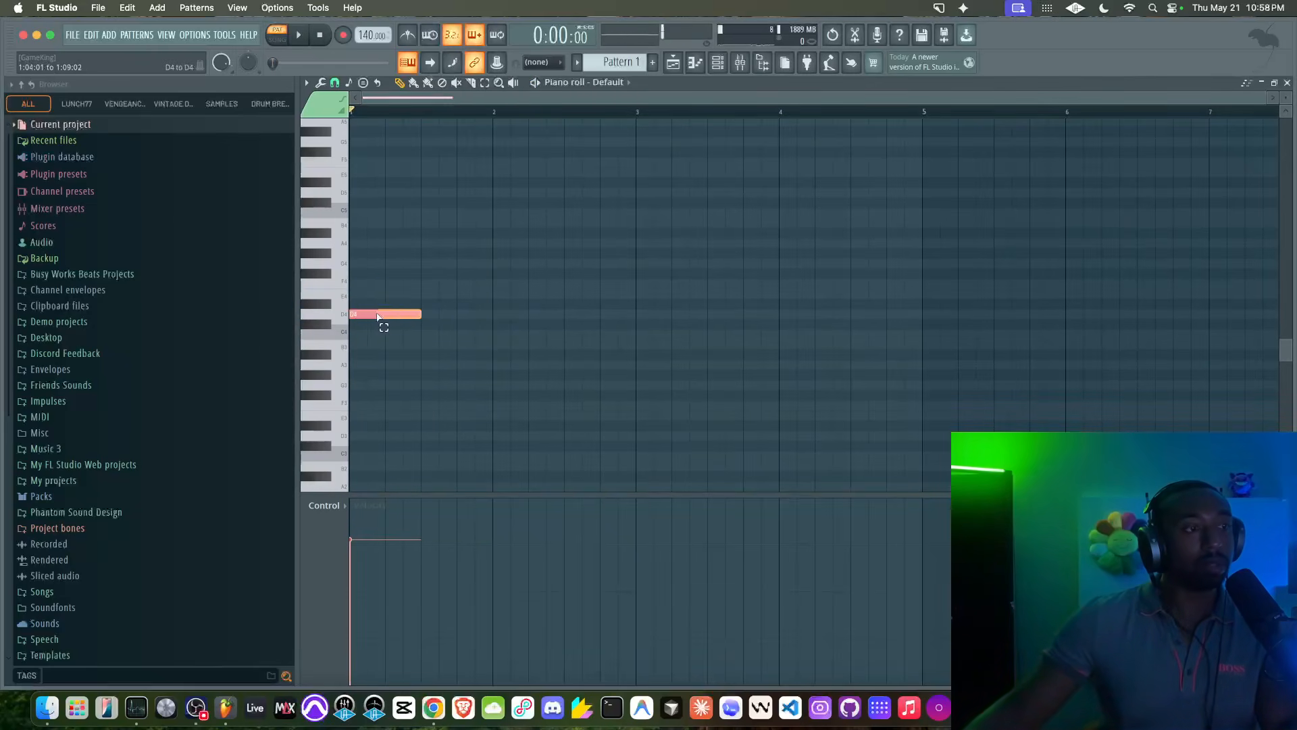
left_click_drag(389, 314, 361, 287)
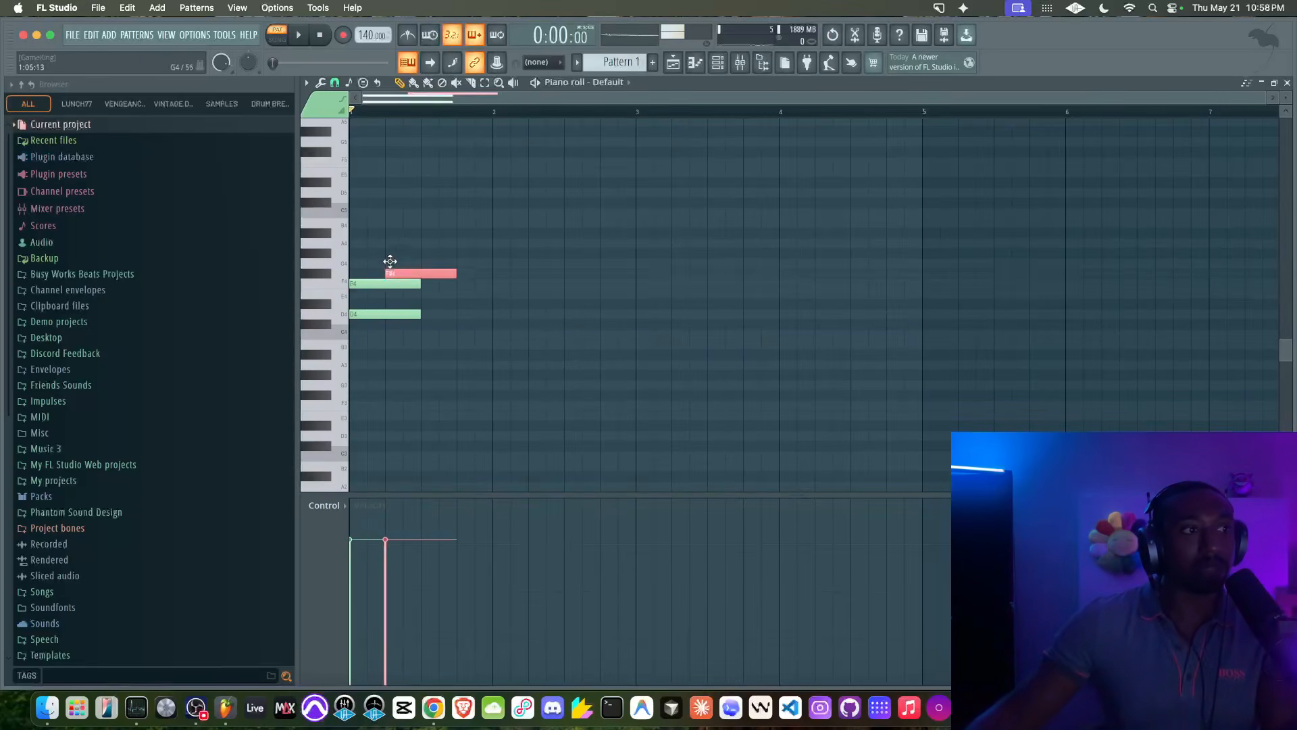
left_click(358, 210)
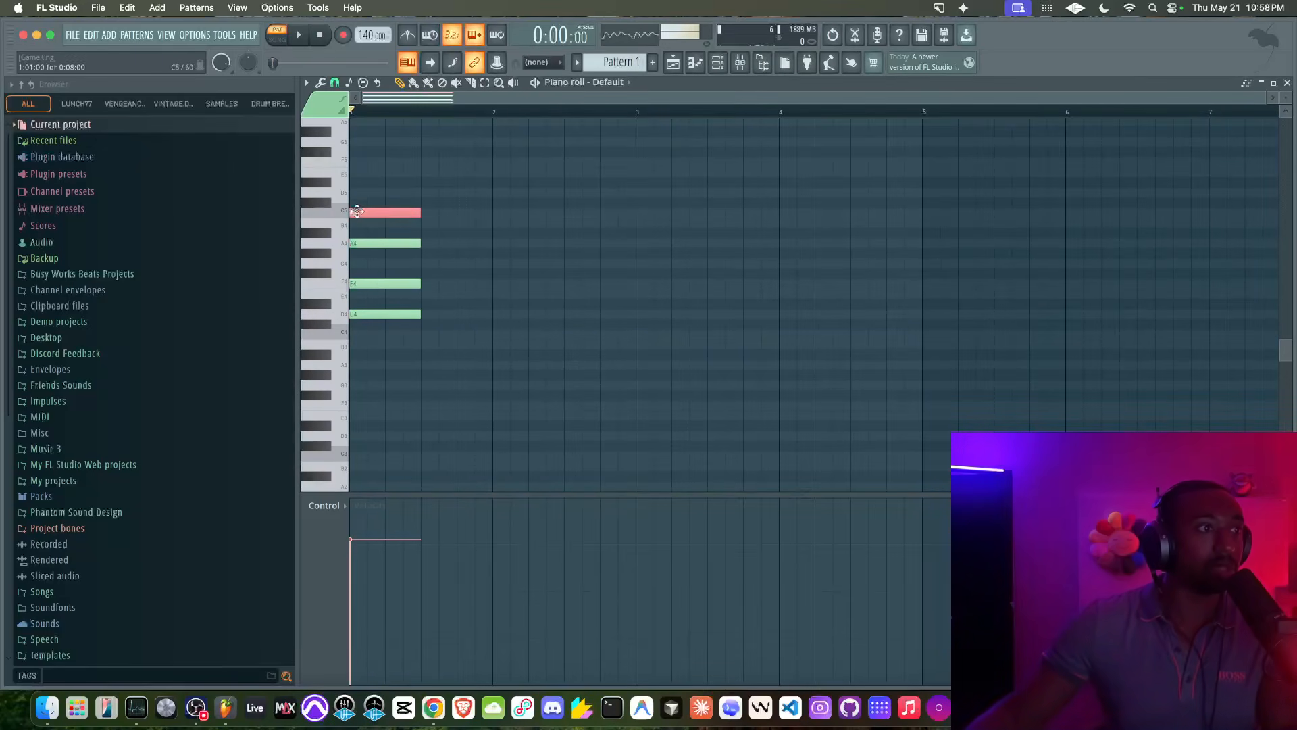
left_click_drag(351, 122, 405, 393)
key("space")
key("space")
- Lengthen all six chord notes to one full bar and play the chord
left_click_drag(418, 312, 493, 312)
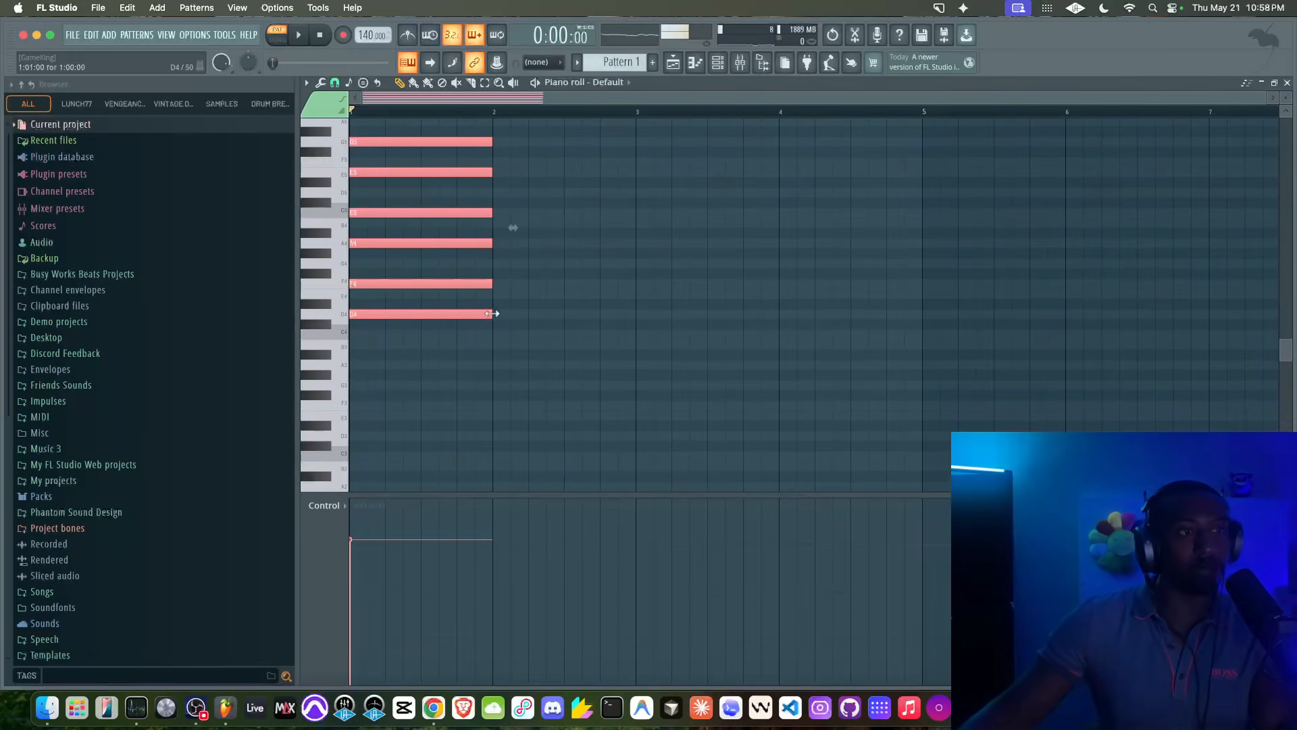
left_click(587, 377)
key("space")
key("space")
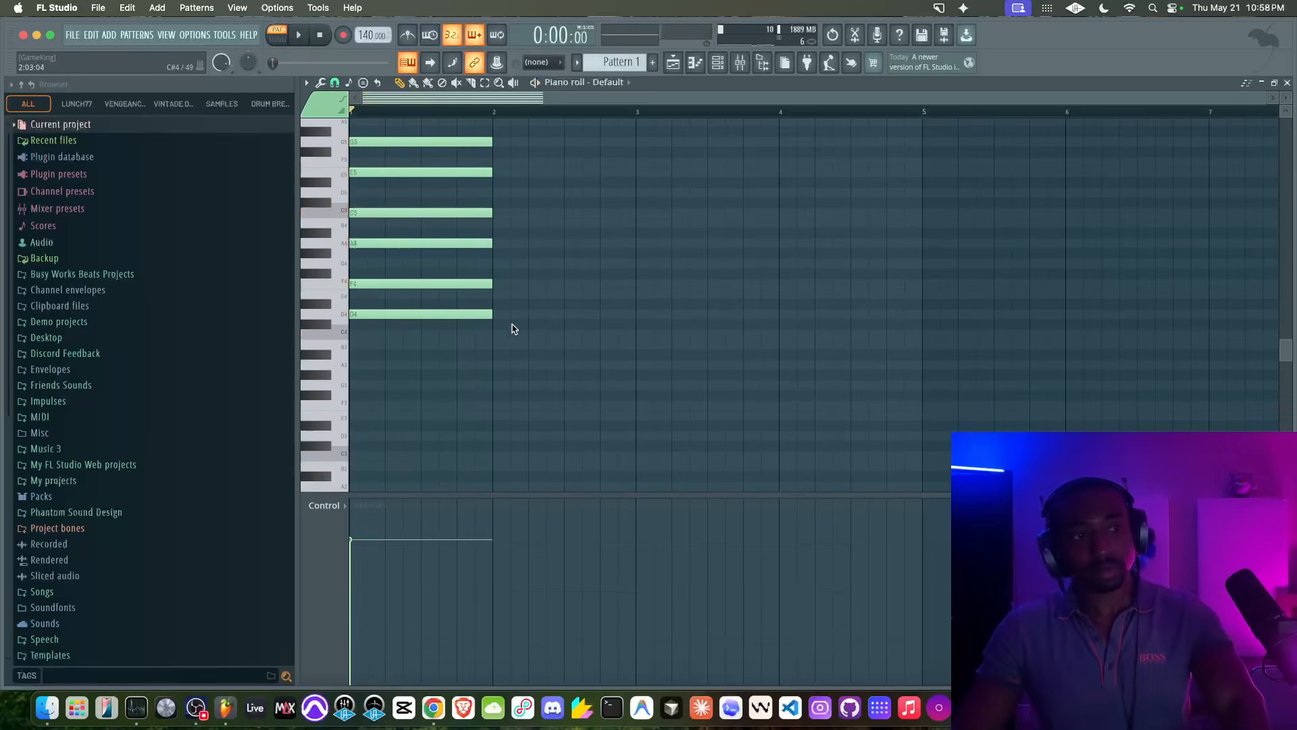
scroll(504, 336, "up", 1)
key("ctrl+a")
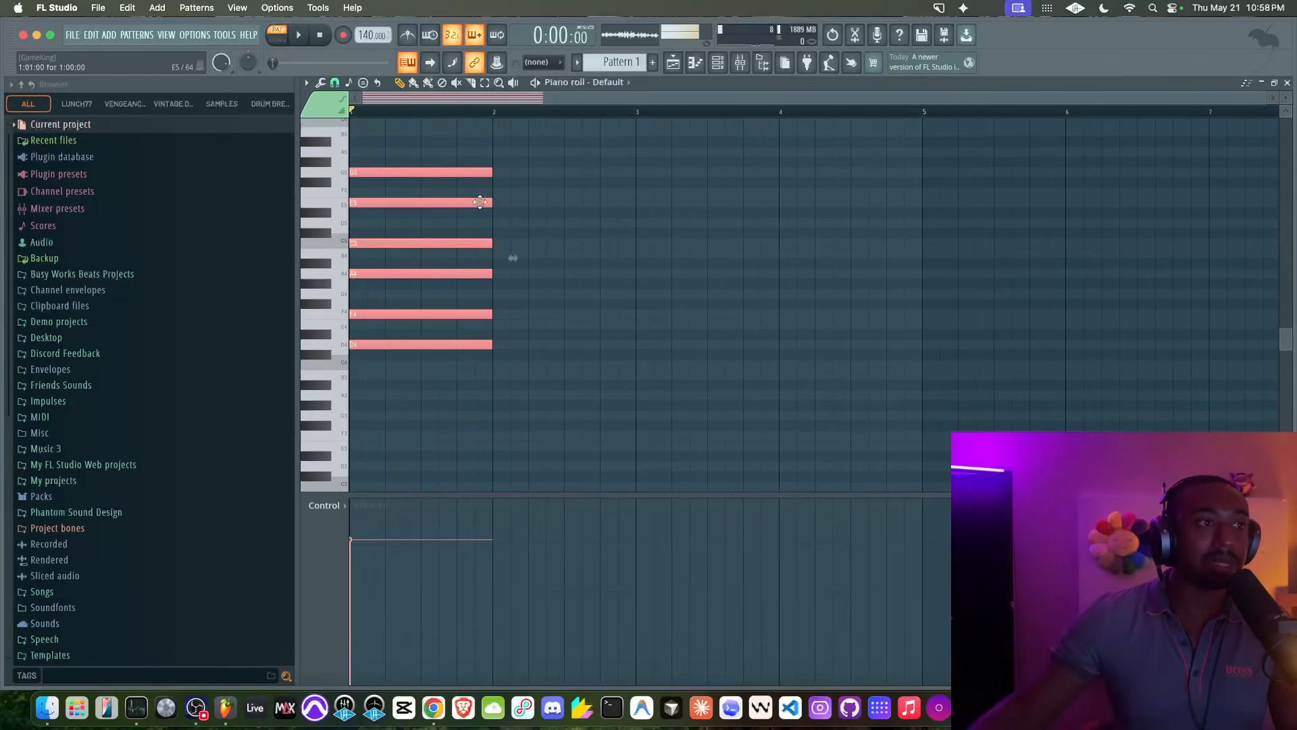
left_click(583, 209)
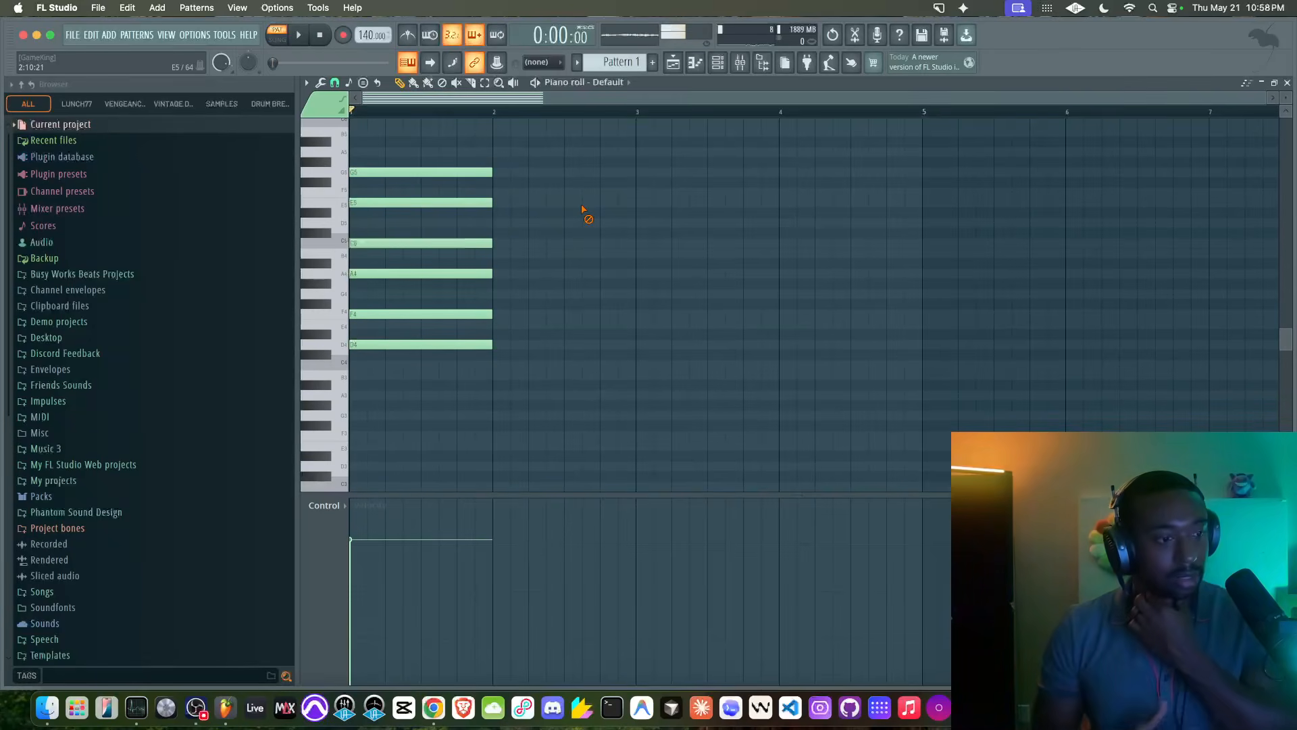
left_click_drag(351, 145, 472, 346)
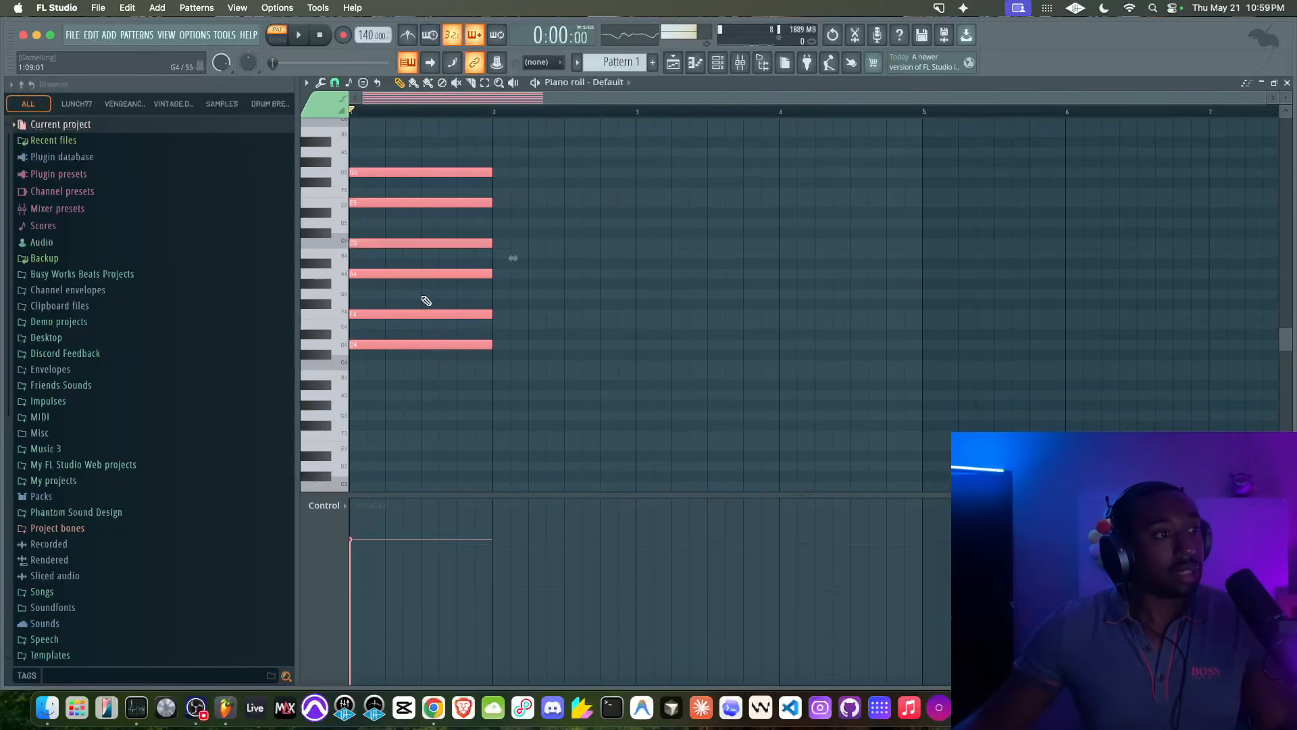
left_click(573, 298)
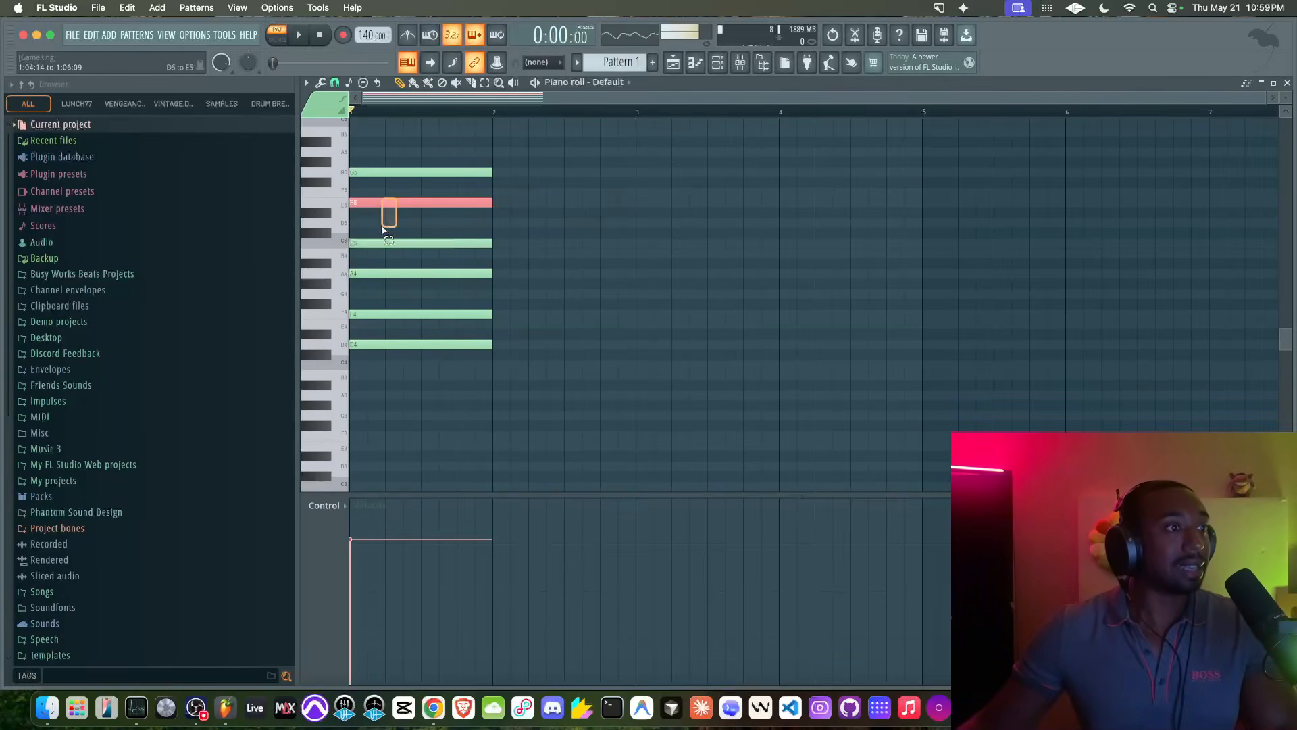
- Move the chord's upper three notes, C5, E5 and G5, to start halfway through bar 1 and play the result
left_click_drag(384, 220, 379, 250)
left_click_drag(374, 164, 430, 242)
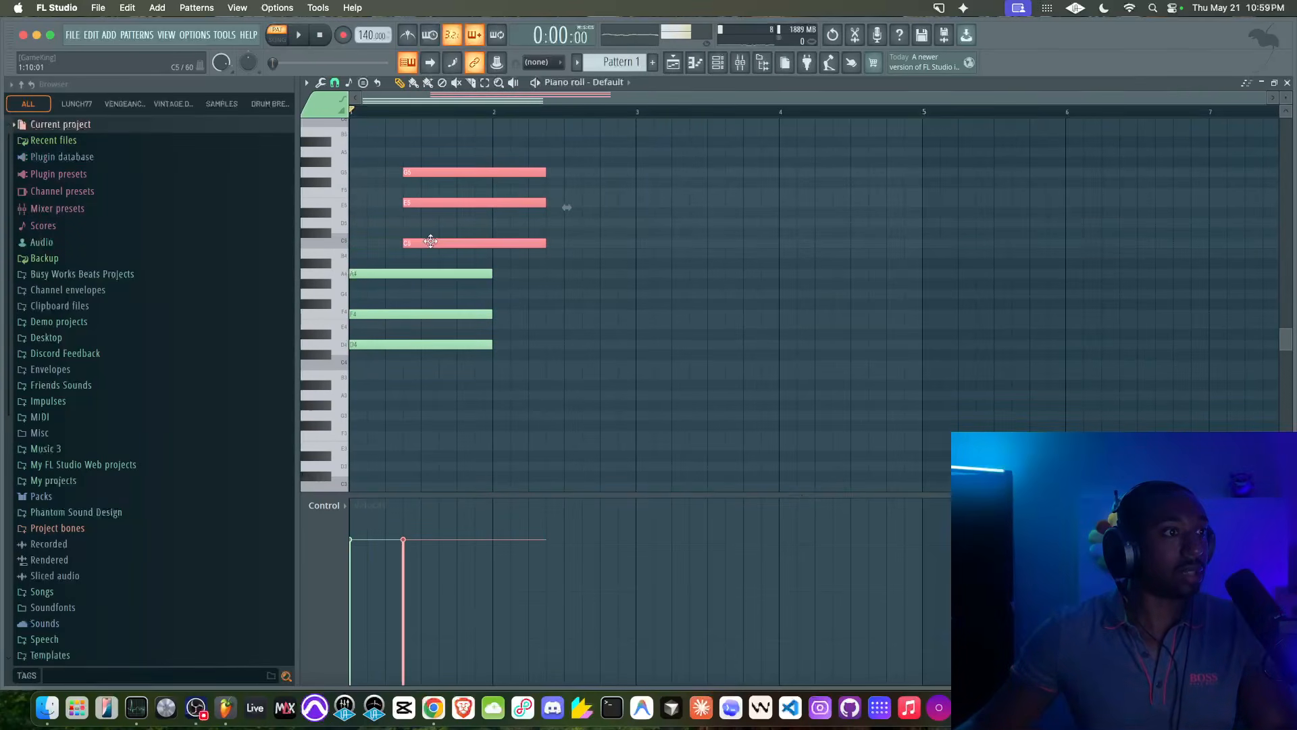
key("space")
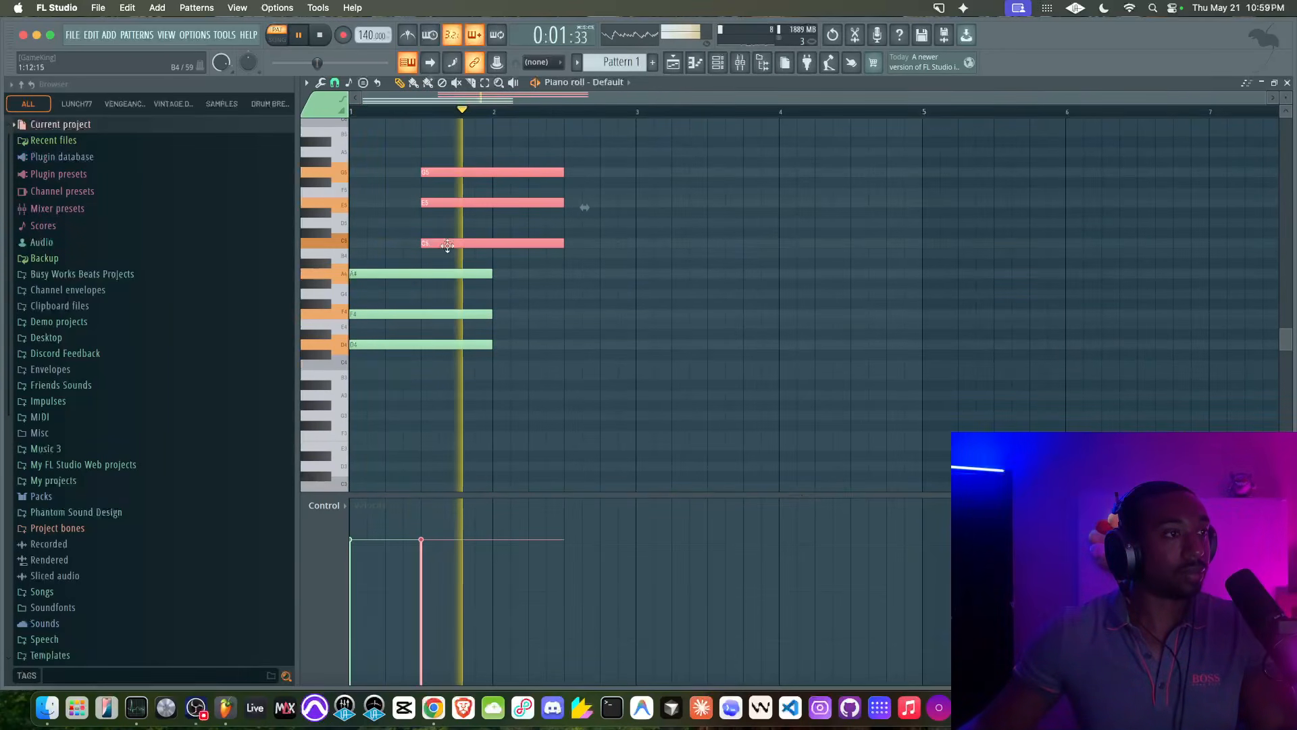
key("space")
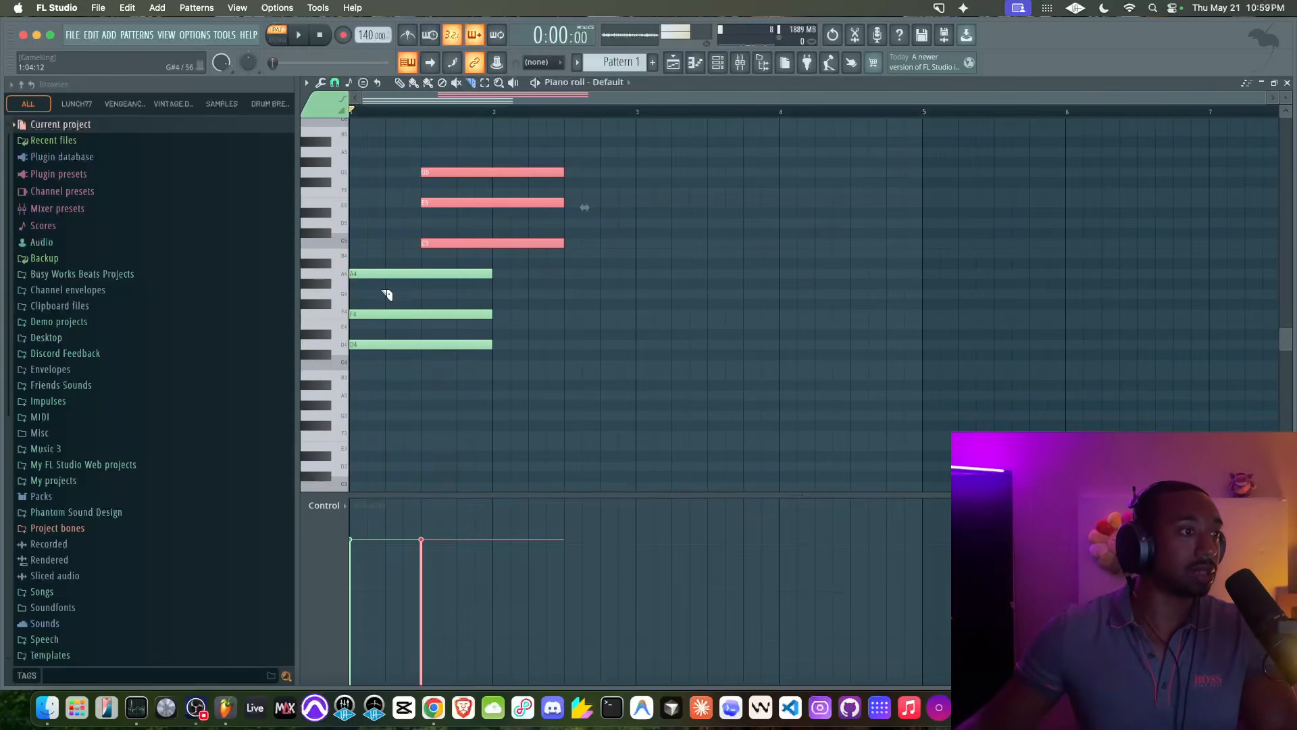
- Shift the F4 note to beat 2 of bar 1 and add an A#4 note at the same position
left_click(400, 83)
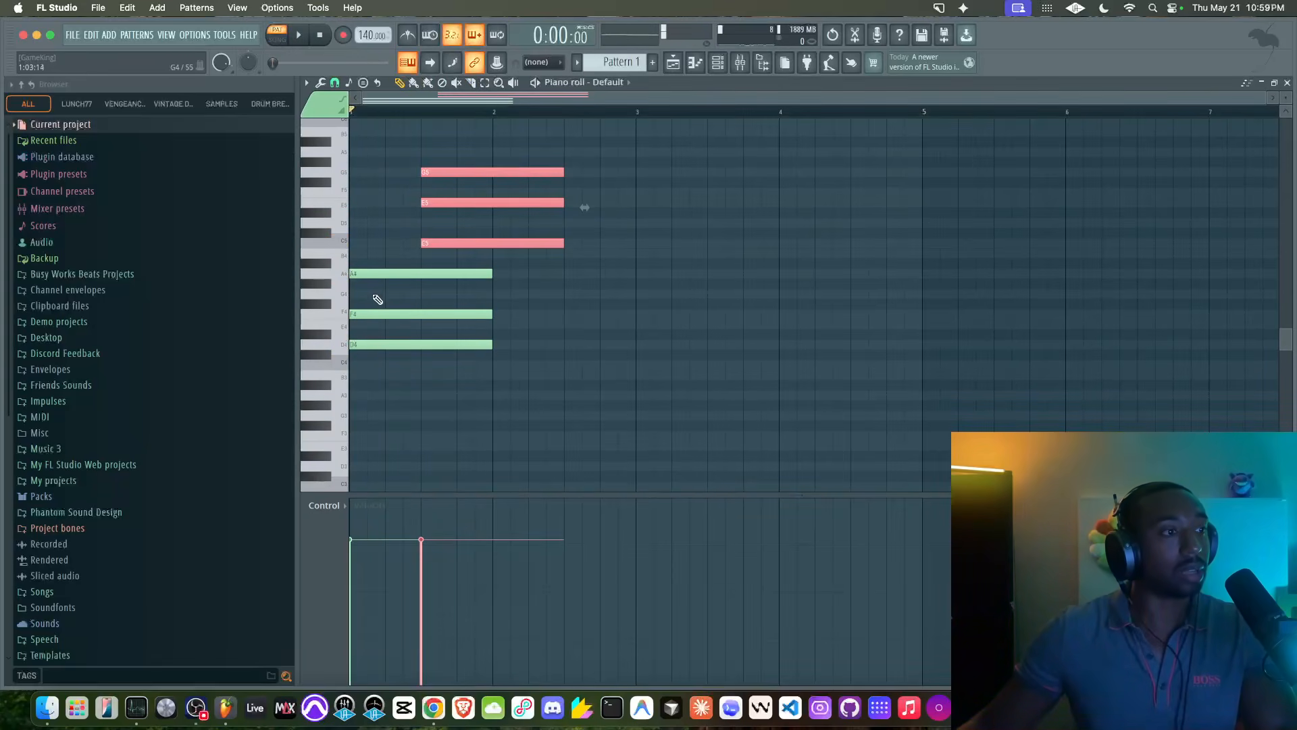
left_click(363, 337)
left_click(368, 273)
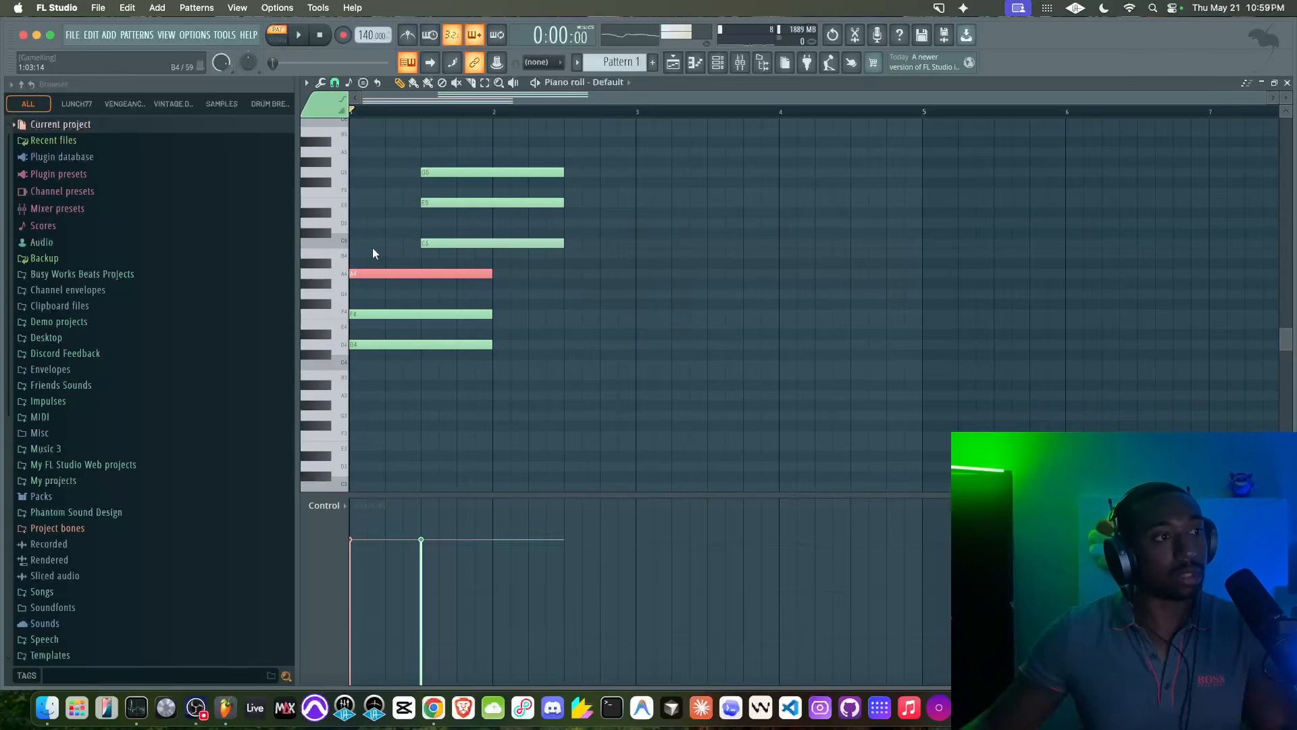
left_click_drag(380, 314, 413, 314)
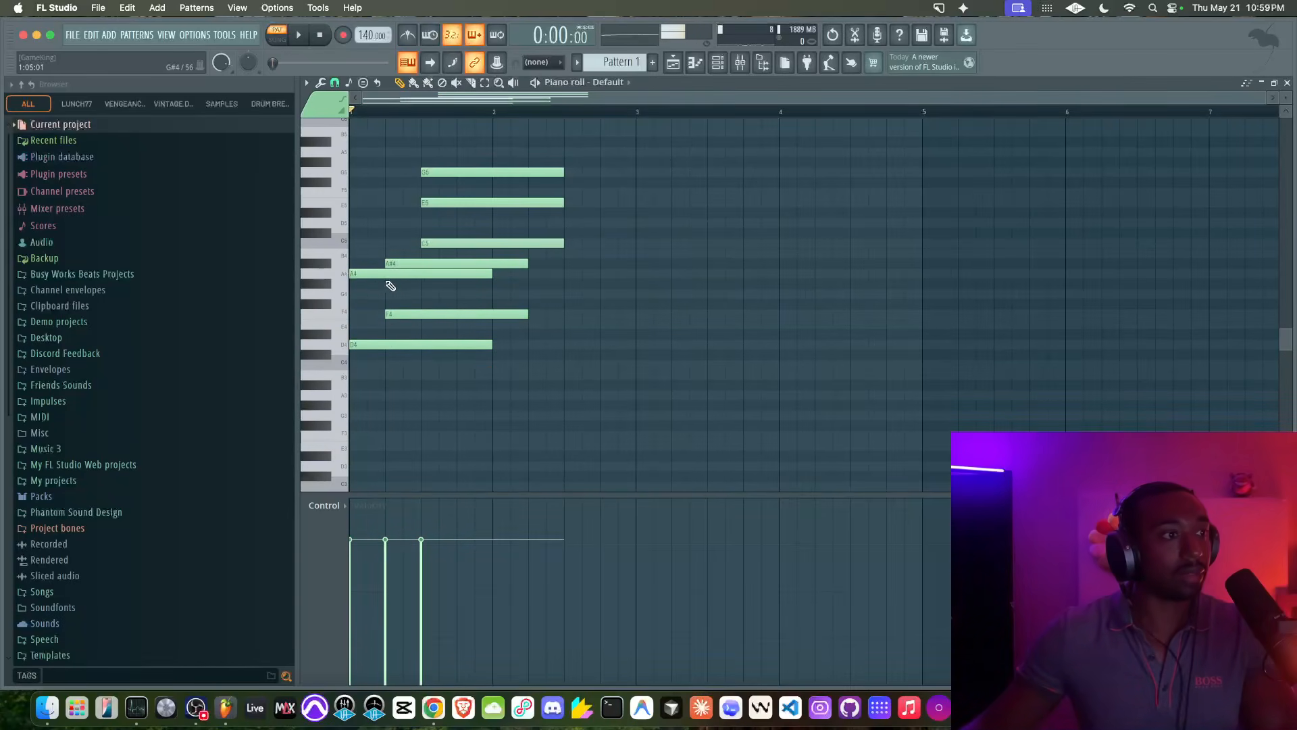
- Try a G#4 note in place of F4 on beat 2, play the pattern, and delete the G#4
left_click(391, 285)
right_click(397, 316)
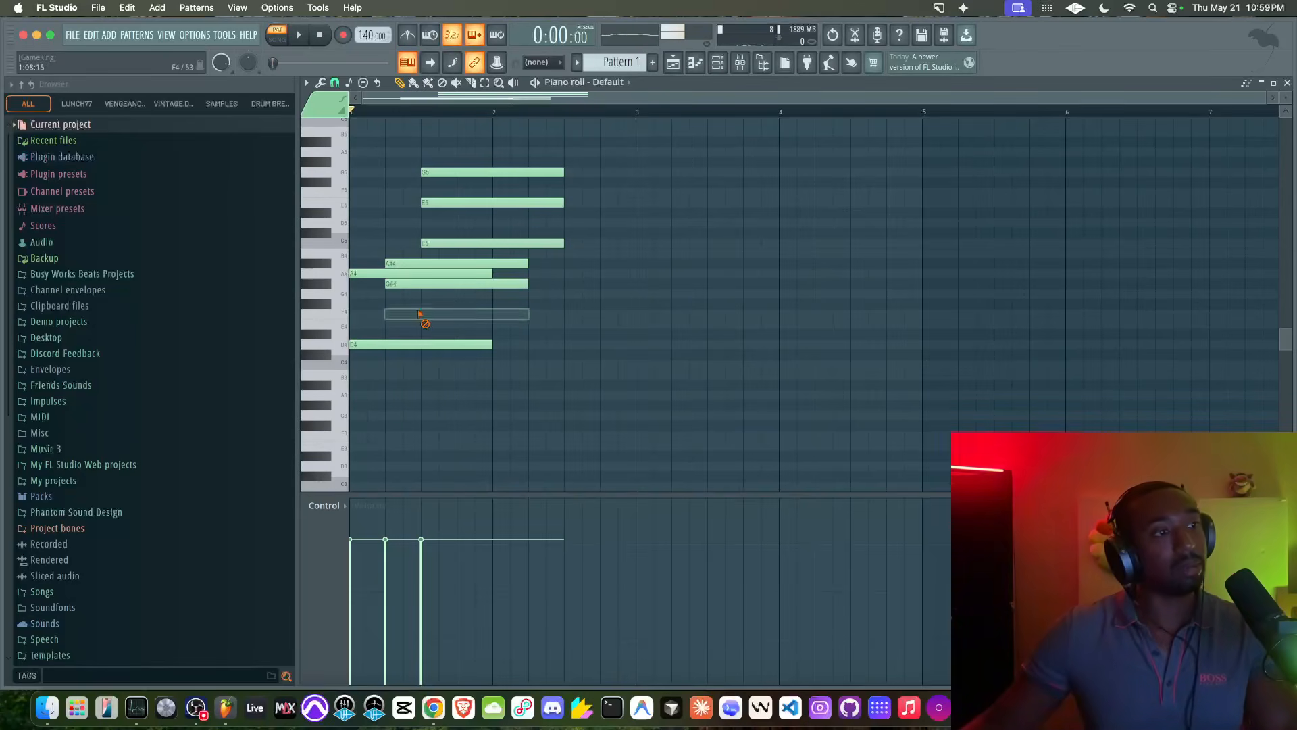
key("space")
key("space")
right_click(416, 287)
- Place an F4 note half a beat after beat 2 of bar 1 and play the pattern
key("space")
key("space")
key("space")
left_click(405, 314)
key("space")
key("space")
key("space")
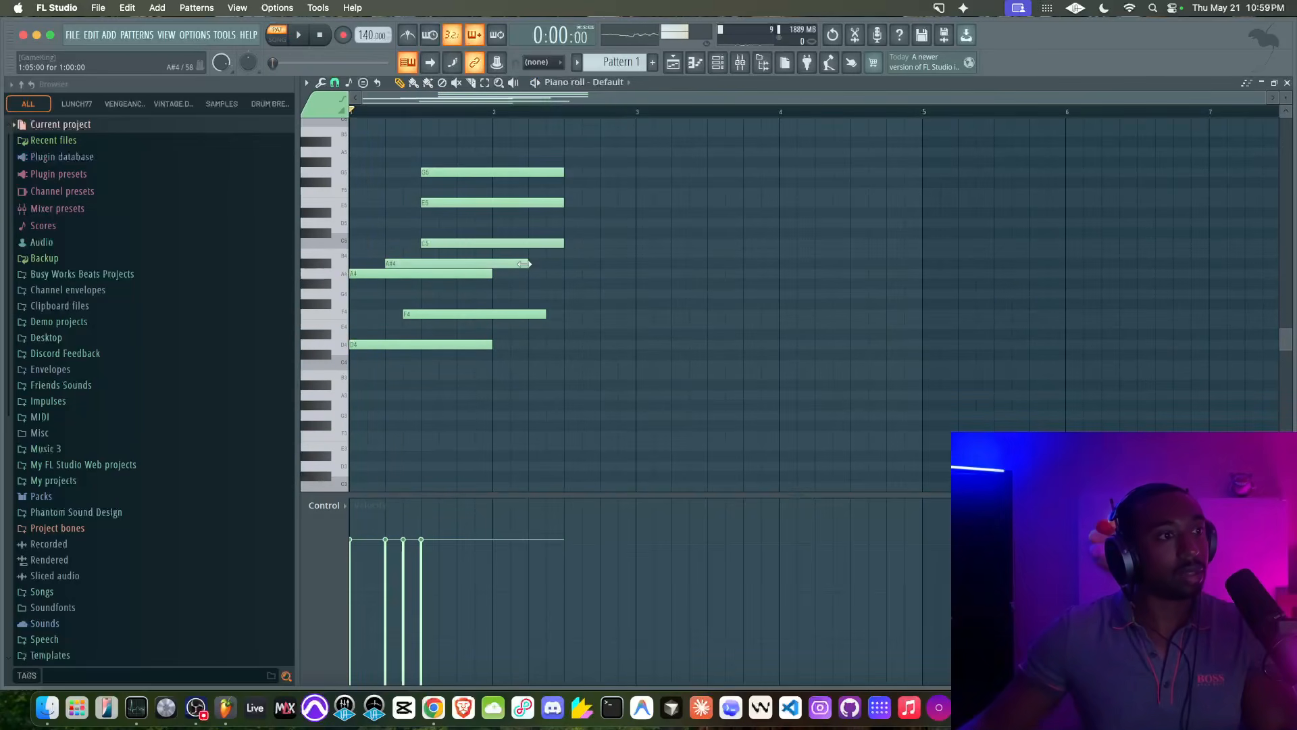
- Shorten A4 and A#4 to end halfway through bar 1 and F4 to one beat, playing the pattern to check
left_click_drag(491, 274, 420, 275)
key("space")
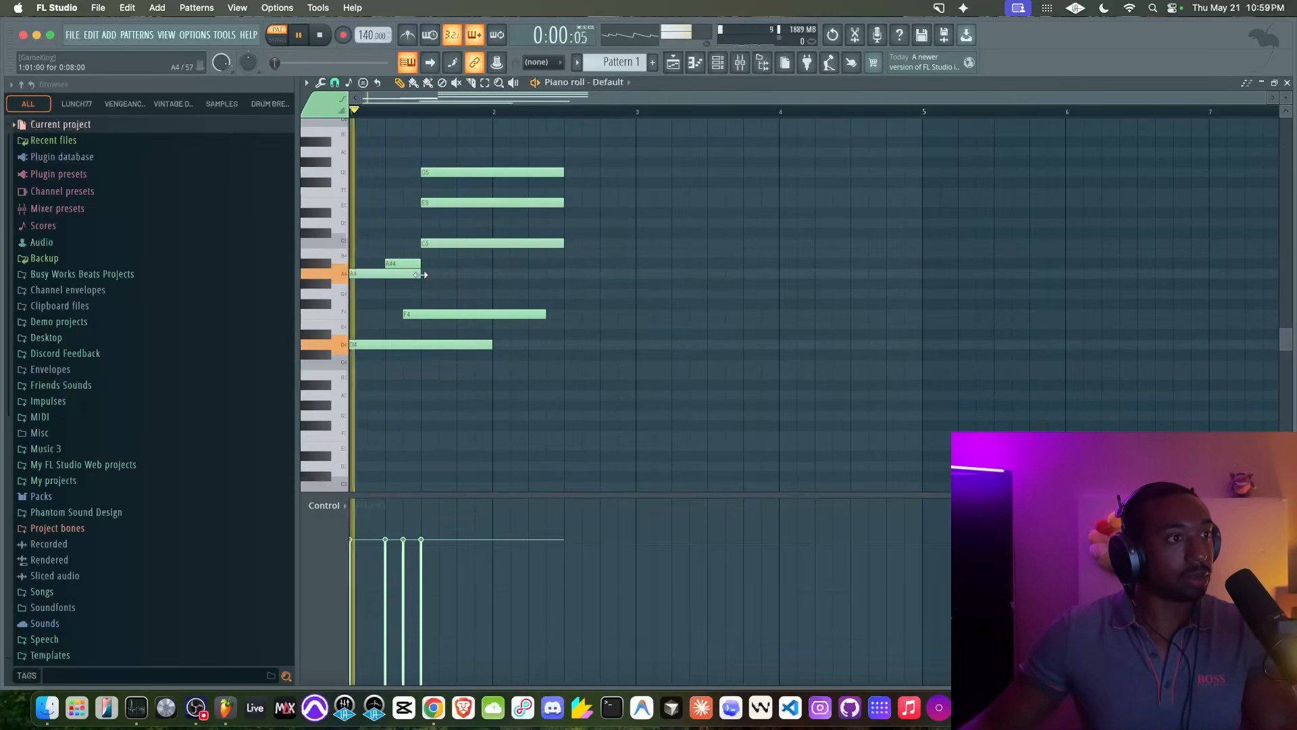
key("space")
left_click_drag(545, 314, 474, 129)
key("space")
key("space")
key("space")
- Move the C5, E5 and G5 notes to start on beat 4 of bar 1 and play the pattern
left_click_drag(459, 177, 498, 180)
key("space")
key("space")
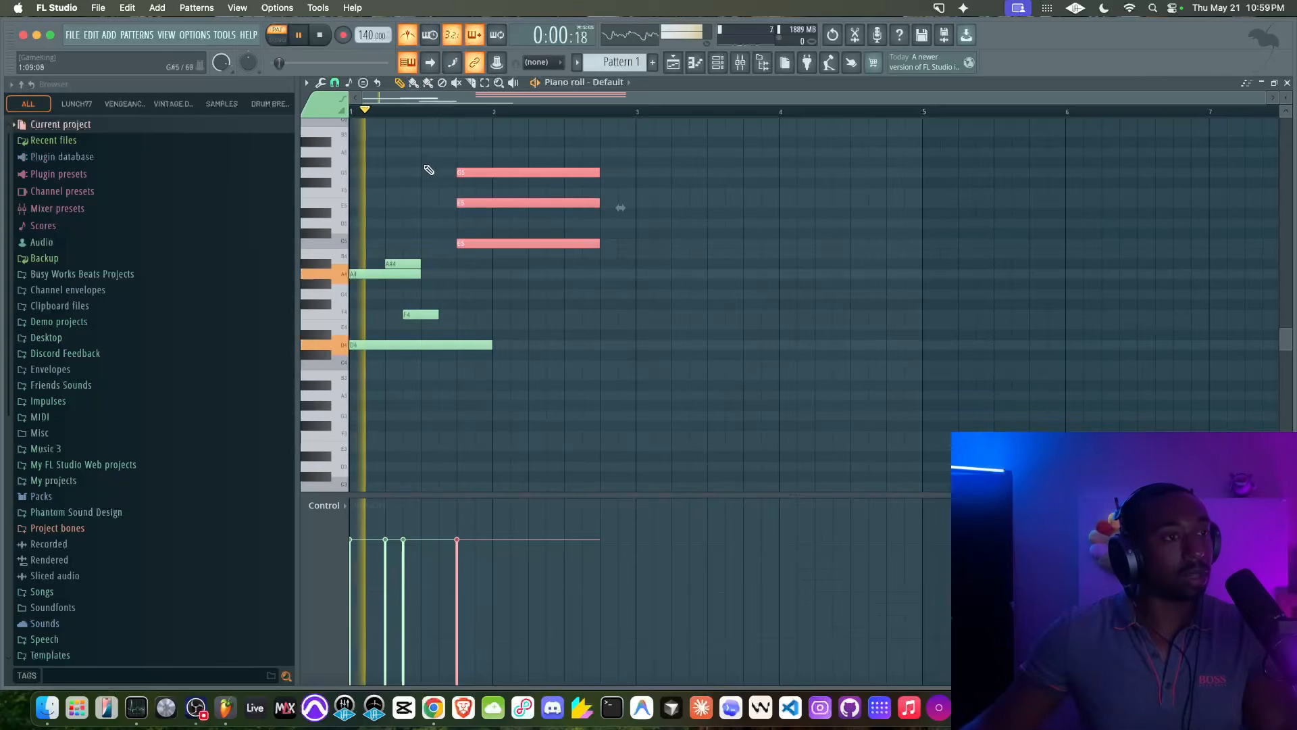
key("space")
- Slice the C5, E5 and G5 notes half a beat into bar 2 while the pattern plays
left_click(527, 234, "super")
left_click_drag(518, 269, 510, 188)
left_click(463, 142, "super")
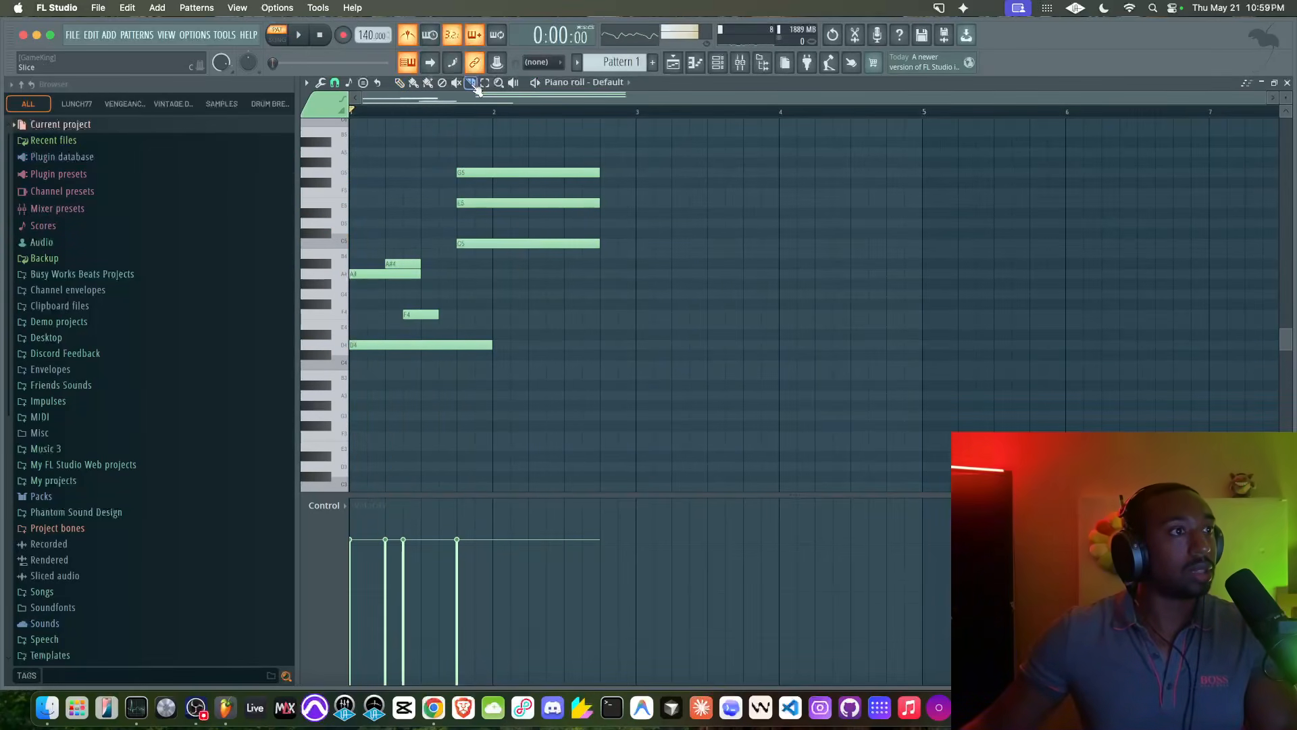
key("space")
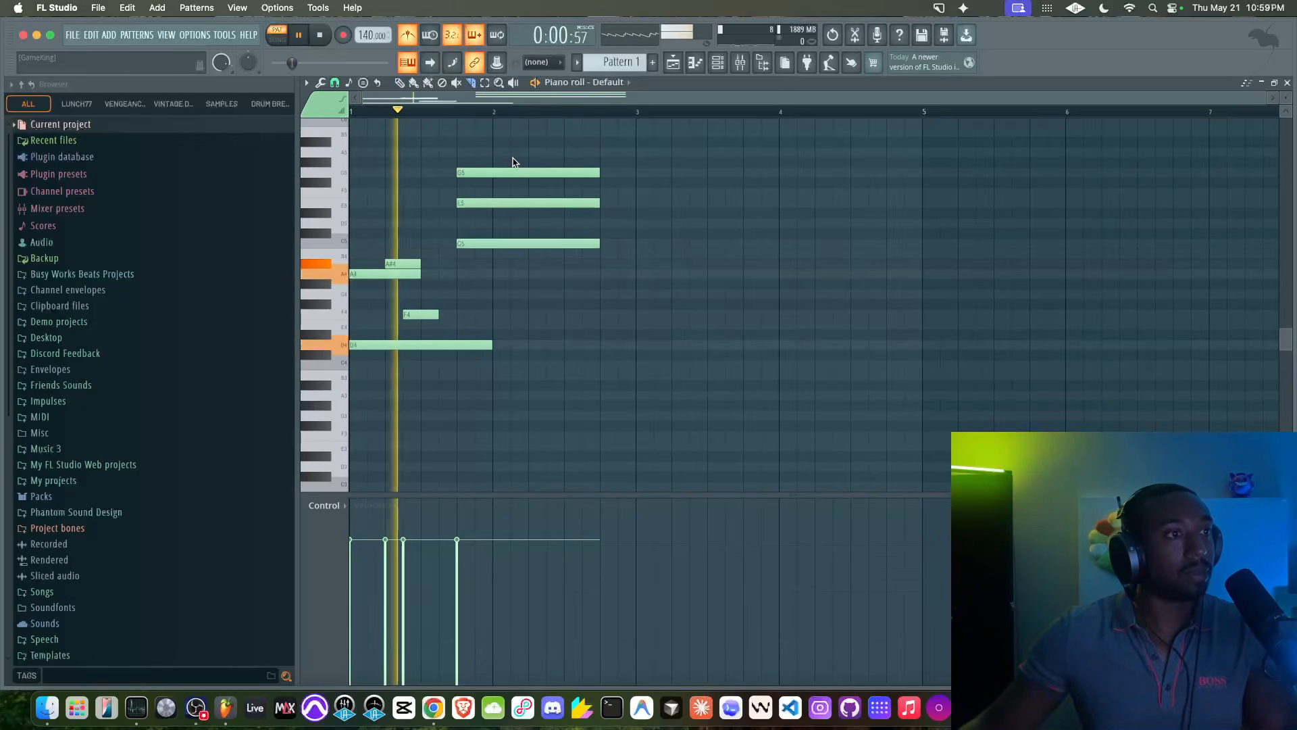
left_click_drag(511, 155, 514, 266)
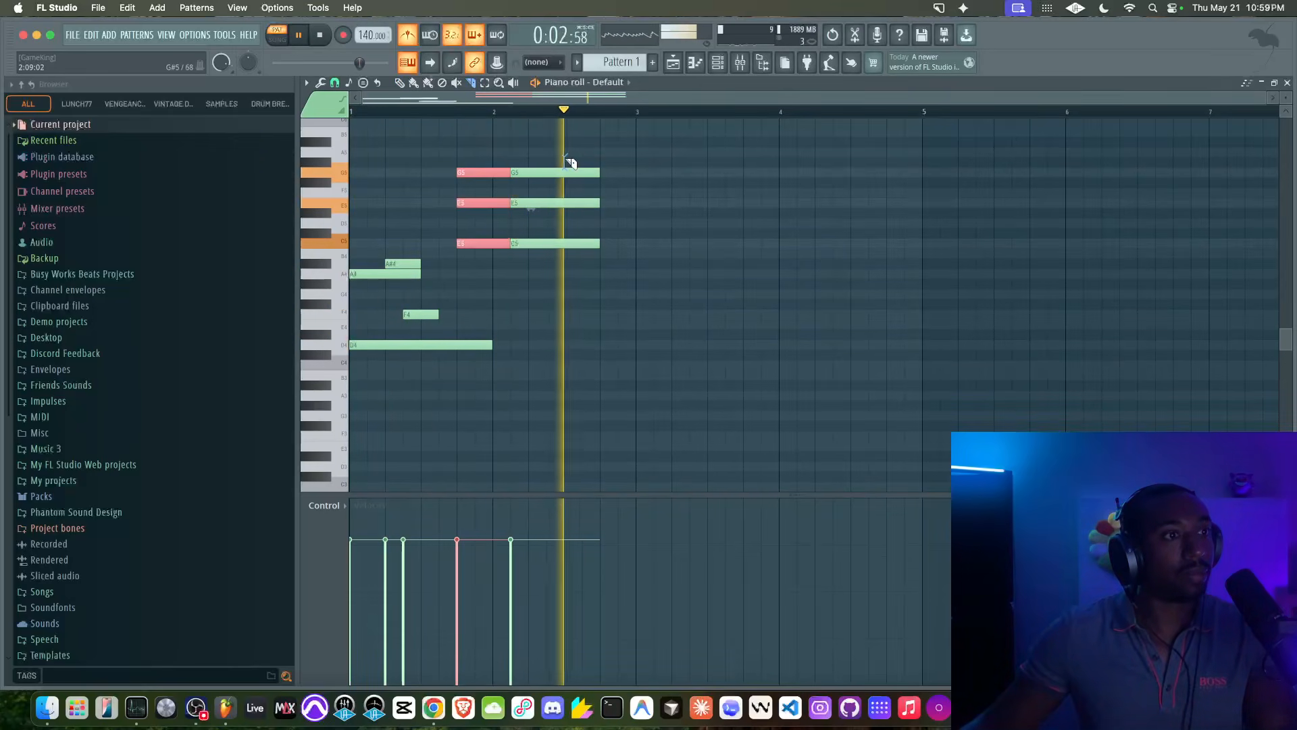
- Slice the C5, E5 and G5 notes at mid-bar 2 and add a half-beat copy of the chord ending at bar 3
left_click_drag(569, 163, 567, 261)
mouse_move(582, 157)
left_mouse_down()
mouse_move(579, 253)
mouse_move(639, 241)
left_mouse_up()
key("space")
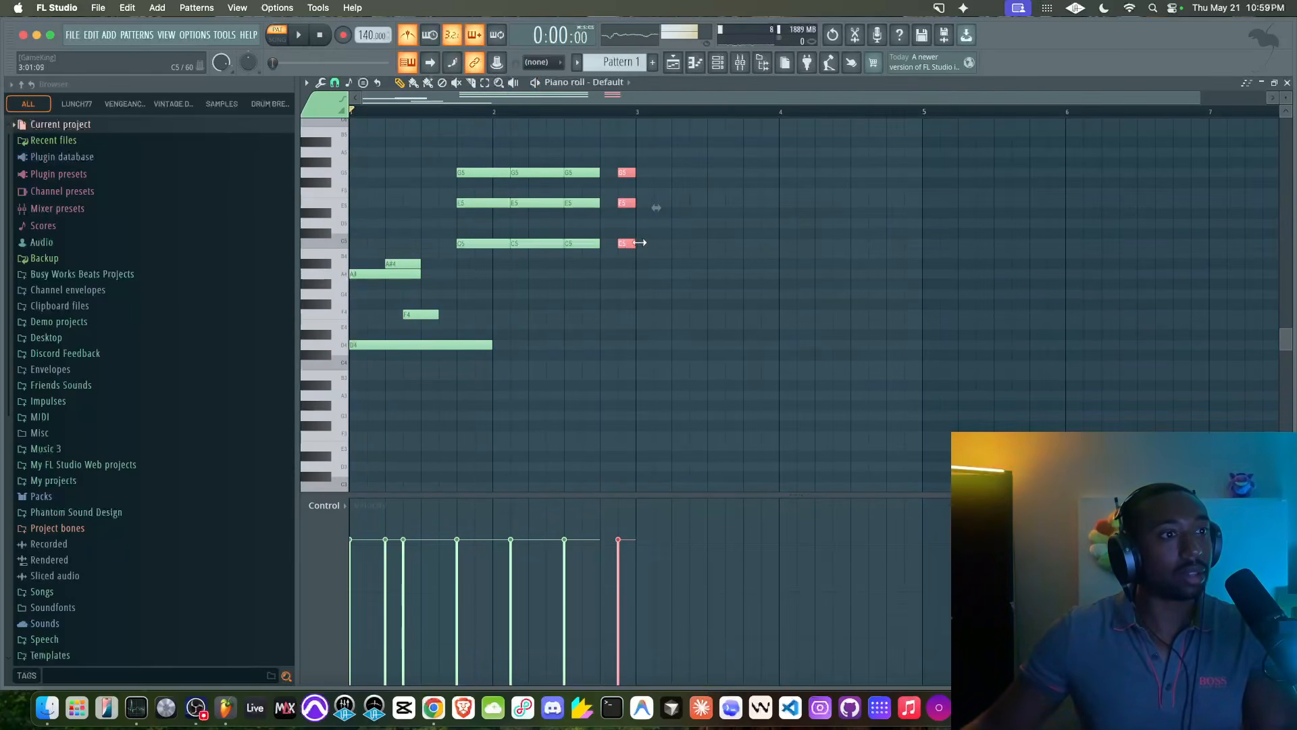
- Open the PoiZone synth and shape its sound with filter cutoff at 66% and EG decay at 4477 ms while auditioning the pattern
left_click(718, 63)
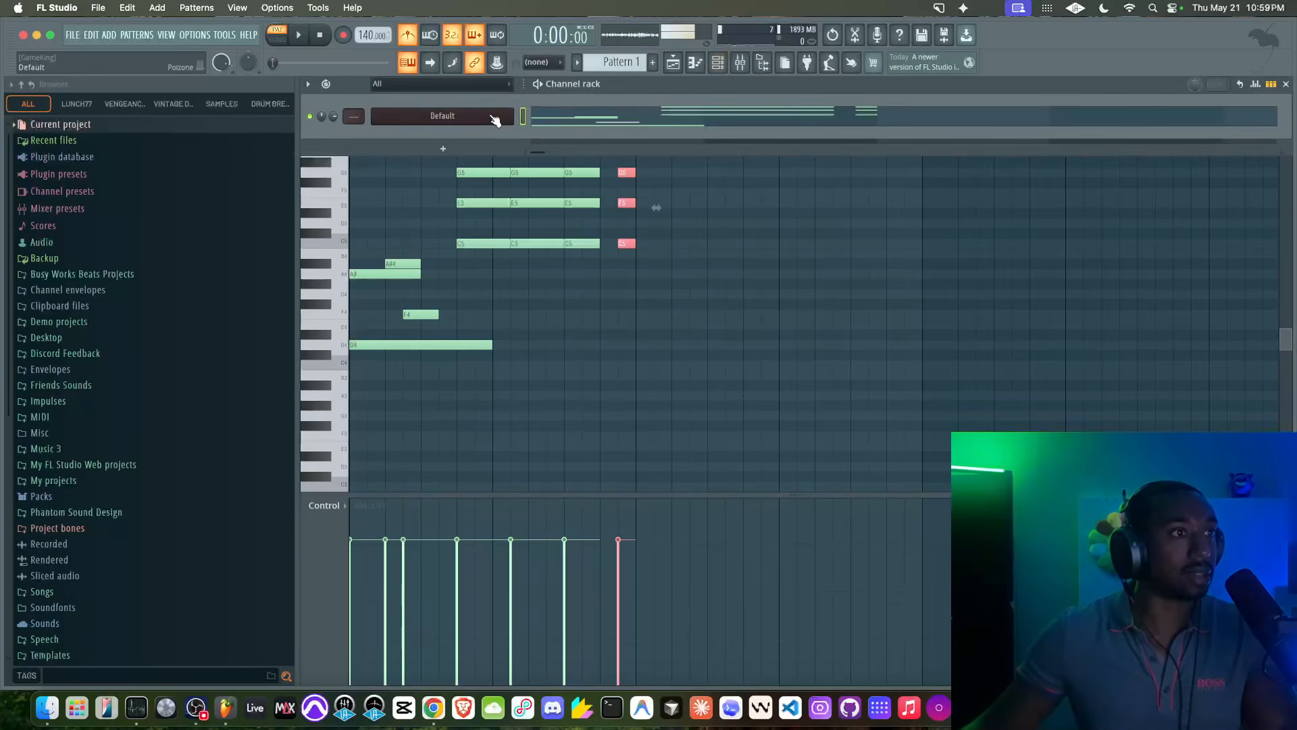
left_click(496, 119)
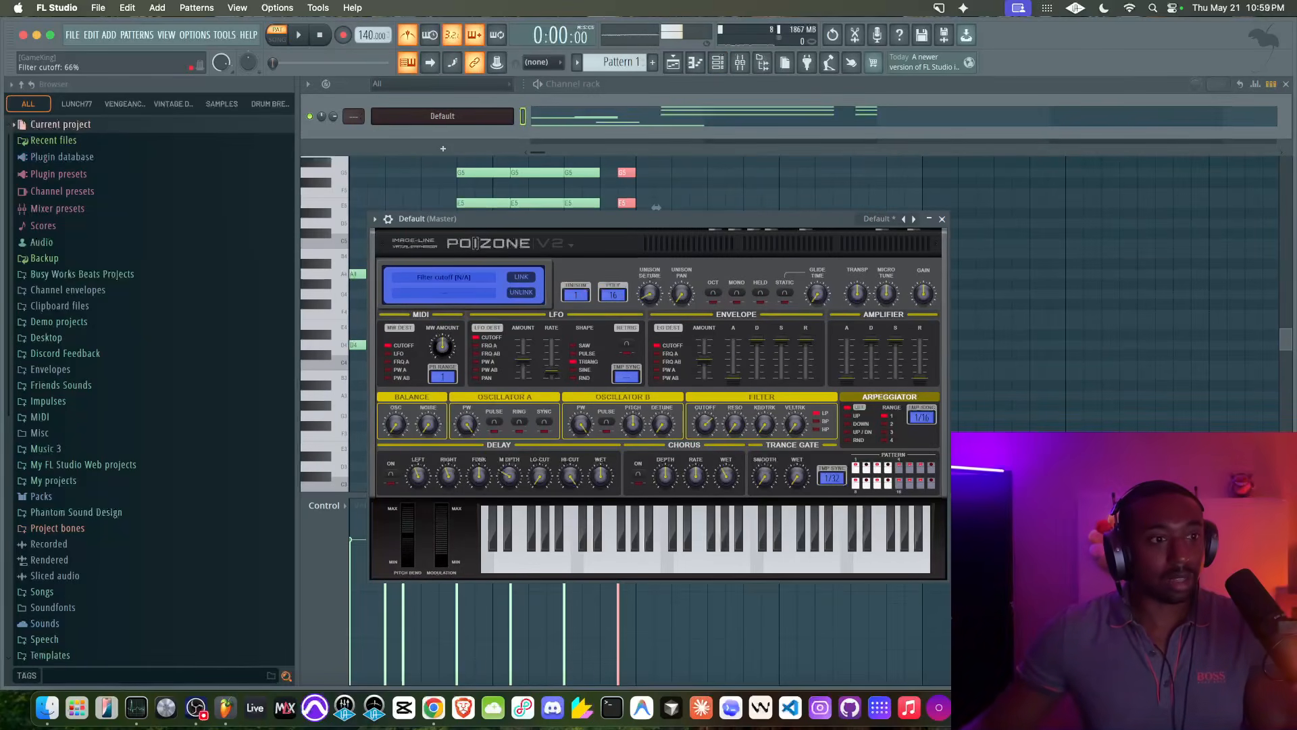
key("space")
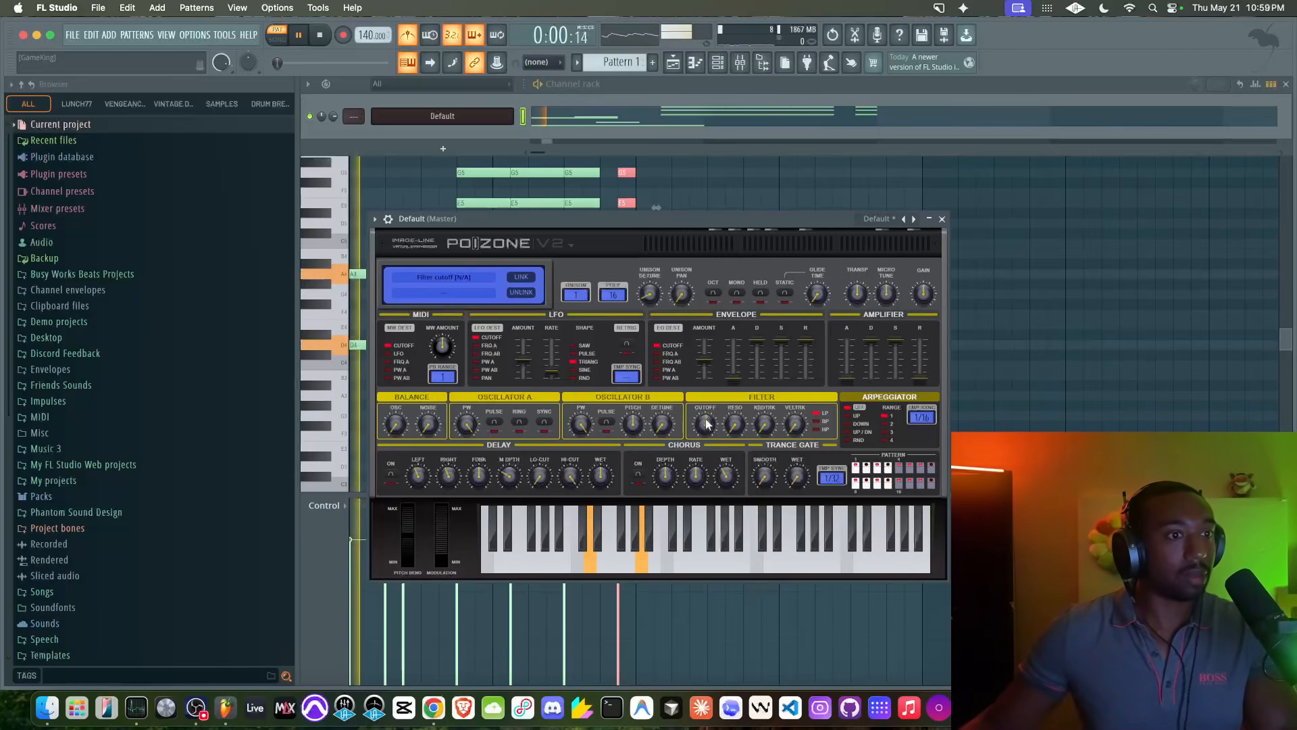
key("space")
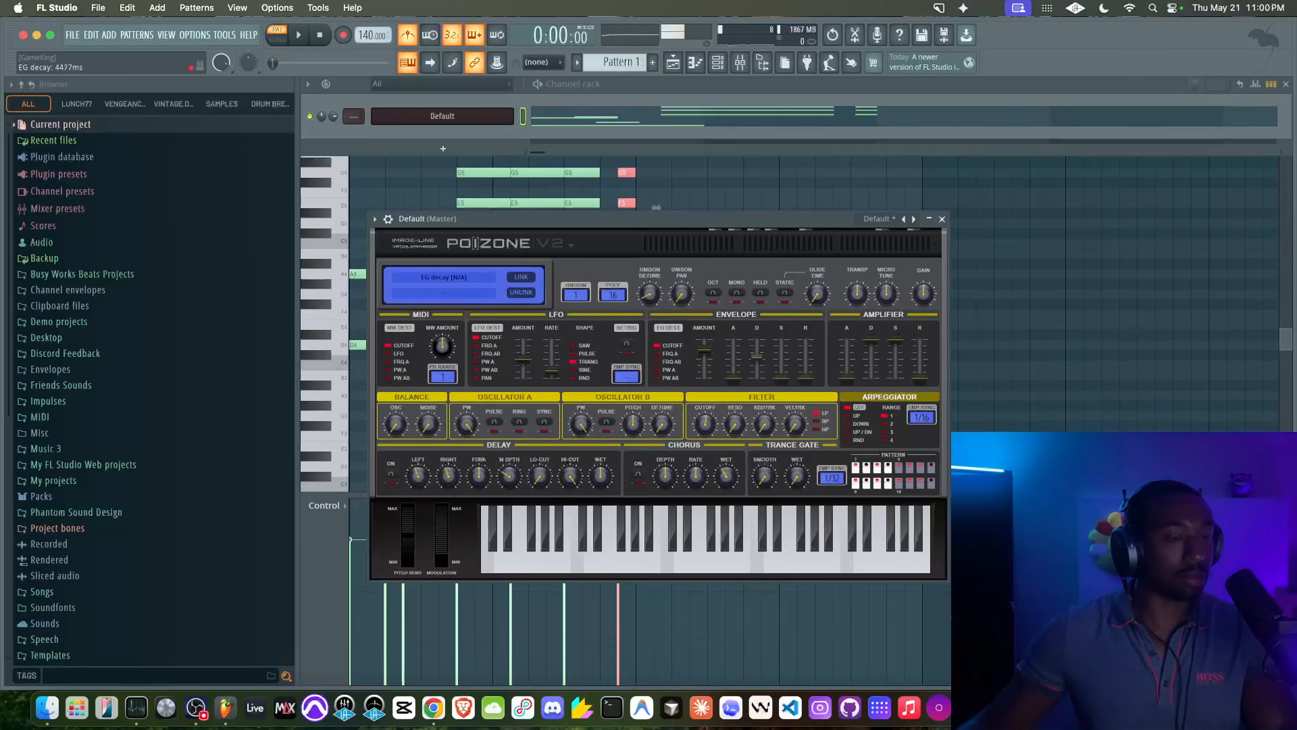
key("space")
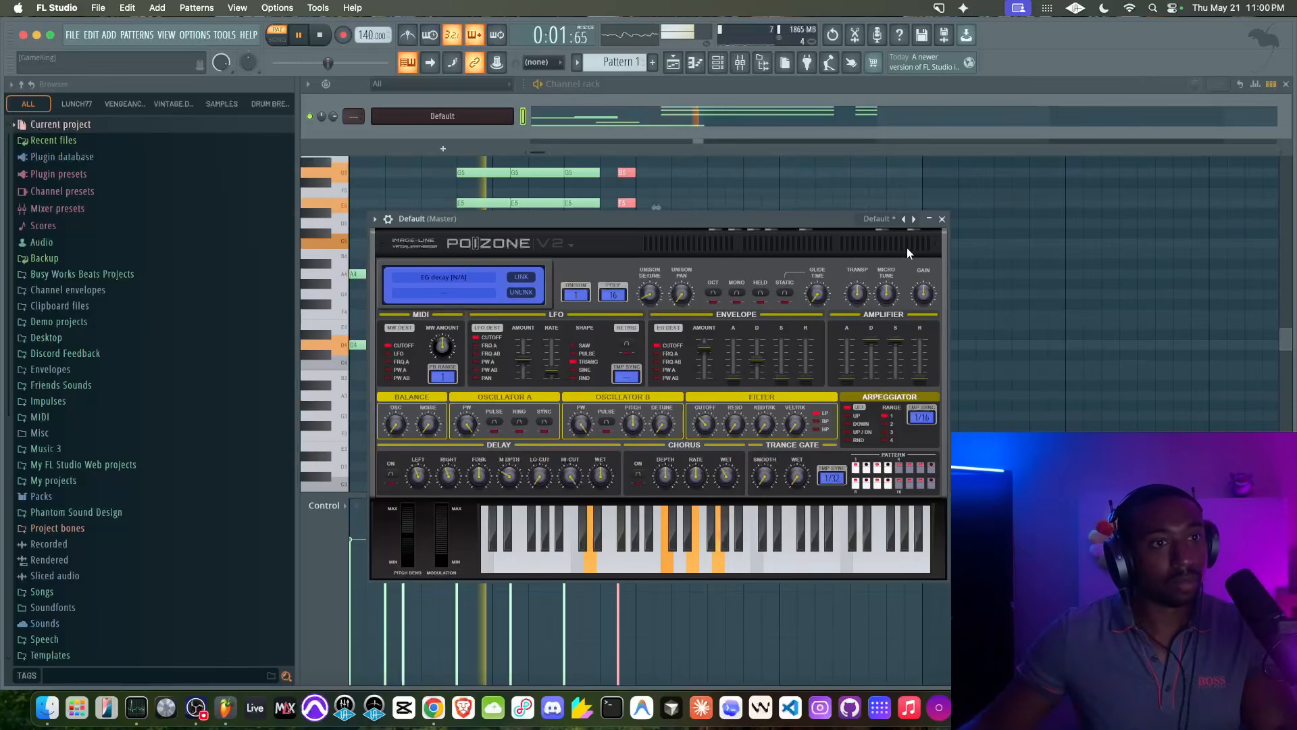
- Close the synth and lengthen the third C5, E5 and G5 chord to meet the last short chord, playing to check
left_click(942, 219)
right_click(747, 239)
mouse_move(612, 257)
left_mouse_down()
mouse_move(593, 155)
mouse_move(622, 233)
left_mouse_up()
key("space")
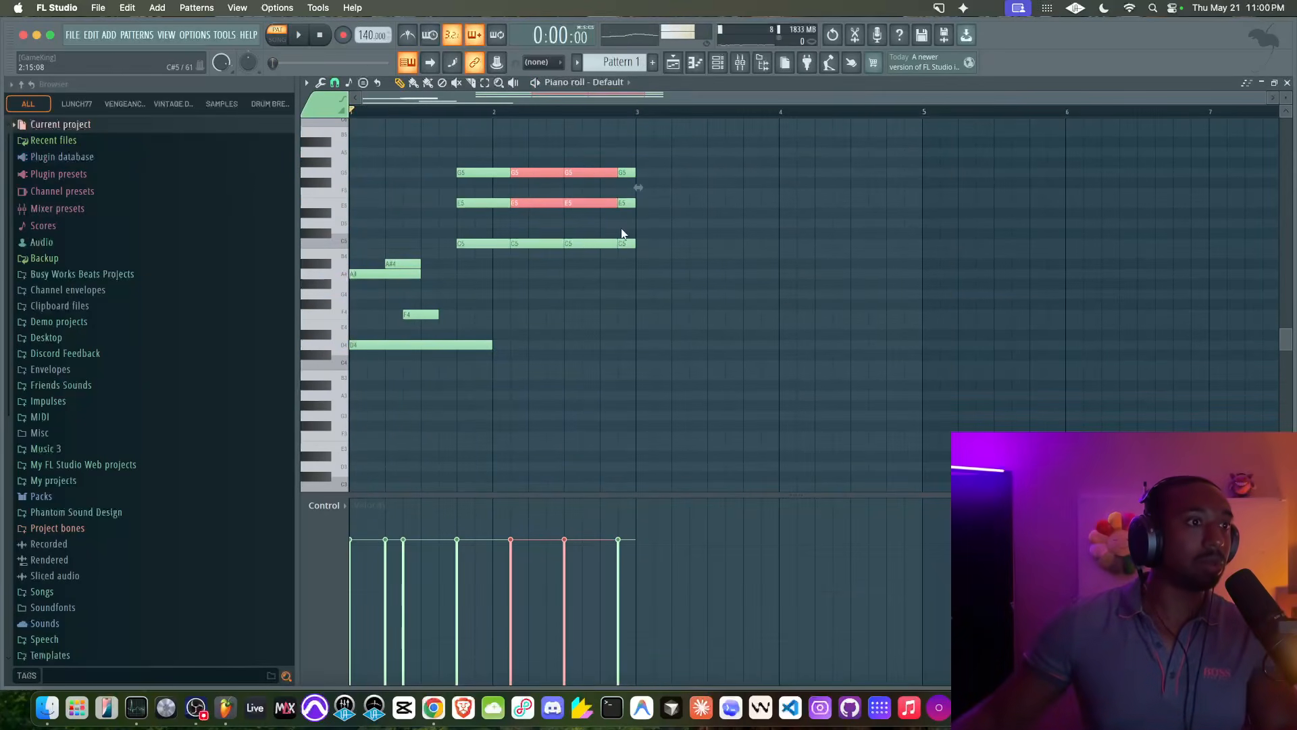
- Lengthen the A4 and F4 notes to end on beat 4 of bar 1 and play the pattern
key("space")
left_click_drag(421, 274, 450, 315)
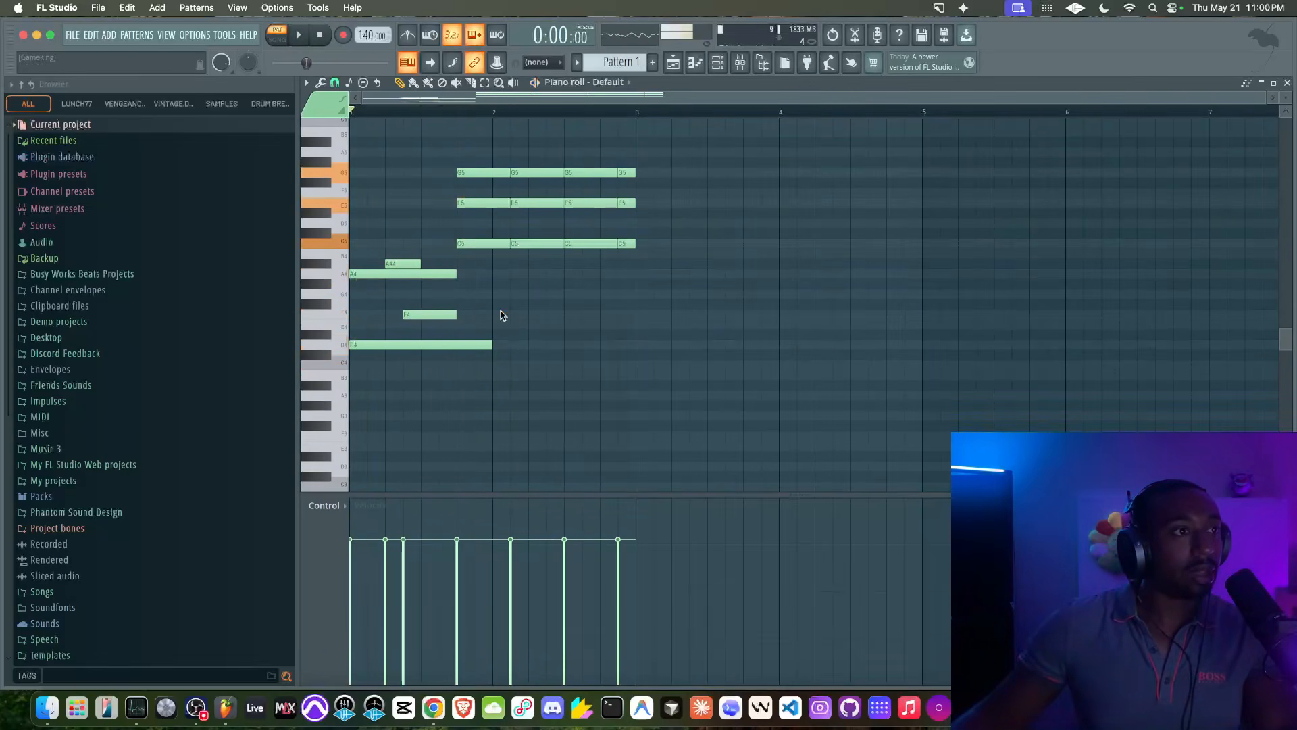
key("space")
- Place a melody of A6, G6, F6, E6, F6, G6 and C6 above the chords, starting at bar 2
scroll(501, 315, "up", 3)
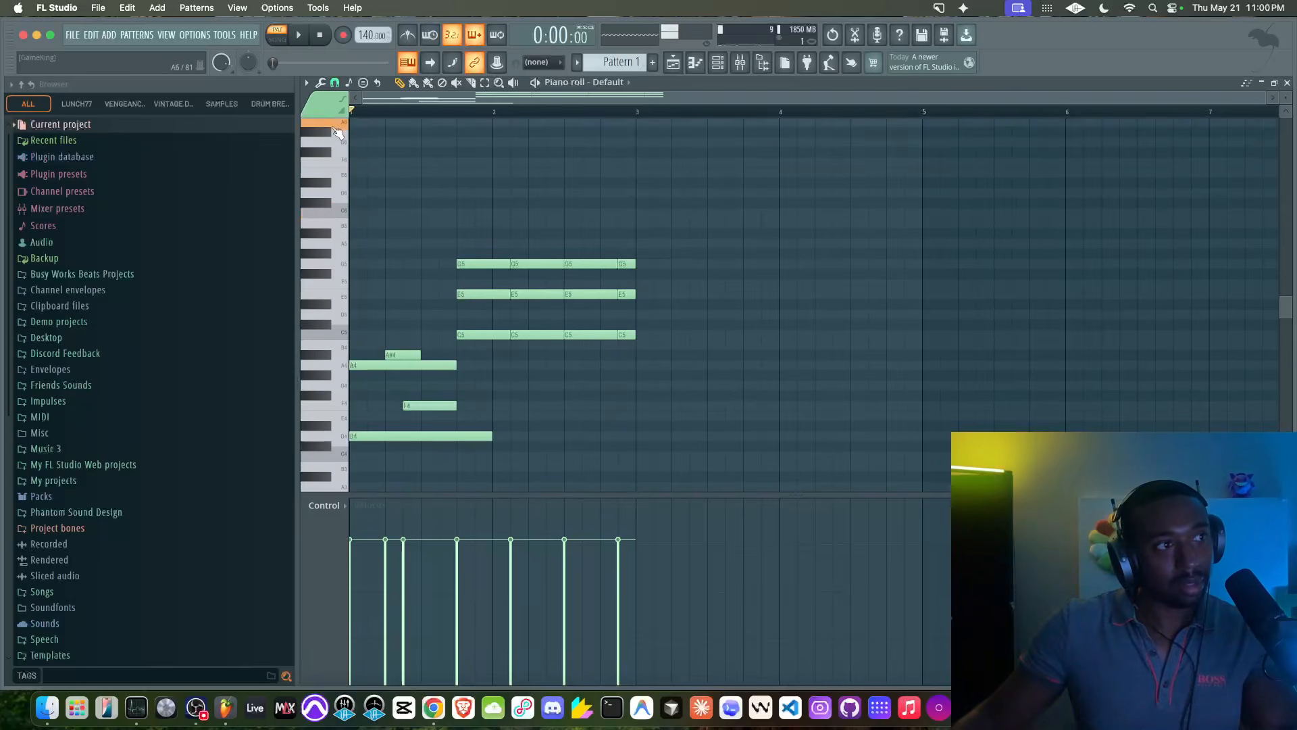
mouse_move(536, 131)
left_mouse_down()
mouse_move(535, 120)
mouse_move(572, 135)
mouse_move(546, 135)
left_mouse_up()
left_click(566, 135)
key("space")
key("space")
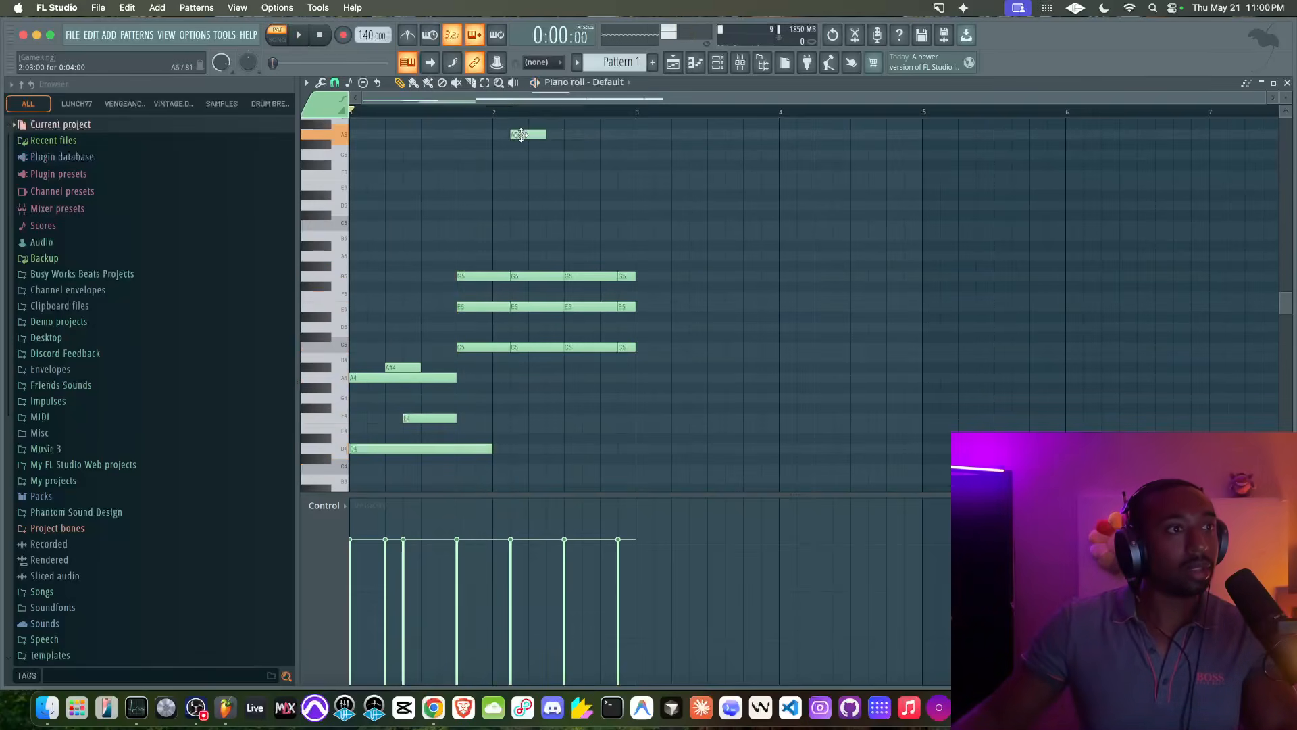
left_click(532, 175)
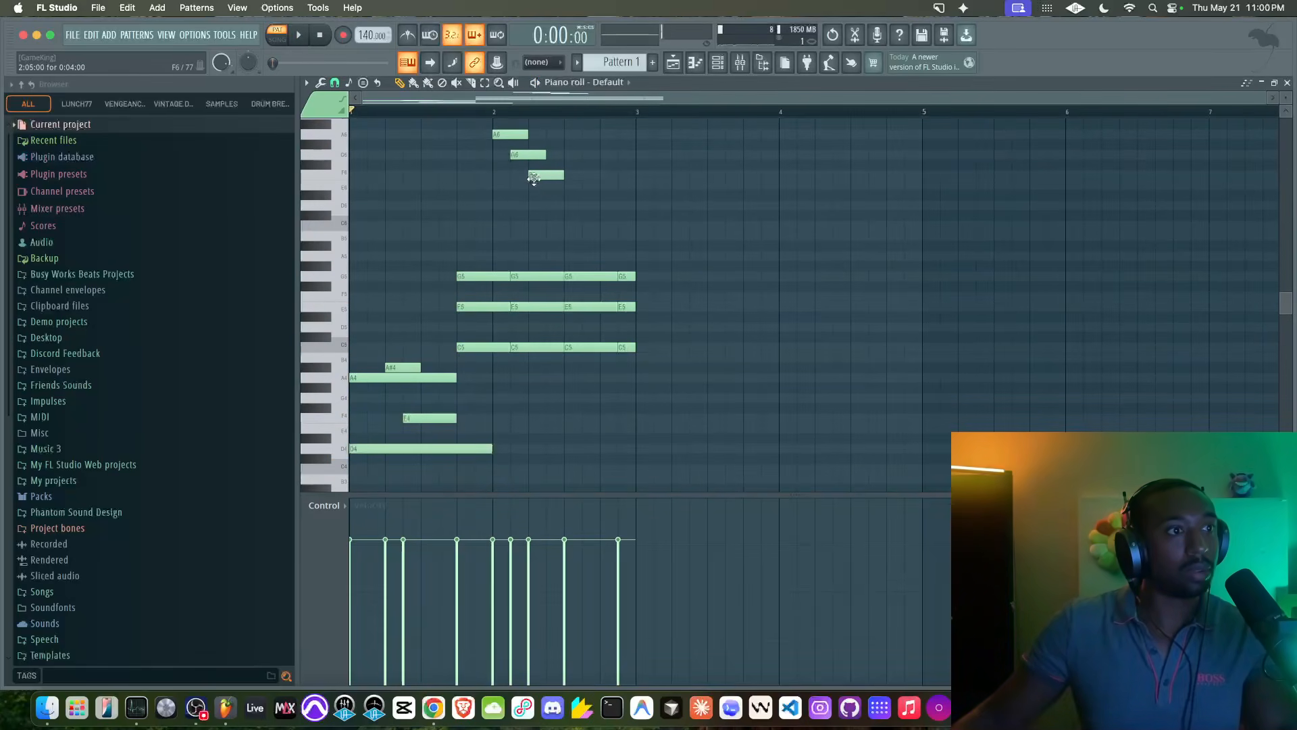
left_click(608, 155)
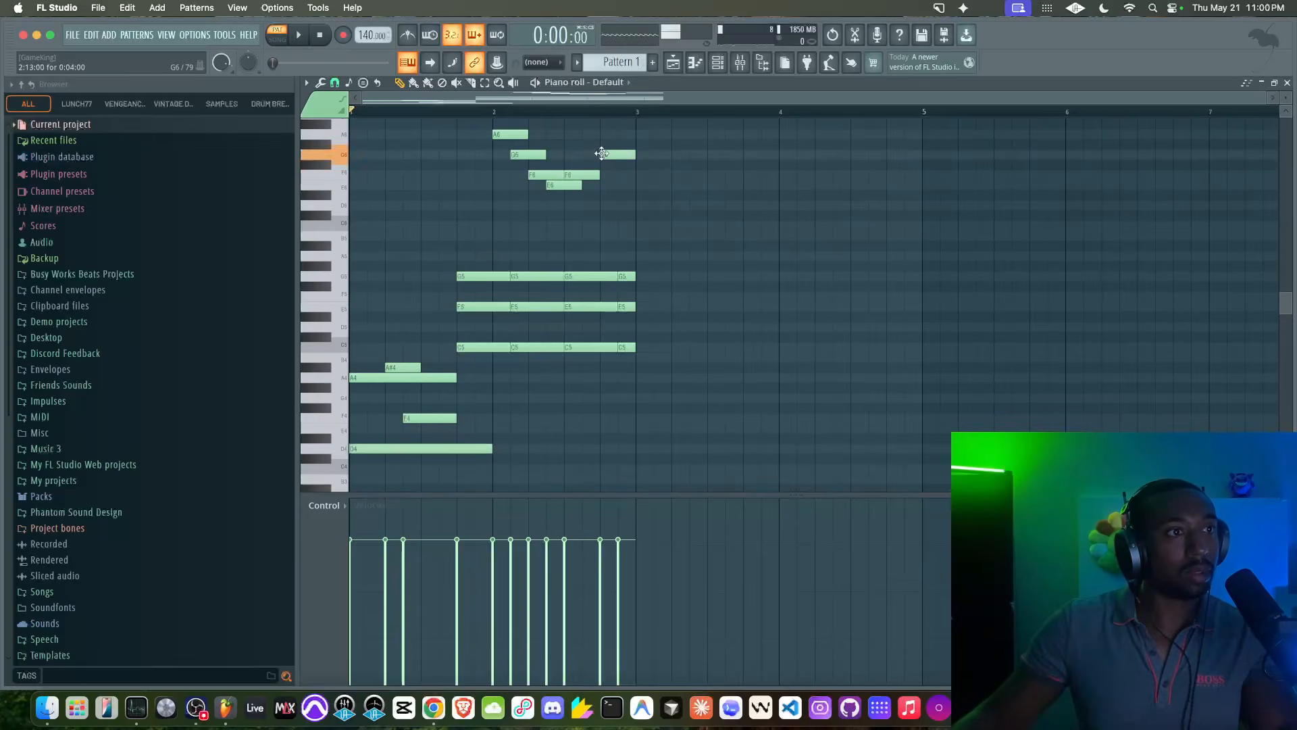
left_click(628, 226)
- Shift the upper melody notes half a beat later so A6 starts half a beat into bar 2, and play the pattern
key("space")
left_click_drag(651, 226, 526, 134)
key("space")
key("space")
right_click(653, 211)
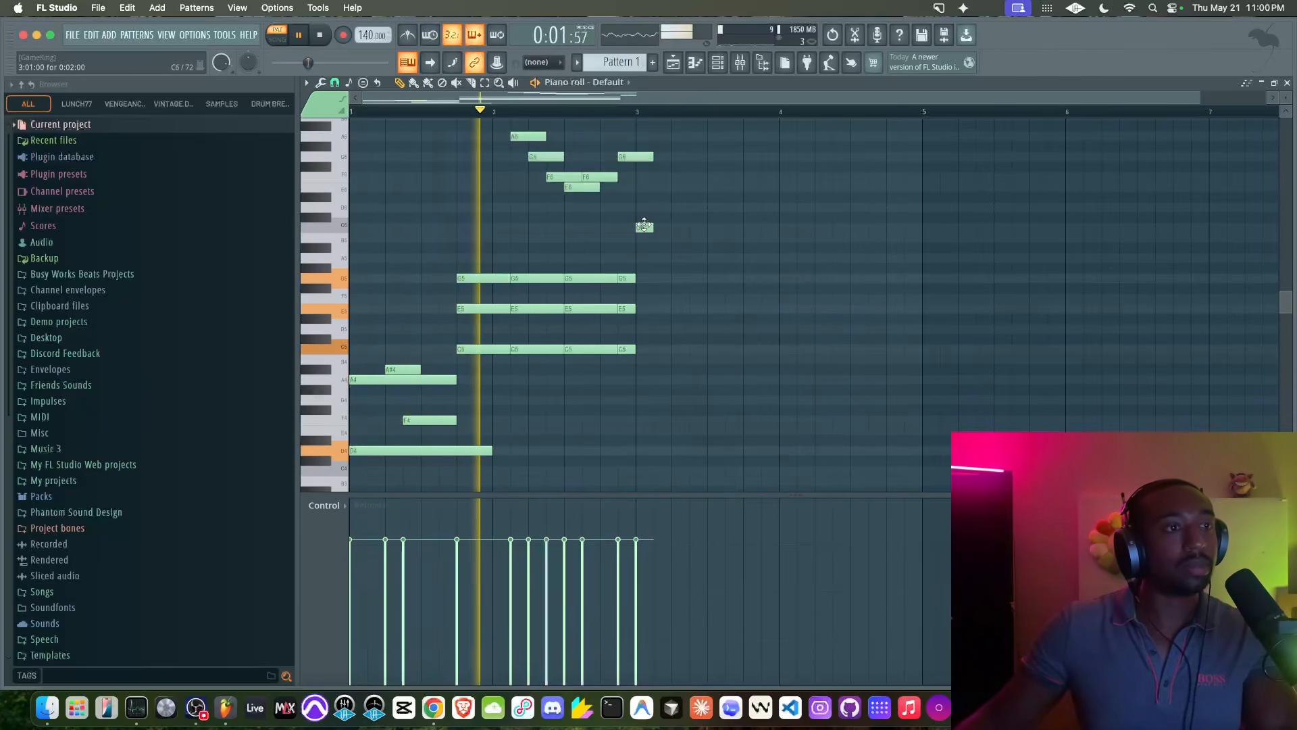
- Move the final G6 and C6 half a beat earlier so both end at bar 3, and select the upper melody
key("space")
left_click_drag(635, 159, 616, 162)
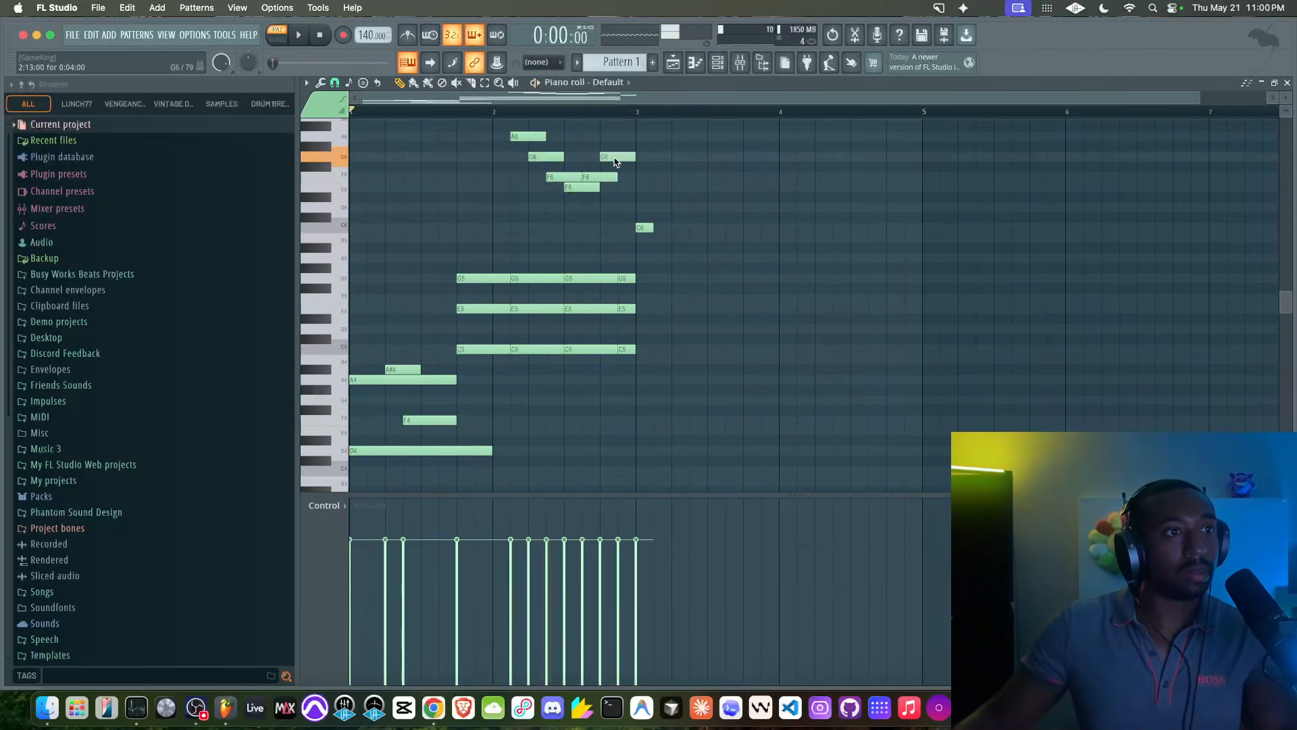
key("space")
left_click_drag(669, 243, 521, 133)
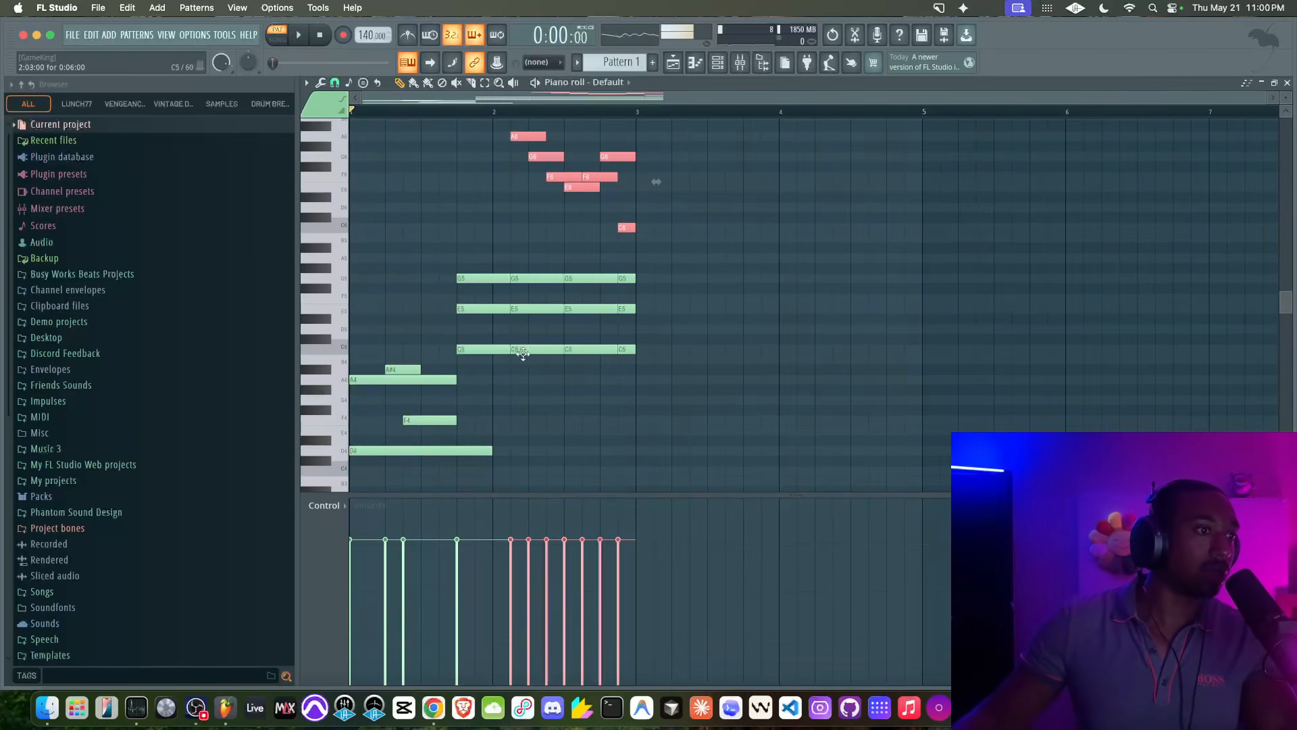
- Highlight the A6 and G6 melody notes in turn and play the pattern to hear the melody against the chords
left_click_drag(510, 153, 531, 135)
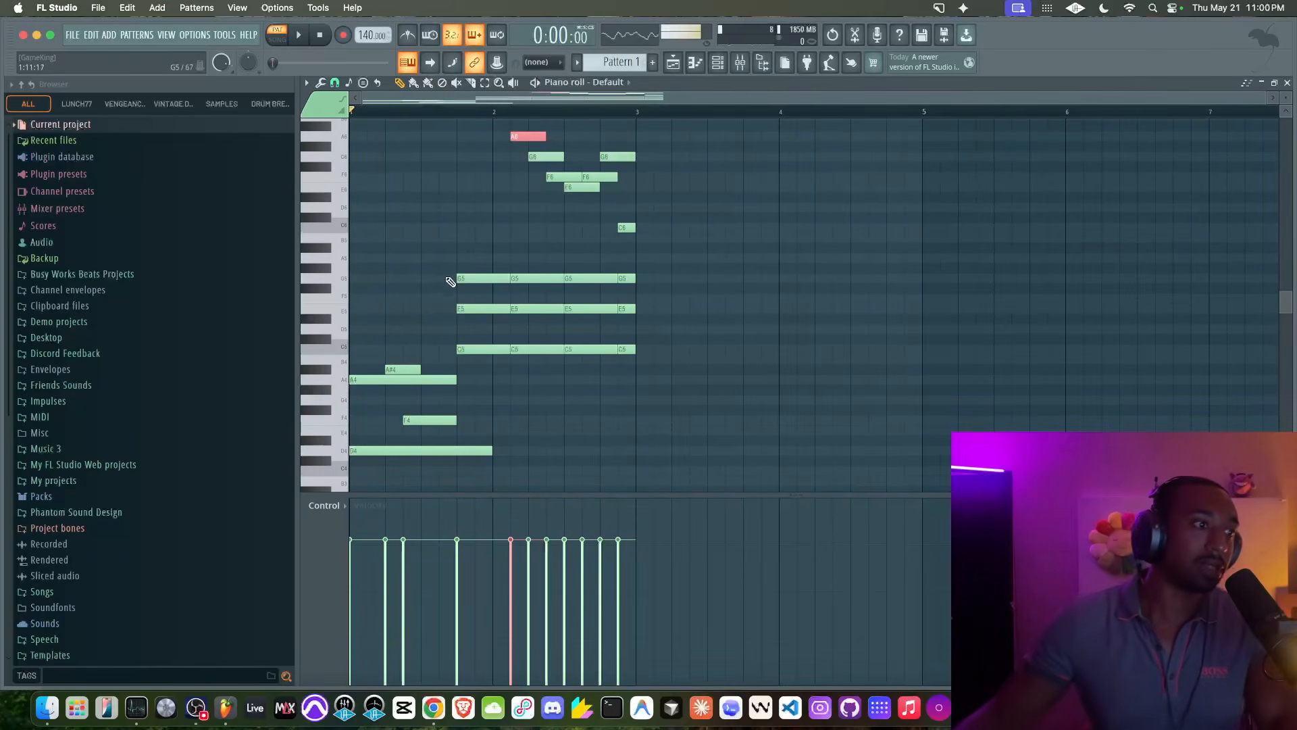
left_click(546, 156)
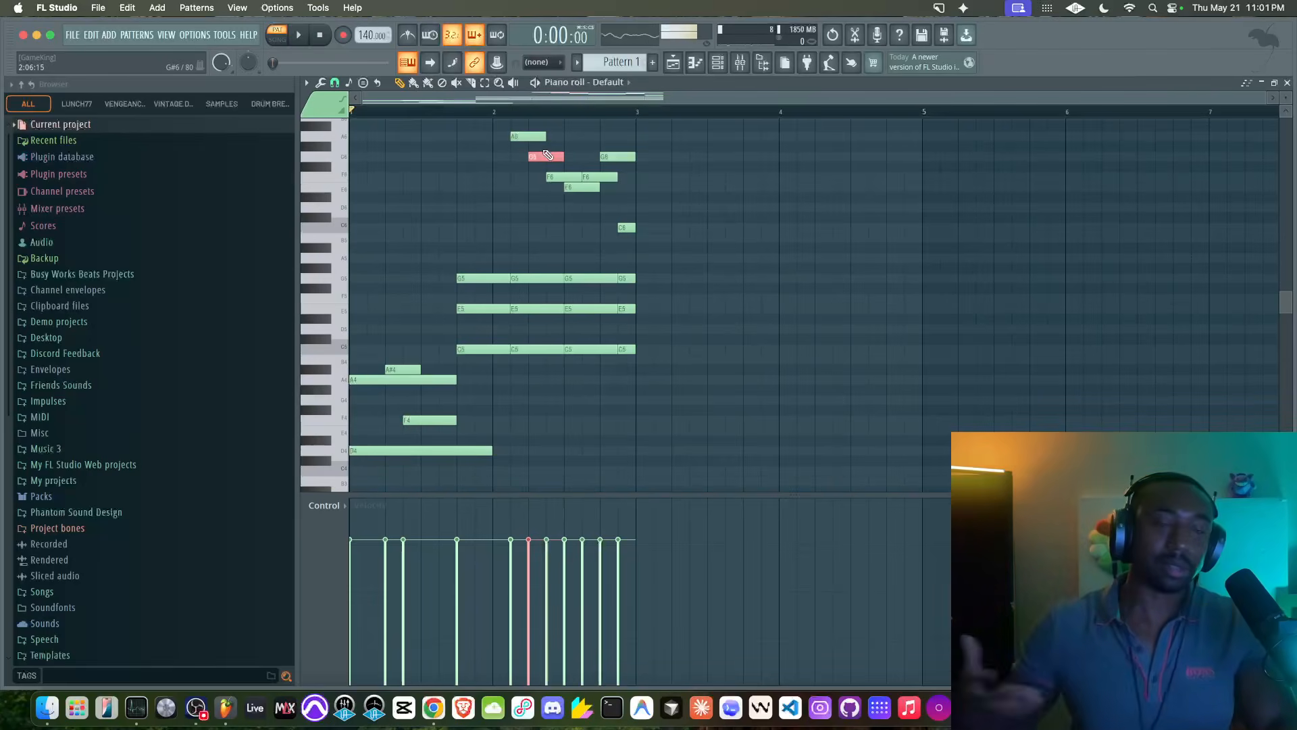
key("space")
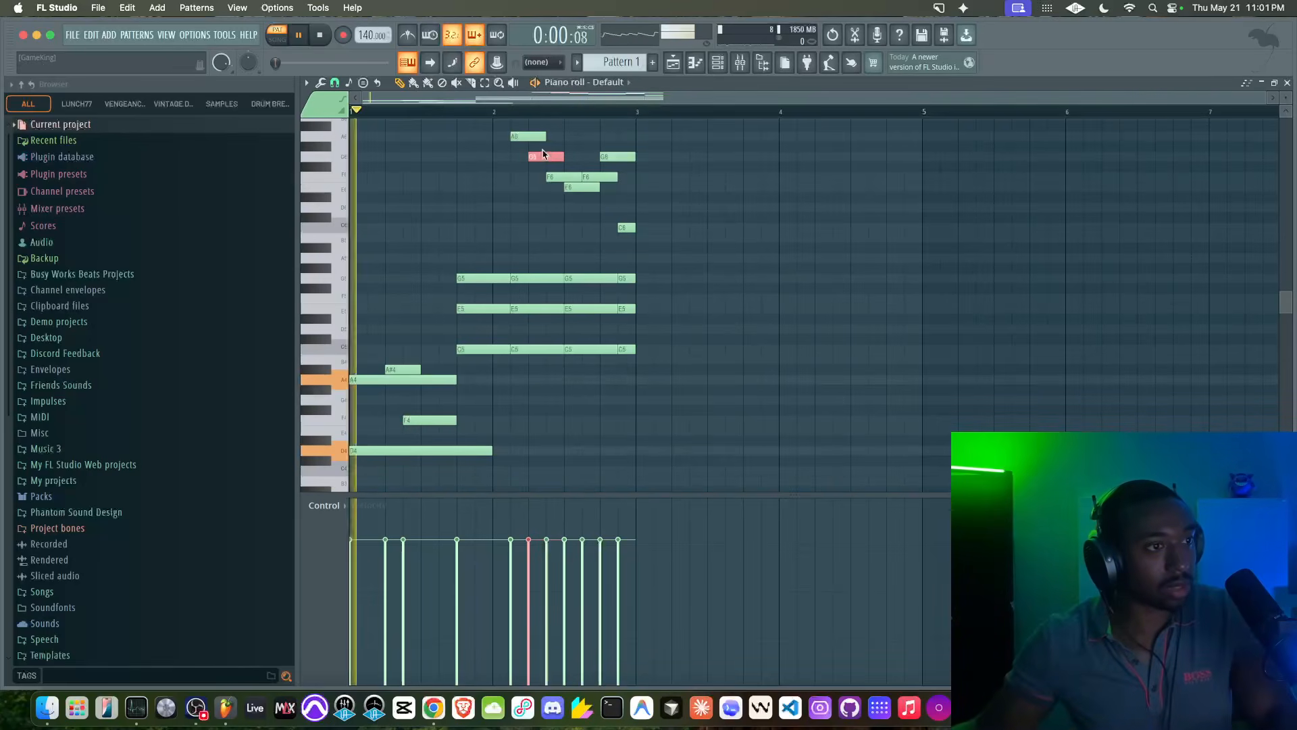
right_click(525, 196)
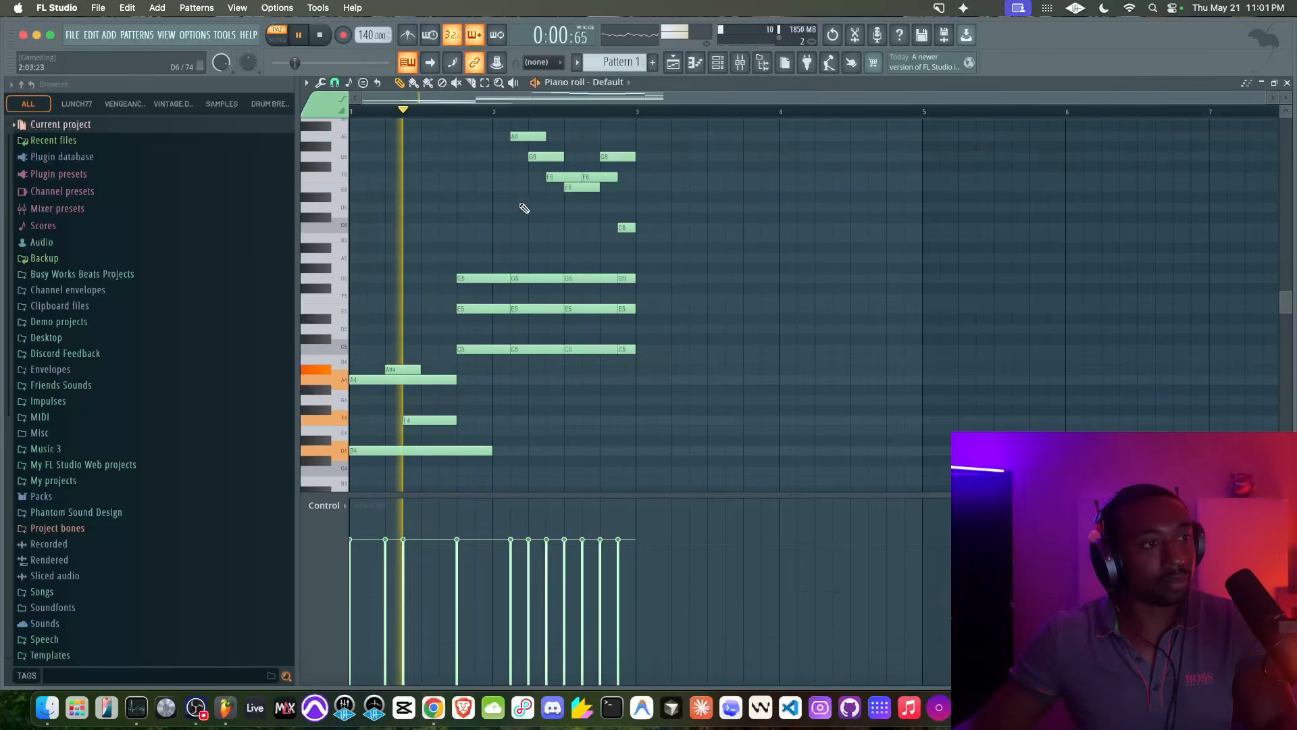
scroll(518, 229, "down", 2, "ctrl")
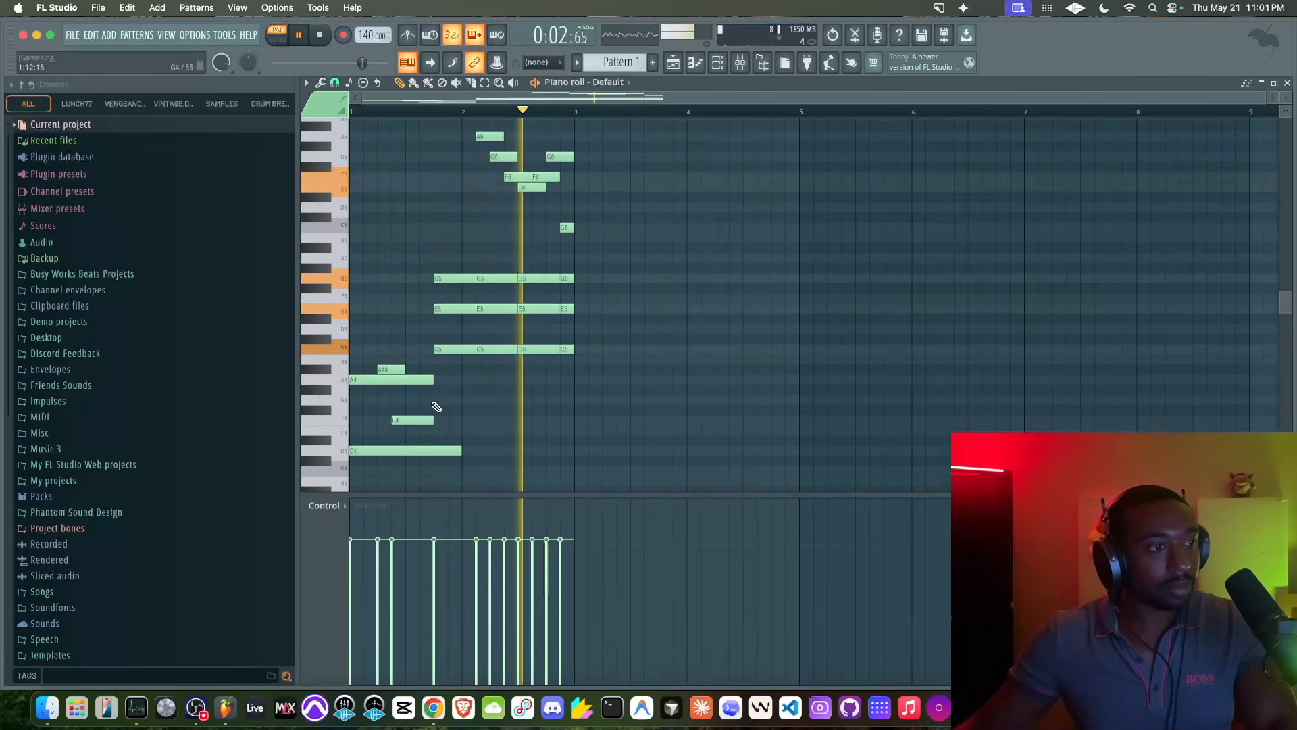
scroll(436, 378, "down", 3)
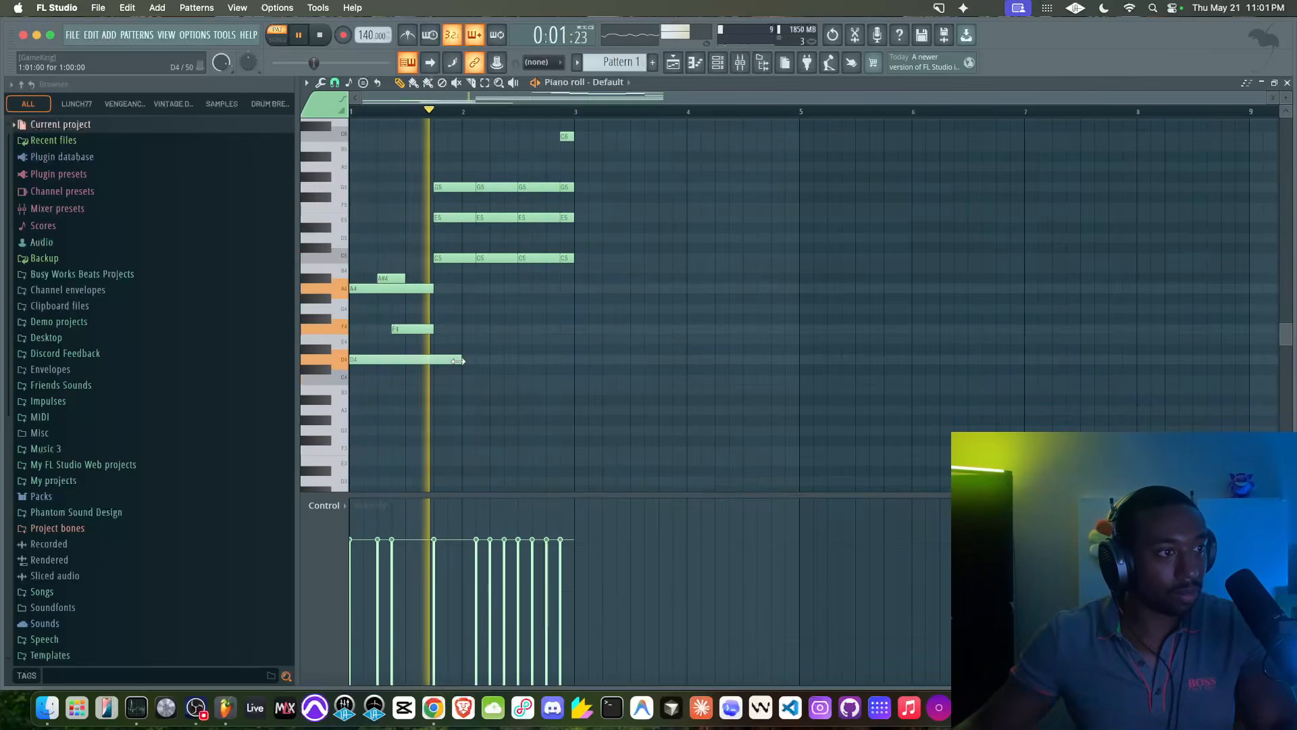
key("space")
- Check the D4 note's properties and select the D4, F4, A4 and A#4 notes in bar 1 to examine them
double_click(425, 362)
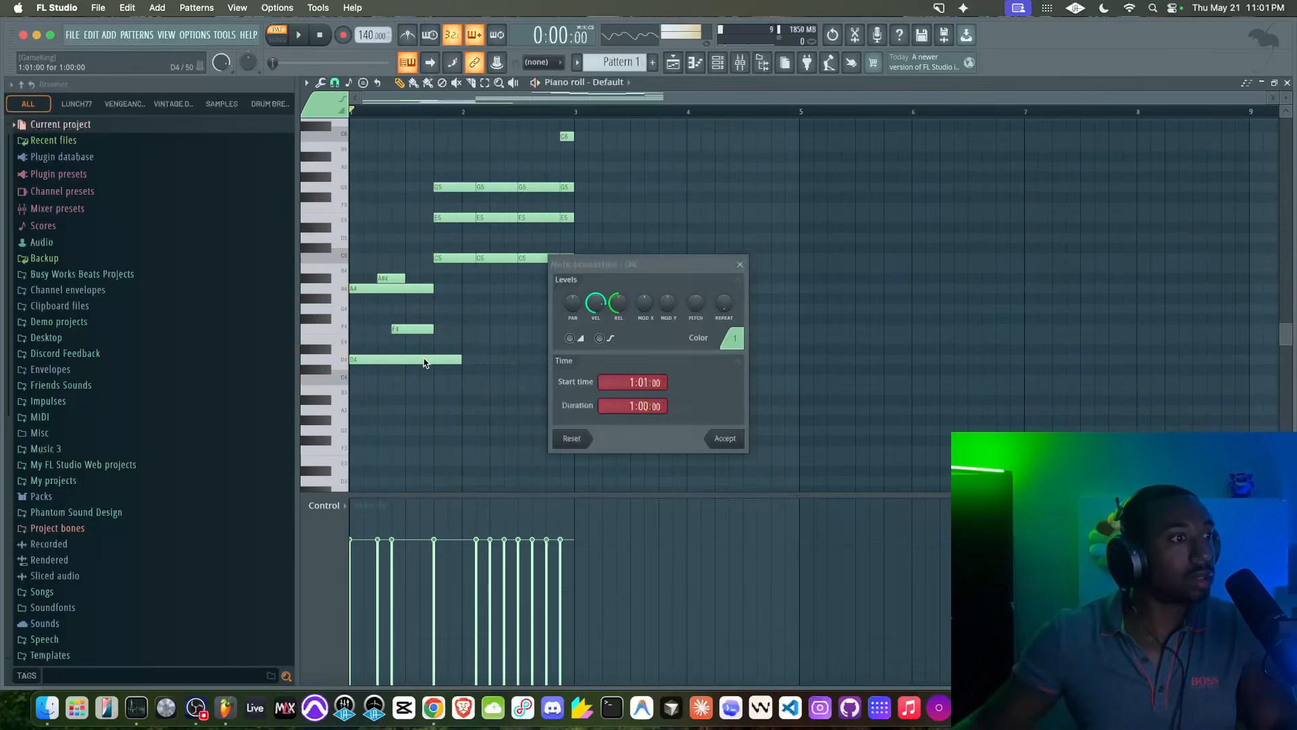
left_click(724, 438)
left_click_drag(408, 321, 376, 268)
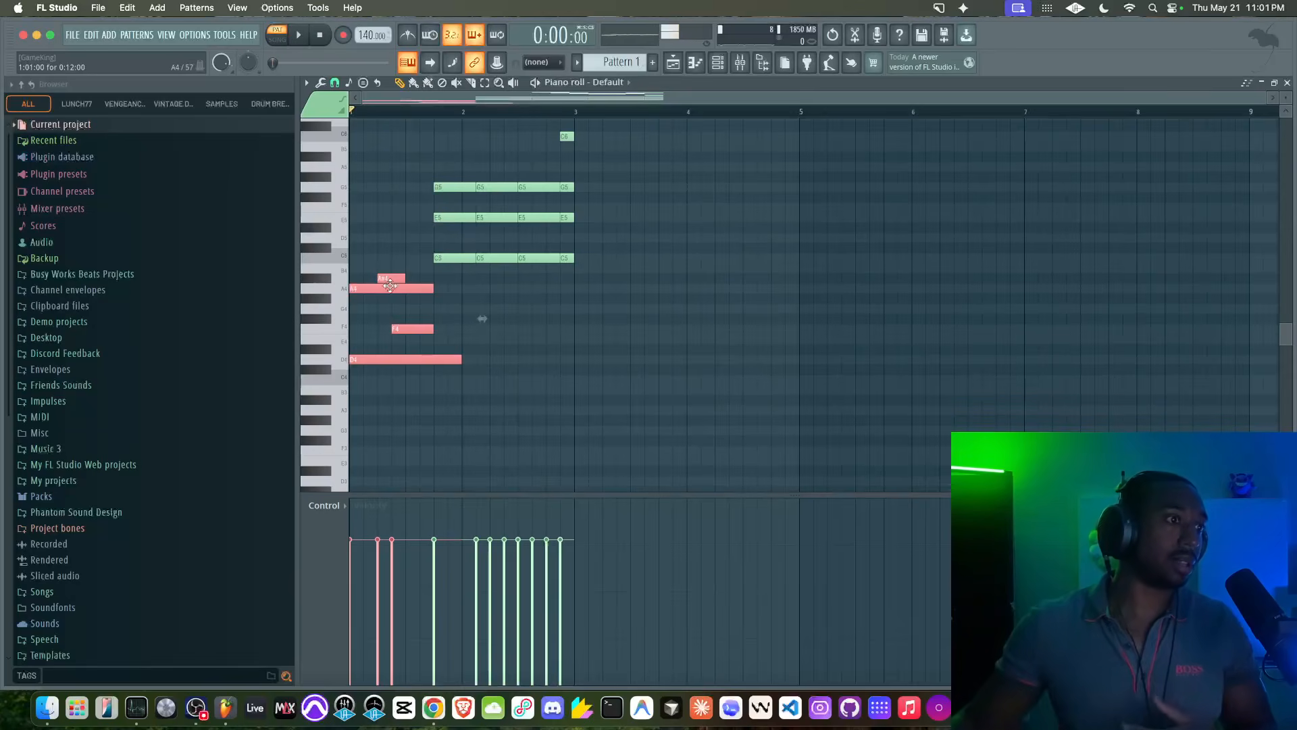
left_click_drag(383, 270, 423, 382)
mouse_move(430, 252)
left_mouse_down()
mouse_move(620, 181)
mouse_move(441, 251)
left_mouse_up()
- Shorten D4 to end on beat 4 of bar 1, add C4 from there to mid-bar 2 and G3 up to bar 3
left_click(530, 351)
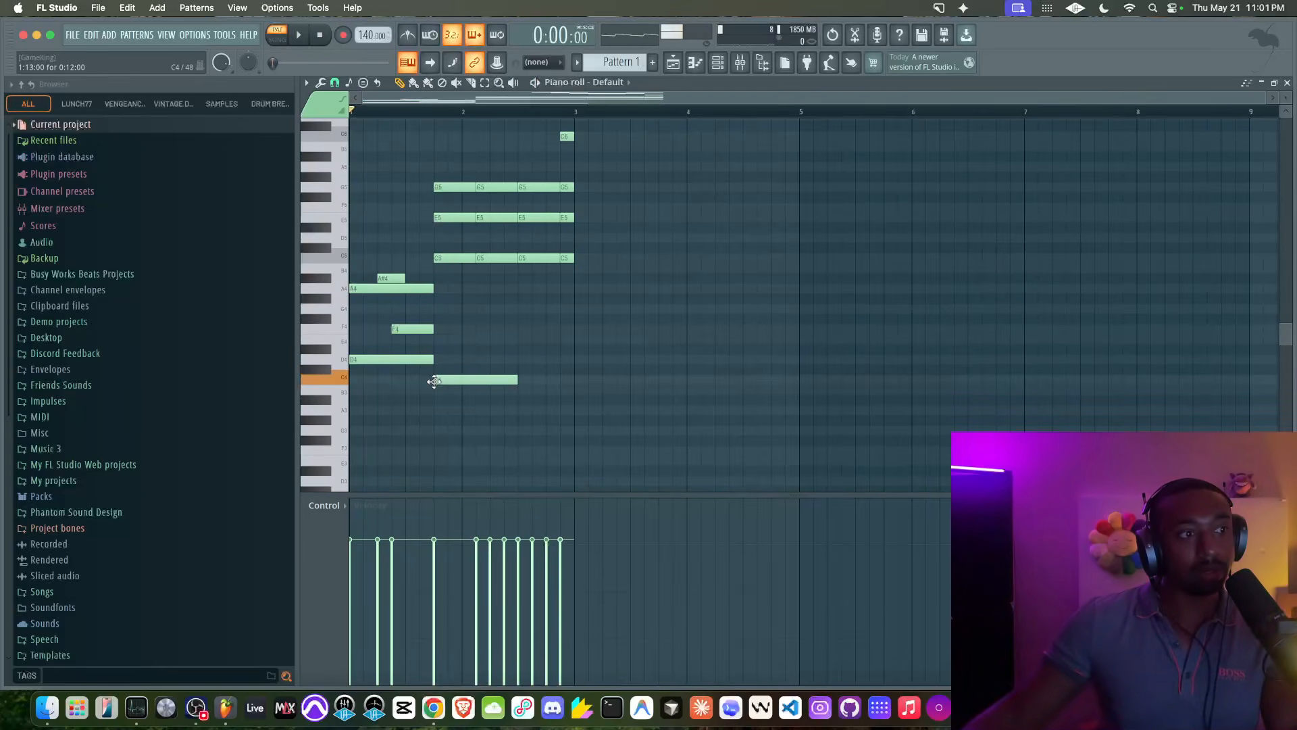
key("space")
mouse_move(518, 380)
left_mouse_down()
mouse_move(560, 379)
mouse_move(517, 379)
left_mouse_up()
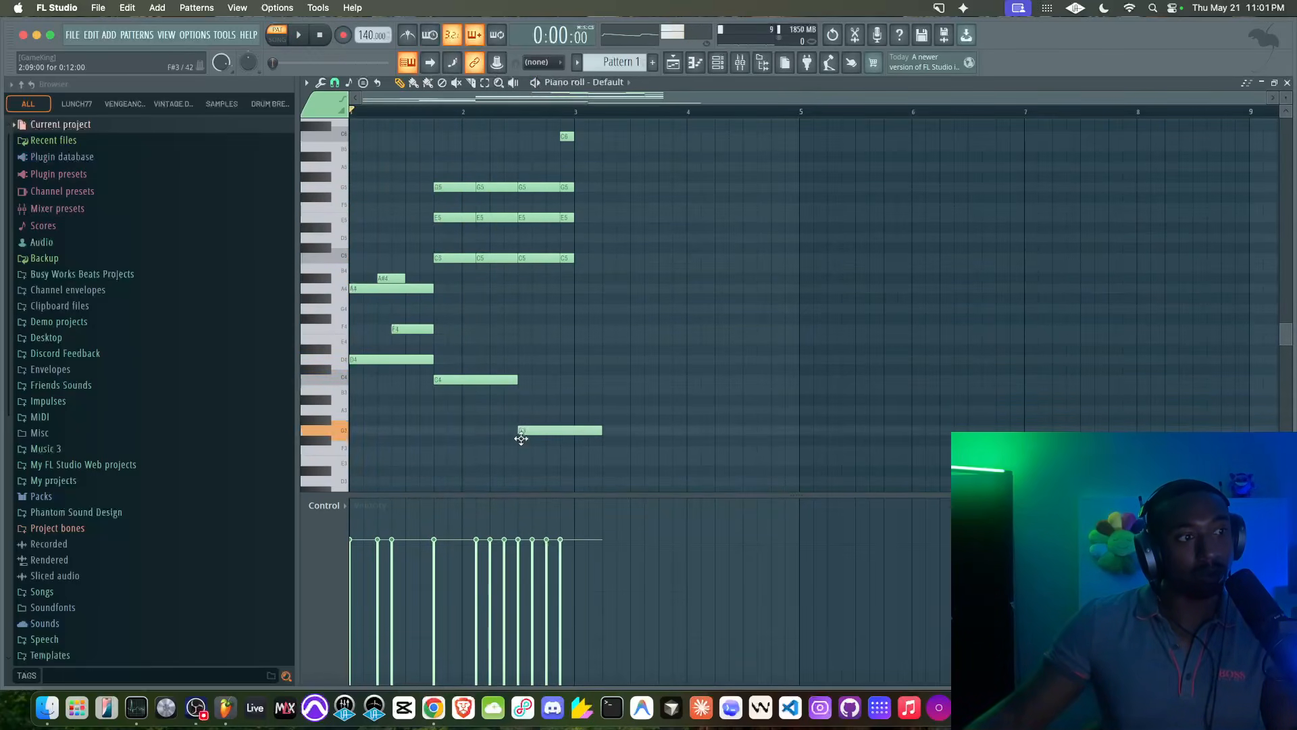
left_click_drag(601, 430, 574, 431)
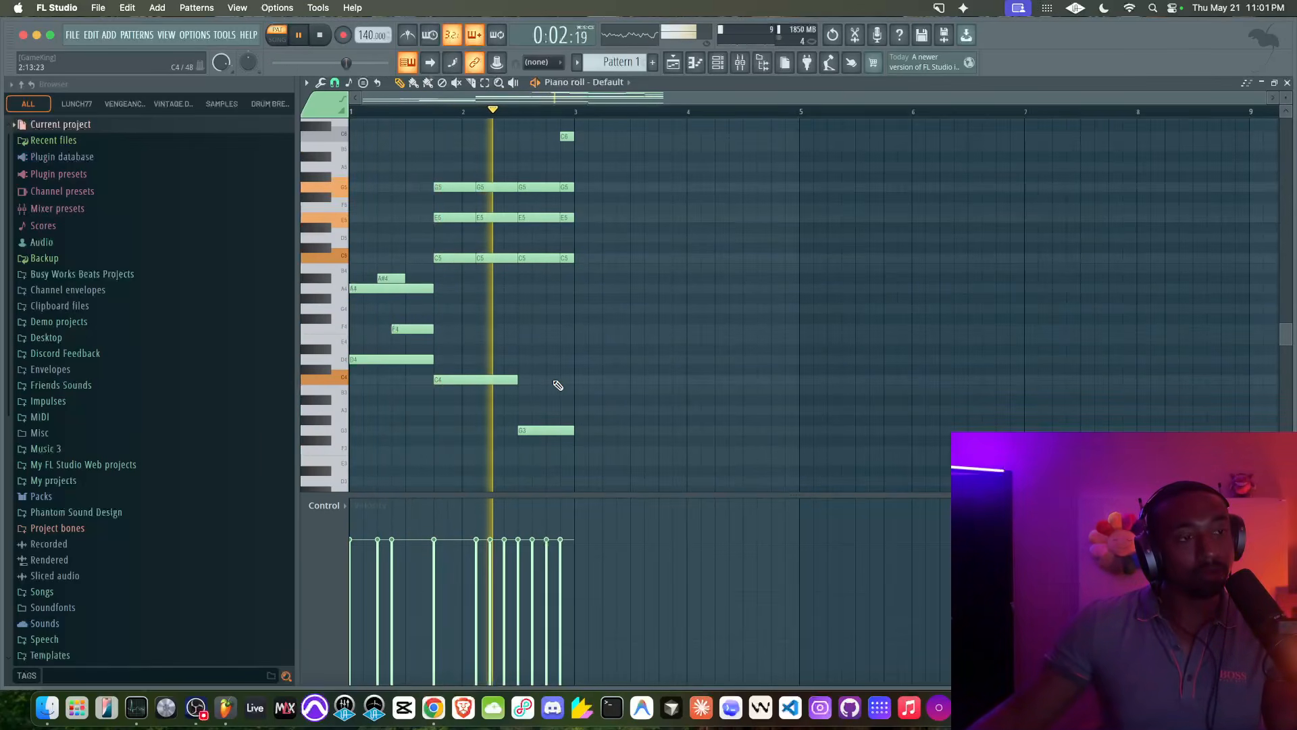
key("space")
- Select the D4, C4 and G3 bass line to examine it and play the full pattern
left_click_drag(575, 456, 390, 343)
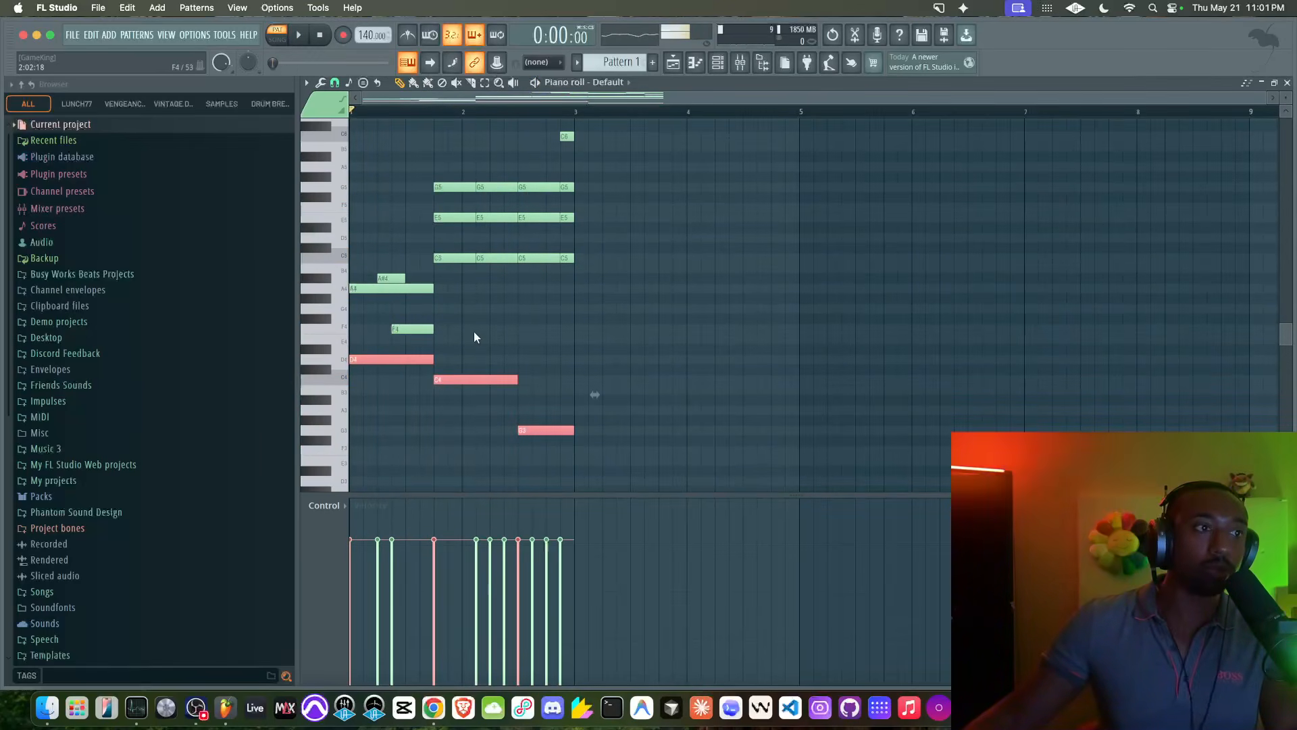
scroll(473, 333, "up", 3)
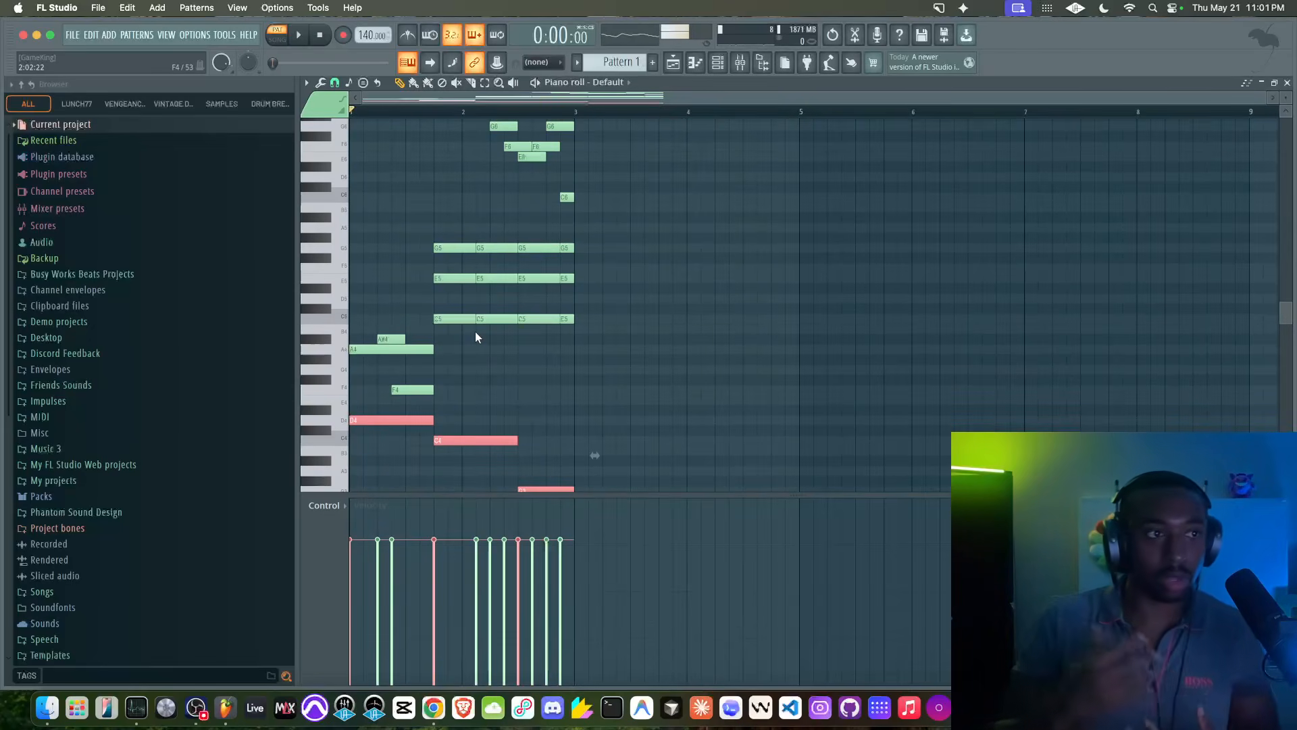
left_click(511, 369)
key("space")
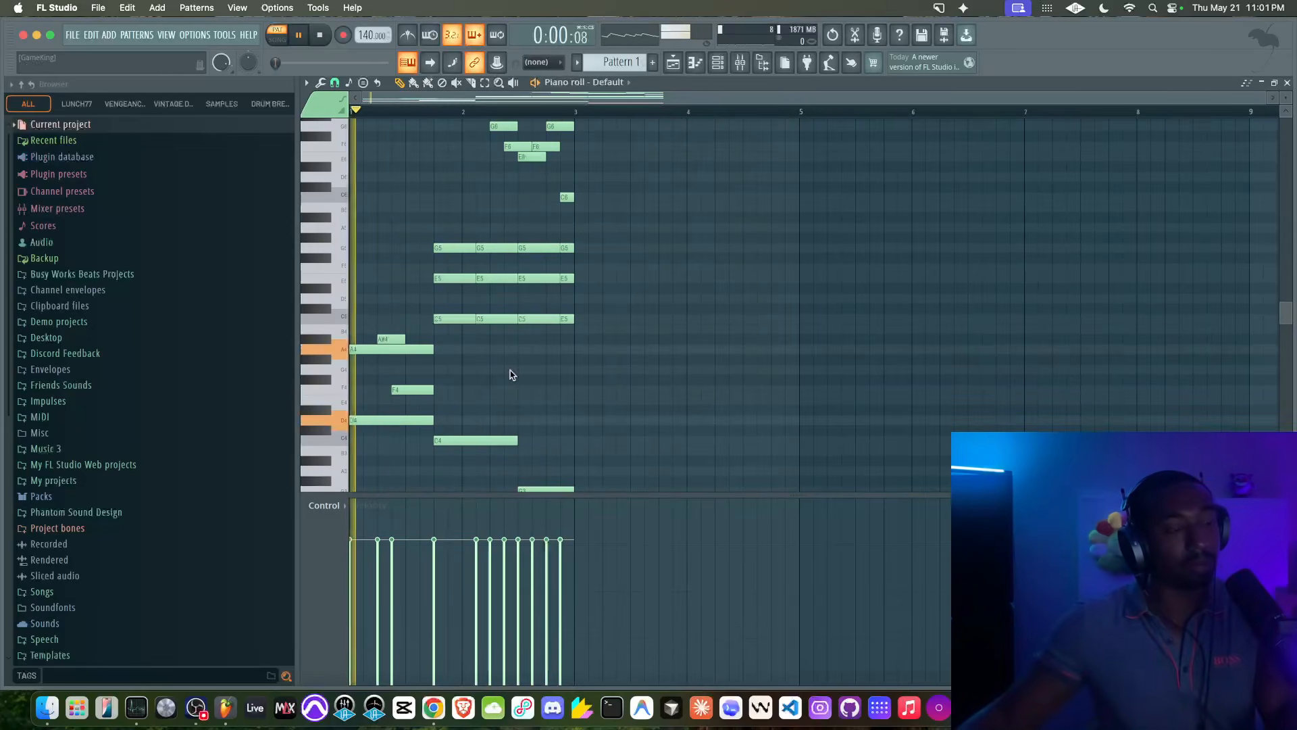
scroll(550, 362, "down", 3)
scroll(552, 363, "down", 2)
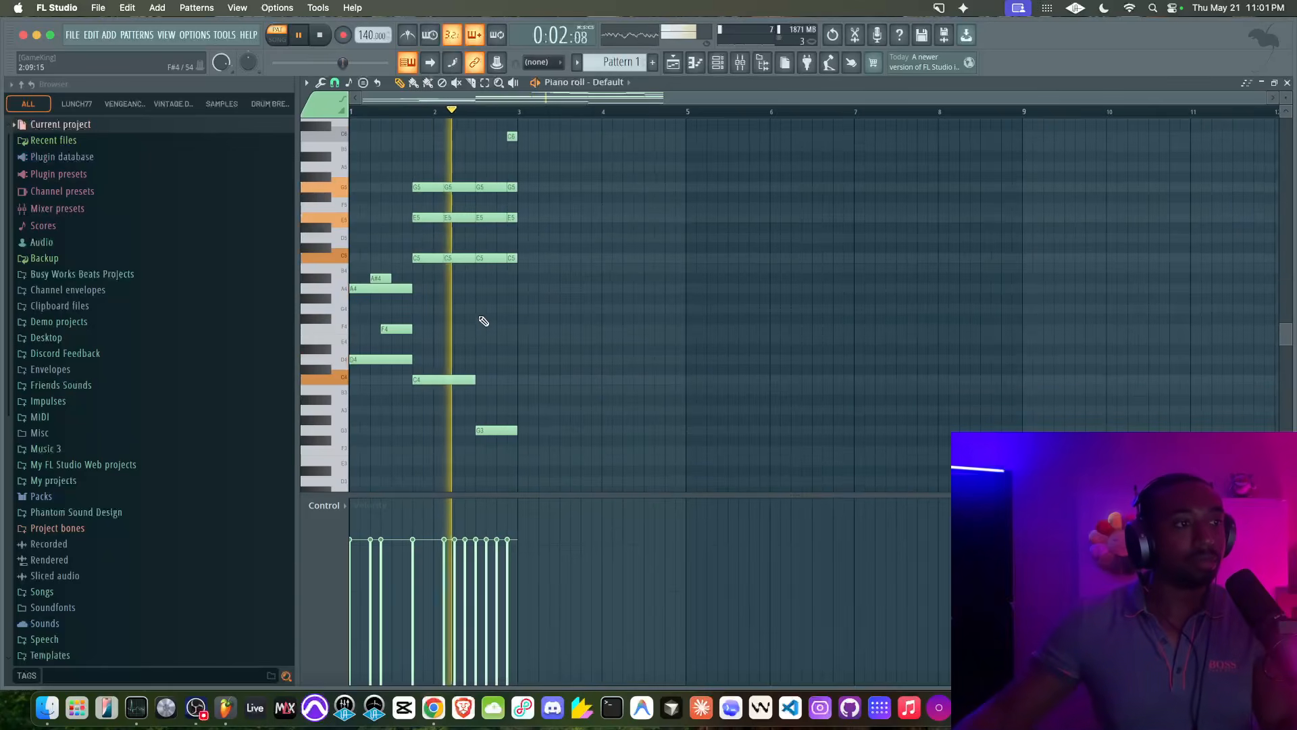
scroll(486, 338, "up", 2)
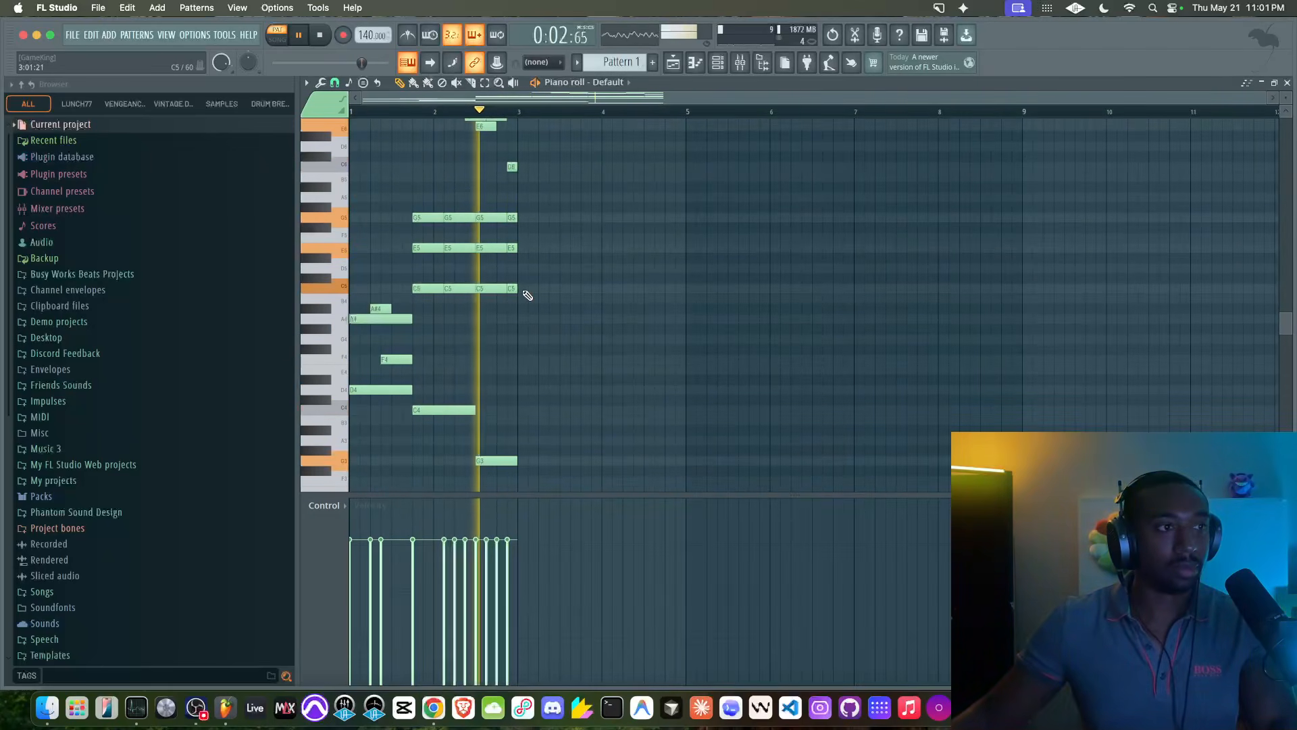
key("space")
- Select the repeated C5, E5 and G5 chord notes and play the pattern to examine them, then clear the selection
left_click_drag(521, 292, 431, 227)
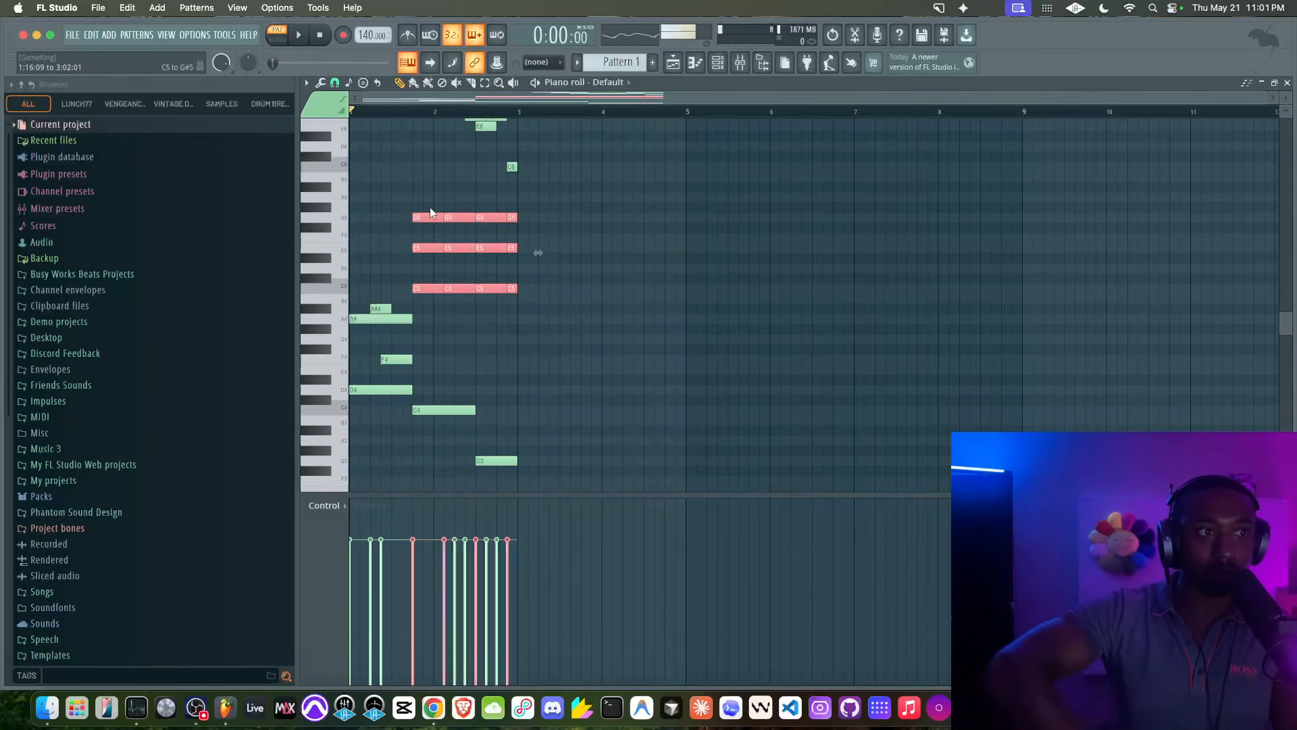
key("space")
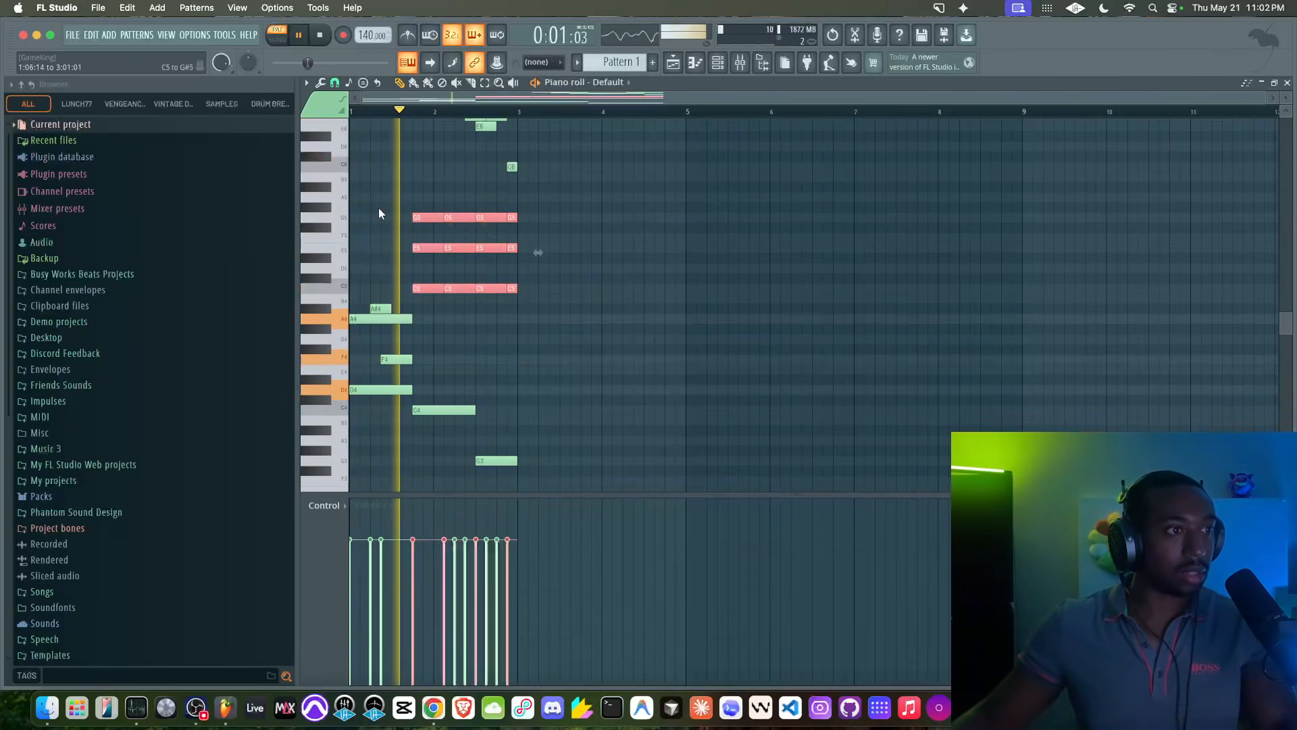
left_click(669, 292, "super")
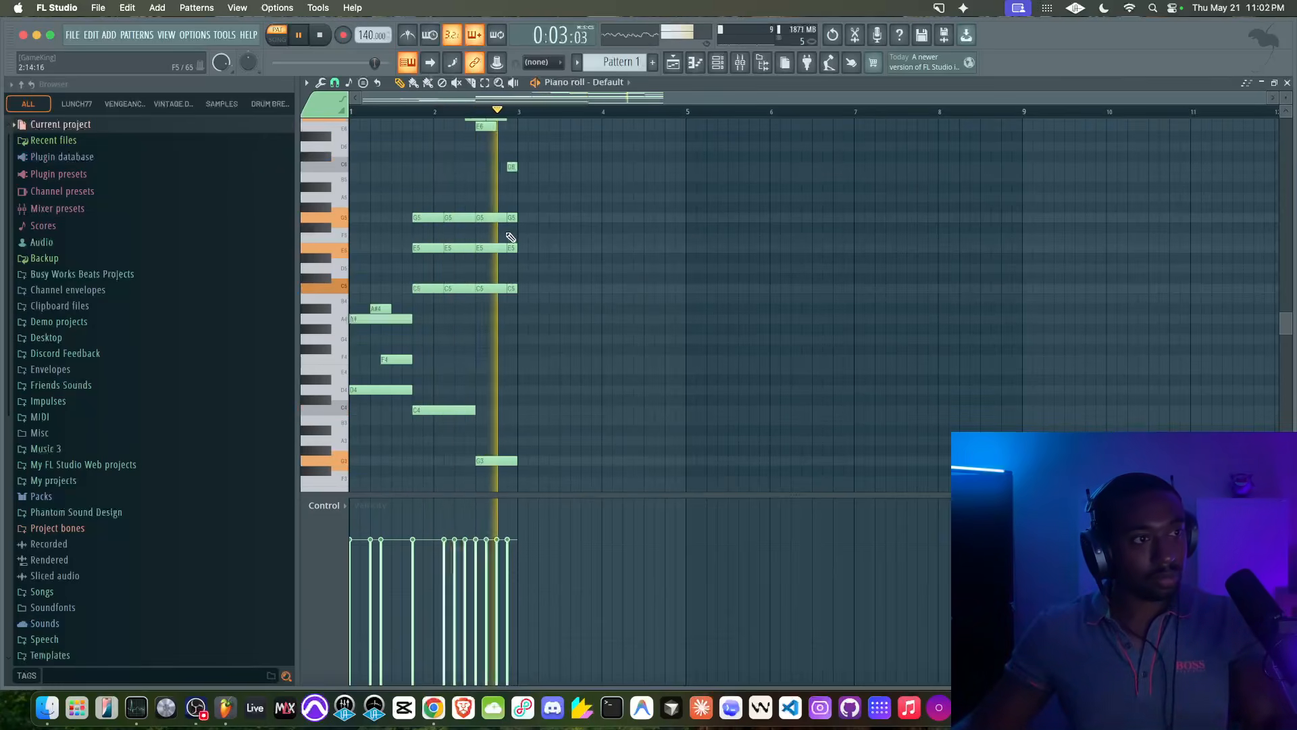
- Thin the repeated chords by deleting the first E5, the second G5, and both the third E5 and third G5
right_click(430, 250)
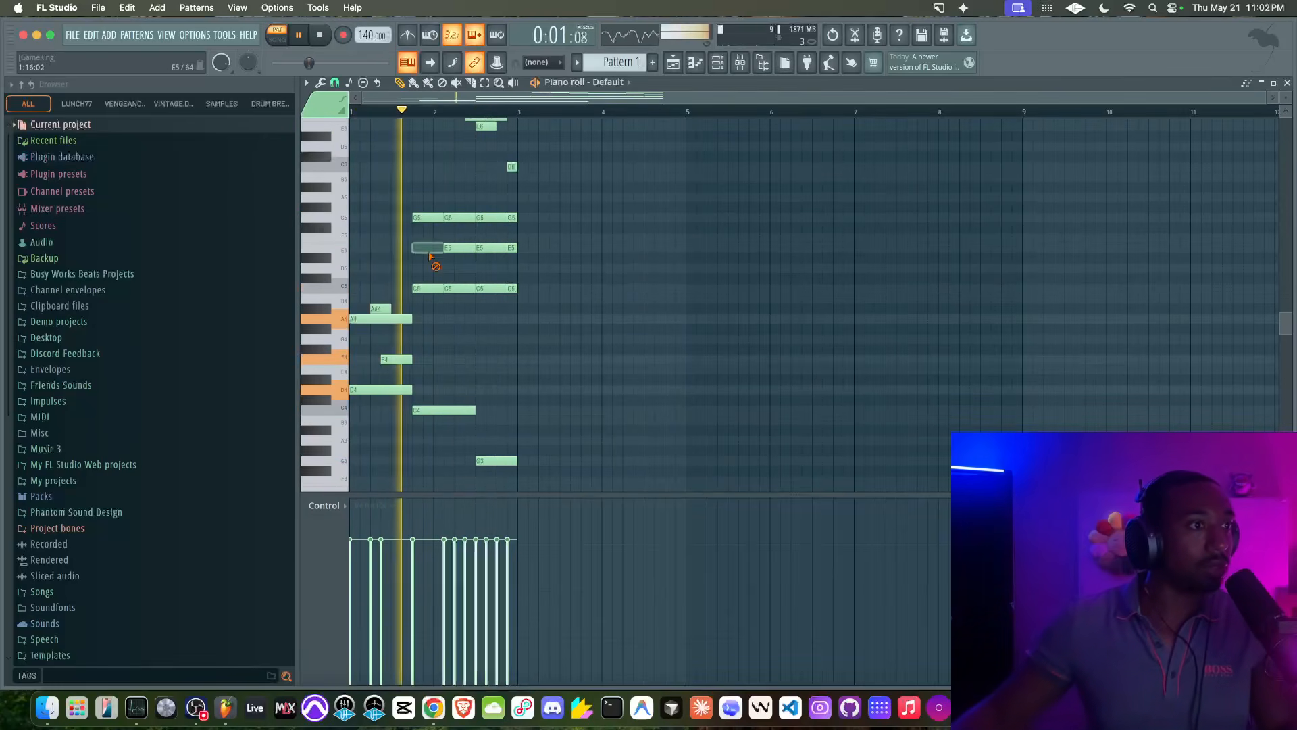
left_click(455, 228)
right_click(465, 228)
right_click(466, 219)
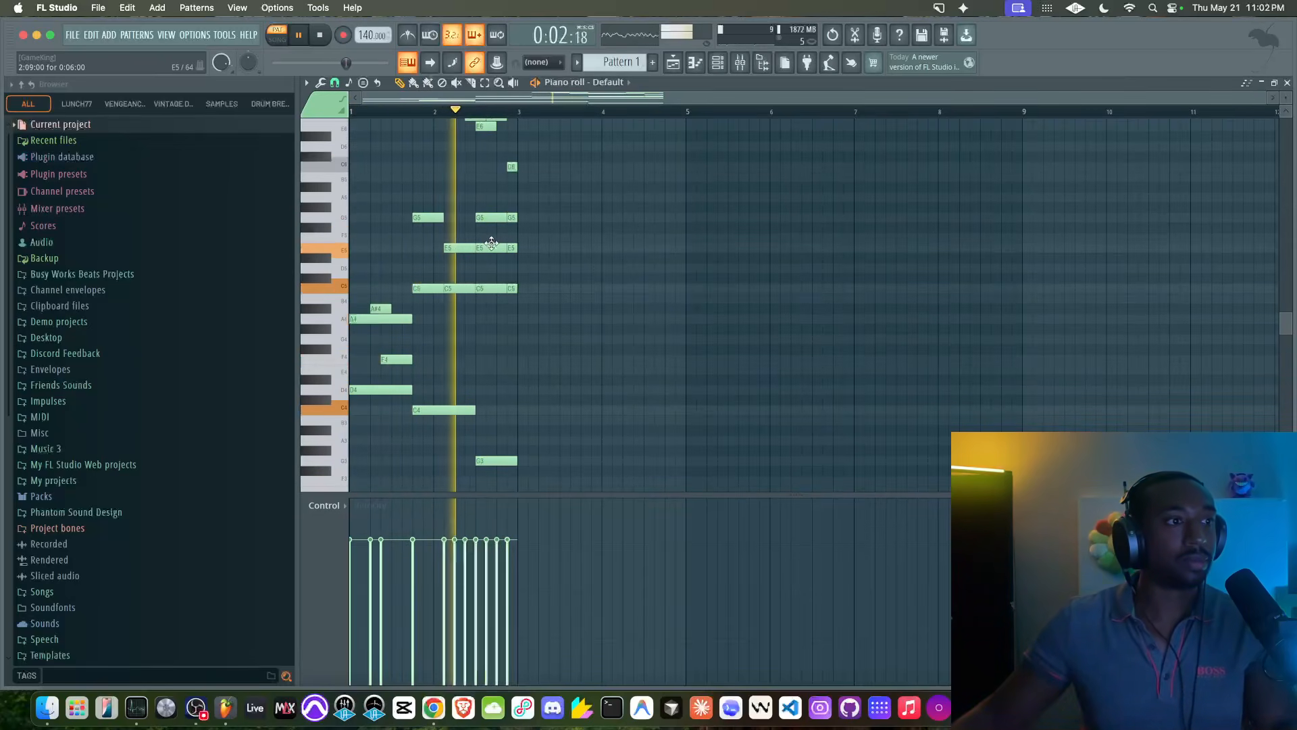
right_click(490, 218)
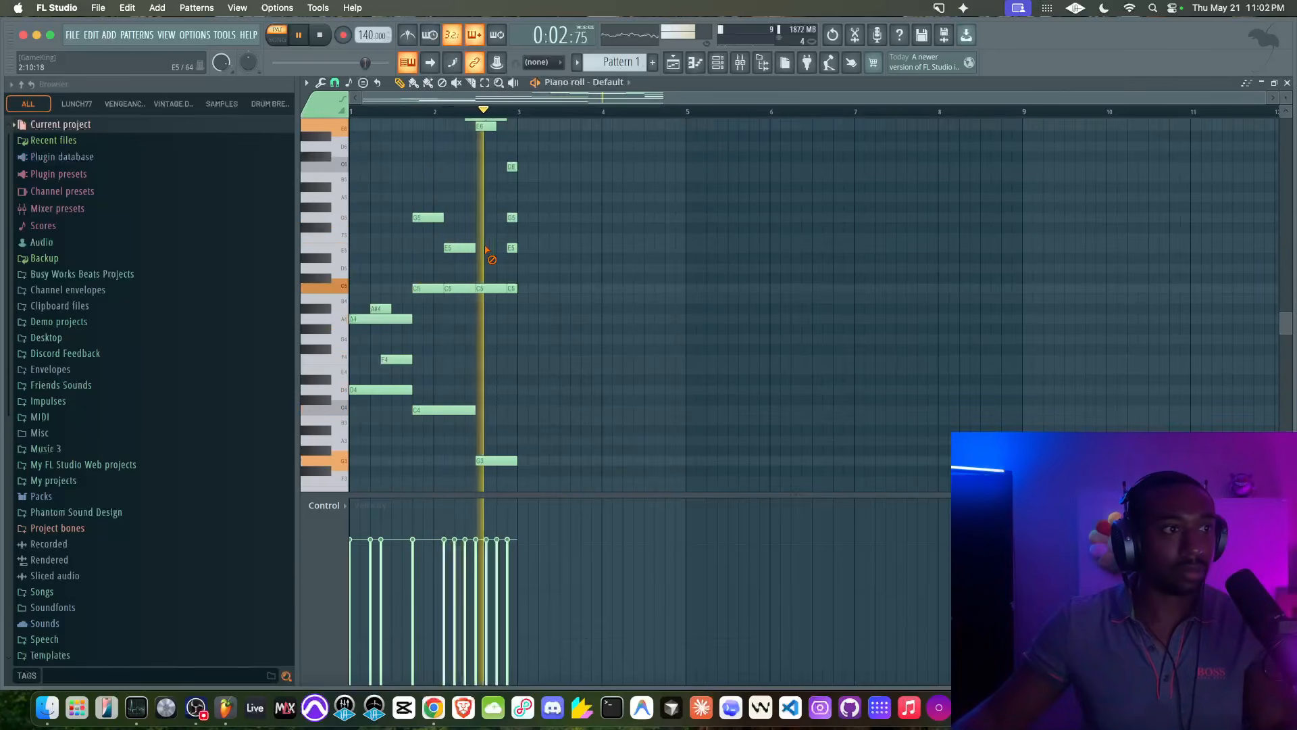
right_click(490, 247)
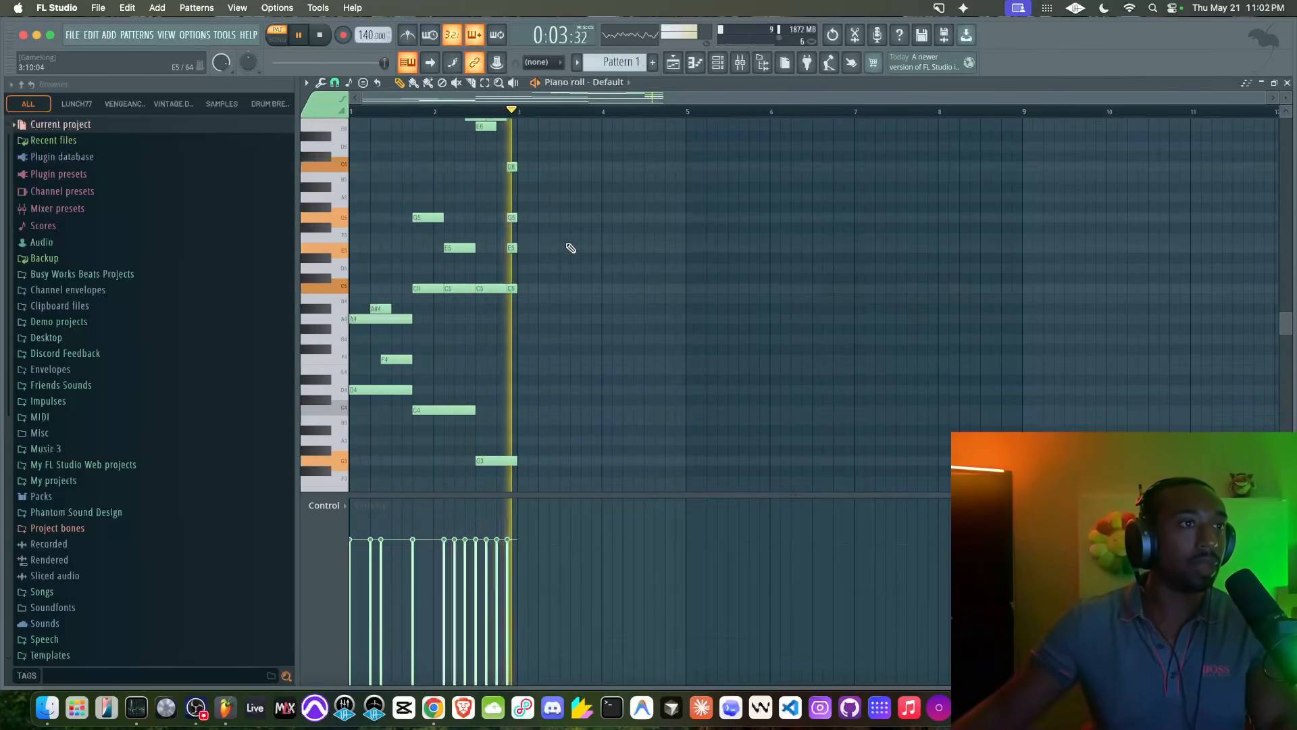
- Select all notes of the two-bar pattern and play it repeatedly to hear the thinned chords
key("space")
left_click_drag(567, 474, 200, 12)
key("space")
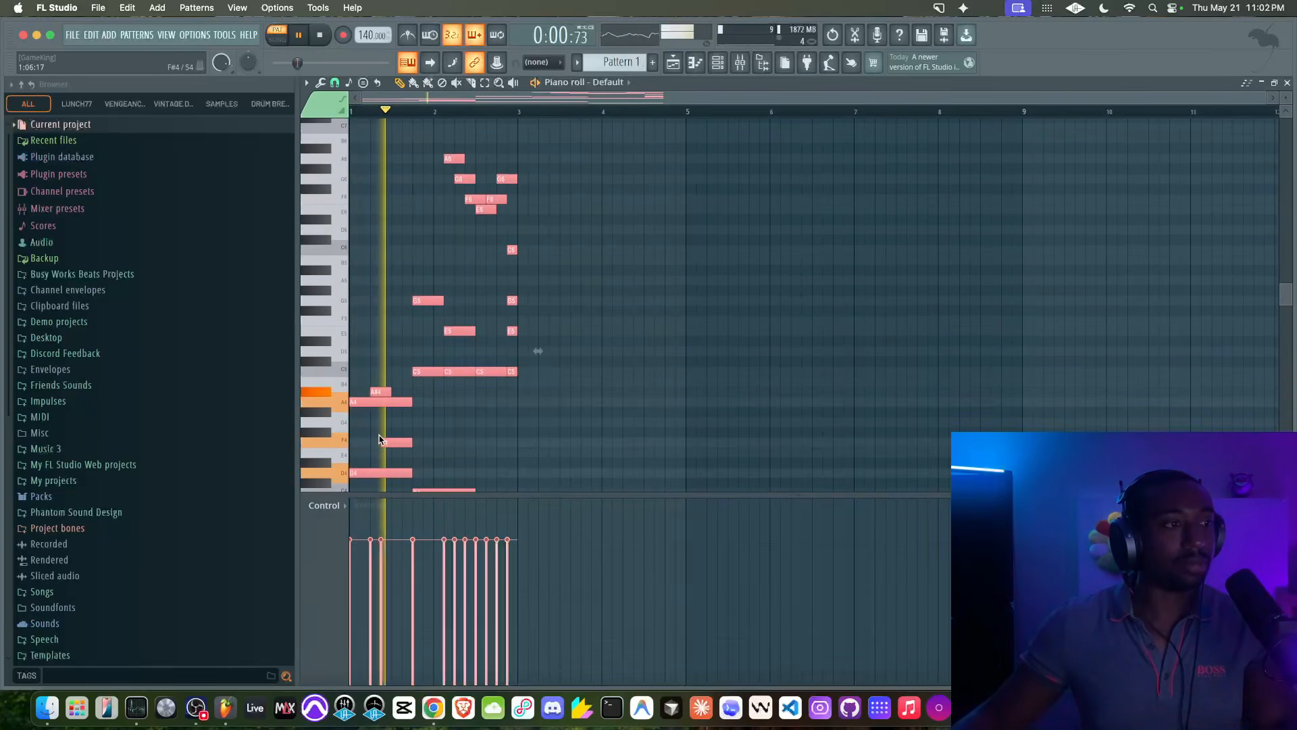
scroll(380, 388, "down", 3)
scroll(381, 389, "down", 2)
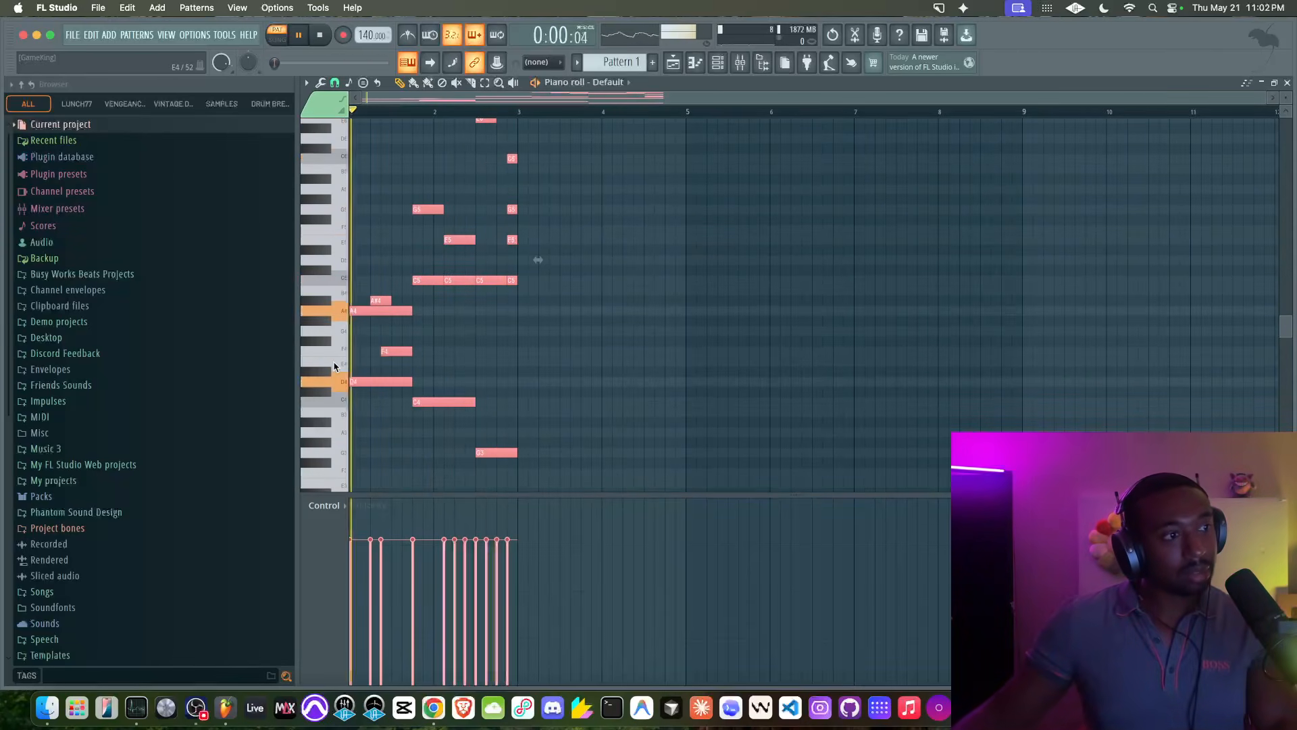
key("space")
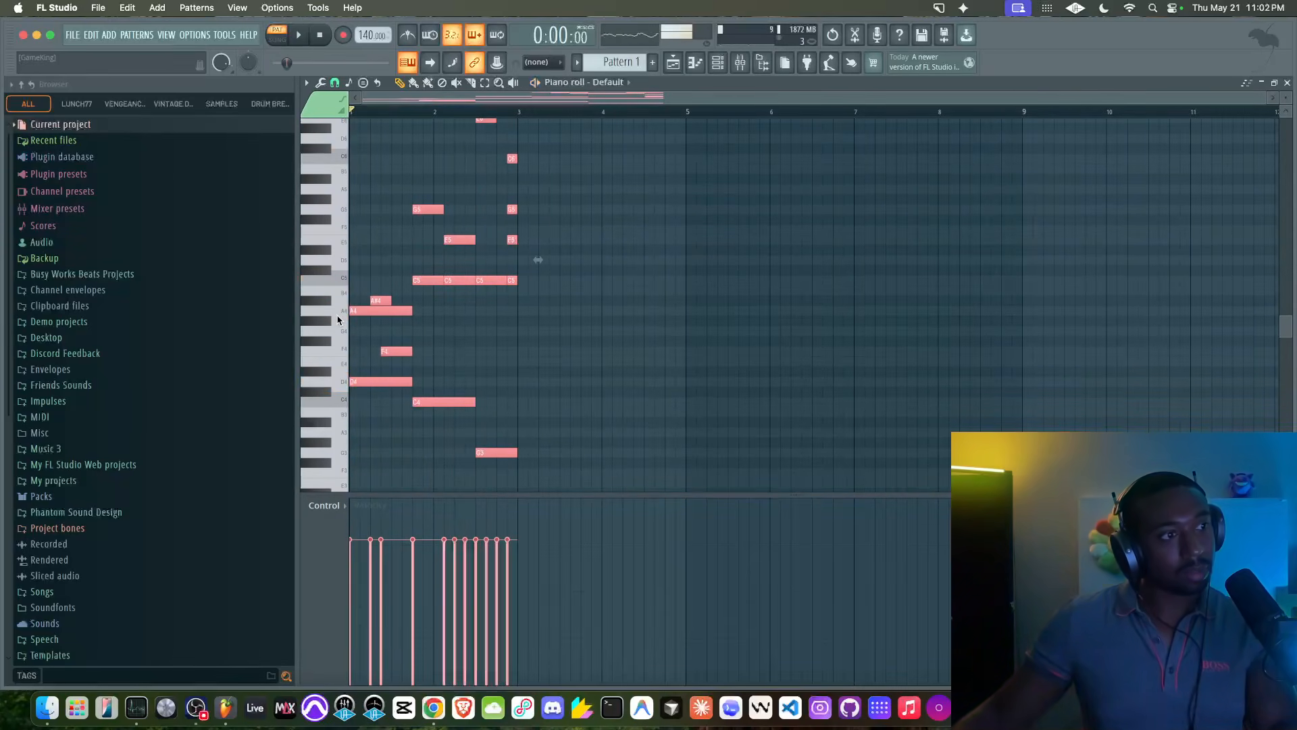
key("space")
key("space")
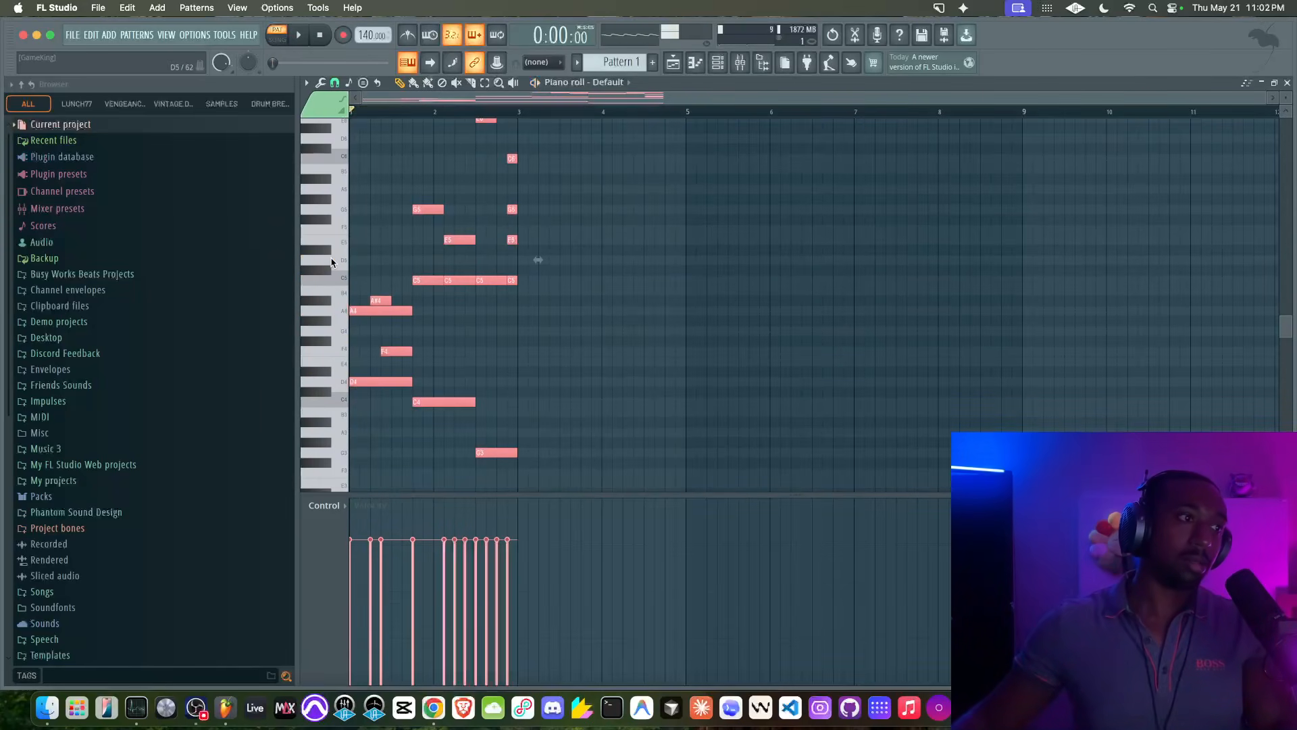
key("space")
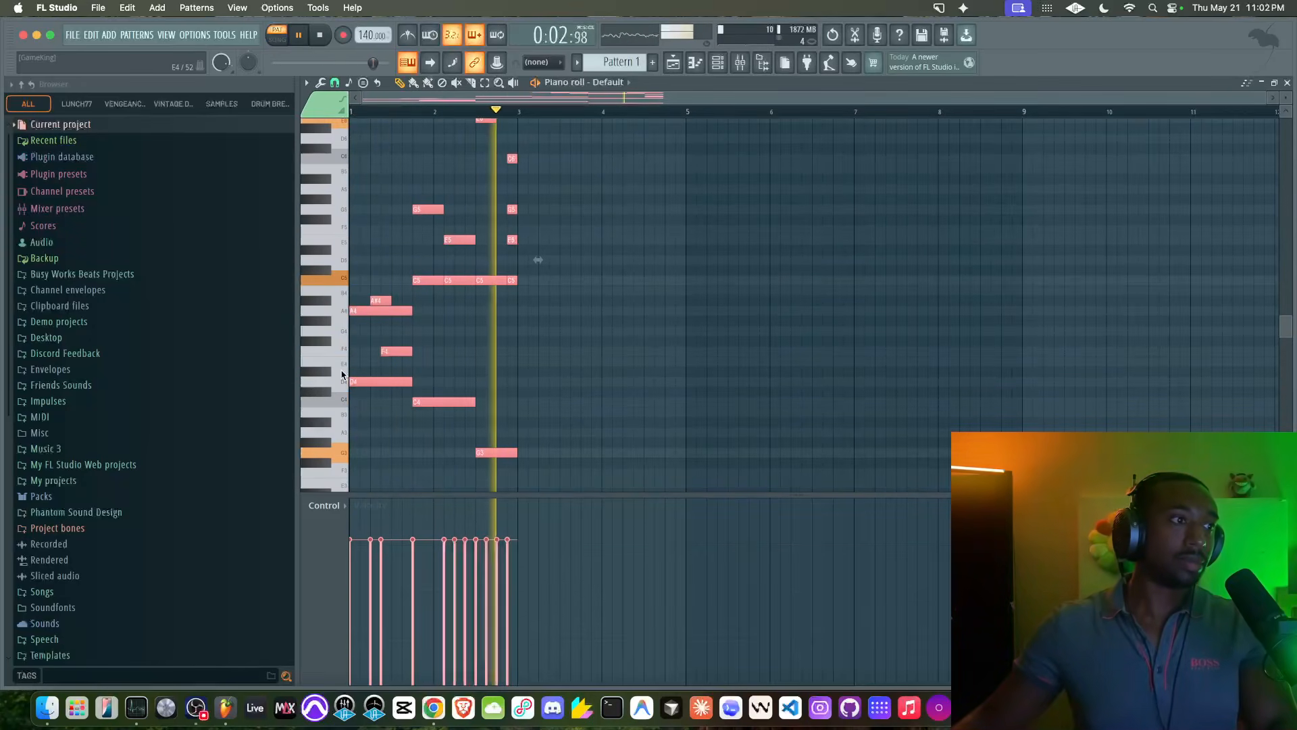
key("space")
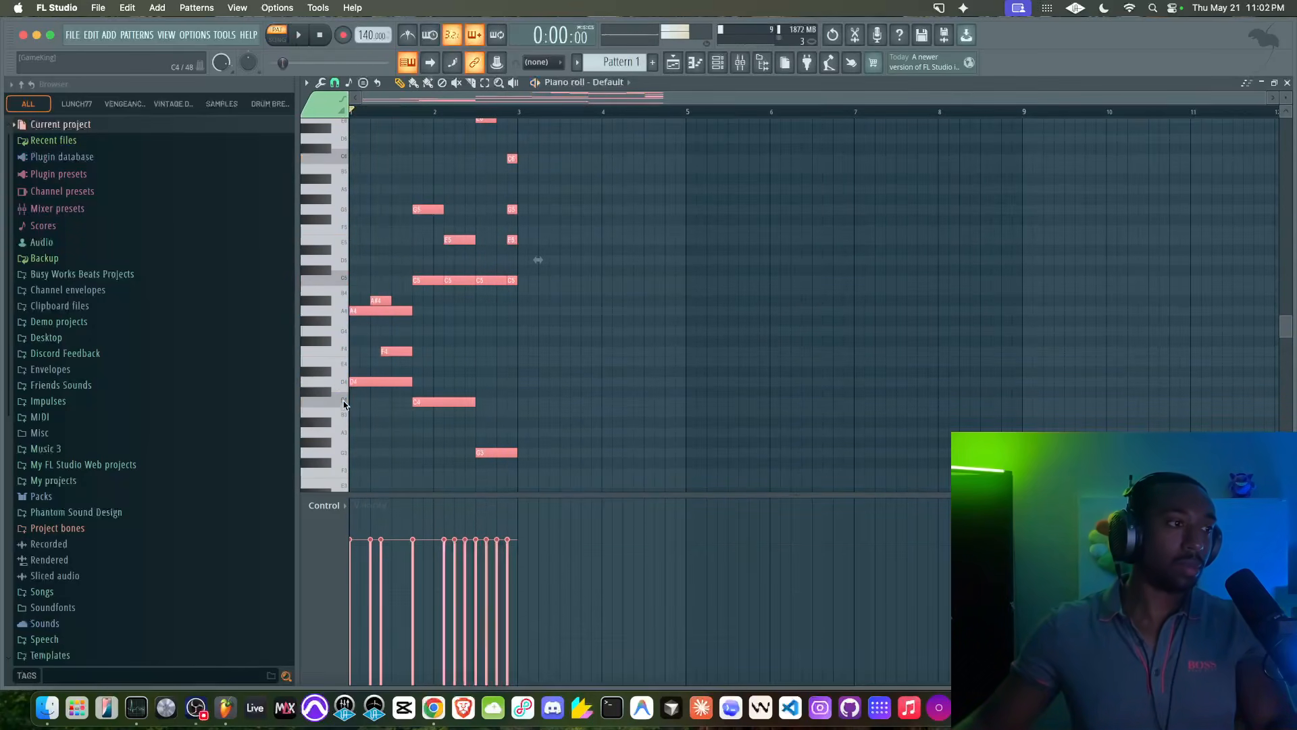
- Duplicate the two-bar pattern into bars 3 and 4, play it a whole tone lower and return the copy to its original pitch
left_click_drag(367, 382, 535, 404)
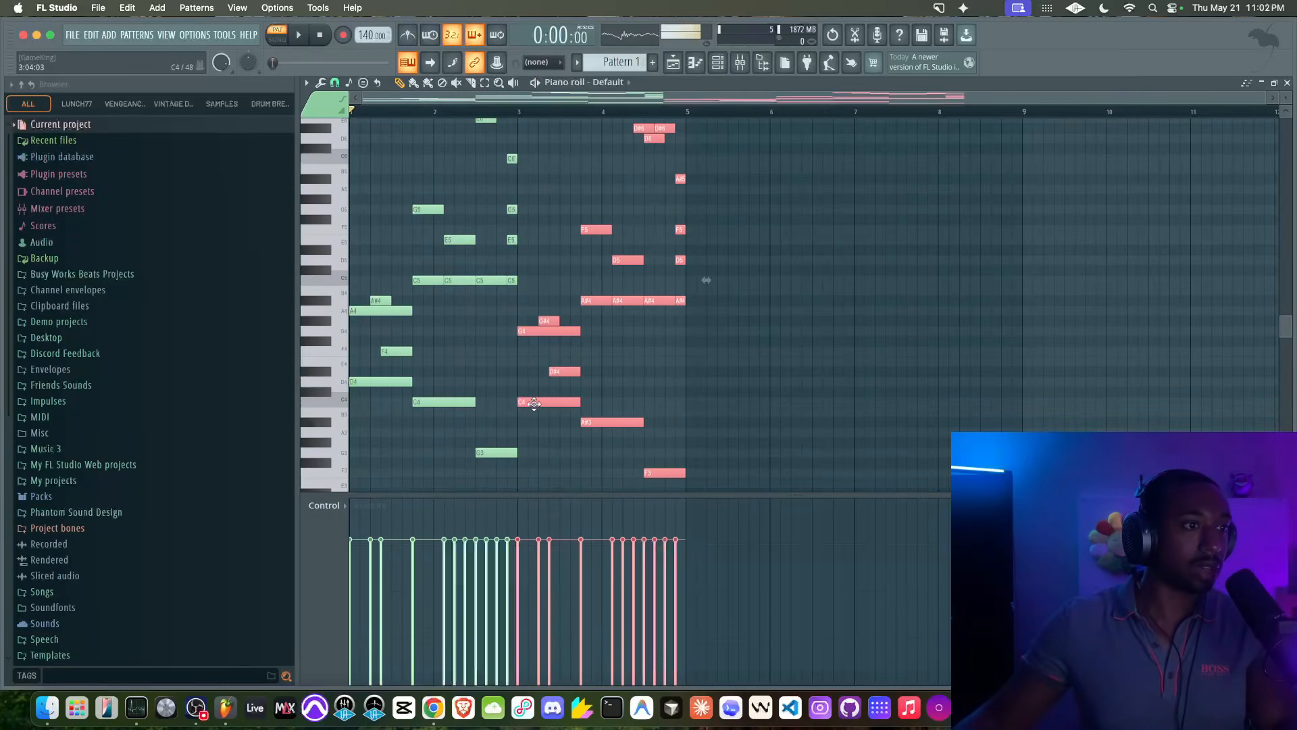
key("space")
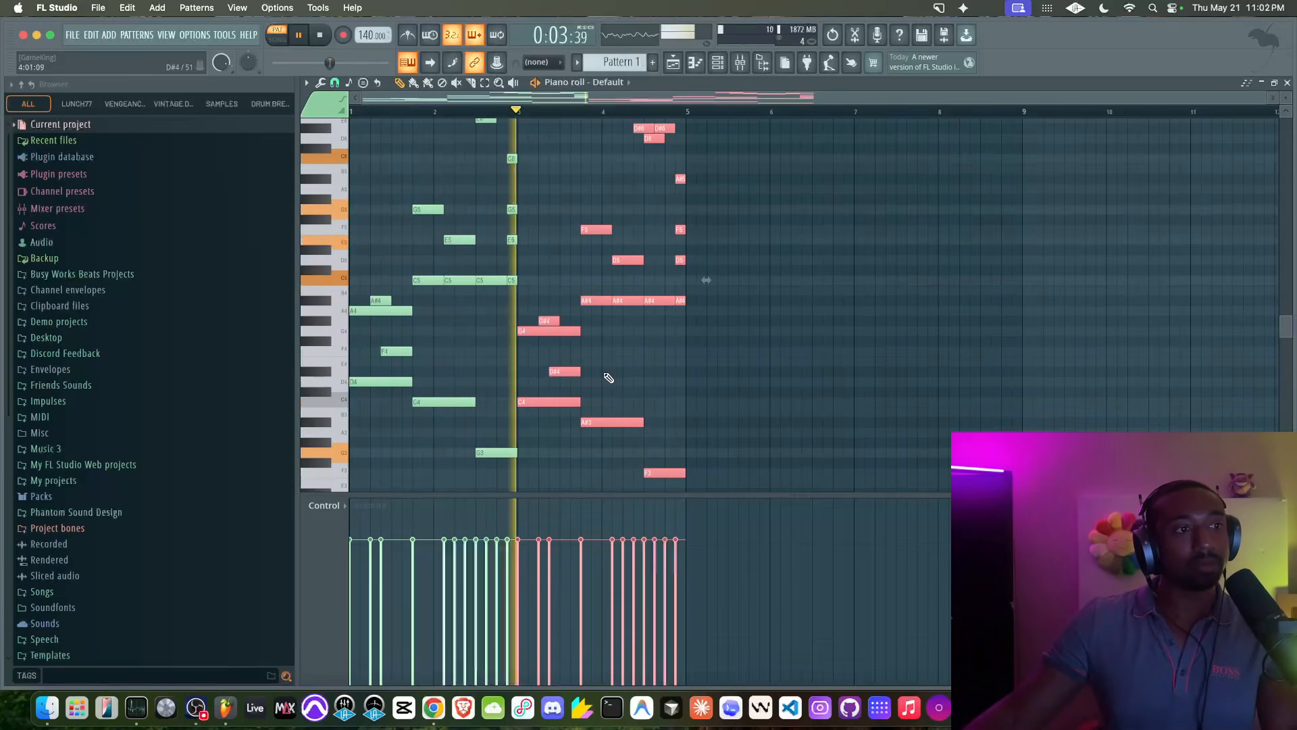
key("space")
key("space")
- Try raising the long D4 and A4 at the start of bar 3 to G4 and D5, and play the pattern
left_click_drag(533, 400, 532, 312)
key("shift+Up")
key("space")
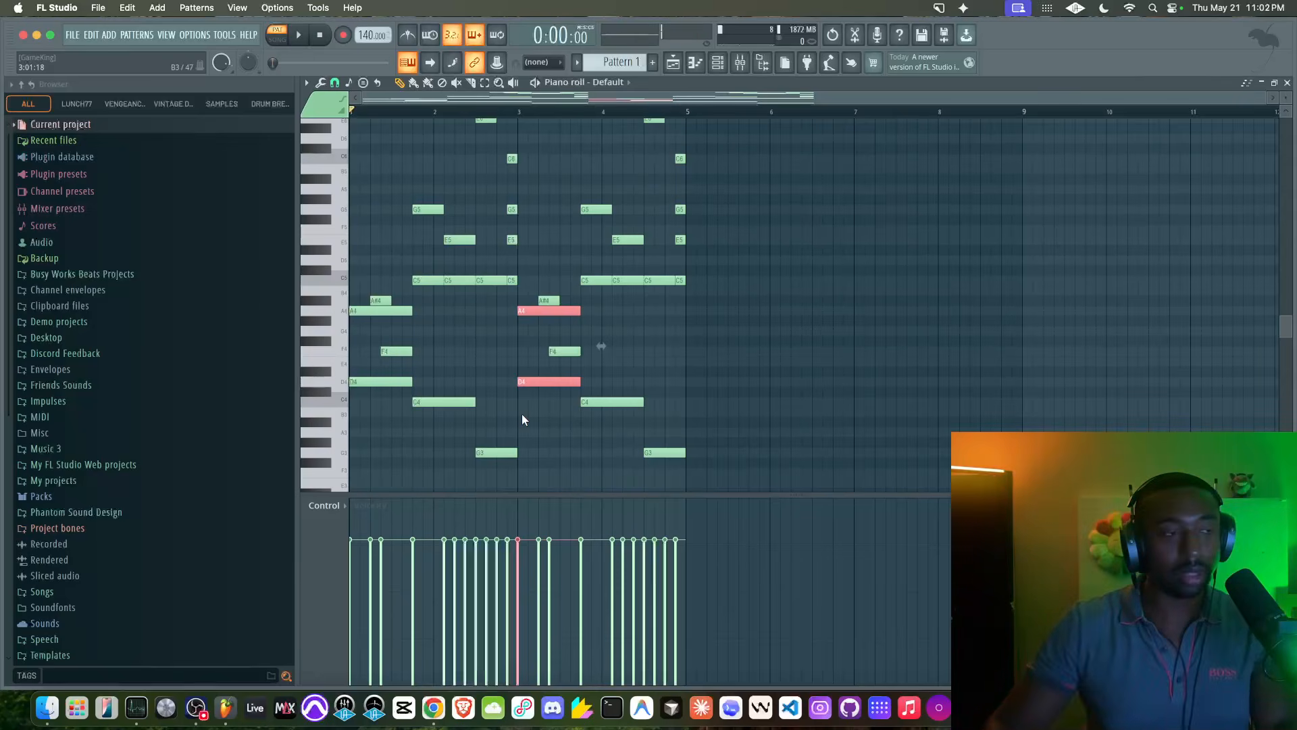
key("shift+Up")
key("shift+Up")
key("shift+Up")
key("shift+Up")
key("shift+Up")
key("space")
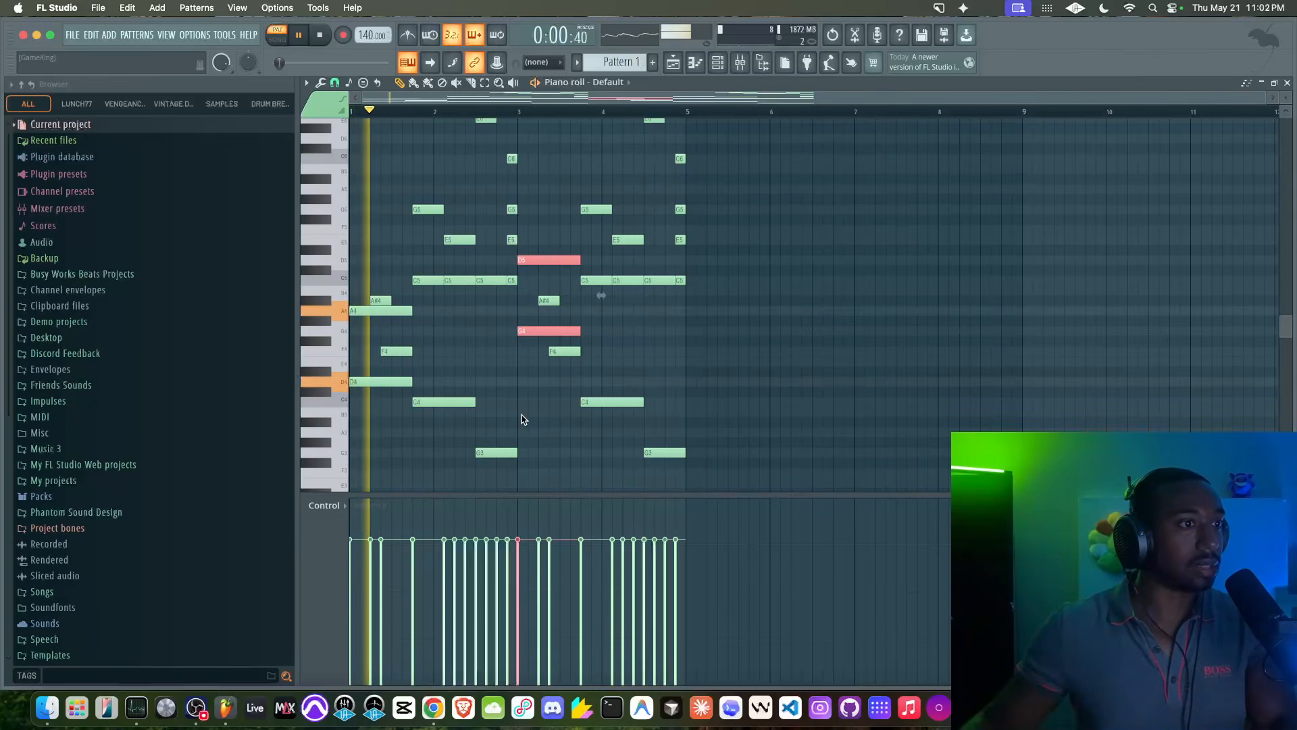
- Undo that rise, raise all four bar 3 notes five semitones to G4, D5, A#4 and D#5, and play the pattern
right_click(558, 382)
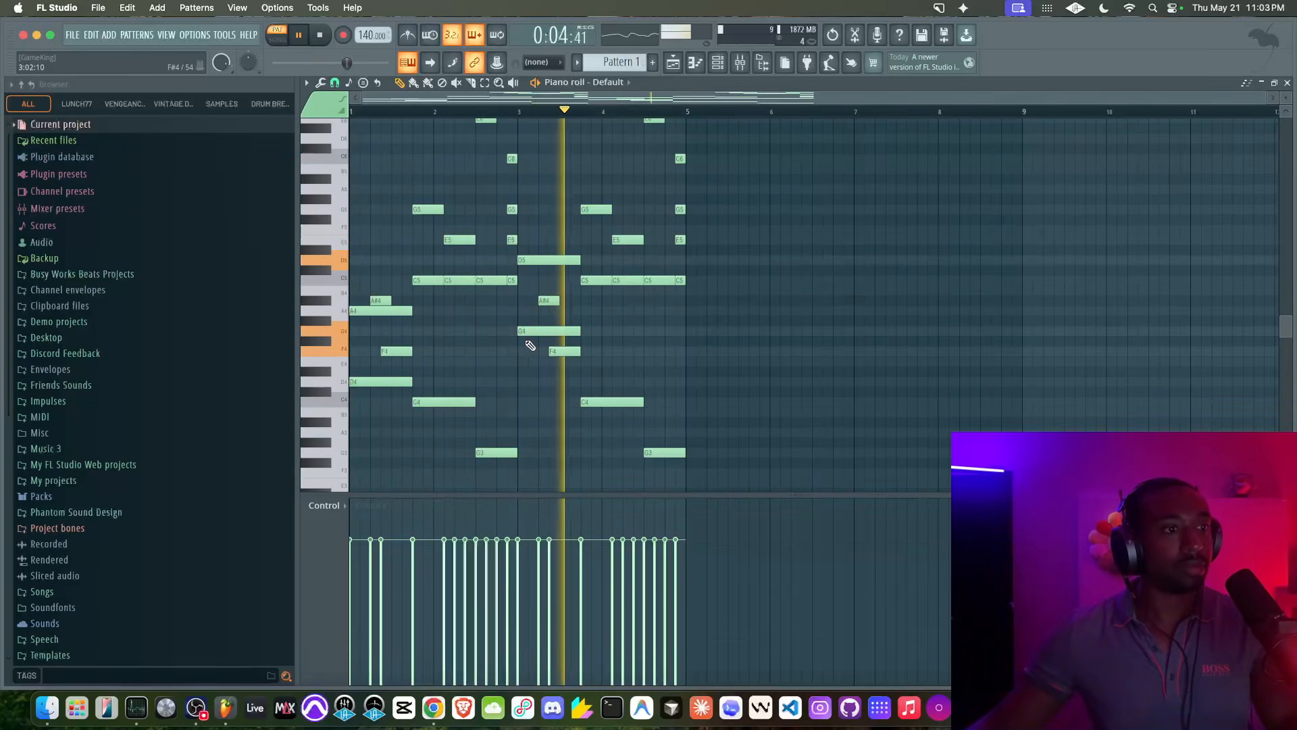
left_click(548, 300, "super")
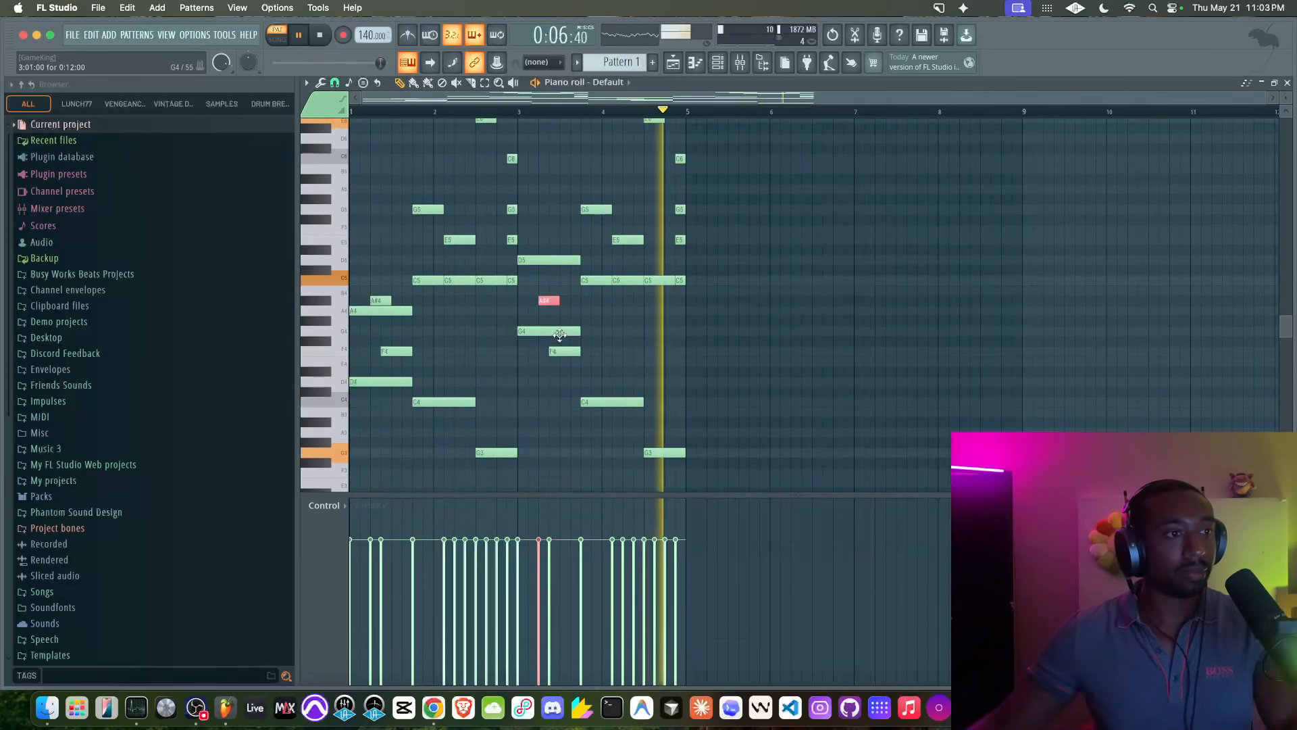
left_click(565, 350, "shift+super")
left_click_drag(535, 346, 530, 227)
key("space")
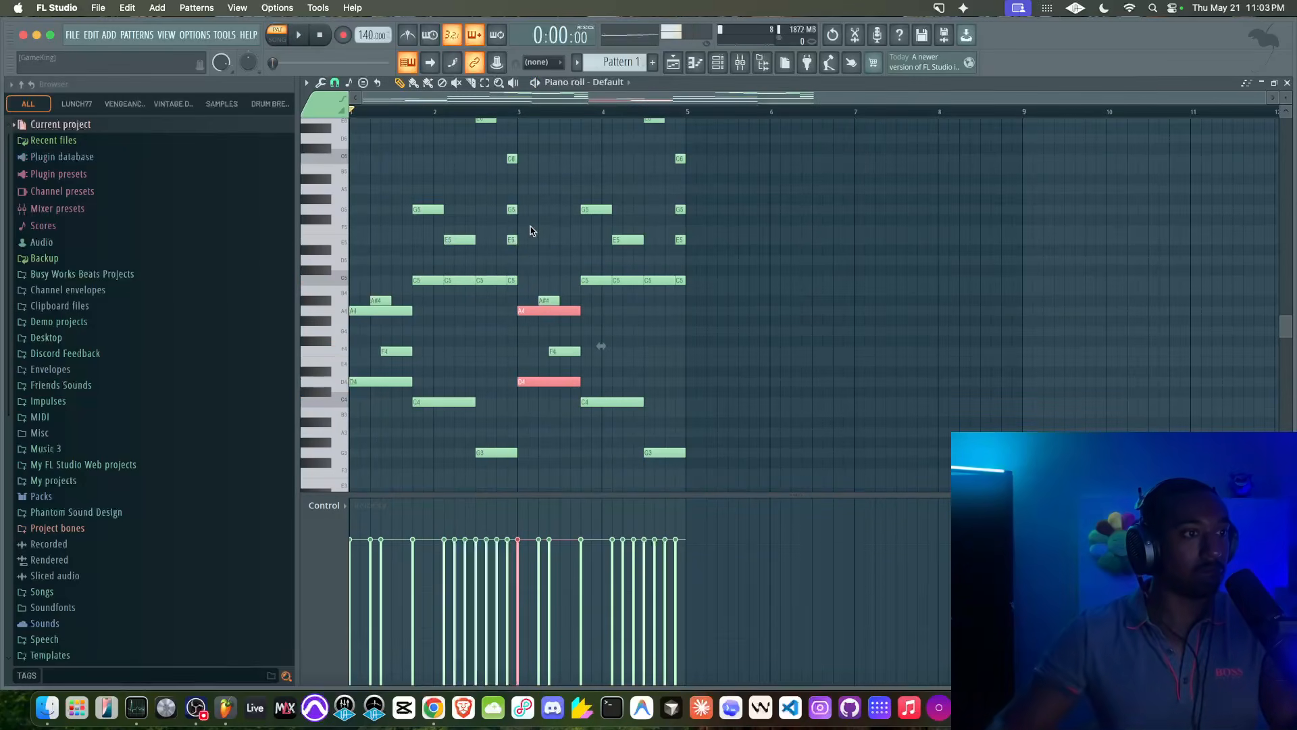
key("Up")
key("Up")
key("Up")
key("Up")
key("Up")
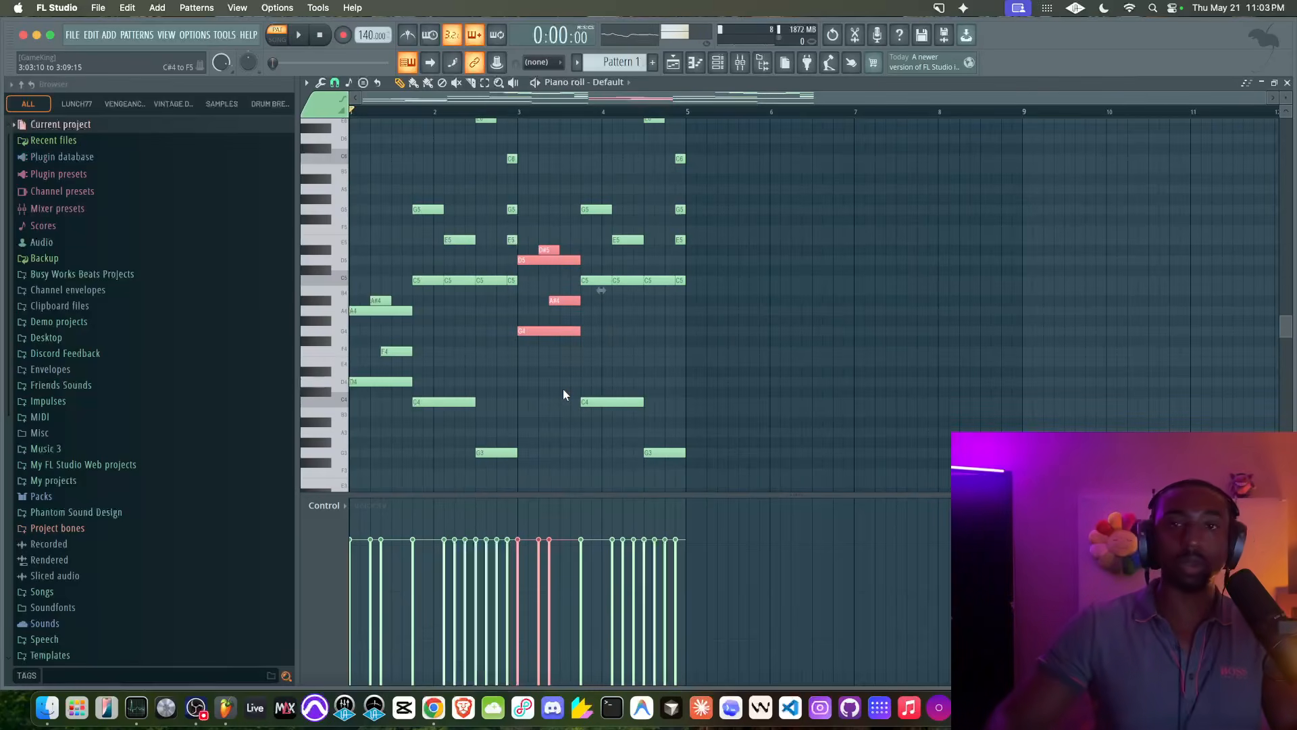
key("space")
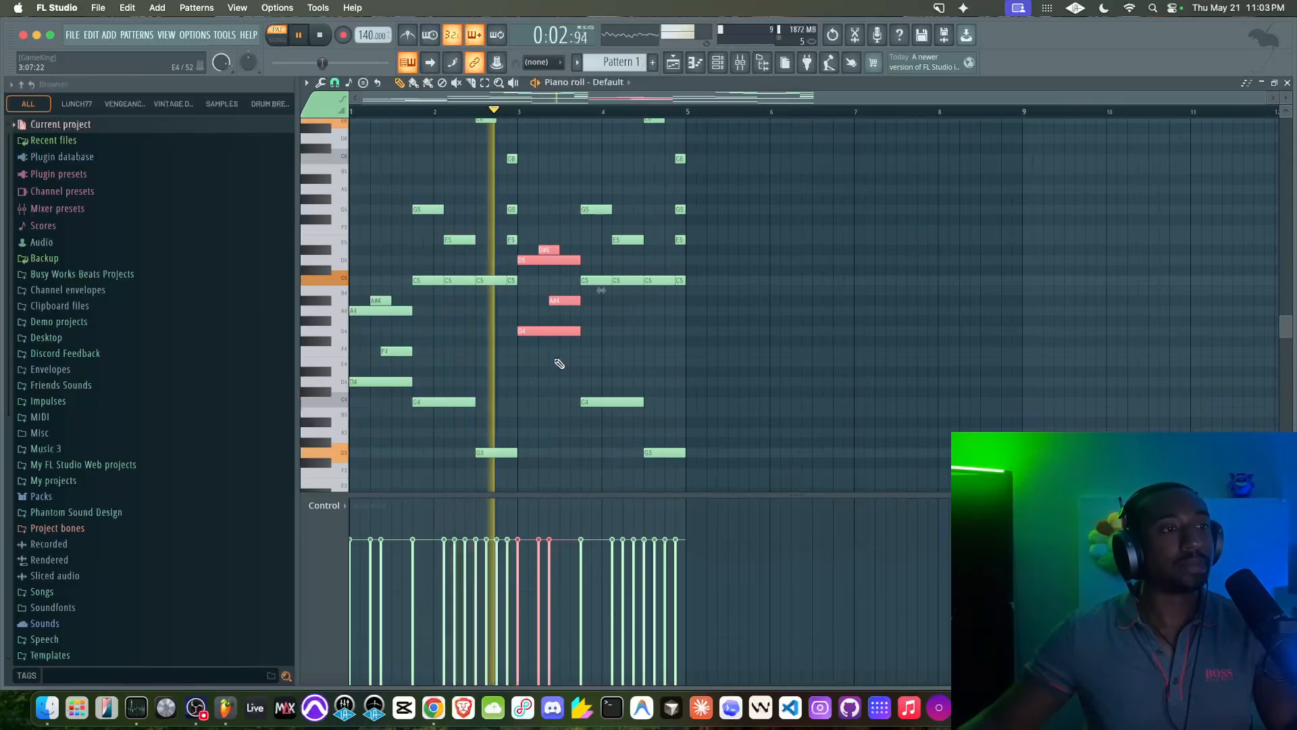
- Change bar 3's short A#4 and D#5 to A4 and F5, and raise the last bass note in bar 4 to D4
left_click(547, 293, "super")
key("space")
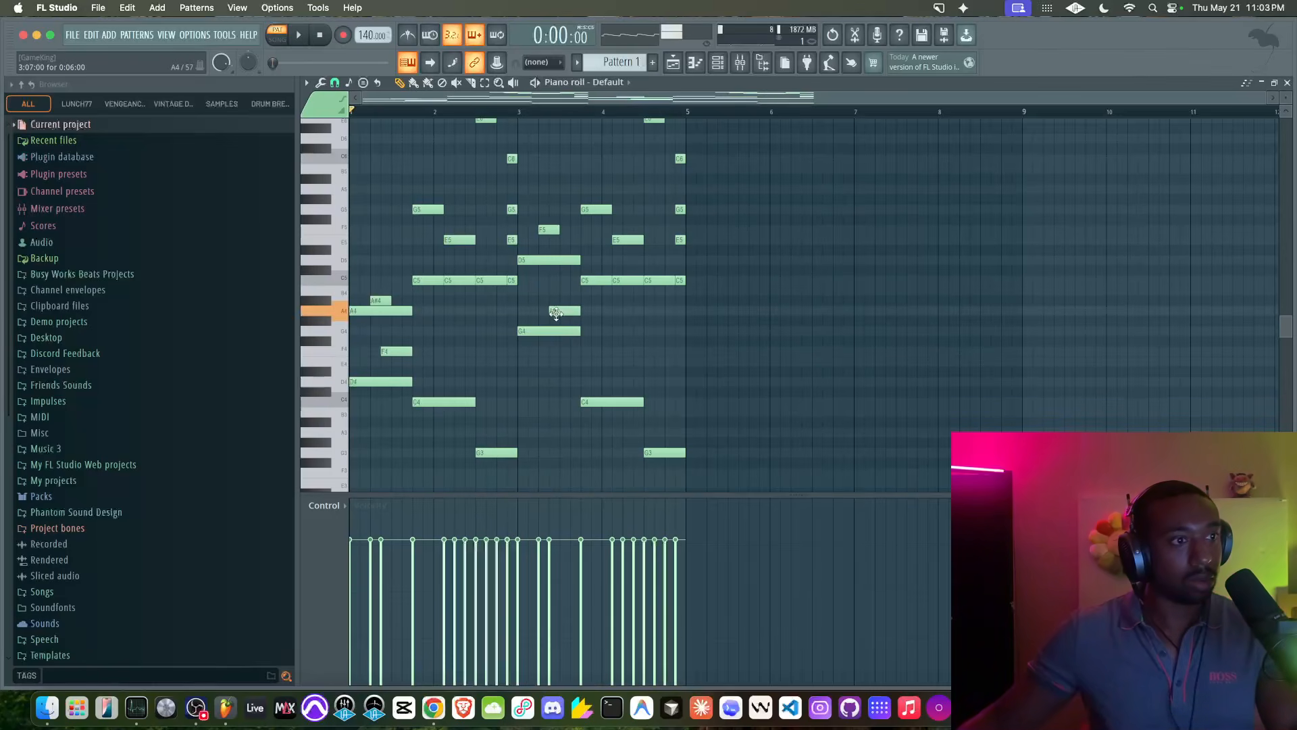
key("space")
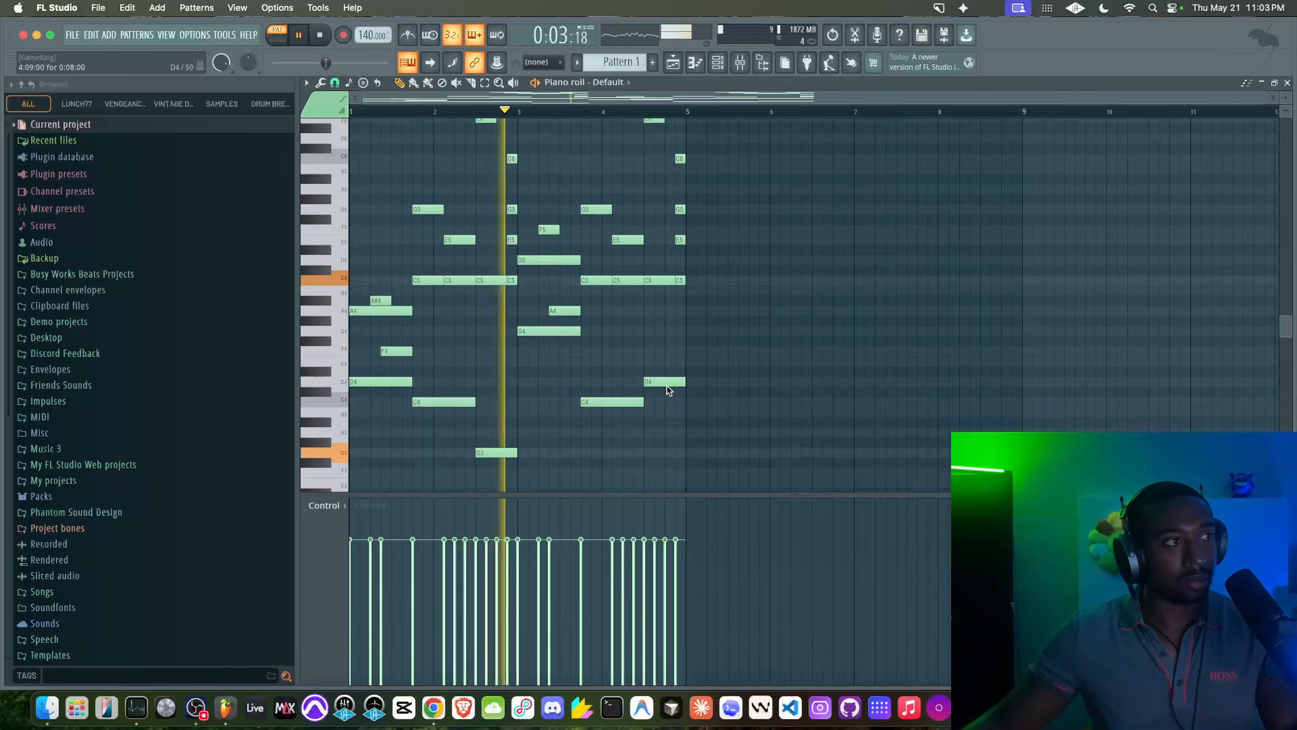
- Lower the four bar 3 notes by one octave and audition a lower pitch for the last bass note in bar 4
left_click_drag(538, 345, 553, 217)
key("space")
key("ctrl+Down")
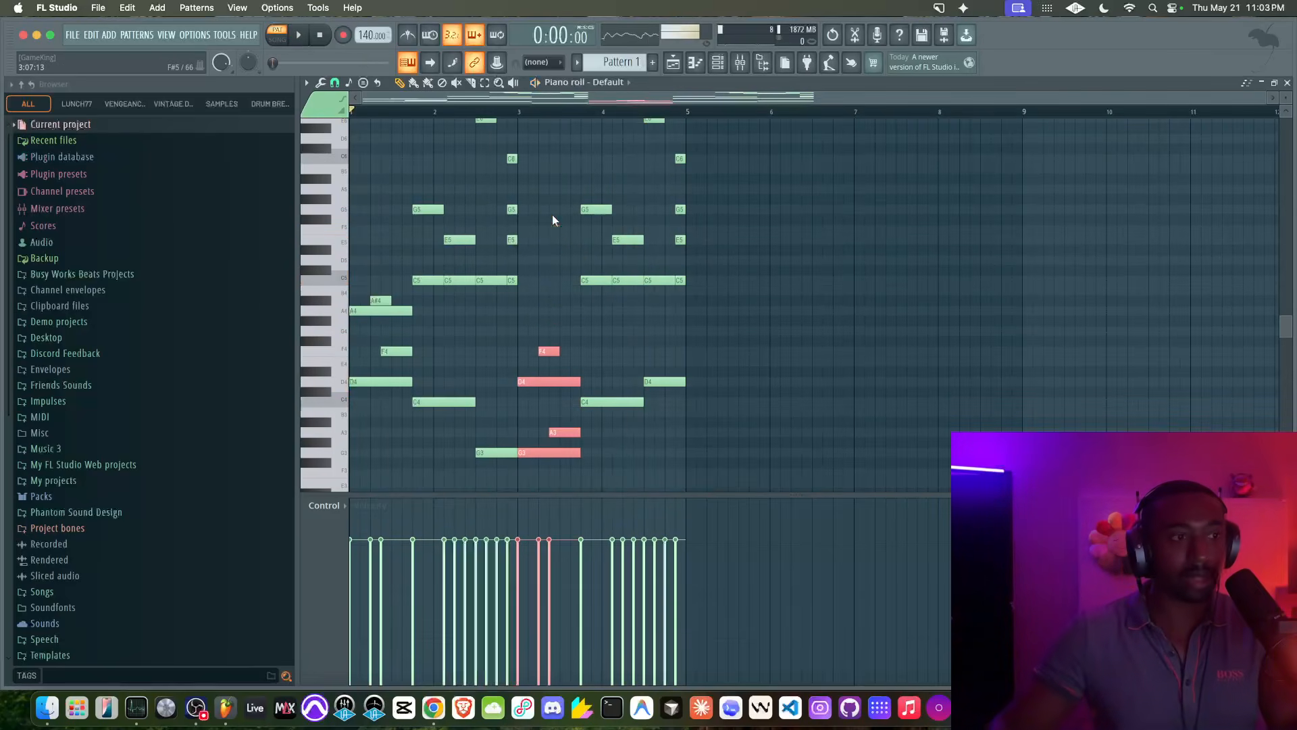
key("space")
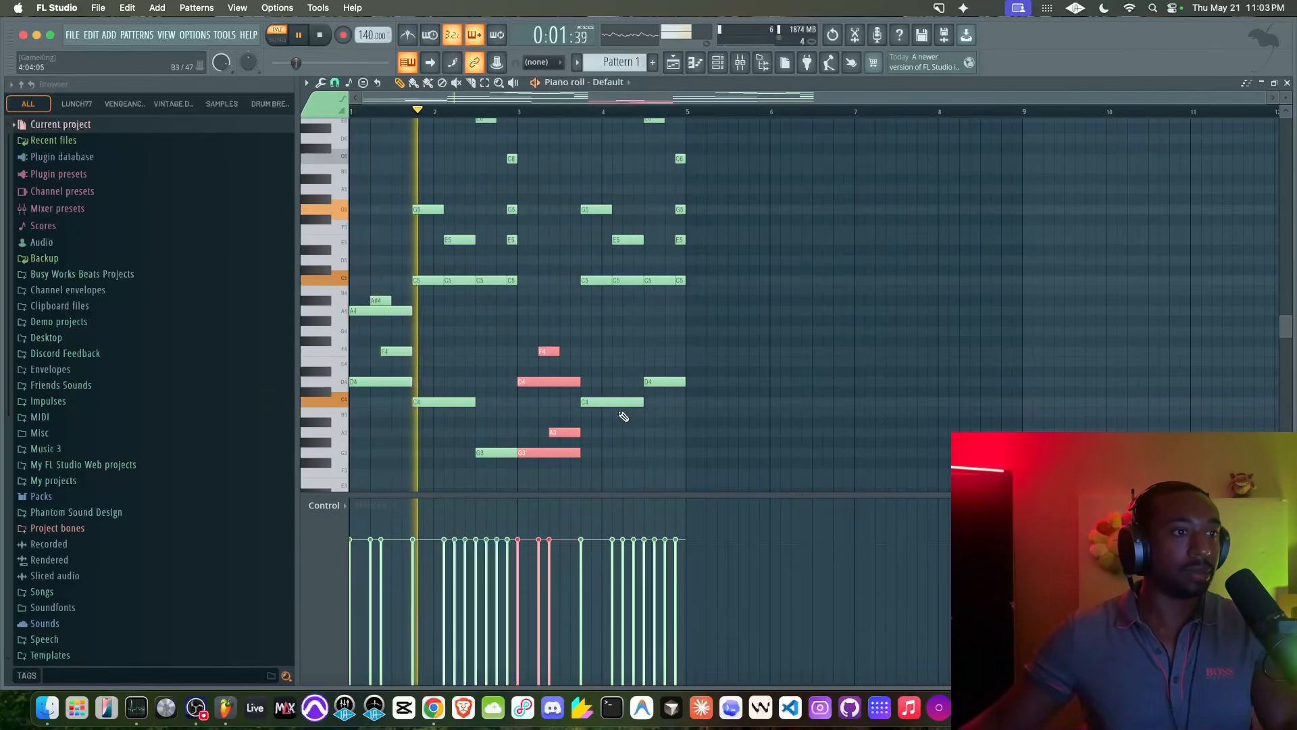
left_click(660, 384)
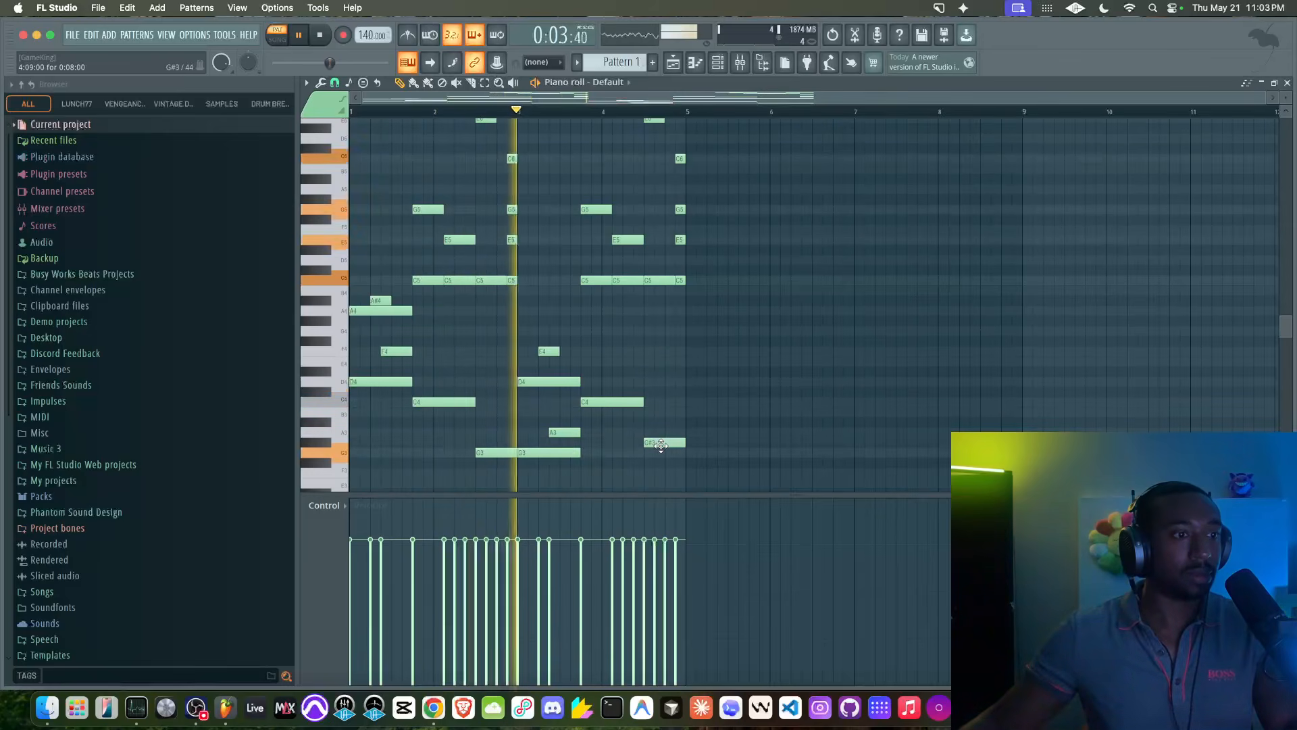
- Raise the two short bar 3 notes, F4 and A3, by one octave to F5 and A4
left_click(562, 433, "shift+super")
left_click_drag(550, 352, 549, 320)
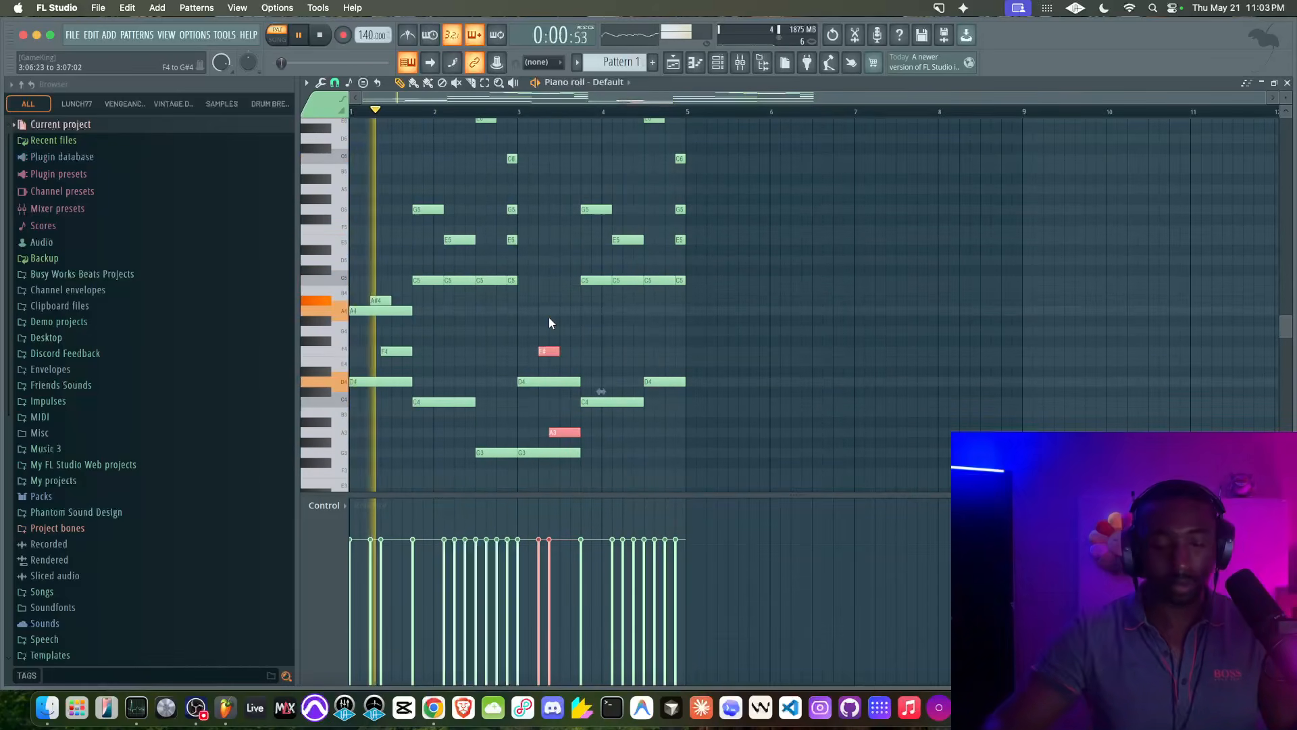
key("super+Up")
- Select bar 3's long G3 and D4, and compare the short notes an octave lower as F4 and A3
right_click(546, 341)
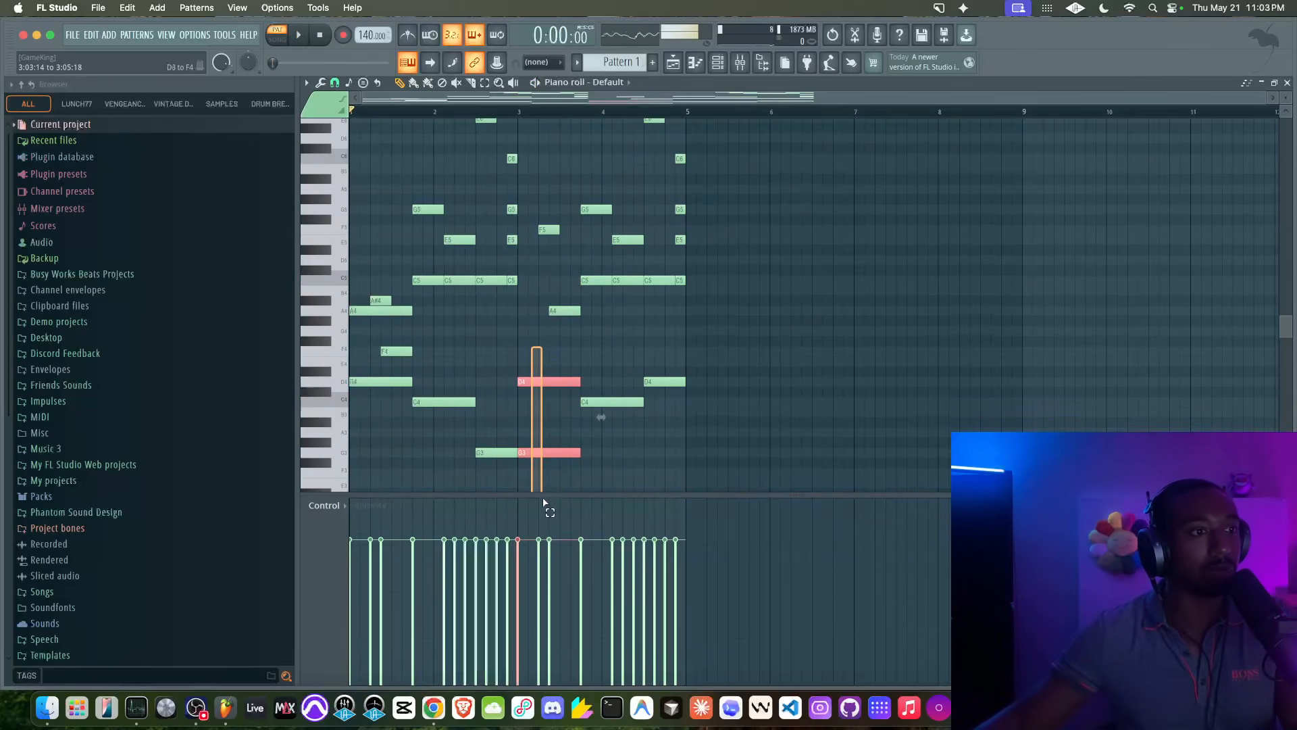
left_click_drag(542, 492, 542, 493)
scroll(541, 423, "up", 3)
left_click_drag(559, 303, 553, 191)
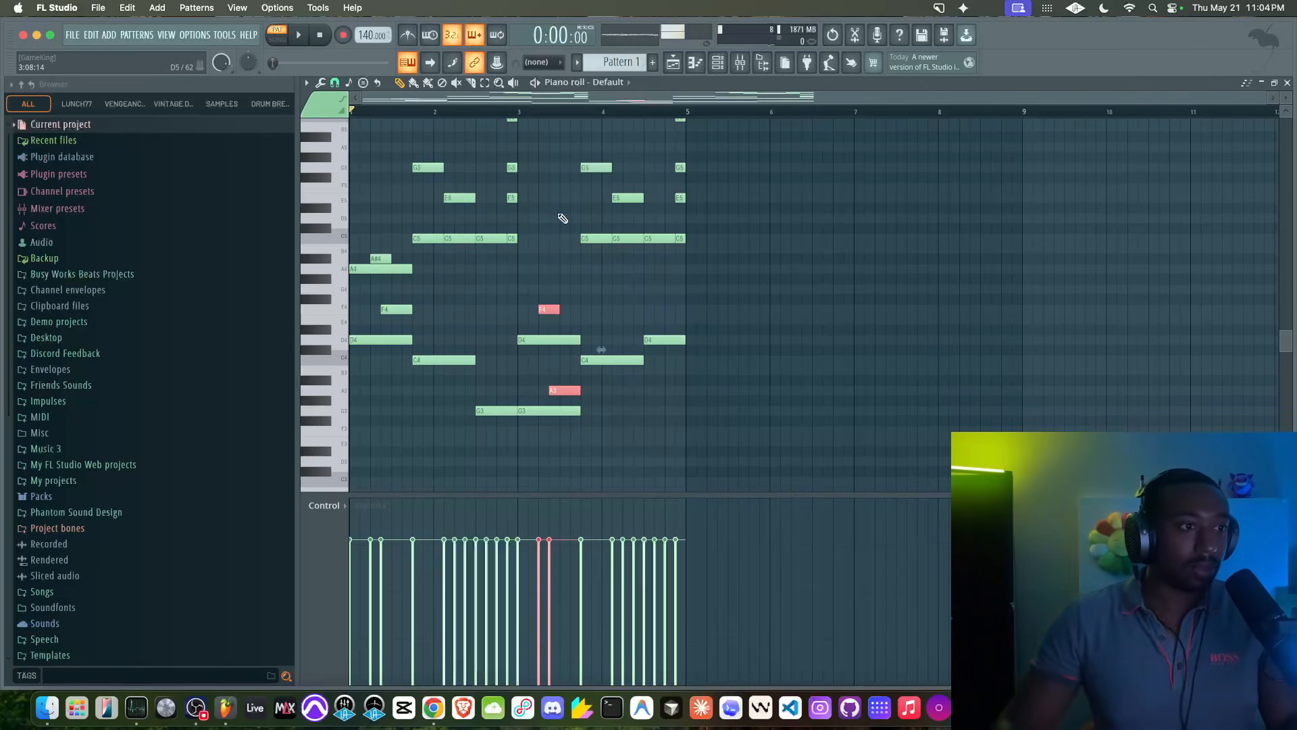
scroll(558, 227, "up", 2)
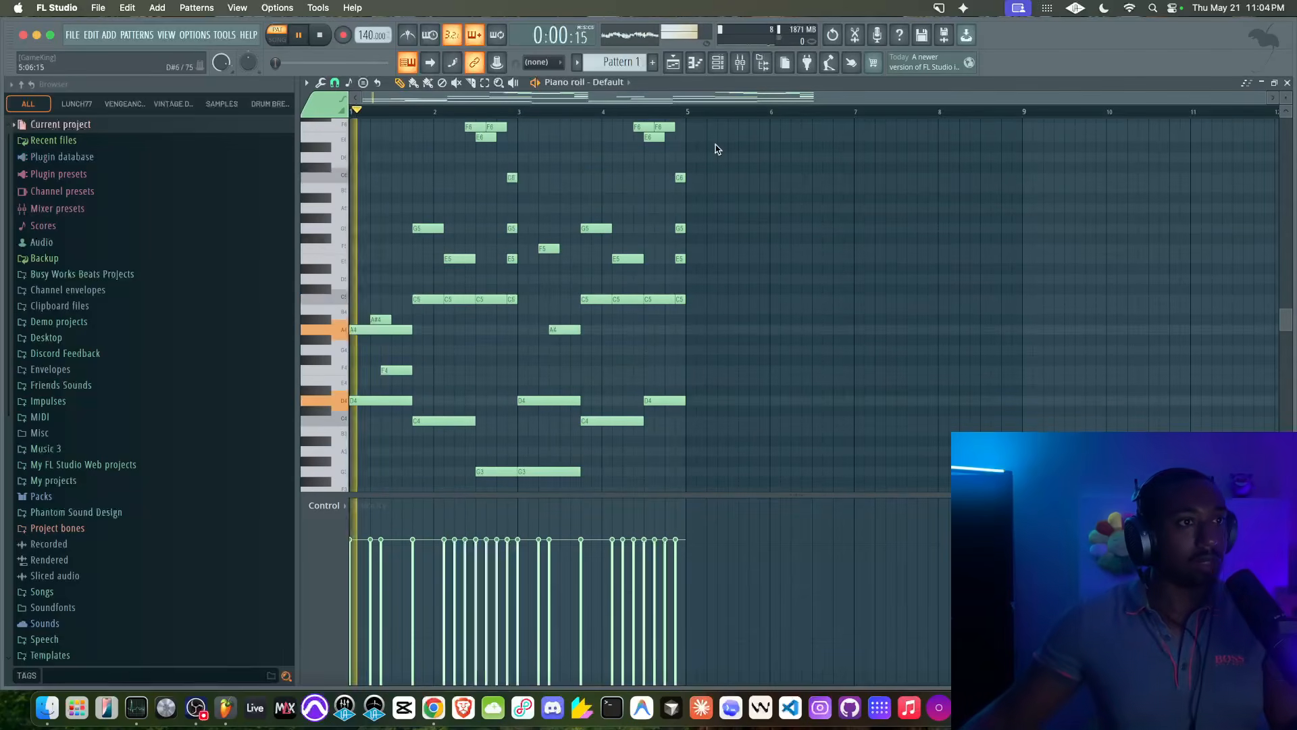
- Route the Default channel to mixer track 1 and send that track to Insert 2
key("F6")
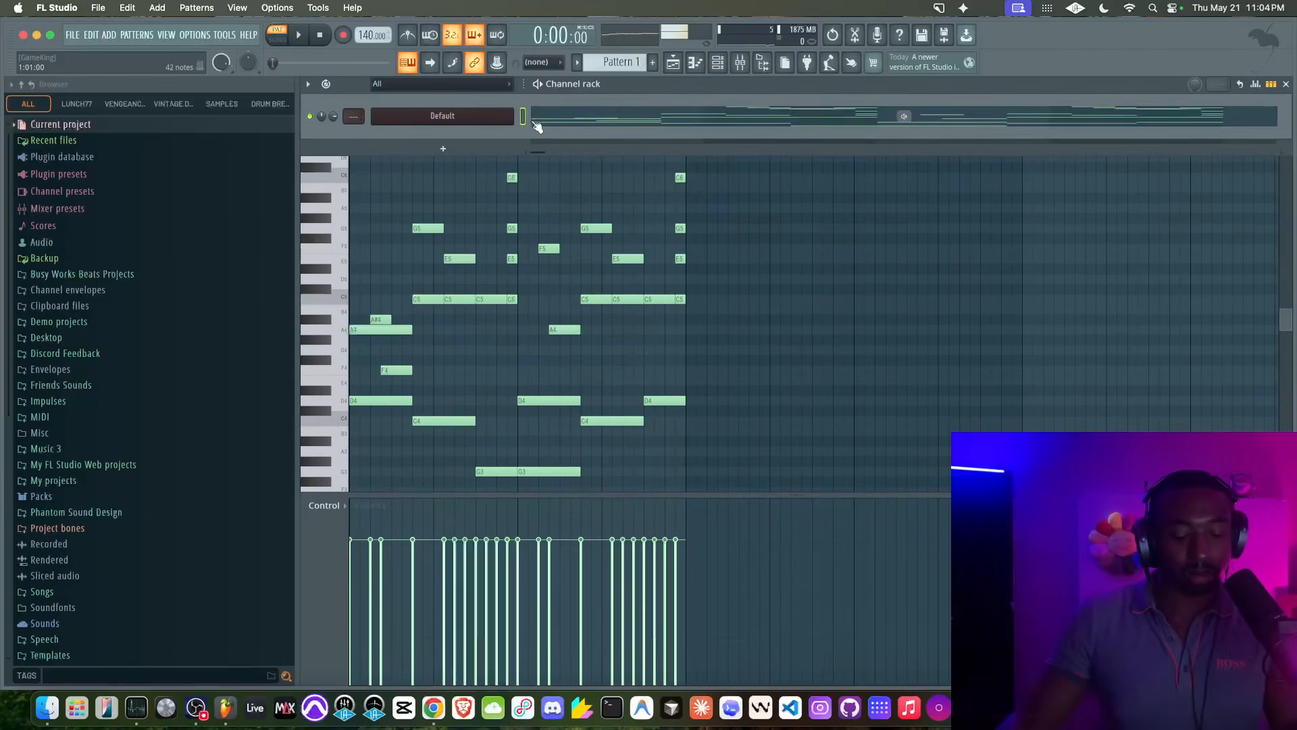
key("F9")
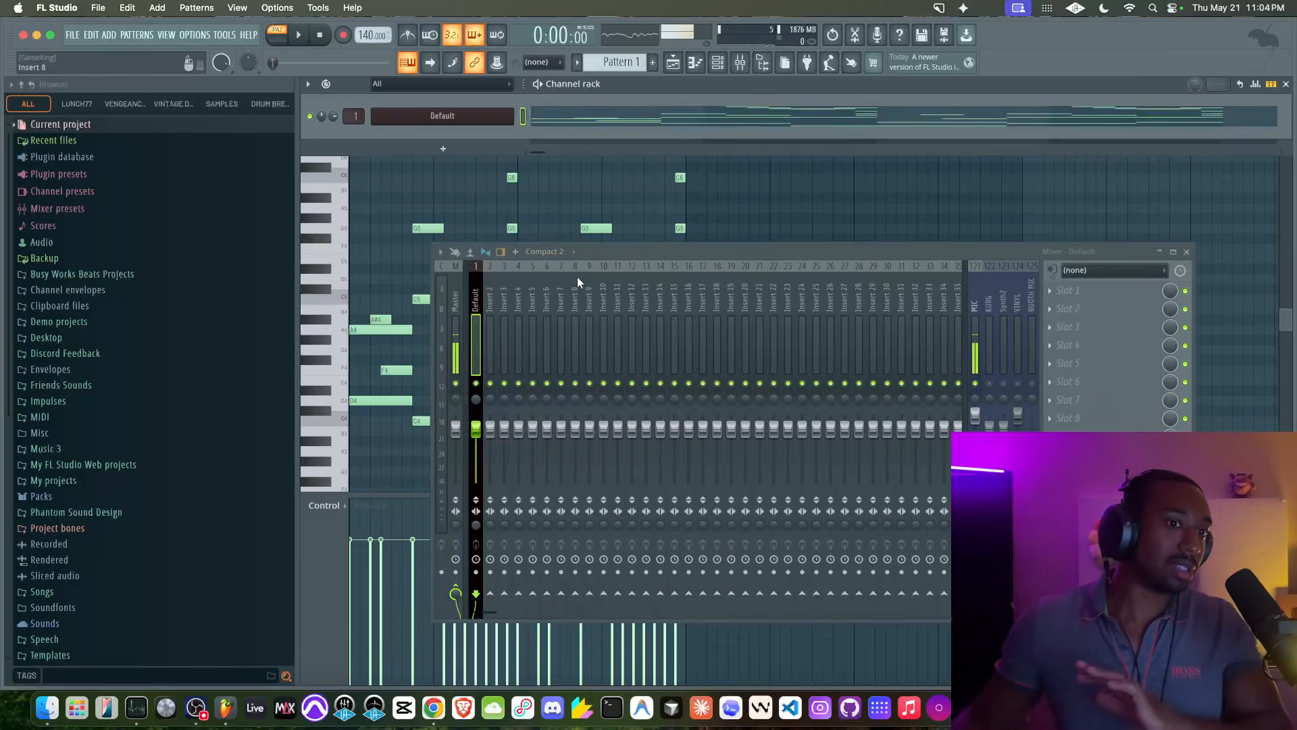
key("space")
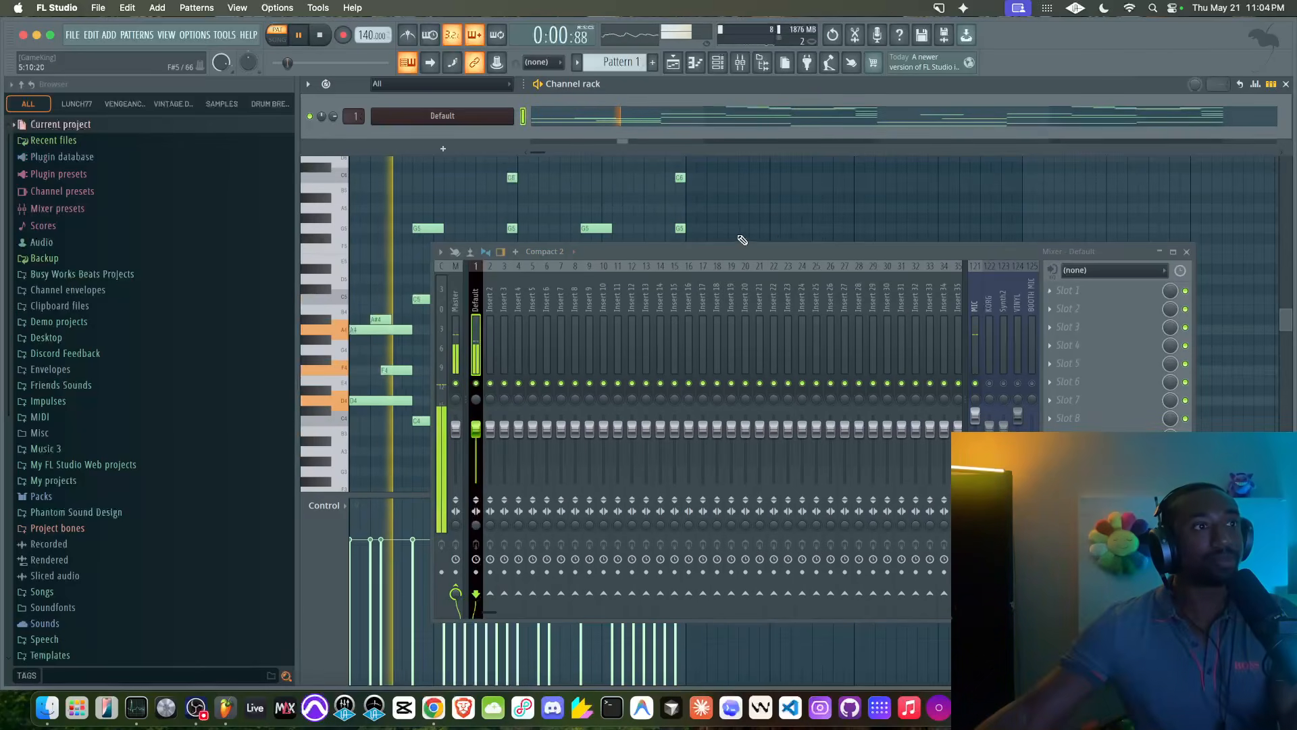
left_click(1046, 295)
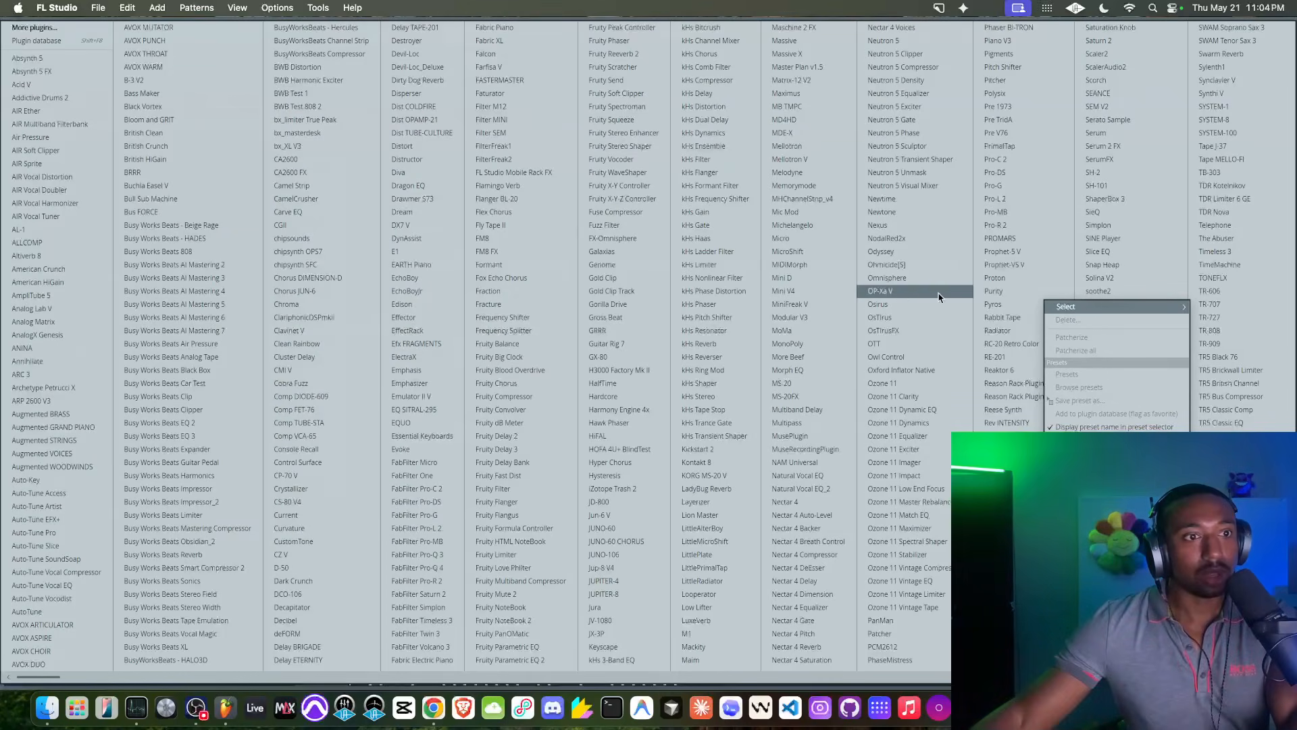
left_click(902, 294)
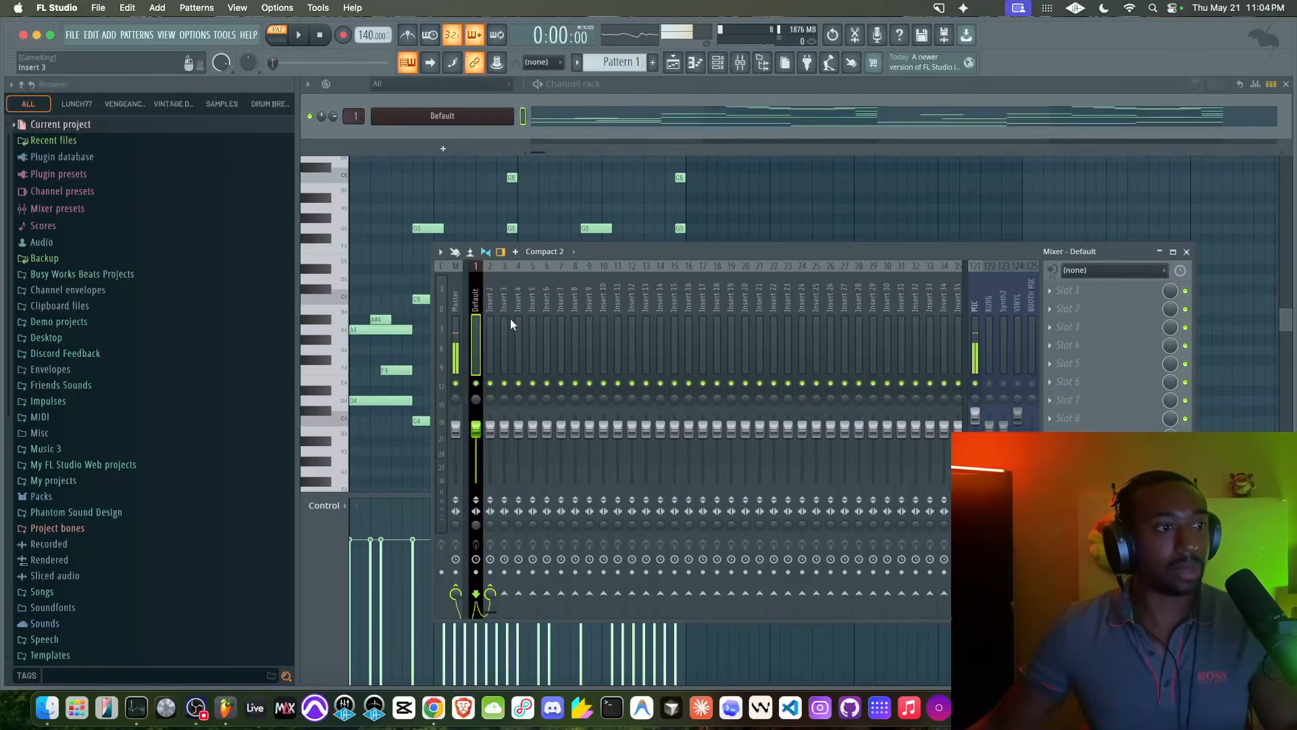
- Load Fruity Delay 3 into the first effect slot of Insert 2 and close its window
left_click(487, 327)
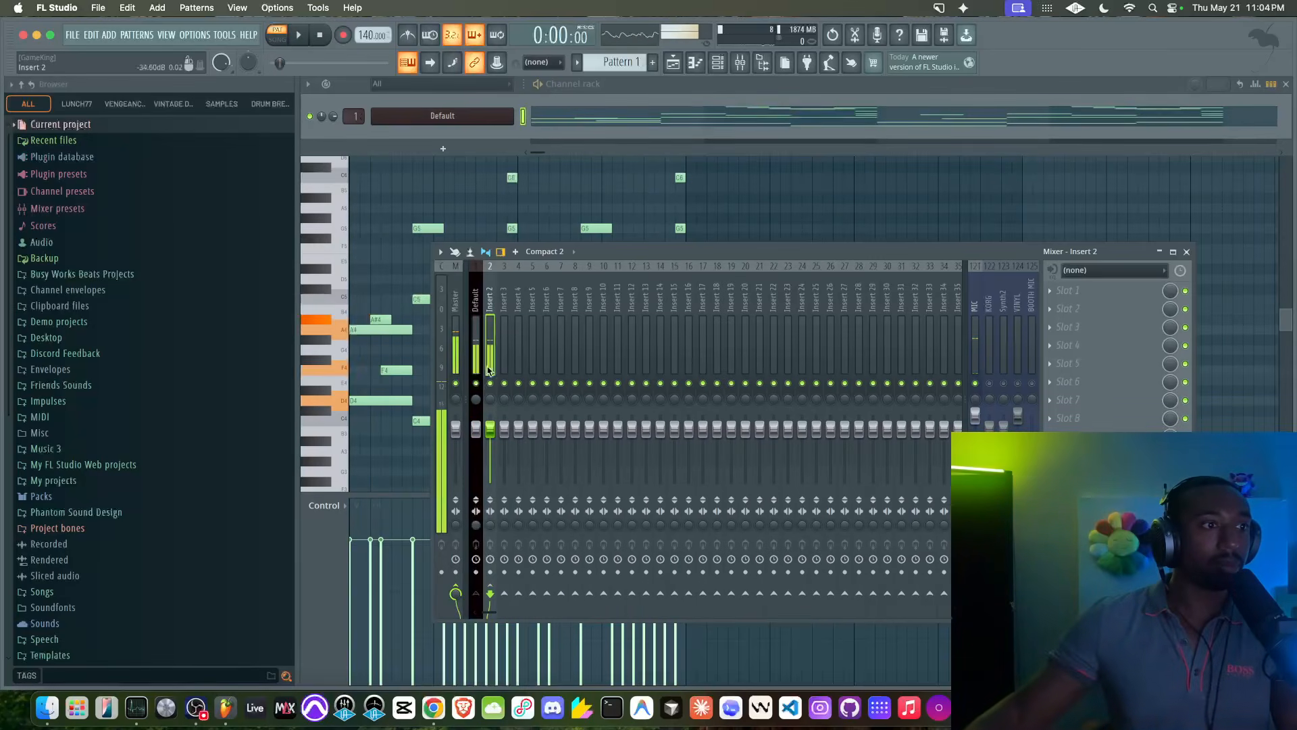
left_click(1129, 296)
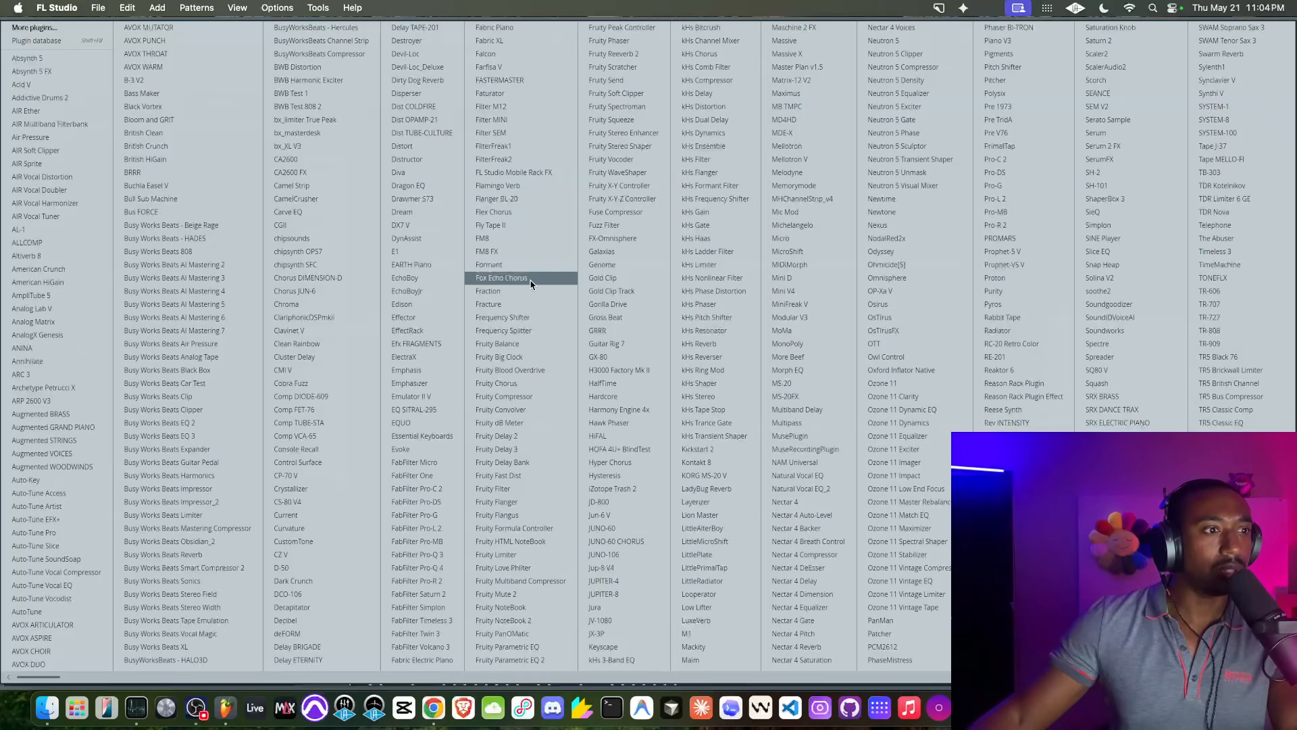
left_click(518, 449)
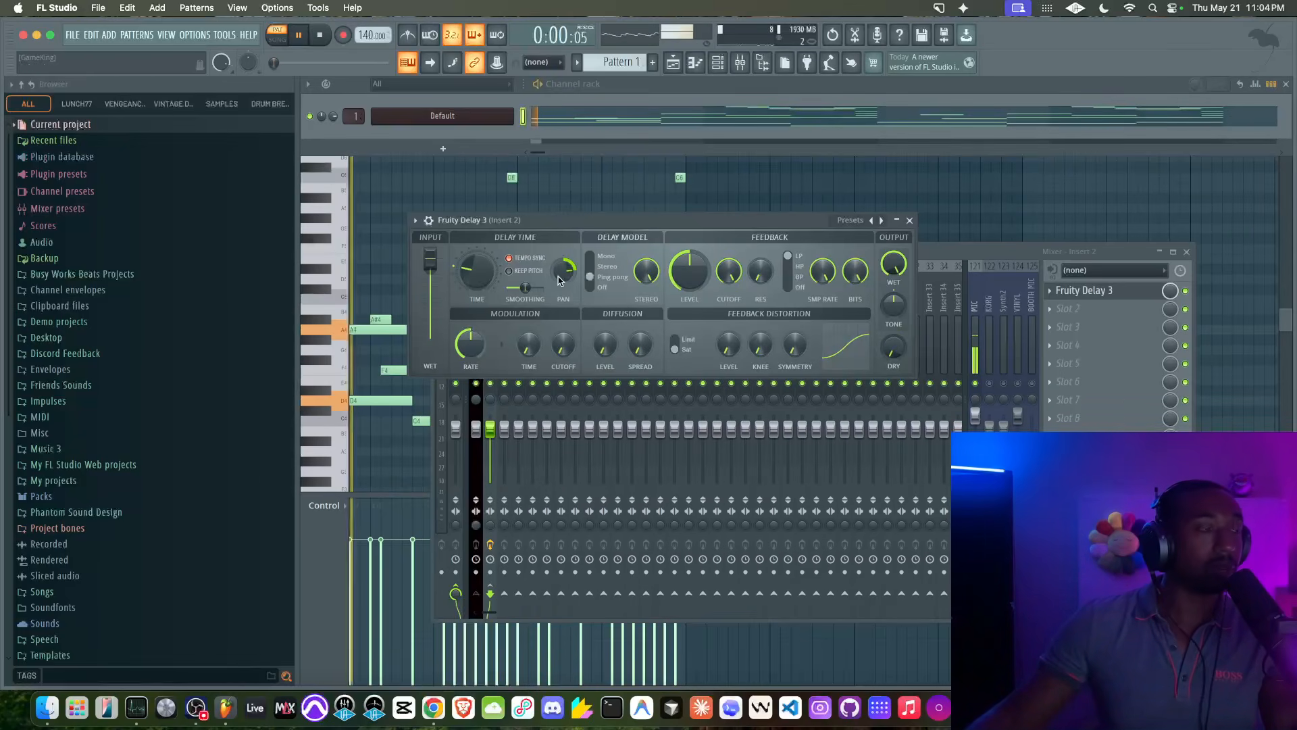
left_click(909, 220)
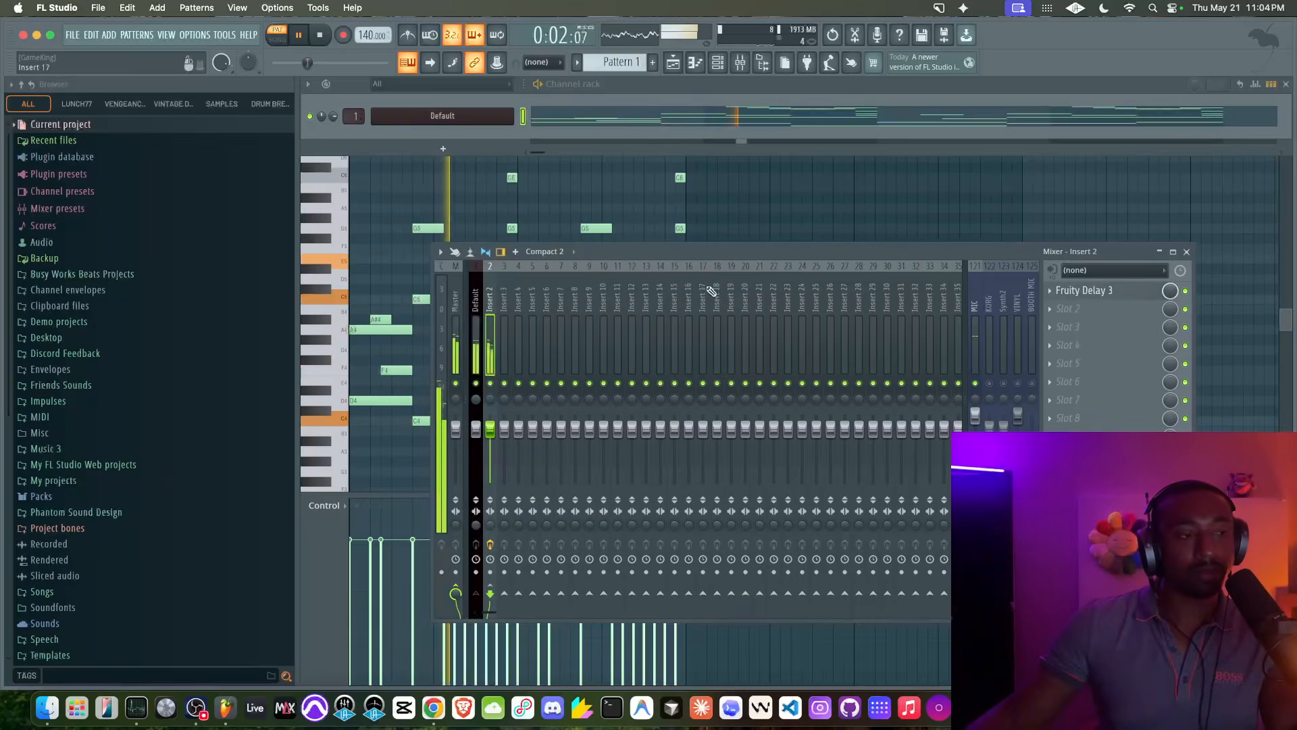
- Return to the piano roll, lower the project tempo to 87 BPM and play the pattern
right_click(760, 220)
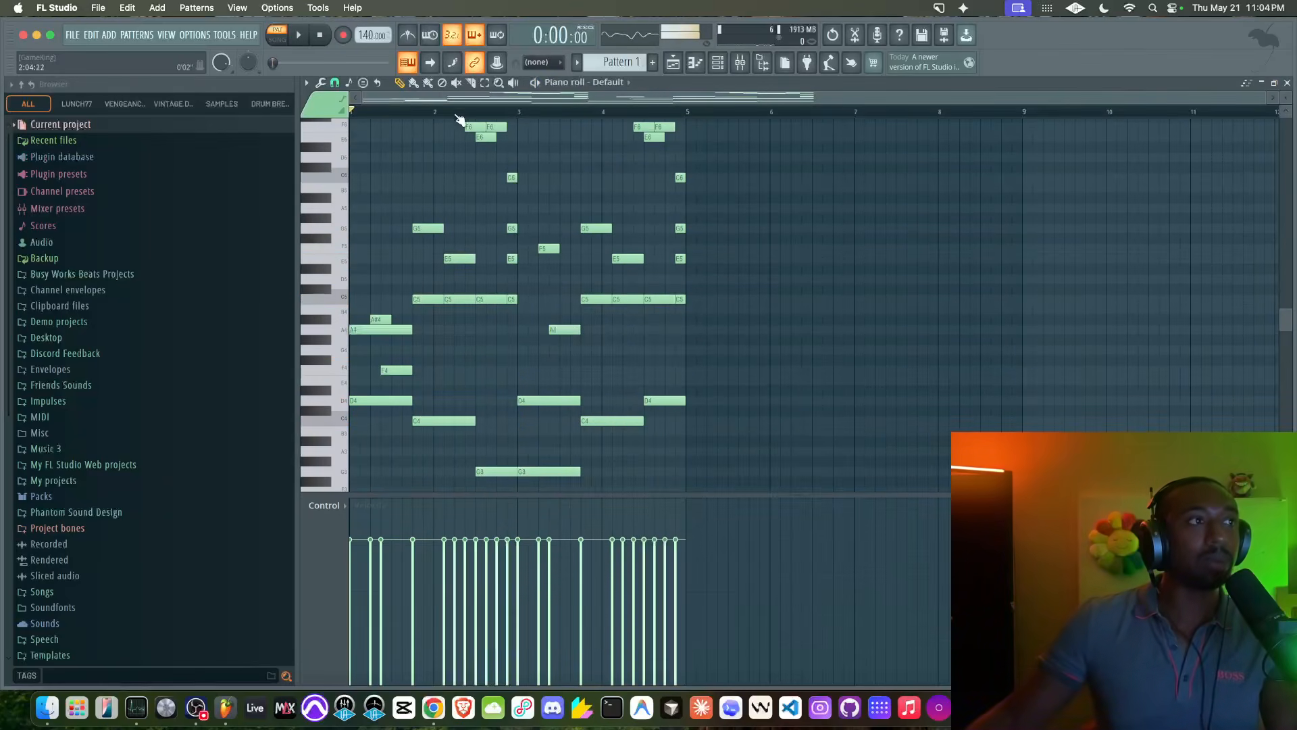
left_click_drag(362, 34, 363, 68)
key("space")
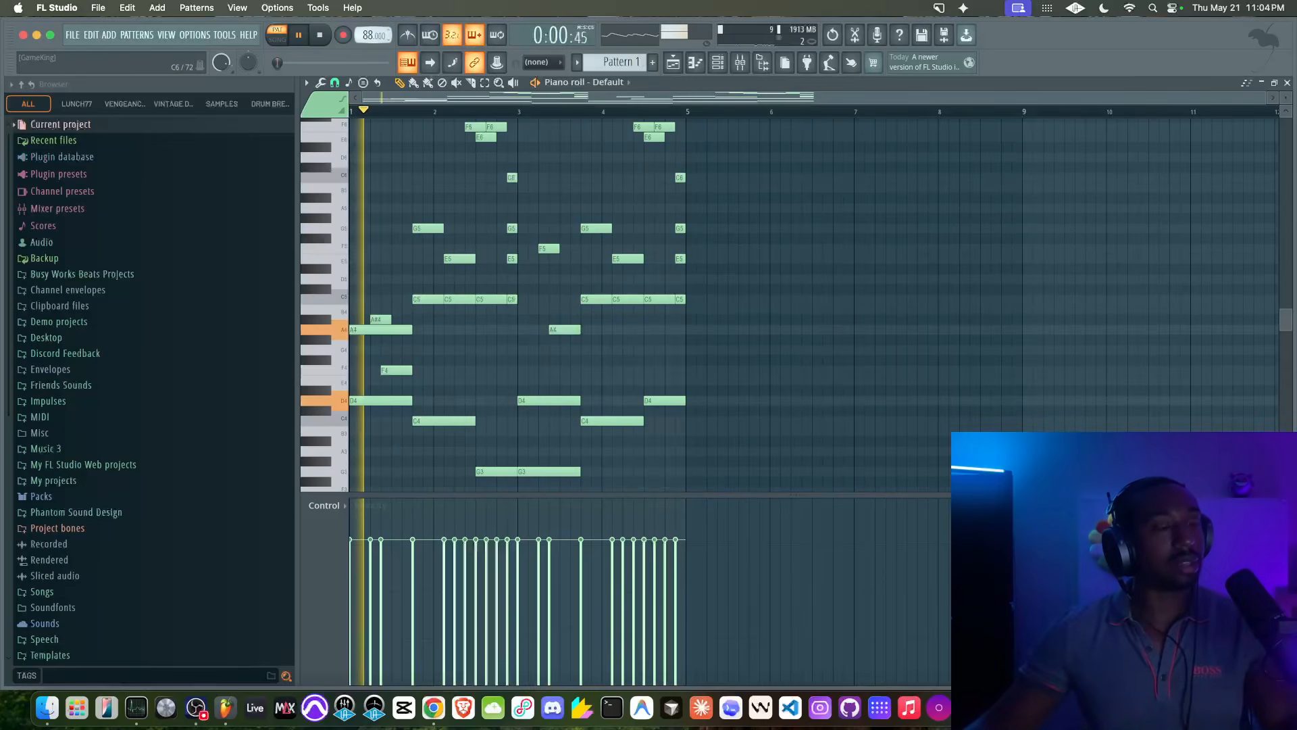
- Reopen Fruity Delay 3 on Insert 2, turn off tempo sync and lengthen the delay time while playing the pattern
key("F9")
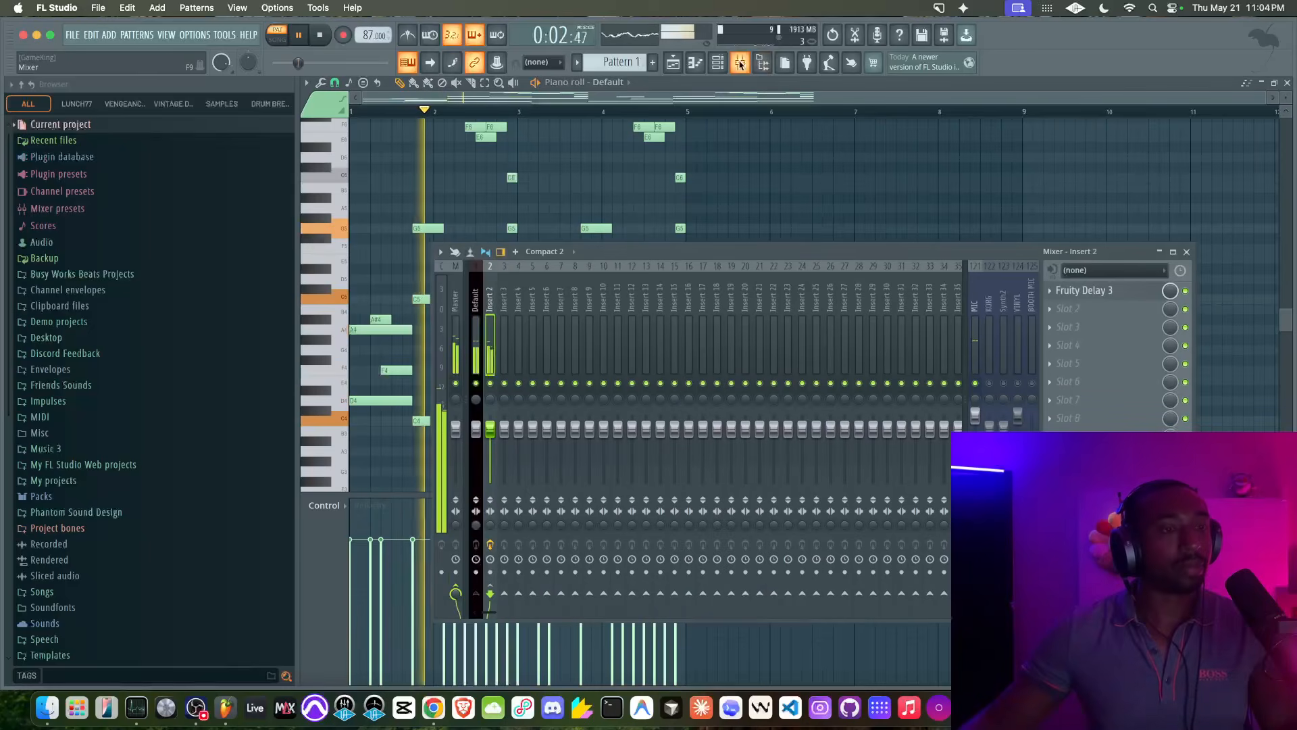
left_click(1081, 290)
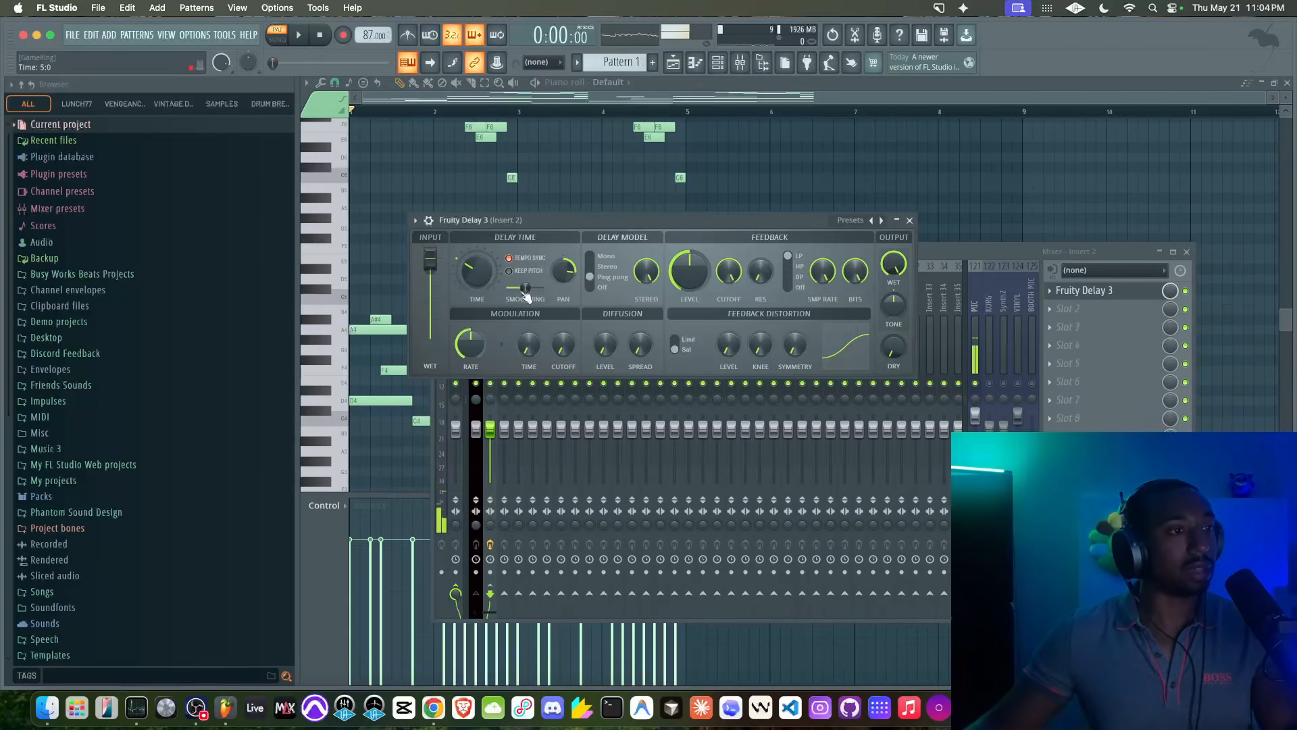
key("space")
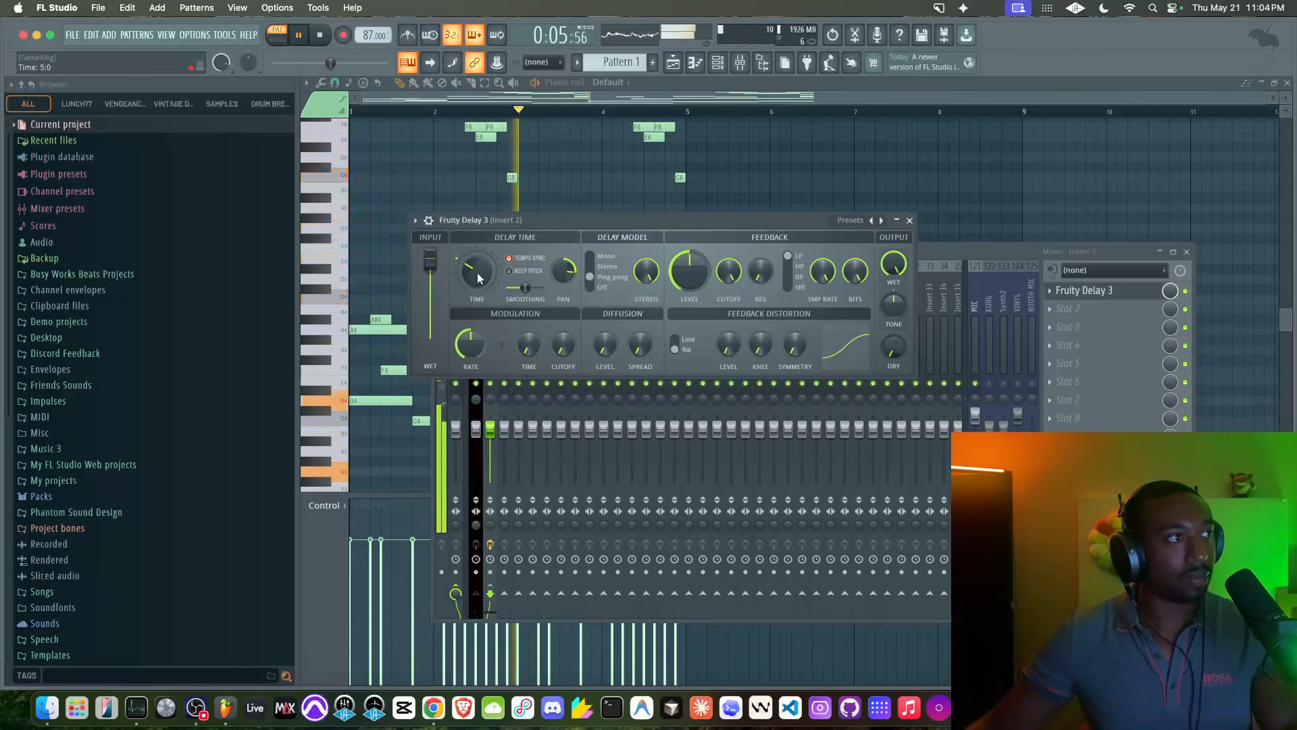
key("space")
left_click_drag(478, 278, 477, 275)
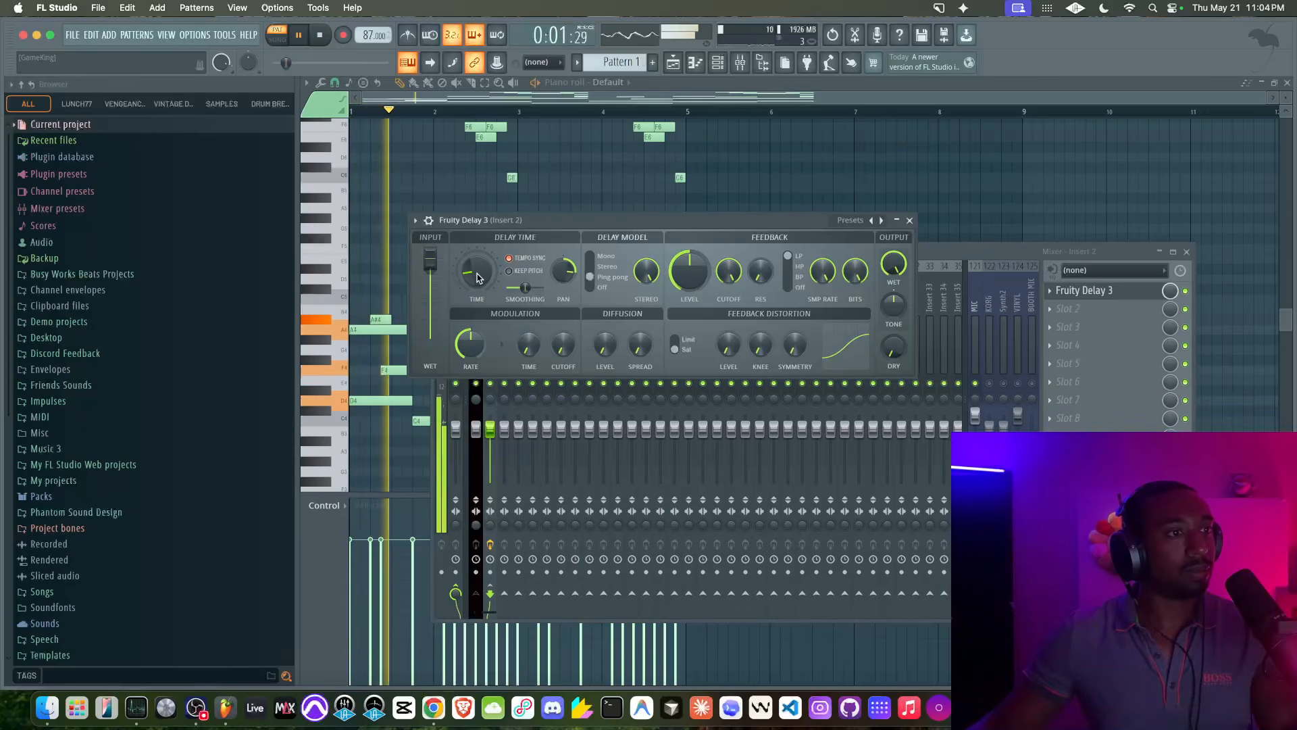
key("space")
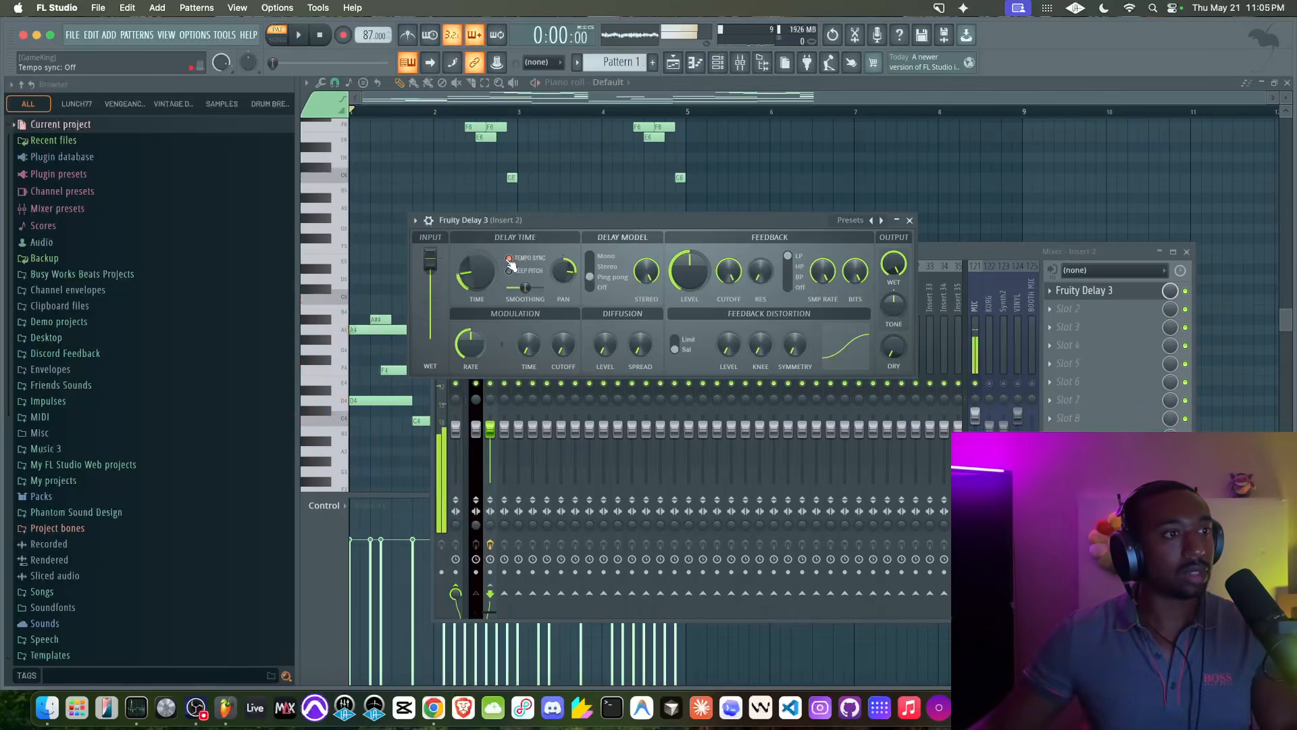
key("space")
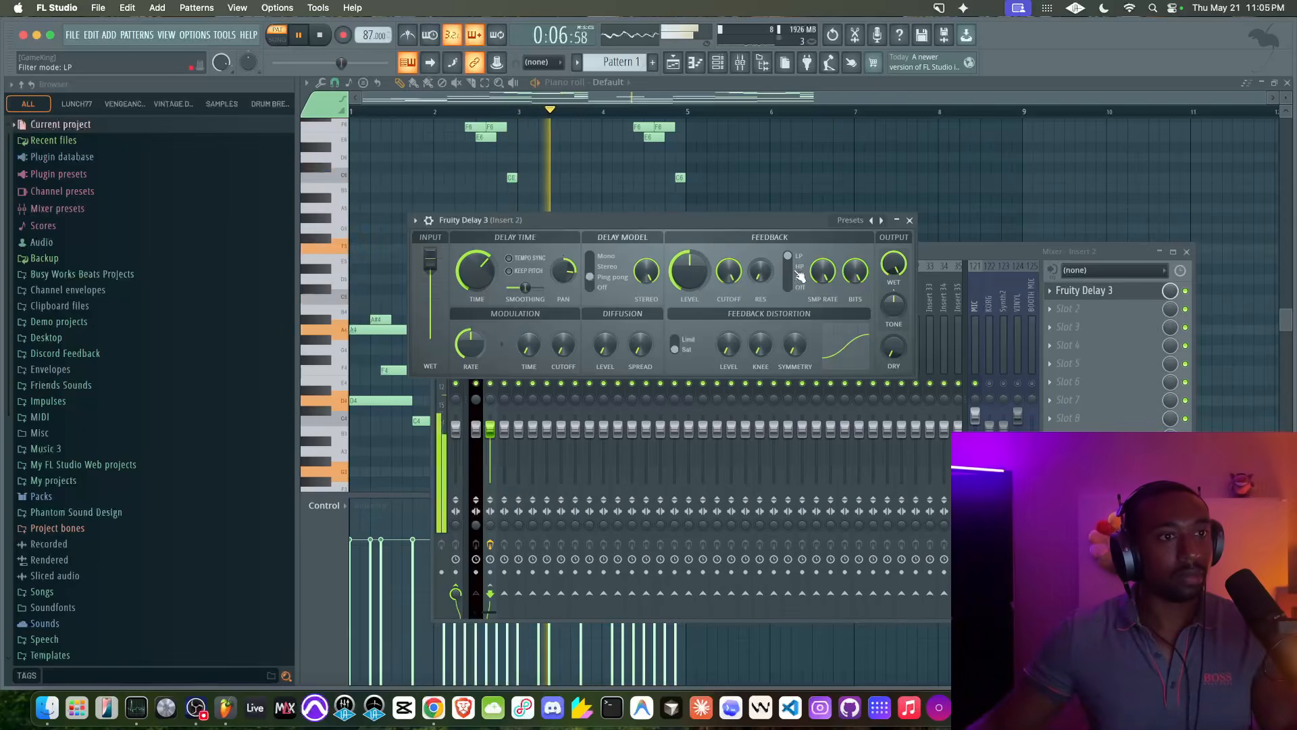
- In Fruity Delay 3, switch the feedback filter to BP, lower its cutoff, raise the resonance and add feedback distortion
left_click_drag(727, 345, 727, 392)
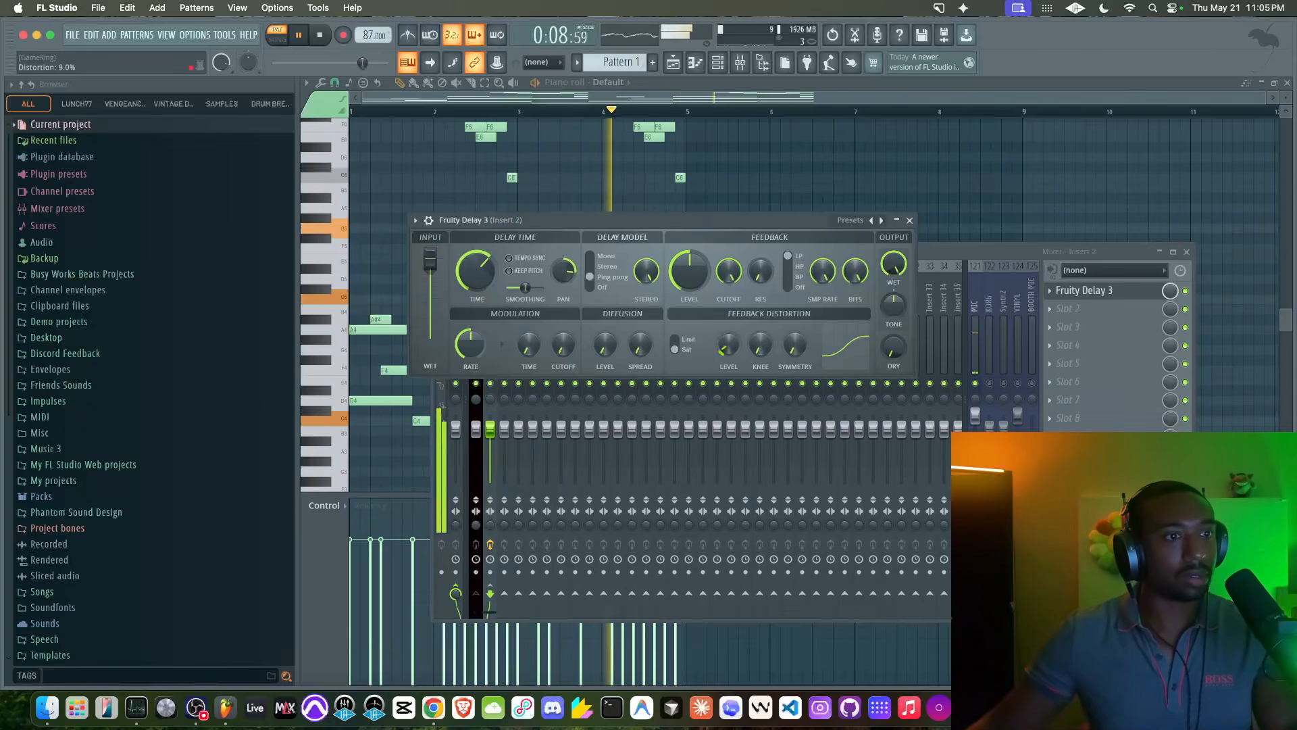
left_click_drag(721, 276, 721, 331)
left_click_drag(760, 273, 760, 263)
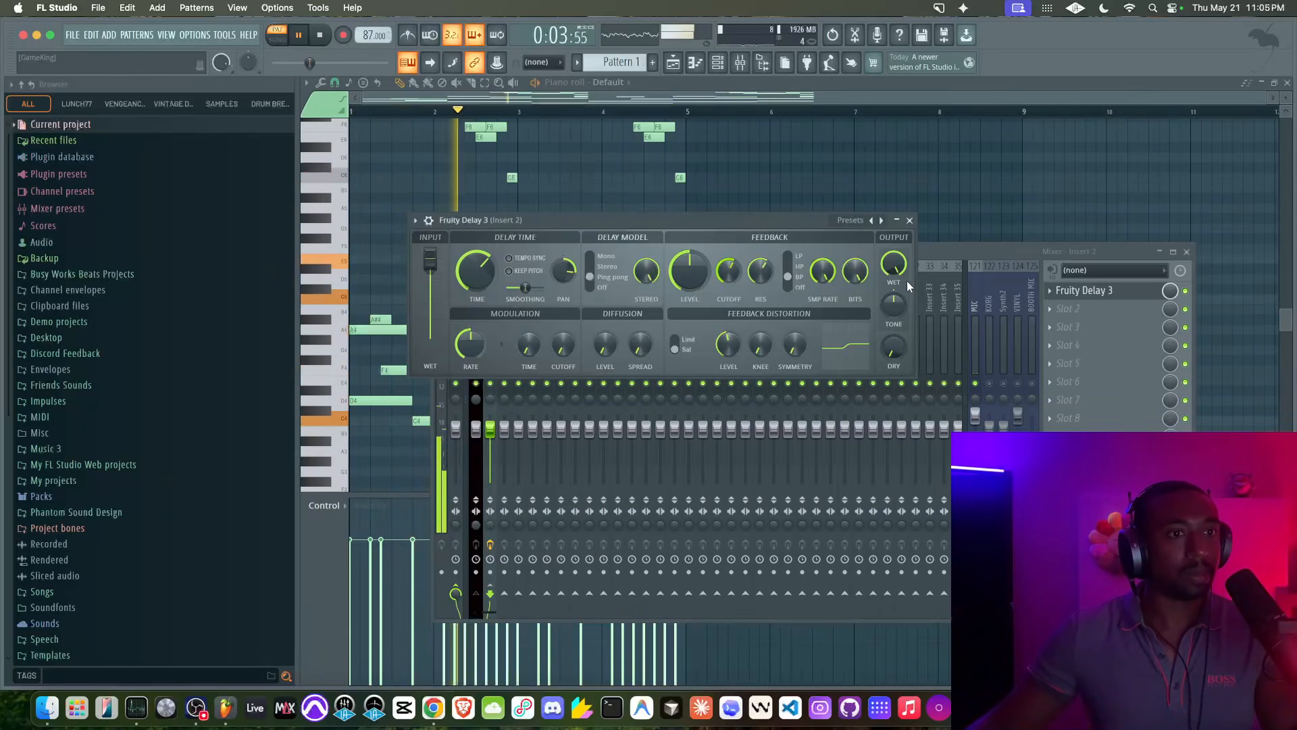
left_click(911, 221)
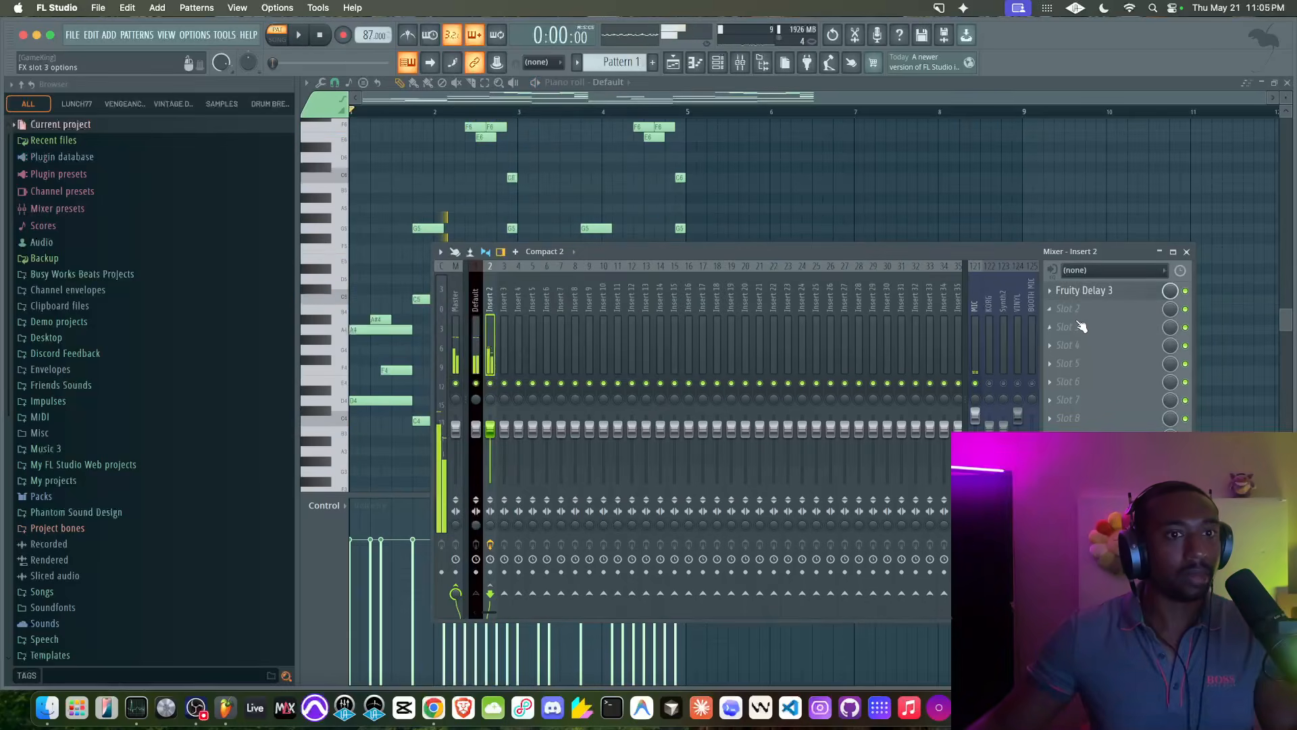
- Load Pitch Shifter into Insert 2's second effect slot, set its pitch to -12 semitones and play the pattern
left_click(1077, 327)
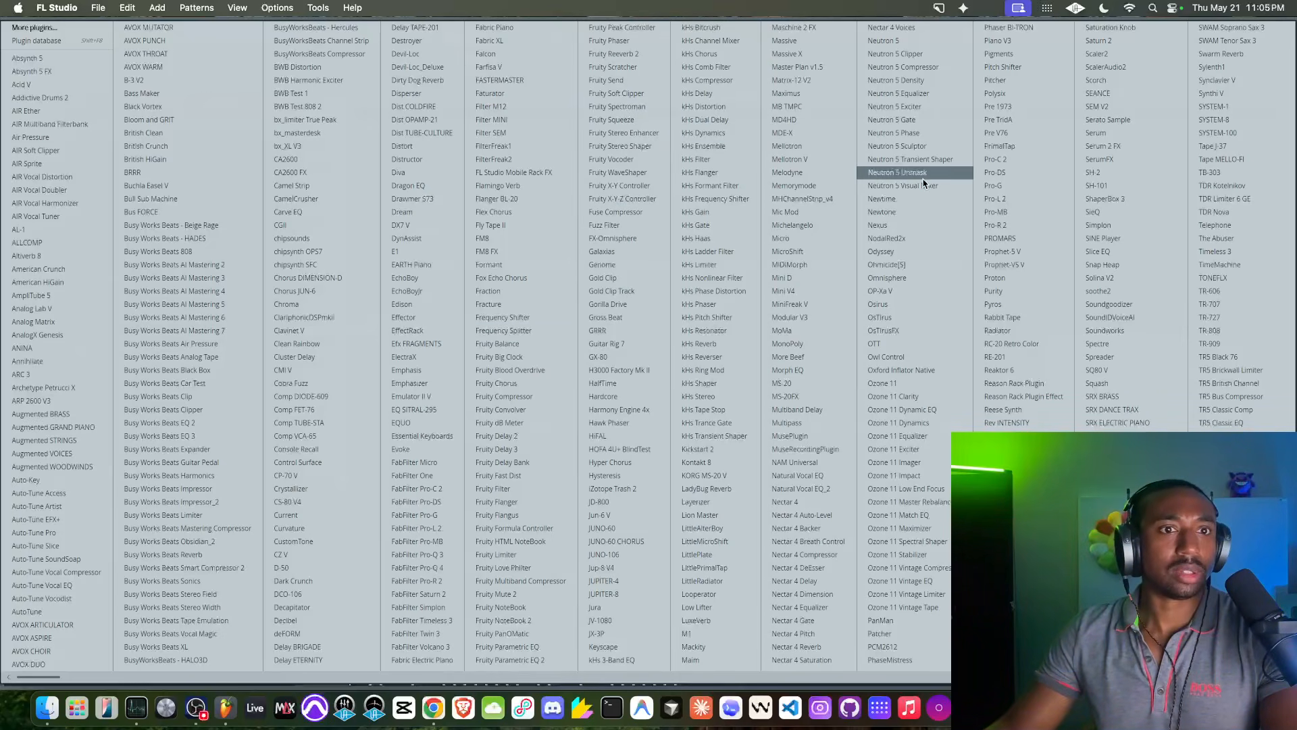
left_click(1009, 67)
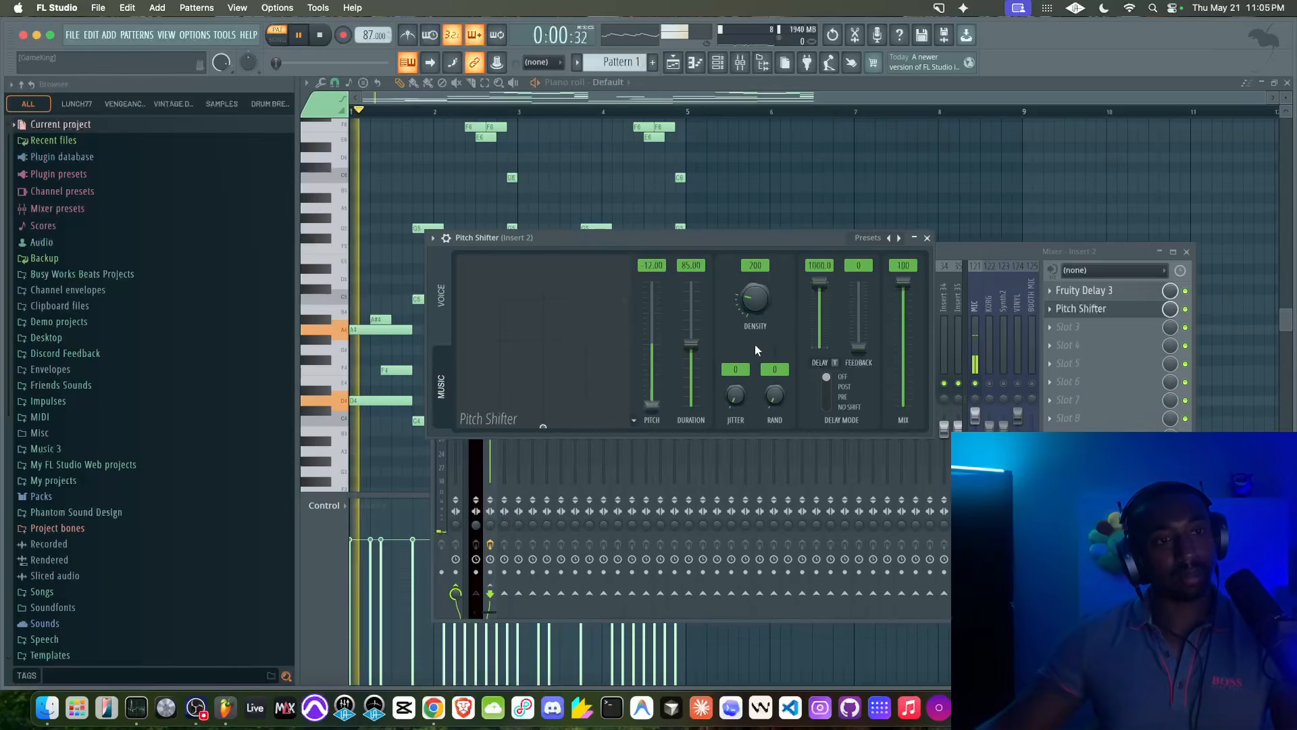
key("space")
left_click(926, 237)
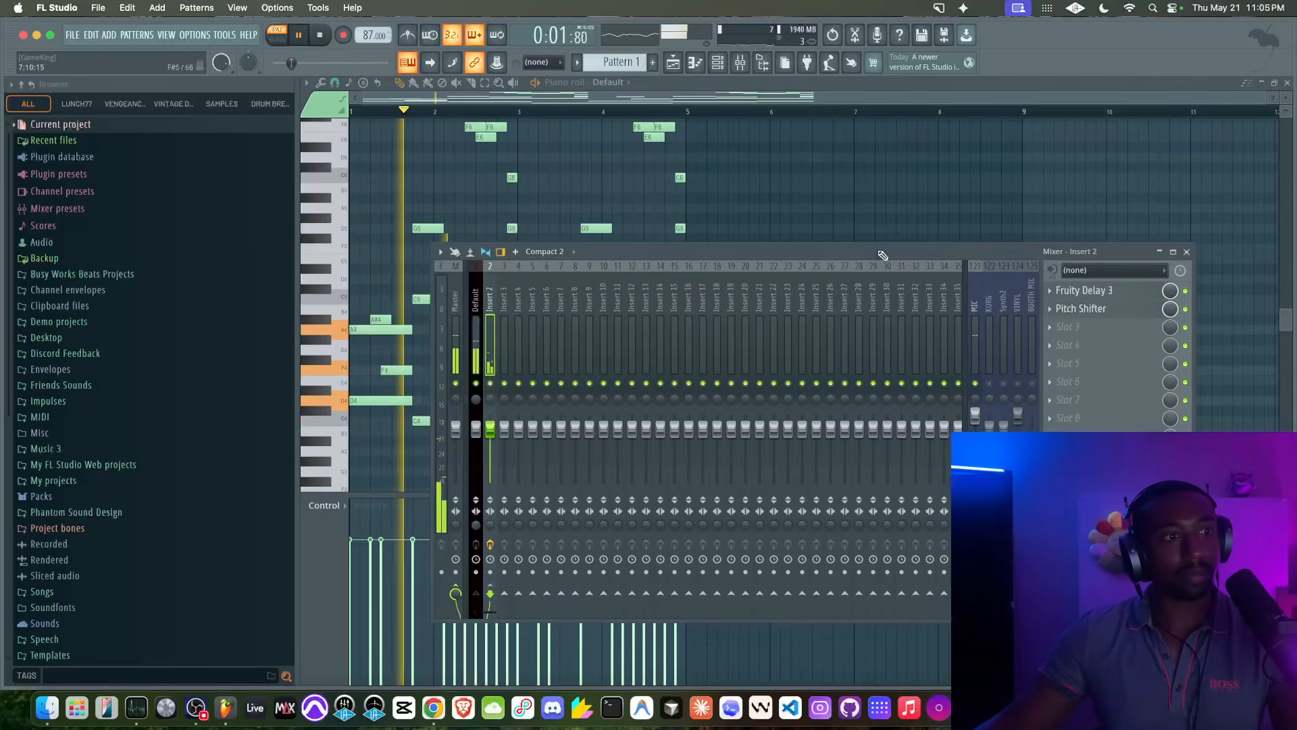
- Disable the Default track's send to Master and play Insert 2's effected signal
key("space")
left_click(477, 365)
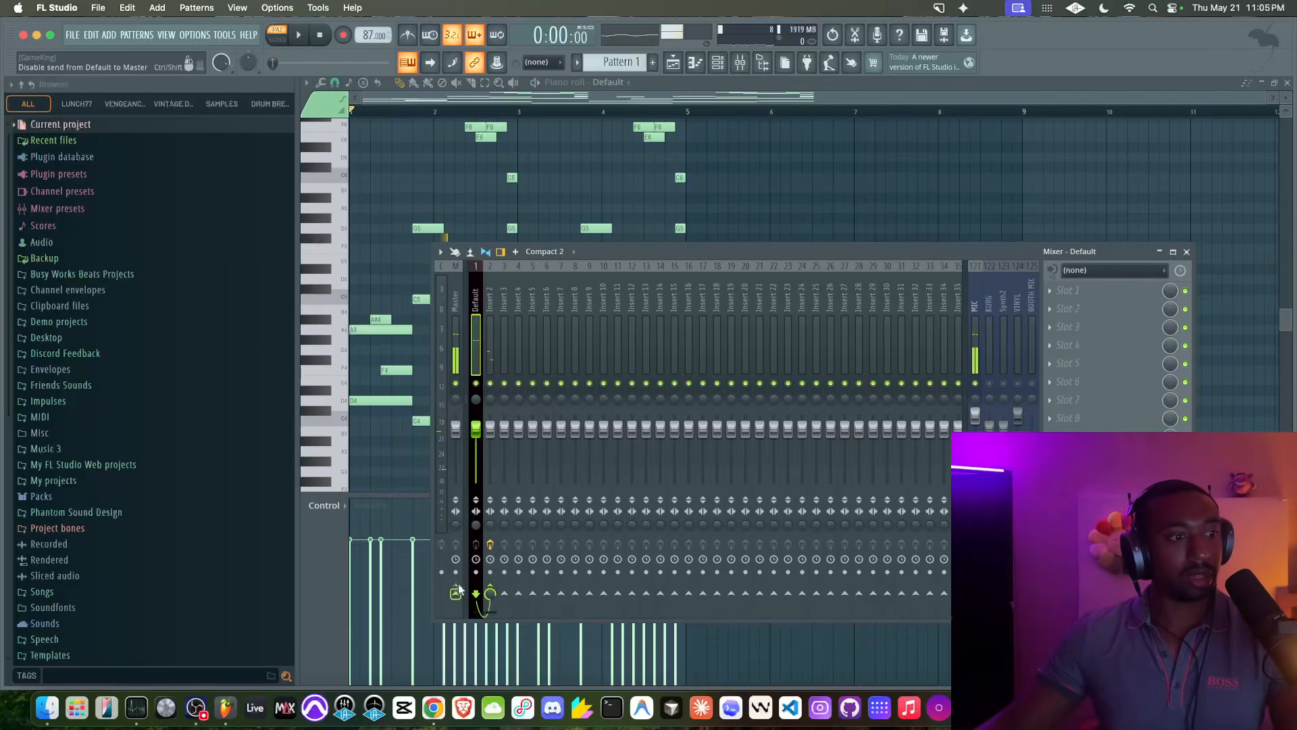
key("space")
left_click(489, 350)
left_click(1108, 292)
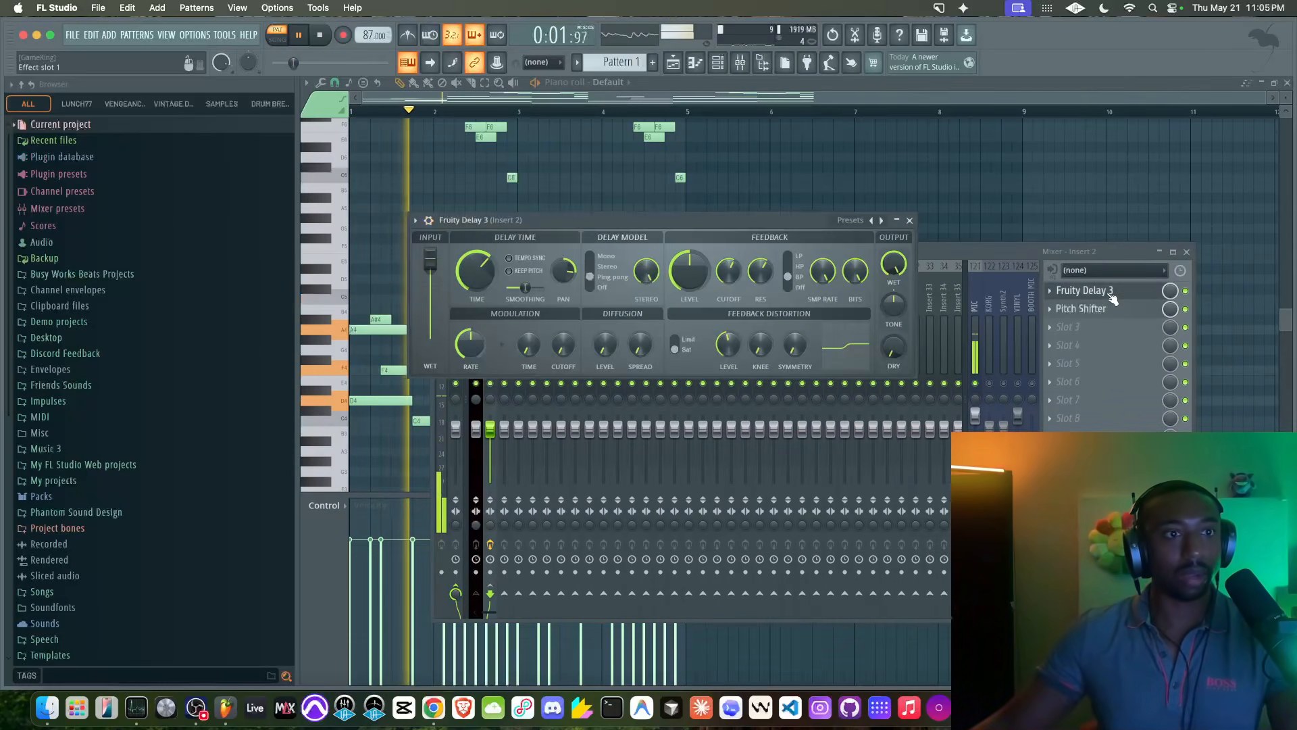
- Set Pitch Shifter's pitch to +12 semitones, density to 144% and random amount to 37%
left_click(1109, 309)
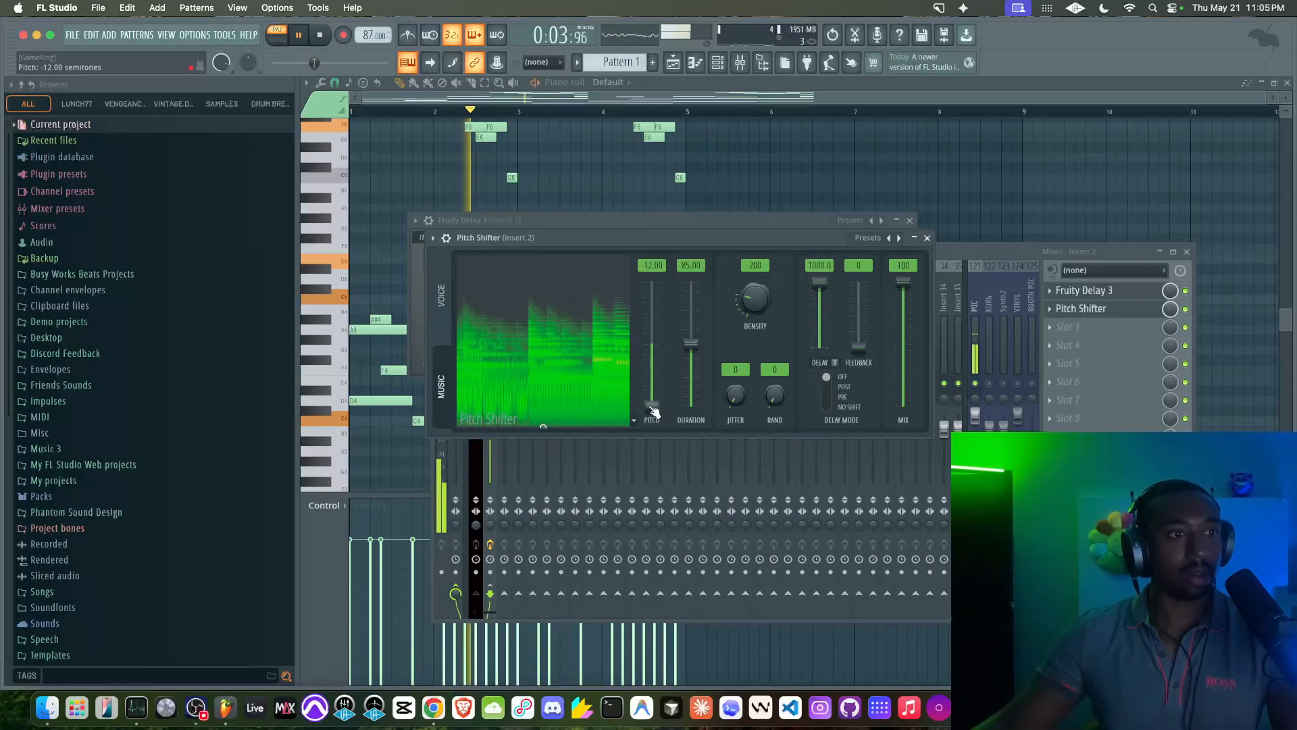
left_click_drag(654, 410, 652, 282)
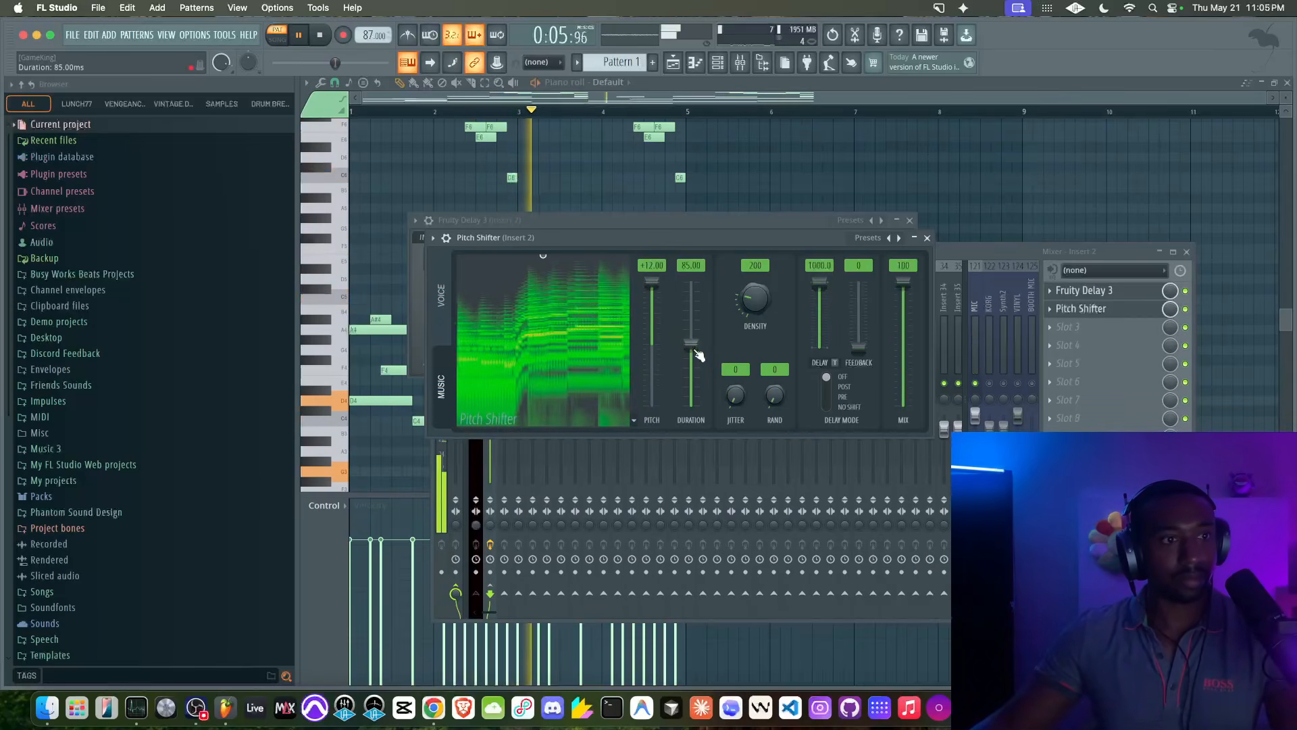
mouse_move(765, 311)
left_mouse_down()
mouse_move(761, 338)
mouse_move(759, 298)
left_mouse_up()
left_click_drag(735, 395, 774, 379)
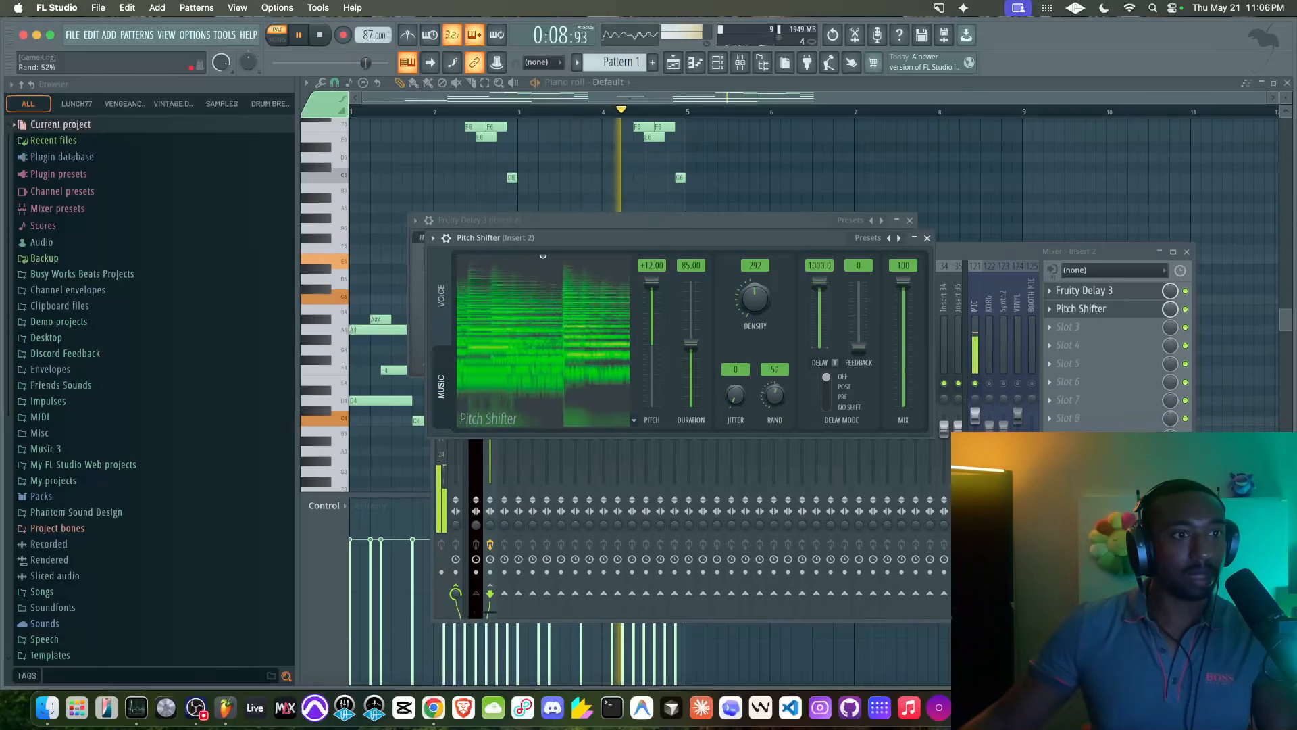
left_click_drag(768, 300, 768, 325)
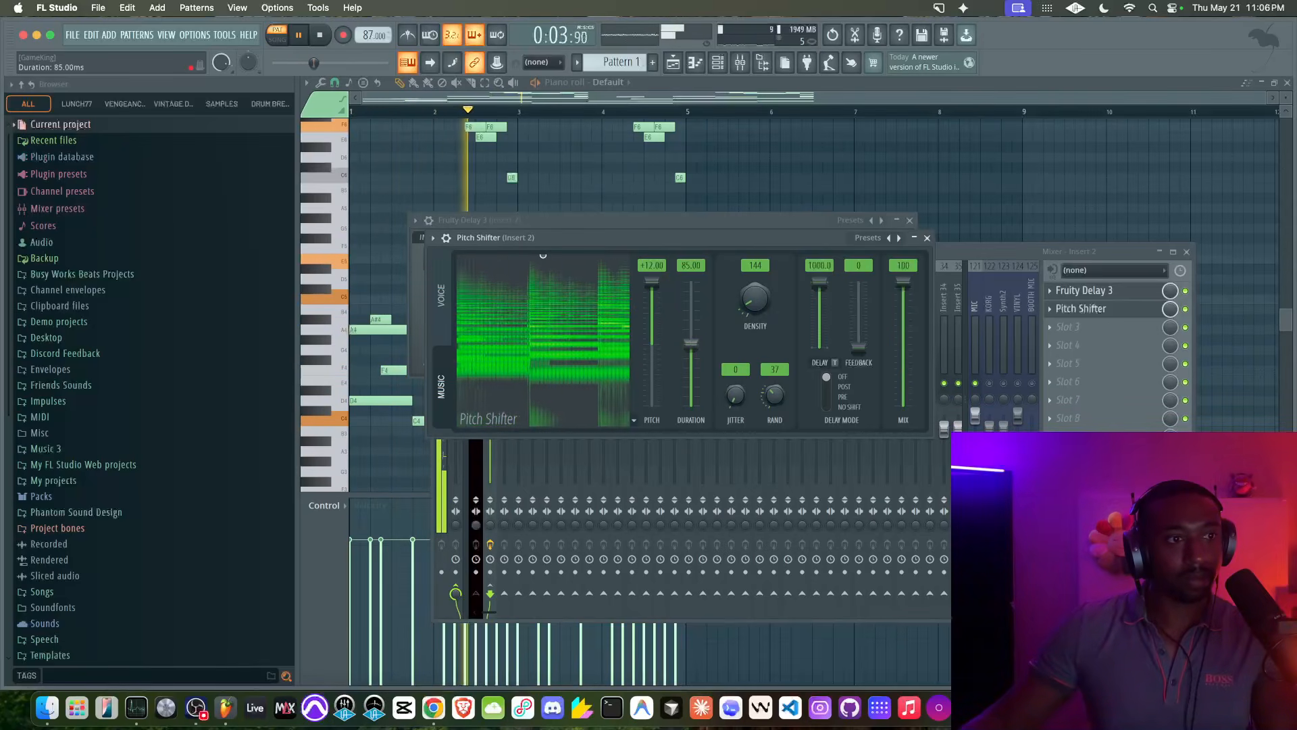
- Try a different duration in Pitch Shifter and reset it to 85 ms
left_click_drag(690, 311, 691, 346)
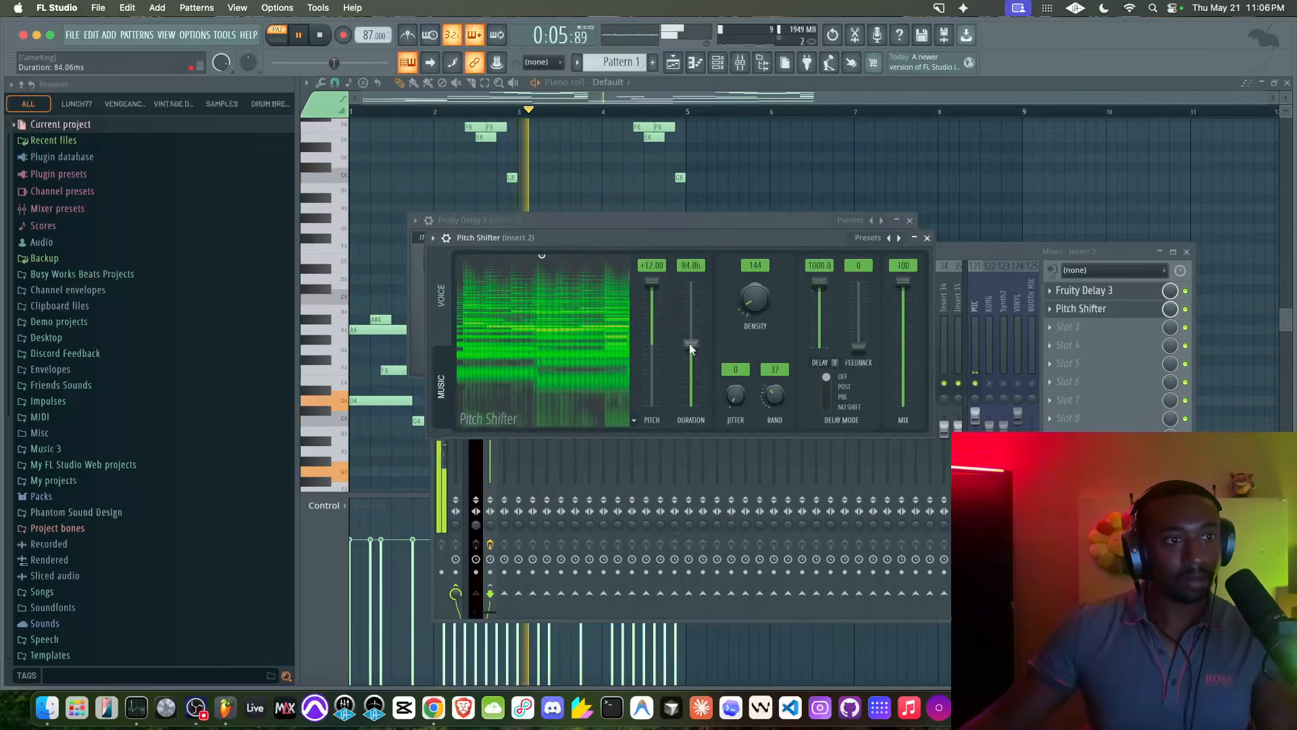
right_click(691, 346)
left_click(706, 355)
- Set Pitch Shifter's delay mode to POST, feedback to 53% and density to 216%, and close its window
left_click_drag(858, 348, 858, 306)
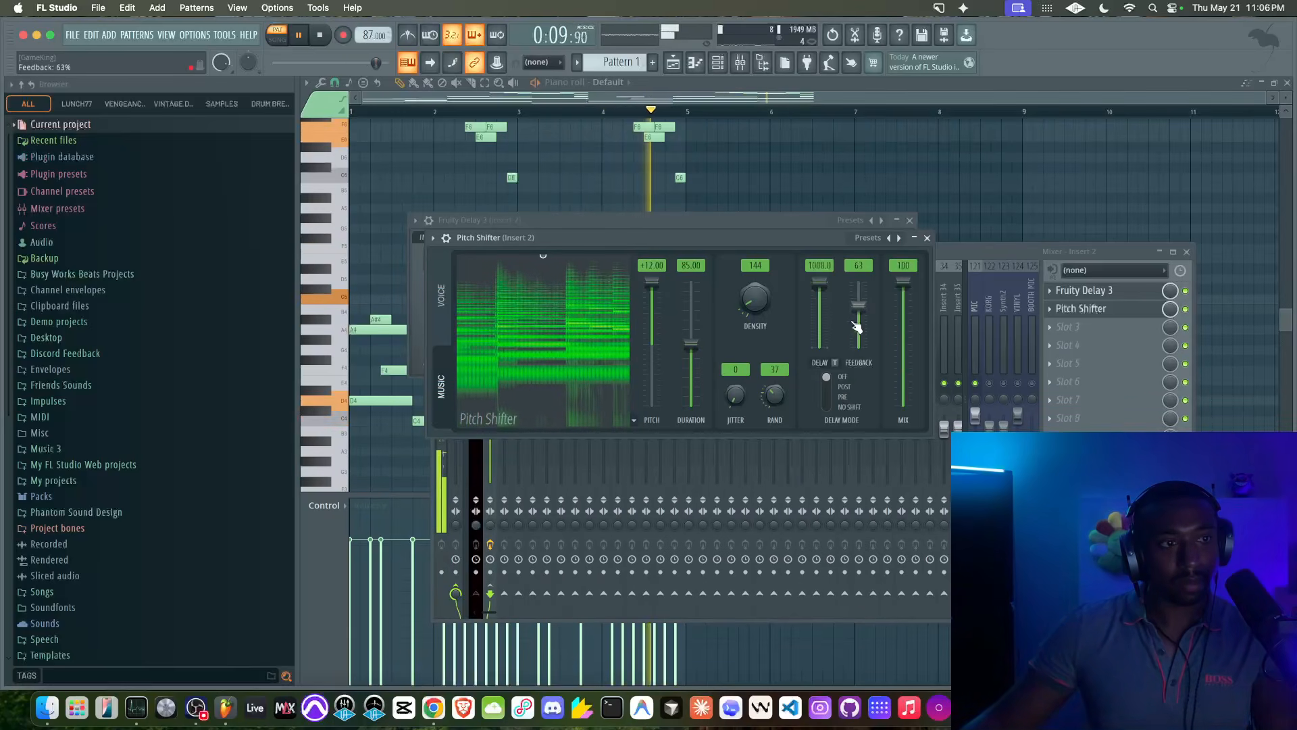
left_click(827, 386)
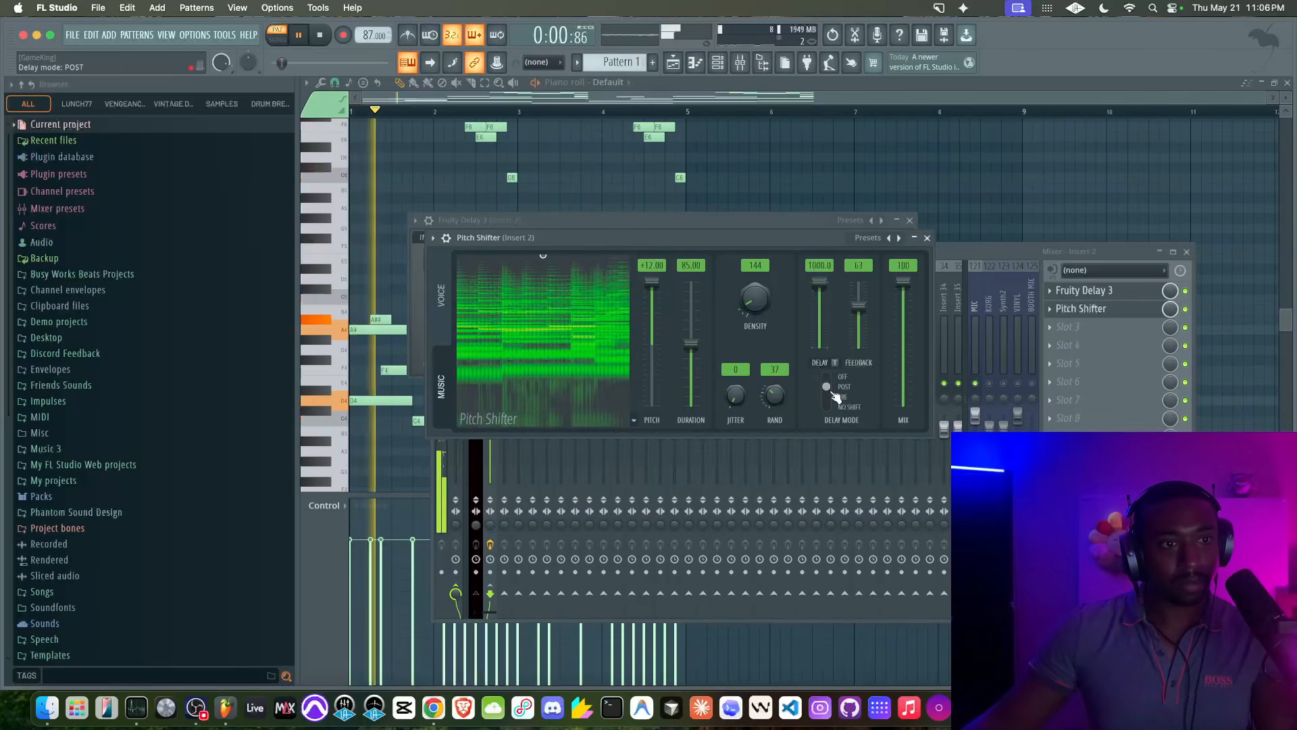
left_click_drag(858, 306, 858, 311)
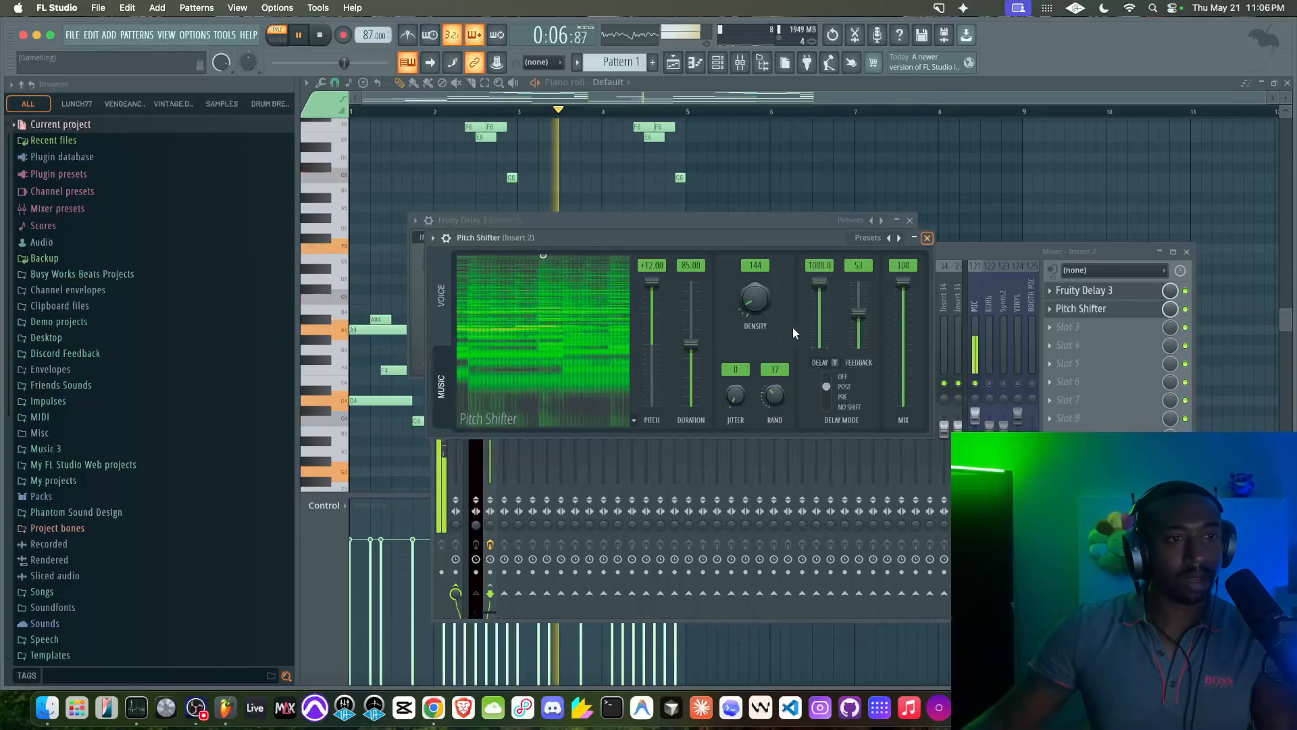
mouse_move(755, 301)
left_mouse_down()
mouse_move(756, 287)
mouse_move(762, 302)
left_mouse_up()
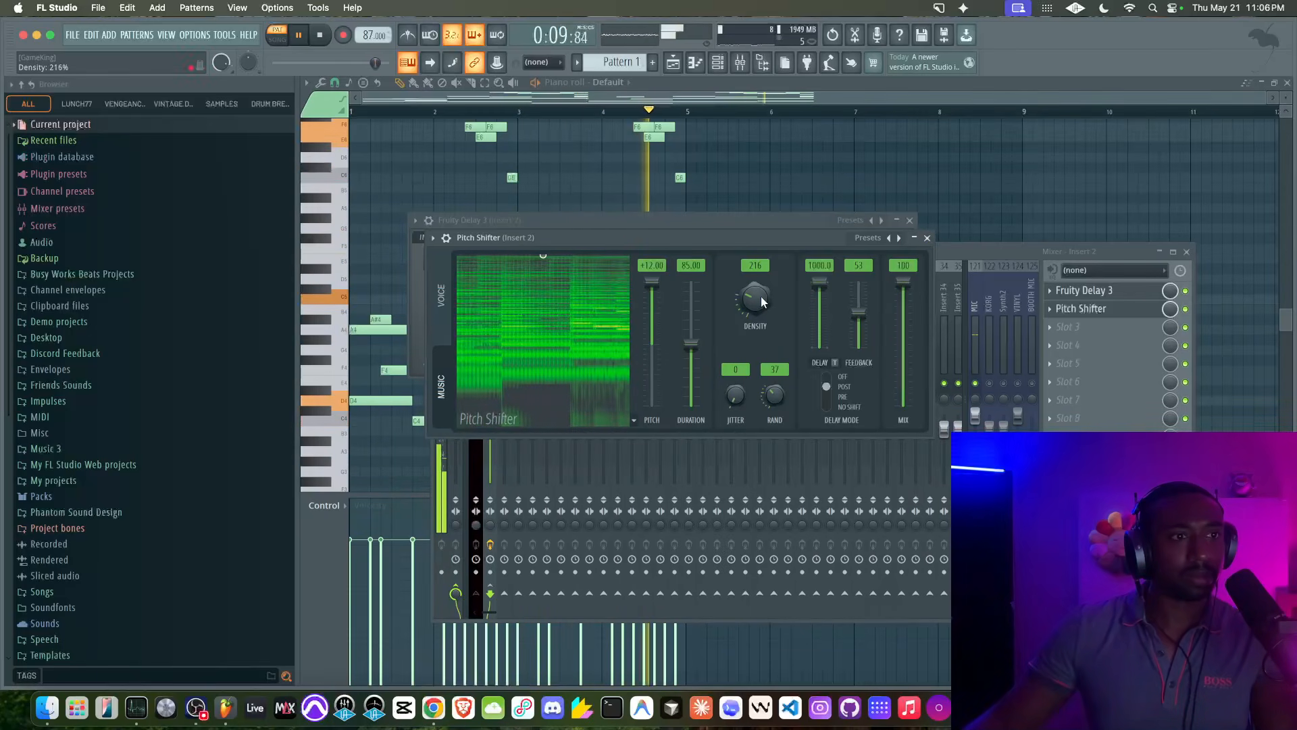
left_click(927, 238)
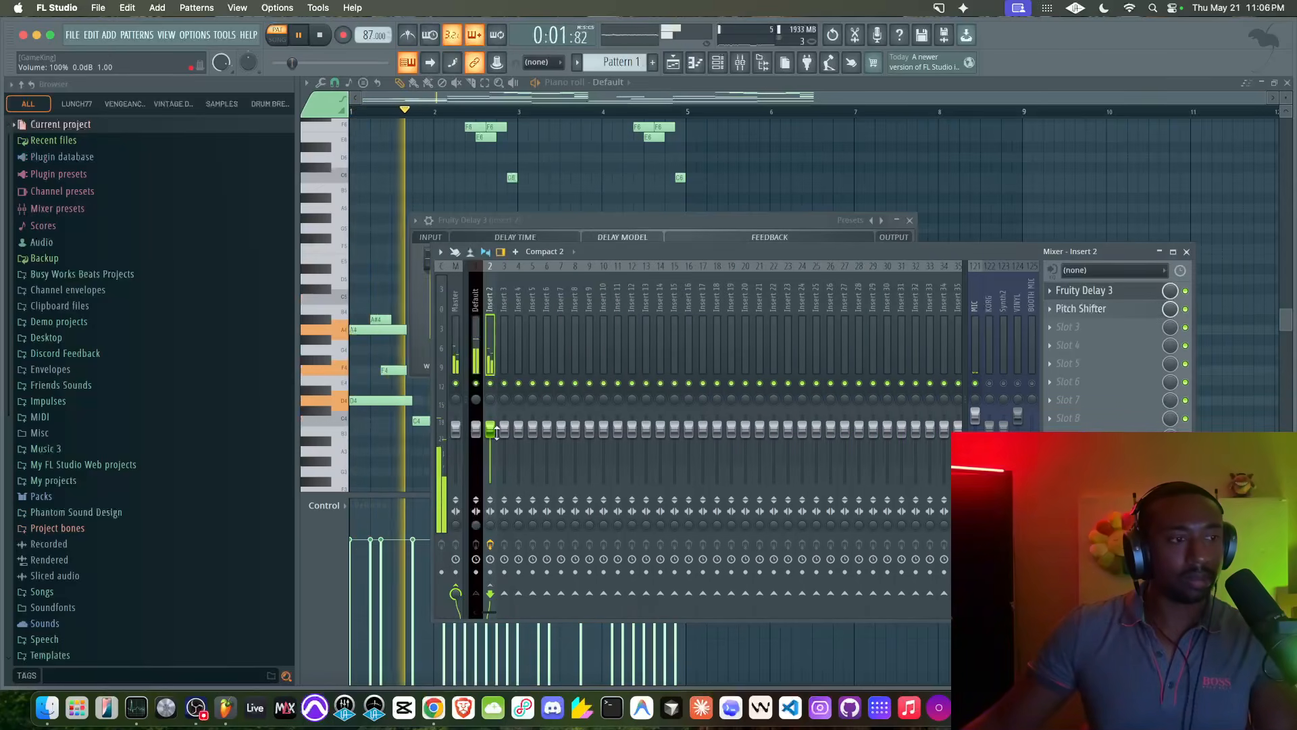
- Restore the Default track's send to Master and load Fruity Reeverb 2 in Insert 2's third effect slot
left_click(478, 466)
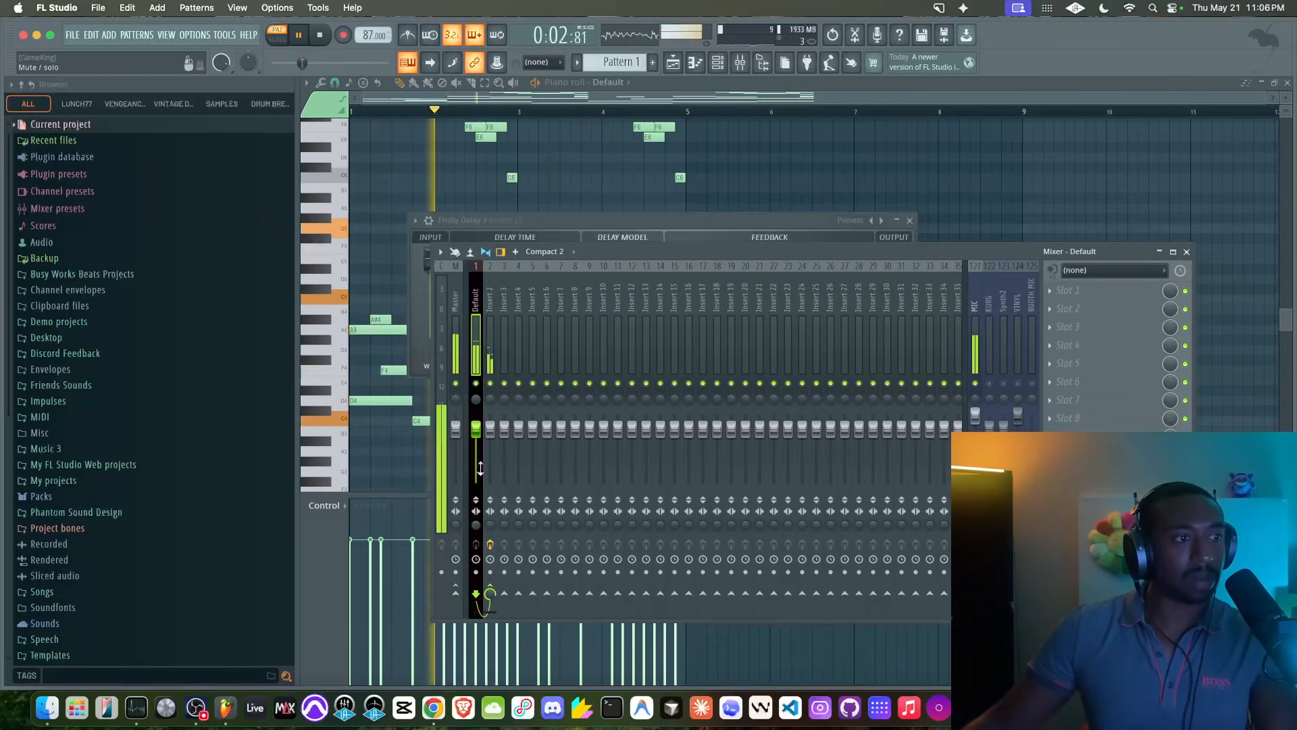
left_click(456, 594)
left_click(490, 337)
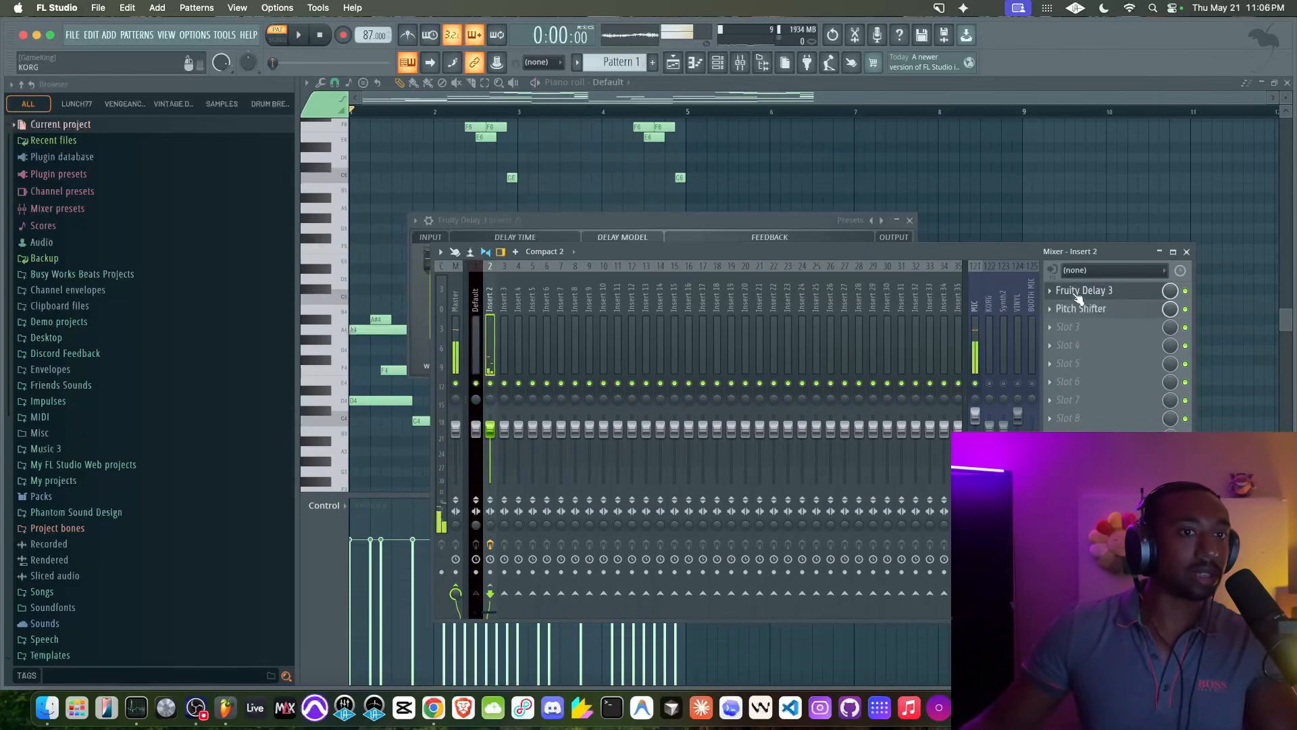
left_click(1089, 334)
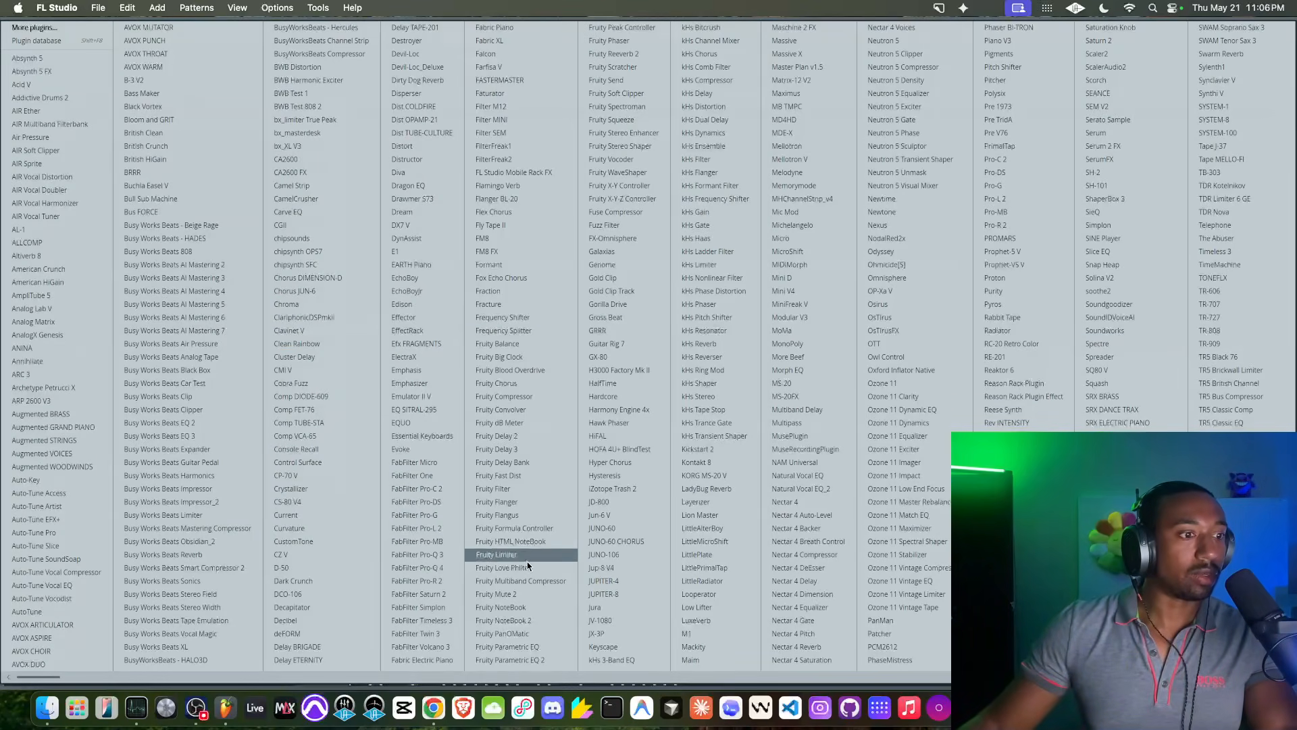
left_click(625, 57)
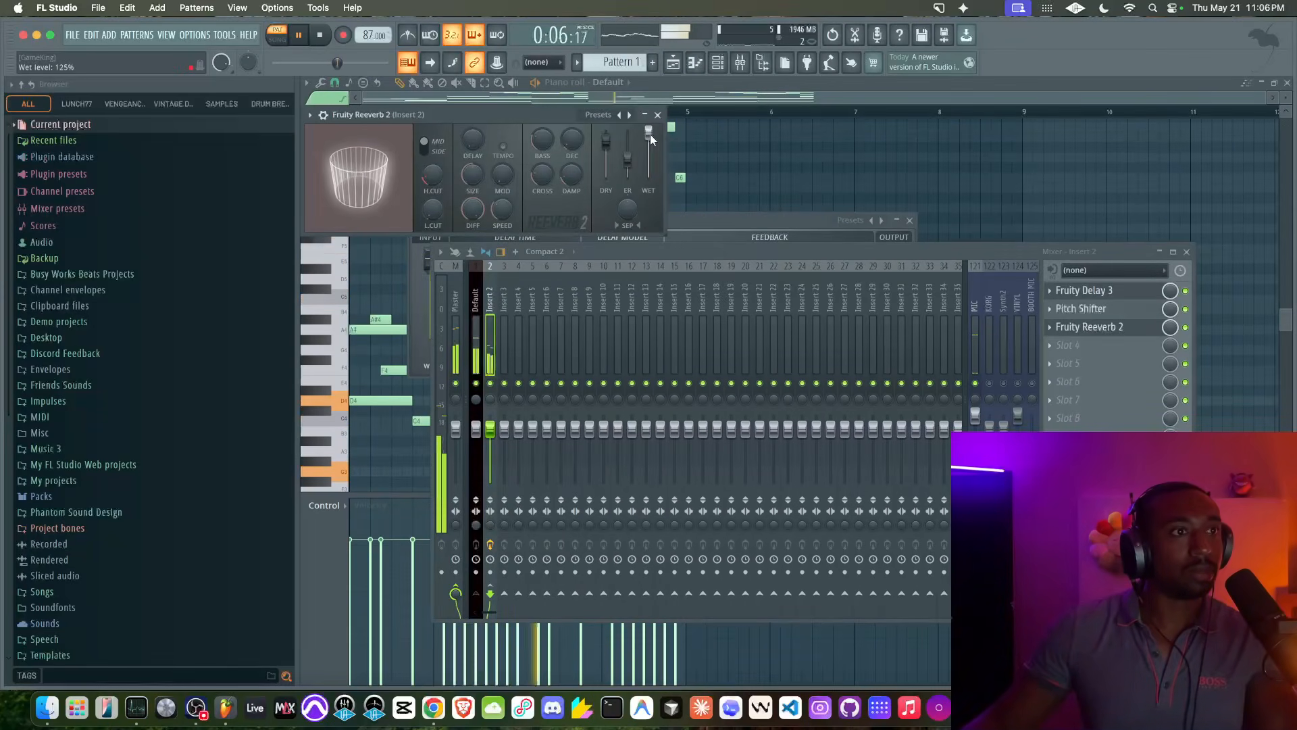
- In Fruity Reeverb 2, set wet to 125%, dry to 74%, low cut to 415 Hz and stereo separation to 42% separated, and raise the decay
left_click_drag(648, 140, 648, 132)
mouse_move(608, 174)
left_mouse_down()
mouse_move(606, 141)
mouse_move(608, 157)
left_mouse_up()
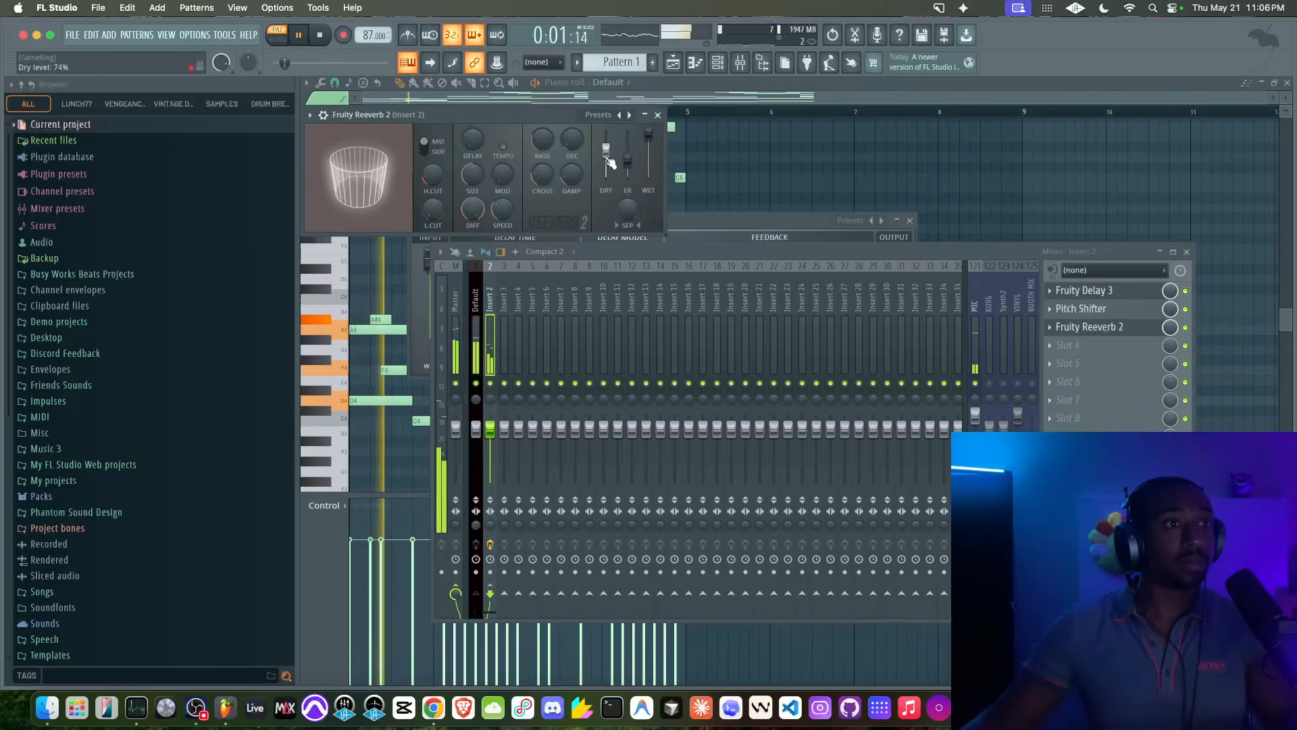
left_click_drag(625, 207, 625, 215)
left_click_drag(571, 141, 572, 130)
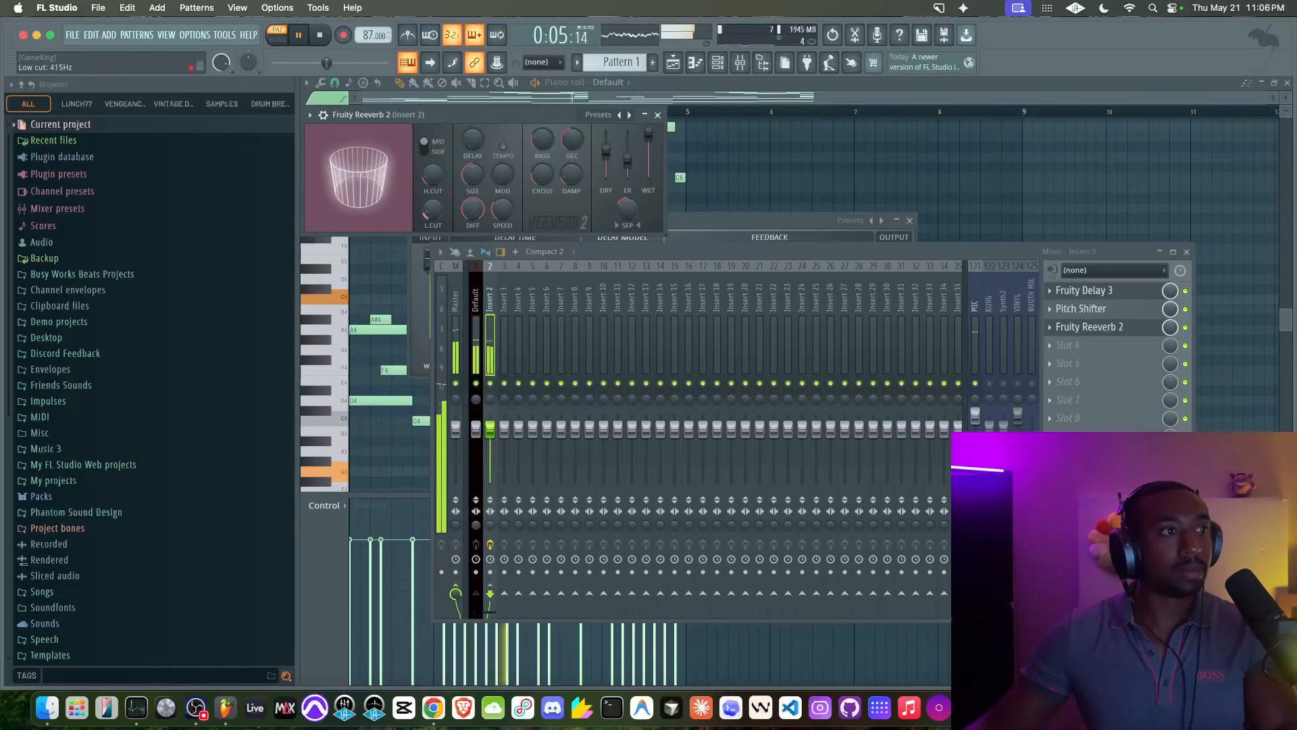
left_click_drag(433, 177, 433, 206)
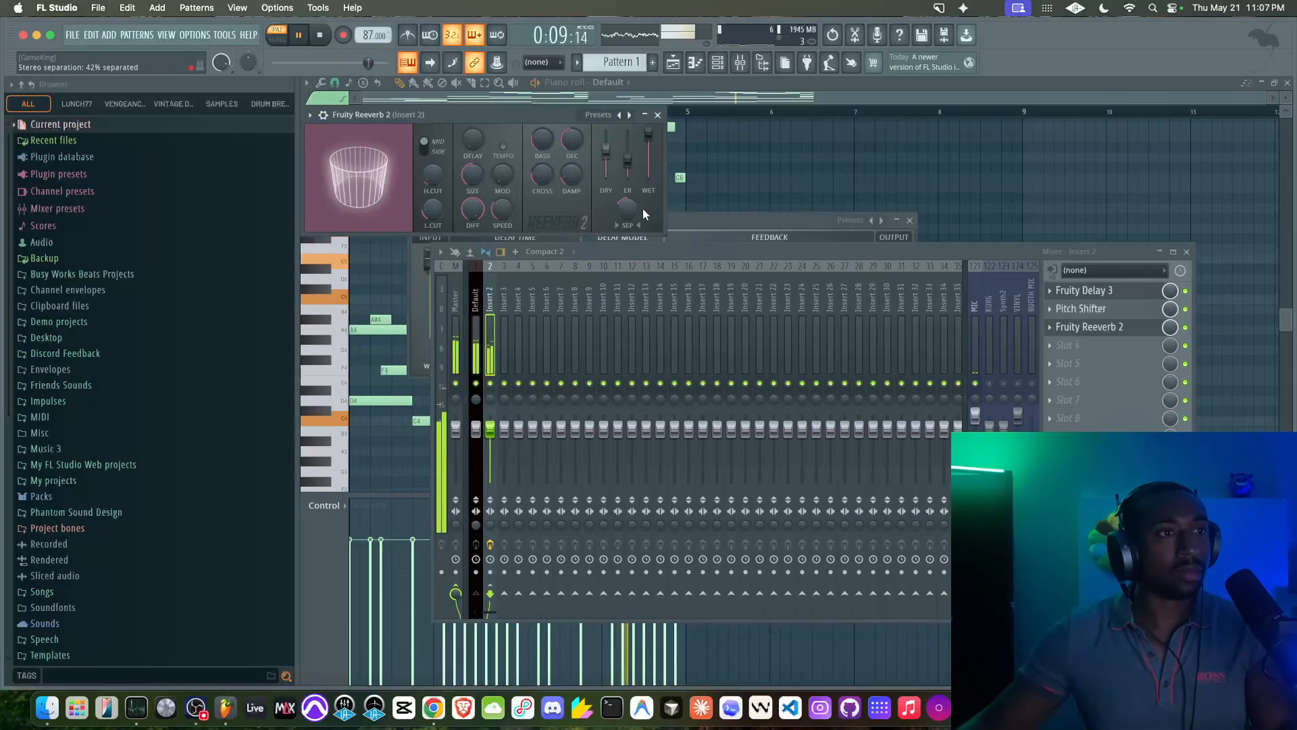
- Load Gross Beat in Insert 2's fourth slot, choose its Momentary preset with the 1/2 Speed time slot, and lower the time mix
left_click(1090, 349)
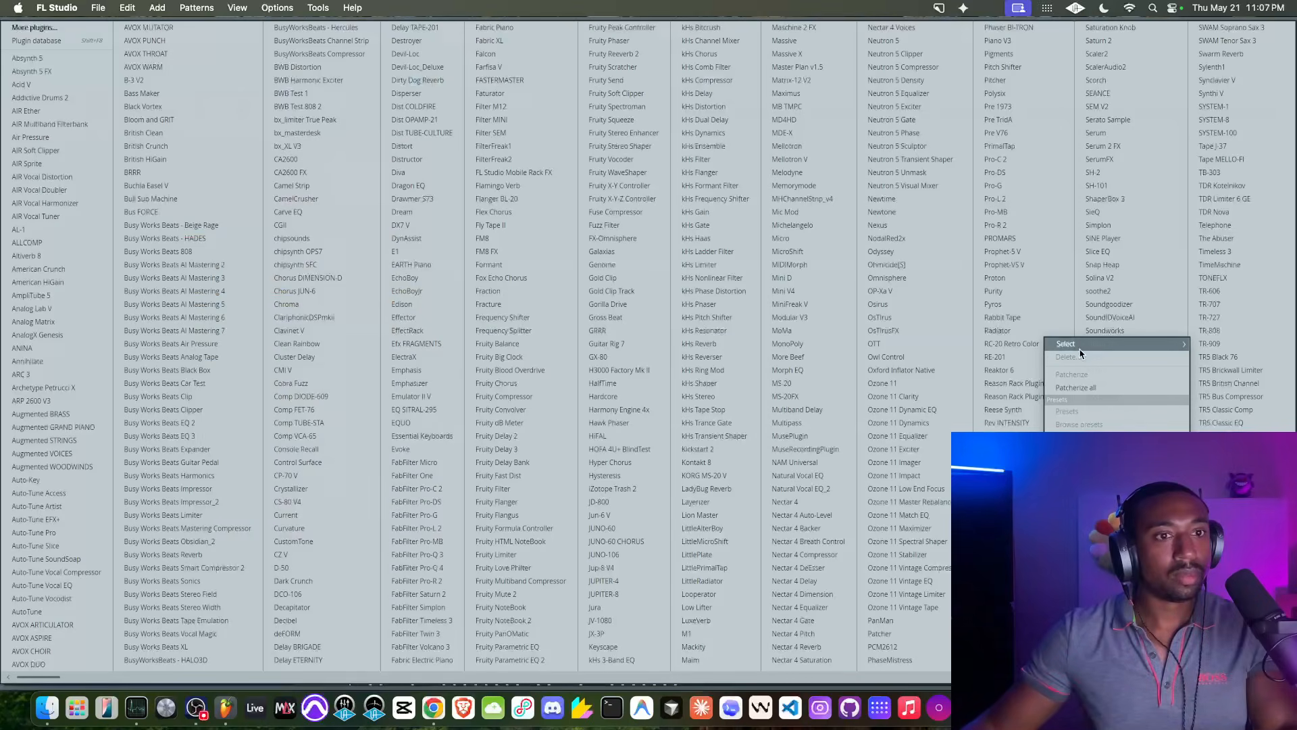
left_click(634, 319)
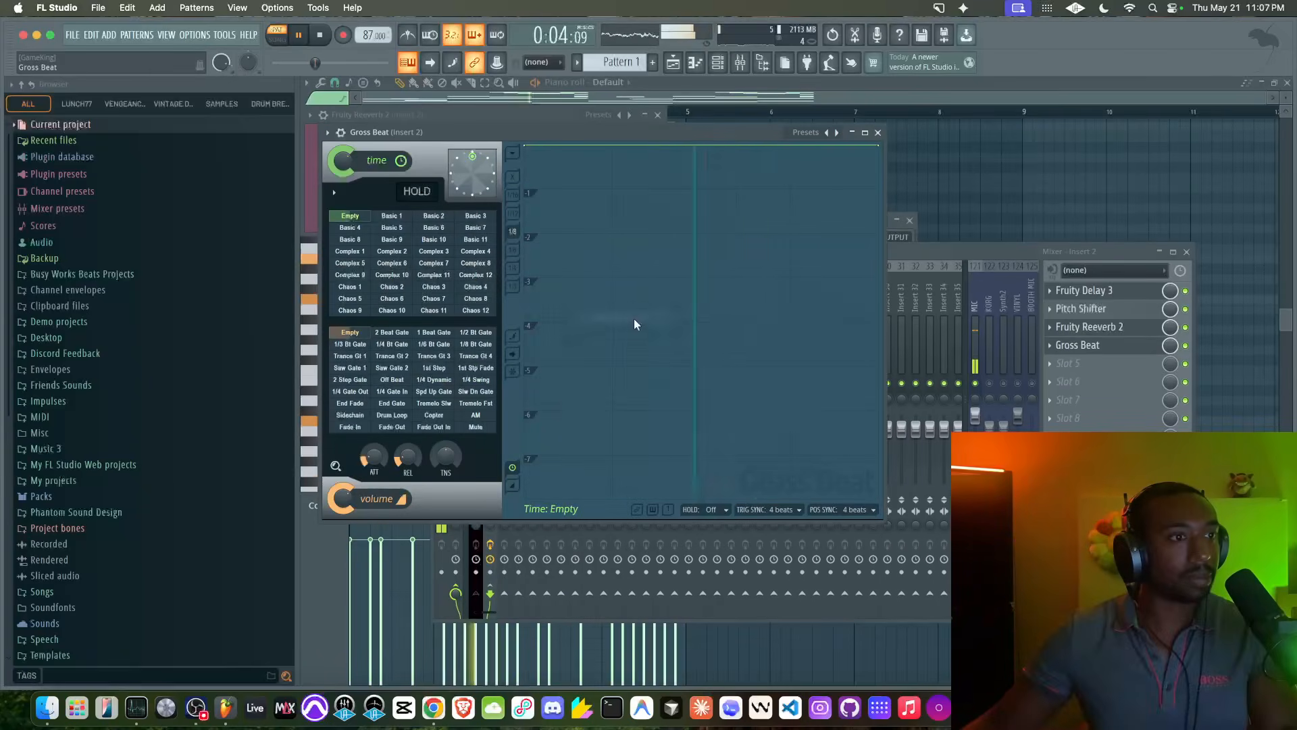
left_click(809, 131)
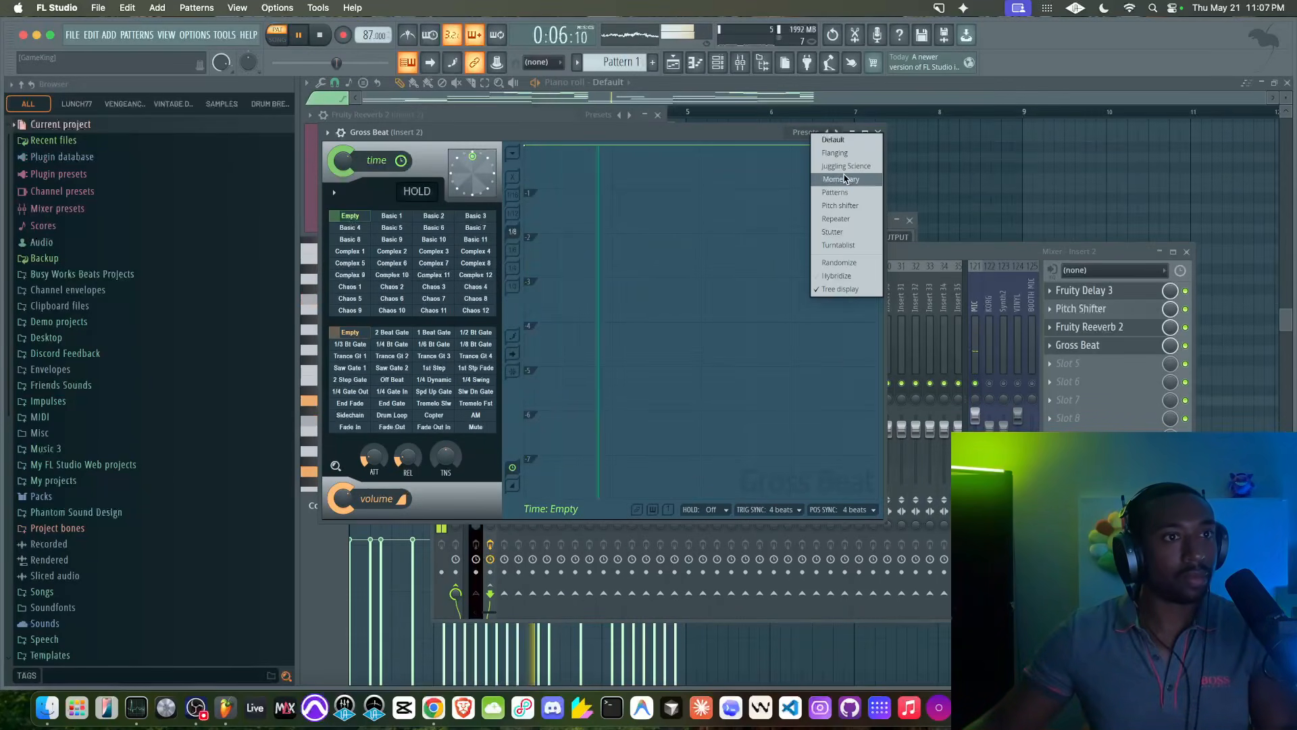
left_click(841, 180)
left_click(451, 300)
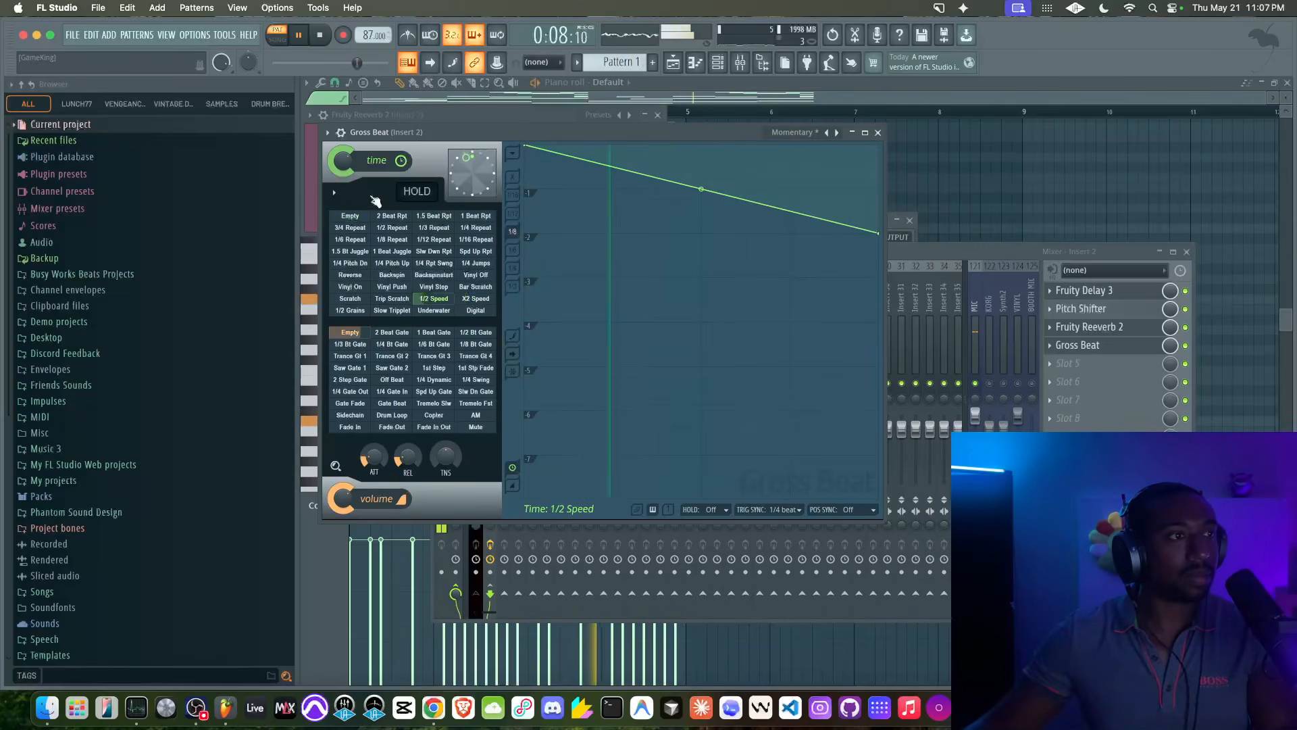
left_click_drag(342, 156, 340, 163)
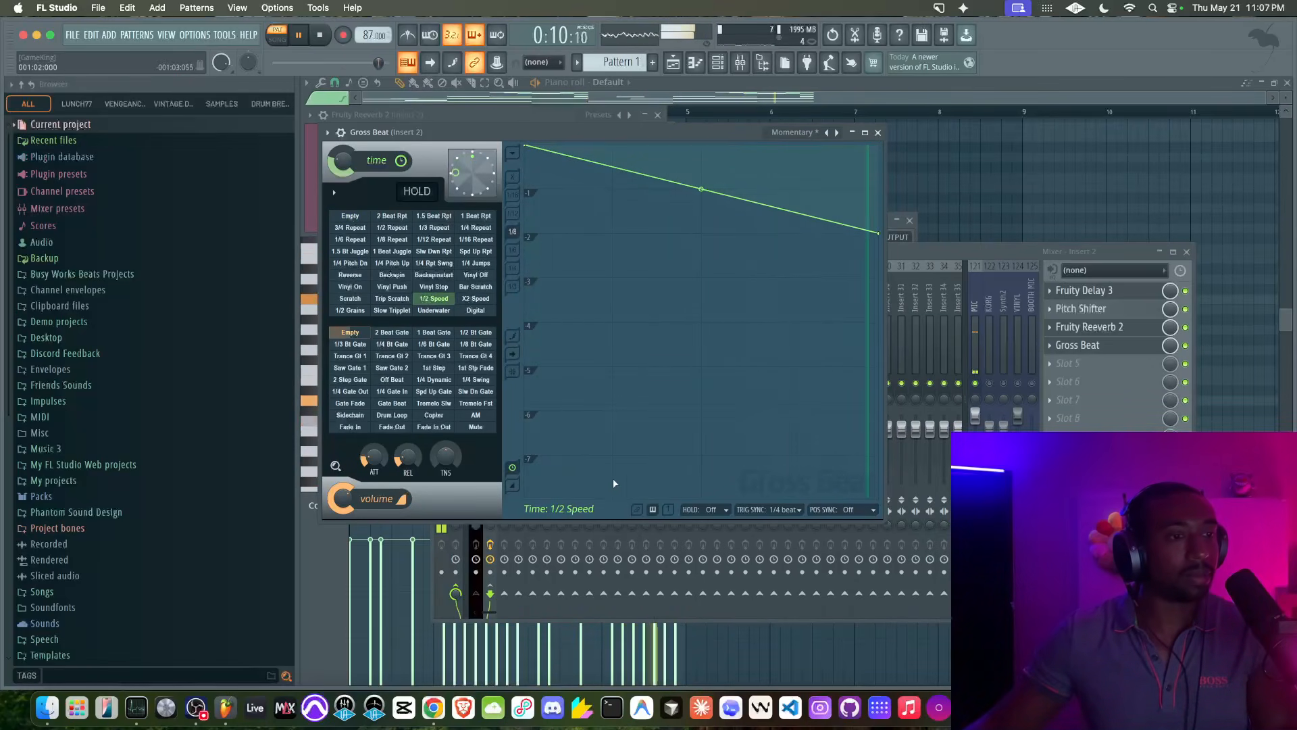
- Set Gross Beat's trigger sync and position sync both to 4 beats
left_click(770, 509)
left_click(767, 590)
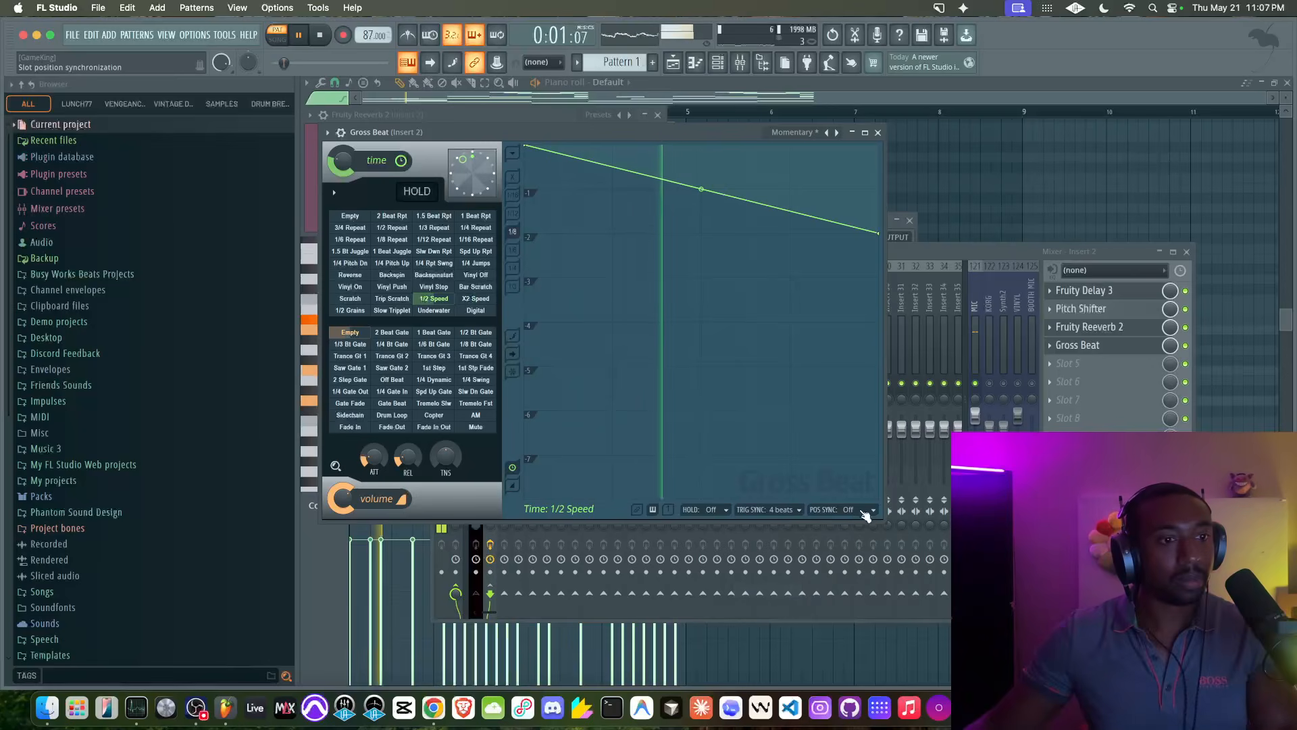
left_click(844, 509)
left_click(820, 590)
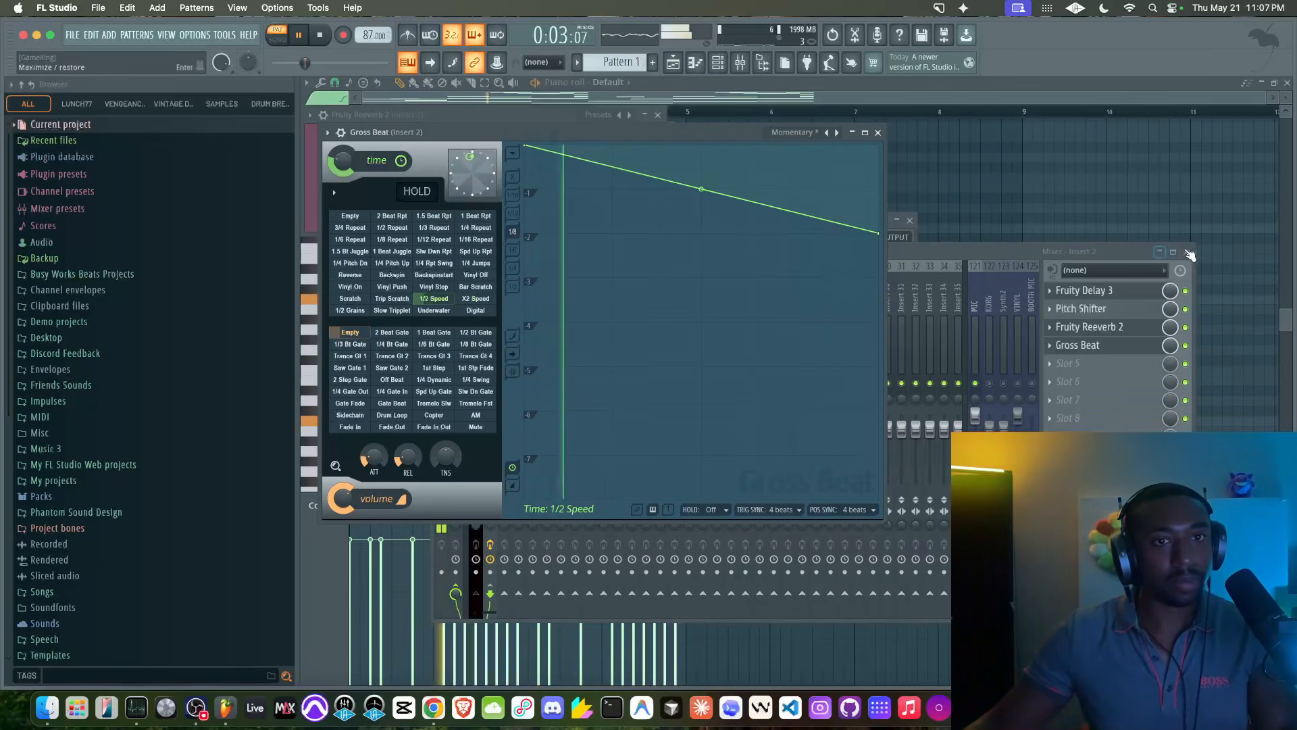
- Close the mixer, piano roll, Fruity Reeverb 2 and Gross Beat windows
left_click(1186, 251)
left_click(1286, 82)
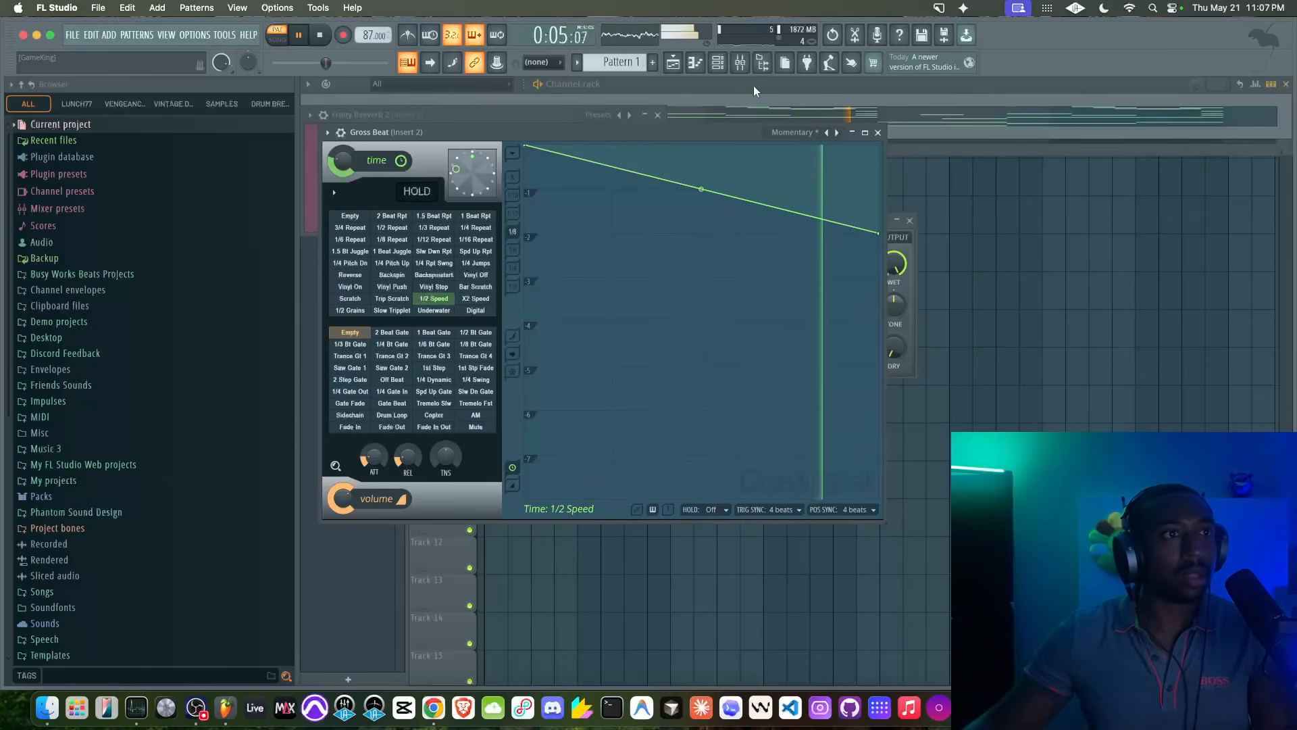
left_click(657, 115)
left_click(878, 133)
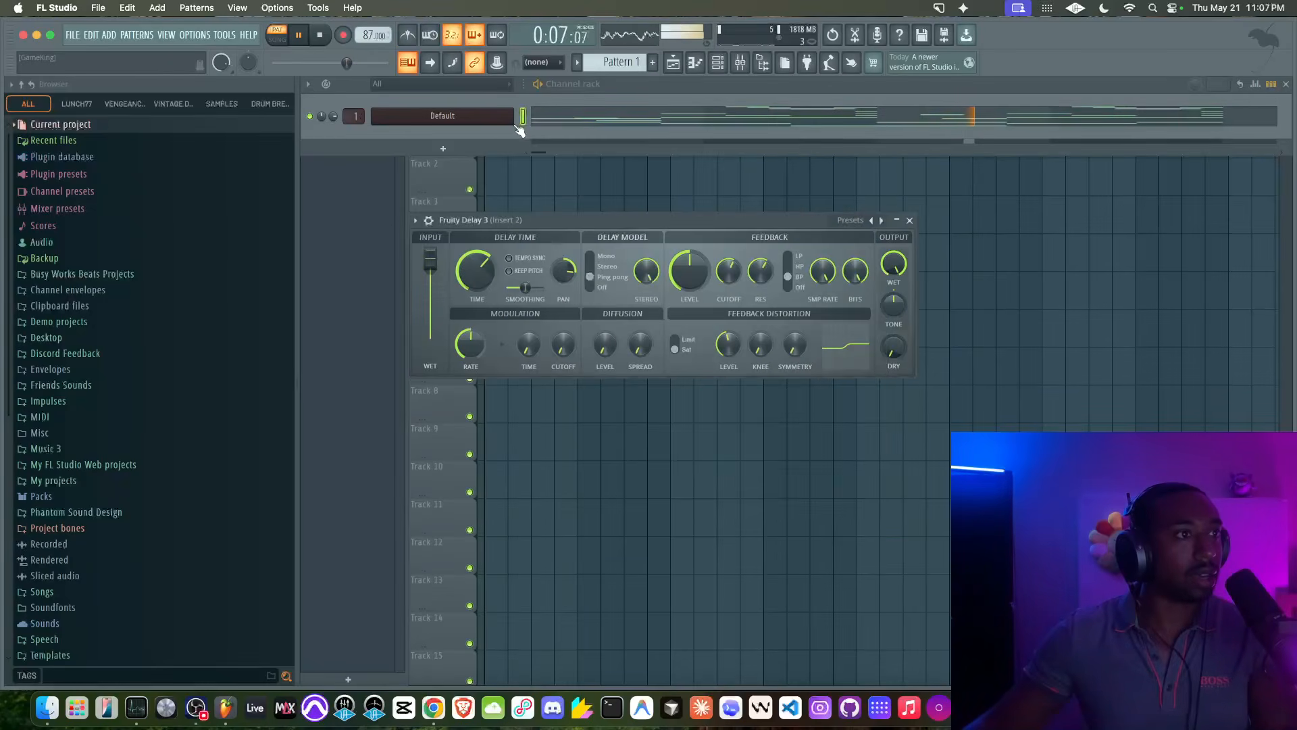
- Replace the Default channel's instrument with Toxic Biohazard and load the Default program from its presets library
right_click(506, 117)
mouse_move(574, 246)
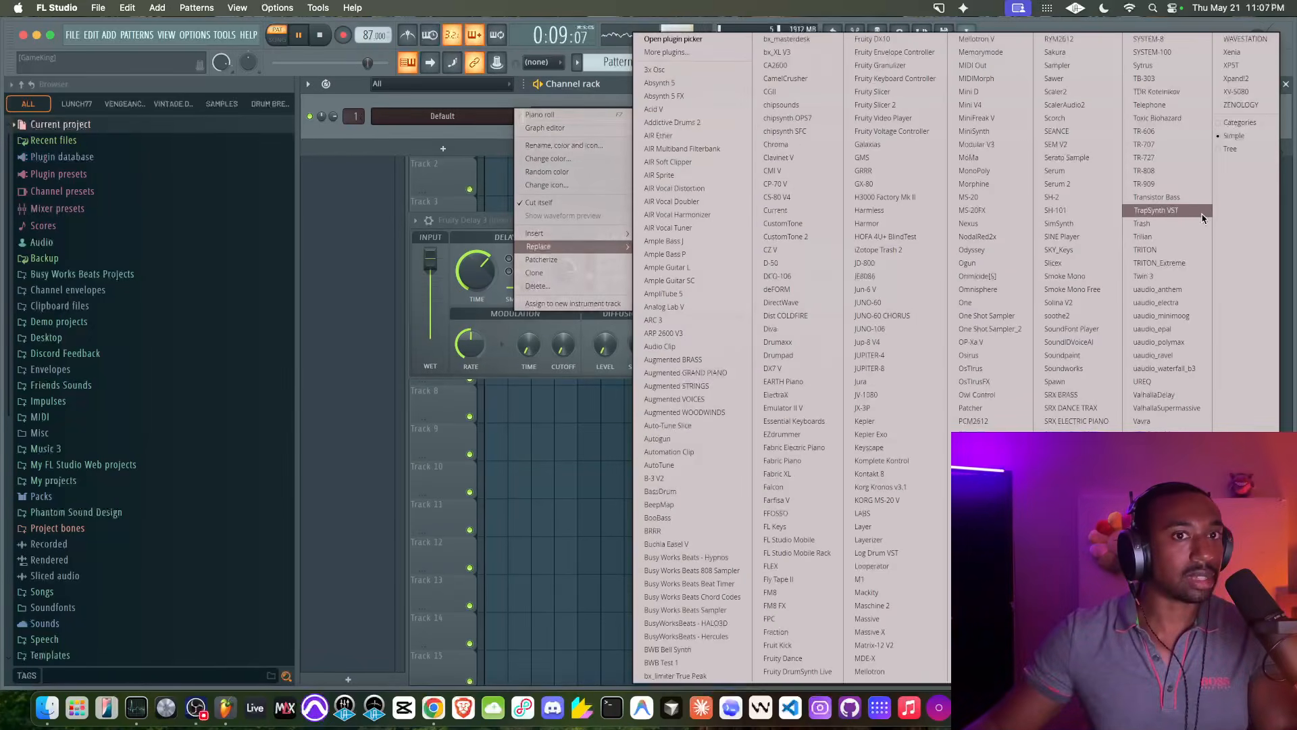
left_click(1155, 117)
left_click(719, 255)
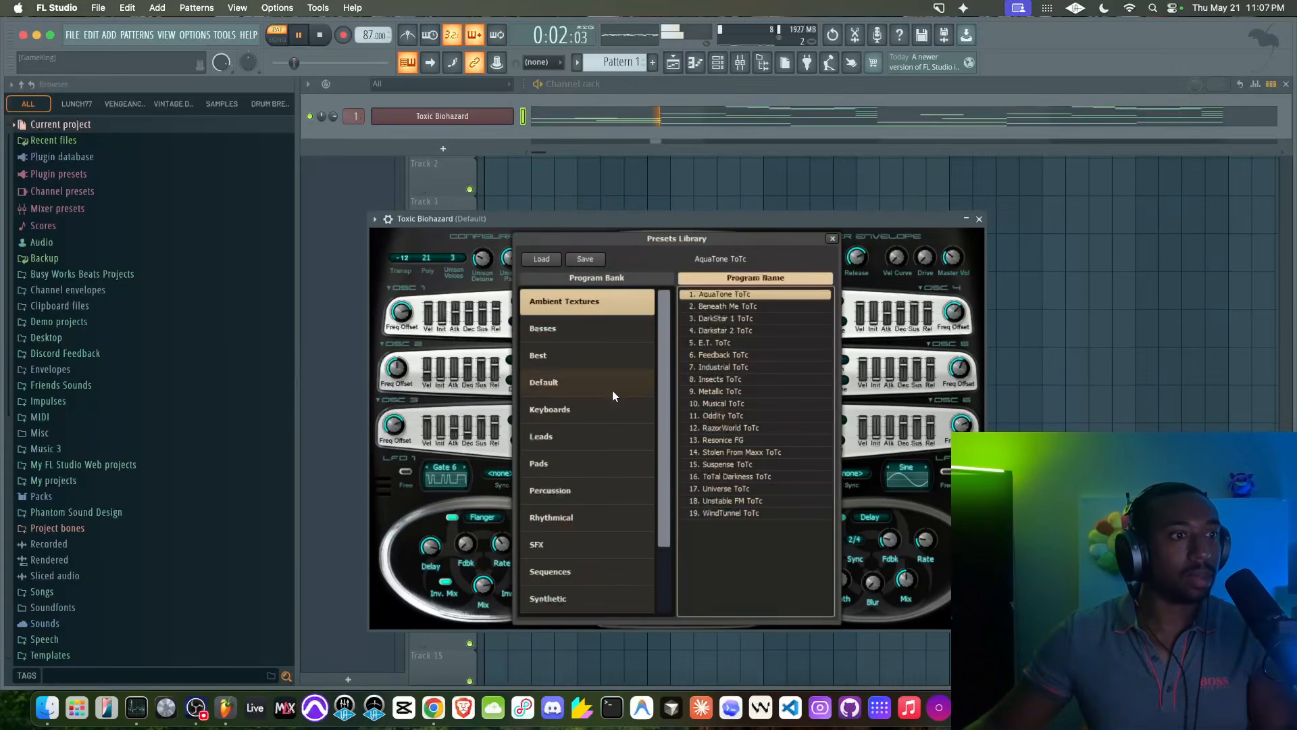
left_click(594, 383)
left_click(711, 295)
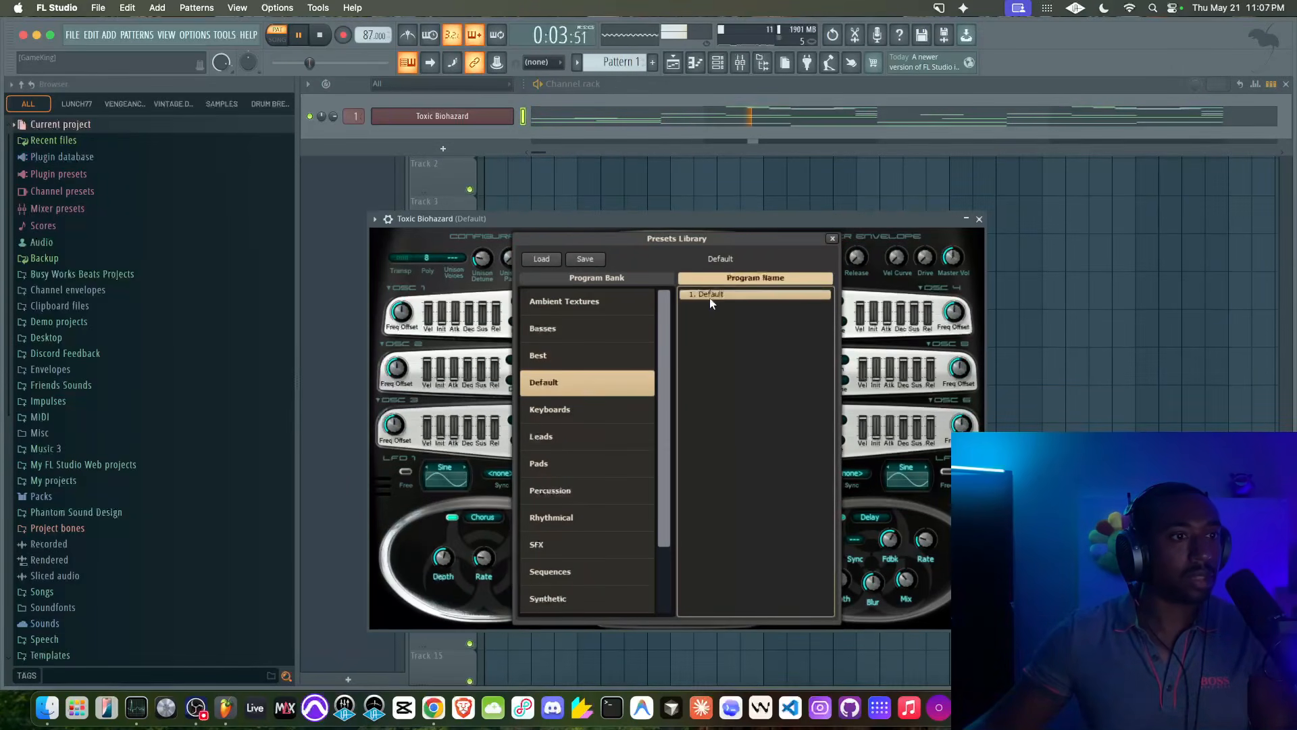
left_click(832, 239)
left_click_drag(773, 223, 774, 193)
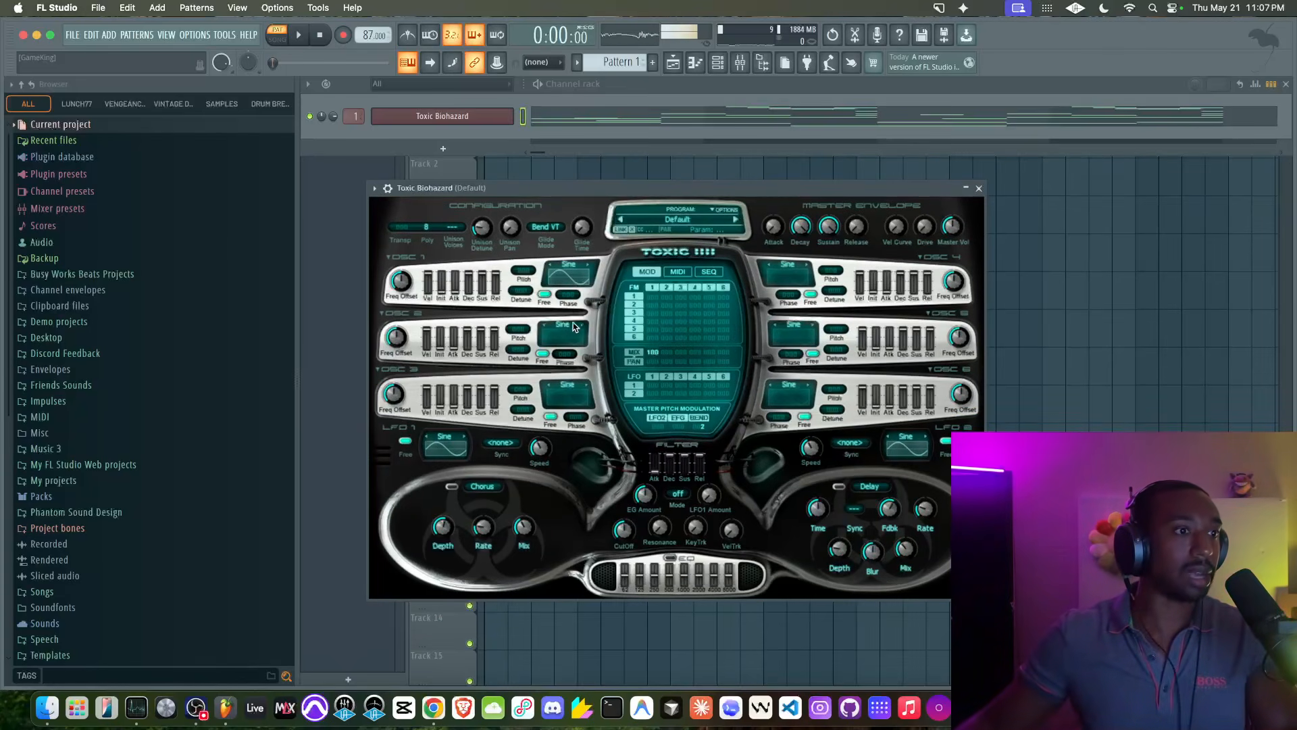
- Play the pattern, apply FM between oscillators 1 and 2, and set their mix to 100 and panning to -50 and 50
key("space")
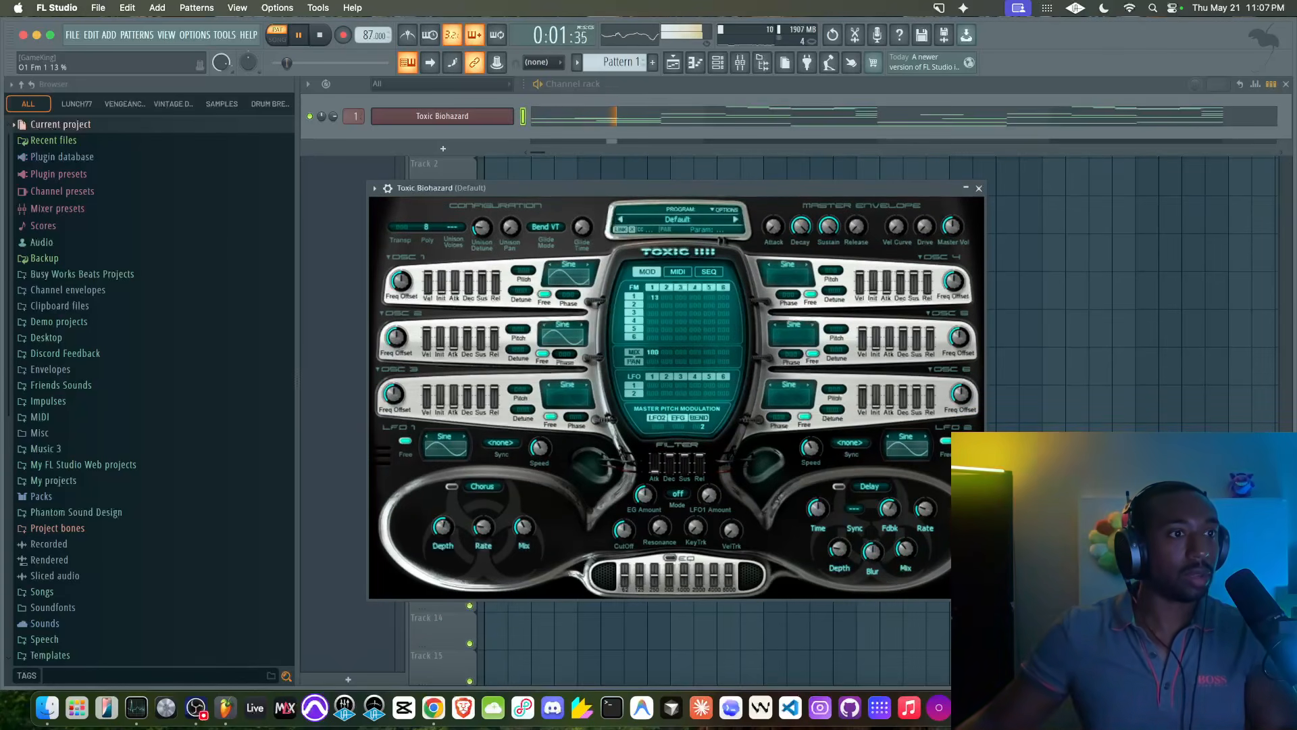
left_click_drag(654, 305, 654, 297)
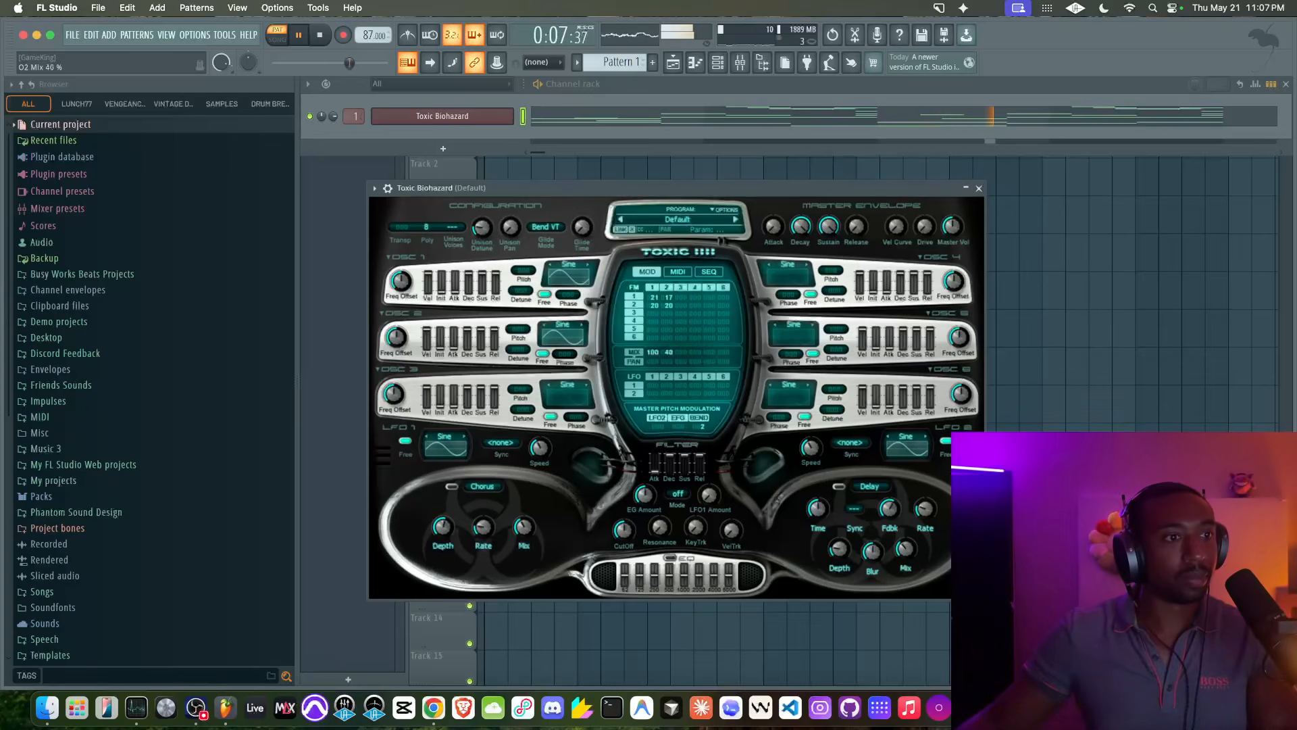
left_click_drag(667, 360, 649, 373)
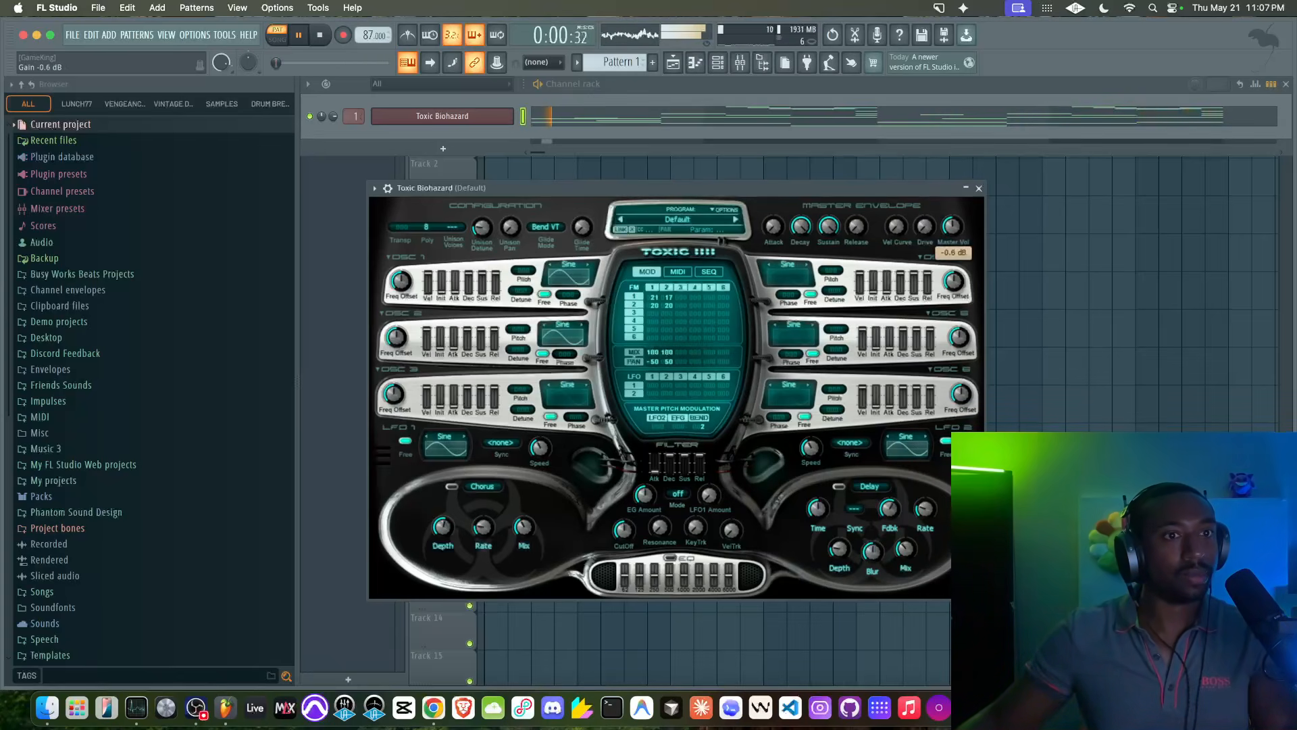
- Set Toxic Biohazard's master gain to -6.7 dB and adjust oscillator 2's attack
left_click_drag(951, 226, 951, 233)
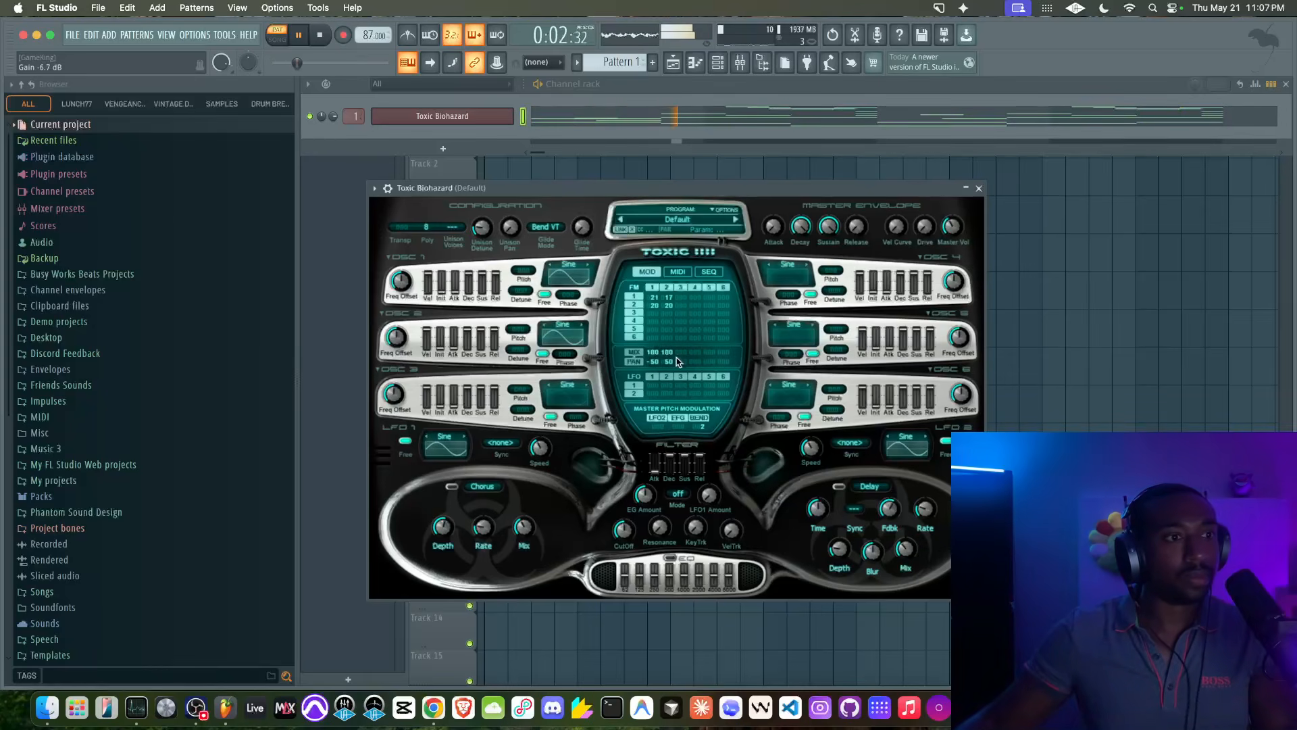
left_click_drag(454, 351, 453, 346)
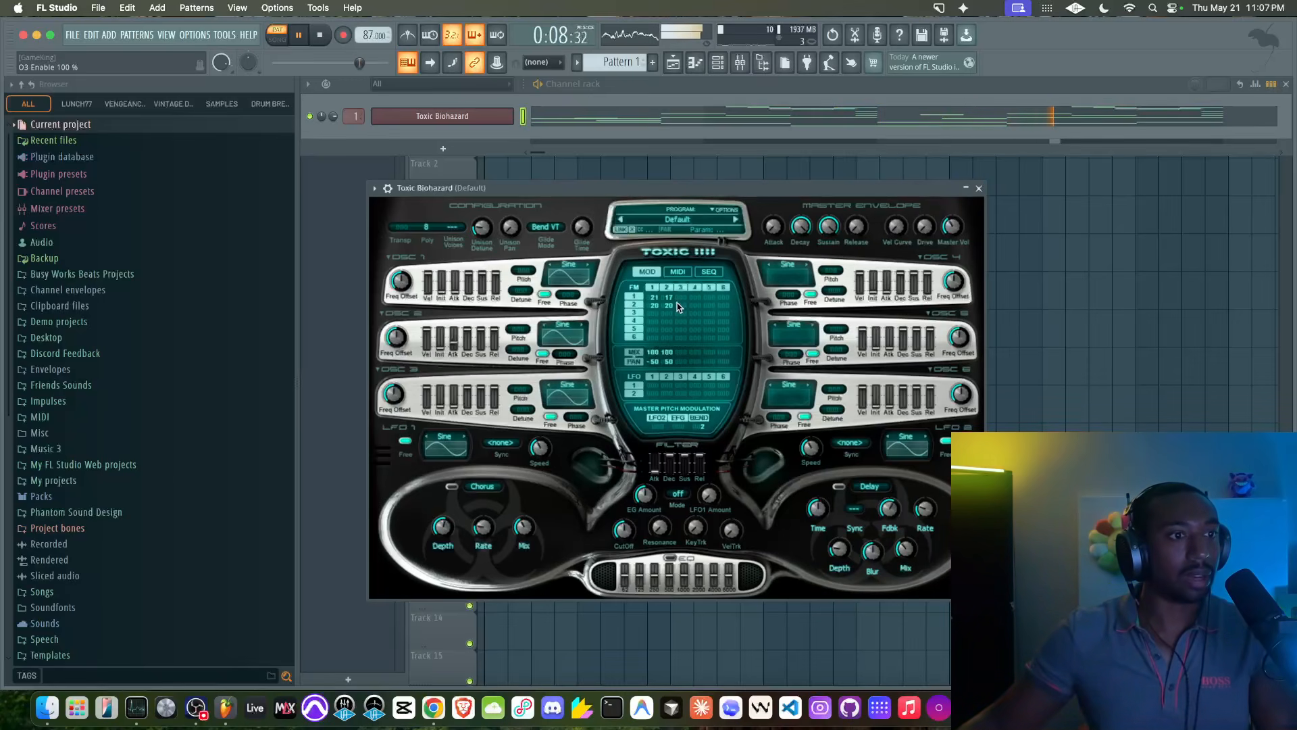
- Enable oscillator 3 and set its FM amounts on oscillators 1 and 2 to 28%, coarse pitch to 12 and decay to 1.413 s
left_click_drag(684, 305, 684, 297)
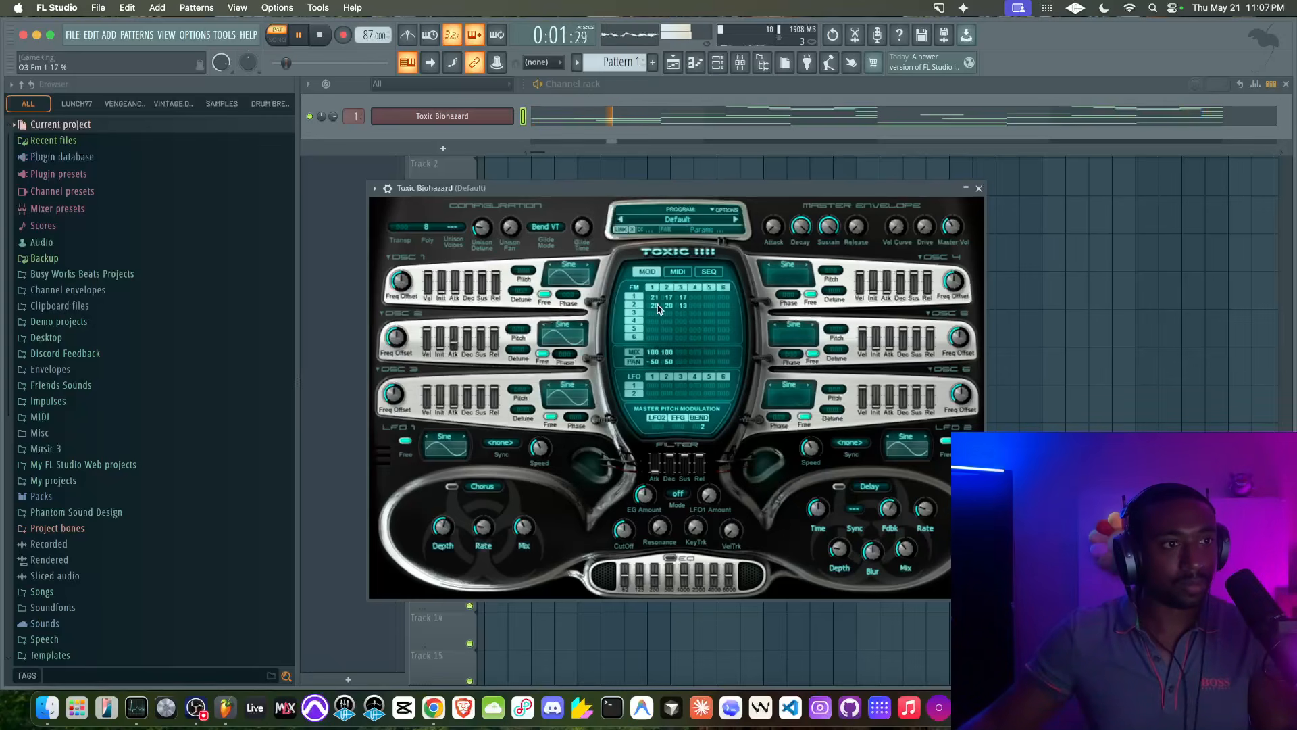
left_click_drag(685, 297, 685, 292)
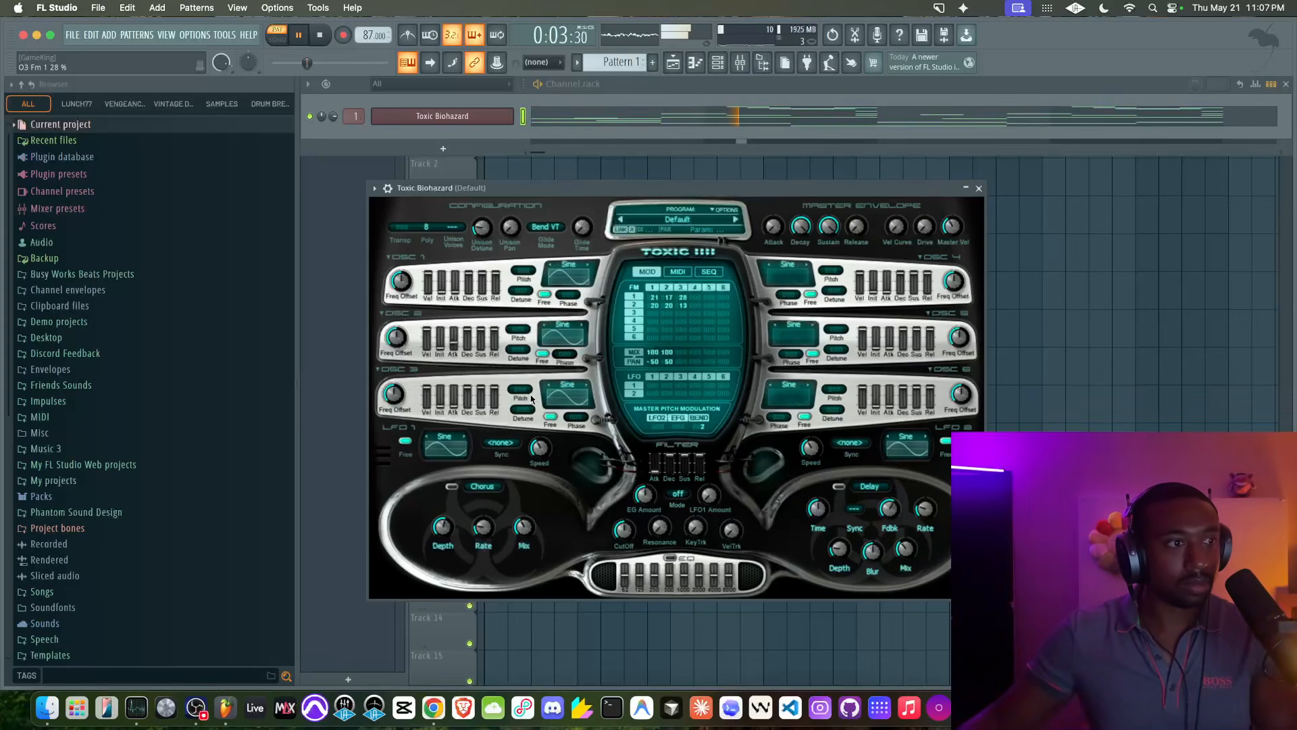
left_click_drag(519, 389, 520, 388)
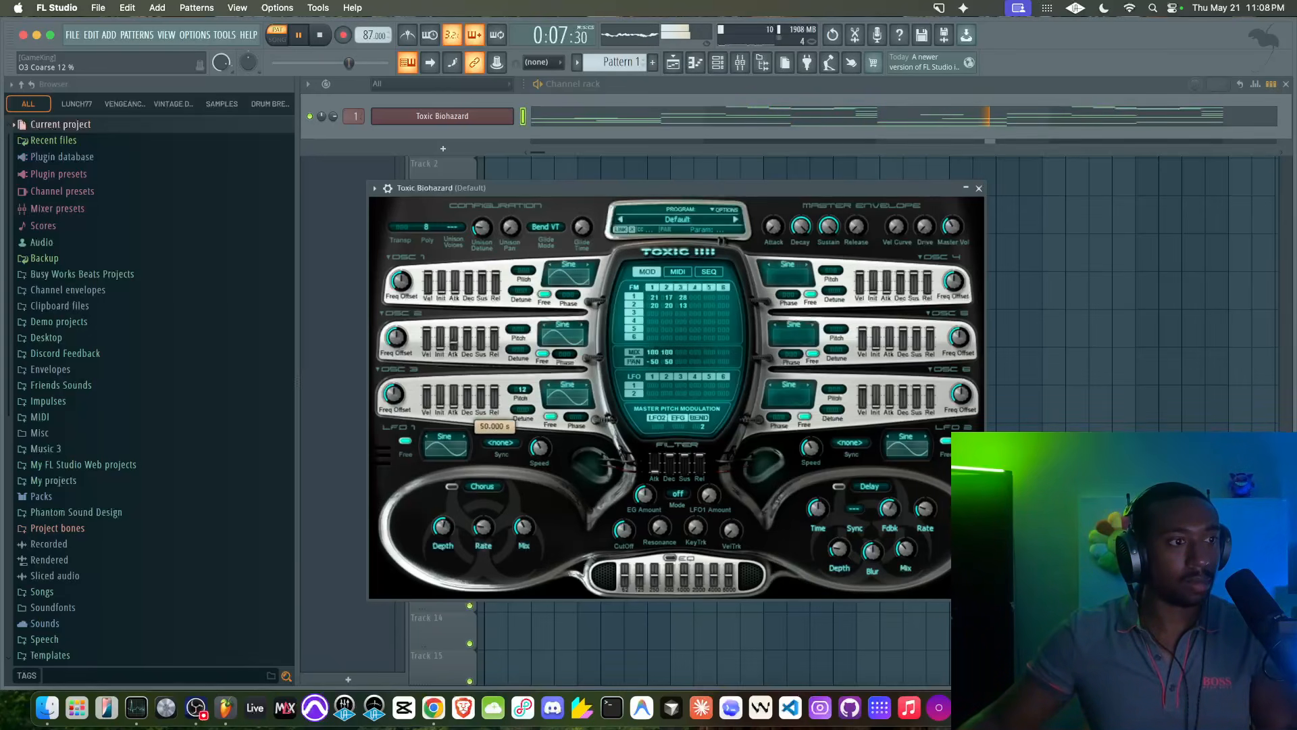
left_click_drag(480, 399, 467, 400)
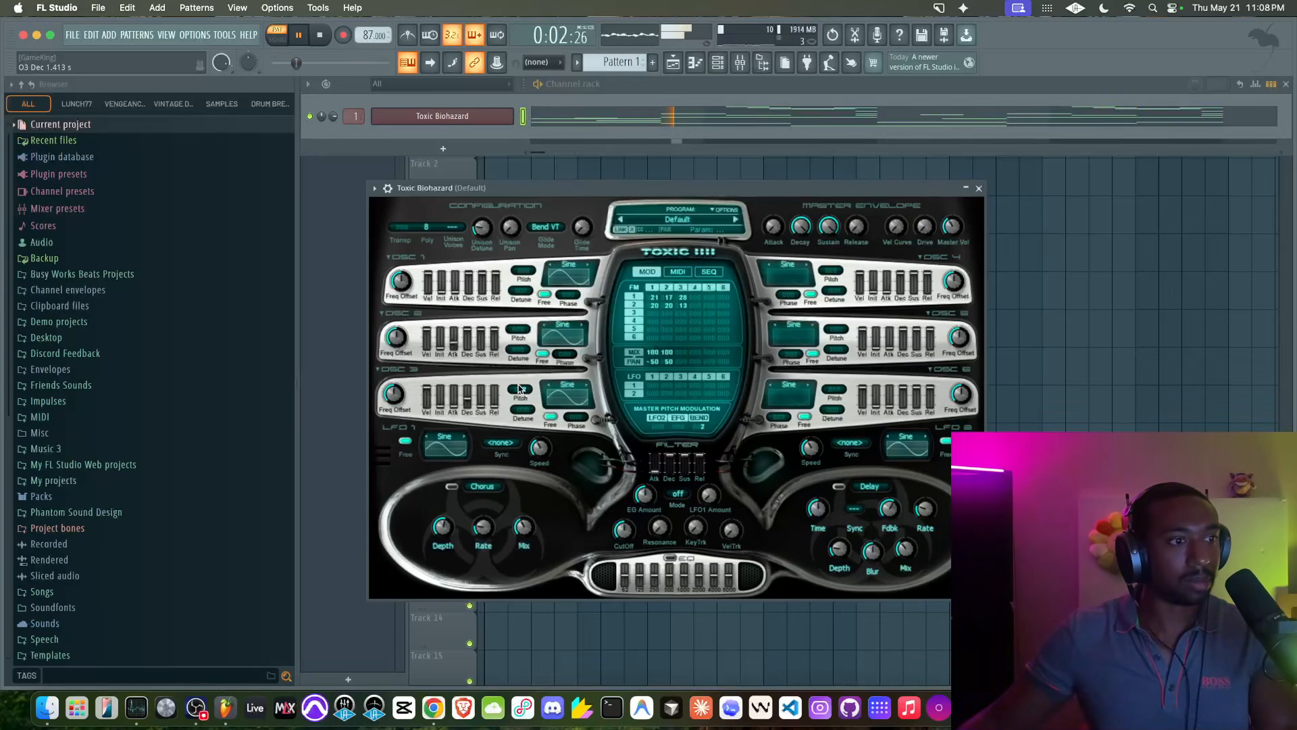
left_click_drag(682, 305, 683, 290)
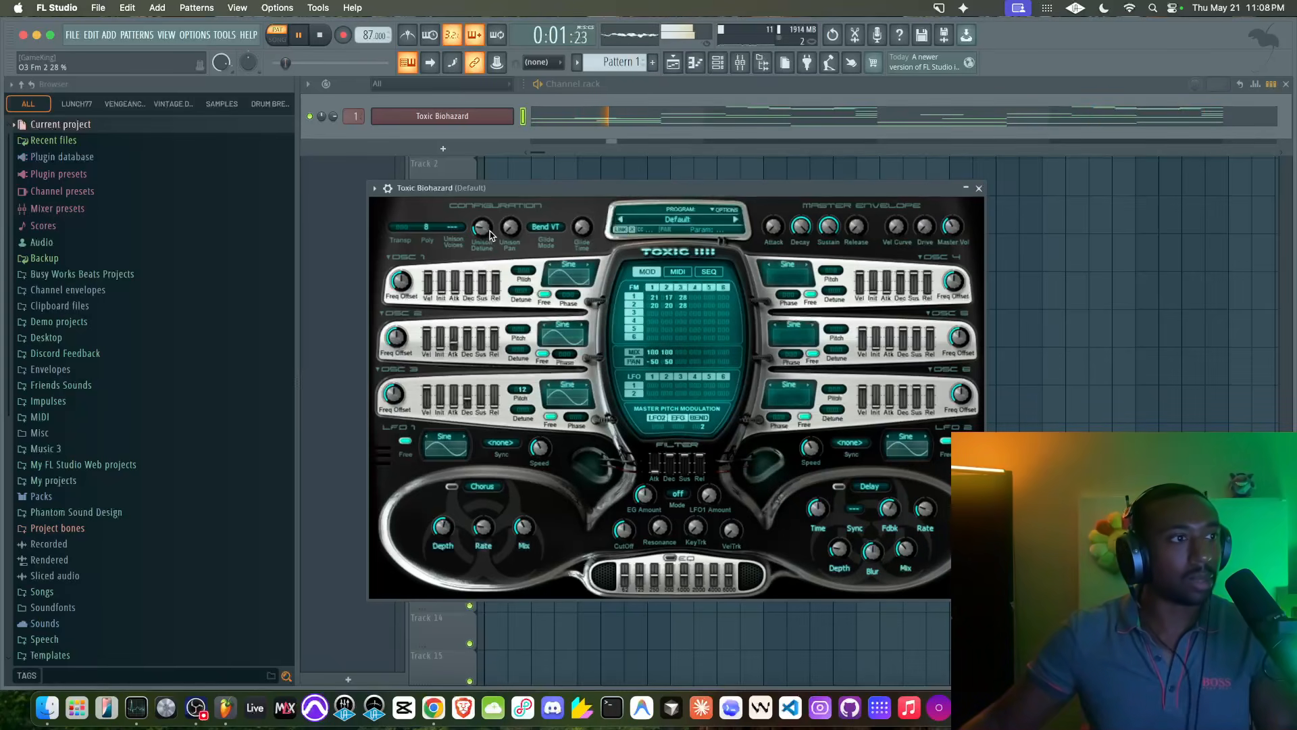
- Set Toxic Biohazard to 2 unison voices, widen the unison pan and set unison detune to 23%
left_click(456, 231)
left_click(478, 224)
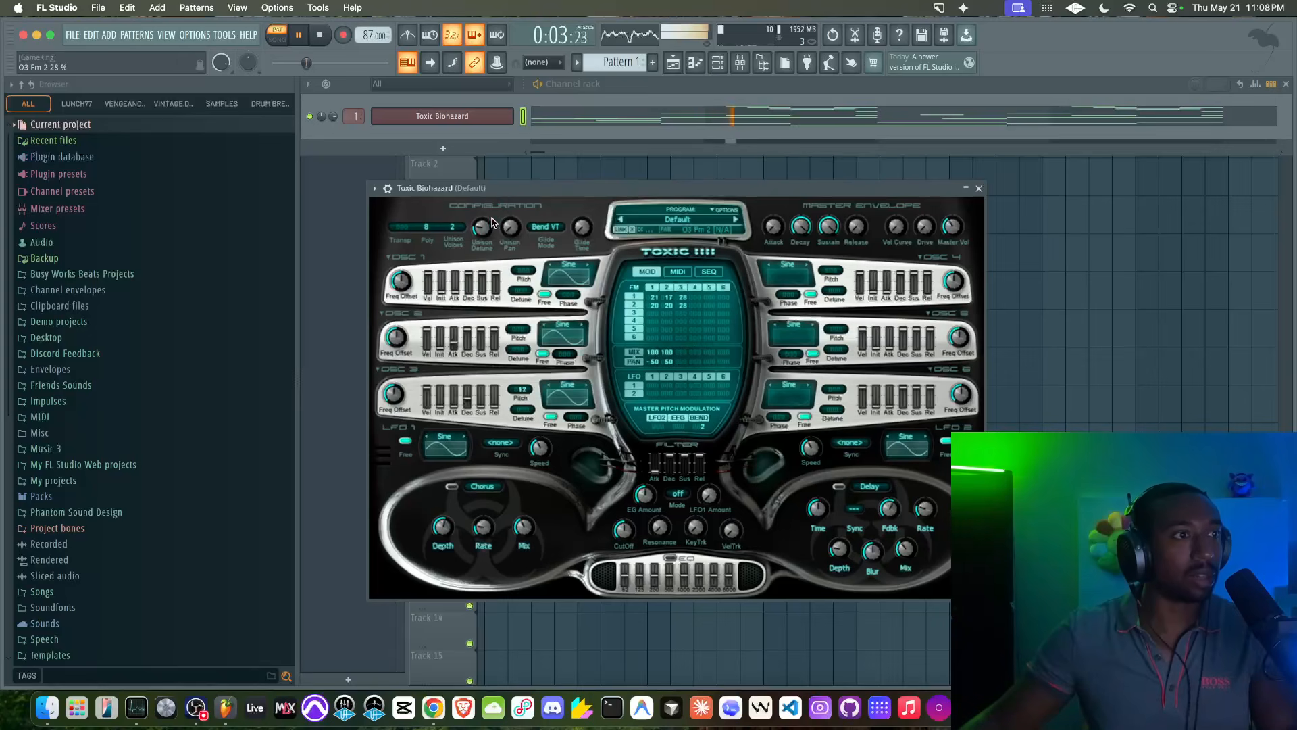
left_click_drag(510, 228, 510, 202)
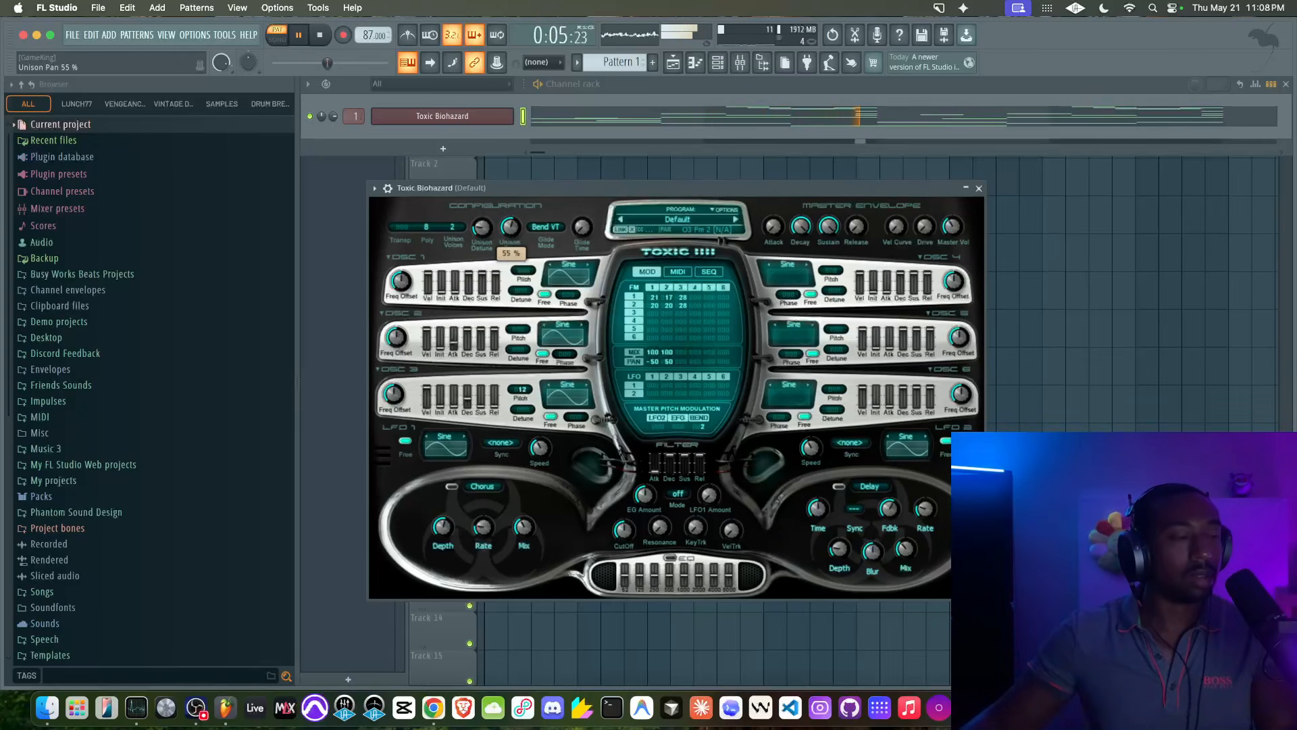
scroll(512, 231, "up", 2)
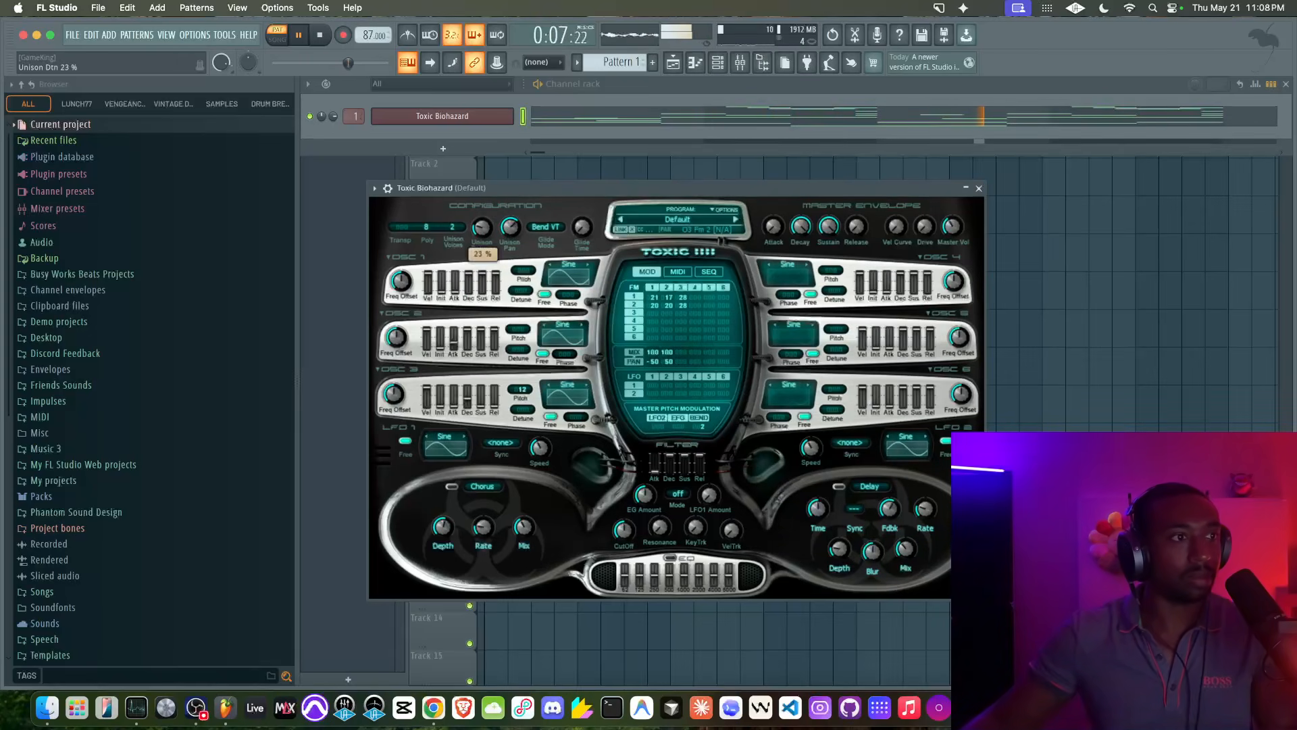
- Close the Toxic Biohazard and Fruity Delay 3 windows and reopen the mixer
left_click(979, 189)
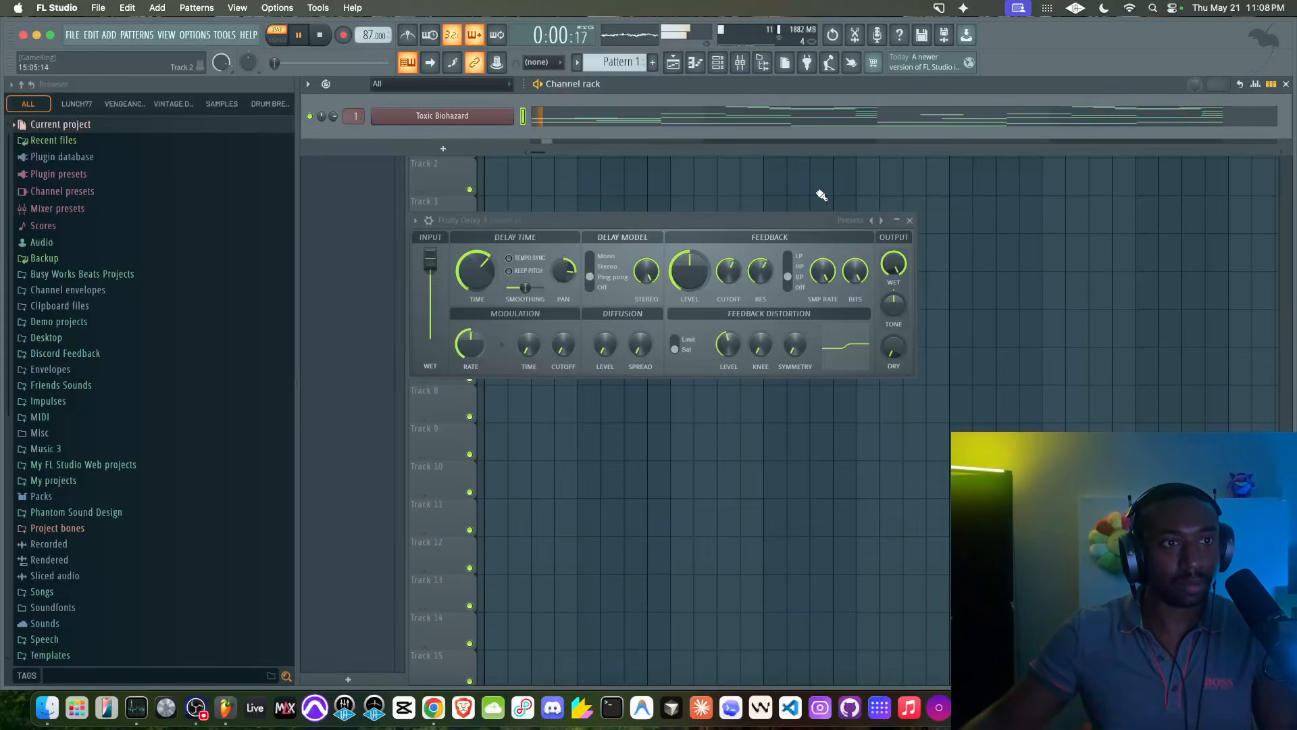
left_click(910, 222)
left_click(743, 62)
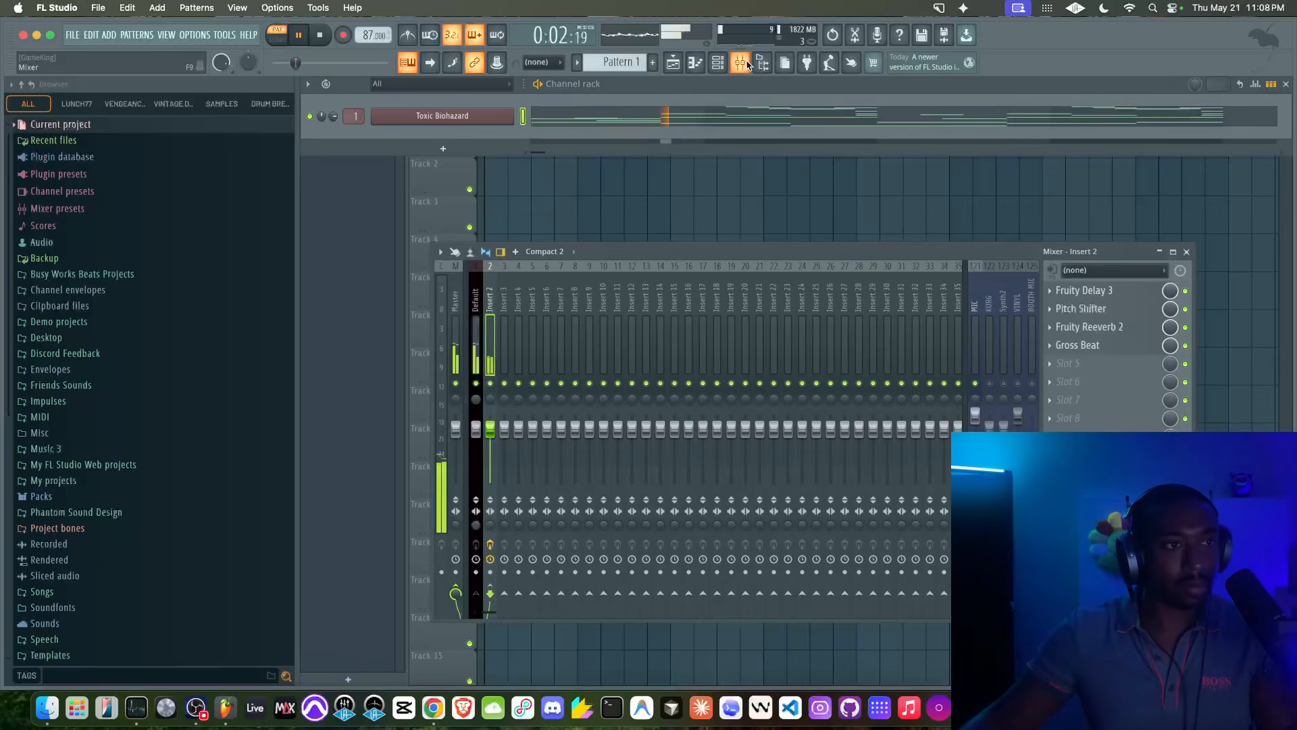
left_click(1101, 369)
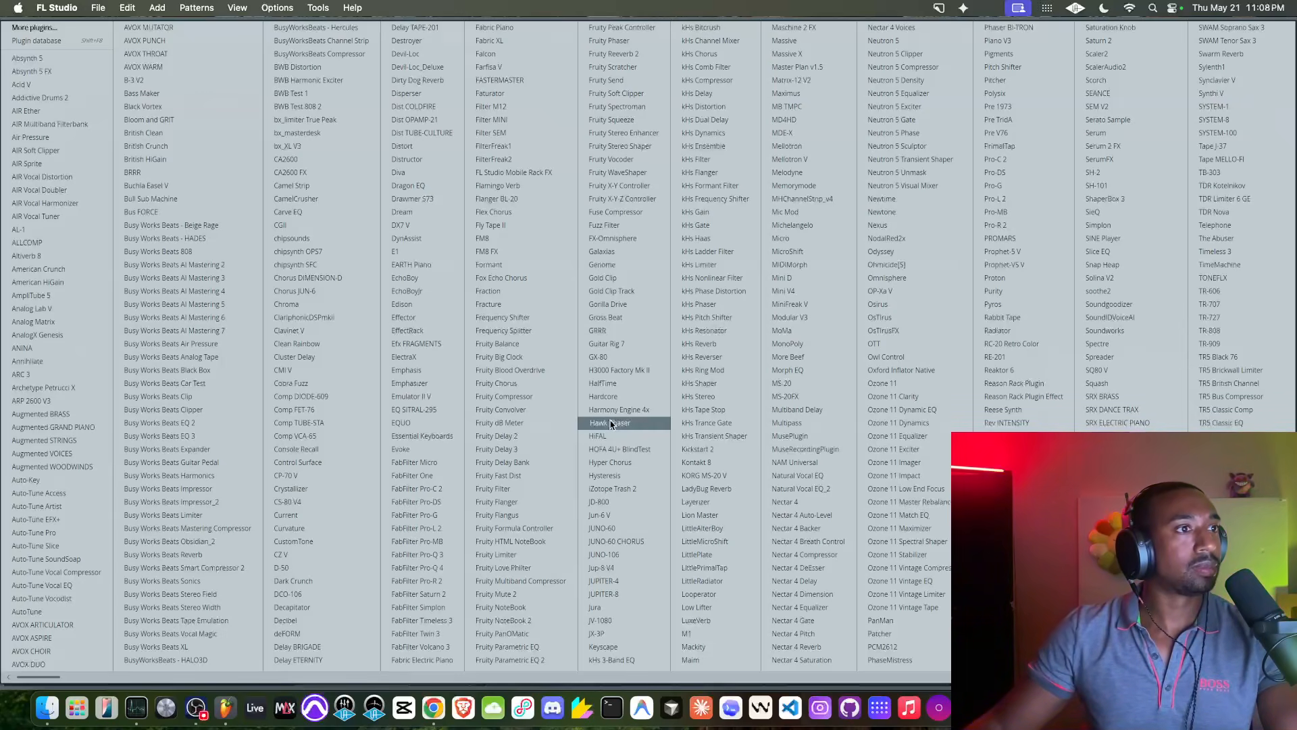
key("Escape")
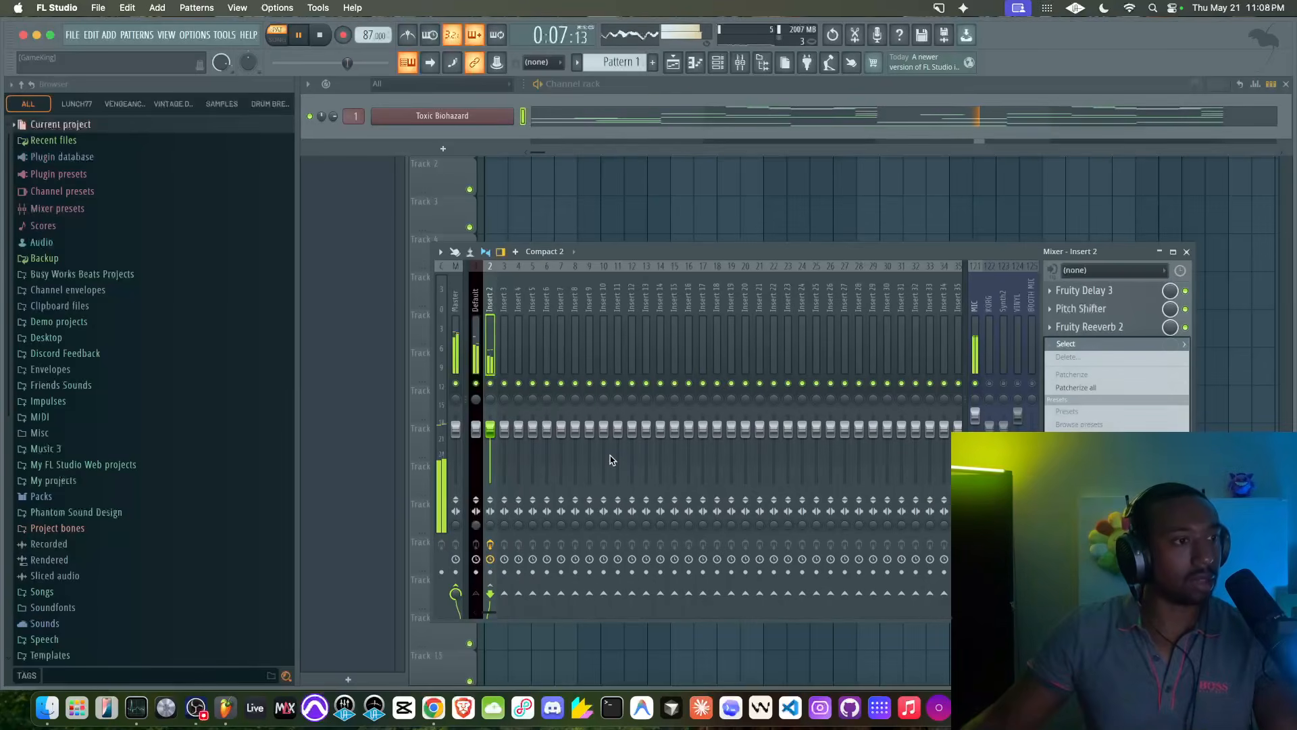
key("Escape")
- Close the mixer and channel rack, place two back-to-back Pattern 1 clips on Track 1 from bar 1, and play in song mode
right_click(678, 174)
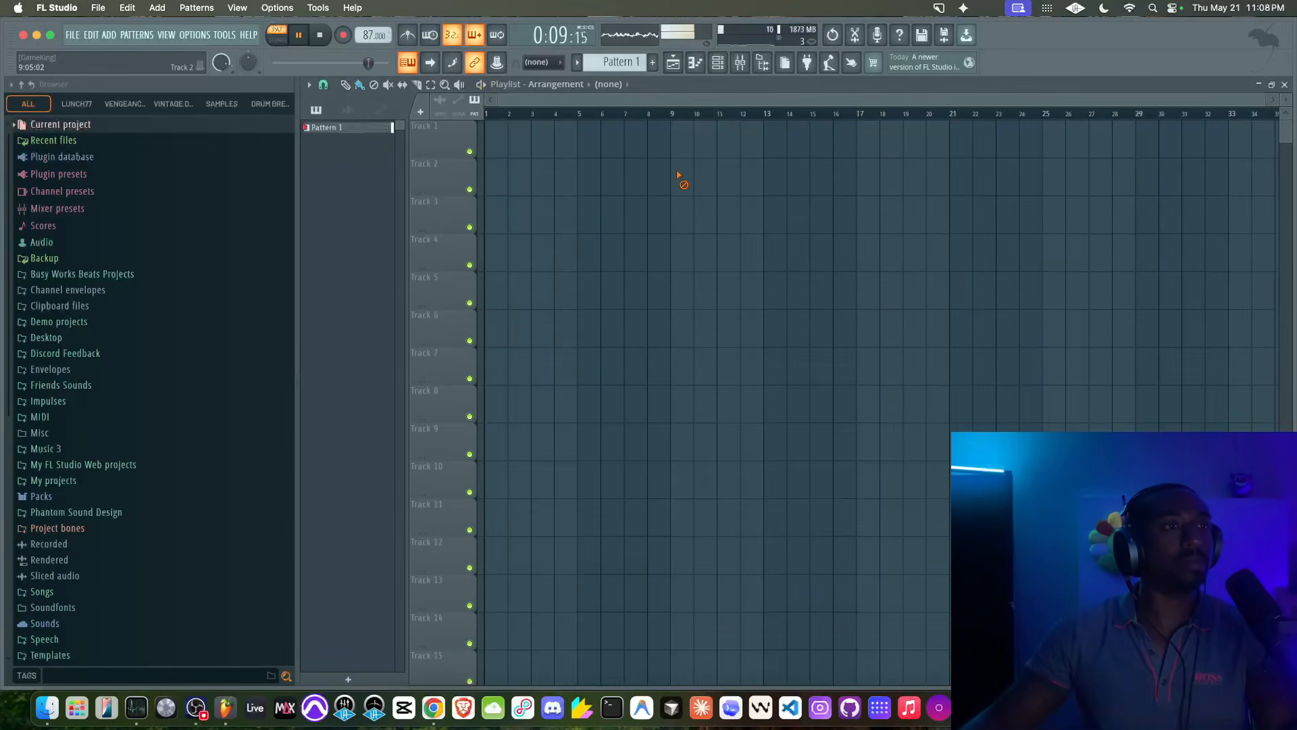
key("space")
left_click(487, 135)
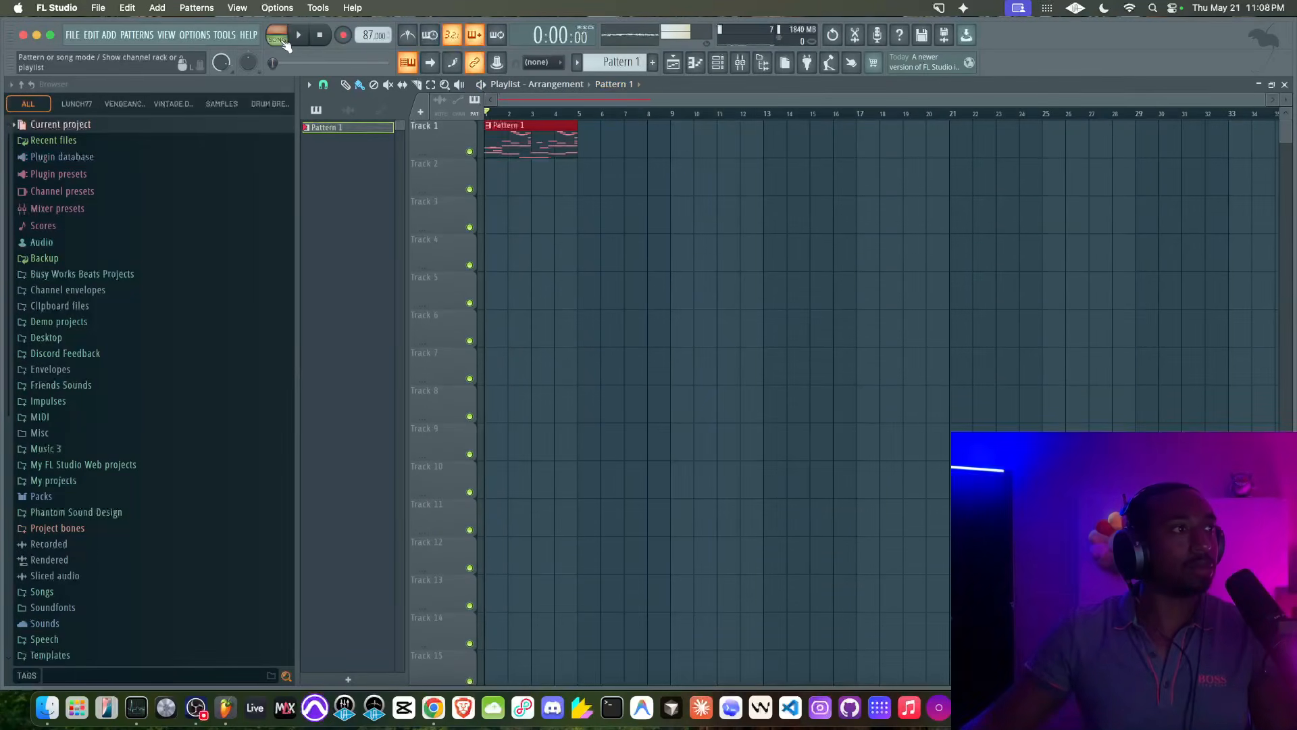
left_click(594, 135)
key("space")
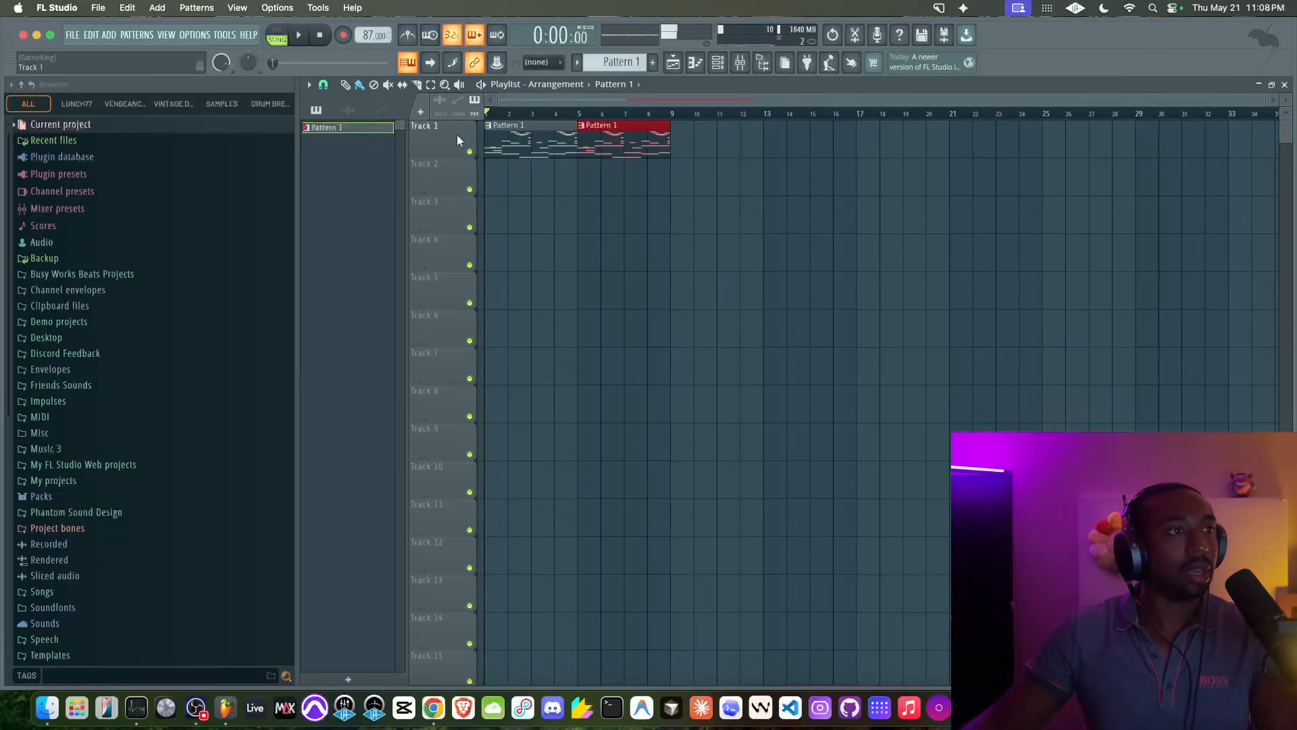
- Consolidate Track 1's pattern clips into a 32Bit float stereo WAV audio clip with 512-point sinc resampling
right_click(460, 136)
mouse_move(520, 367)
left_click(581, 369)
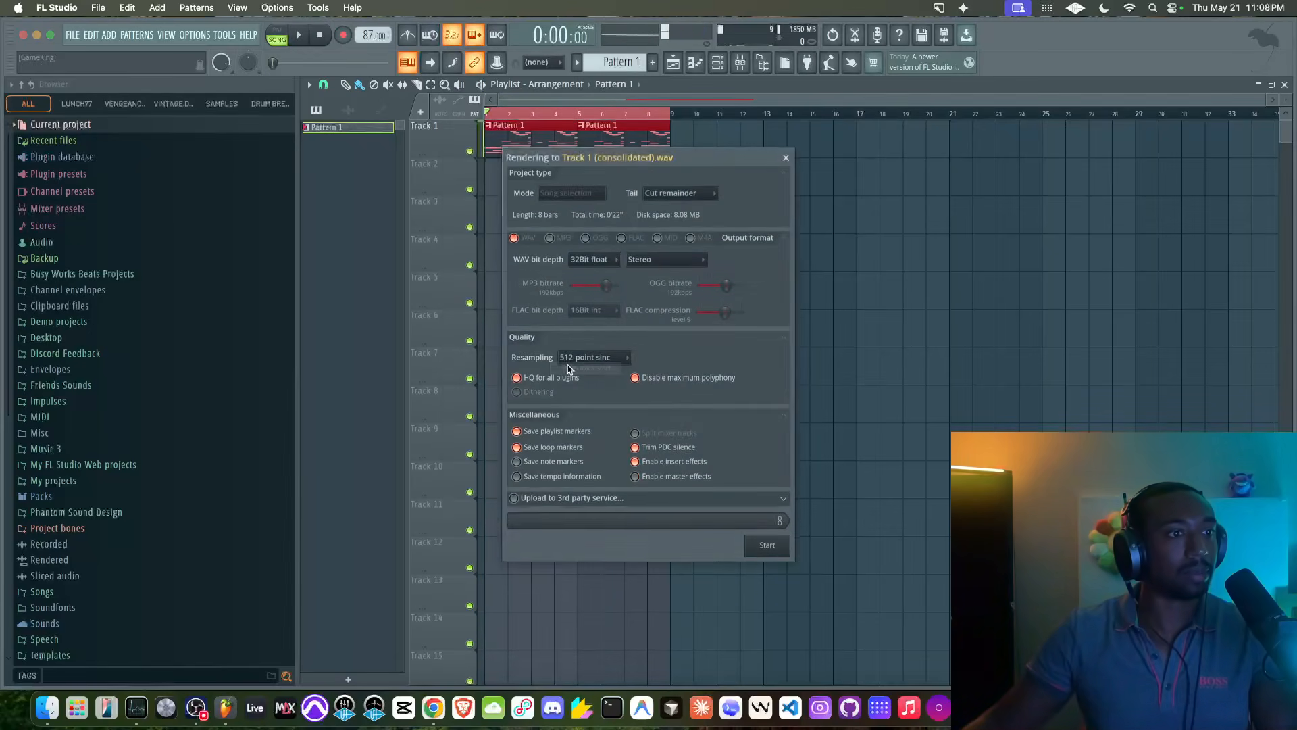
left_click(767, 543)
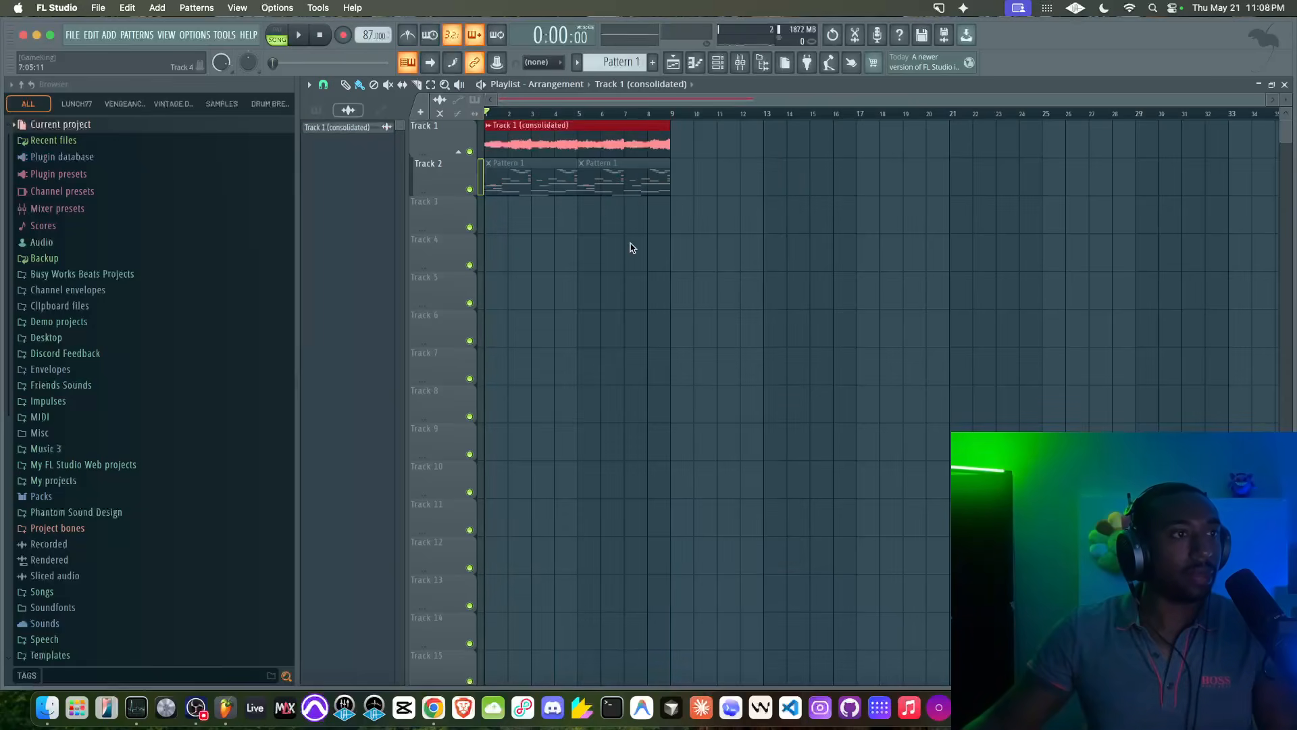
- Copy the consolidated audio clip from Track 1 to Track 3 and make the copy unique
left_click_drag(561, 133, 560, 209)
left_click(488, 201)
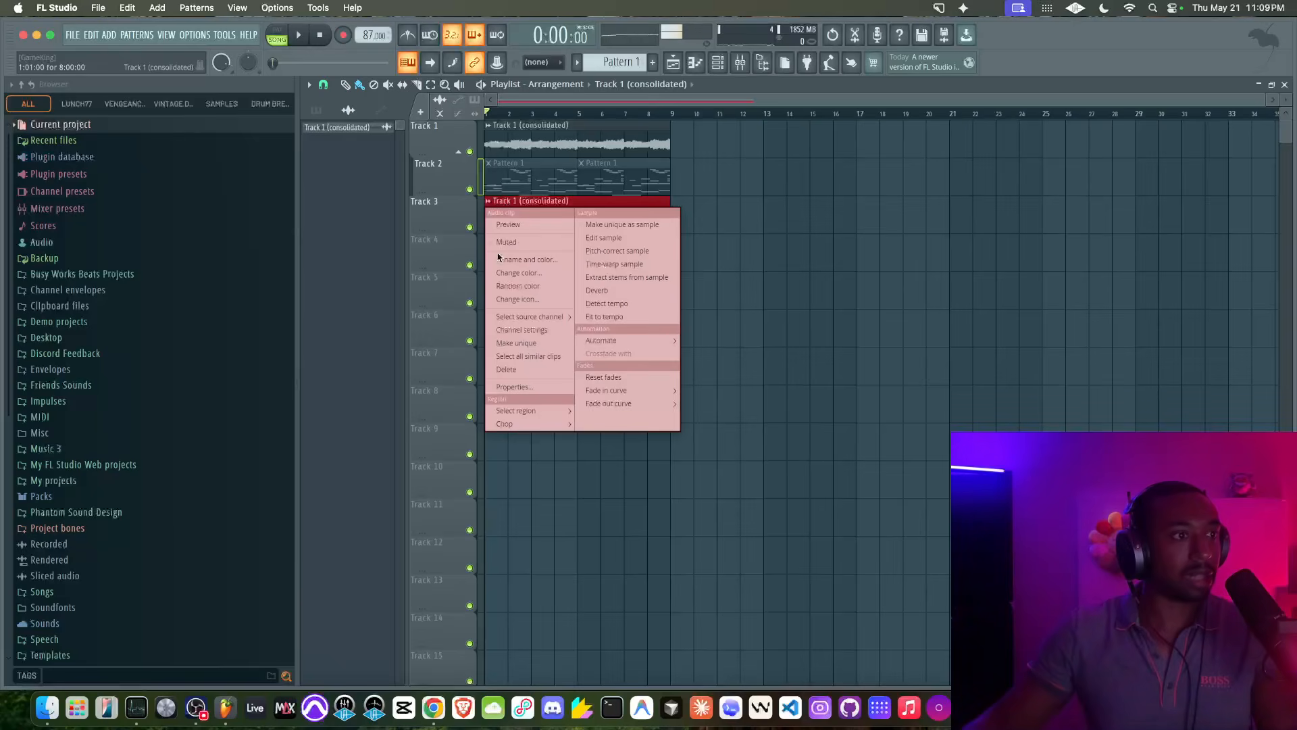
left_click(516, 343)
- Blur the Track 3 clip's sample in Edison and place the blurred audio on Track 4 from bar 1 instead of the copy
double_click(524, 215)
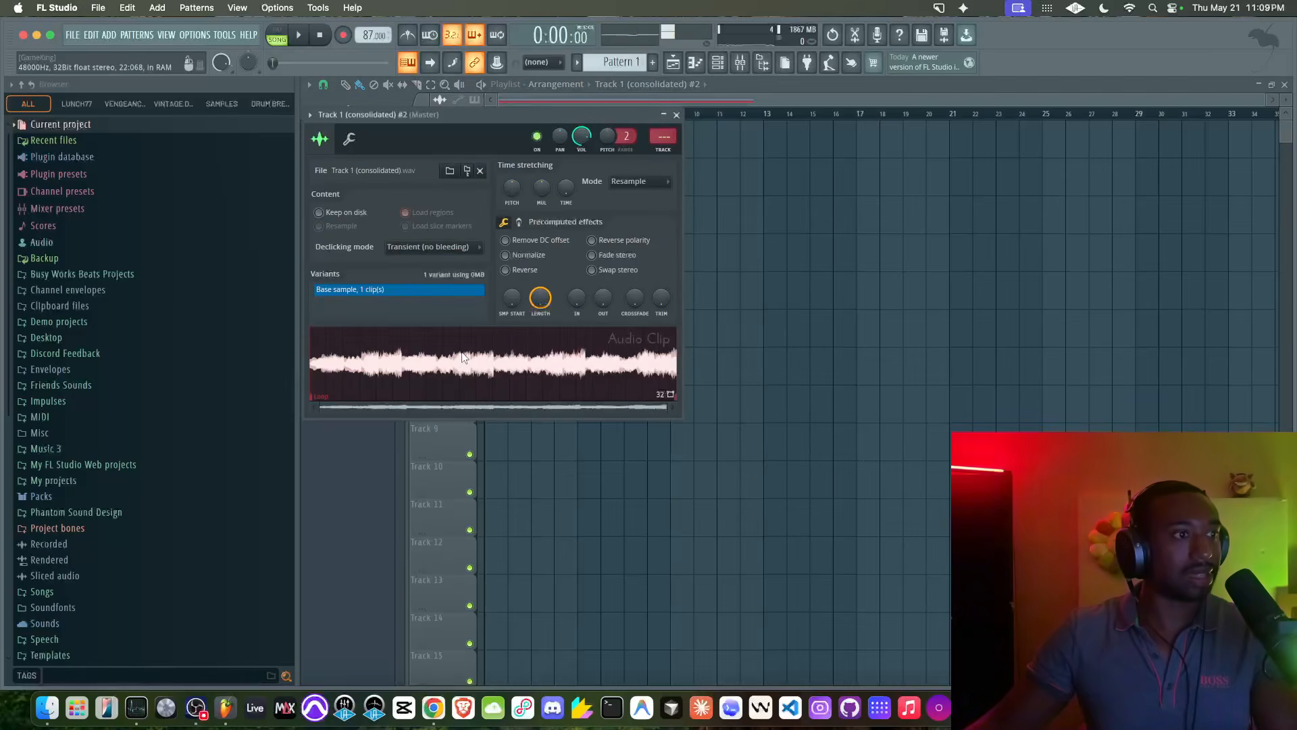
right_click(463, 358)
left_click(522, 432)
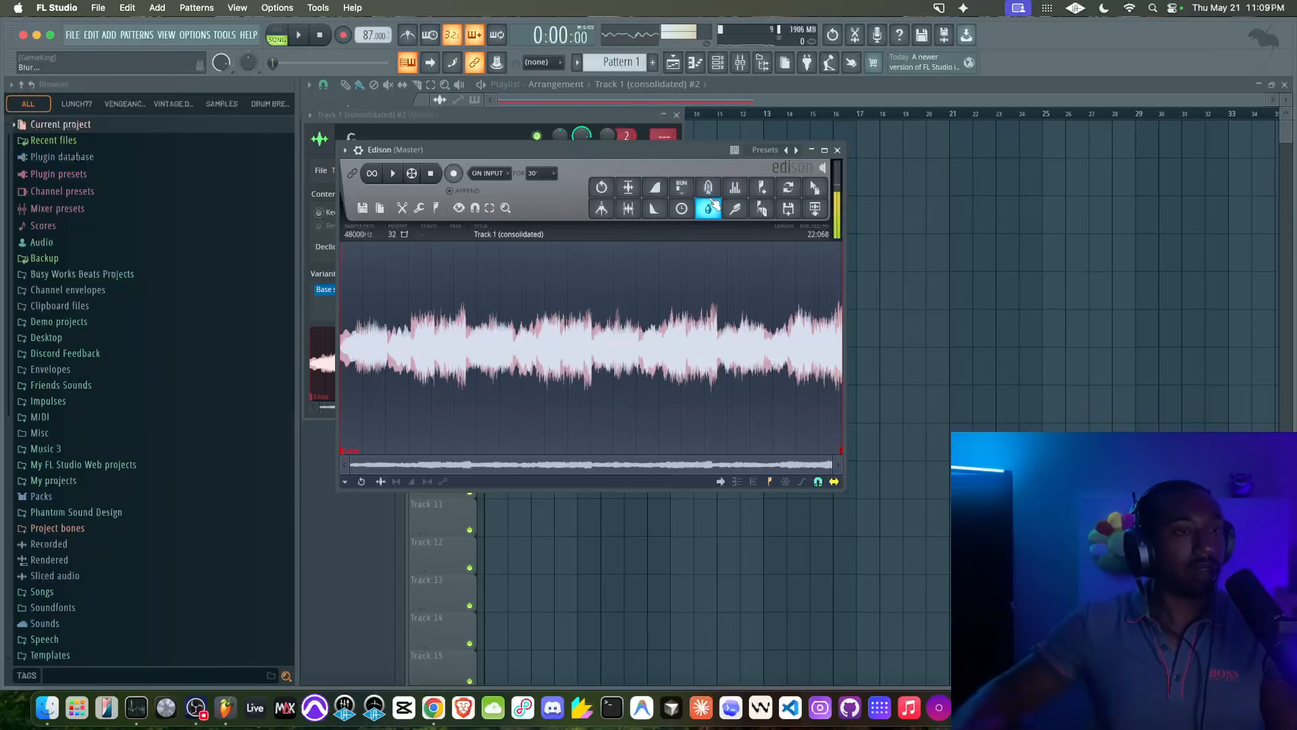
left_click(709, 202)
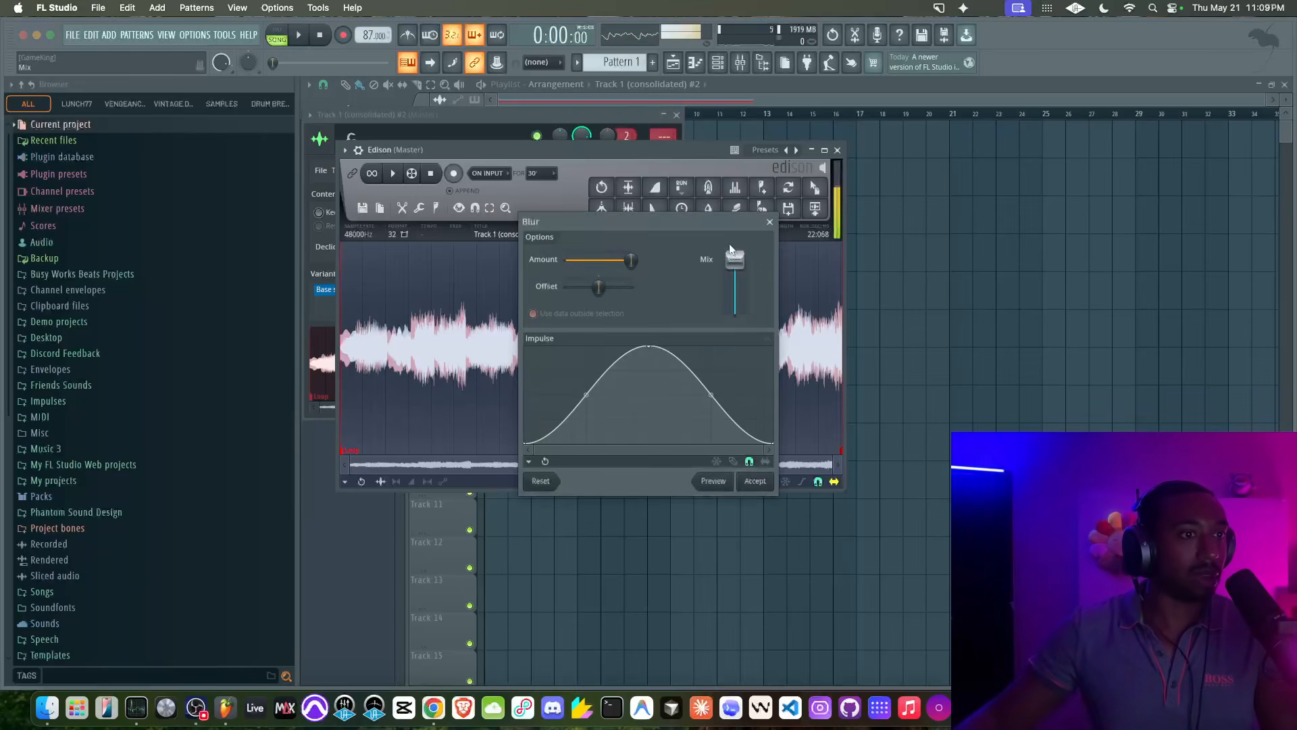
left_click(769, 479)
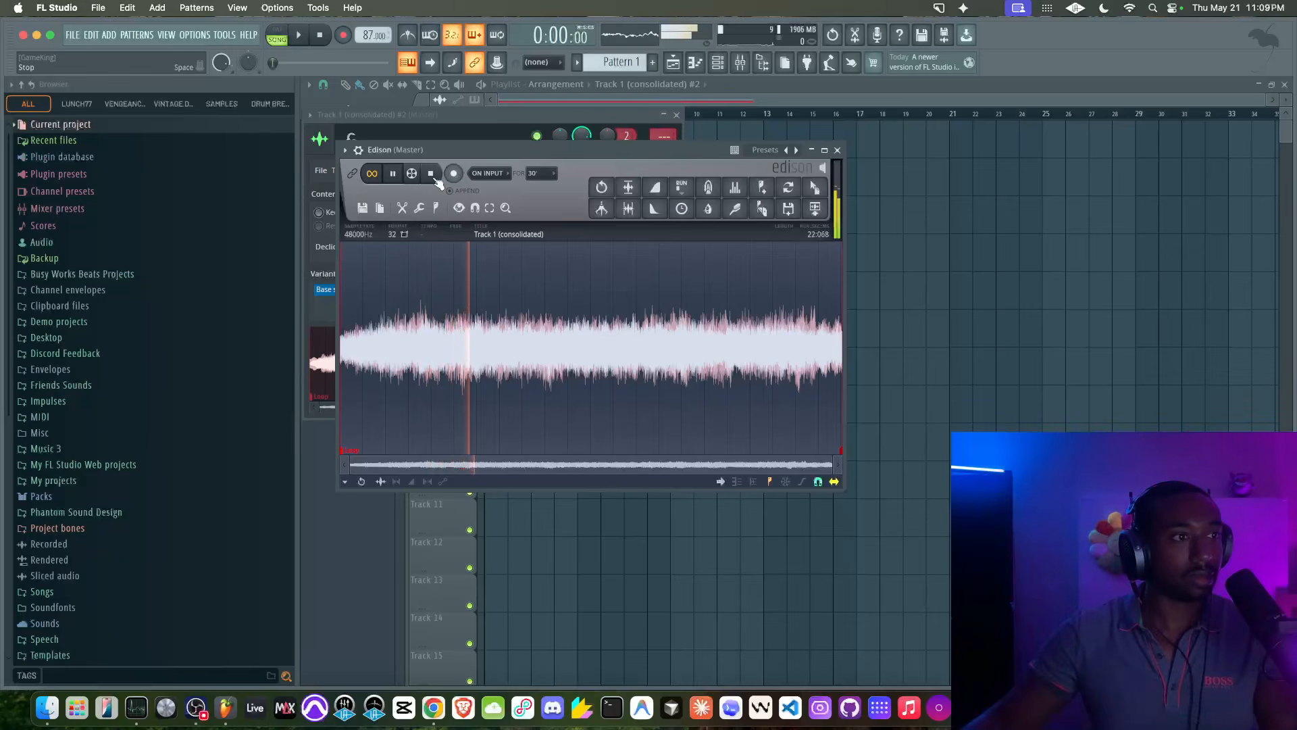
left_click(837, 150)
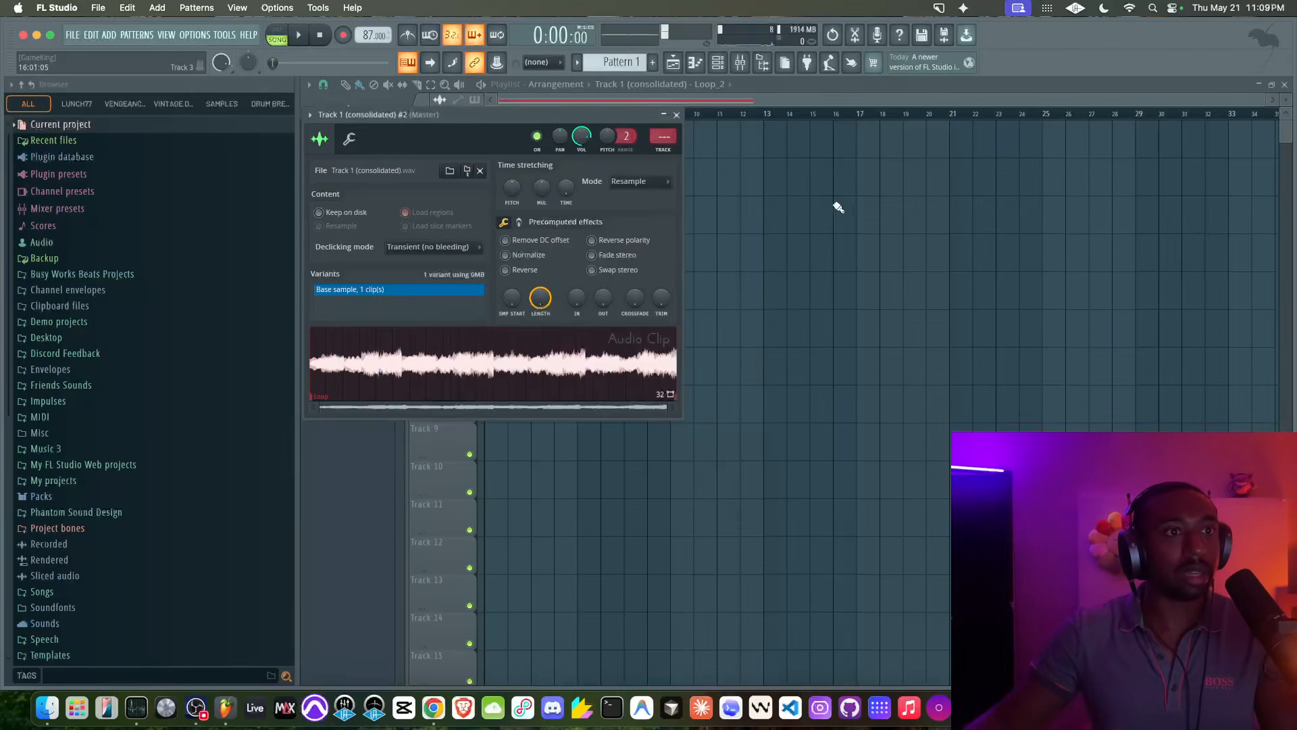
key("Escape")
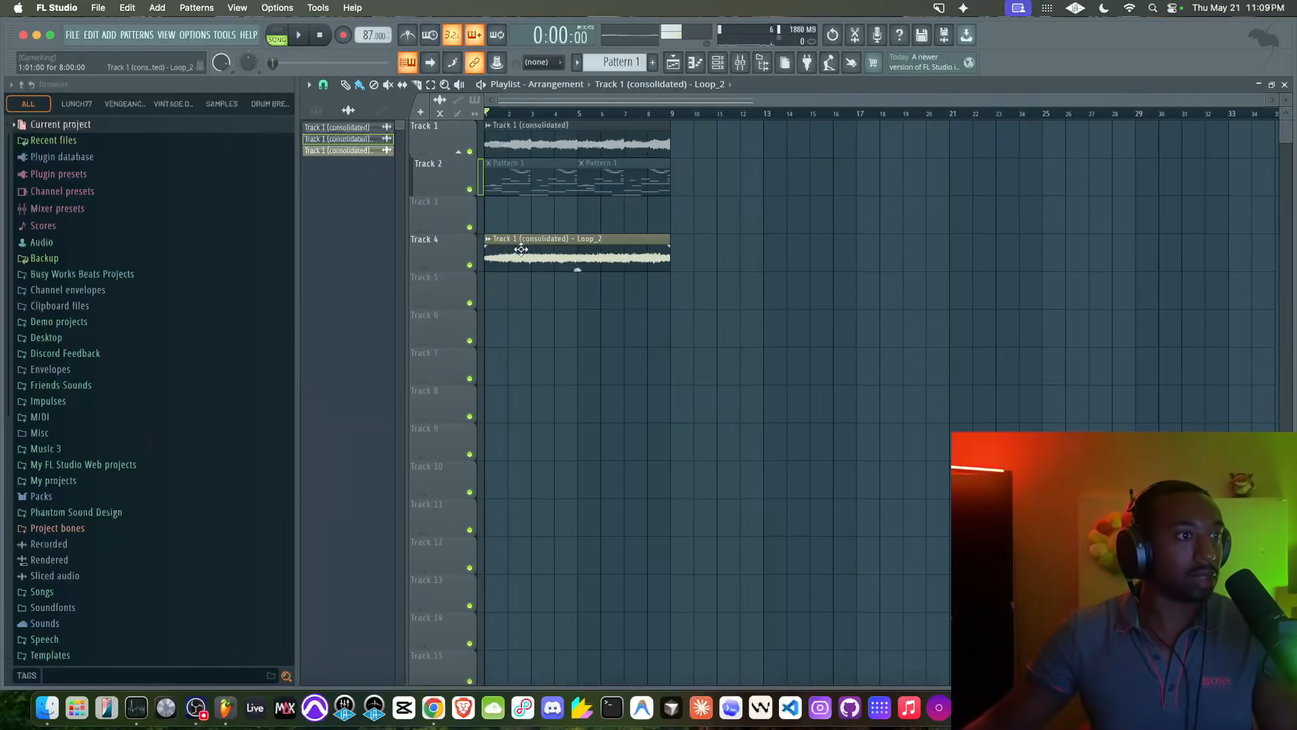
- Route the blurred Loop_2 clip to mixer track 3 and load Fruity Parametric EQ 2 in its first effect slot
double_click(514, 251)
key("ctrl+l")
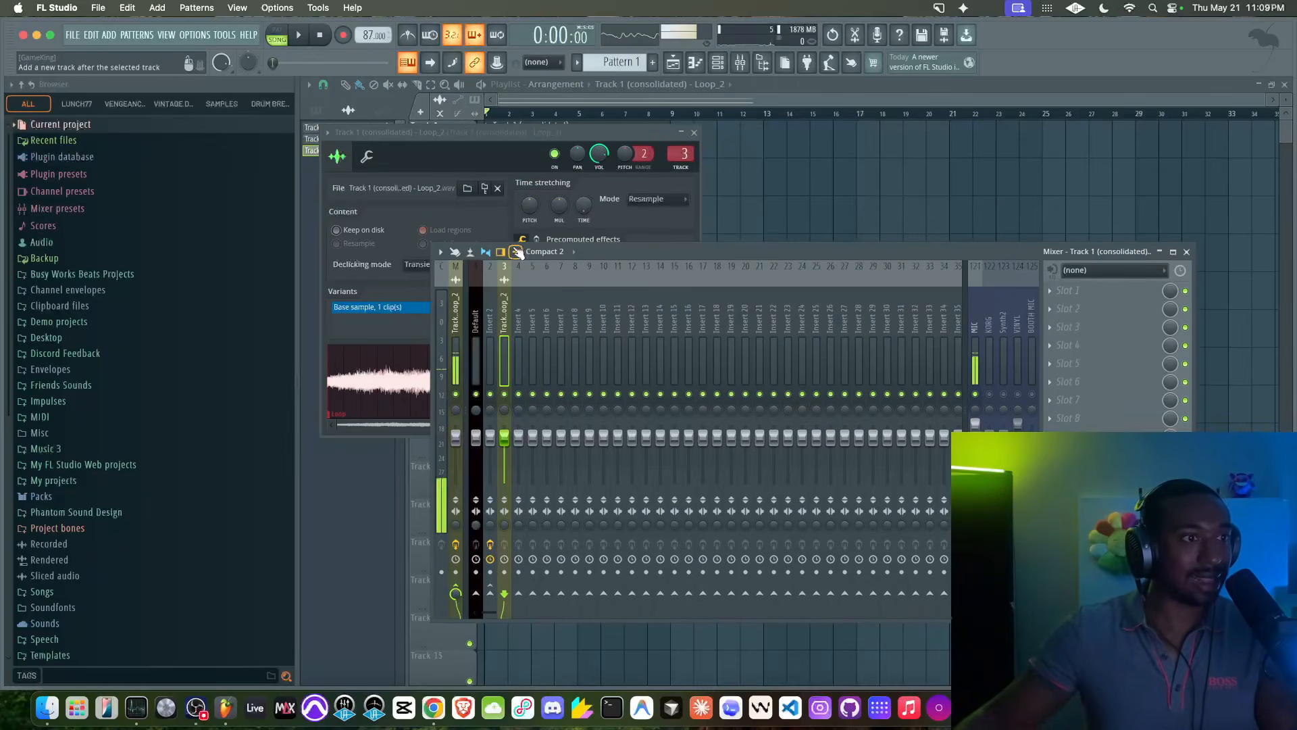
left_click(1068, 290)
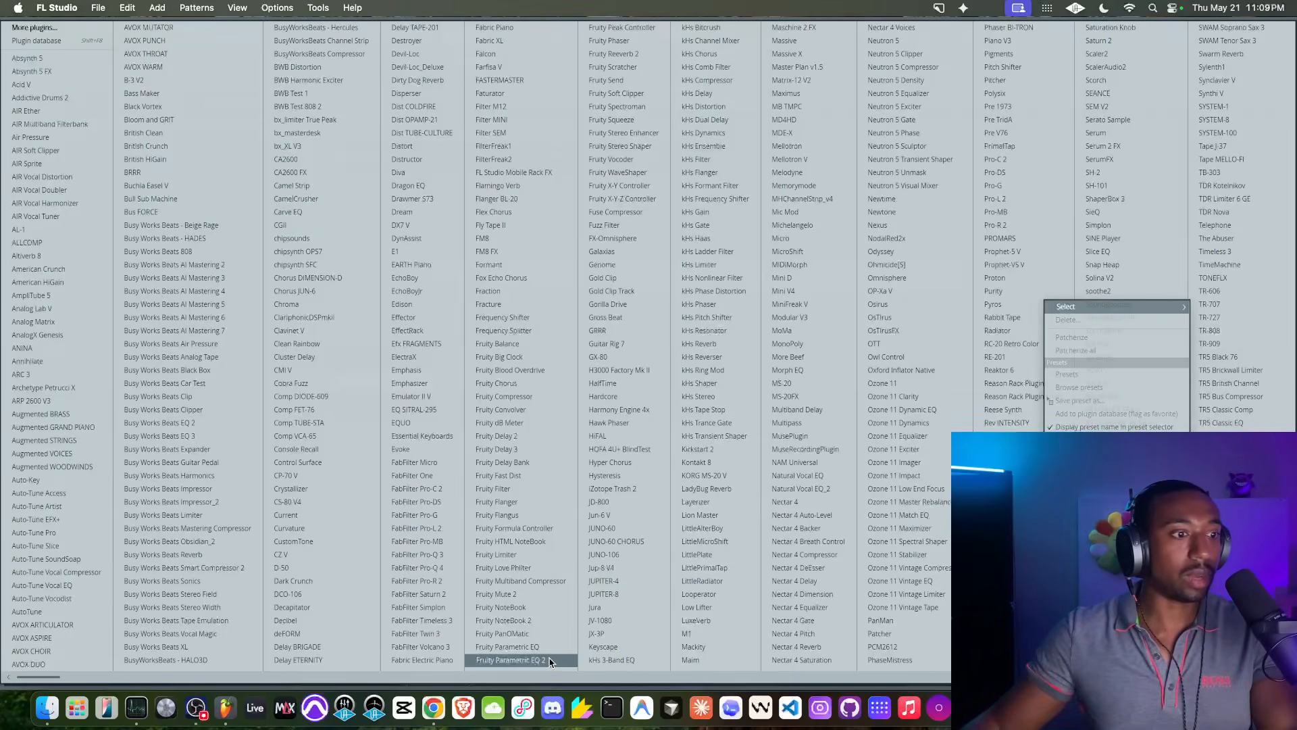
left_click(521, 660)
- Cut the lows and highs in the EQ, raise band 6, and boost band 4 to about 8.2 dB at 1096 Hz with 15% width
left_click_drag(383, 246, 408, 327)
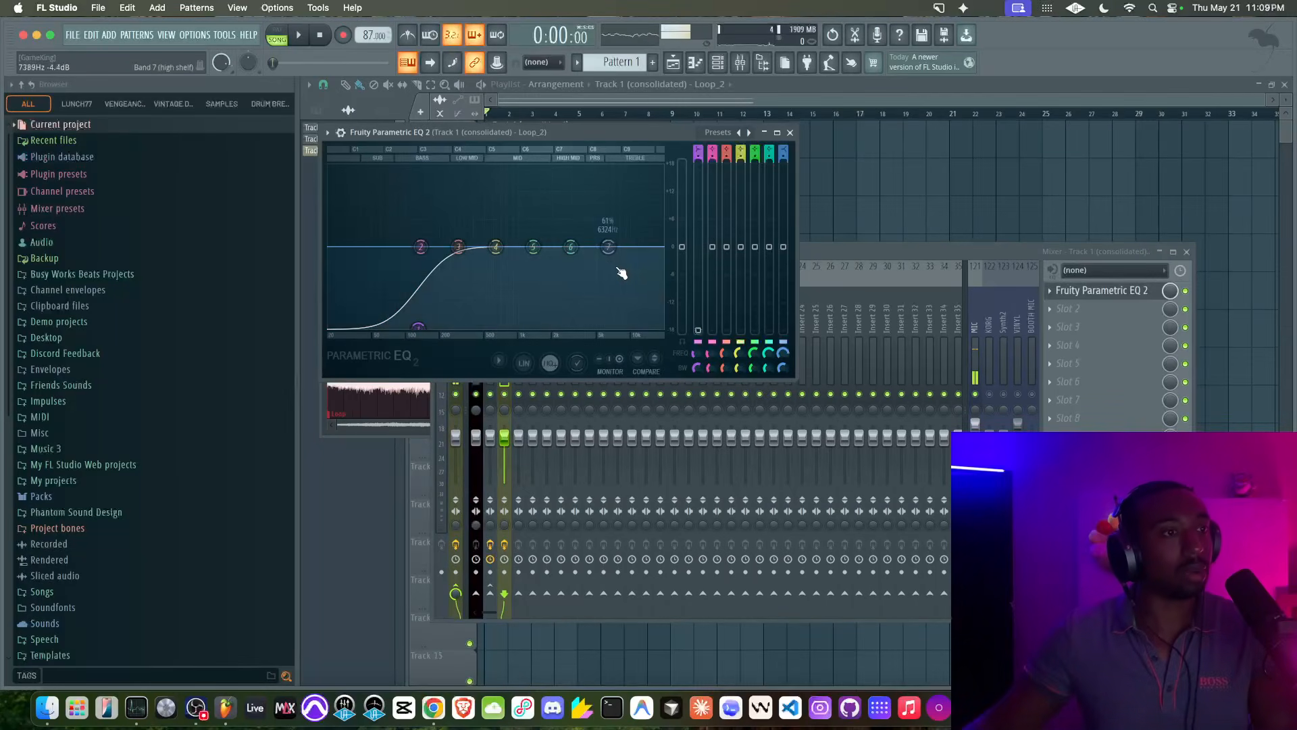
left_click_drag(571, 247, 570, 327)
key("space")
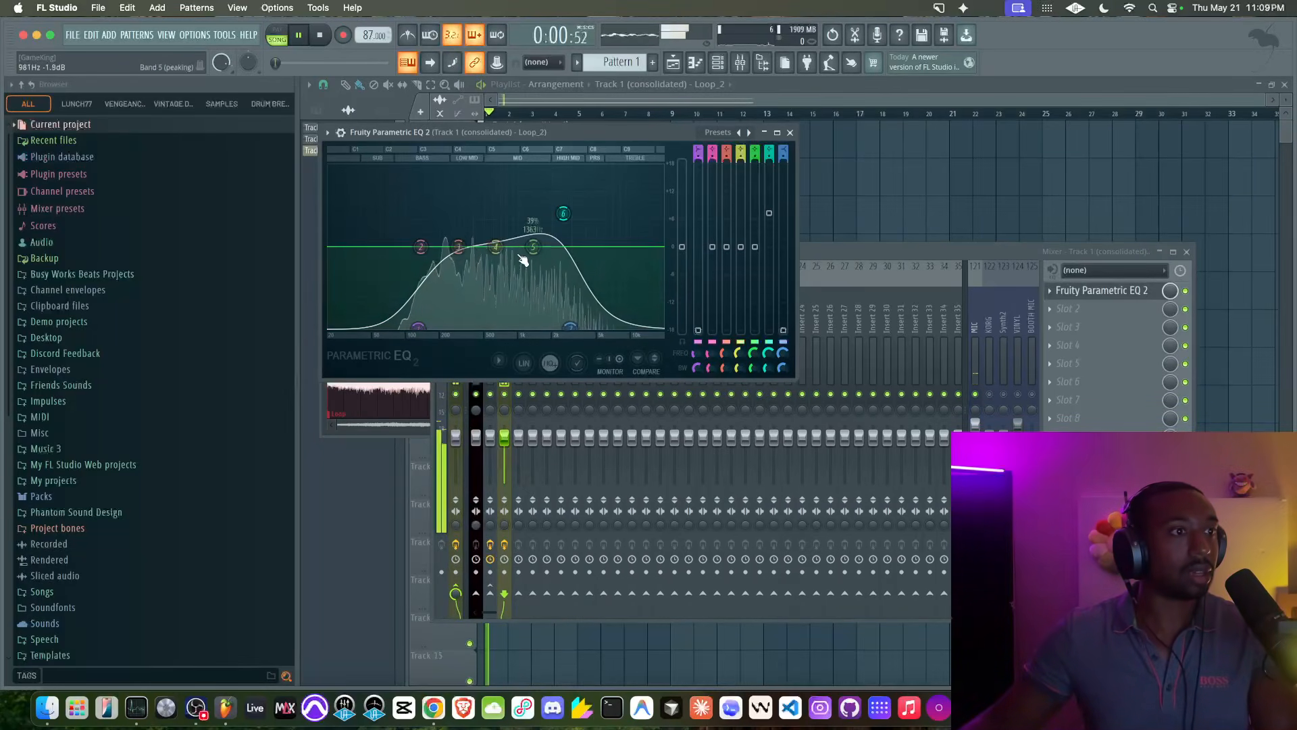
left_click_drag(418, 327, 478, 327)
left_click_drag(496, 246, 522, 209)
scroll(501, 211, "down", 5)
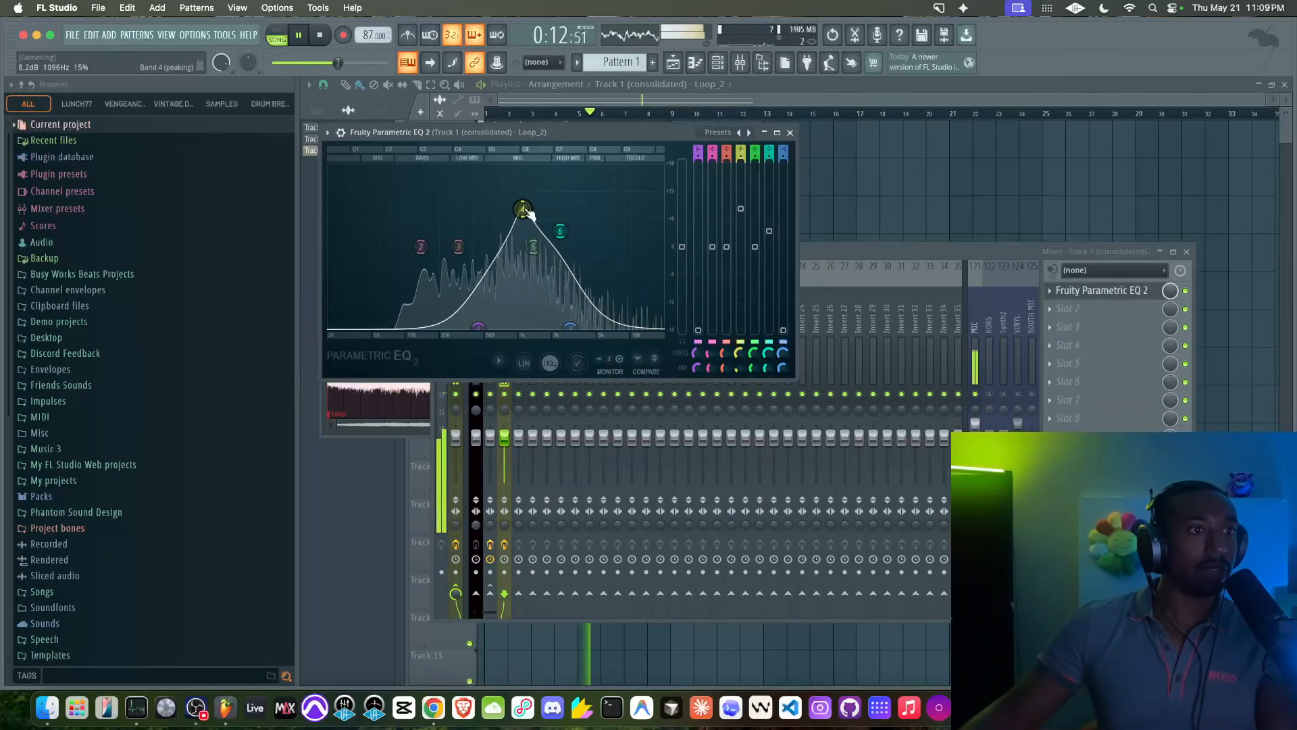
key("space")
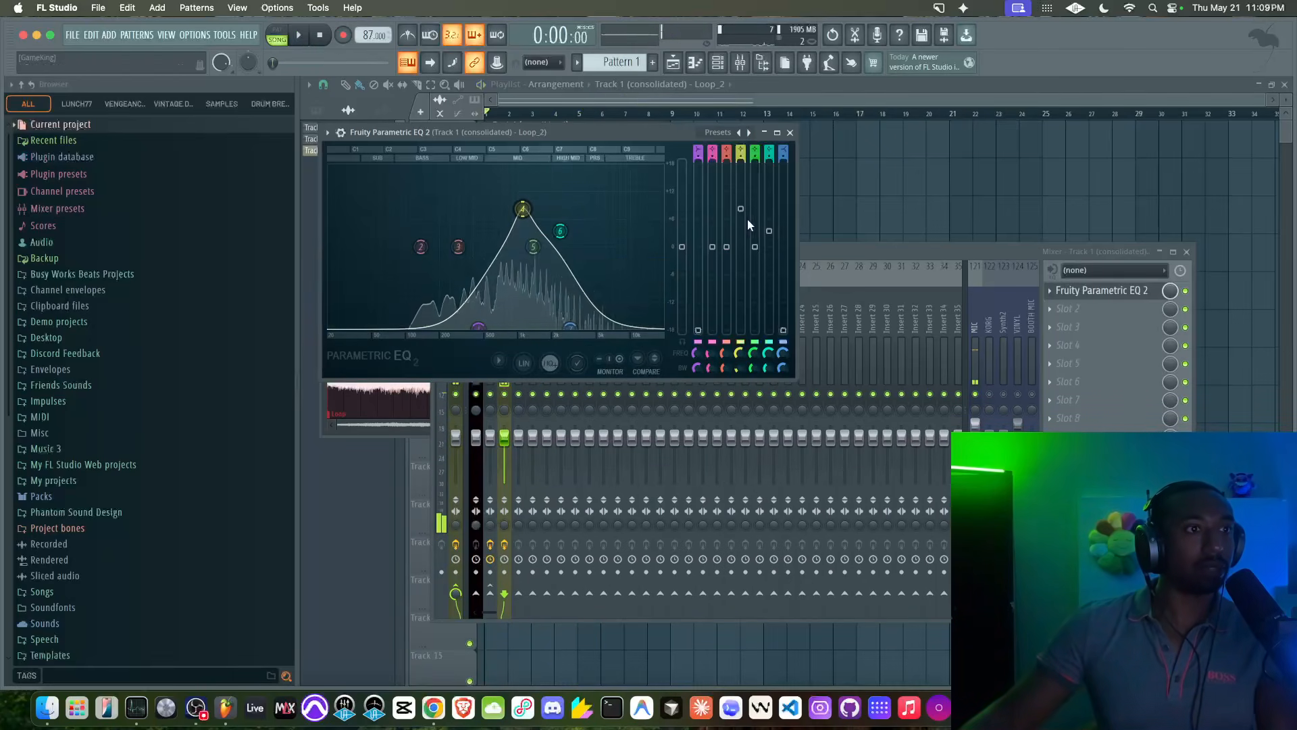
- Record automation of EQ band 4 sweeping in frequency and gain, down to about 714 Hz and up to about 2581 Hz
left_click(345, 37)
key("space")
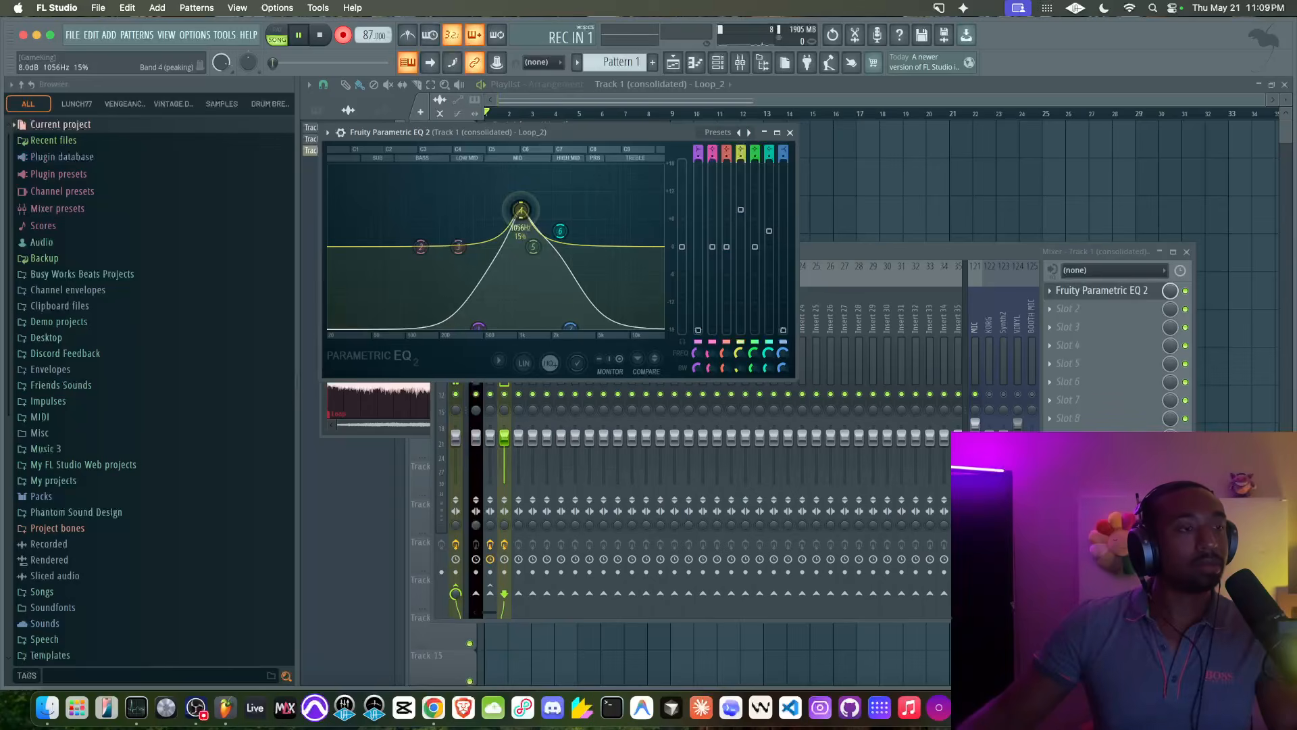
mouse_move(504, 213)
left_mouse_down()
mouse_move(560, 213)
mouse_move(486, 216)
left_mouse_up()
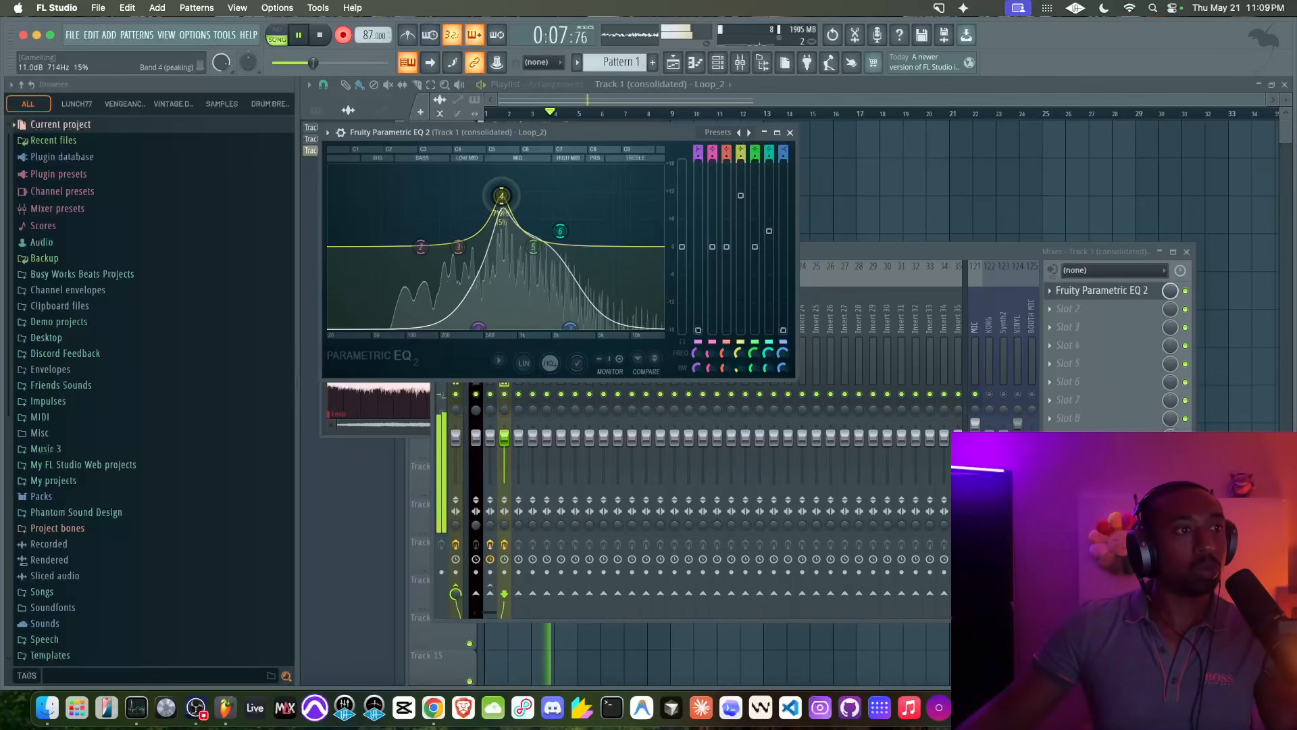
left_click_drag(539, 207, 562, 228)
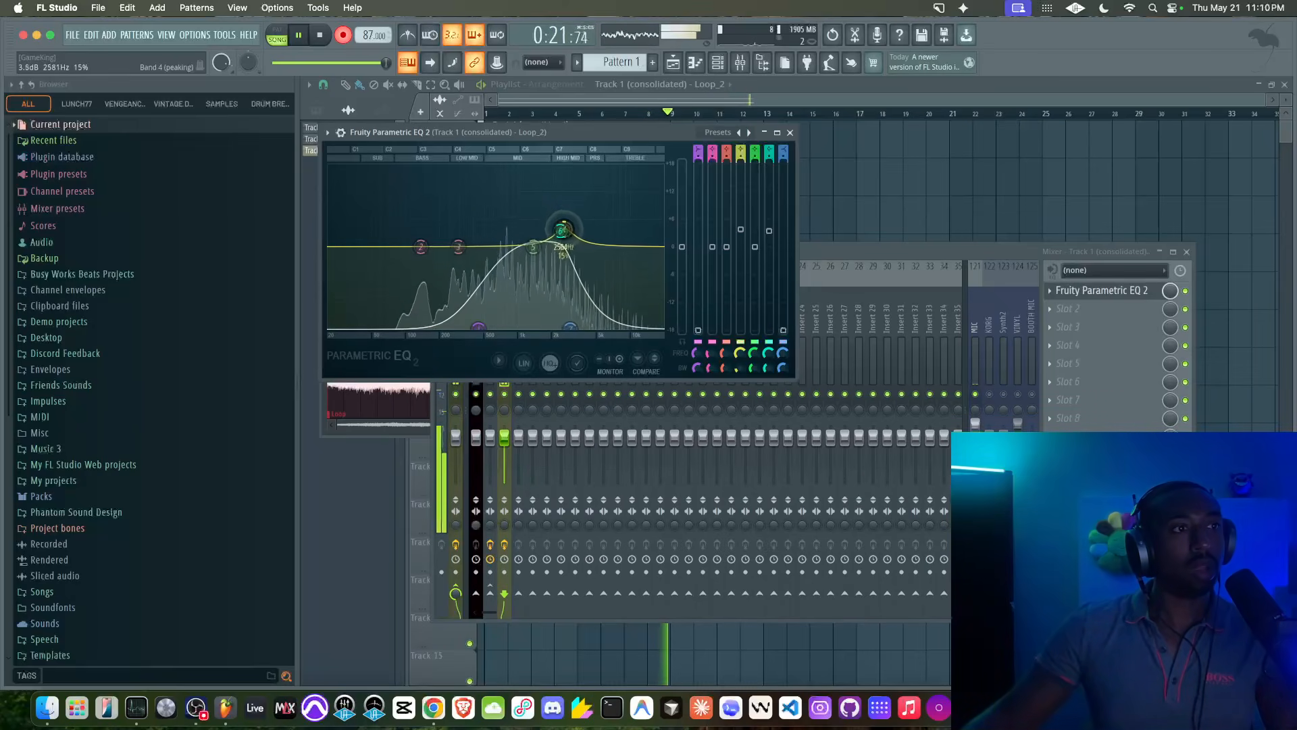
key("space")
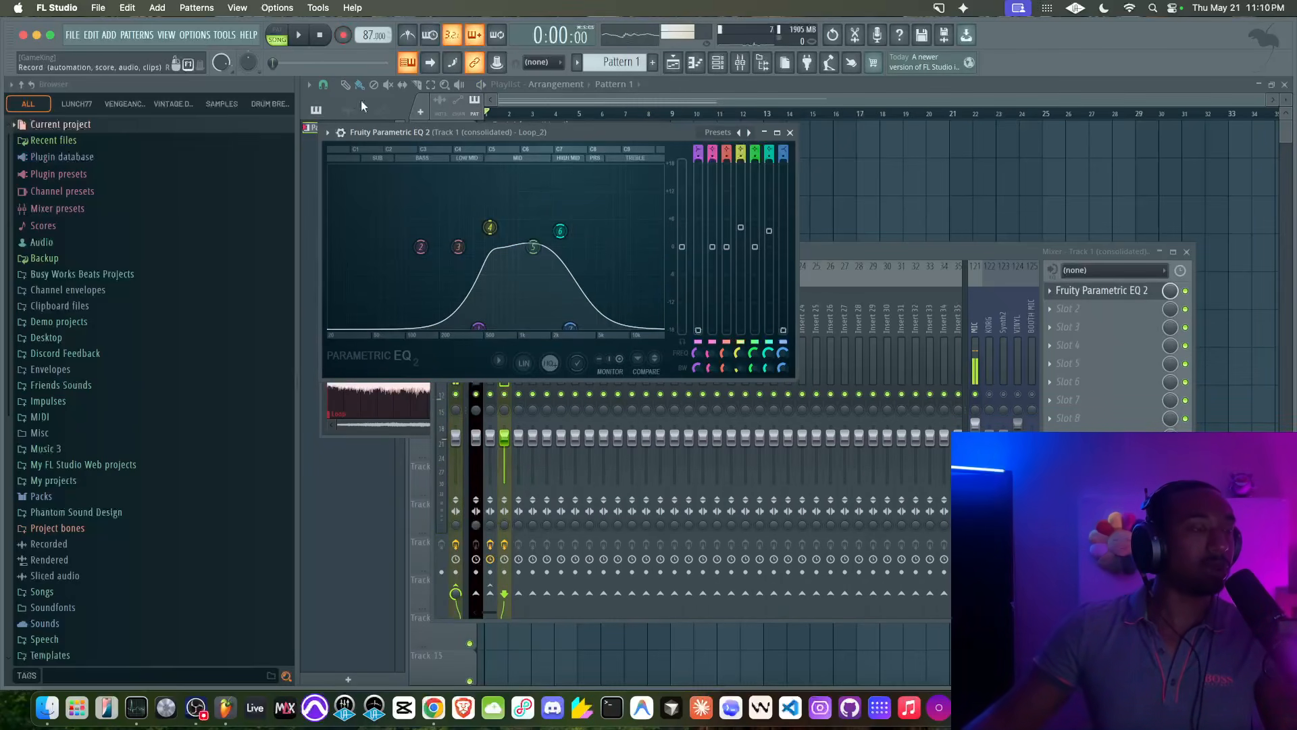
- Play back the recorded EQ sweep, and close the EQ and mixer windows to check the playlist
key("space")
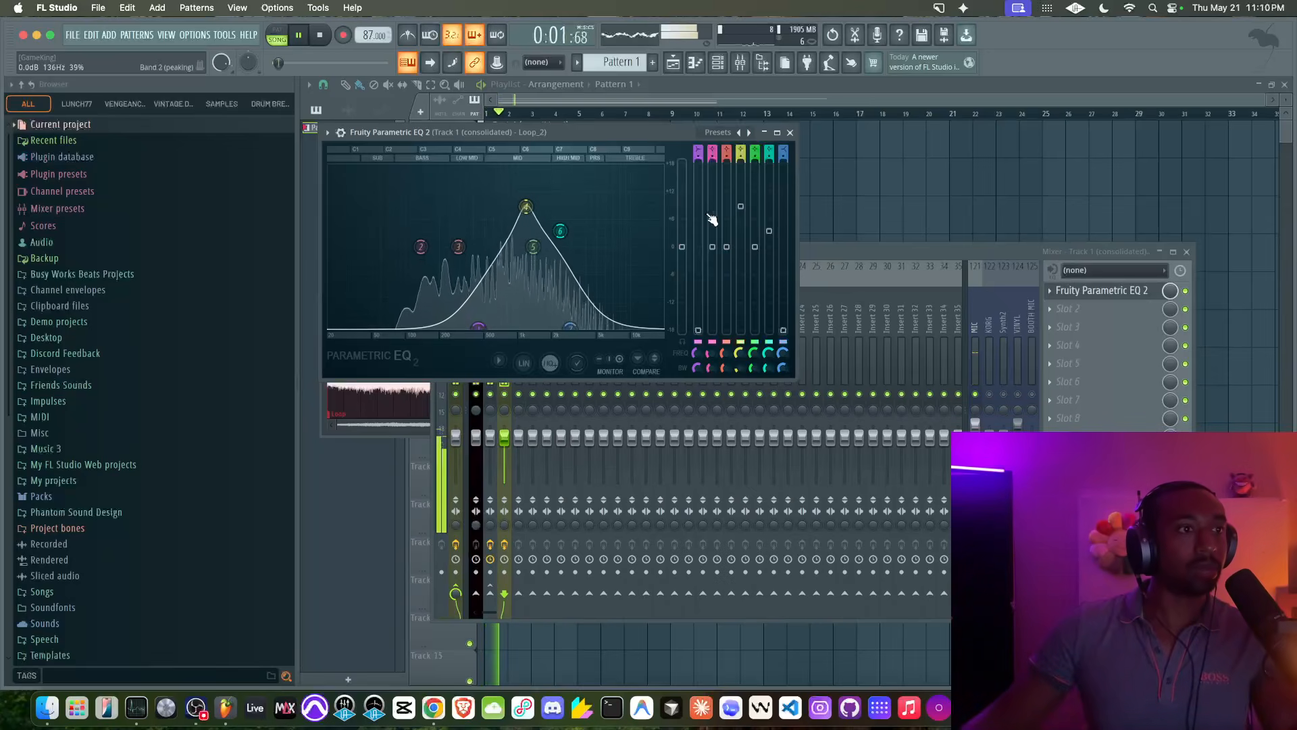
left_click(790, 133)
right_click(801, 205)
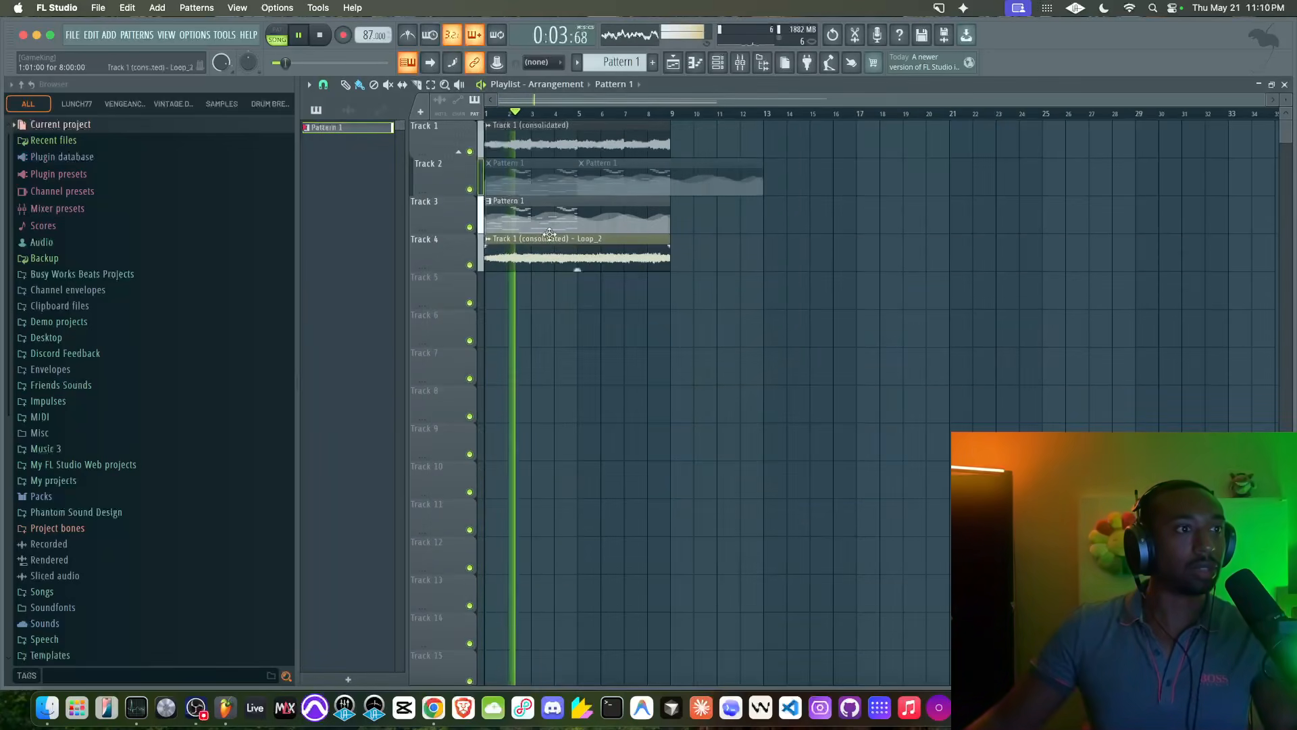
key("space")
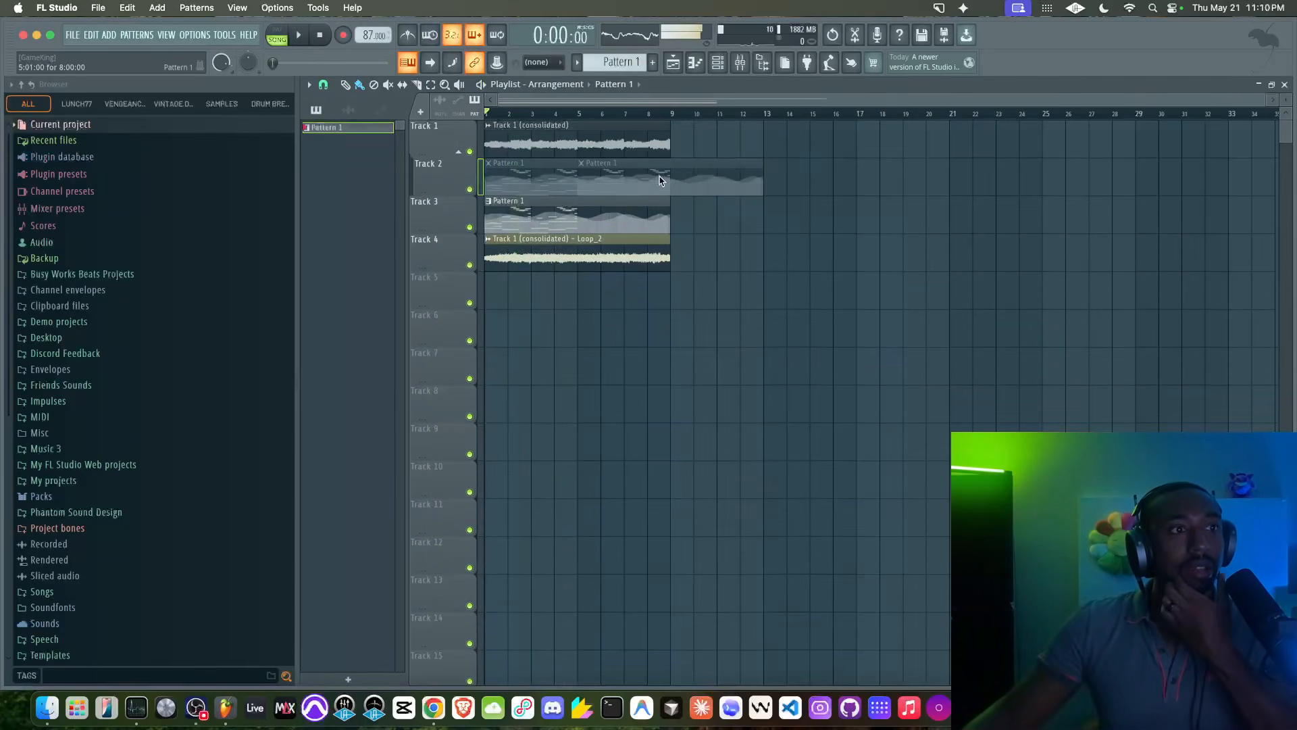
- Delete the muted Pattern 1 clips from Track 2 and the automation clip from Track 3, and undo the Track 3 deletion
right_click(658, 179)
right_click(635, 174)
right_click(611, 211)
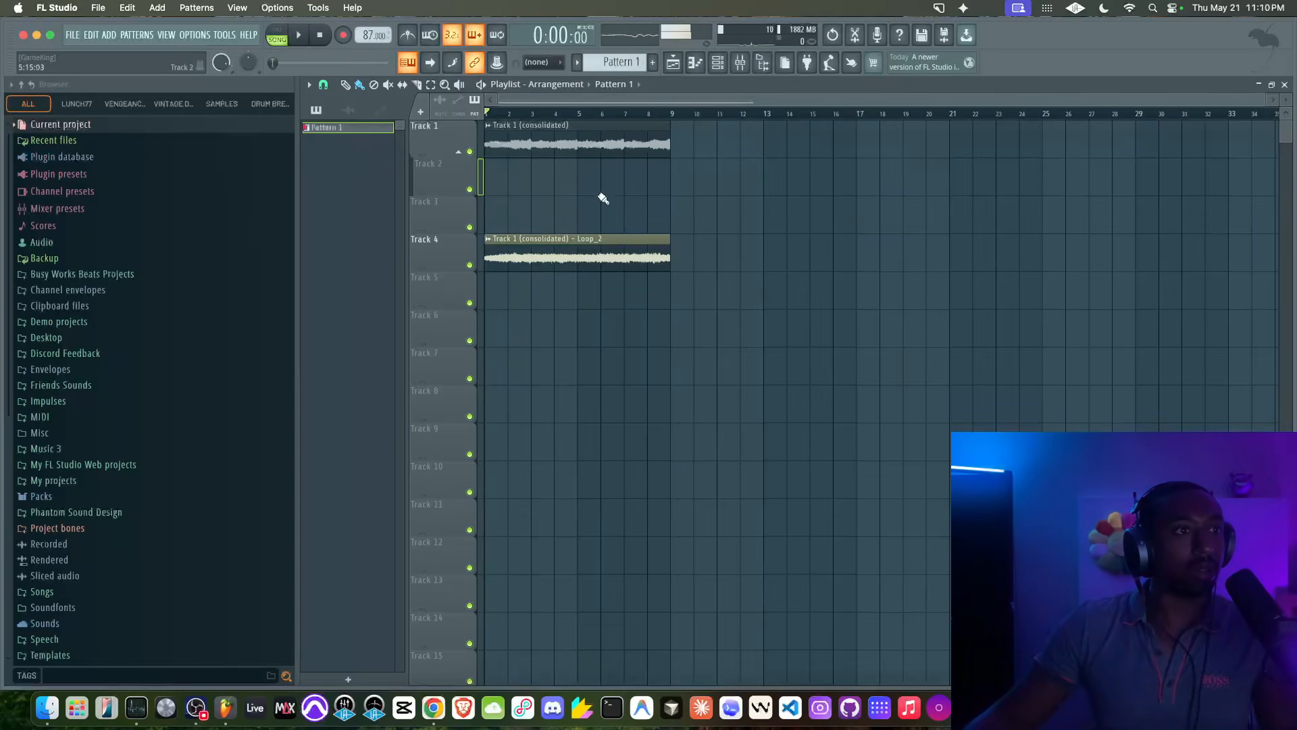
key("ctrl+z")
- Display all channels in the channel rack and mute the Toxic Biohazard channel
key("space")
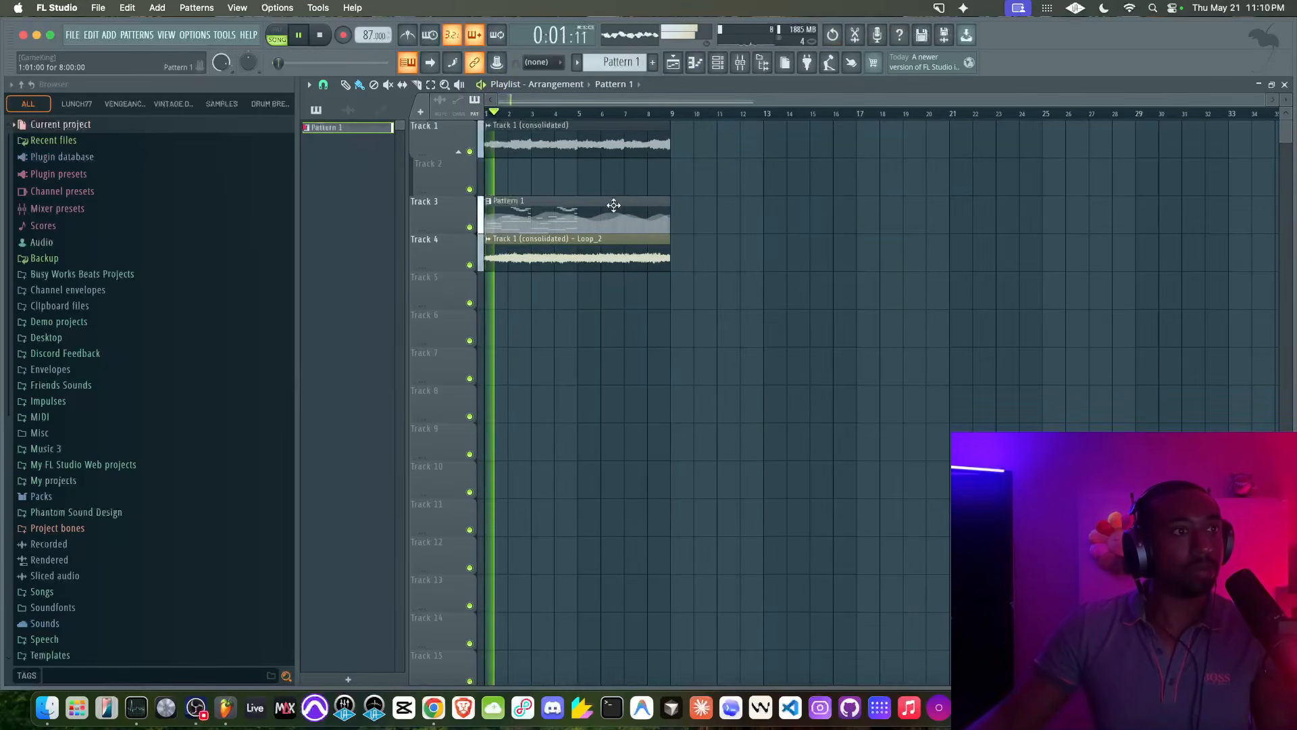
left_click(718, 63)
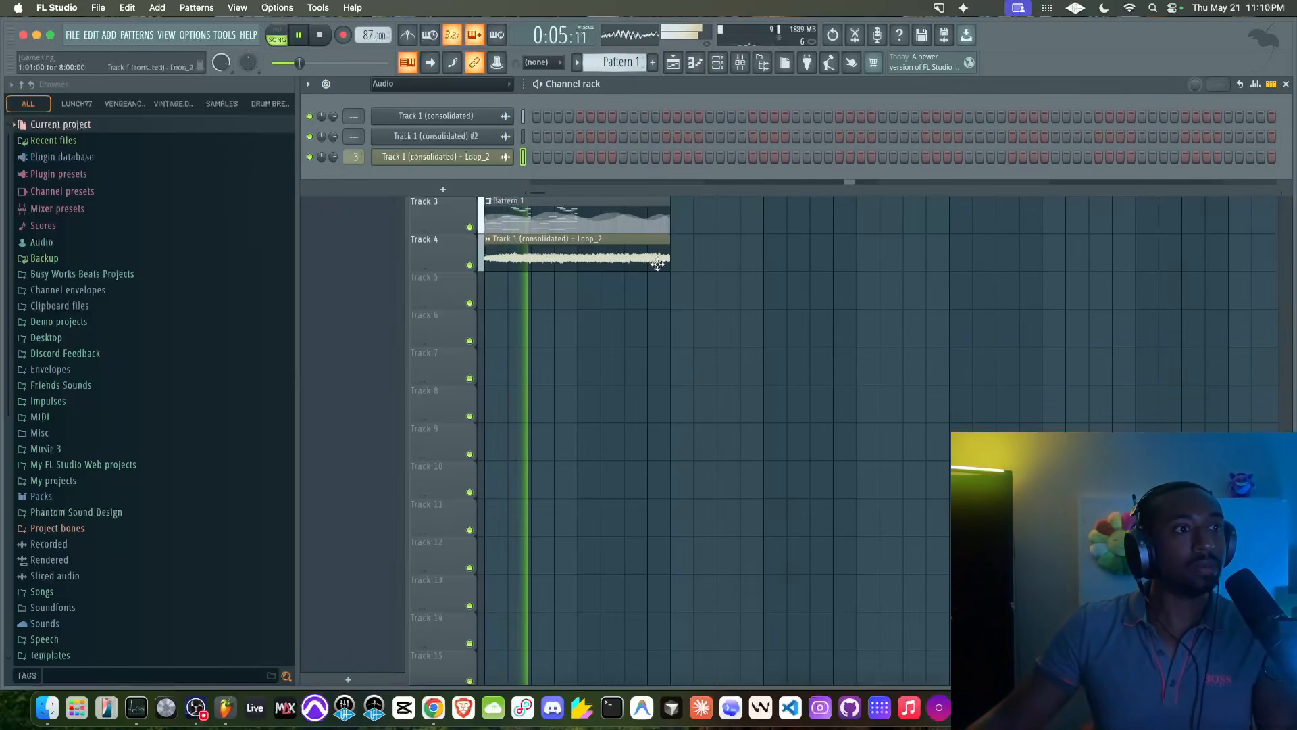
right_click(678, 352)
key("space")
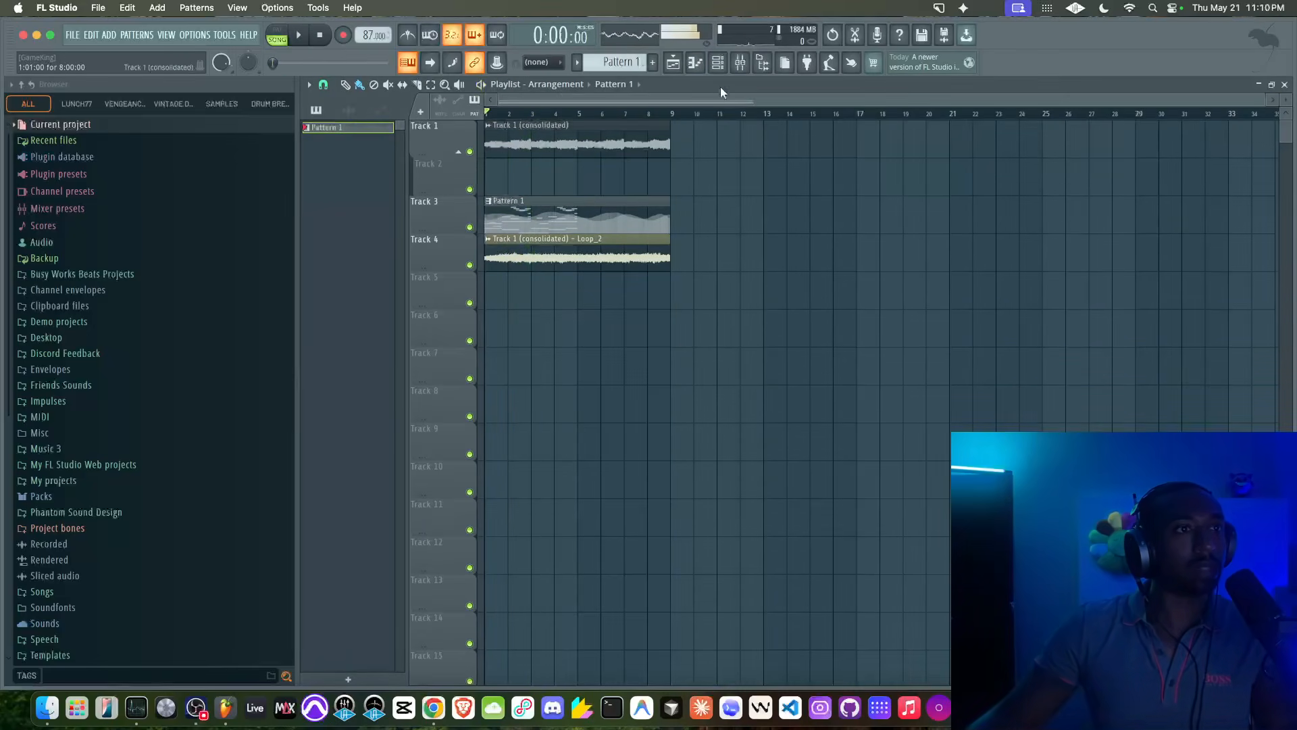
left_click(741, 62)
left_click(719, 62)
left_click(455, 85)
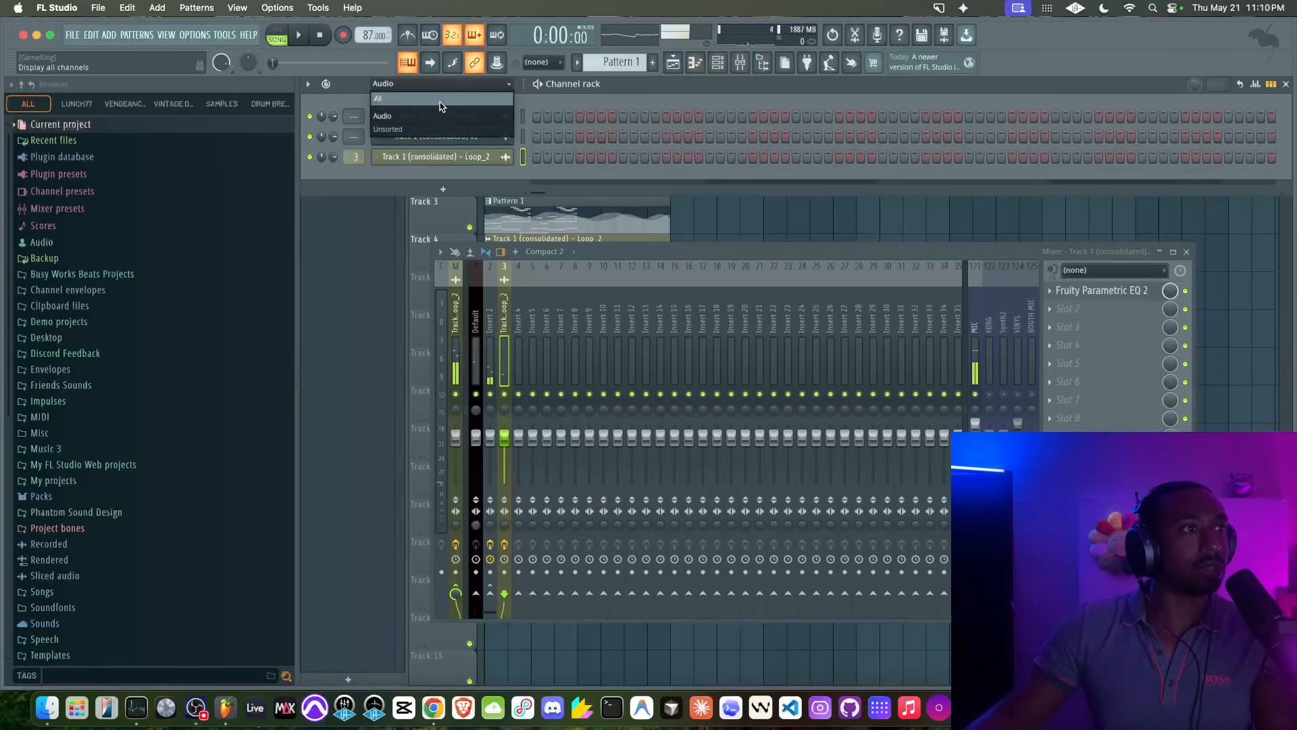
left_click(440, 100)
left_click(311, 116)
- Play the arrangement with Toxic Biohazard muted and inspect the ends of the playlist clips around bars 7 to 9
key("space")
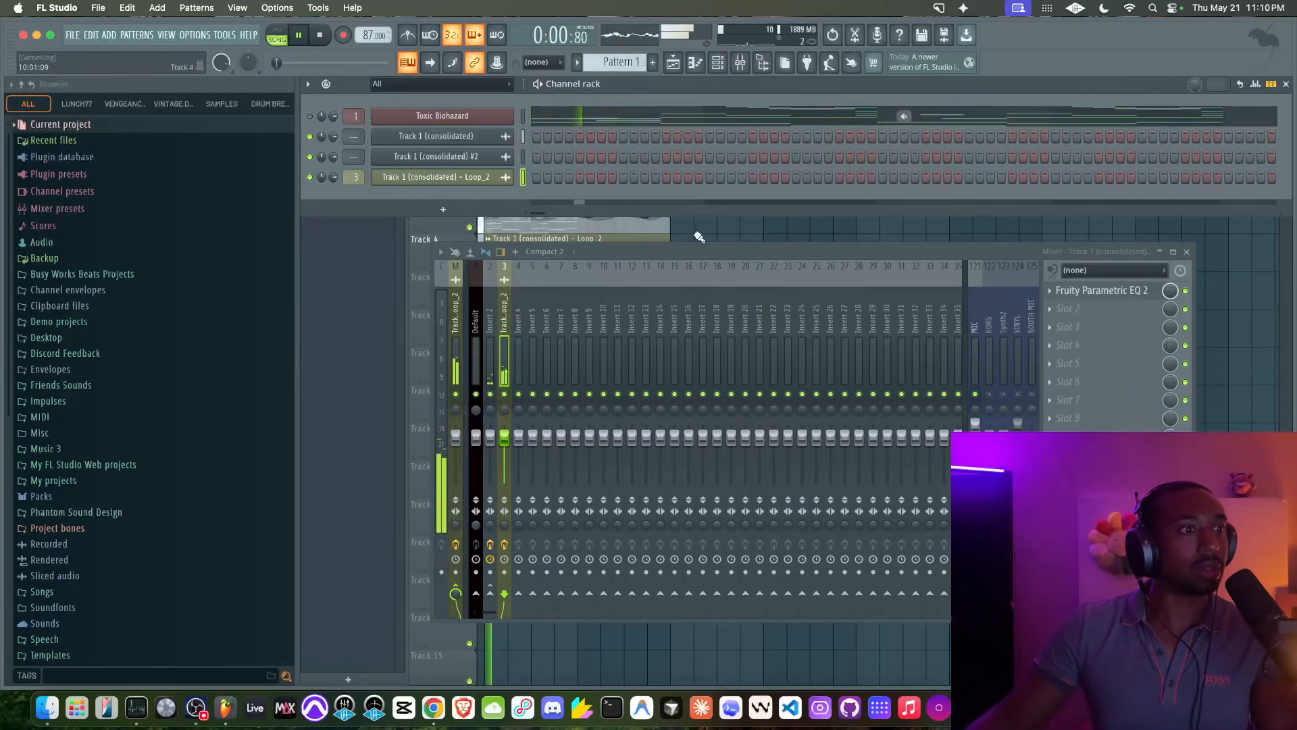
right_click(724, 228)
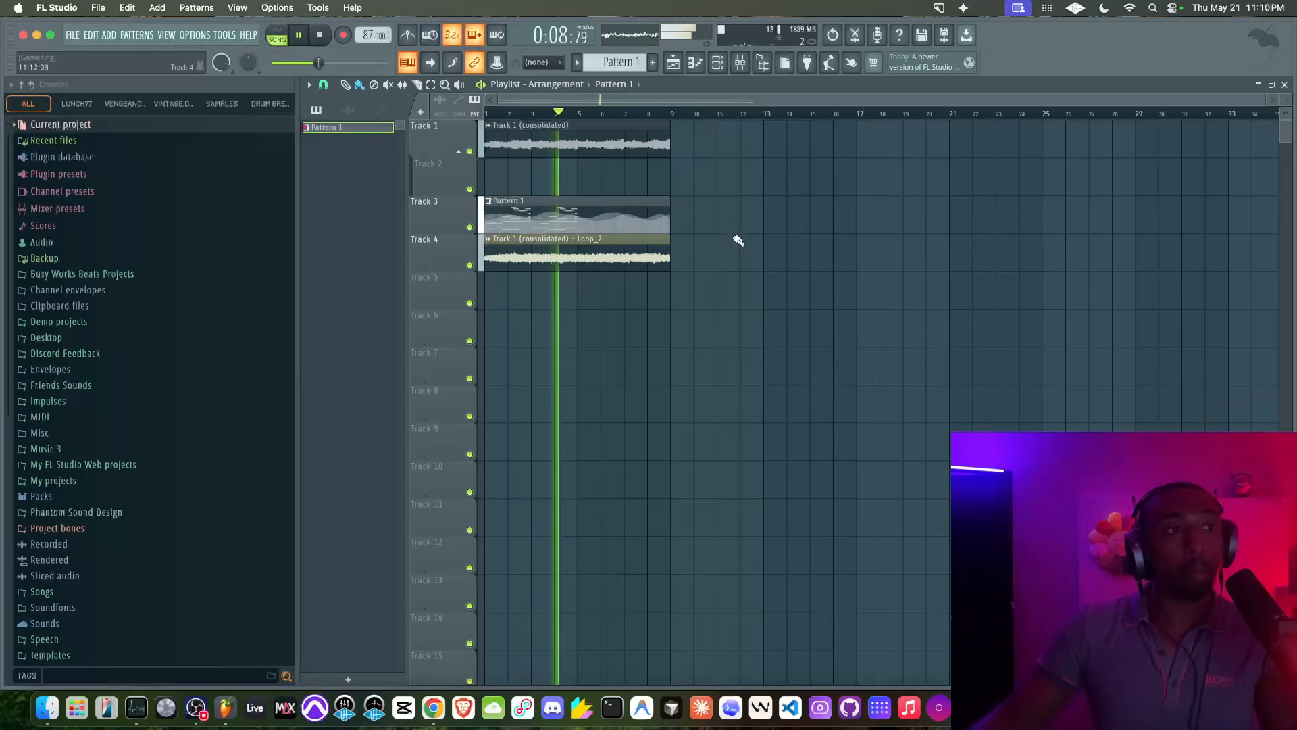
scroll(639, 216, "up", 5)
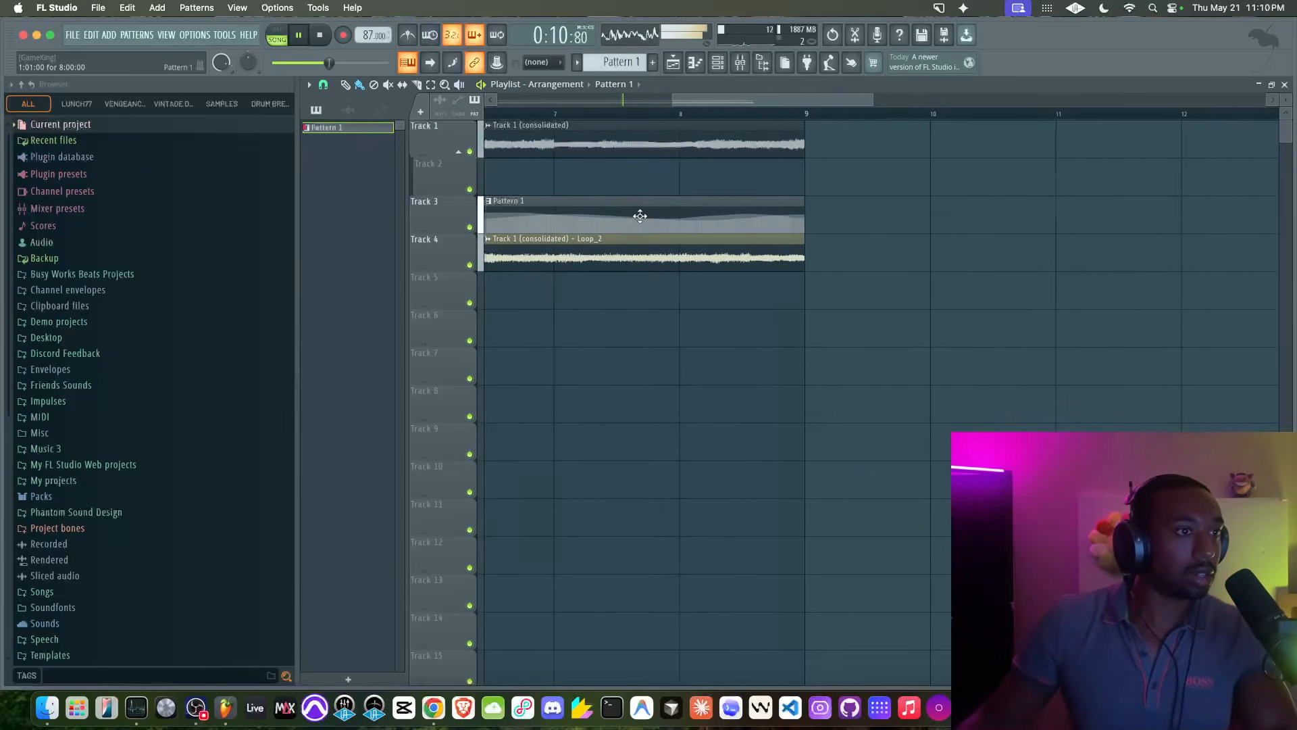
- Route the consolidated audio clip on playlist Track 1 to mixer track 2 and close its channel settings
scroll(606, 243, "down", 5)
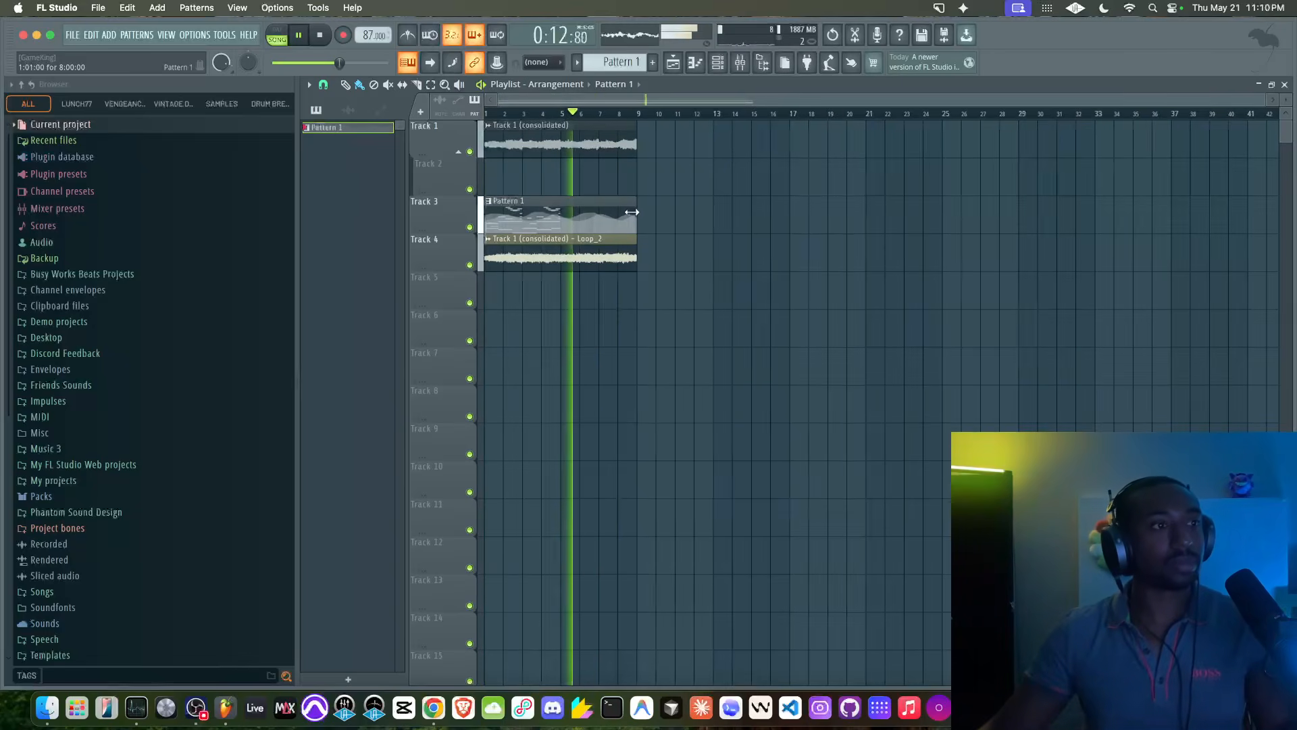
key("F9")
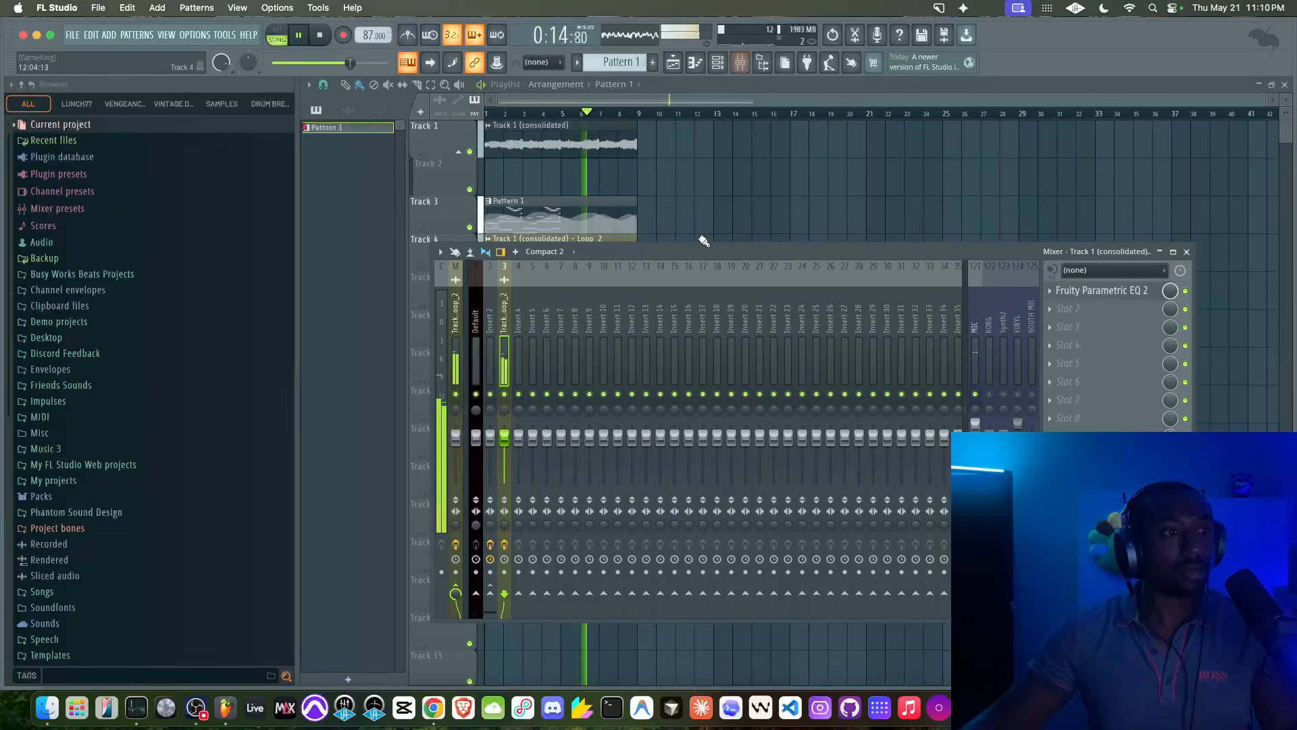
key("F9")
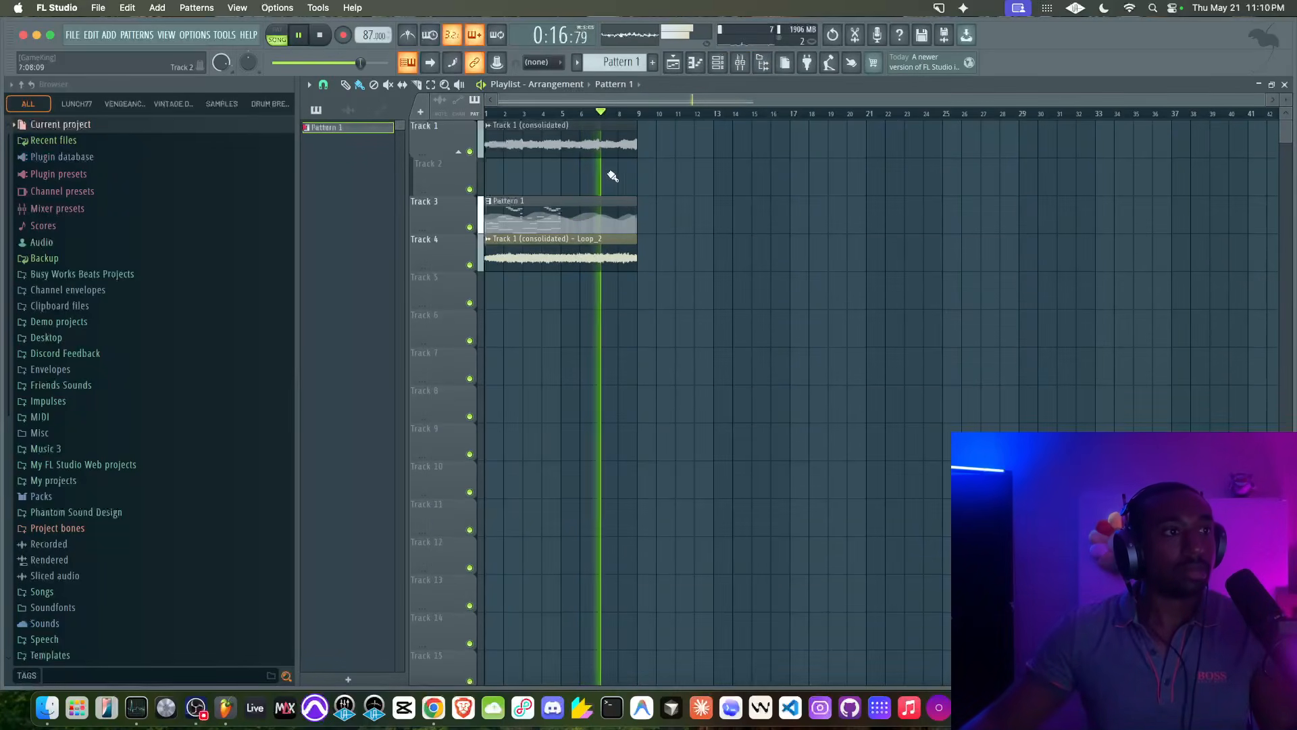
double_click(567, 138)
key("space")
left_click_drag(786, 259, 786, 254)
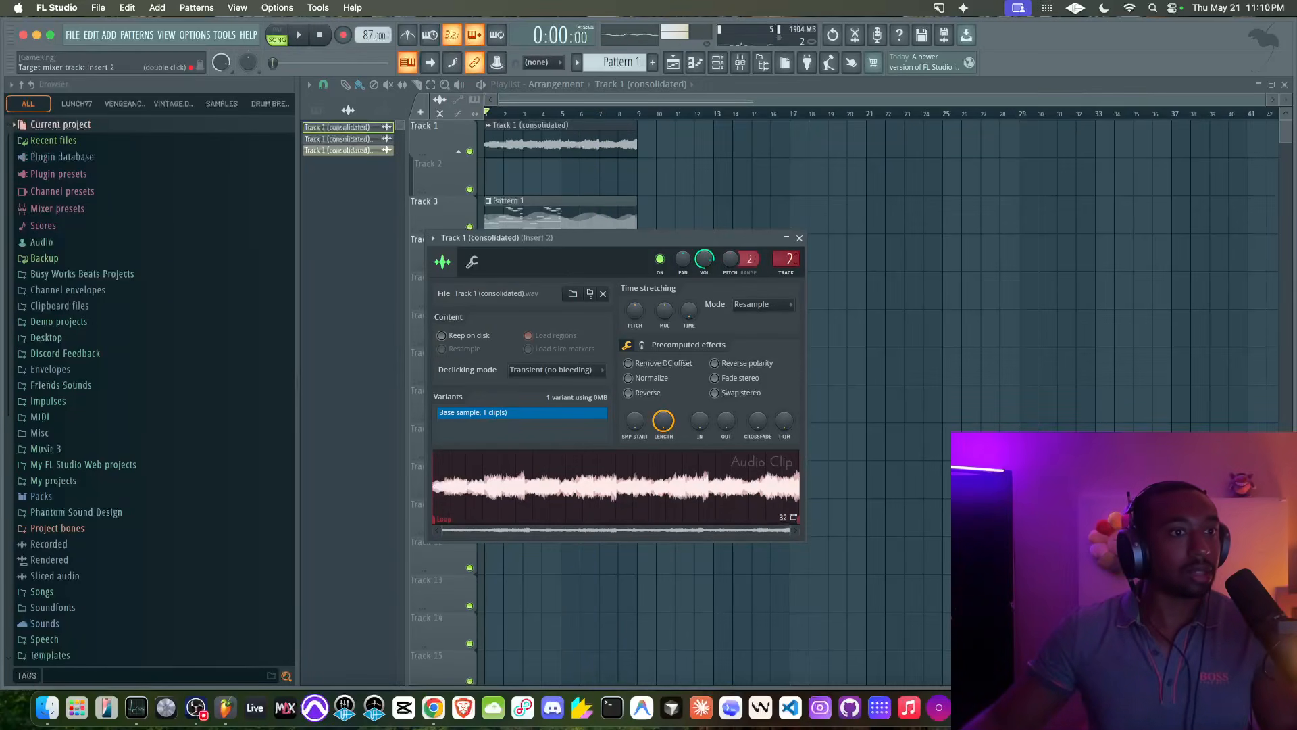
key("Escape")
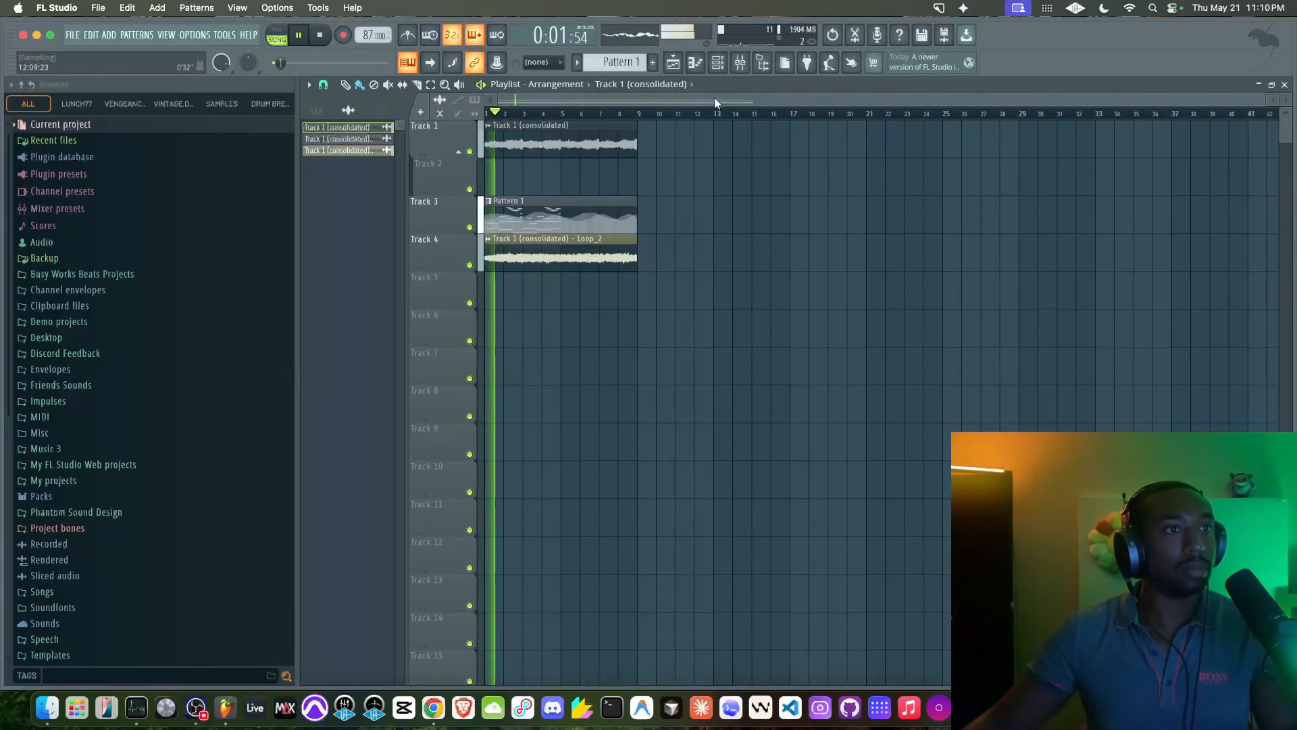
- Play the arrangement and compare the signal levels and effect slots of Insert 2 and the Default mixer track
key("F9")
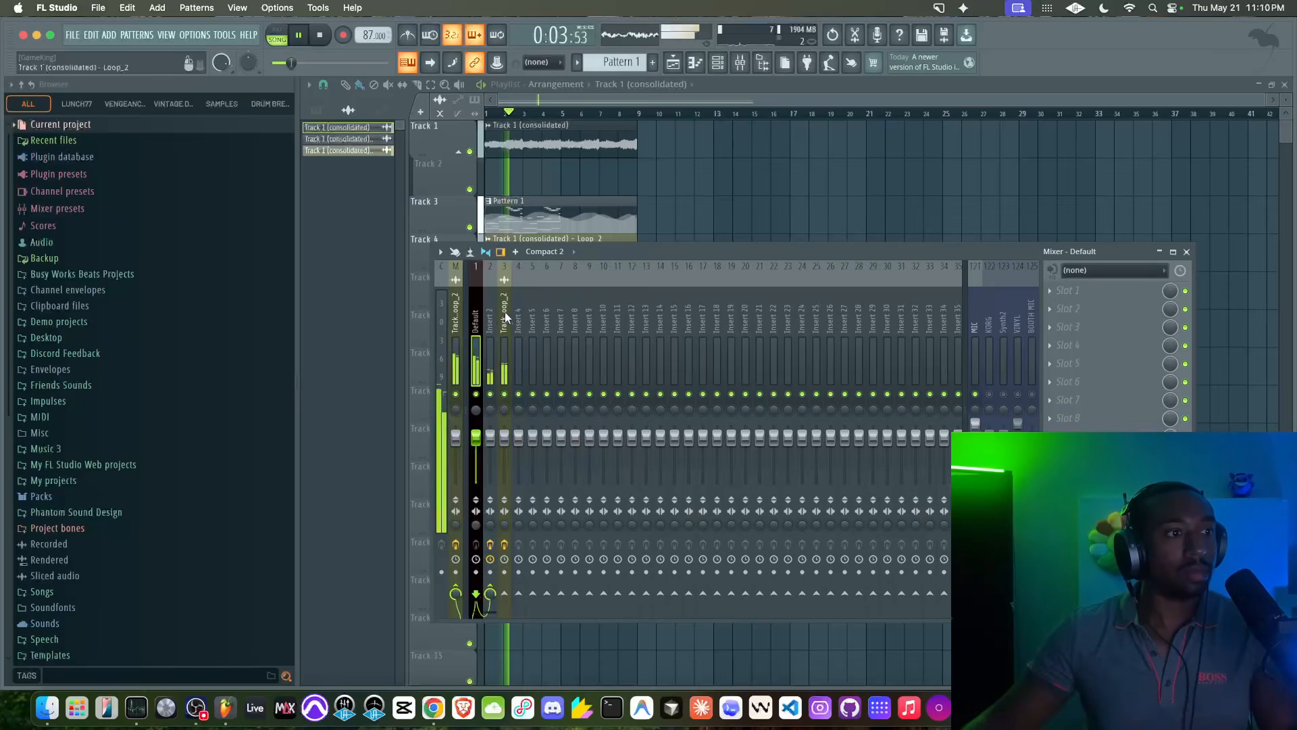
left_click(494, 379)
key("space")
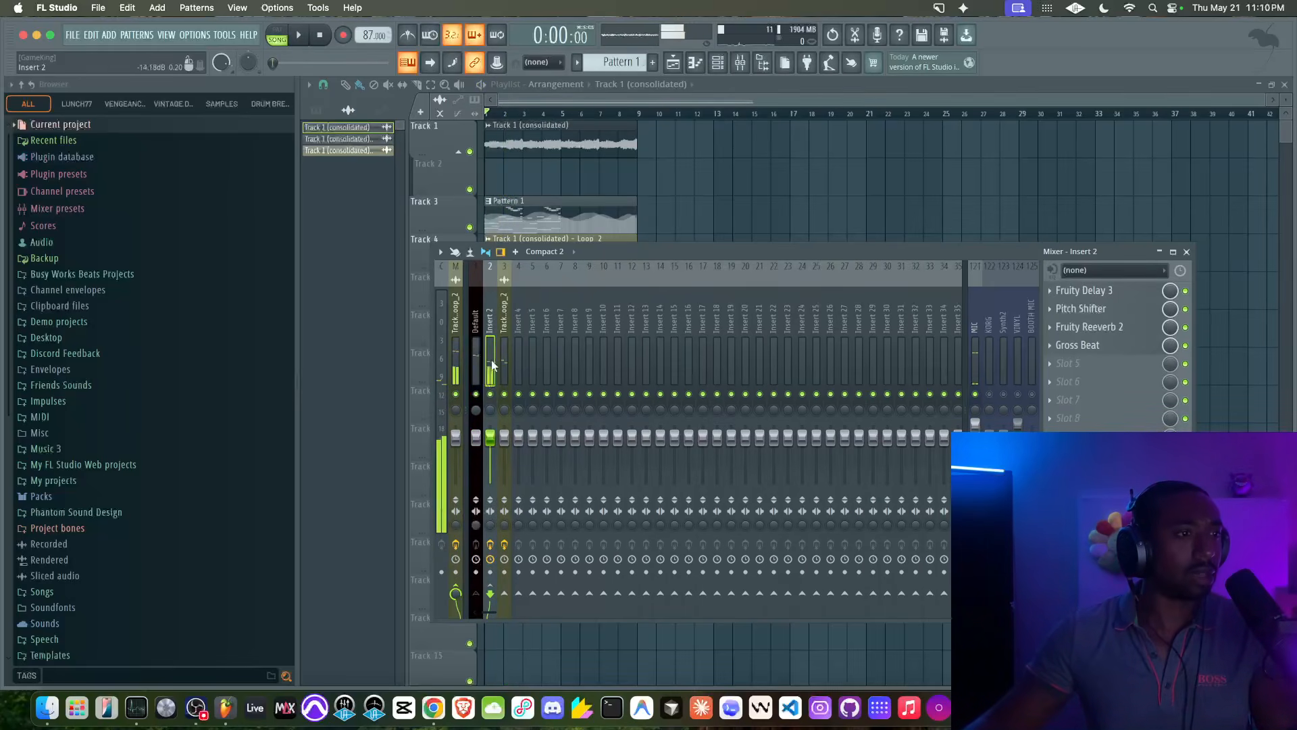
left_click(480, 363)
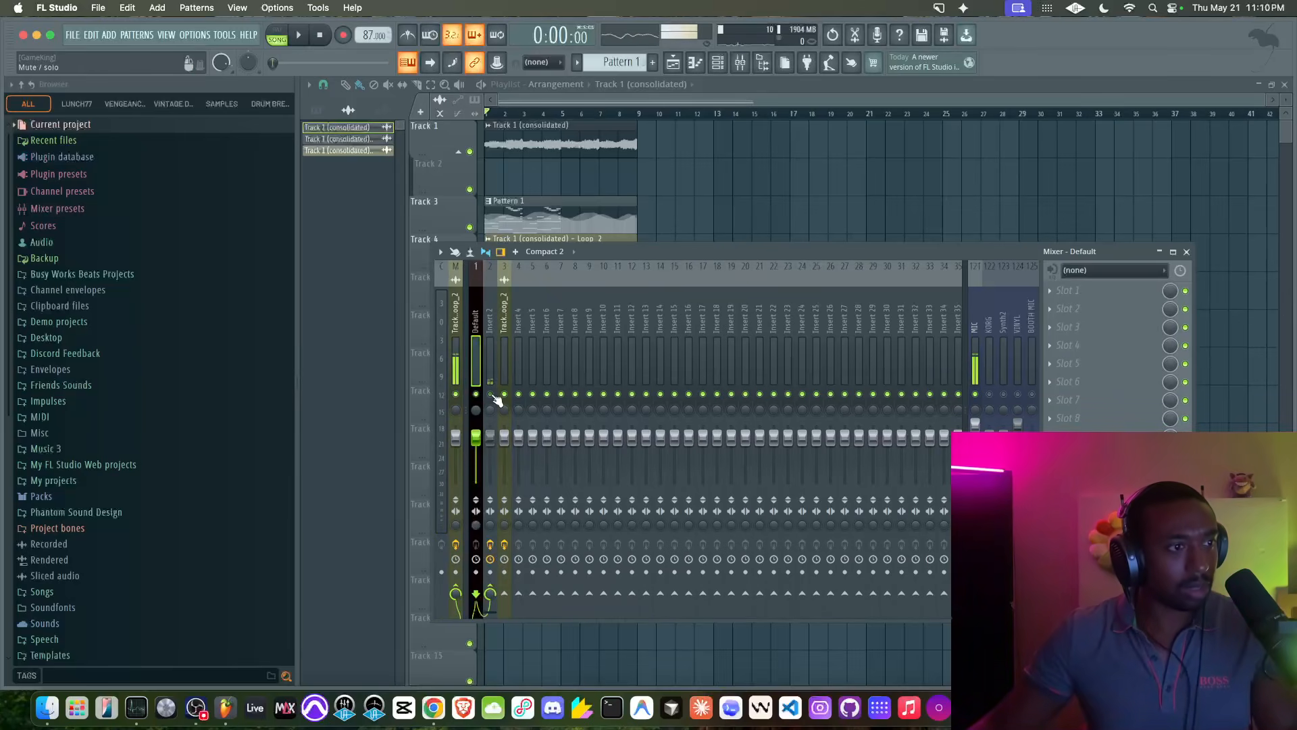
key("space")
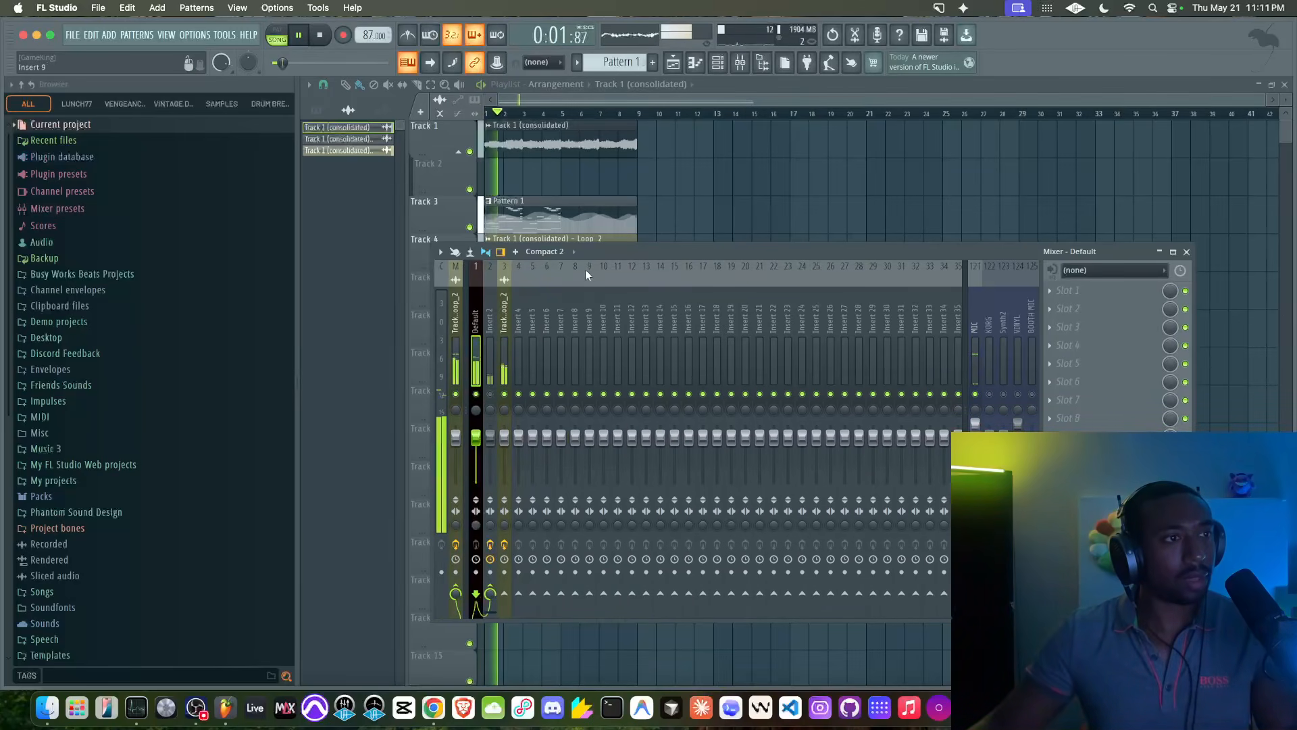
key("space")
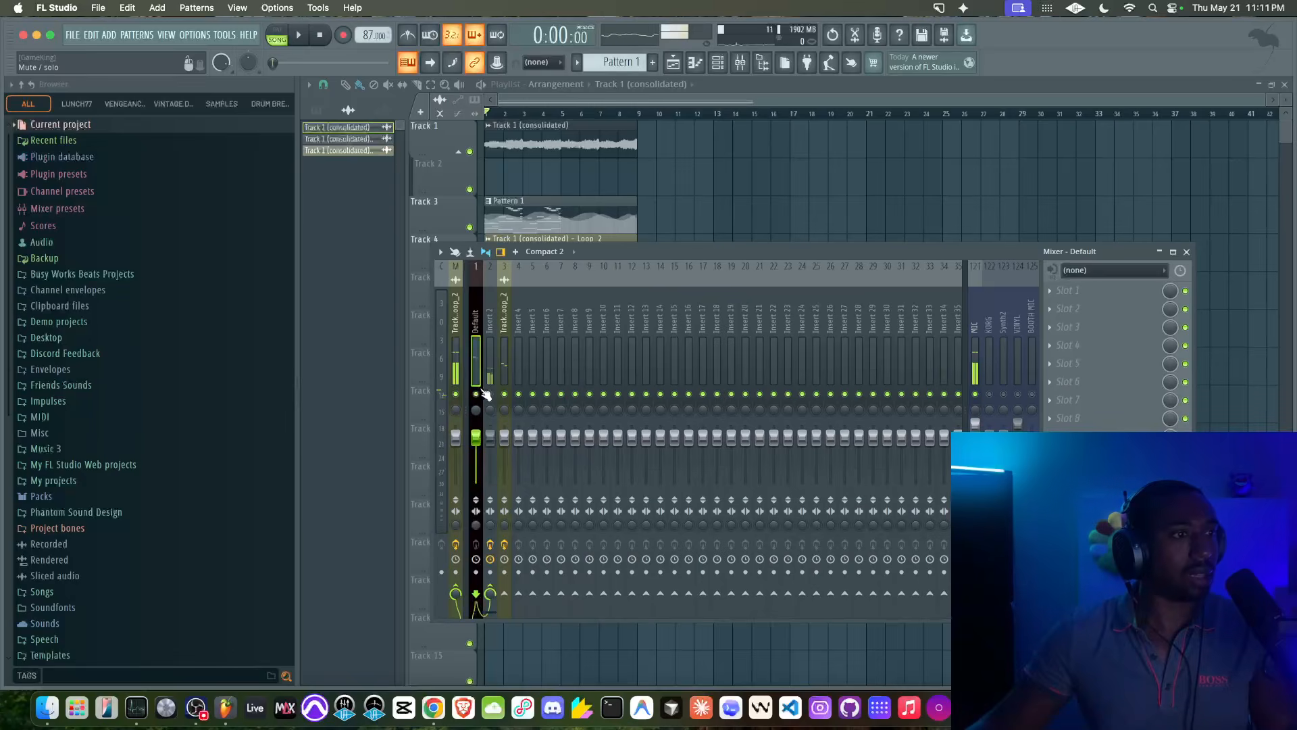
key("space")
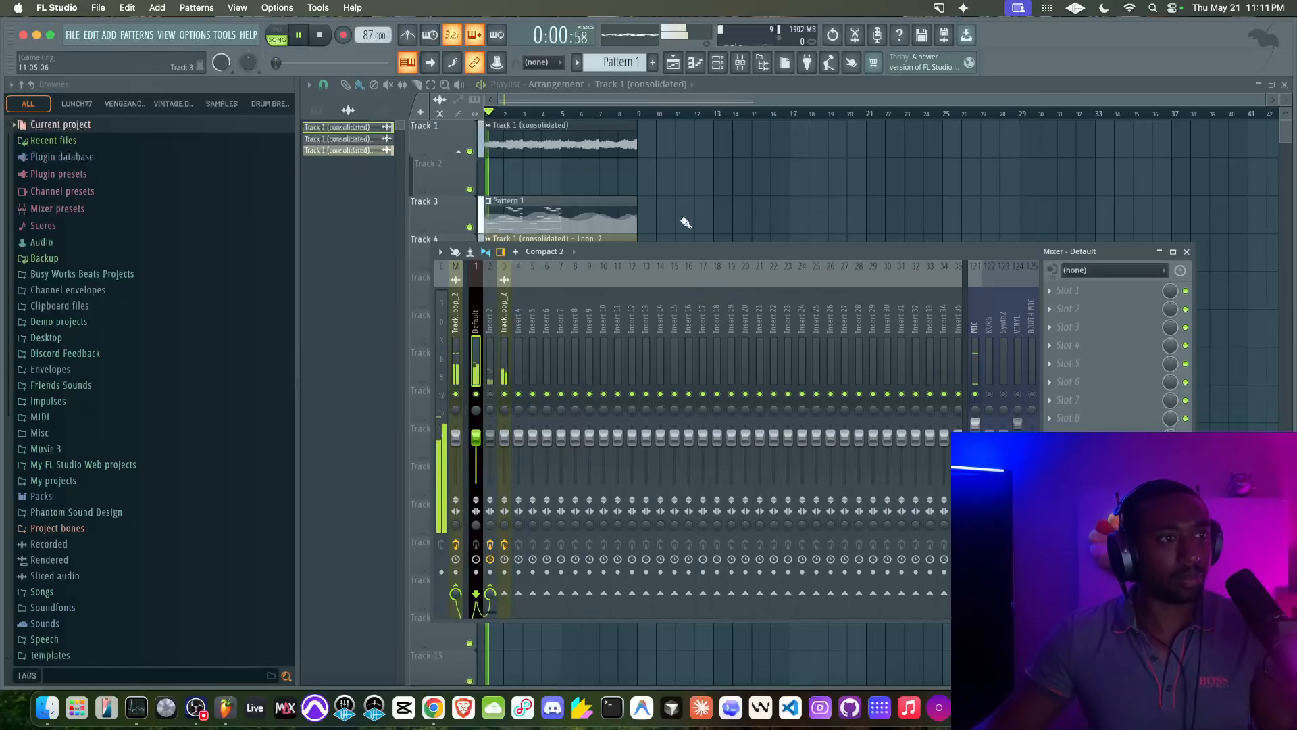
key("F9")
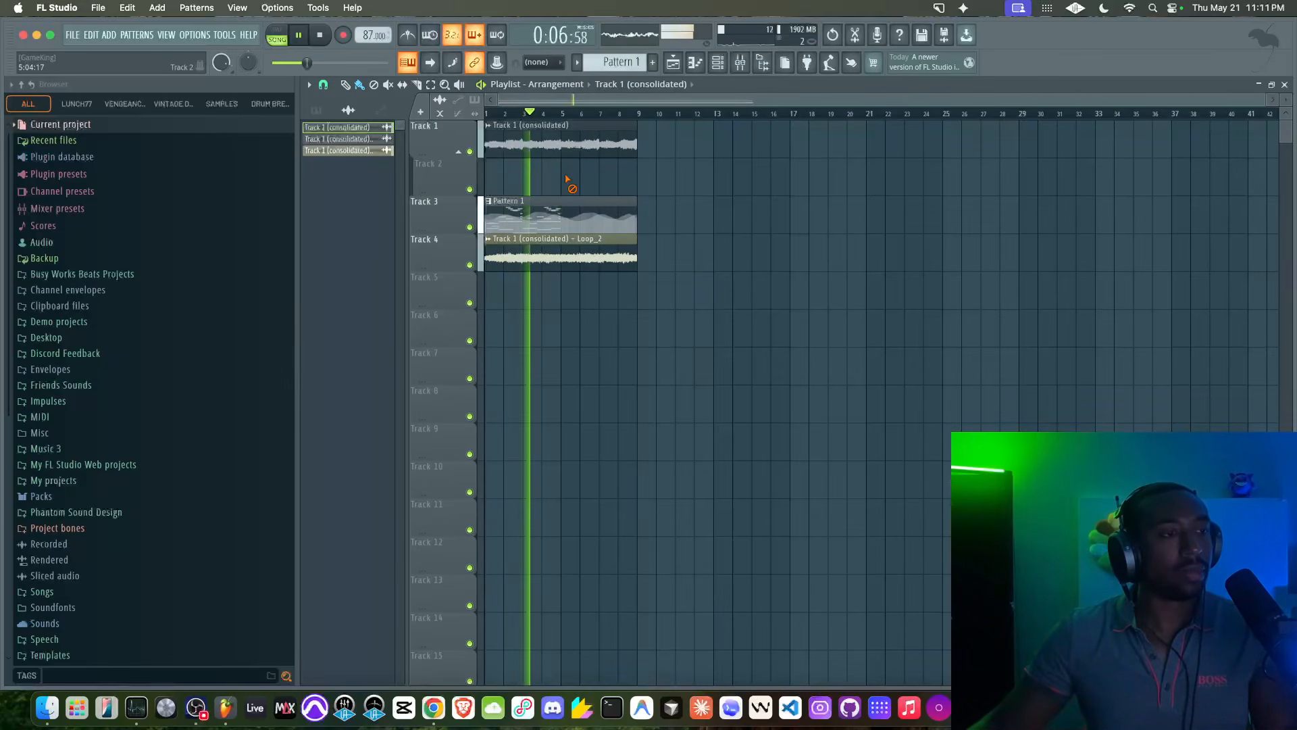
- Load the Track 4 Loop_2 sample into a new Fruity Slicer channel and slice it by beat
left_click(570, 244)
right_click(481, 380)
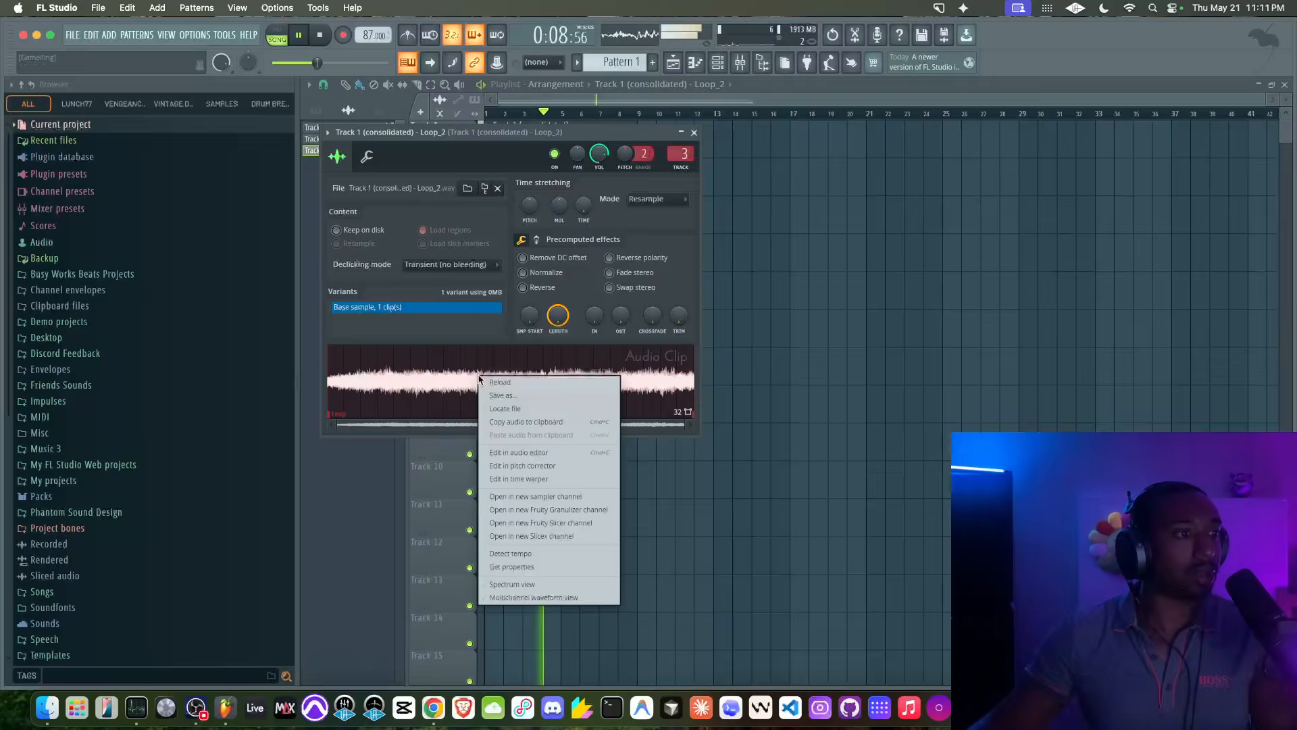
left_click(534, 523)
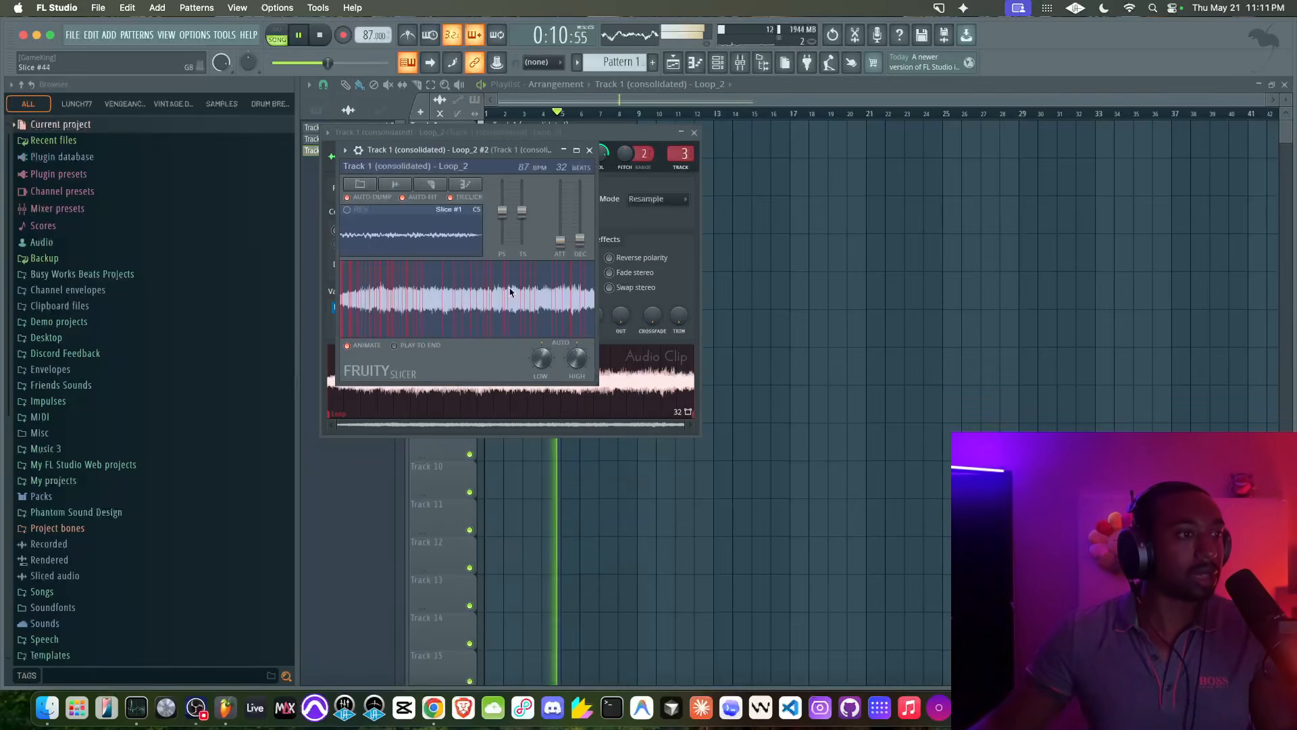
left_click(446, 194)
left_click(432, 329)
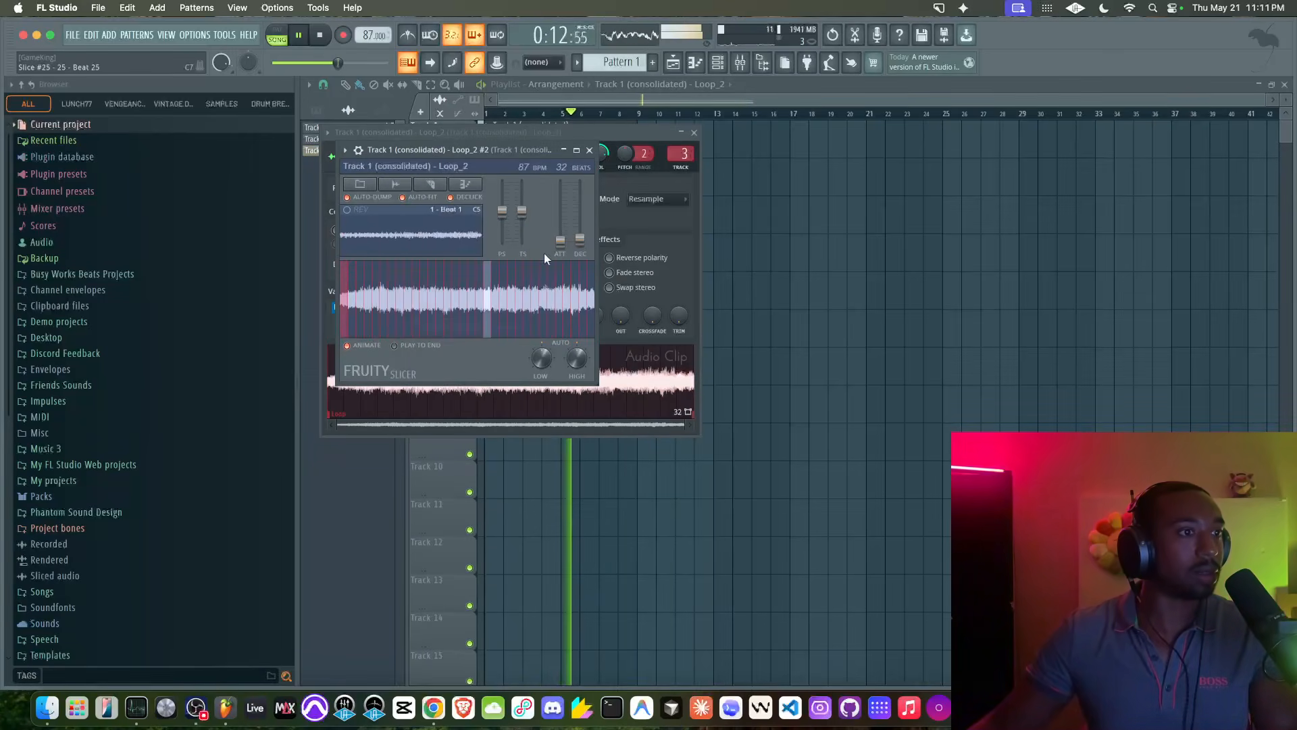
left_click(589, 150)
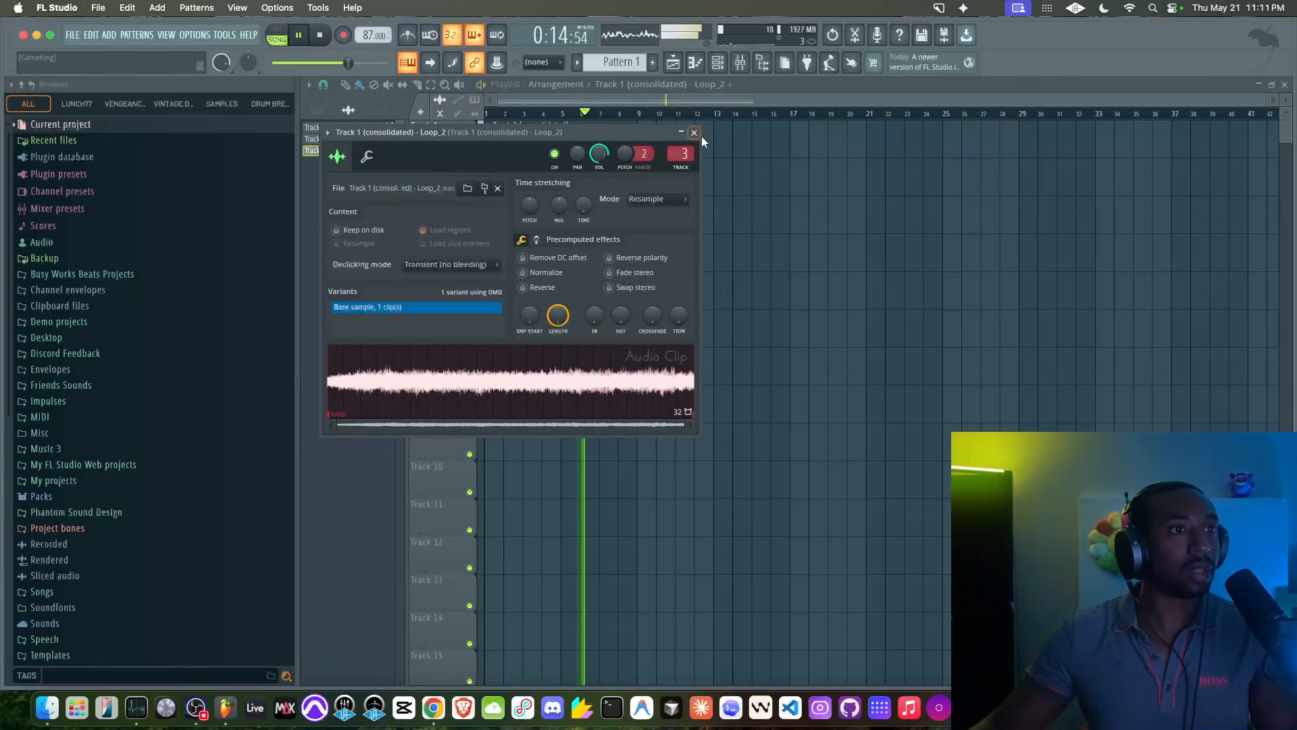
left_click(694, 133)
- Stop playback, display the channel rack, and create a new empty pattern
key("space")
left_click(718, 63)
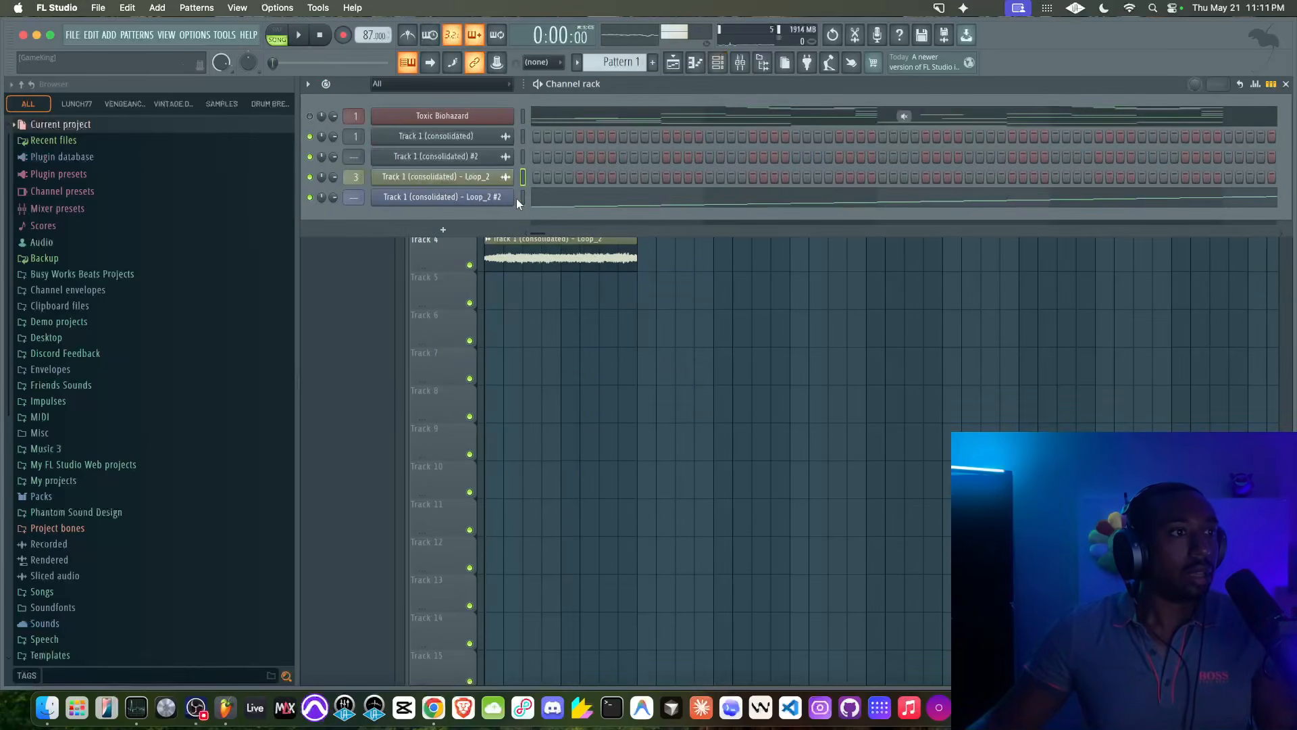
left_click(611, 62)
left_click(669, 87)
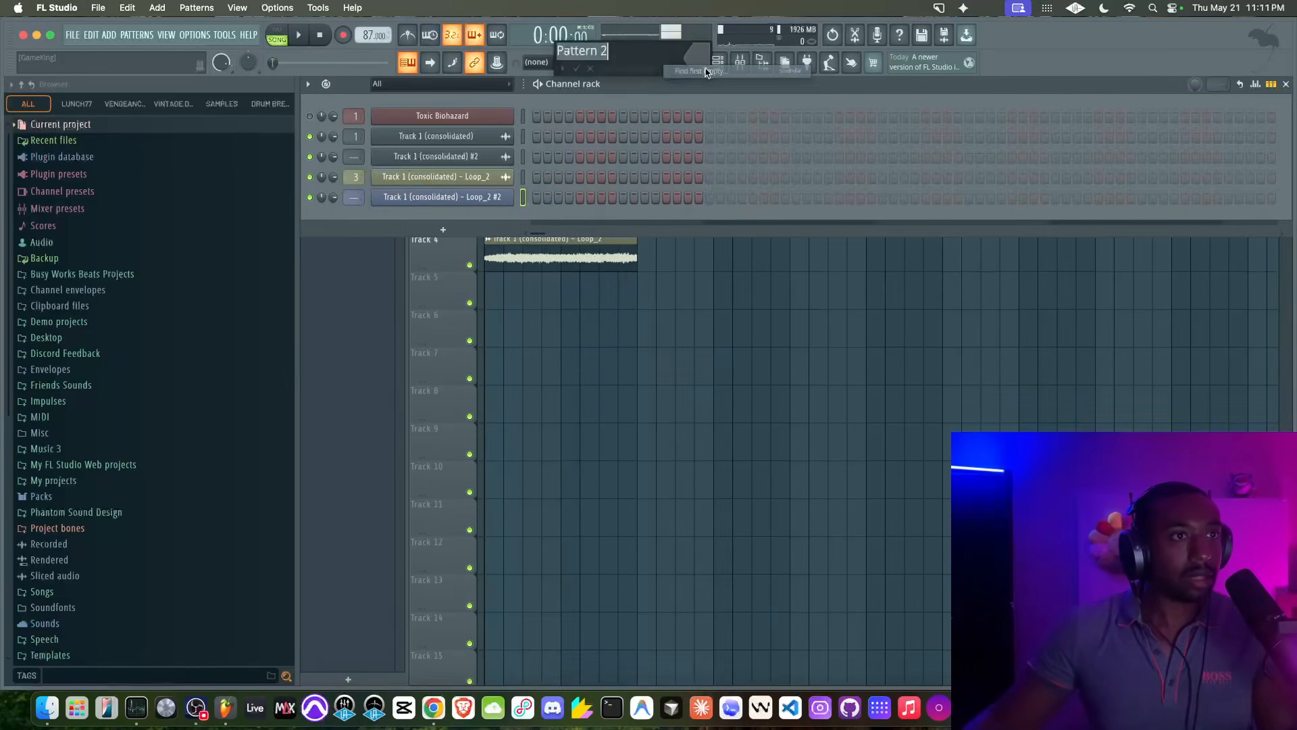
- Dump the Loop_2 beat slices into Pattern 2, slightly raise the slicer's attack and volume level, and open the slices in the piano roll
left_click(454, 197)
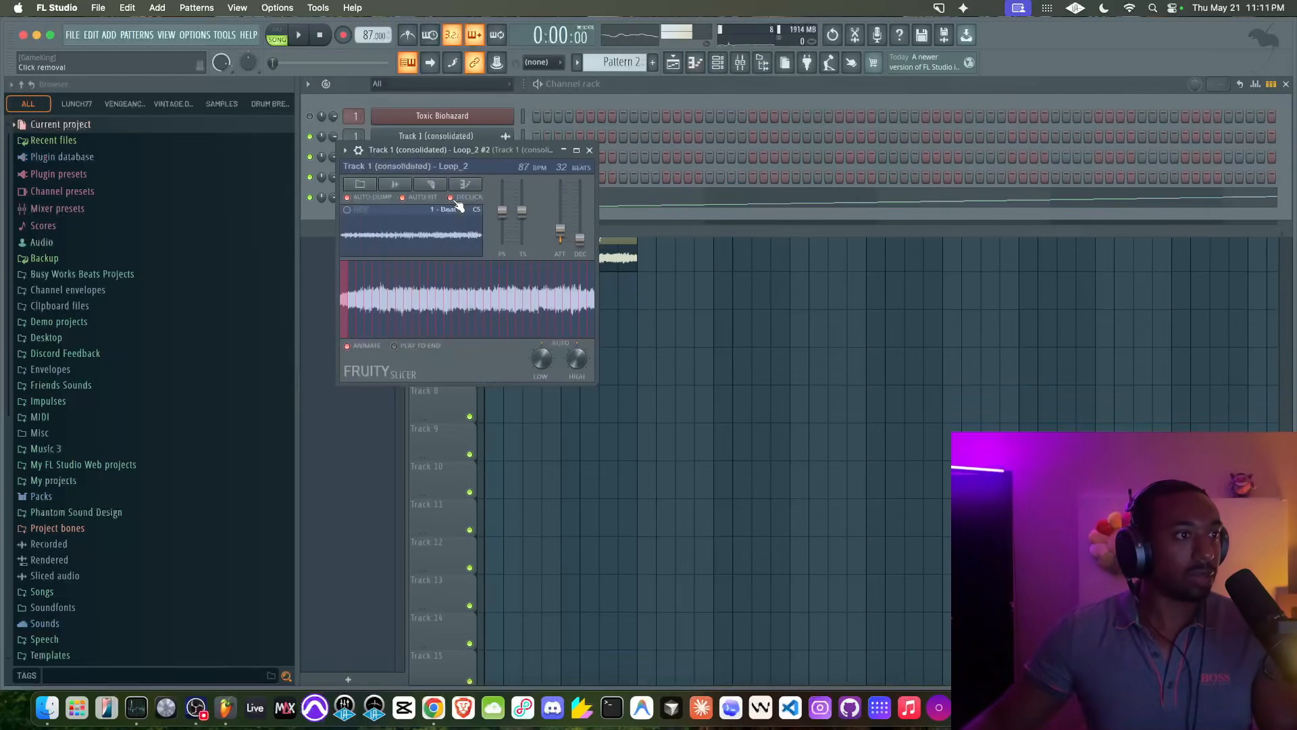
left_click(358, 150)
left_click(413, 175)
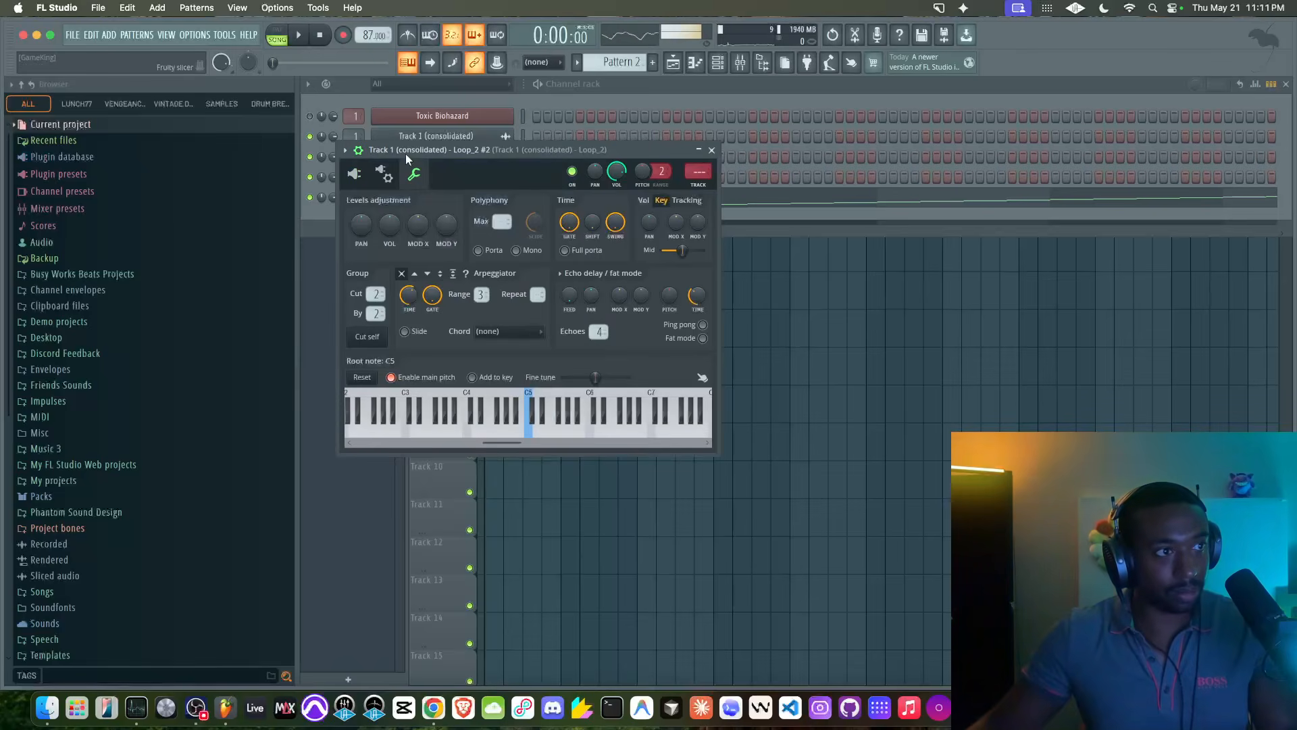
left_click_drag(389, 225, 390, 222)
left_click(354, 173)
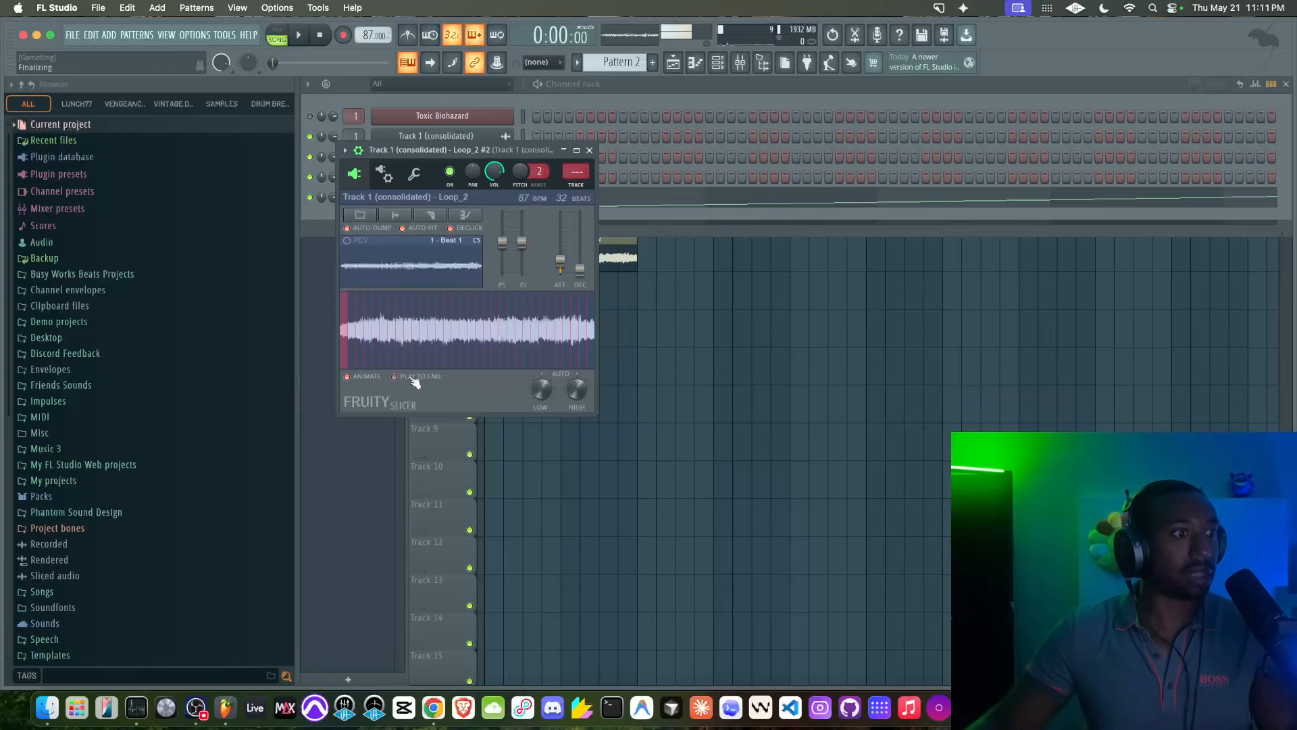
left_click(590, 151)
left_click(559, 196)
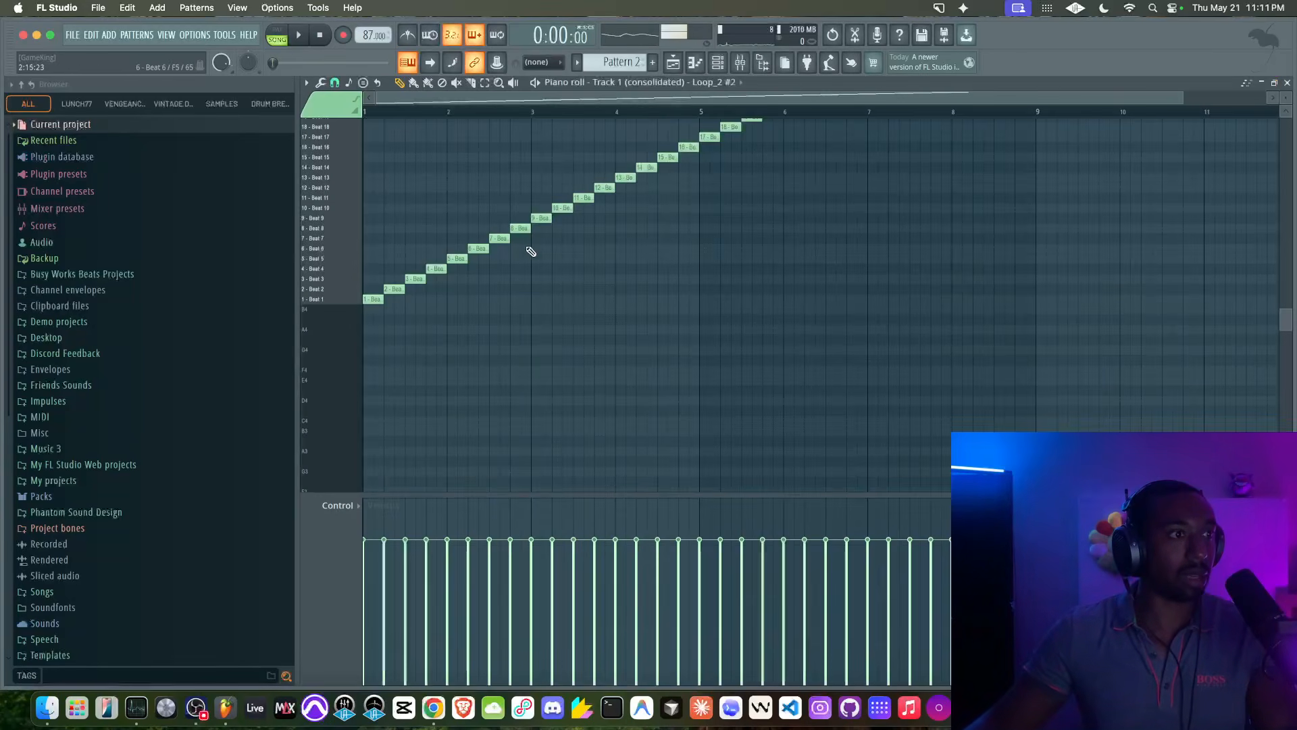
- Try to replace all slice notes with a single Beat 1 note at bar 1, and undo the replacement
key("ctrl+a")
key("Delete")
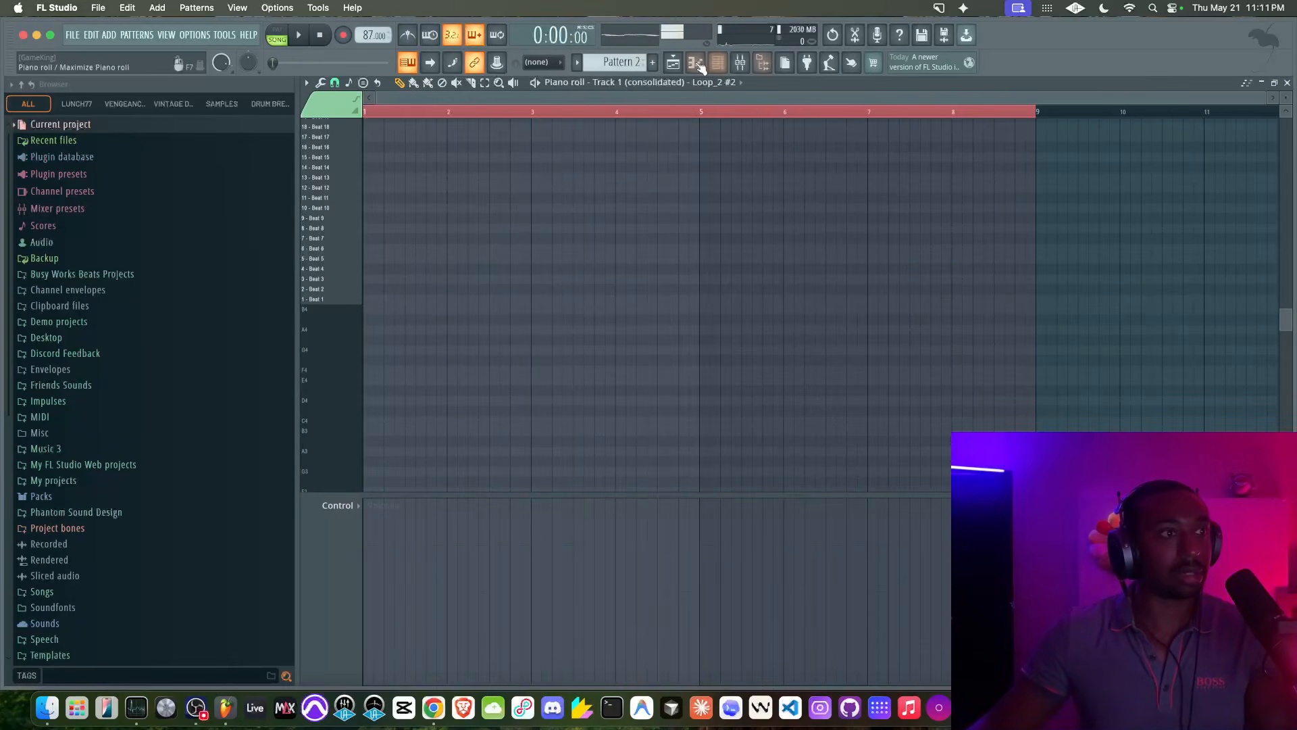
left_click(364, 300)
scroll(463, 313, "down", 6)
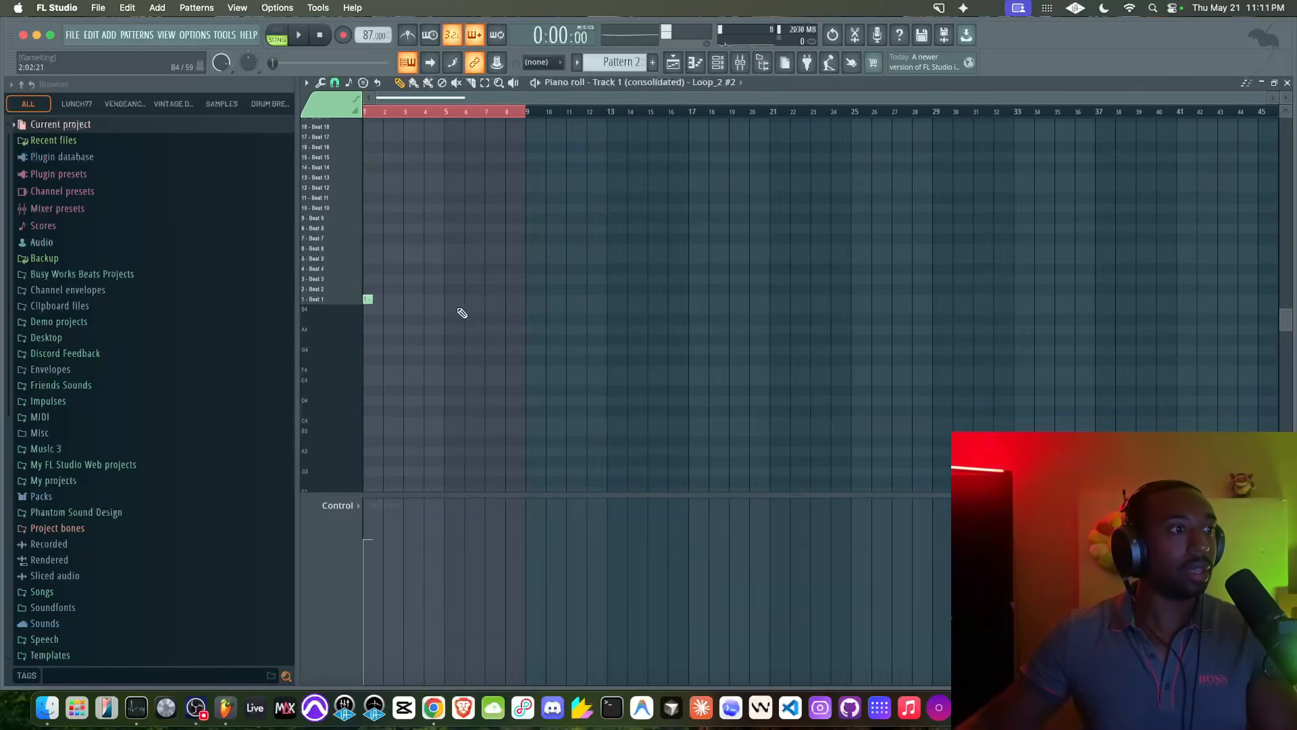
scroll(408, 305, "up", 4)
scroll(408, 305, "up", 2)
scroll(408, 306, "left", 2)
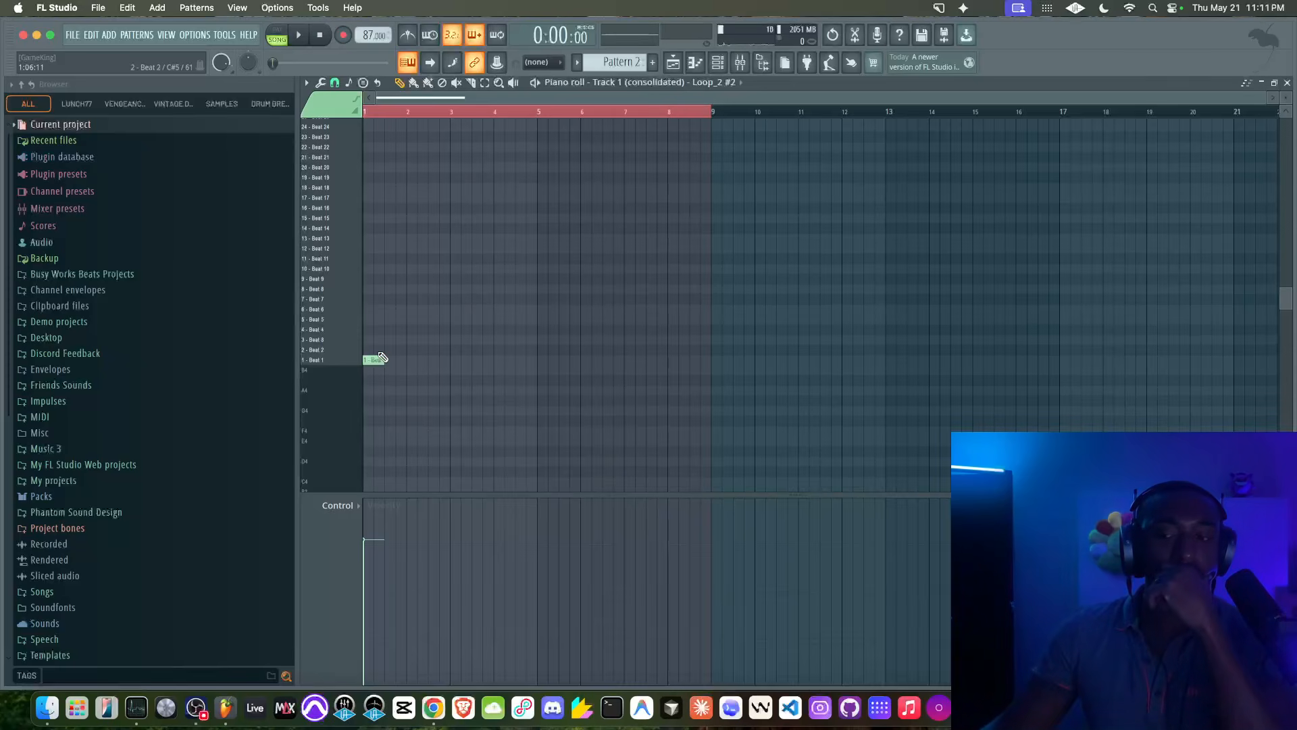
key("super+z")
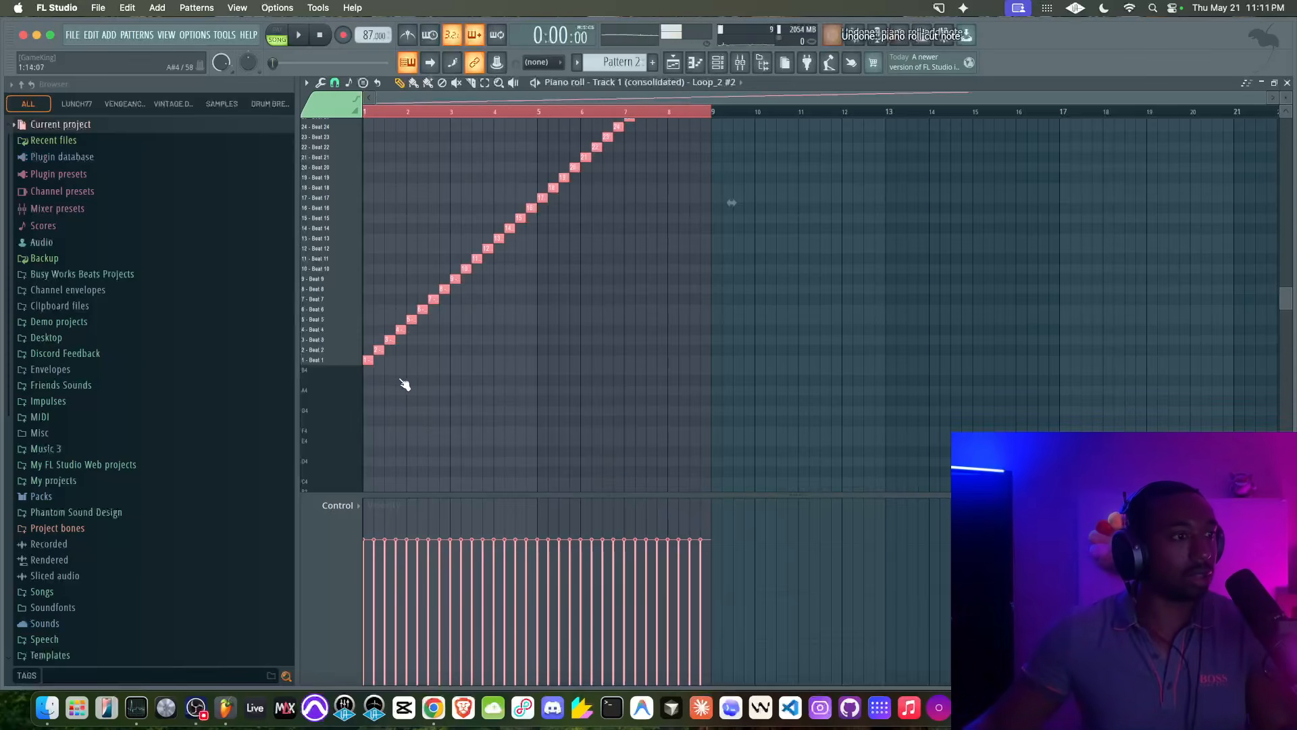
- Show note pan in the piano roll's control lane, pan slice 1 left and slices 2 and 4 right, and play the pattern
left_click(338, 505)
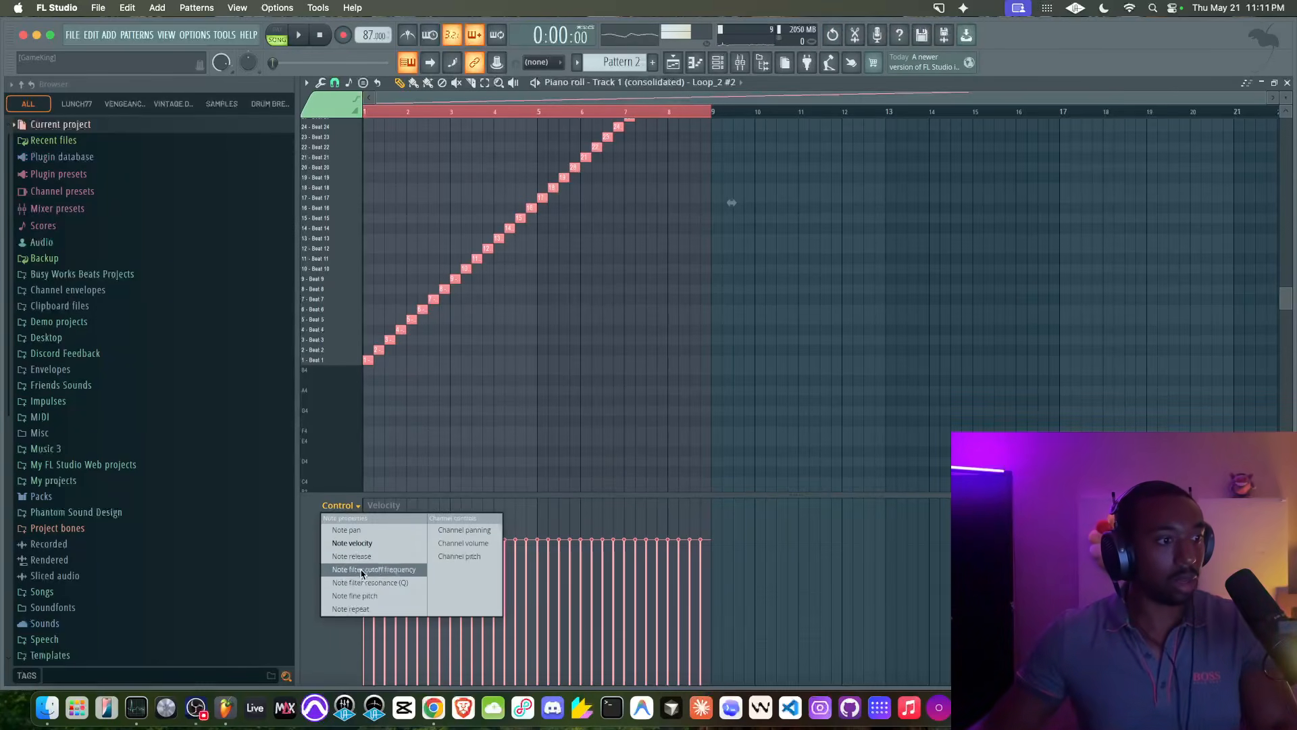
left_click(347, 530)
left_click_drag(378, 624, 376, 659)
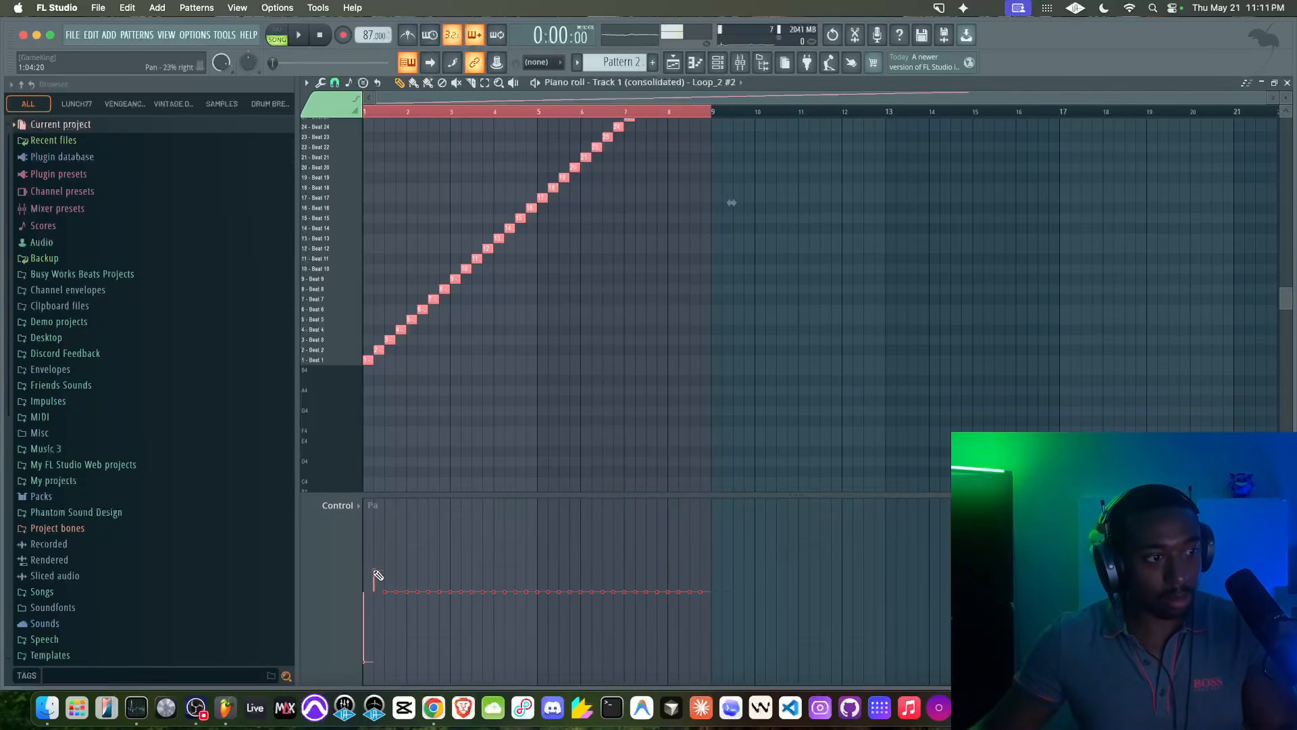
left_click_drag(379, 575, 386, 559)
left_click(292, 37)
left_click(398, 554)
- Pan the remaining odd slice notes left and the remaining even slice notes right through bar 8
mouse_move(414, 639)
left_mouse_down()
mouse_move(516, 631)
mouse_move(625, 658)
mouse_move(692, 653)
left_mouse_up()
left_click(476, 637)
left_click(489, 637)
key("super+z")
mouse_move(429, 550)
left_mouse_down()
mouse_move(421, 546)
mouse_move(553, 533)
mouse_move(553, 522)
mouse_move(551, 537)
mouse_move(576, 514)
mouse_move(593, 547)
mouse_move(593, 533)
mouse_move(703, 545)
left_mouse_up()
- Raise the pitch shift of the Loop_2 #2 Fruity Slicer channel while the pattern plays
key("F6")
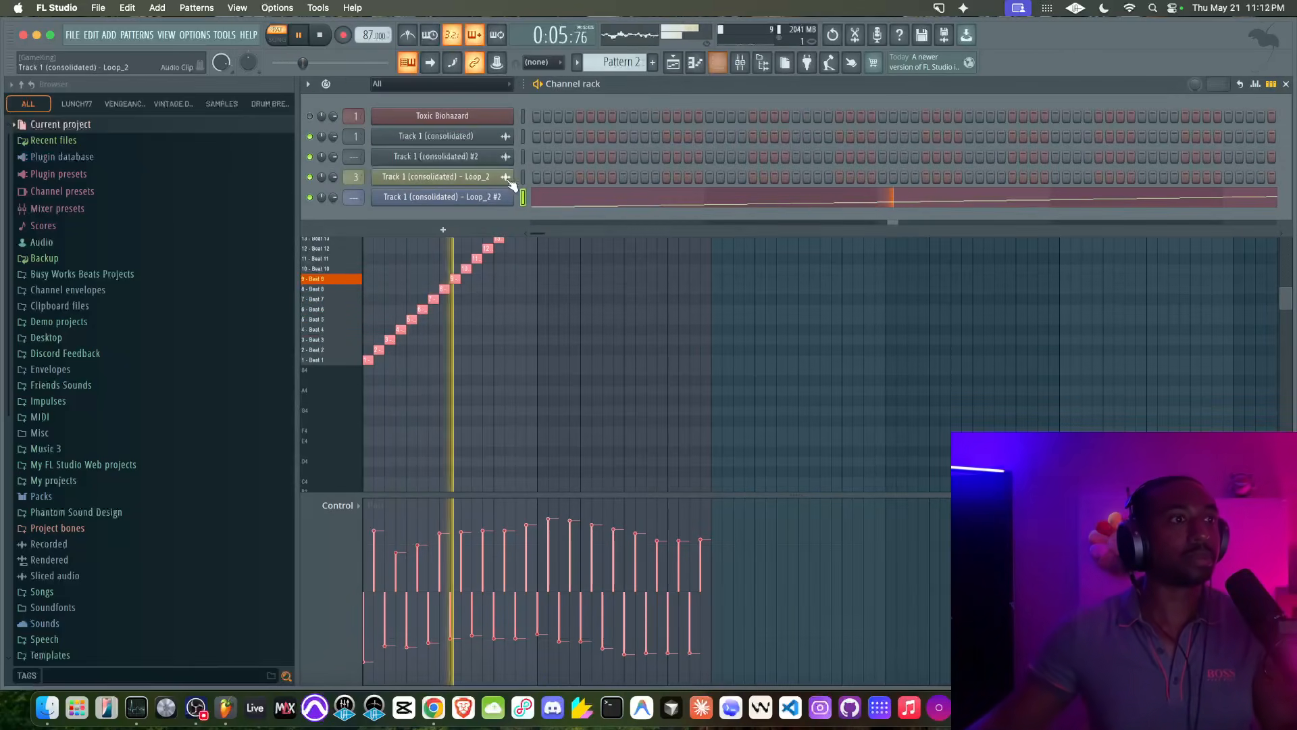
left_click(469, 197)
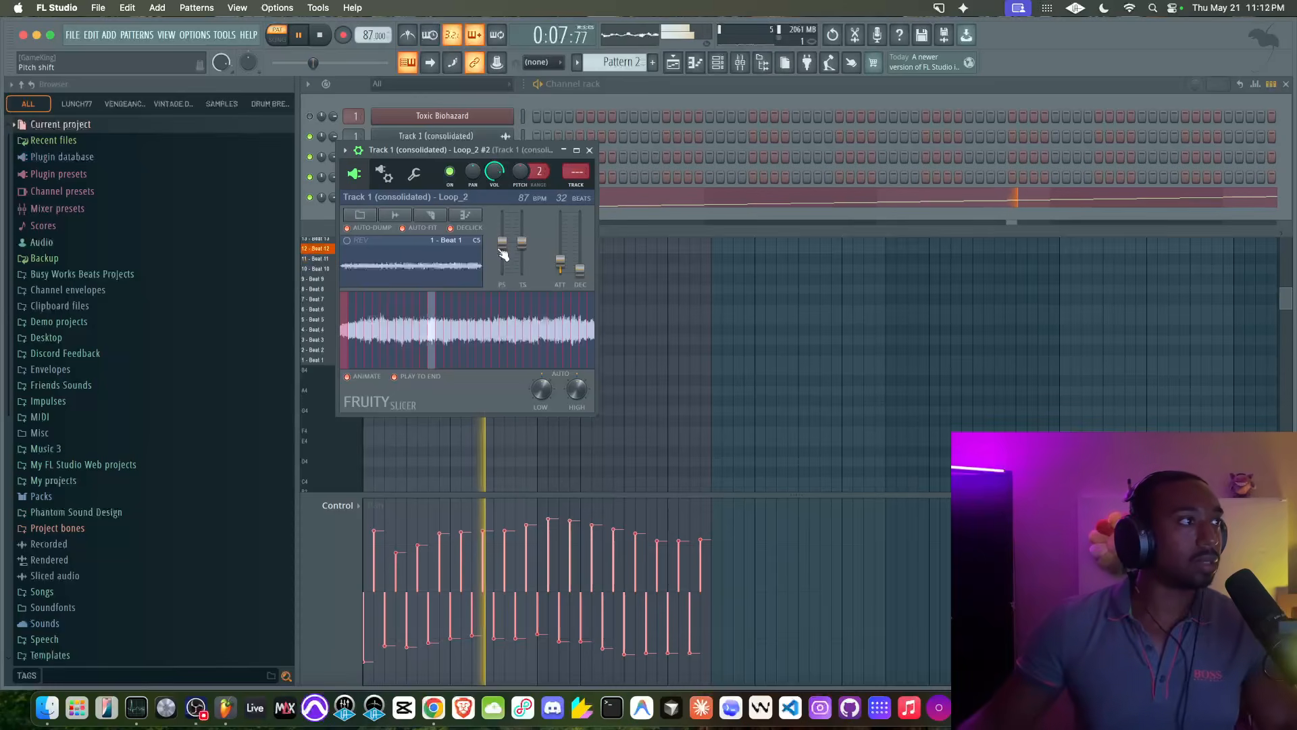
left_click_drag(502, 241, 503, 213)
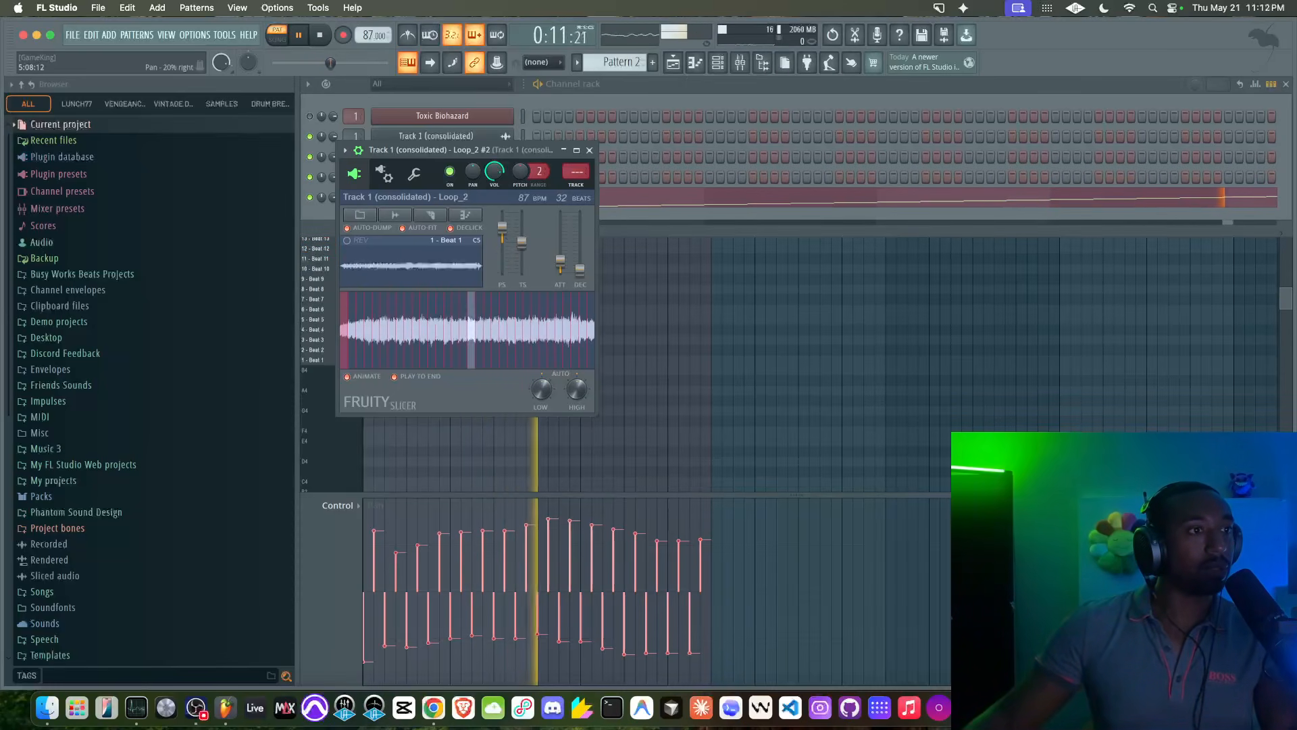
- Reset the pitch shift in the Fruity Slicer of the Loop_2 #2 channel and close the plugin
right_click(504, 217)
left_click(515, 225)
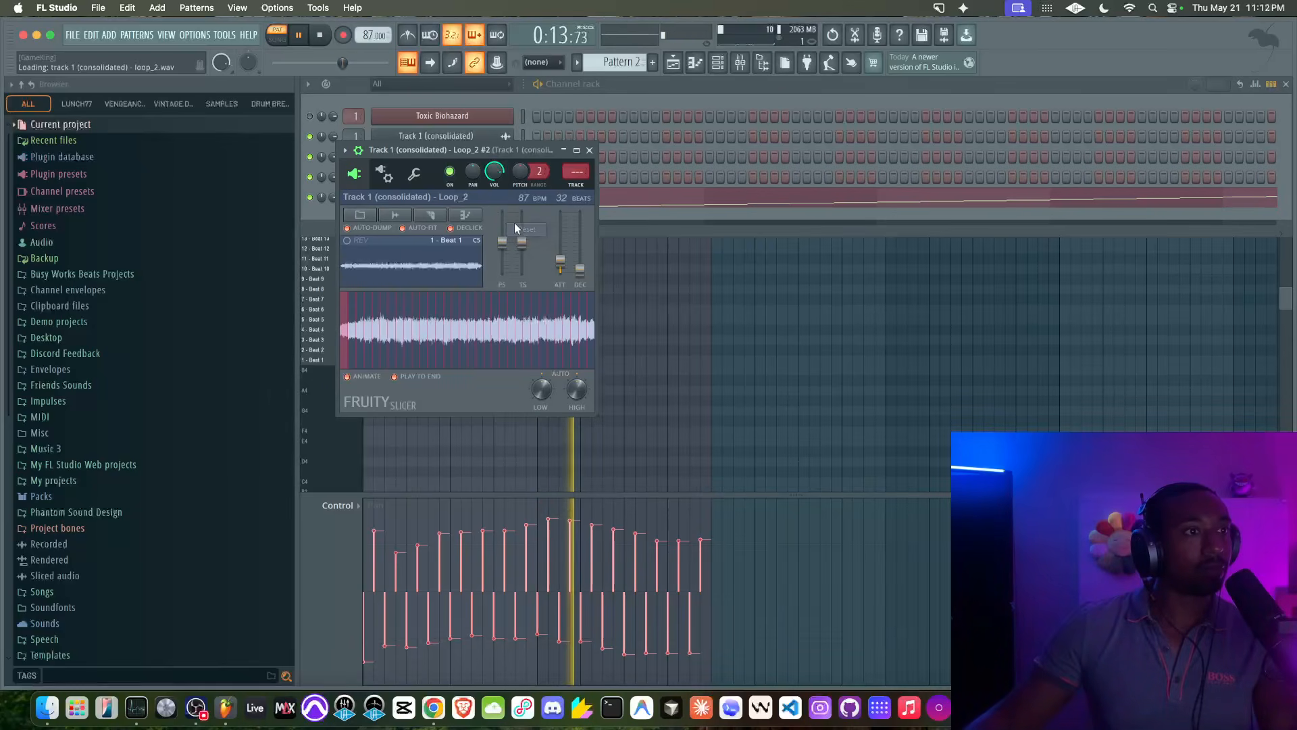
left_click(590, 150)
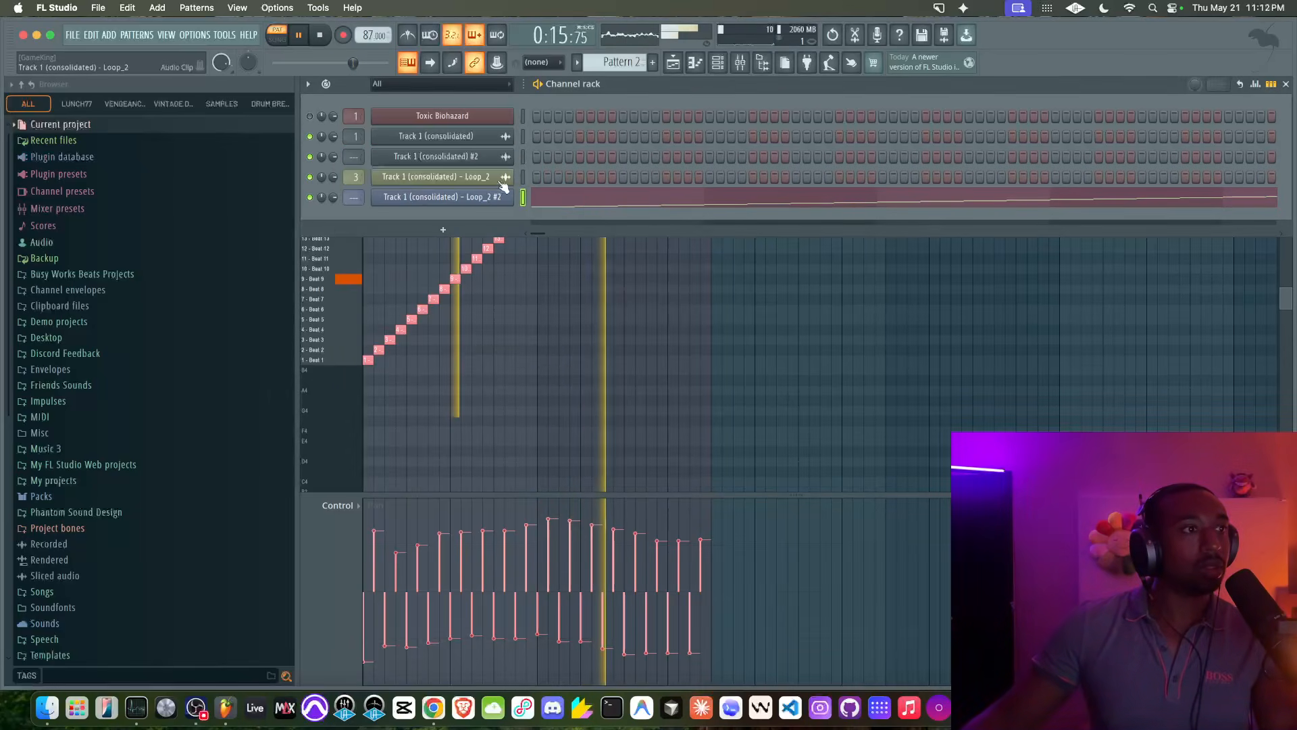
- Route the Loop_2 #2 channel to mixer track 4 and load Fruity Parametric EQ 2 in its first effect slot
double_click(506, 197)
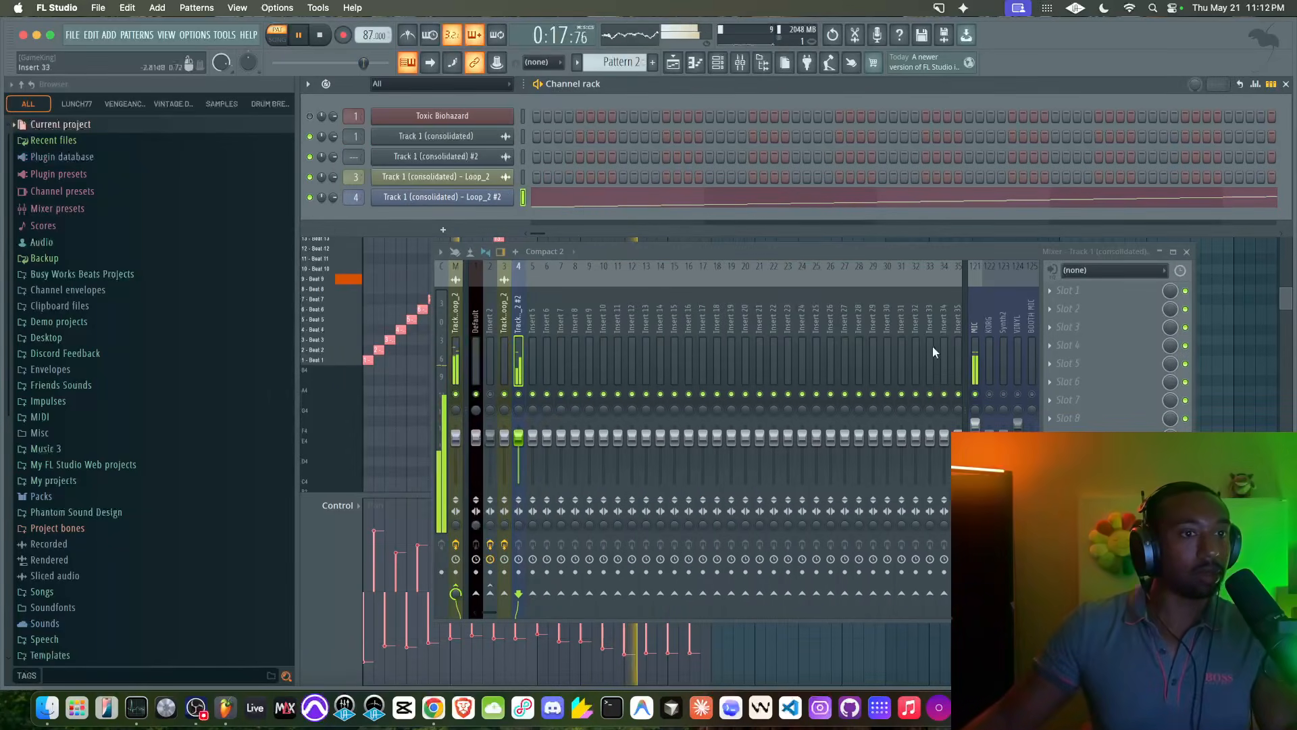
left_click(1068, 300)
left_click(545, 662)
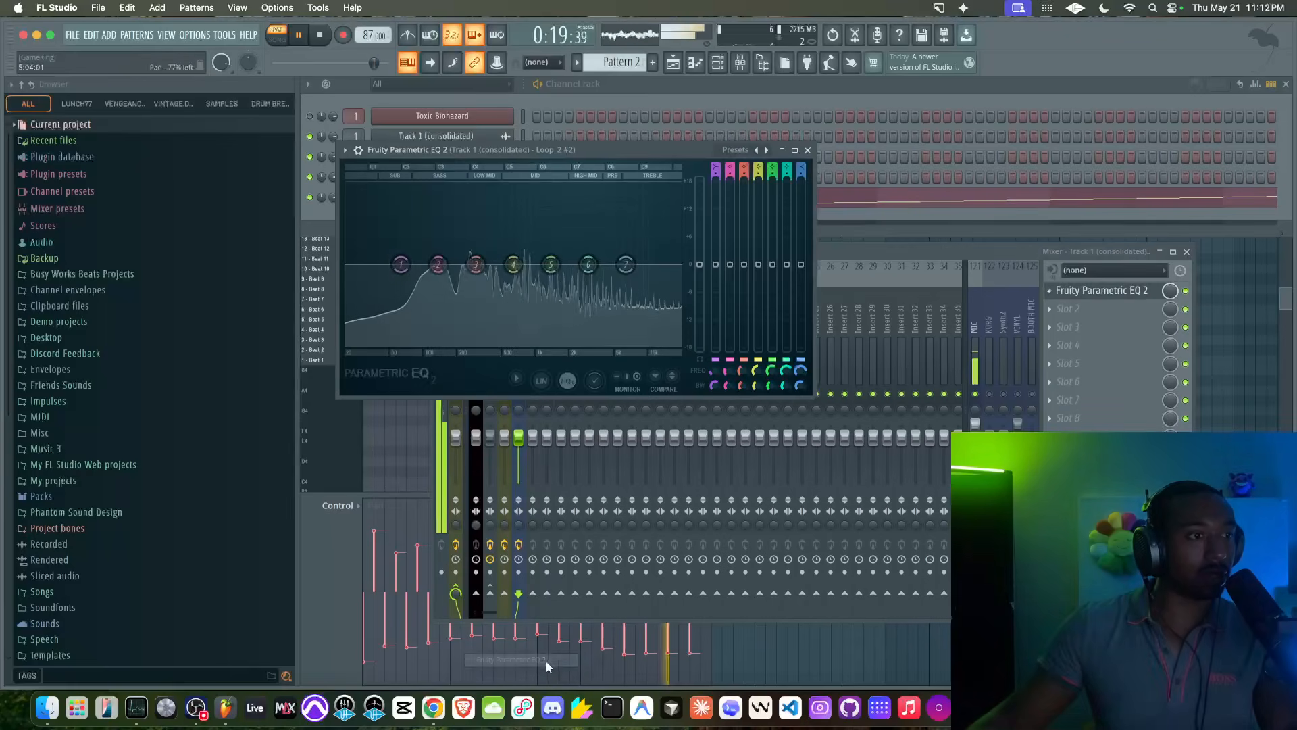
- Cut the lows with EQ band 1 and the highs with band 7, and return to the playlist
left_click_drag(401, 264, 445, 346)
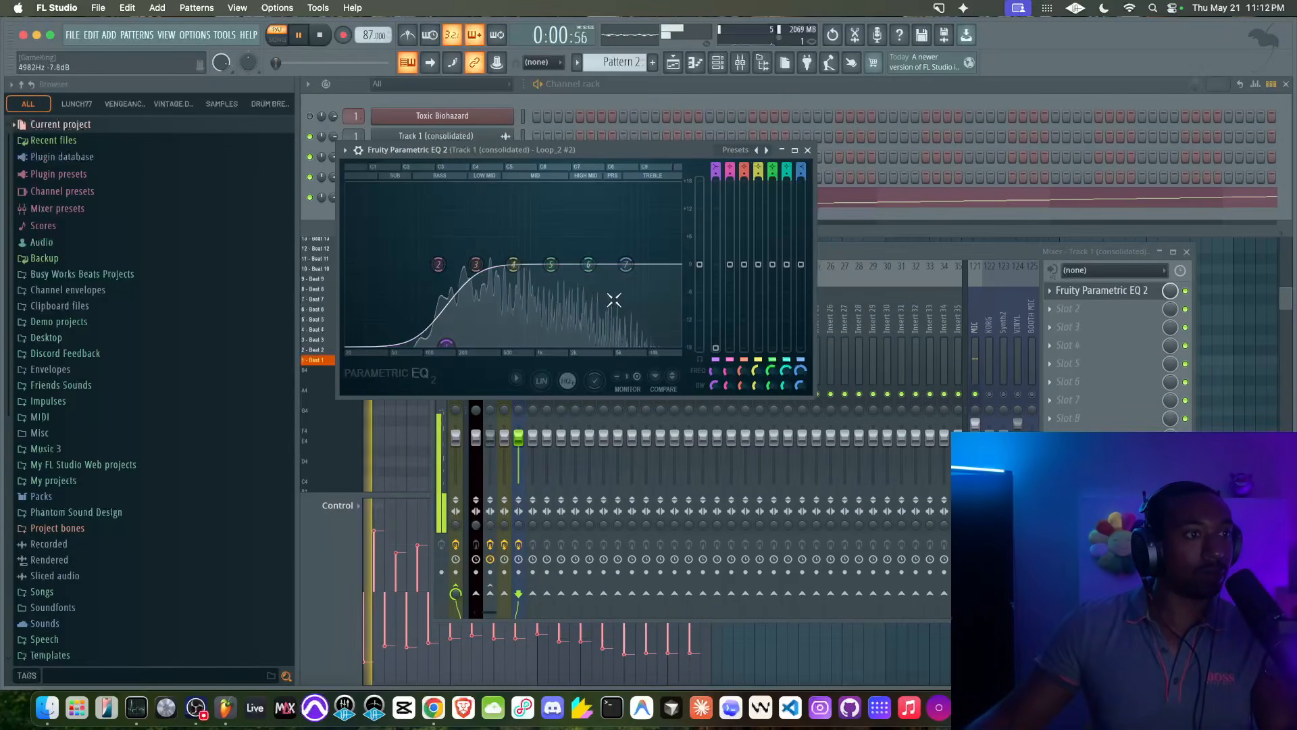
left_click_drag(626, 265, 592, 343)
key("F5")
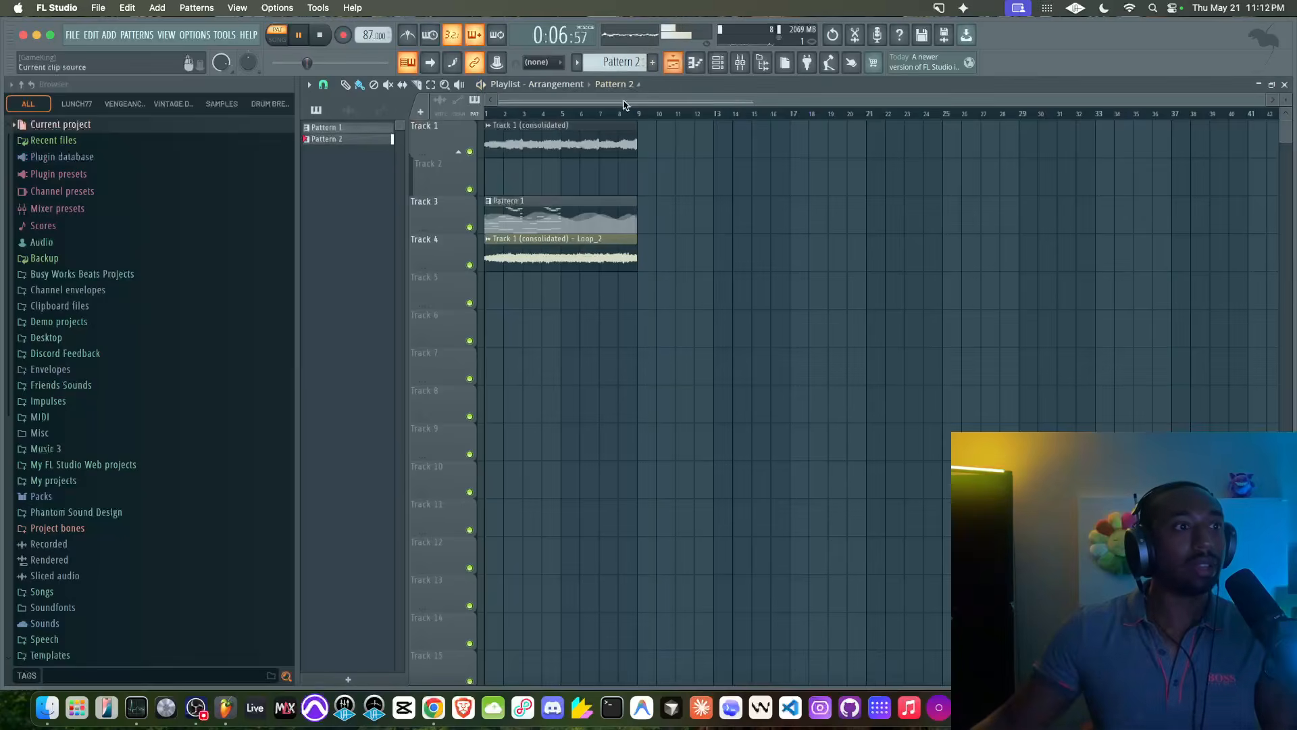
- Place Pattern 2 on Track 5 at bar 1 and briefly play the arrangement
left_click(492, 292)
key("space")
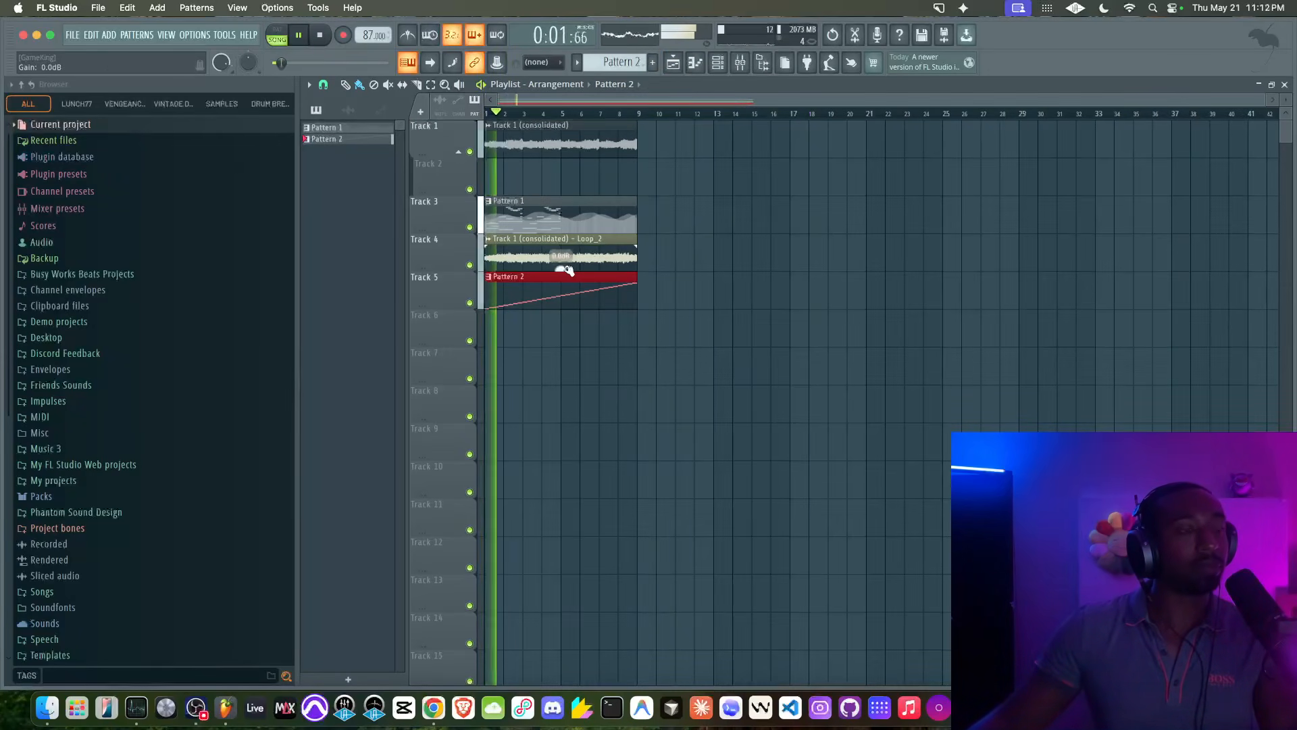
key("space")
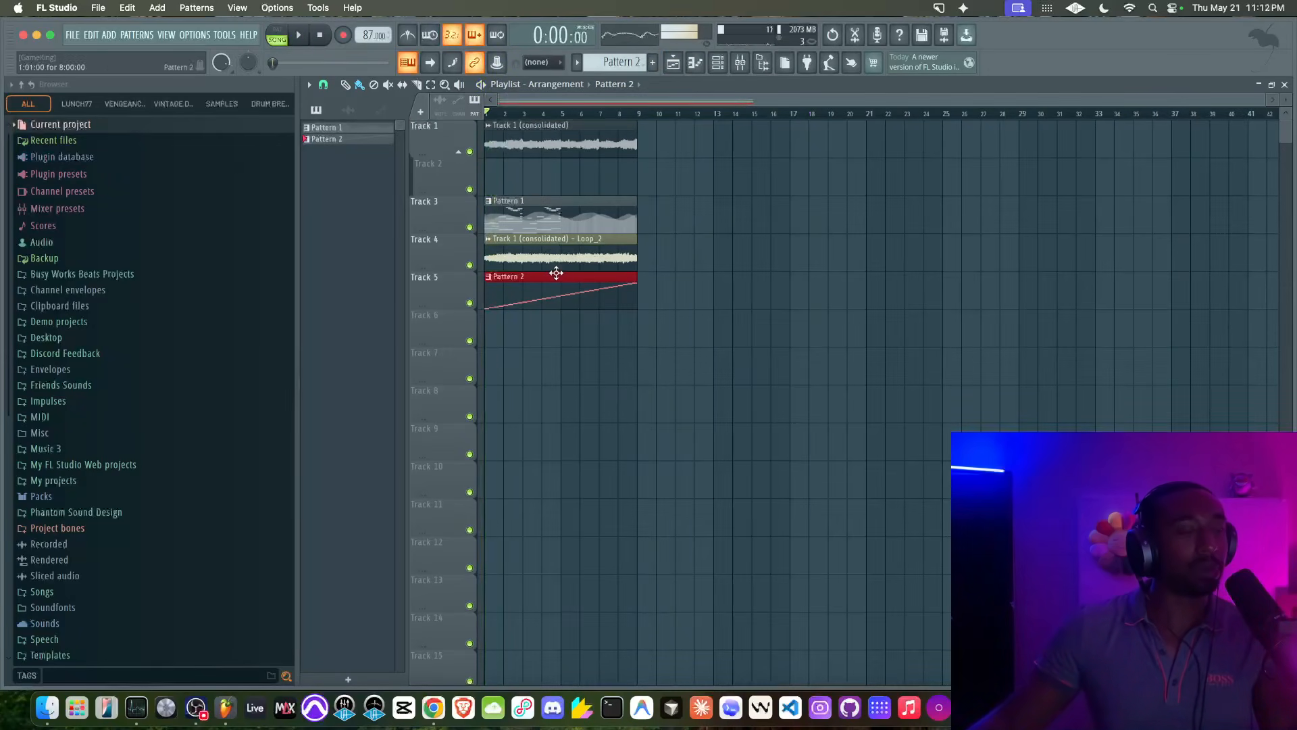
- Reroute the Loop_2 #2 slicer channel to mixer track 3 and return to the playlist
left_click(743, 62)
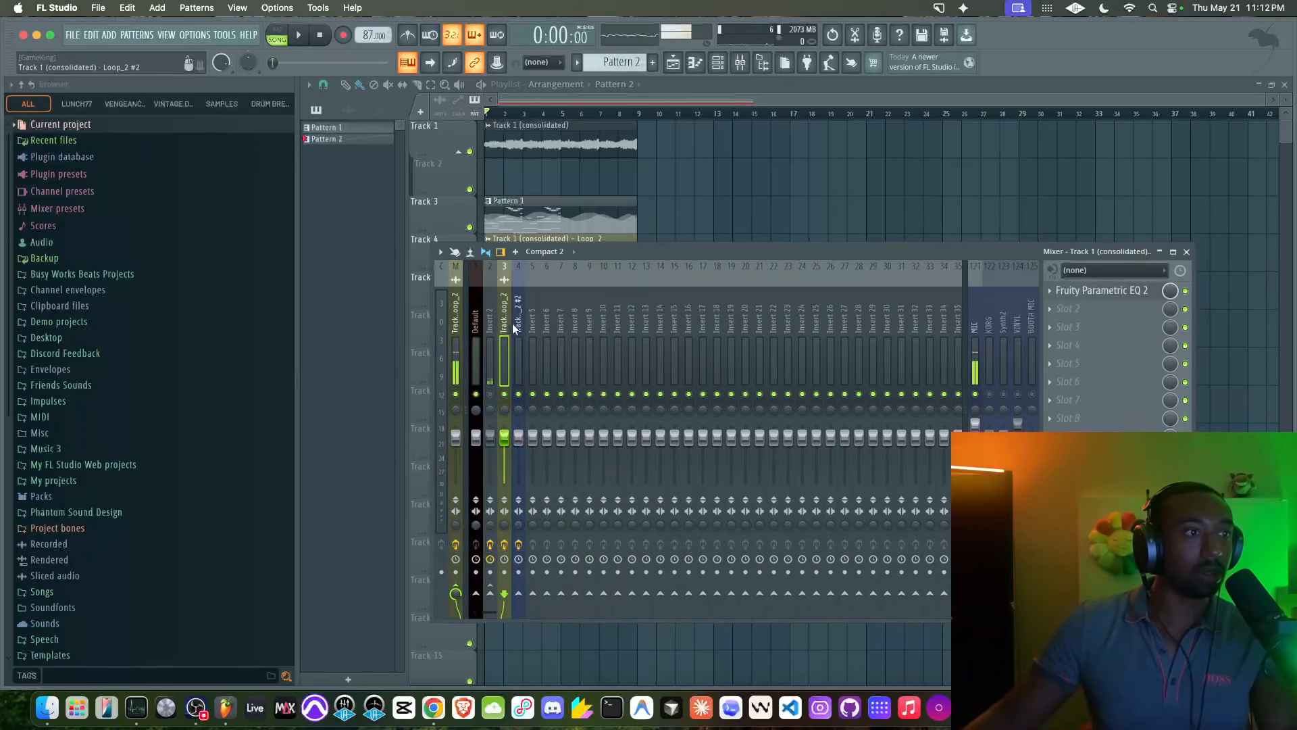
right_click(672, 208)
double_click(593, 290)
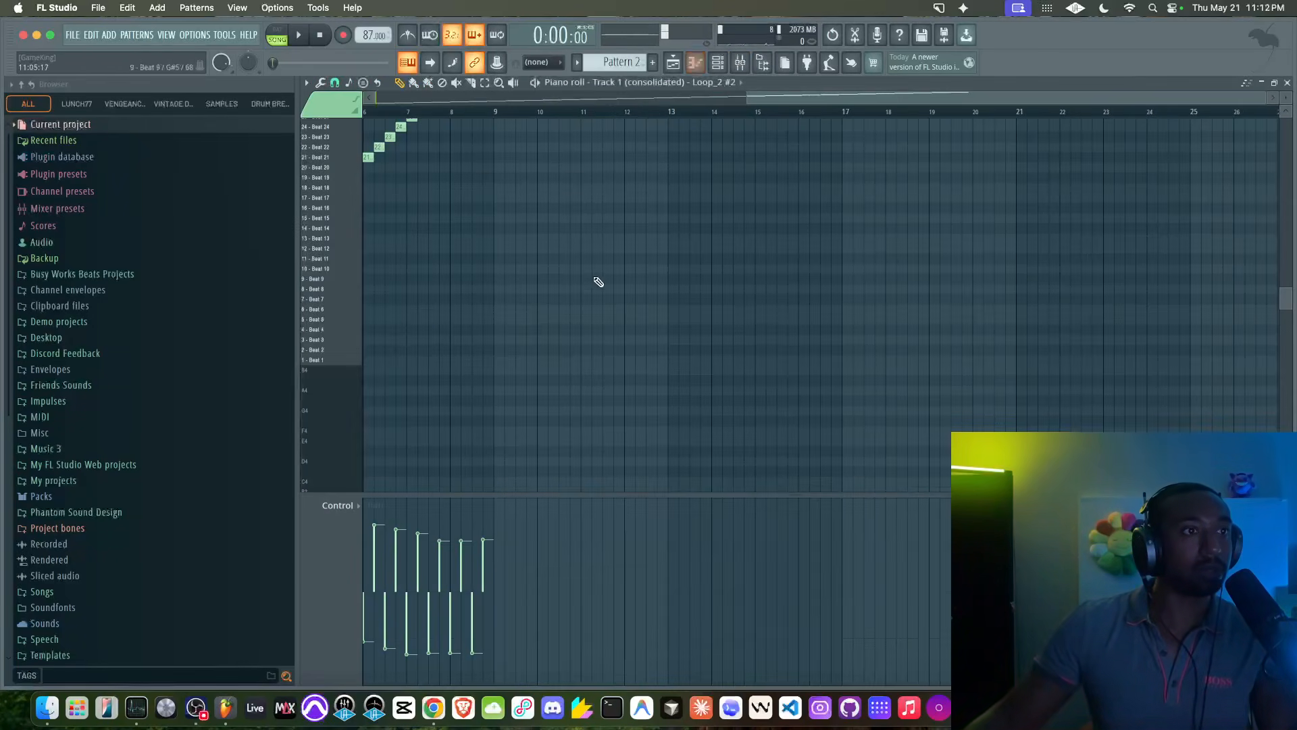
left_click(721, 62)
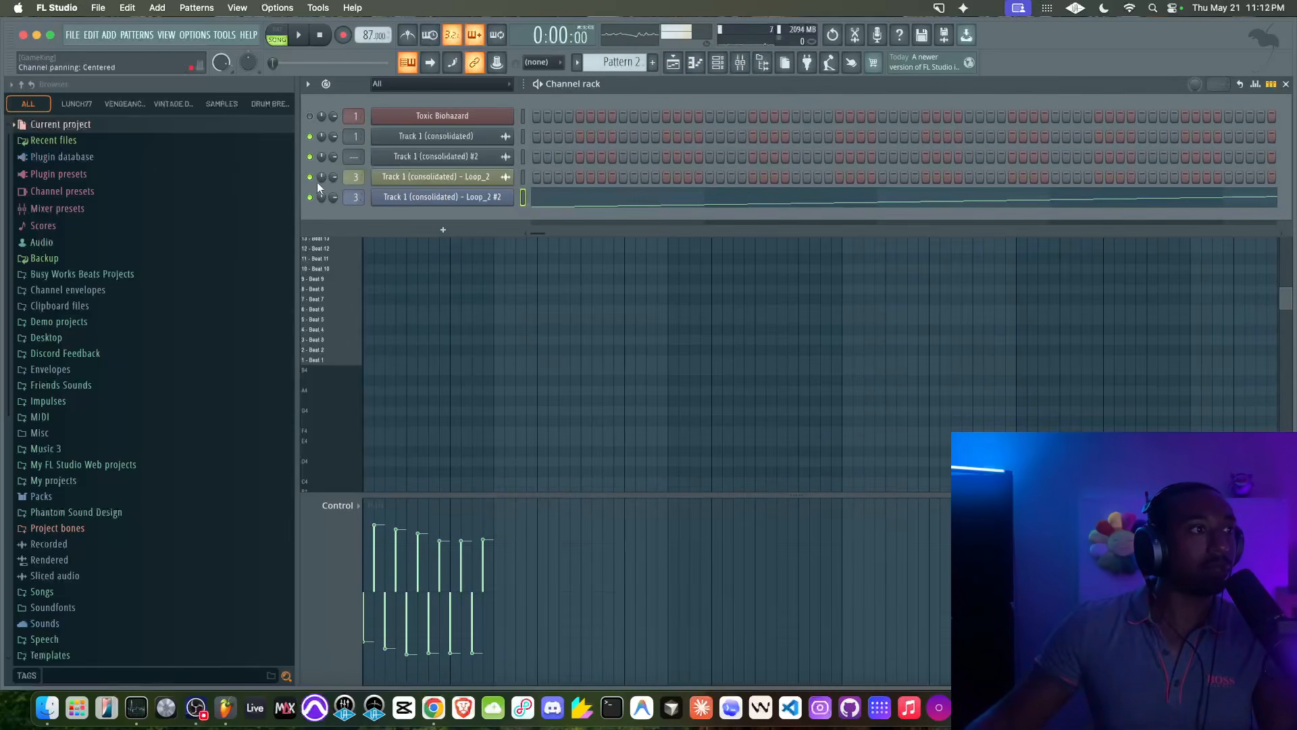
left_click(673, 62)
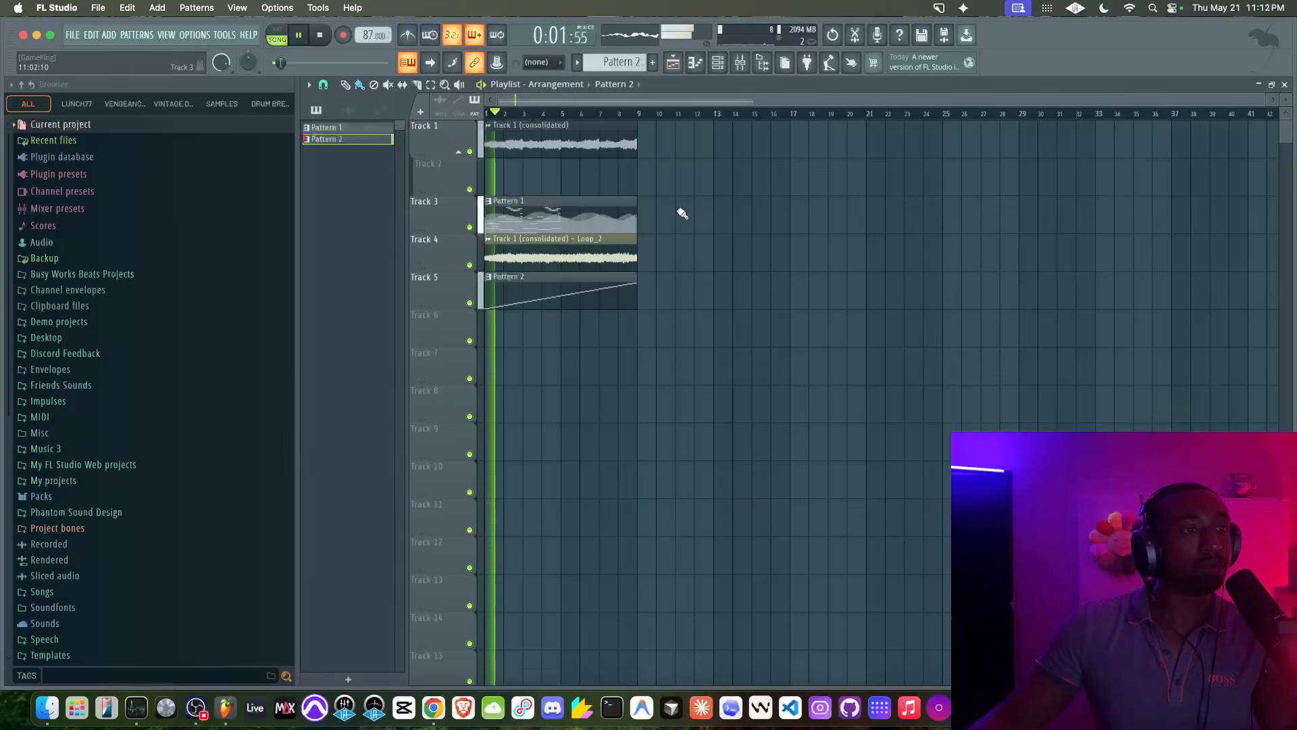
- Delete the Loop_2 audio clip from Track 4 and leave its channel muted in the channel rack
right_click(617, 255)
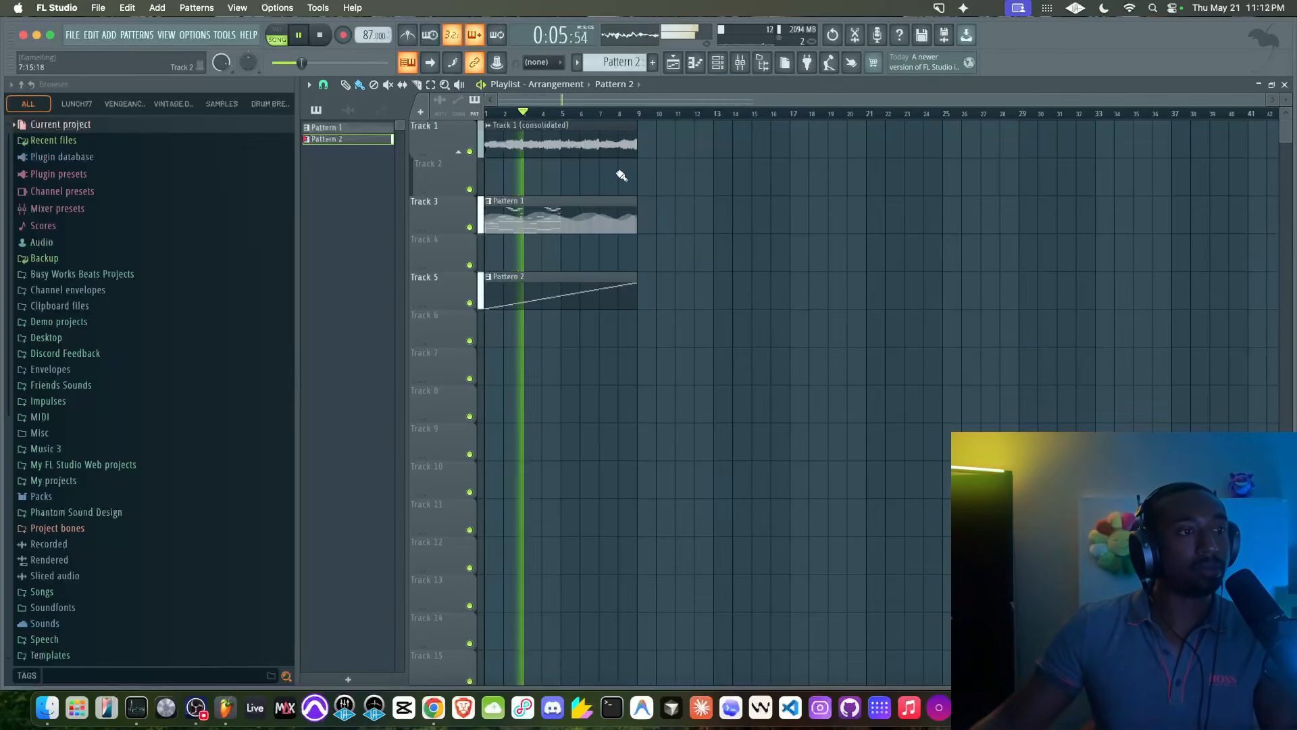
left_click(723, 69)
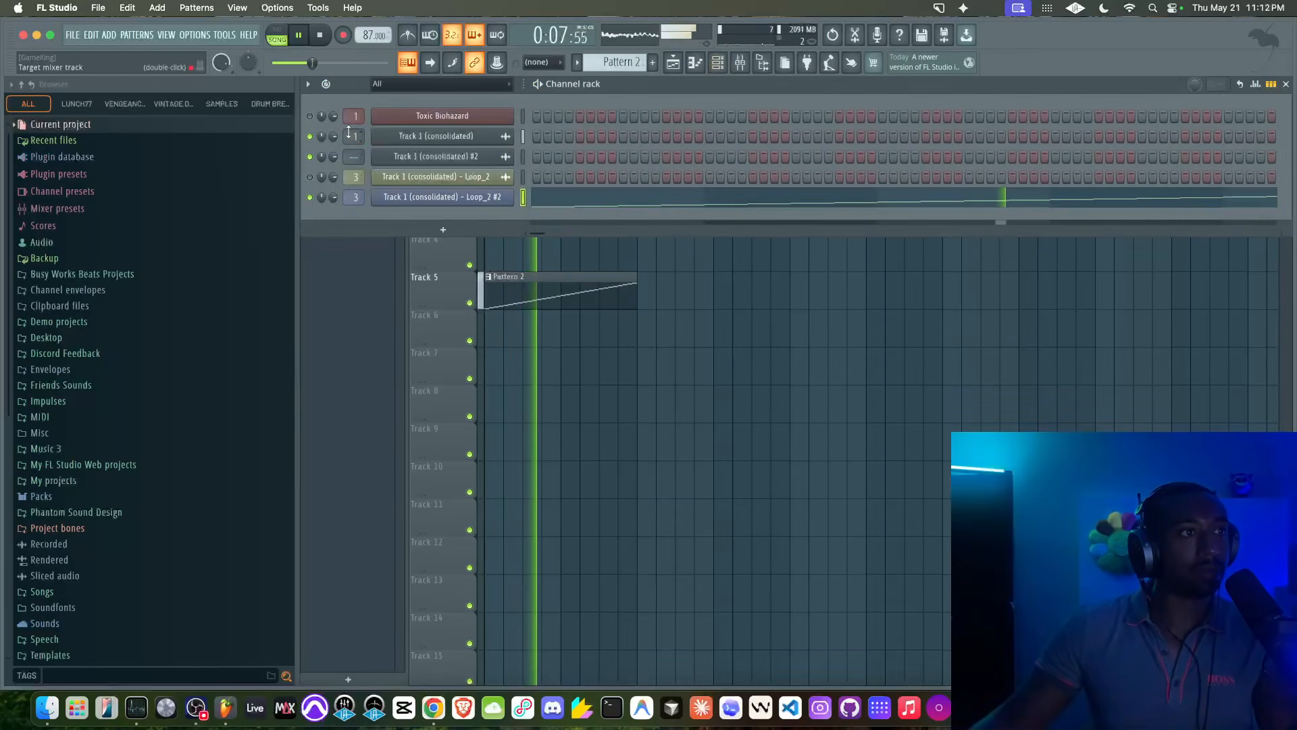
right_click(730, 293)
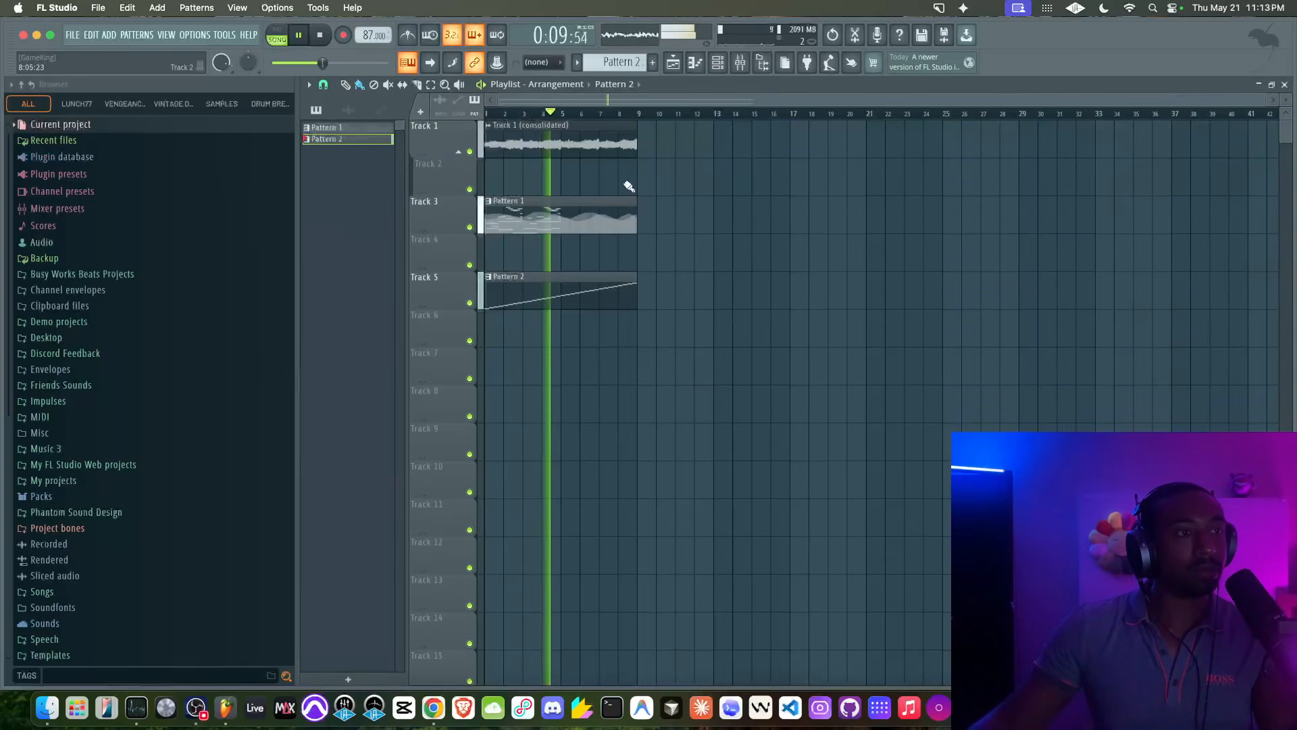
left_click(721, 68)
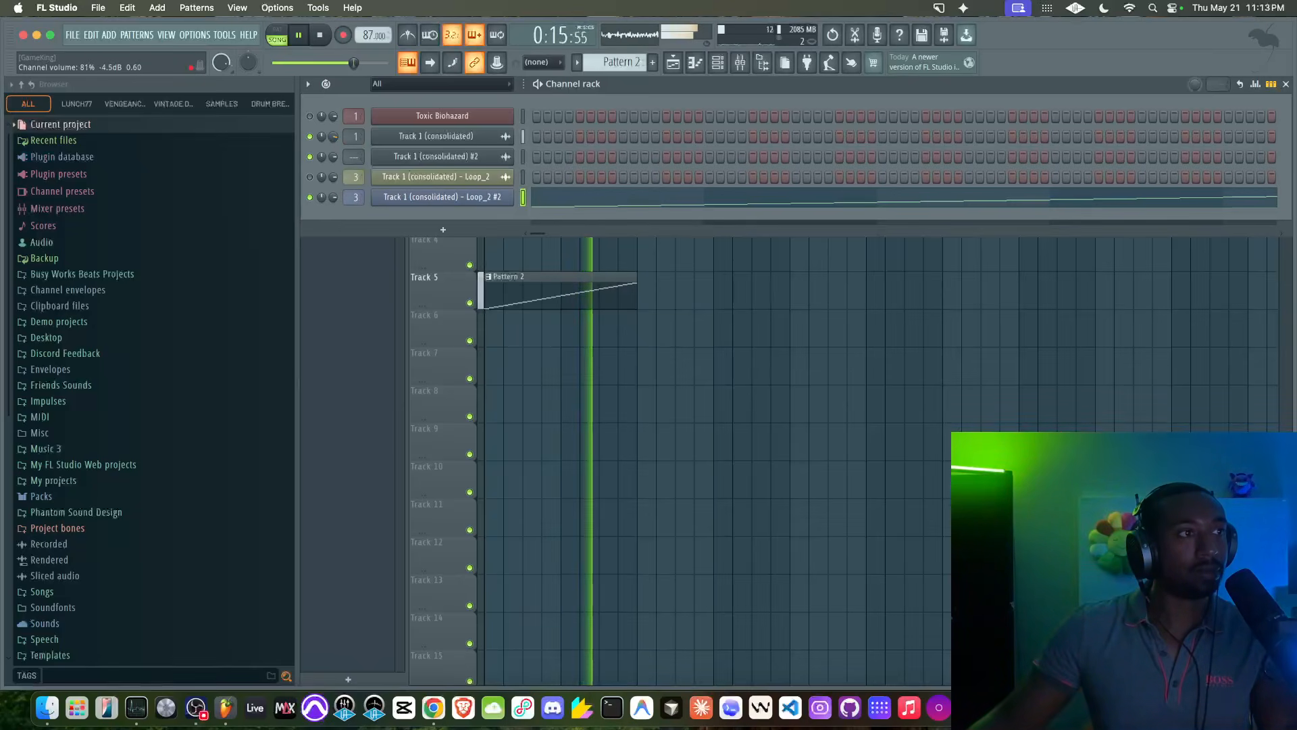
right_click(691, 365)
- Lower the volume of mixer track 3 to about 58% and close the mixer
left_click(740, 62)
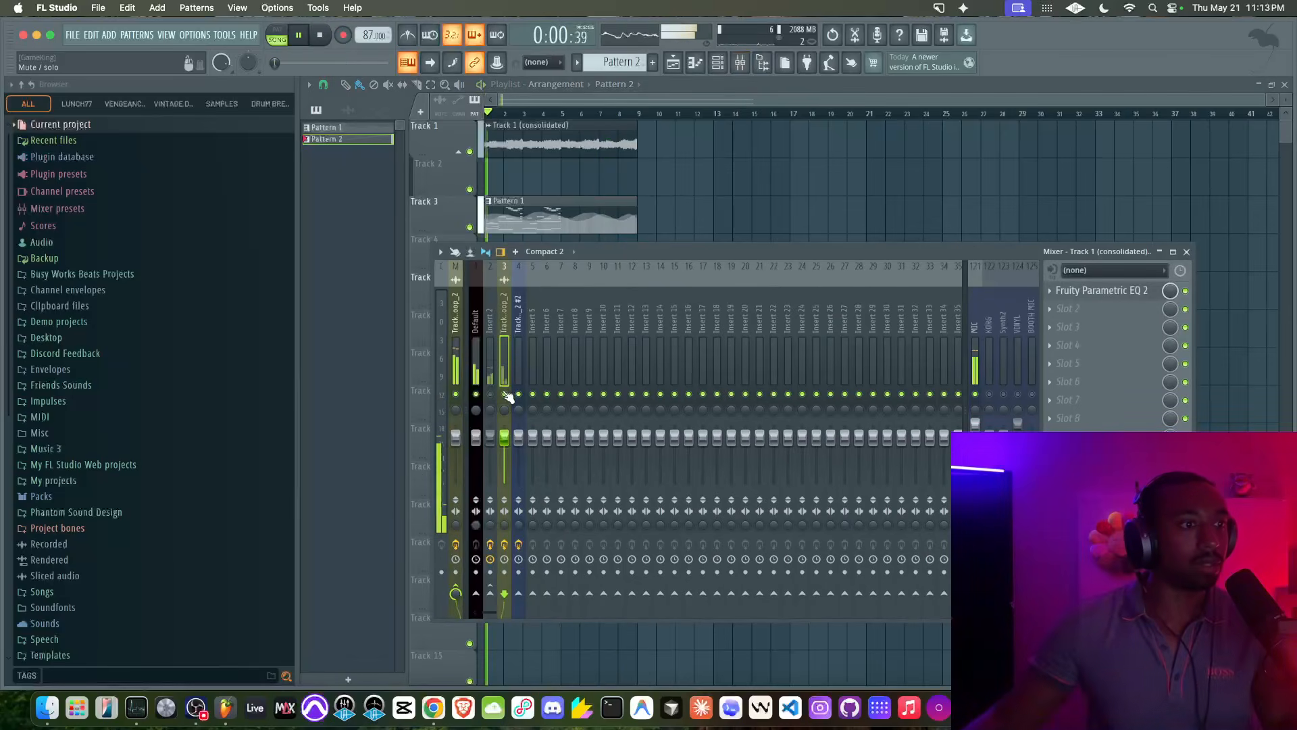
left_click_drag(504, 437, 504, 443)
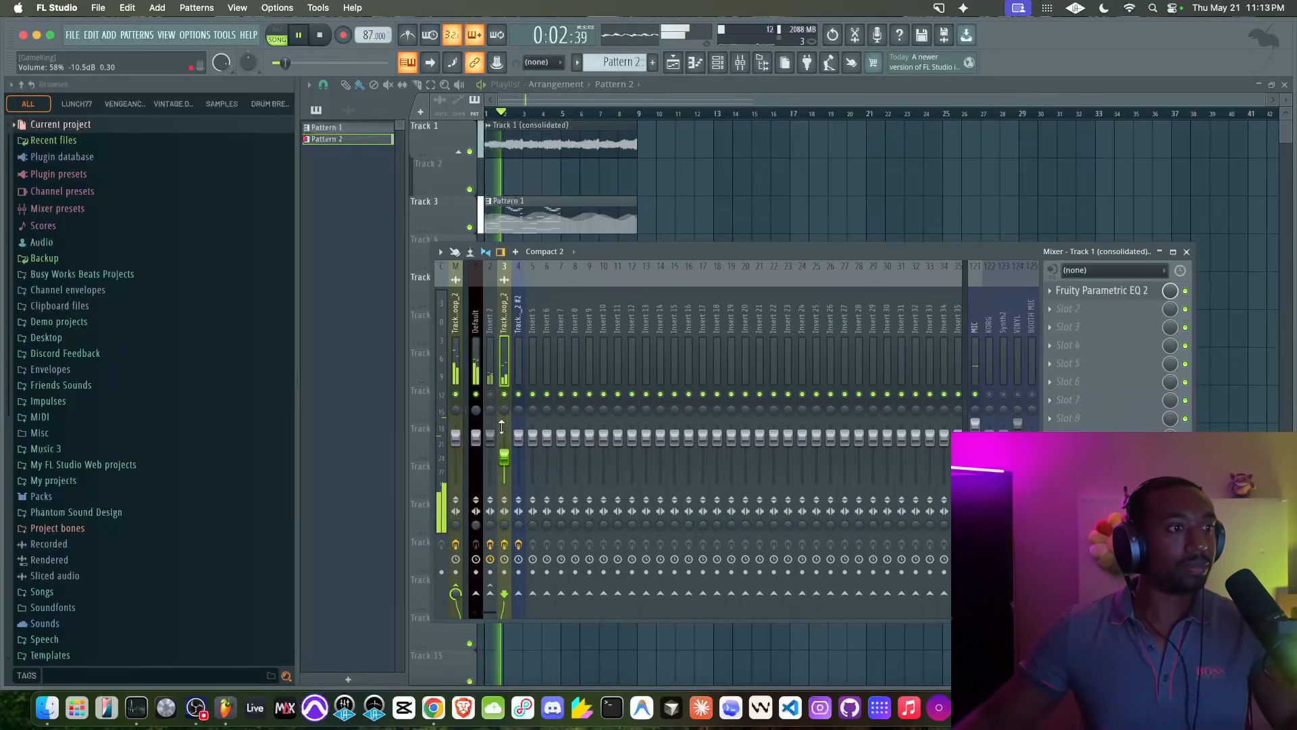
left_click(476, 365)
right_click(795, 193)
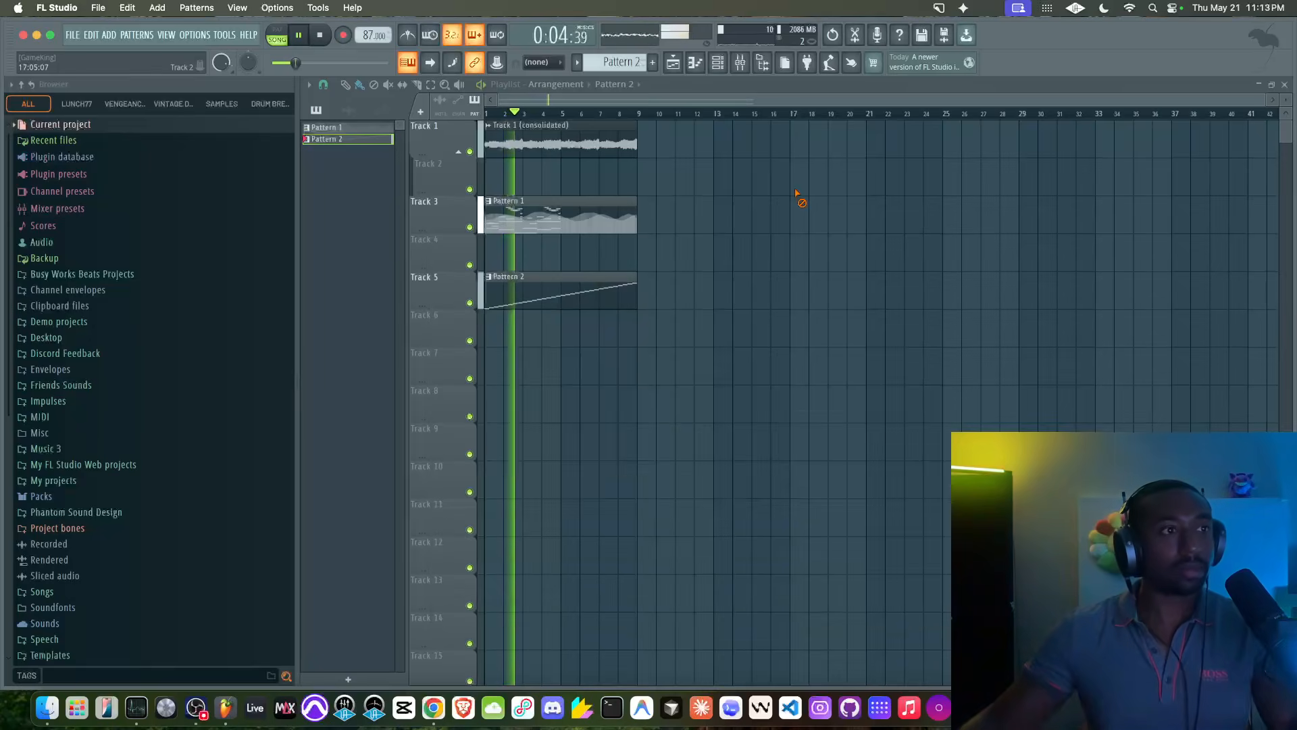
- Set the time stretching mode of the Track 1 (consolidated) audio clip to Stretch
double_click(576, 128)
left_click(752, 310)
left_click(747, 340)
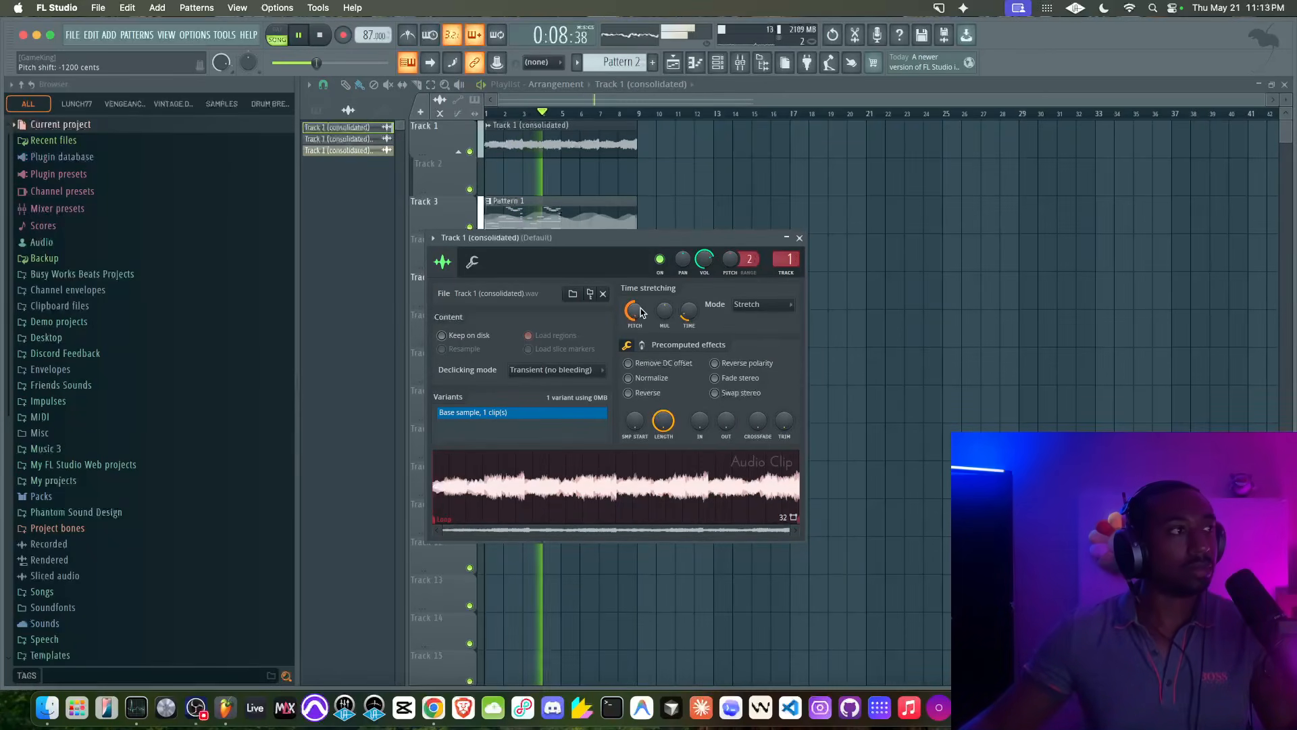
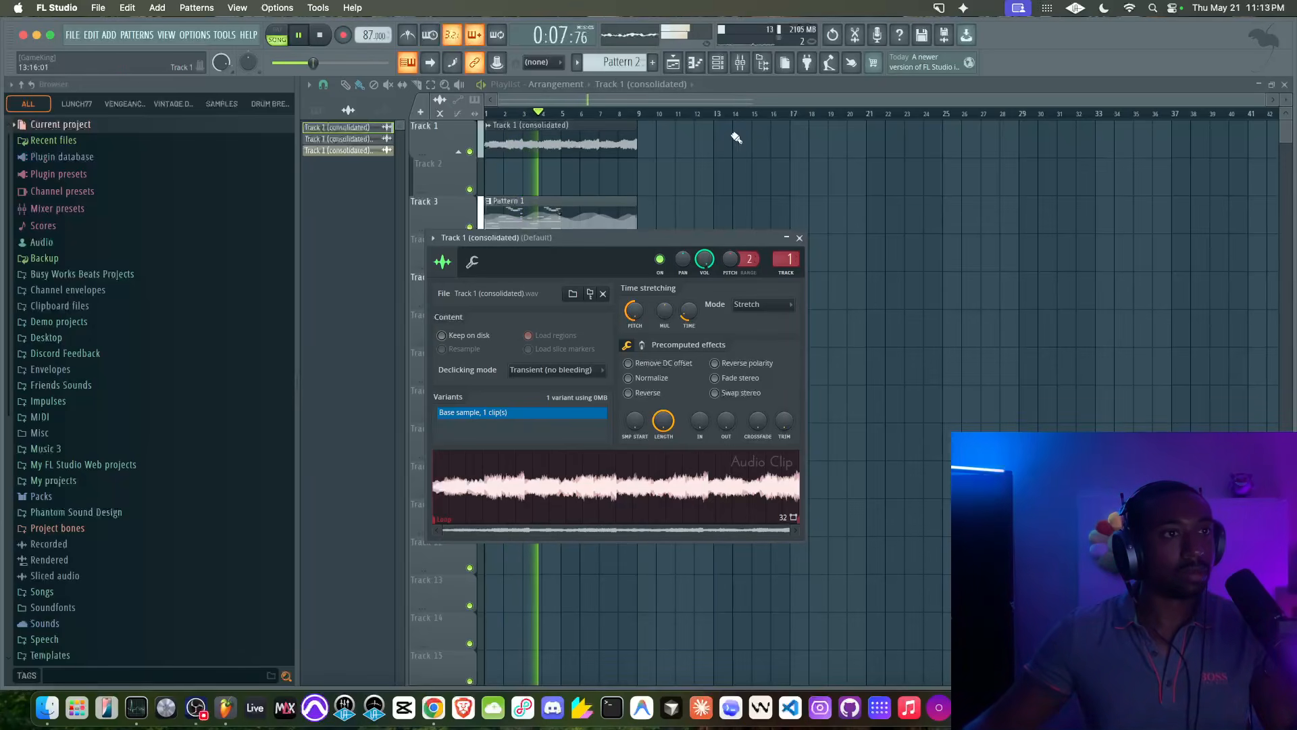
- Load Fruity Parametric EQ 2 on the Default mixer track and cut its low end with band 1
left_click(741, 65)
left_click(1060, 291)
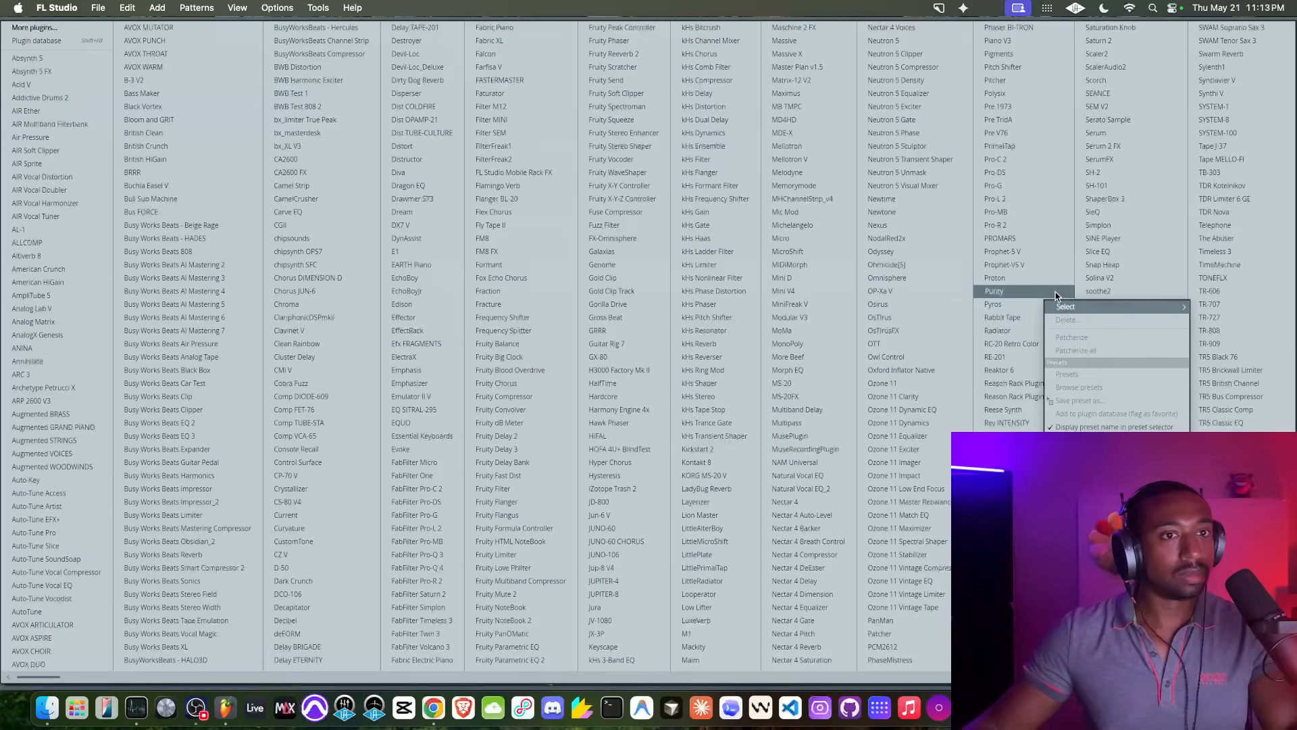
left_click(553, 661)
left_click_drag(436, 300, 449, 363)
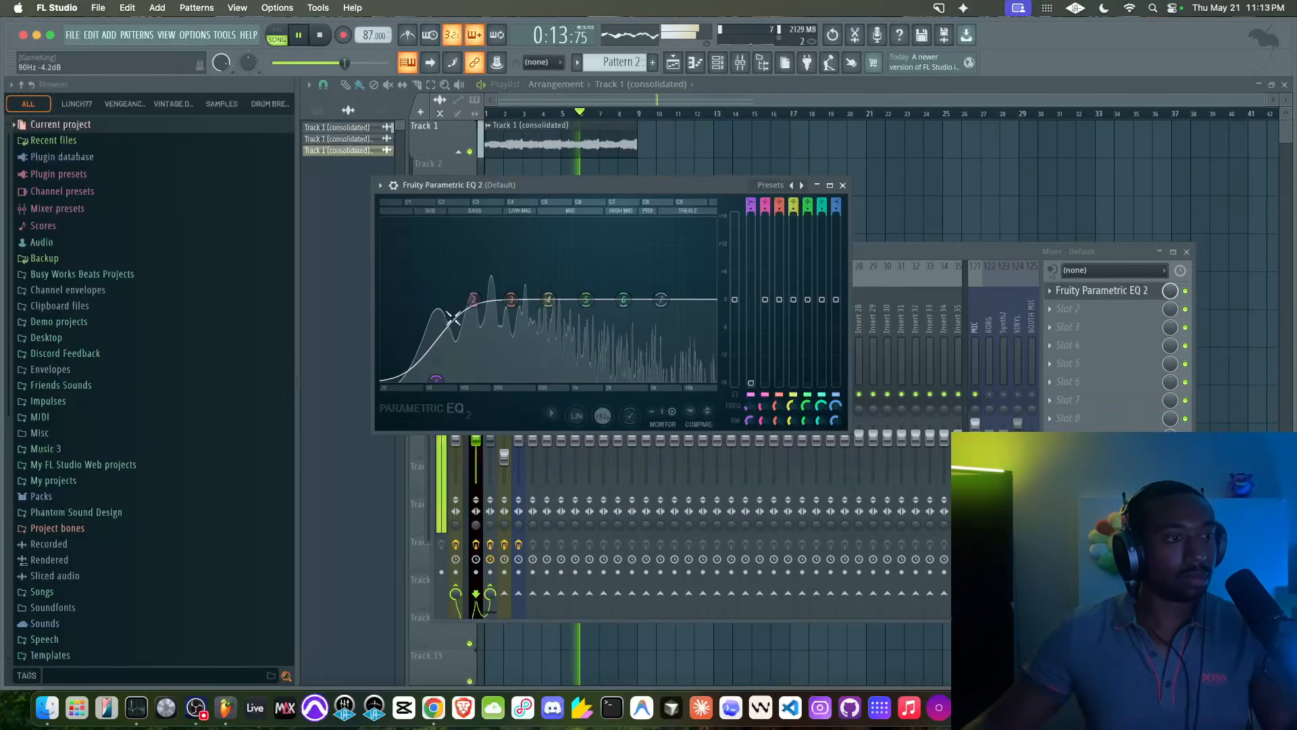
left_click(843, 185)
right_click(849, 192)
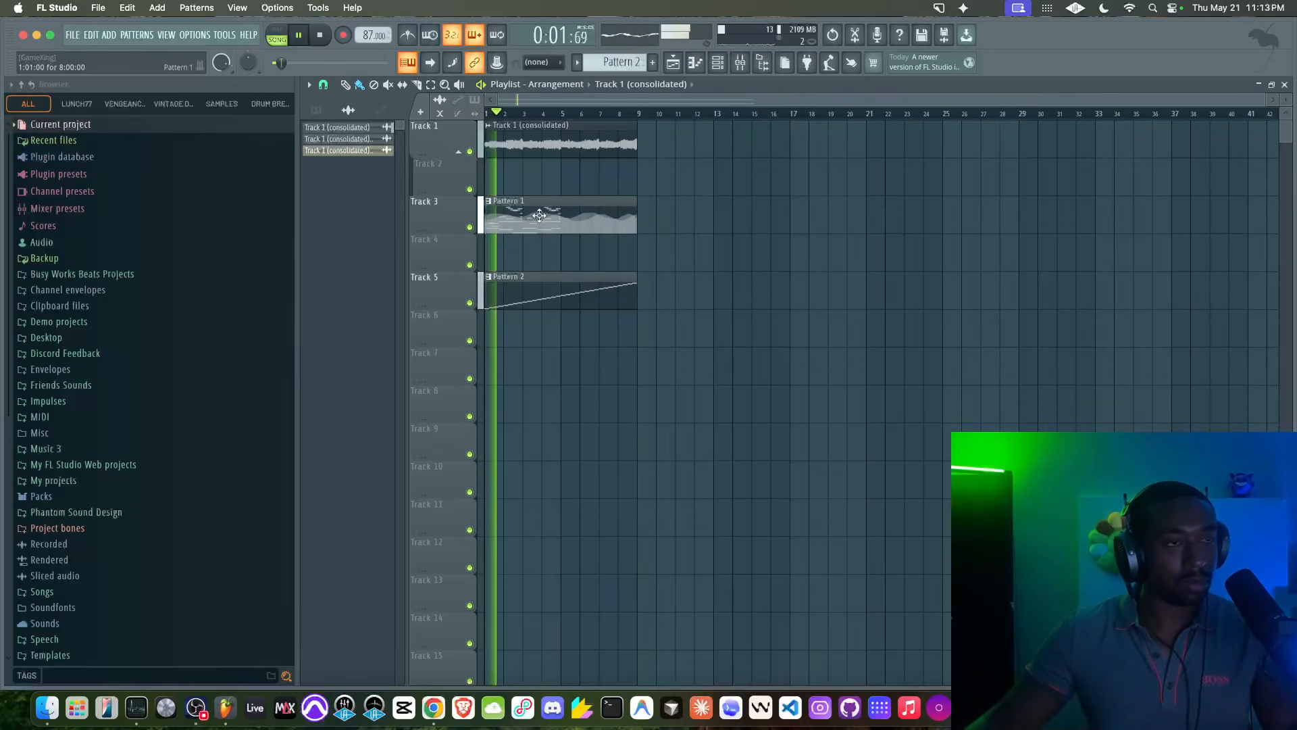
- Lower the attack in the Fruity Slicer of the Loop_2 #2 channel and return to the playlist
left_click(718, 63)
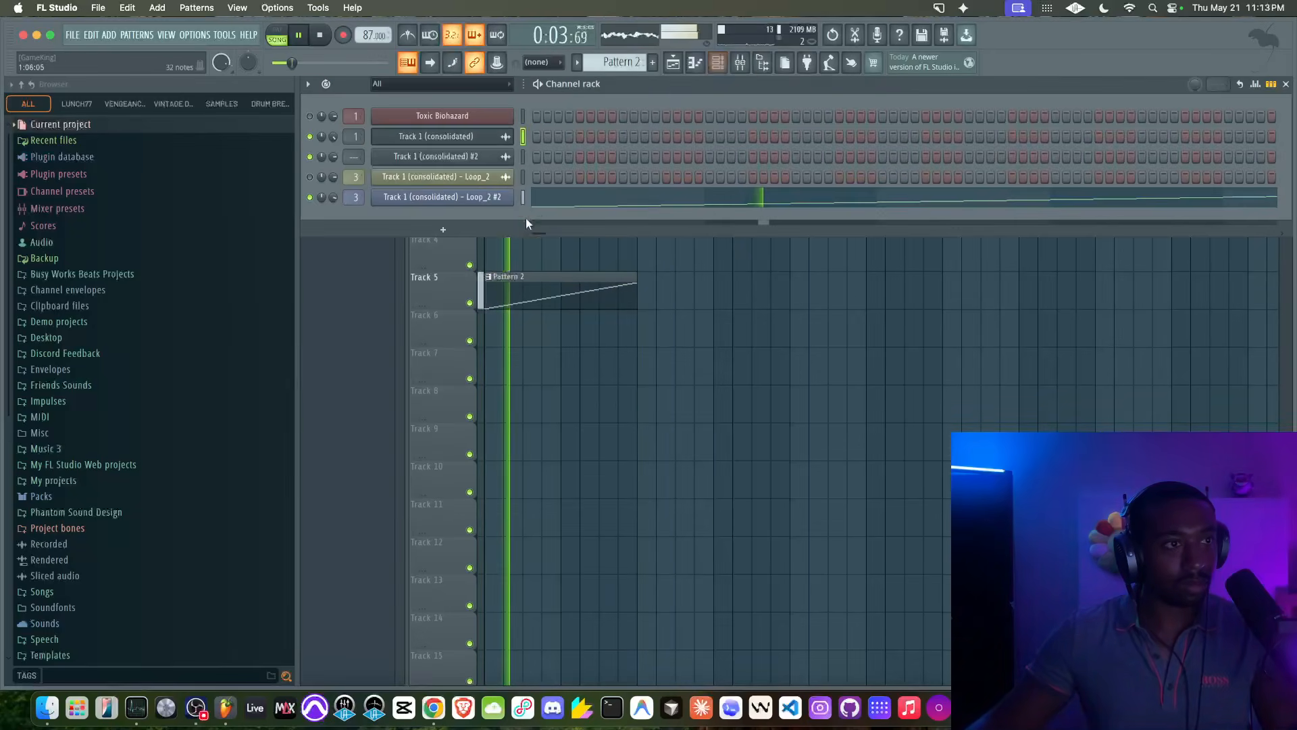
left_click(473, 177)
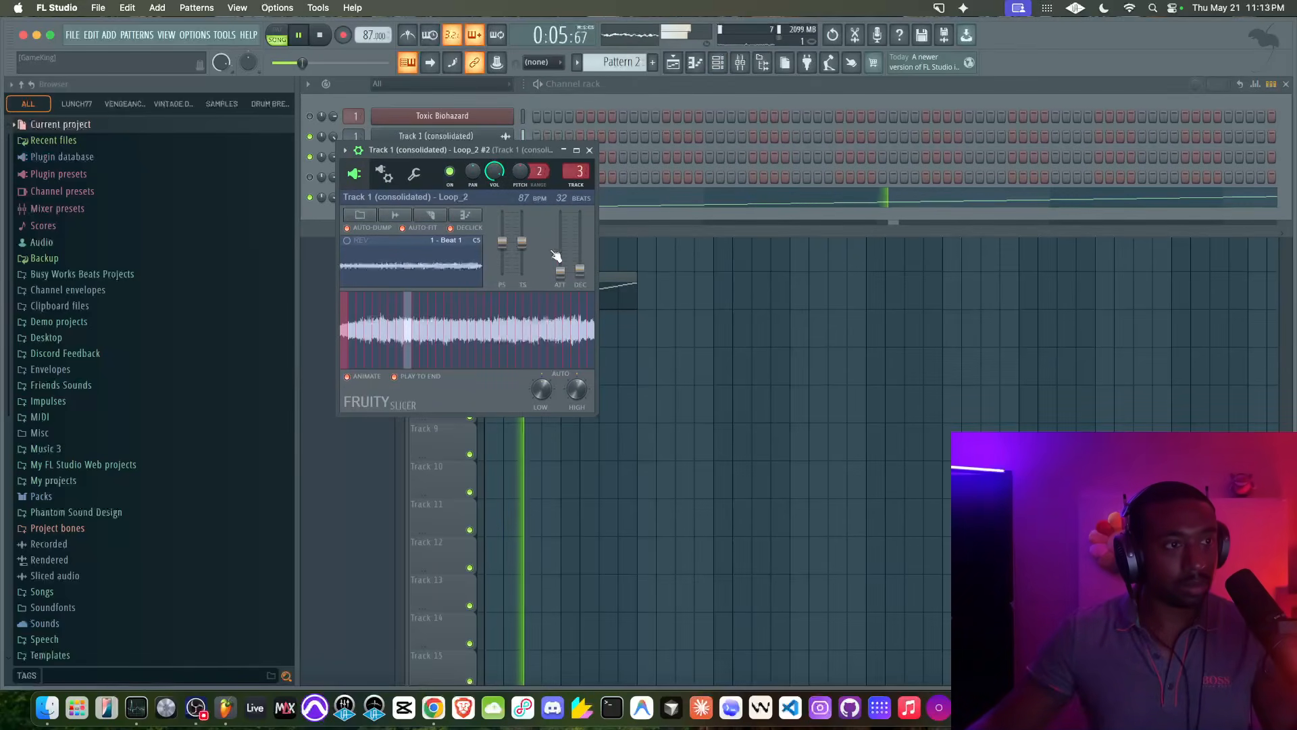
left_click(589, 150)
right_click(587, 431)
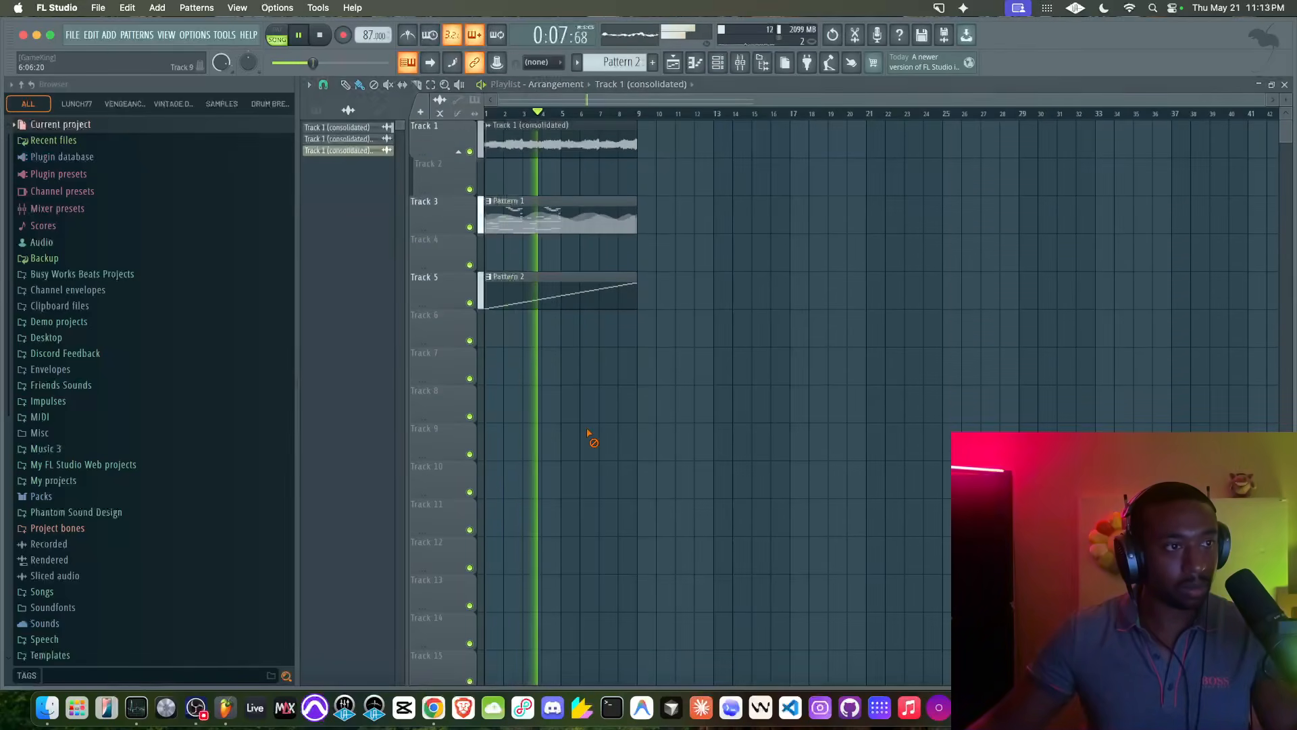
- Send mixer track 3 to Insert 2 and remove the Default track's send to Insert 2
key("F9")
left_click(513, 360)
left_click(504, 360)
left_click(489, 593)
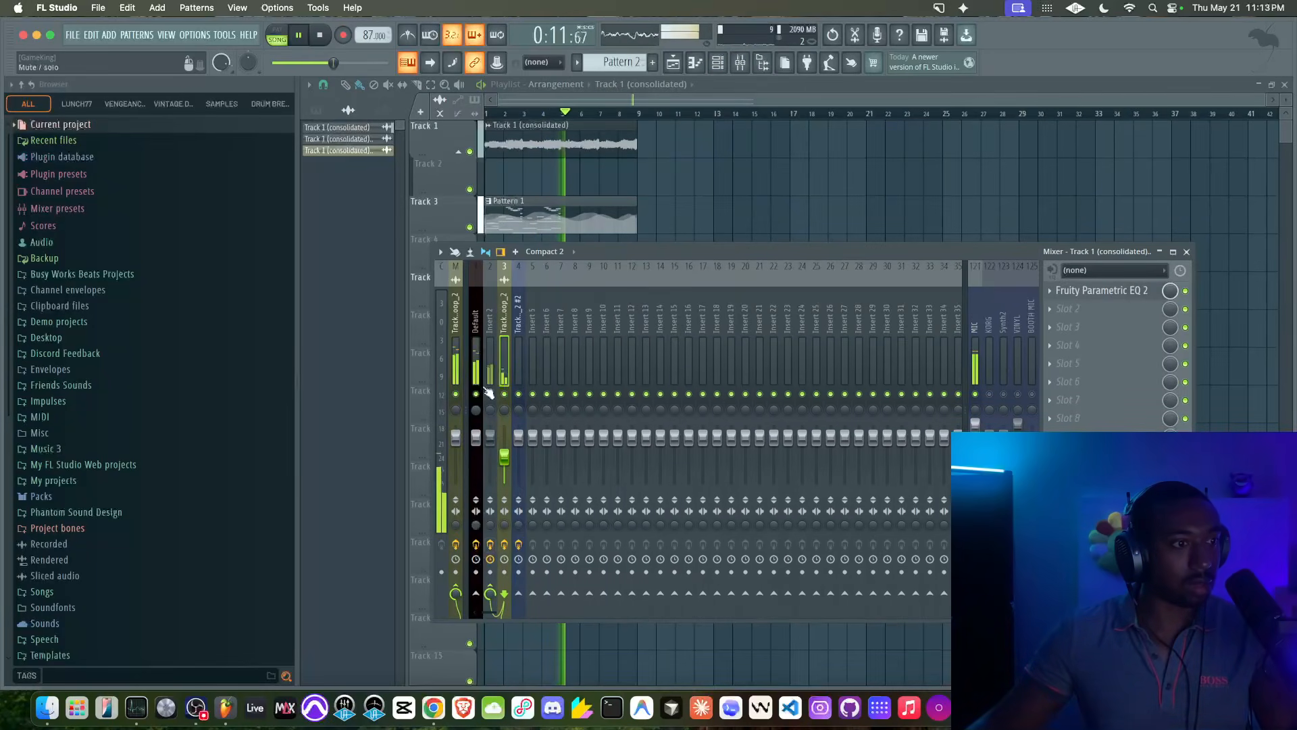
left_click(496, 593)
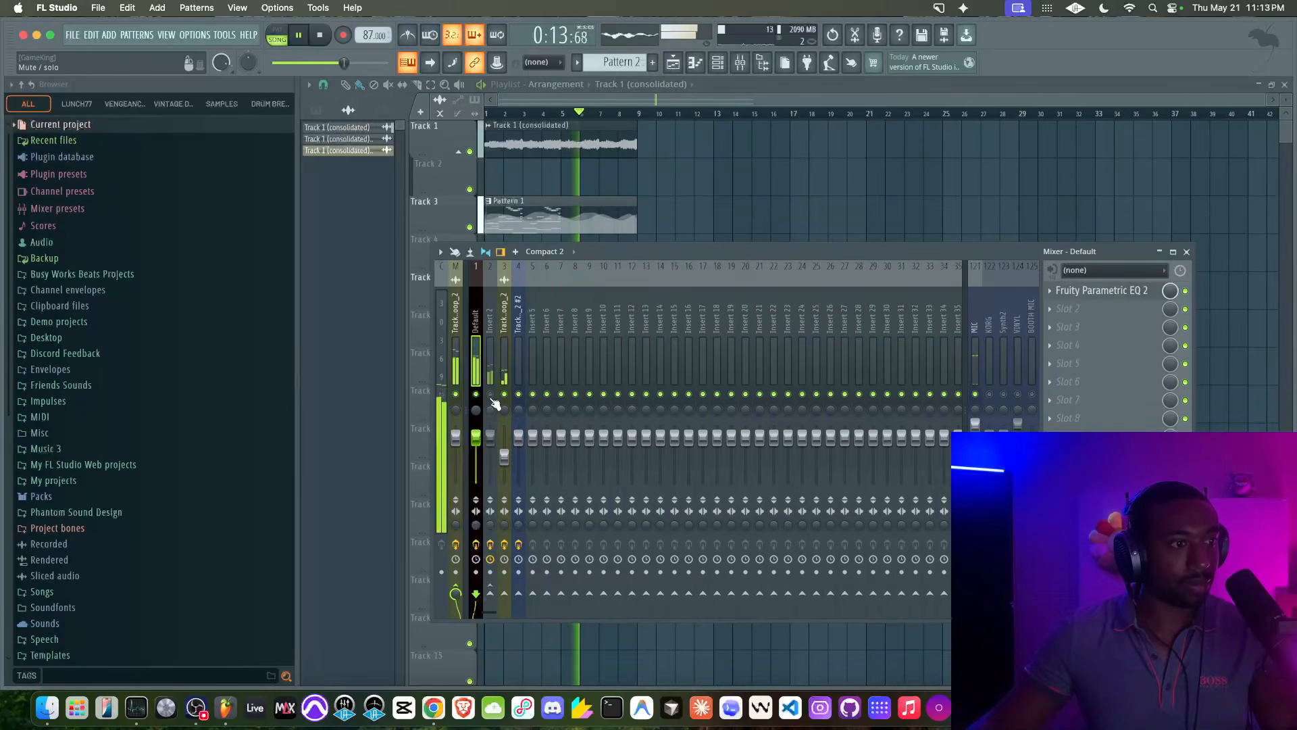
- Lower the Insert 2 fader, reduce mixer track 3 slightly and close the mixer
left_click(493, 387)
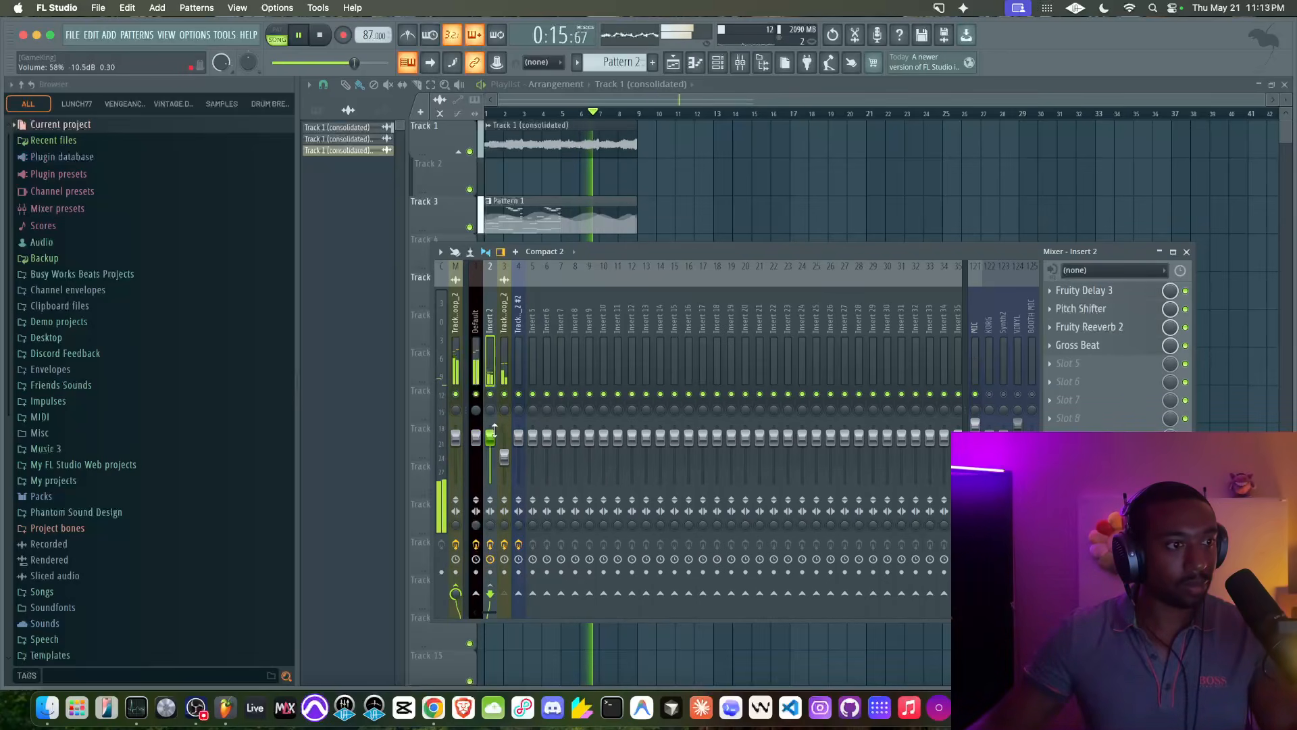
left_click(504, 457)
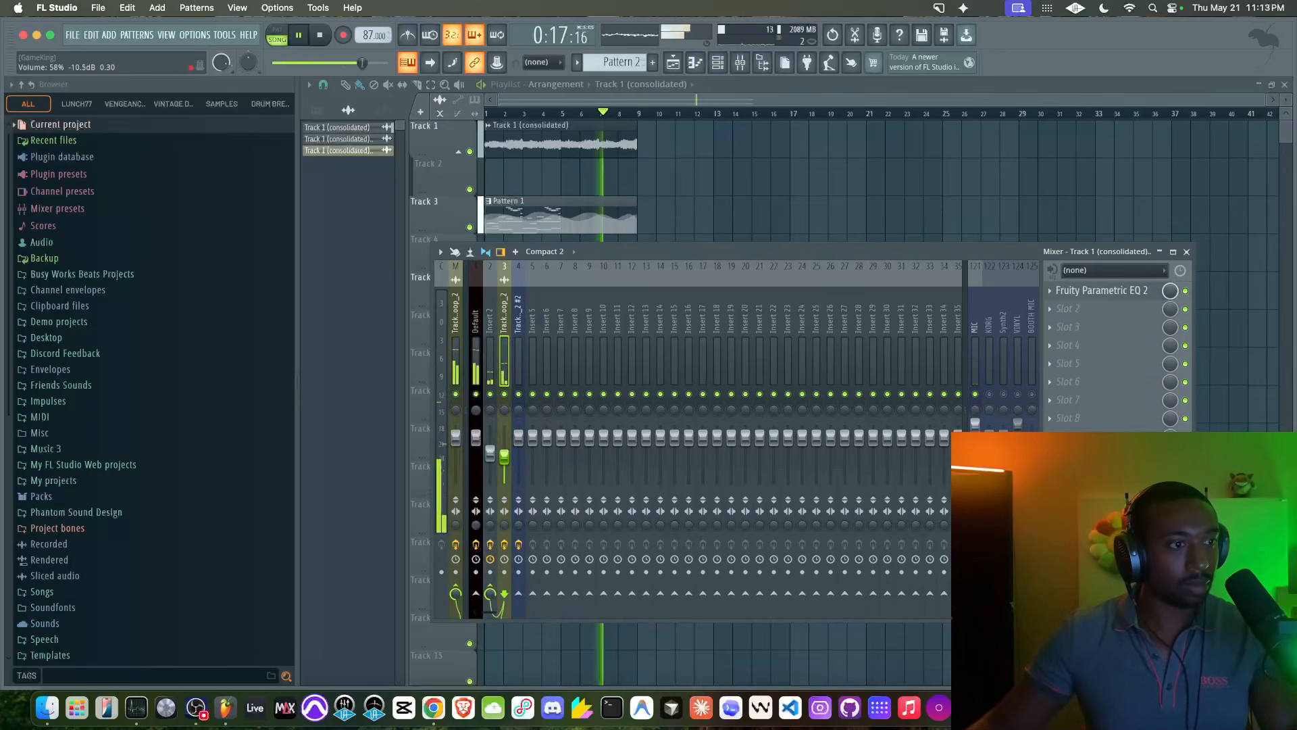
left_click(493, 457)
key("F9")
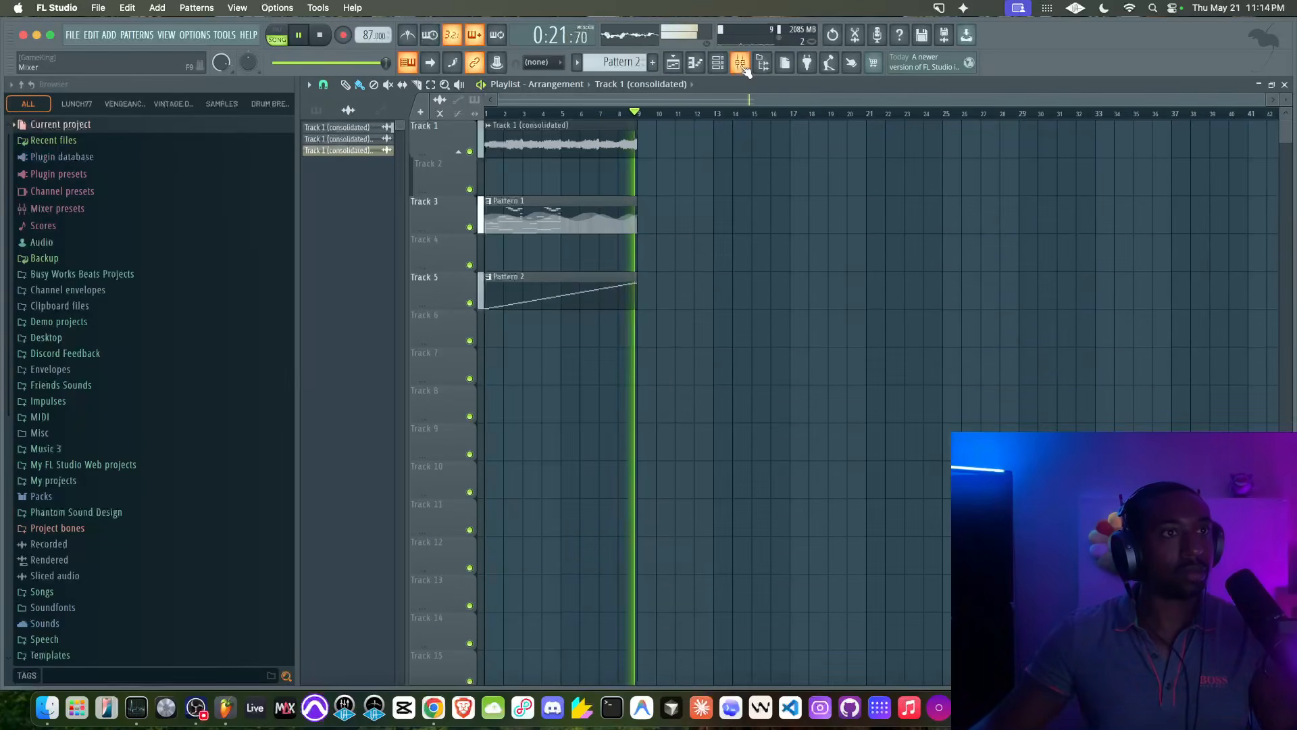
- Reset the pitch shift of the Track 1 (consolidated) audio clip and restart playback
key("F9")
left_click(482, 342)
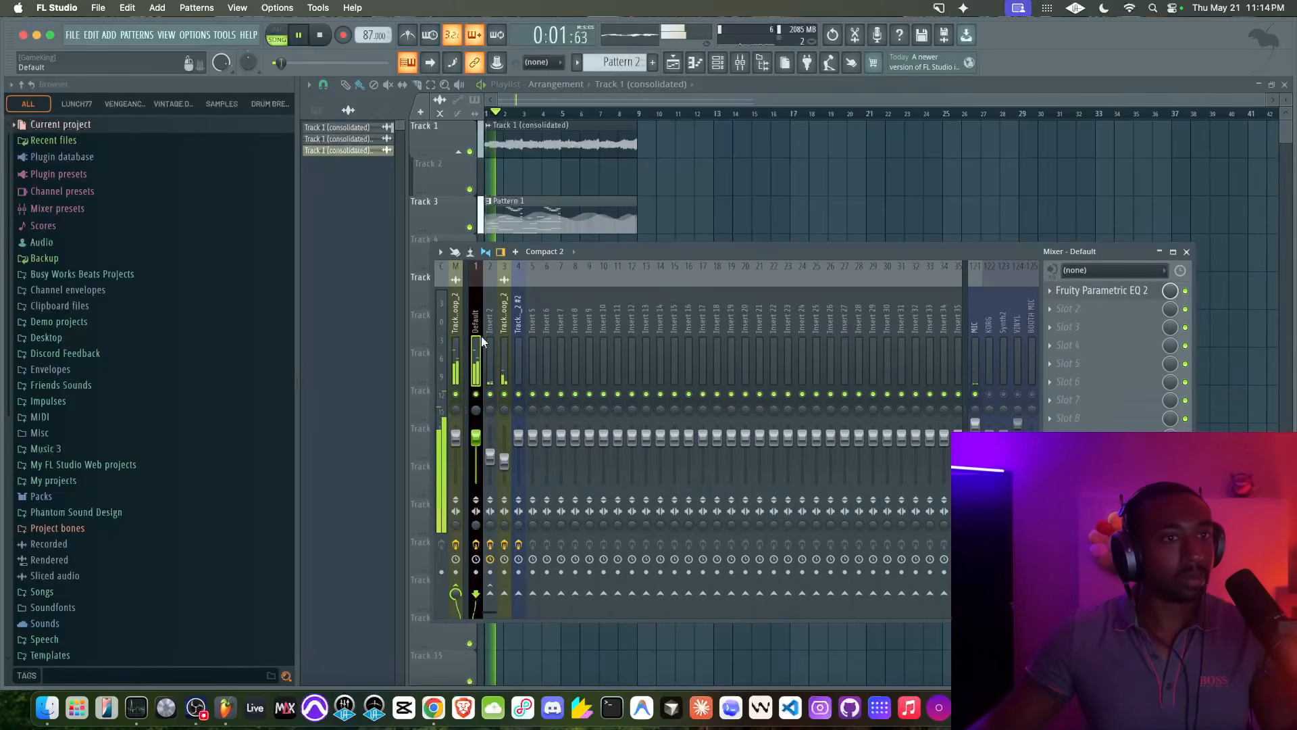
left_click(717, 63)
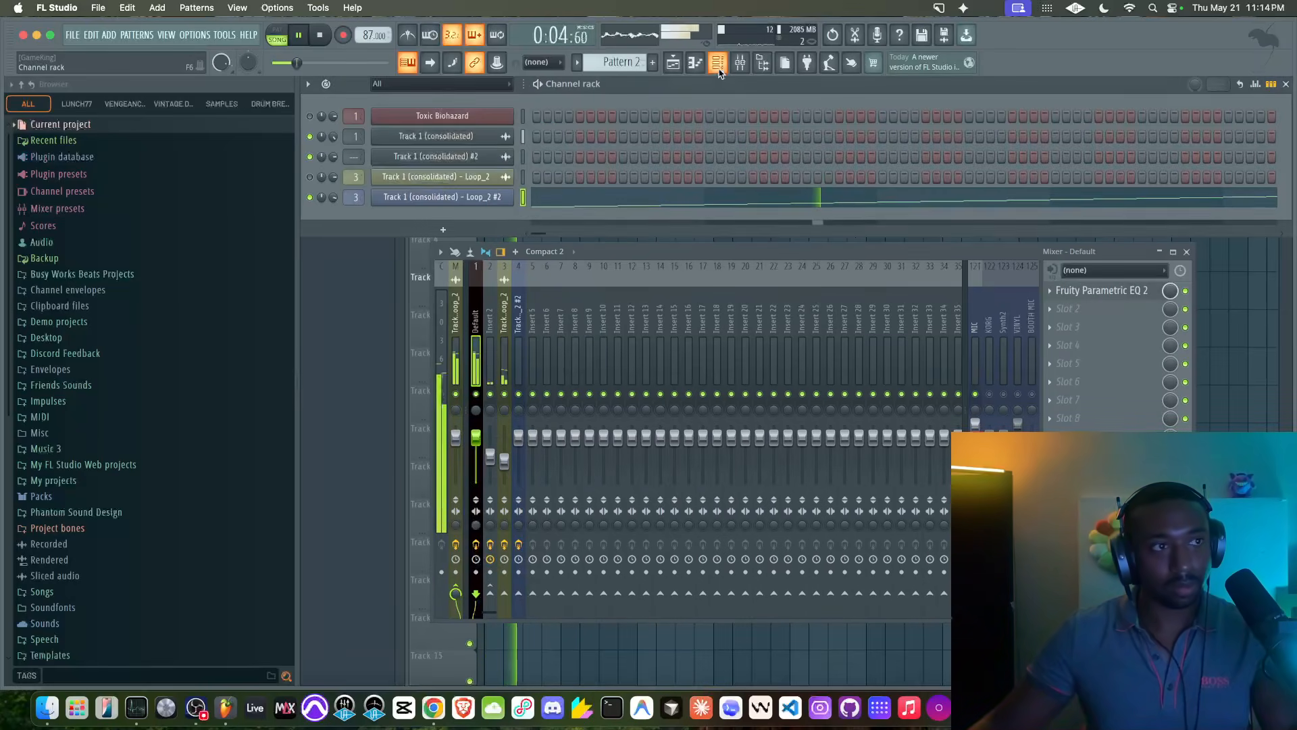
left_click(446, 135)
right_click(638, 320)
key("space")
left_click(651, 330)
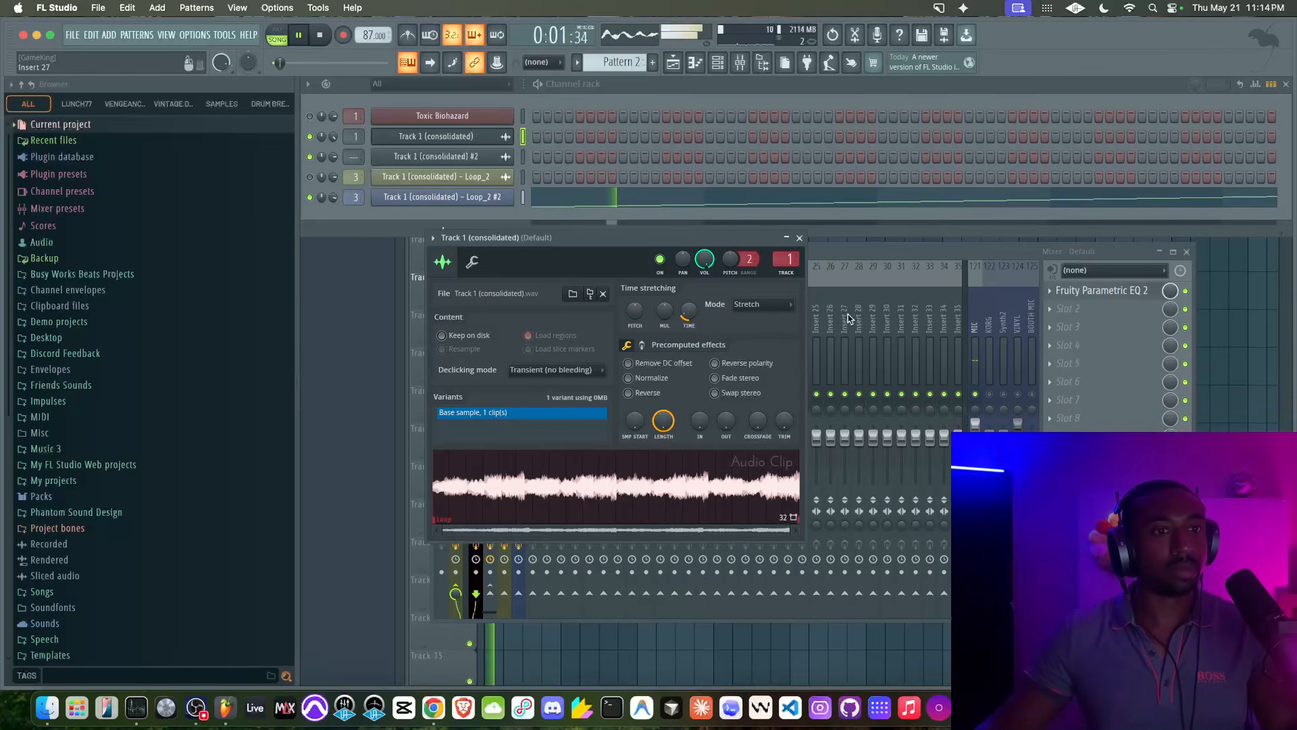
- Lower the high-shelf band in the Default mixer track's Fruity Parametric EQ 2 to soften the highs and close the EQ
left_click(950, 374)
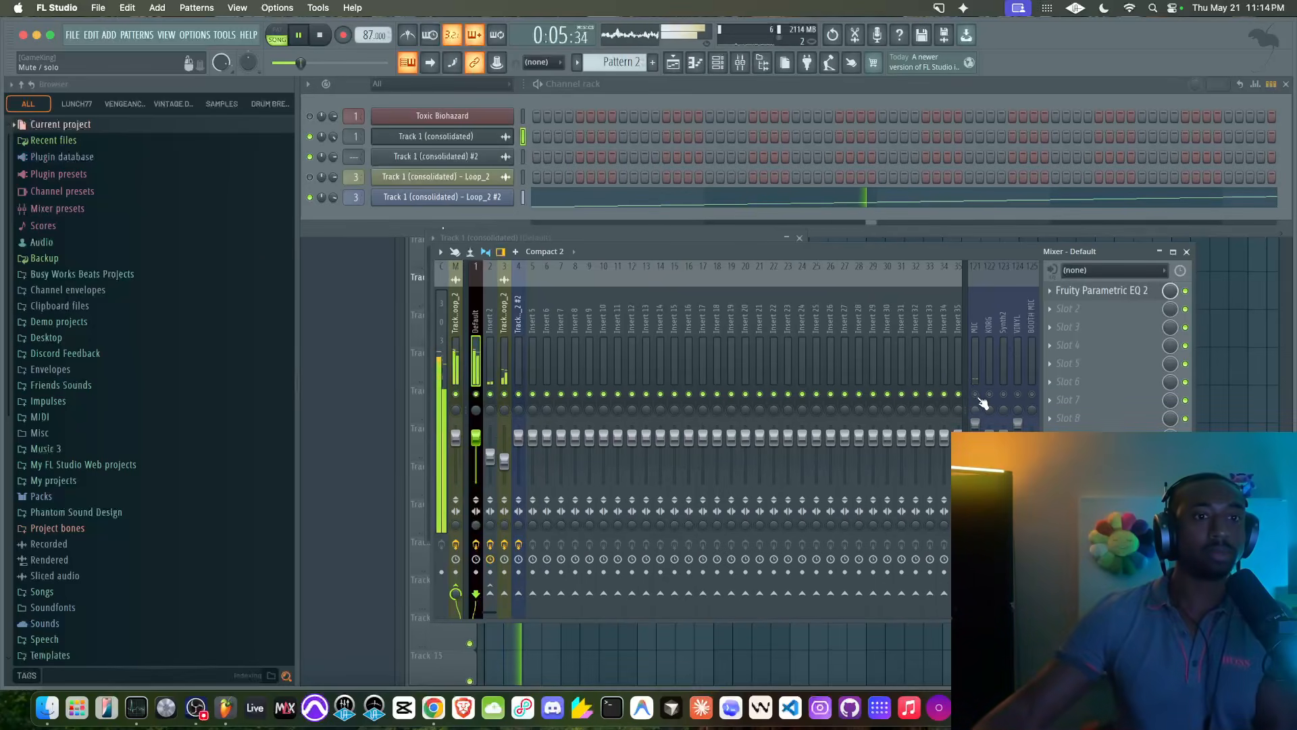
left_click(1113, 299)
left_click_drag(660, 299, 596, 341)
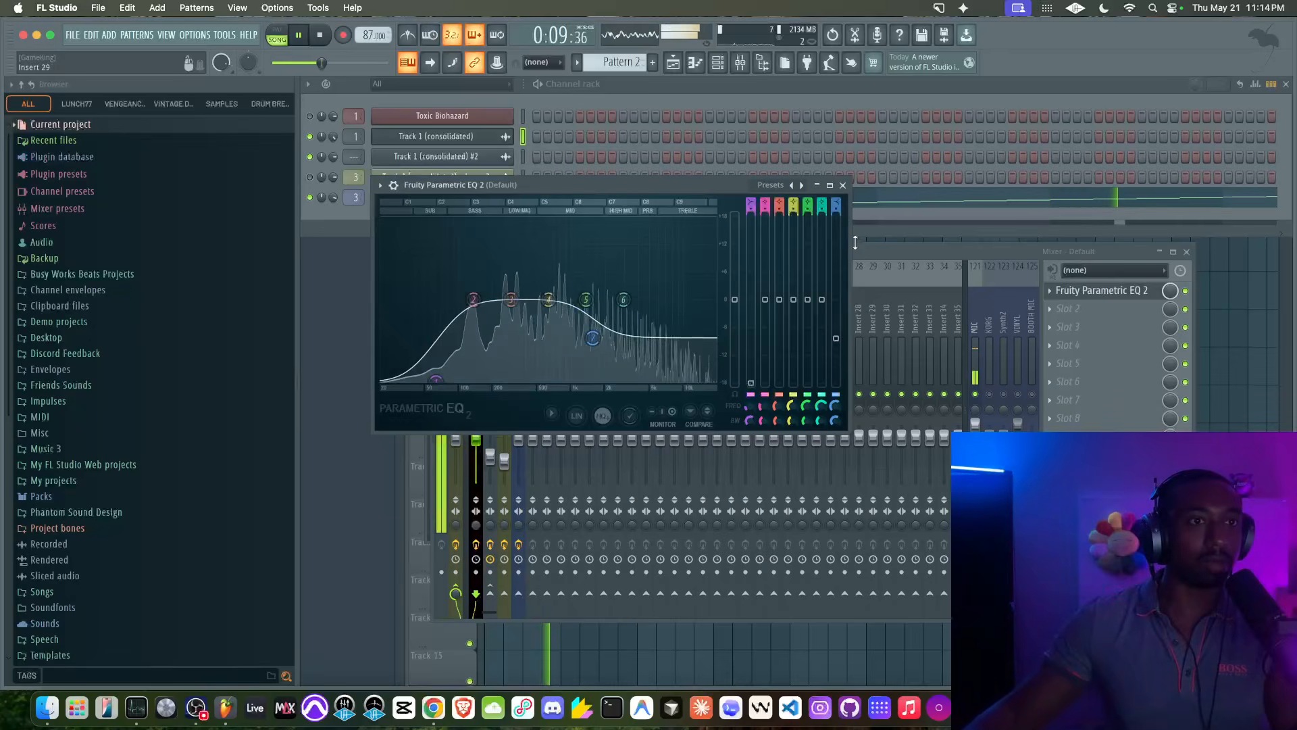
left_click(842, 185)
- Rename mixer Insert 5 as MELODY and route mixer tracks 1 to 4 to that track only
left_click(532, 330)
key("F2")
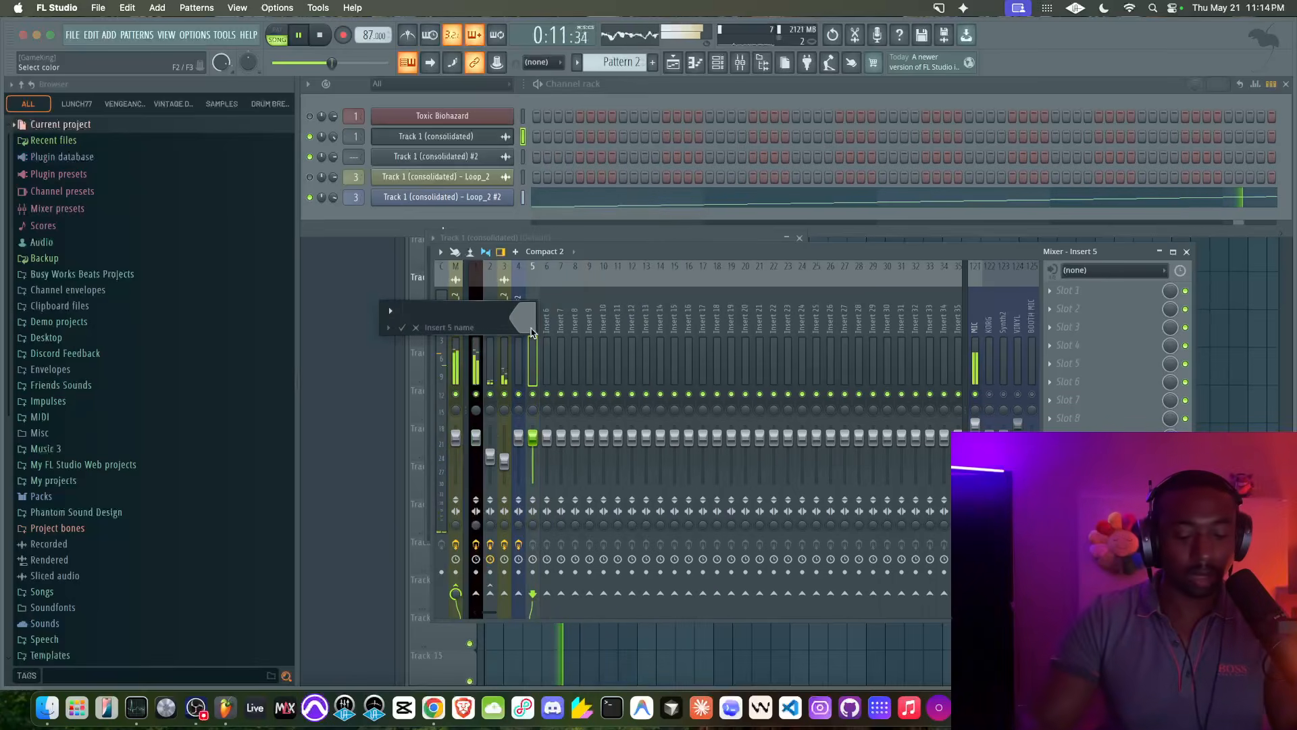
key("Return")
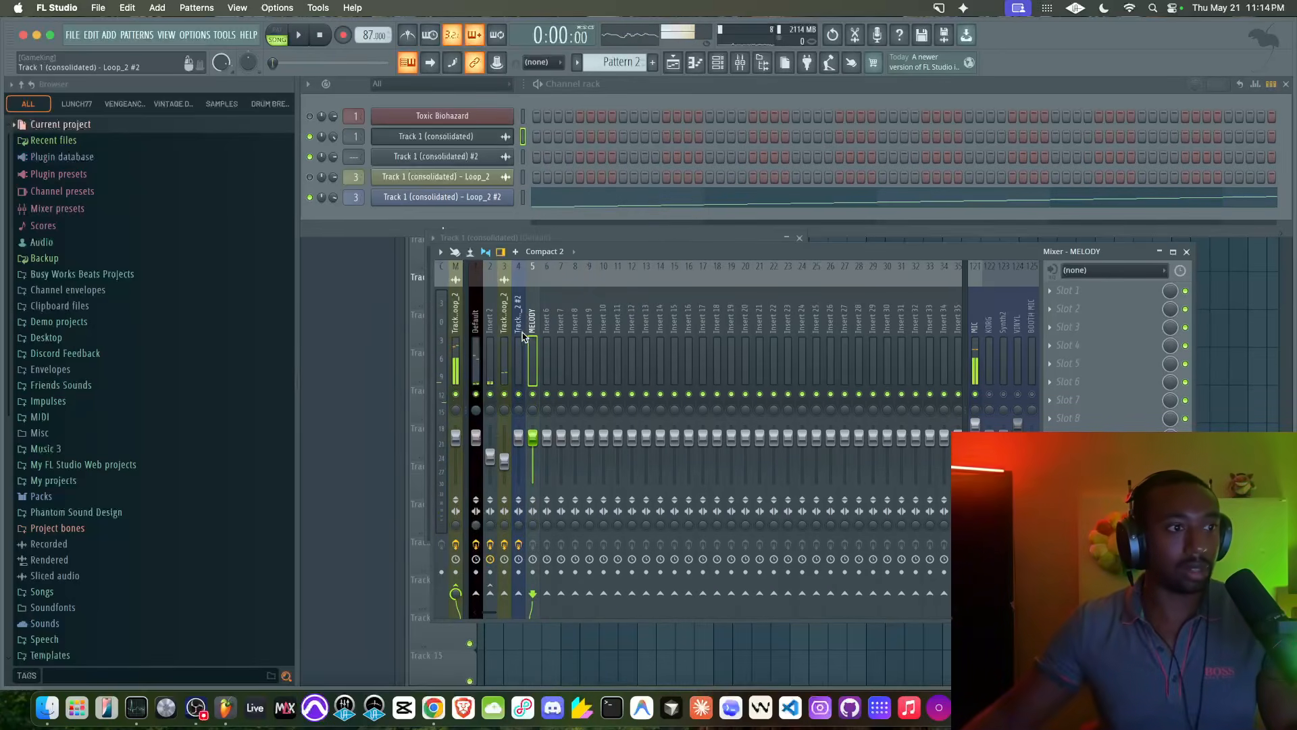
left_click_drag(522, 336, 446, 339)
right_click(532, 596)
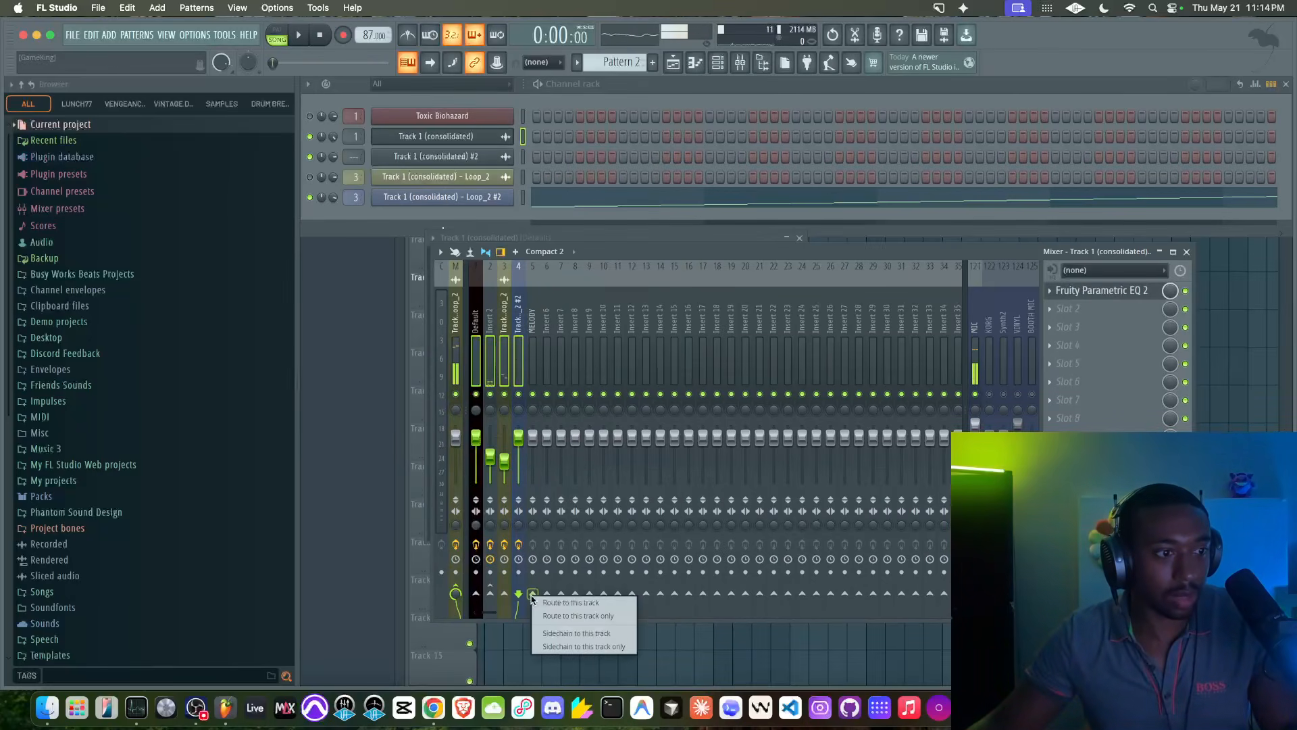
left_click(554, 616)
- Insert Fruity Limiter in slot 2 of the MELODY mixer track and turn its saturation down
left_click(529, 379)
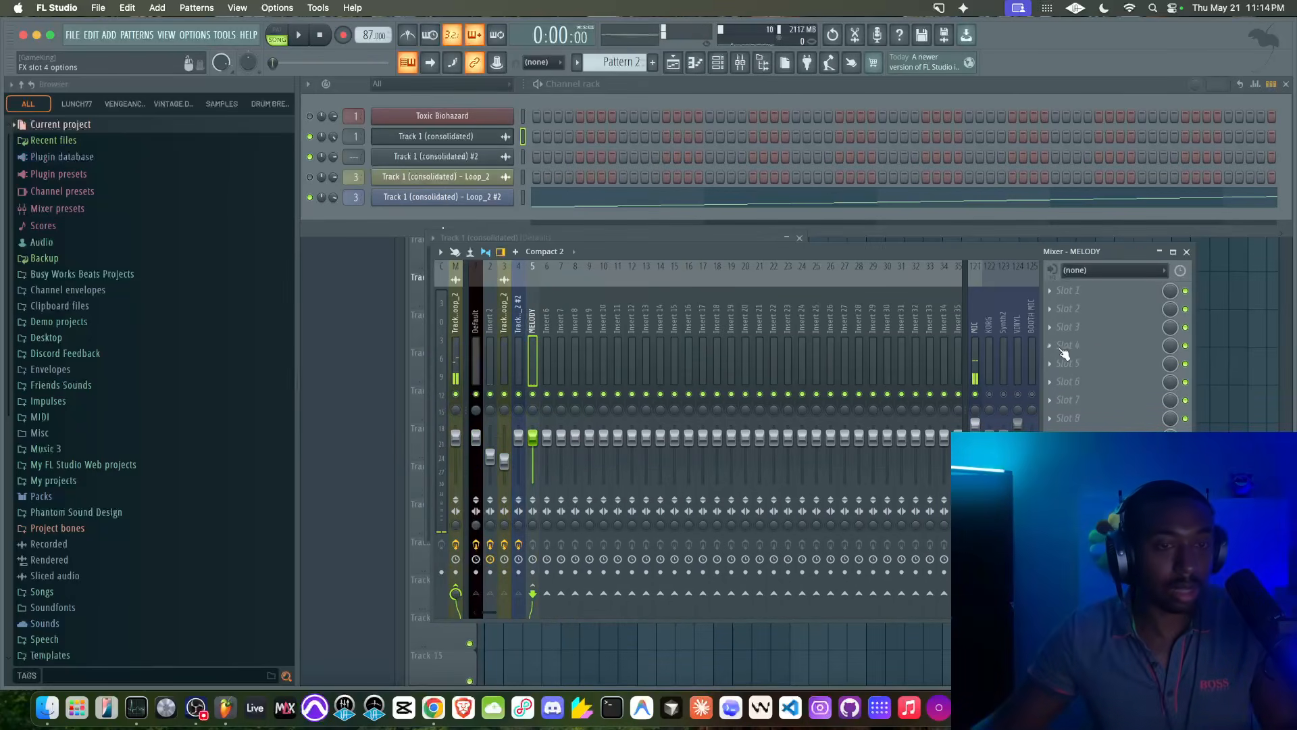
left_click(1070, 307)
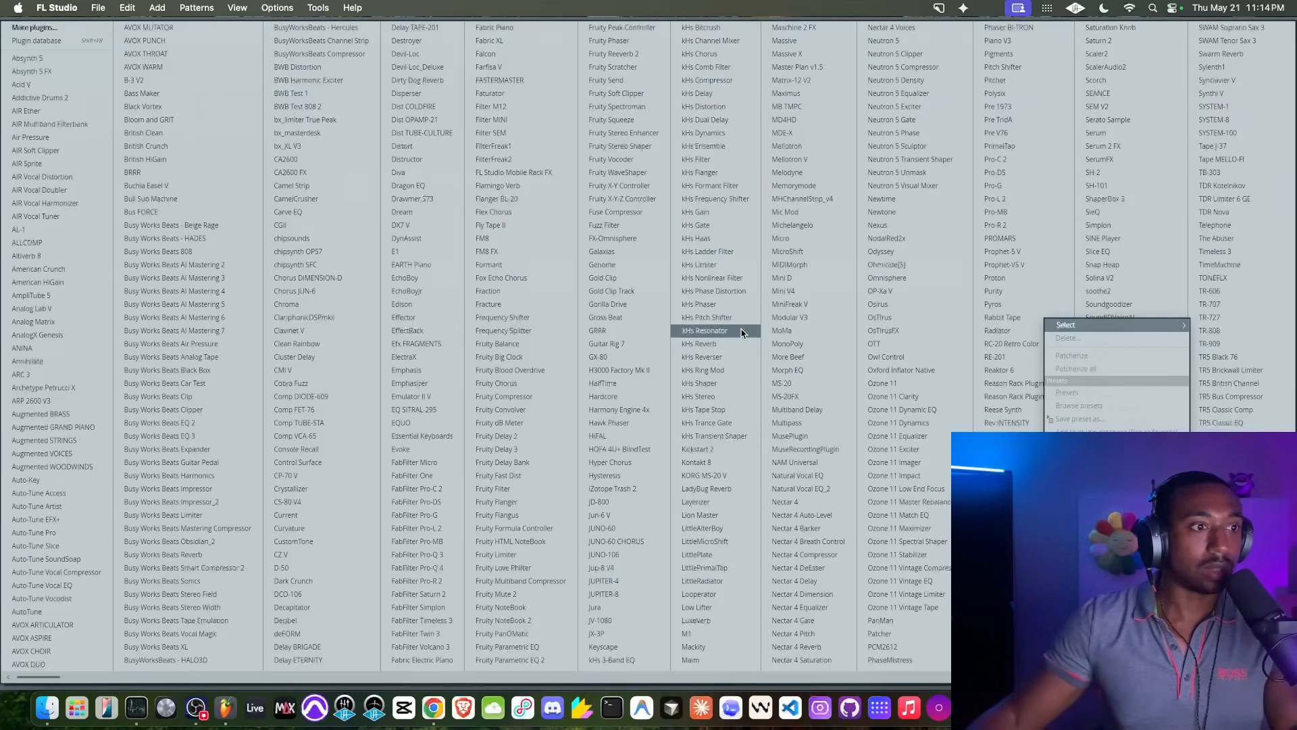
left_click(513, 555)
left_click_drag(450, 351, 450, 473)
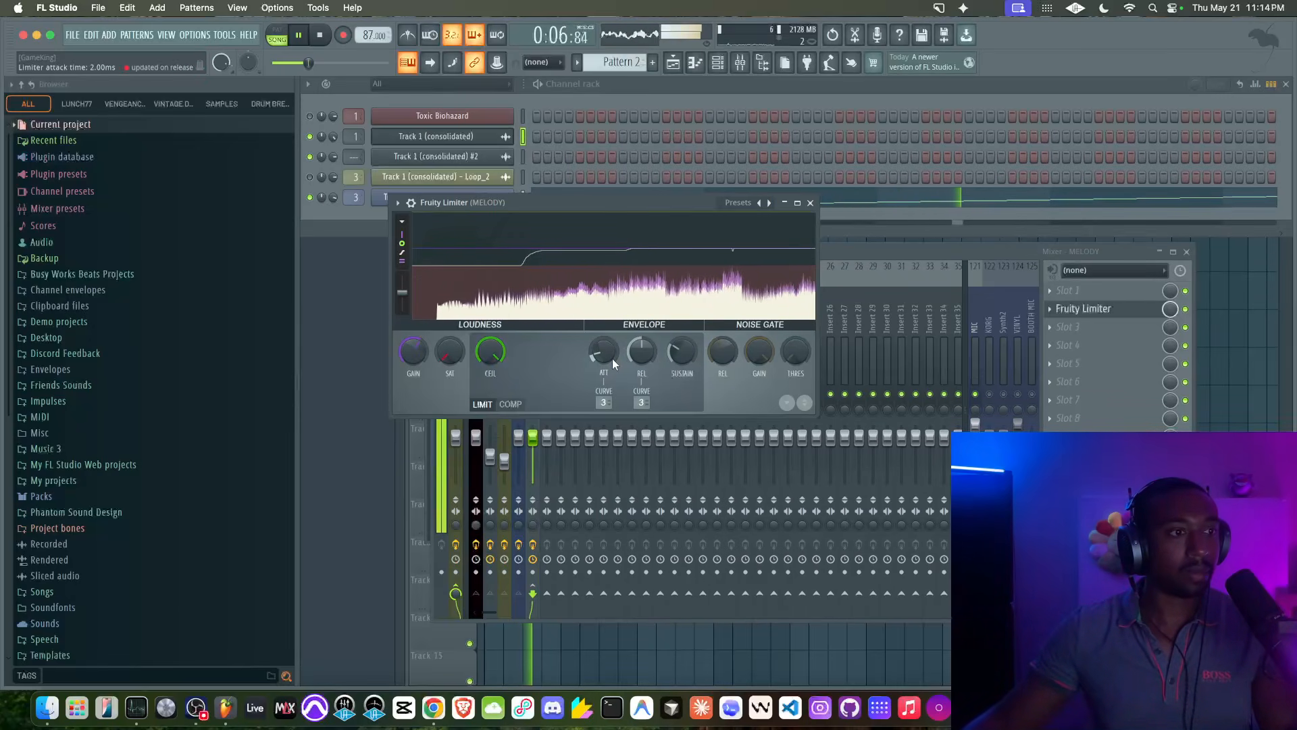
- Switch the MELODY track's Fruity Limiter to compressor mode, adjust its ratio and threshold, and close it
left_click(510, 403)
left_click_drag(563, 349, 564, 365)
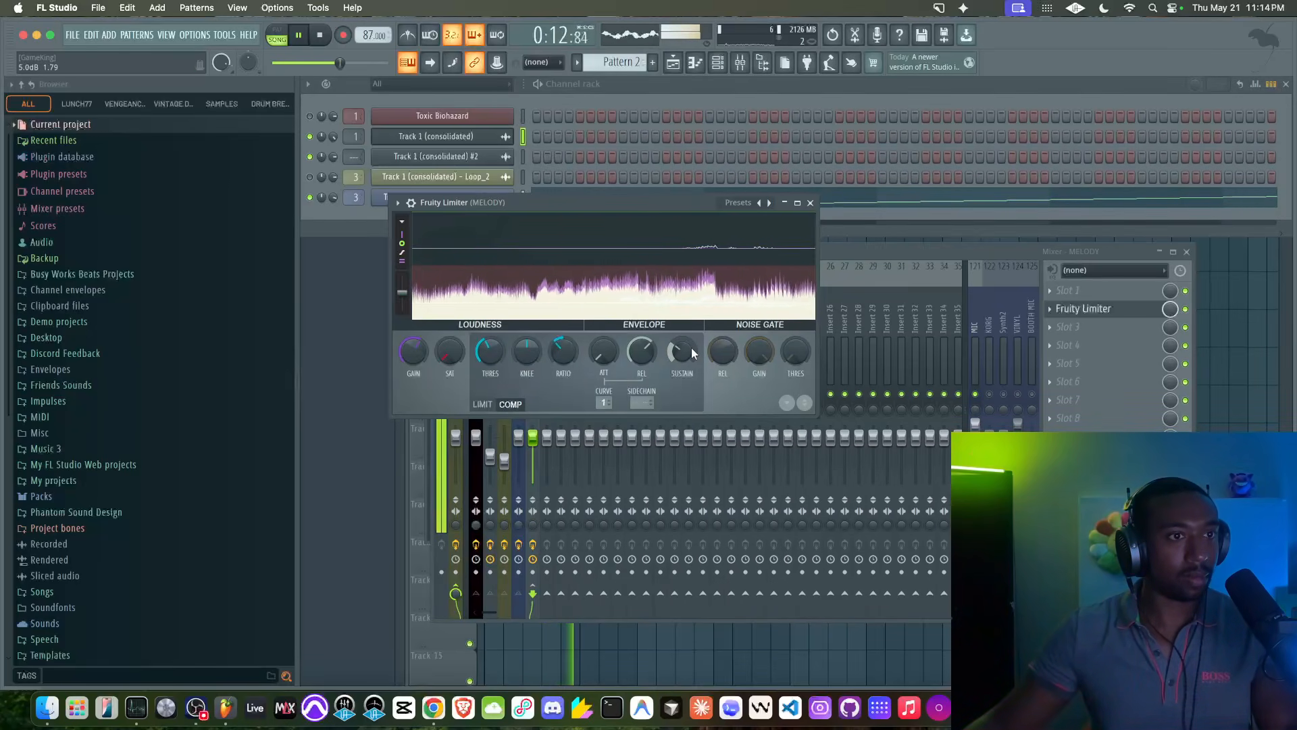
left_click_drag(490, 344, 490, 352)
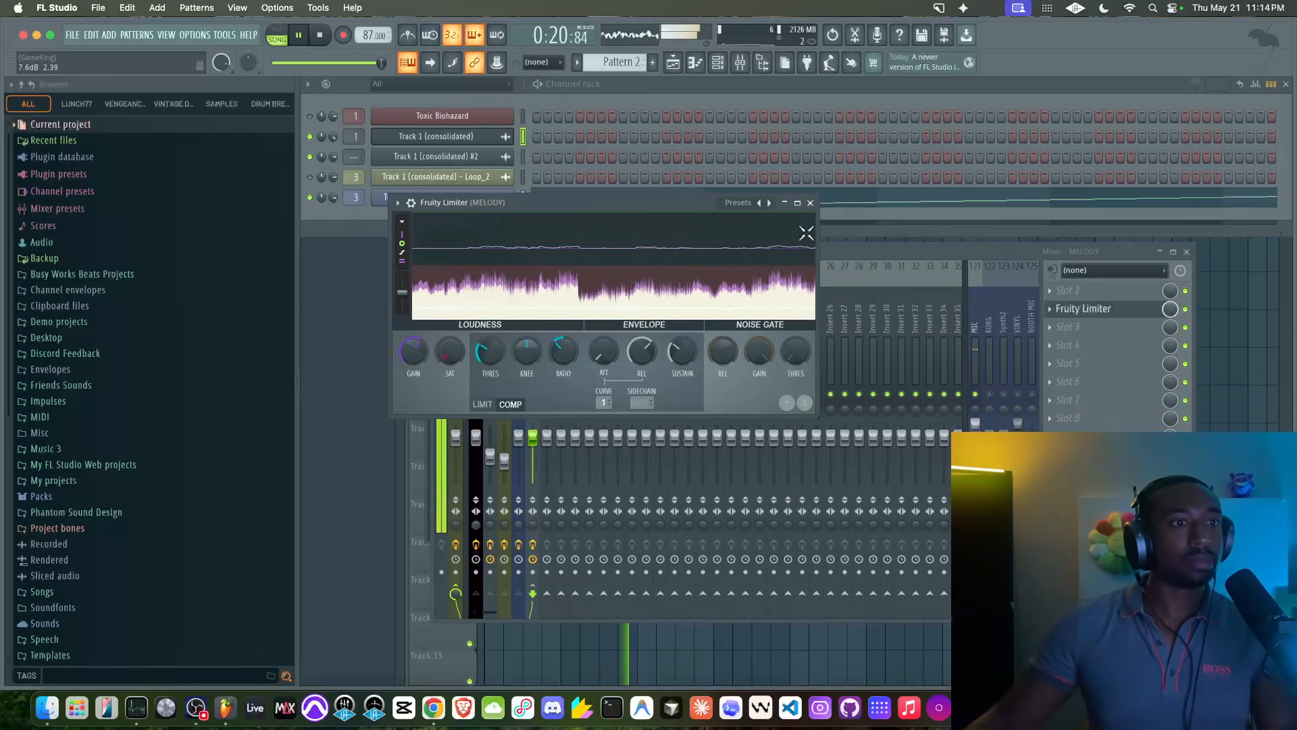
left_click(810, 202)
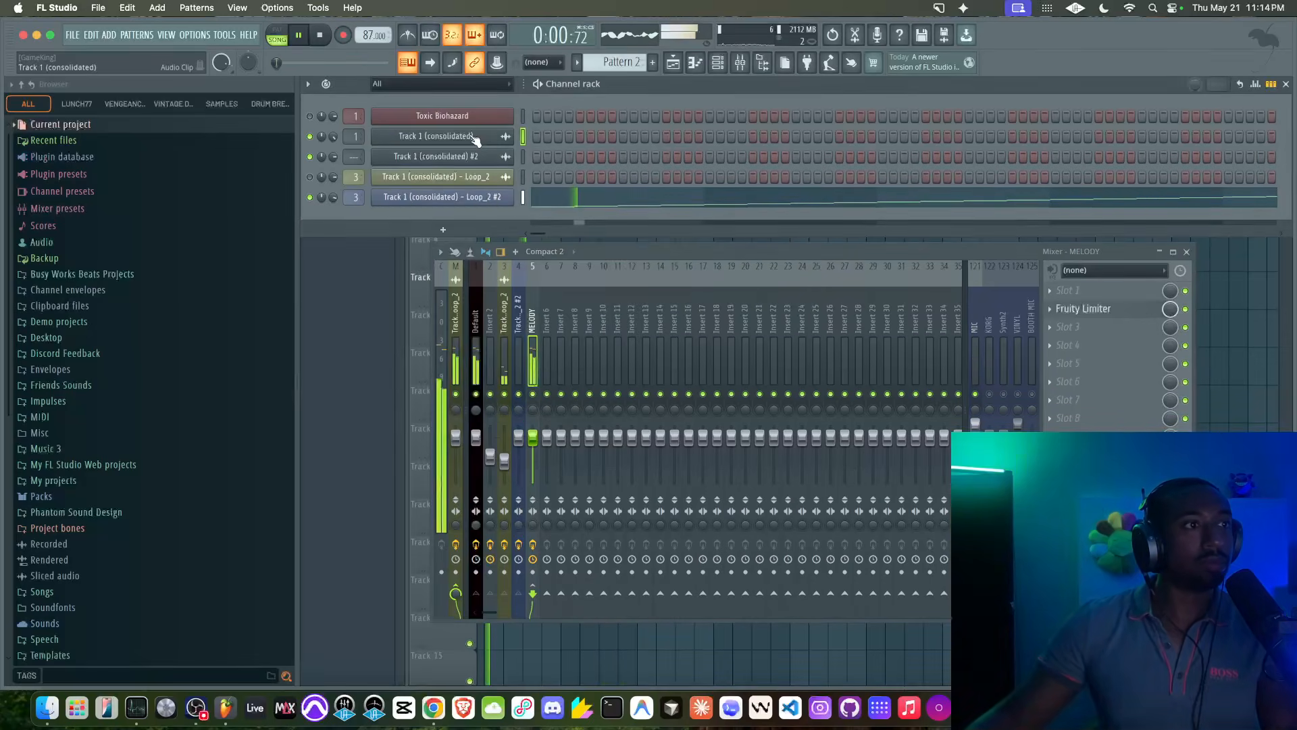
left_click(478, 136)
left_click(793, 237)
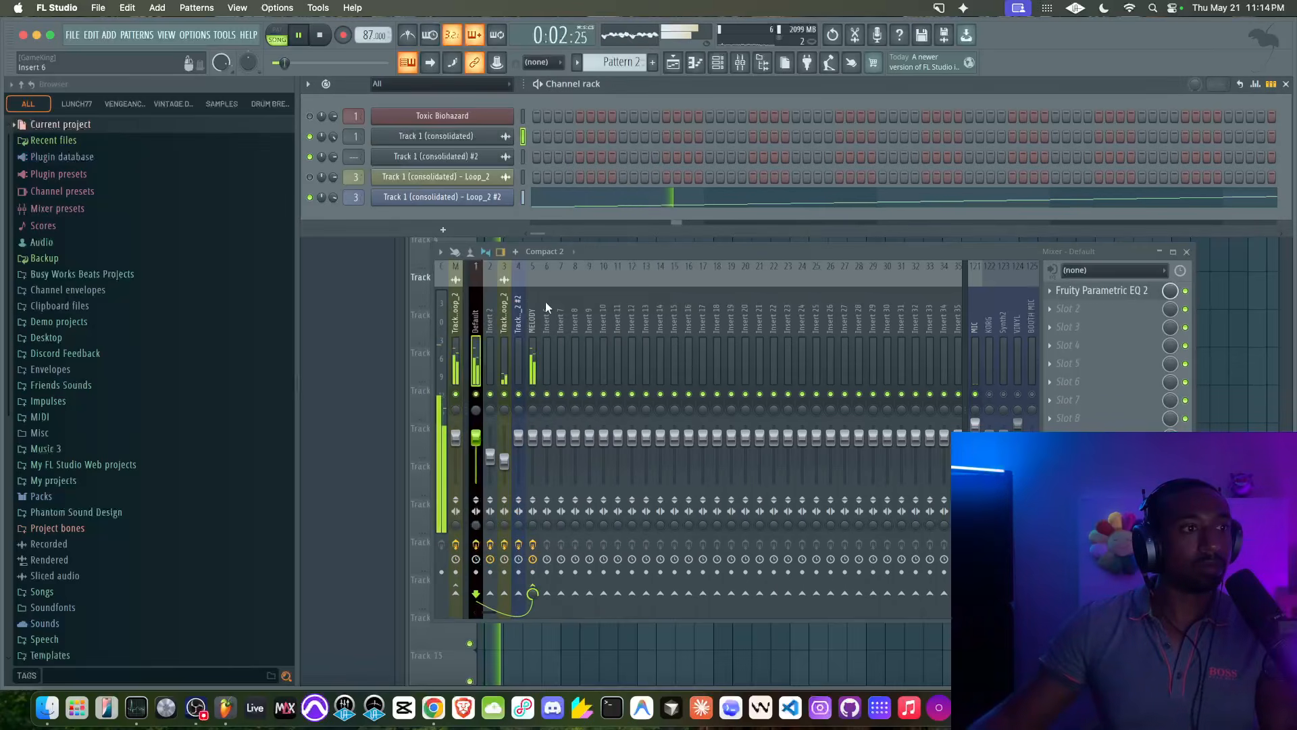
left_click(478, 342)
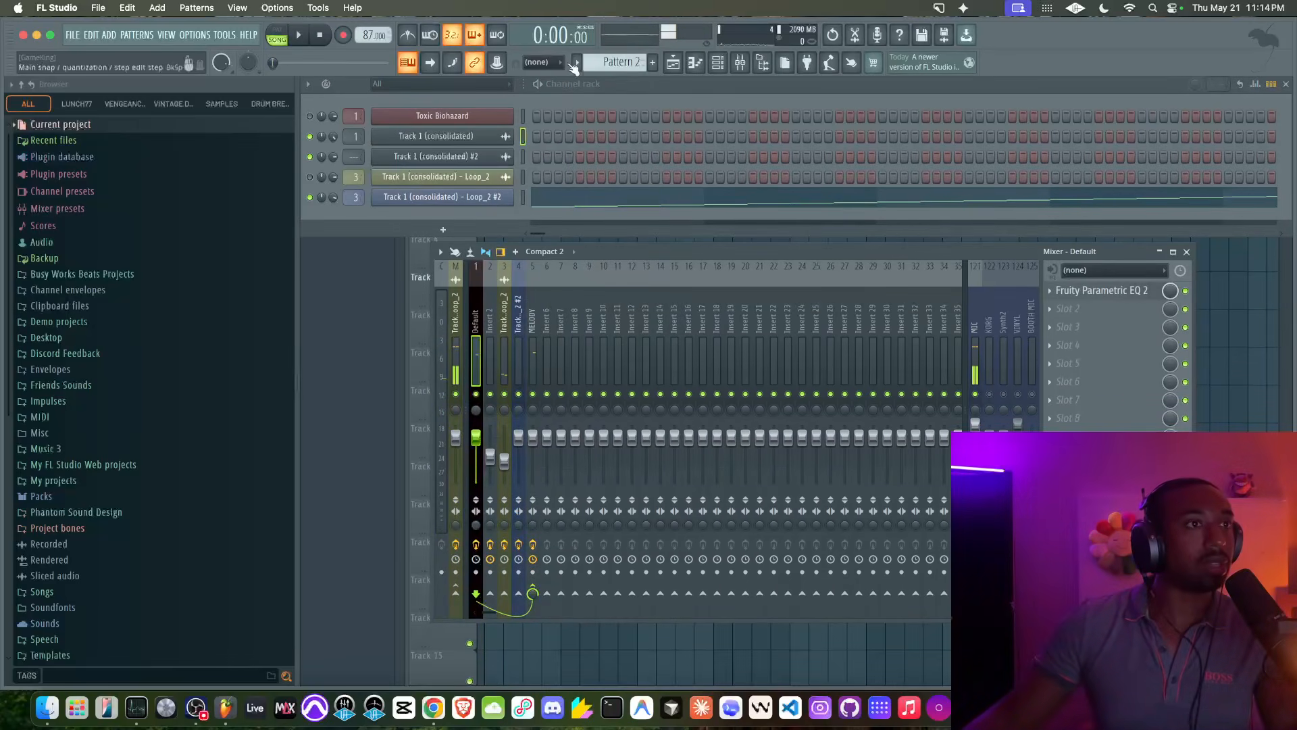
- Close the mixer, switch to Pattern 1 and unmute the Toxic Biohazard channel
left_click(1255, 347)
right_click(587, 137)
left_click(719, 62)
scroll(620, 61, "up", 1)
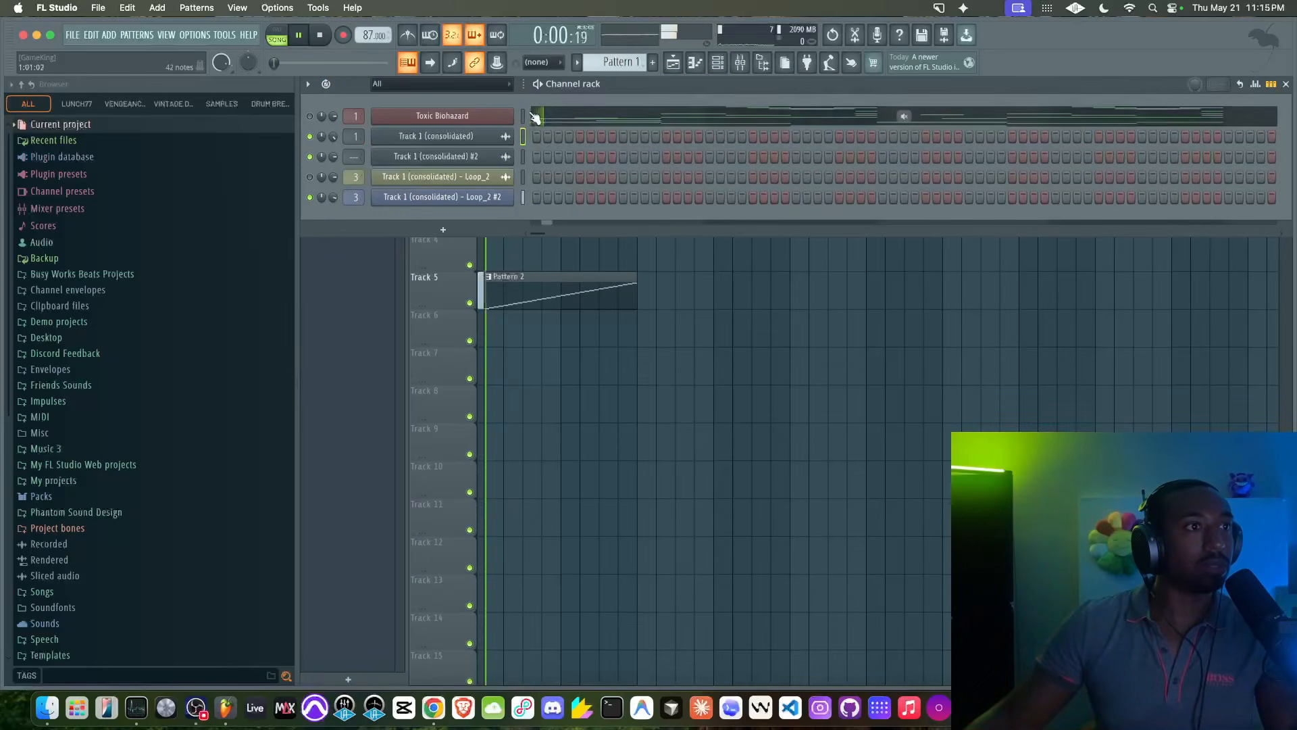
left_click(309, 115)
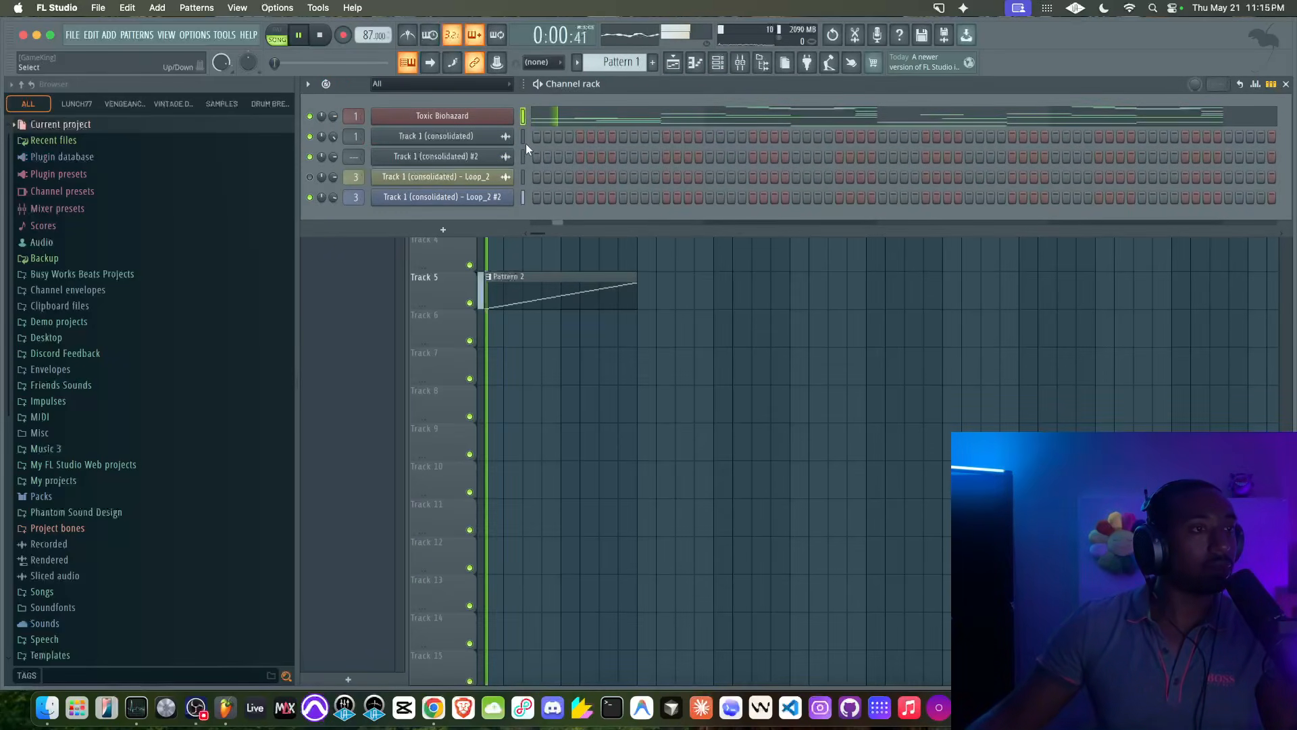
- Move the Toxic Biohazard notes from Pattern 1 into a new Pattern 4 and place it twice in a row on playlist Track 1
right_click(826, 362)
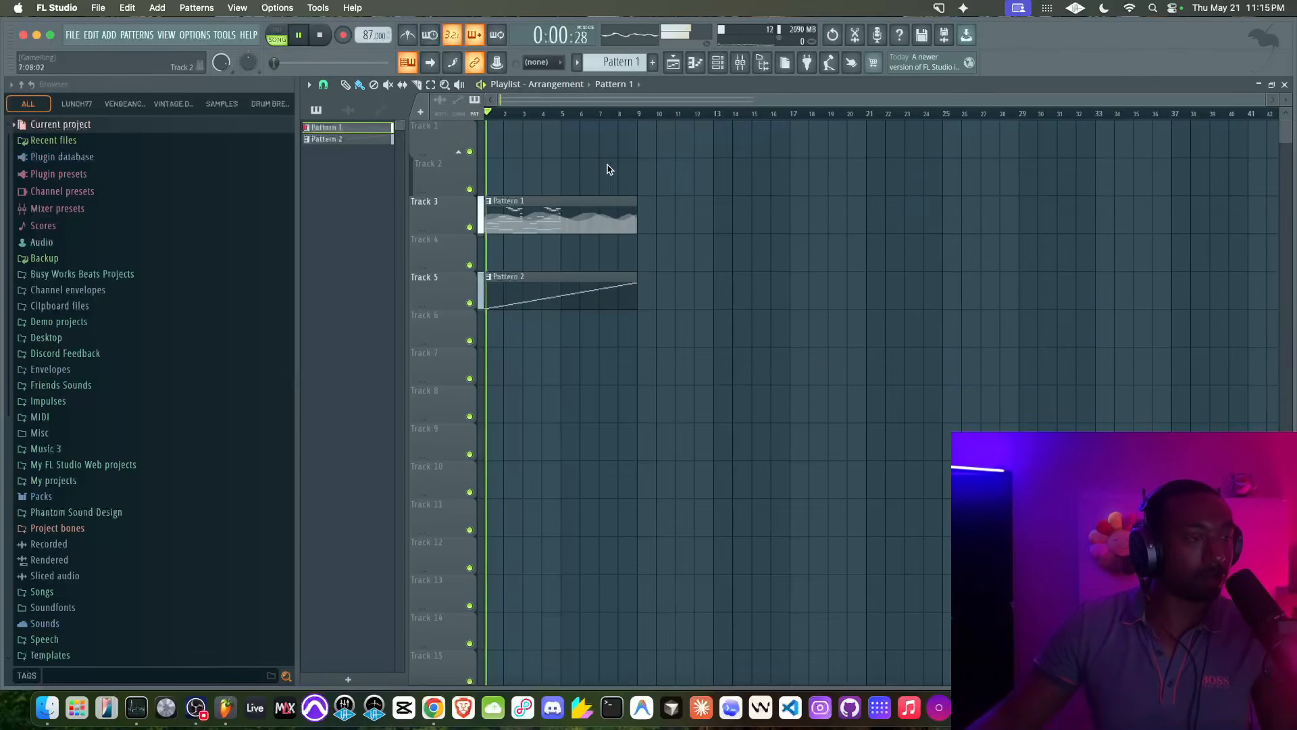
left_click(718, 63)
key("space")
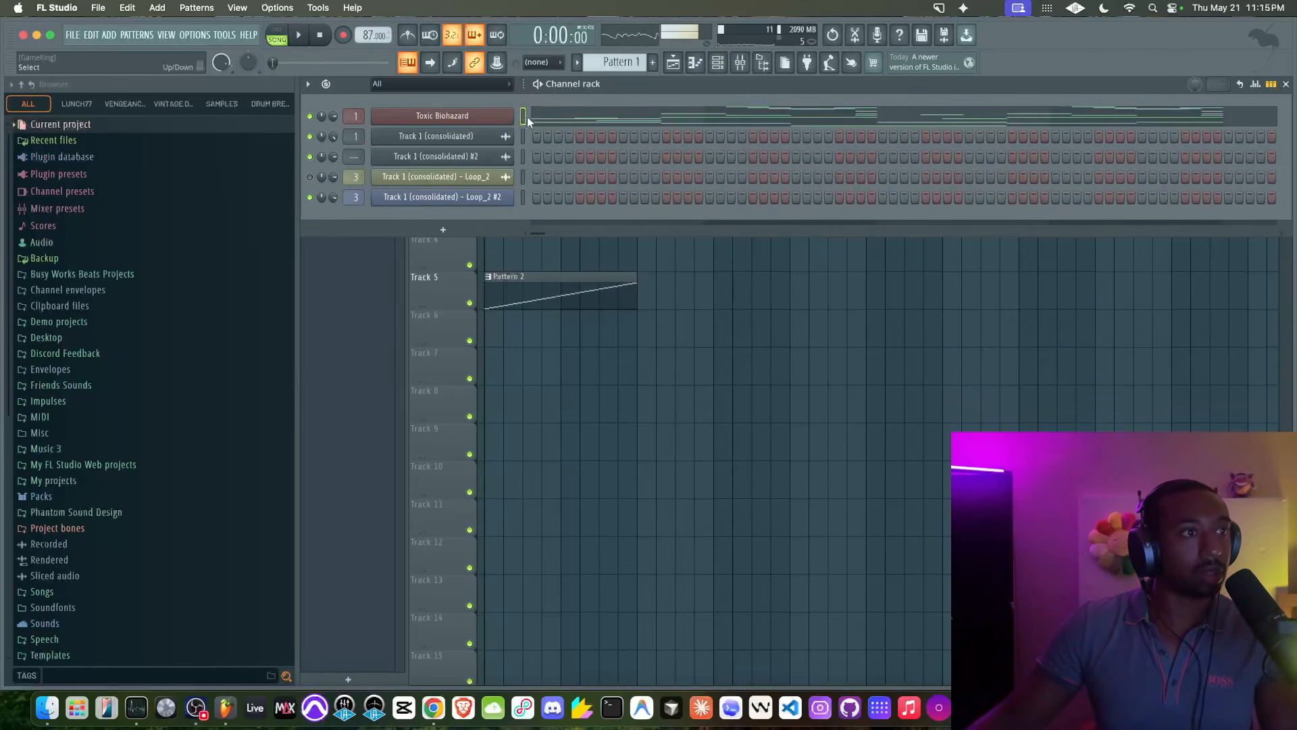
left_click(653, 63)
key("Return")
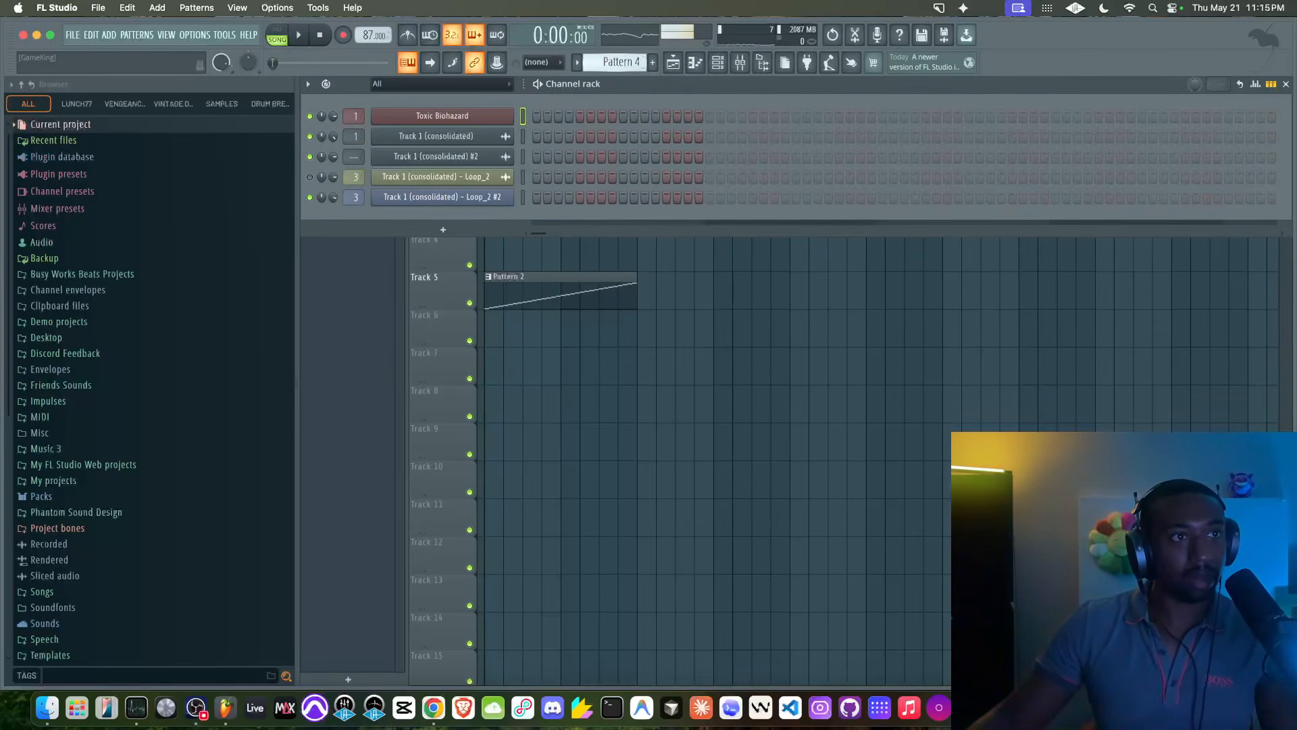
key("super+v")
right_click(738, 315)
left_click_drag(516, 146, 504, 147)
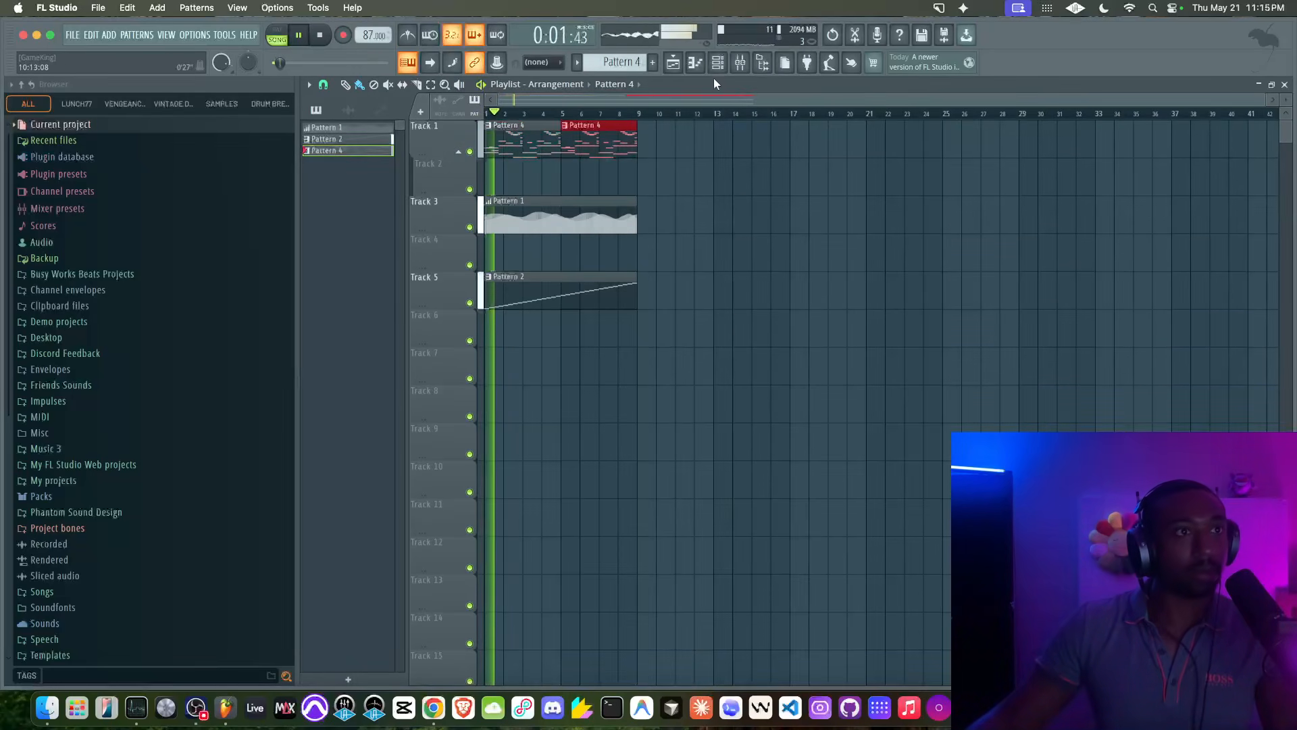
- Set the Toxic Biohazard FM matrix to 19, 17, 19 in row 1 and 16, 17, 19 in row 2
left_click(717, 63)
left_click(483, 117)
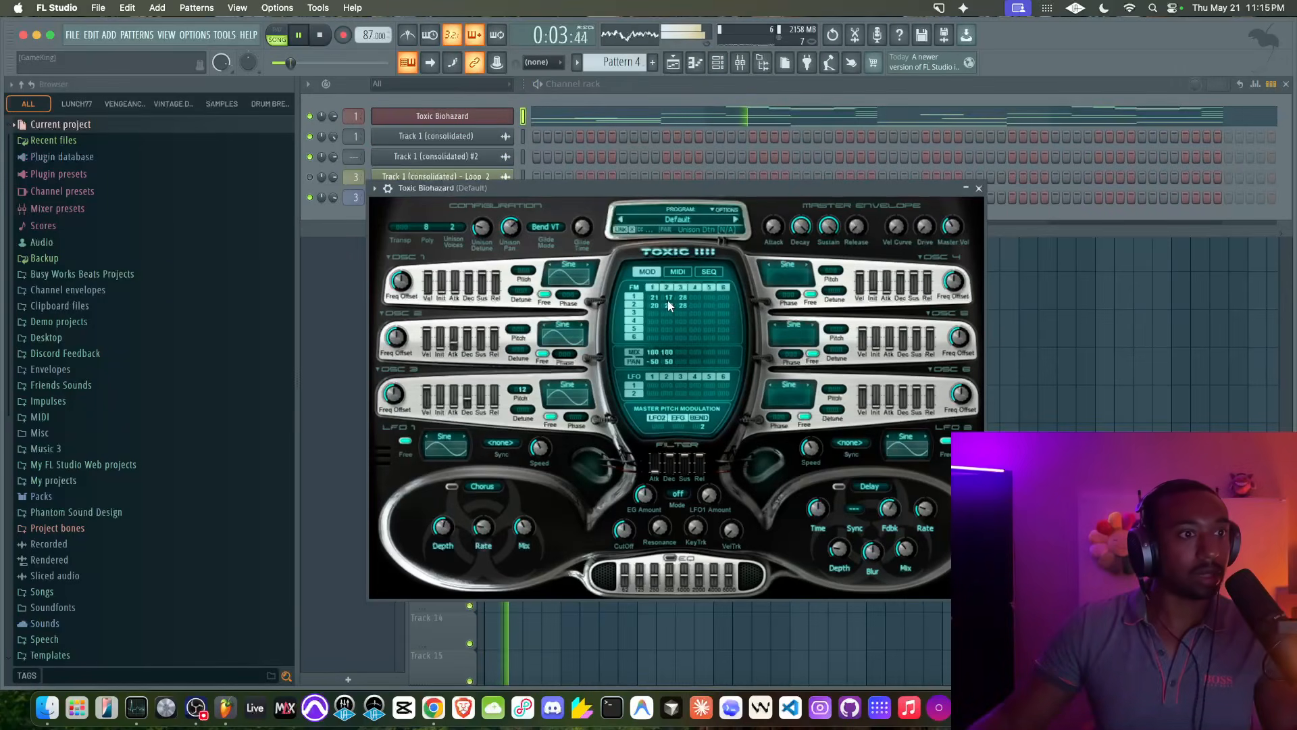
mouse_move(680, 296)
left_mouse_down()
mouse_move(681, 311)
mouse_move(654, 306)
mouse_move(668, 310)
left_mouse_up()
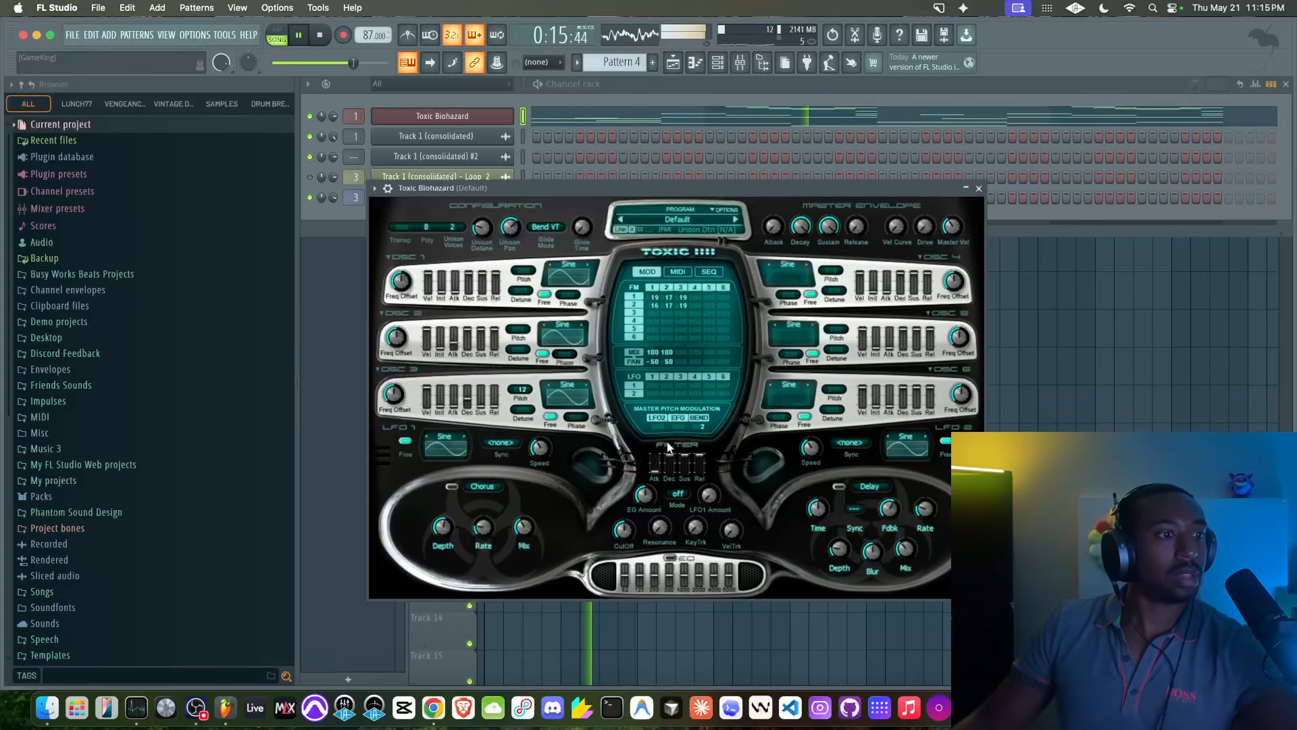
- Turn on Toxic Biohazard's Delay and set the LFO 1 amount to 36% for oscillator 1 and -29% for oscillator 2
left_click(839, 486)
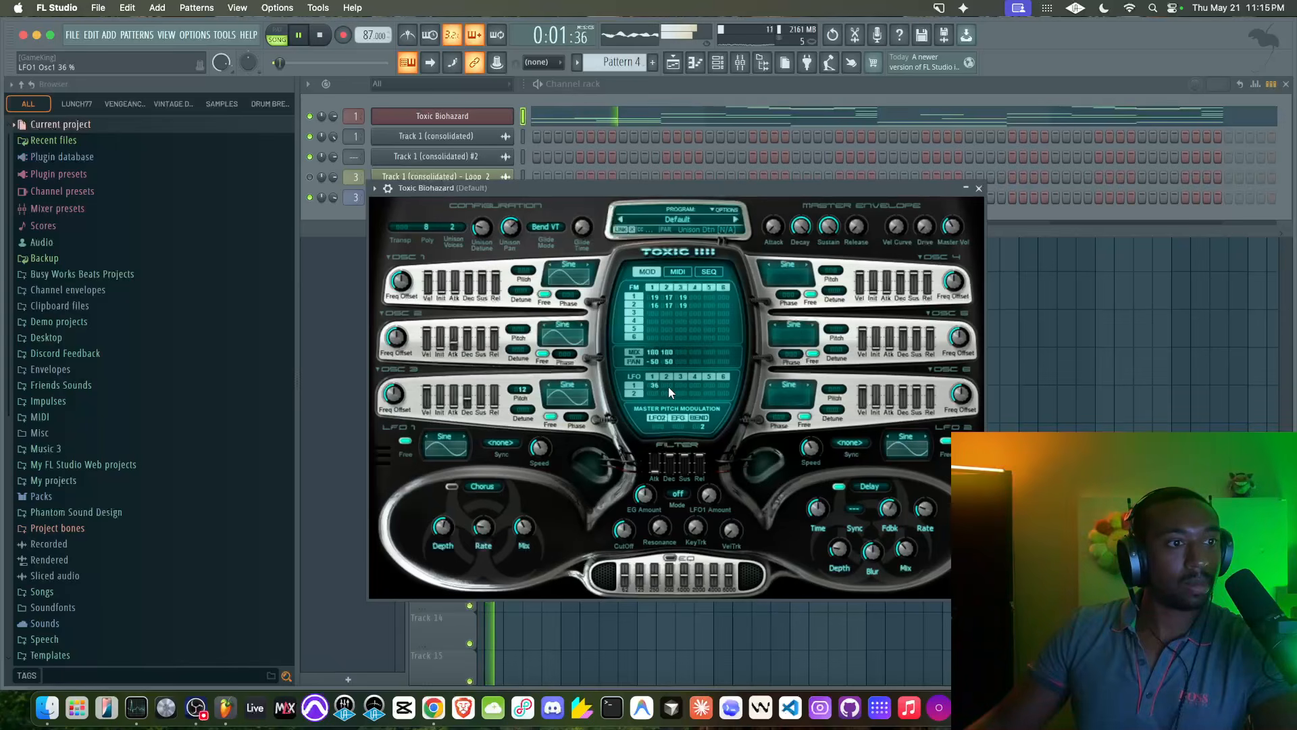
left_click_drag(667, 385, 667, 388)
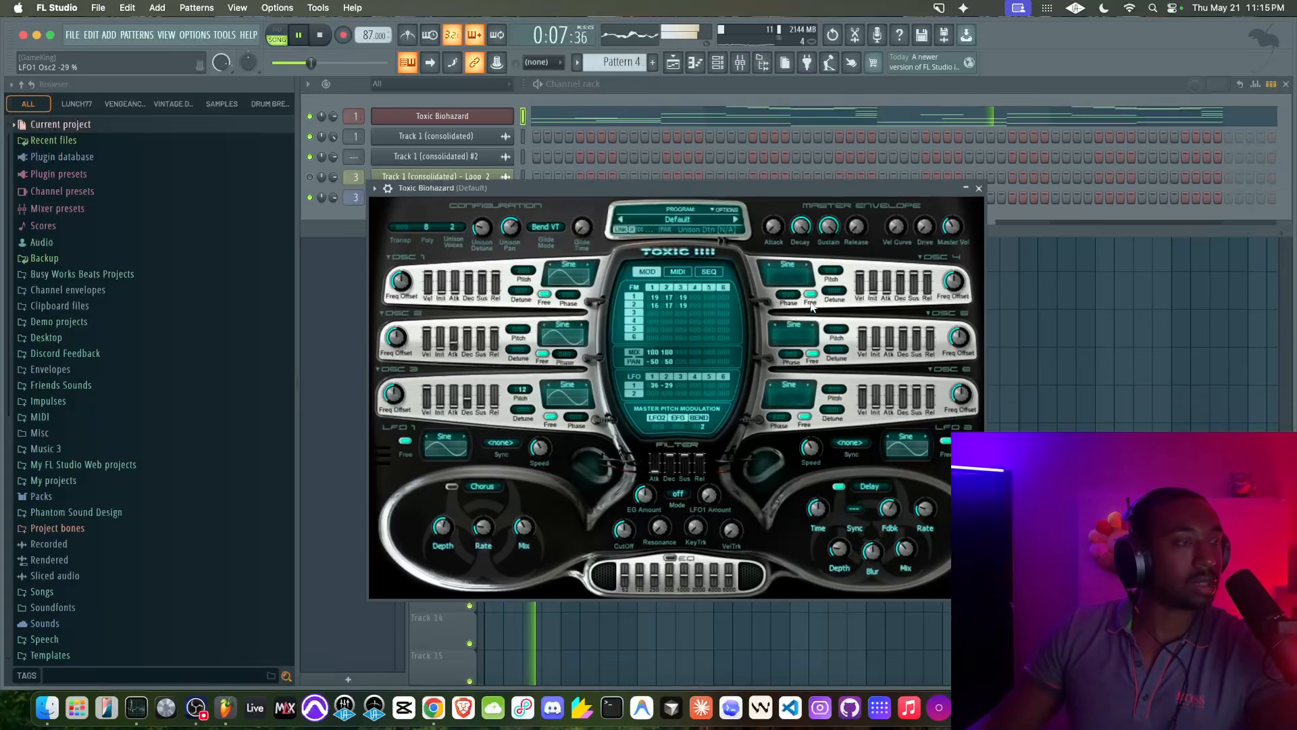
left_click(979, 188)
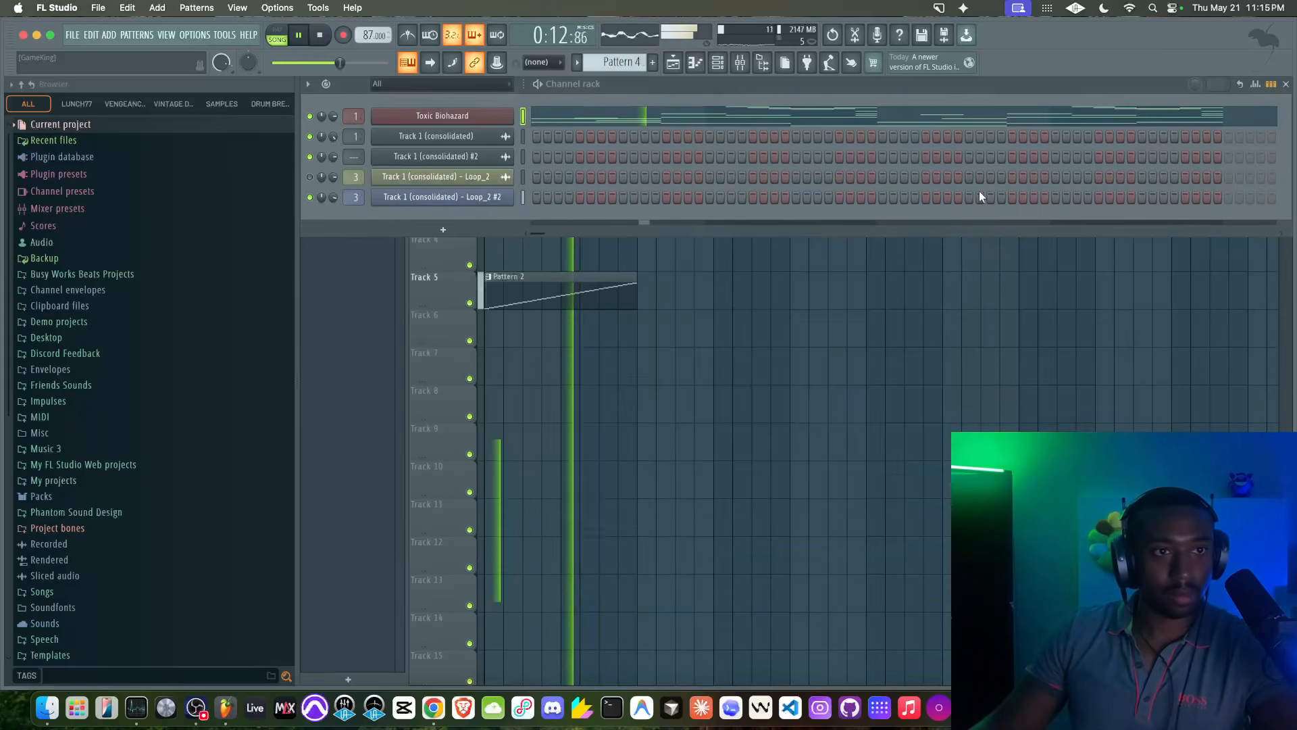
- Open Pattern 4's Toxic Biohazard notes in the piano roll, delete the repeated high-note run in bar 4 and select the first run
left_click(743, 274)
left_click(717, 62)
right_click(683, 287)
key("space")
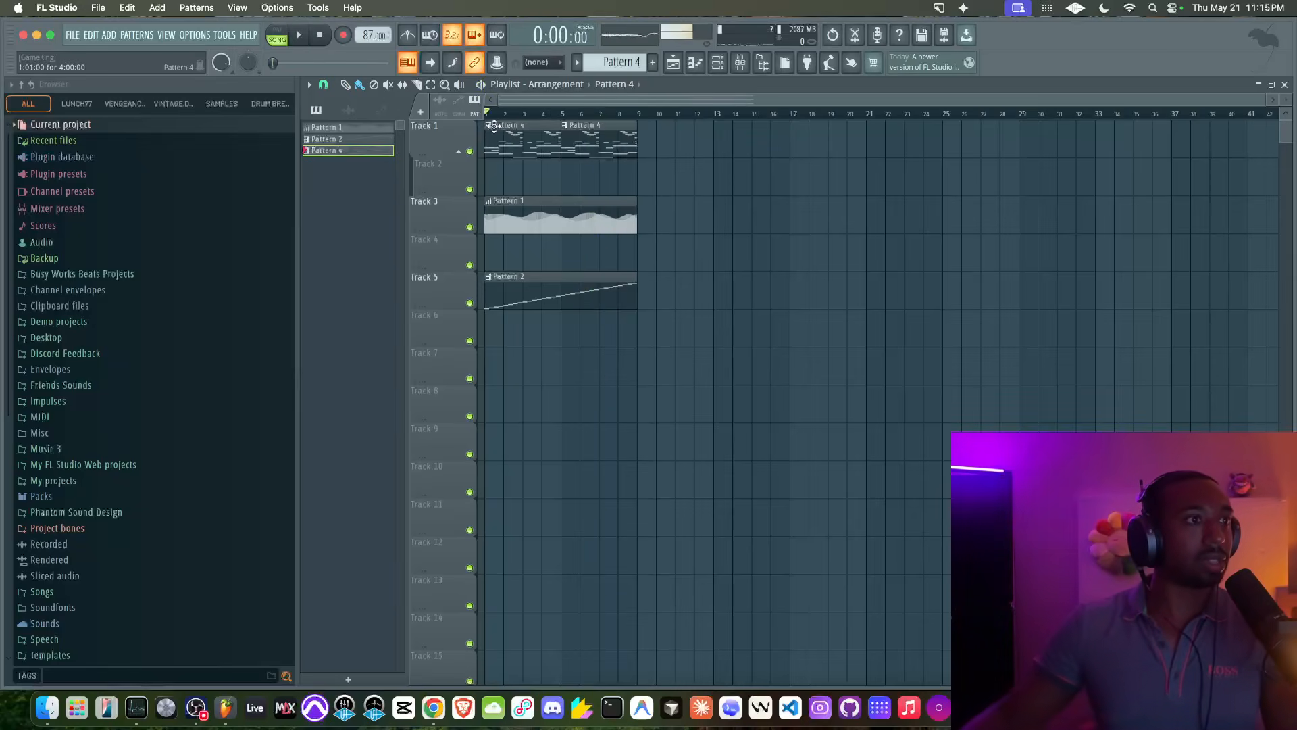
double_click(511, 136)
key("space")
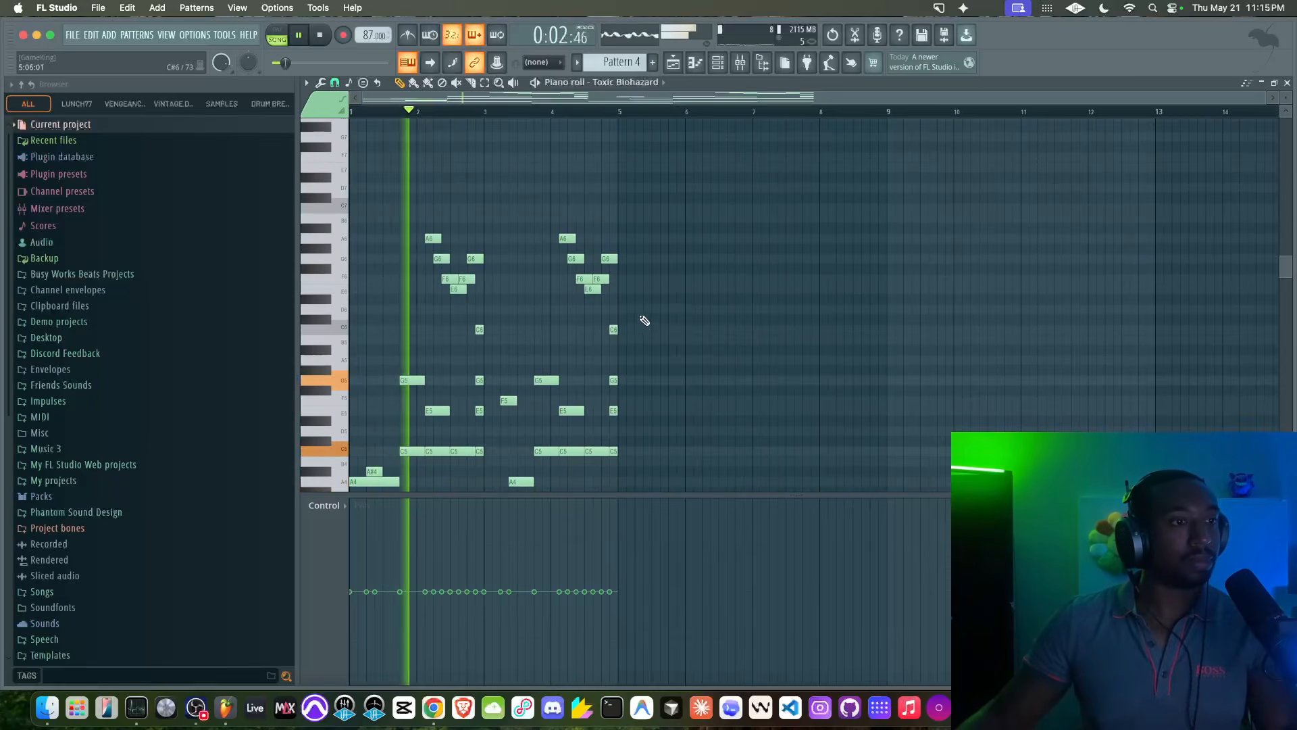
left_click_drag(497, 305, 406, 193)
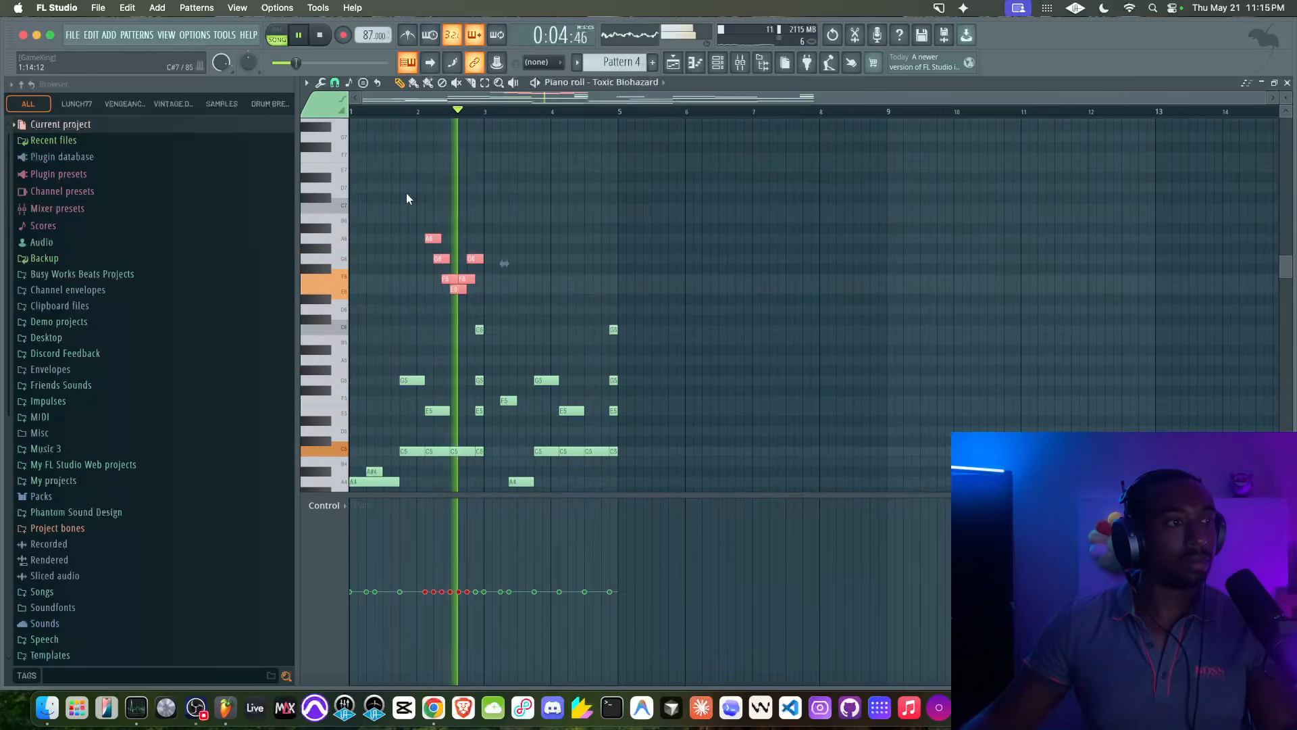
- Display note velocity in the piano roll's control lane, deselect the high notes and review the lower chord notes
left_click(327, 505)
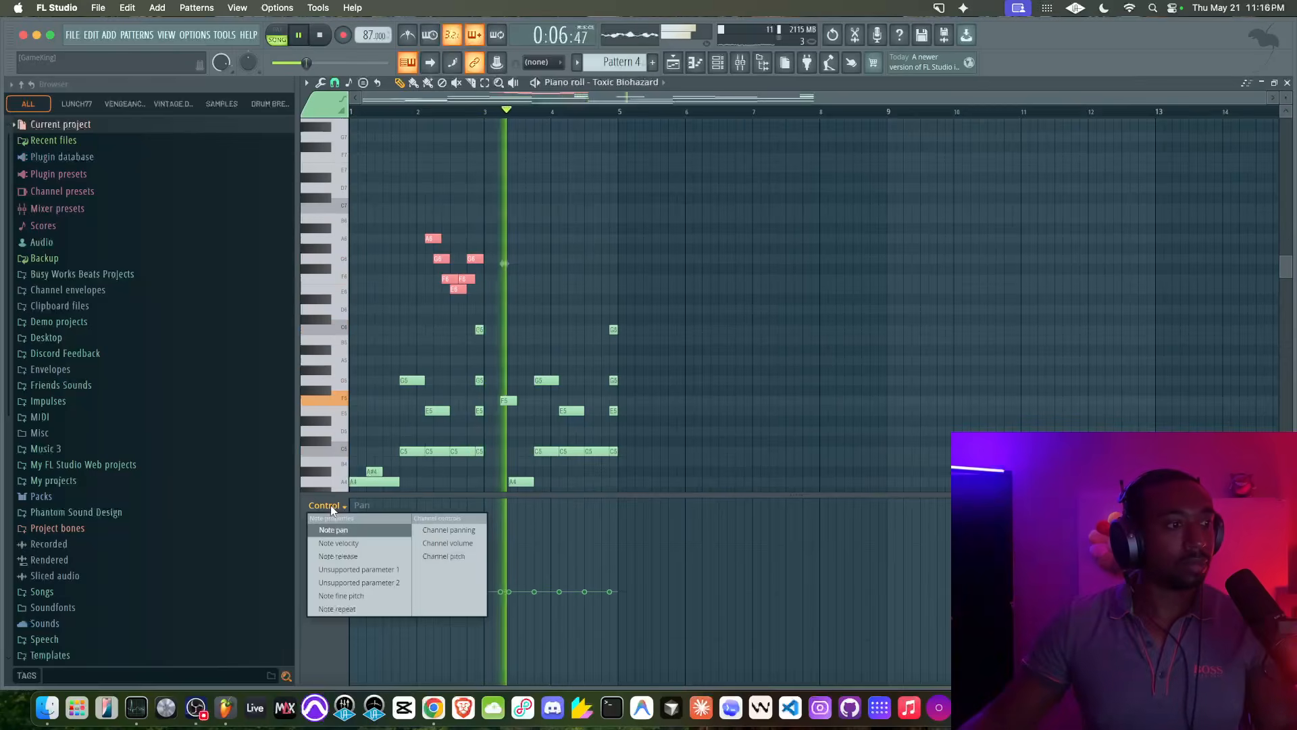
left_click(337, 544)
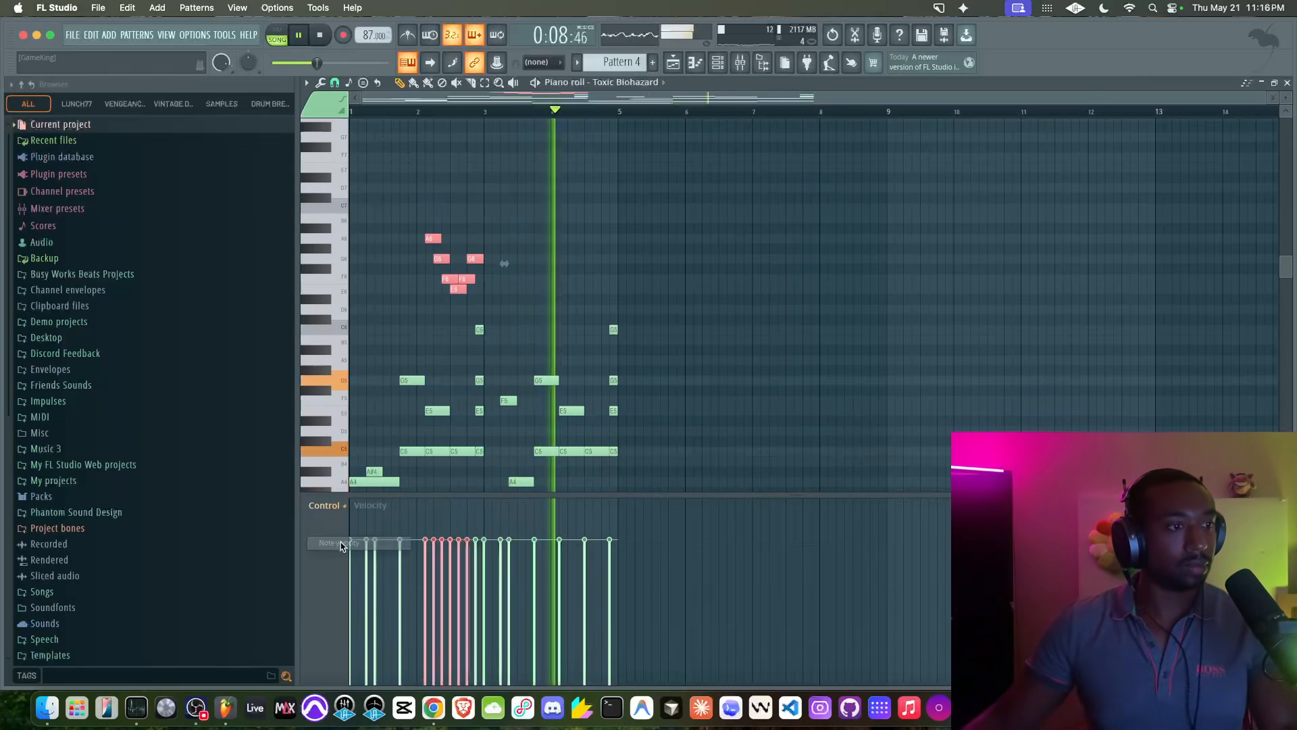
right_click(554, 314)
scroll(559, 313, "up", 3)
scroll(560, 314, "left", 3)
scroll(560, 313, "down", 5)
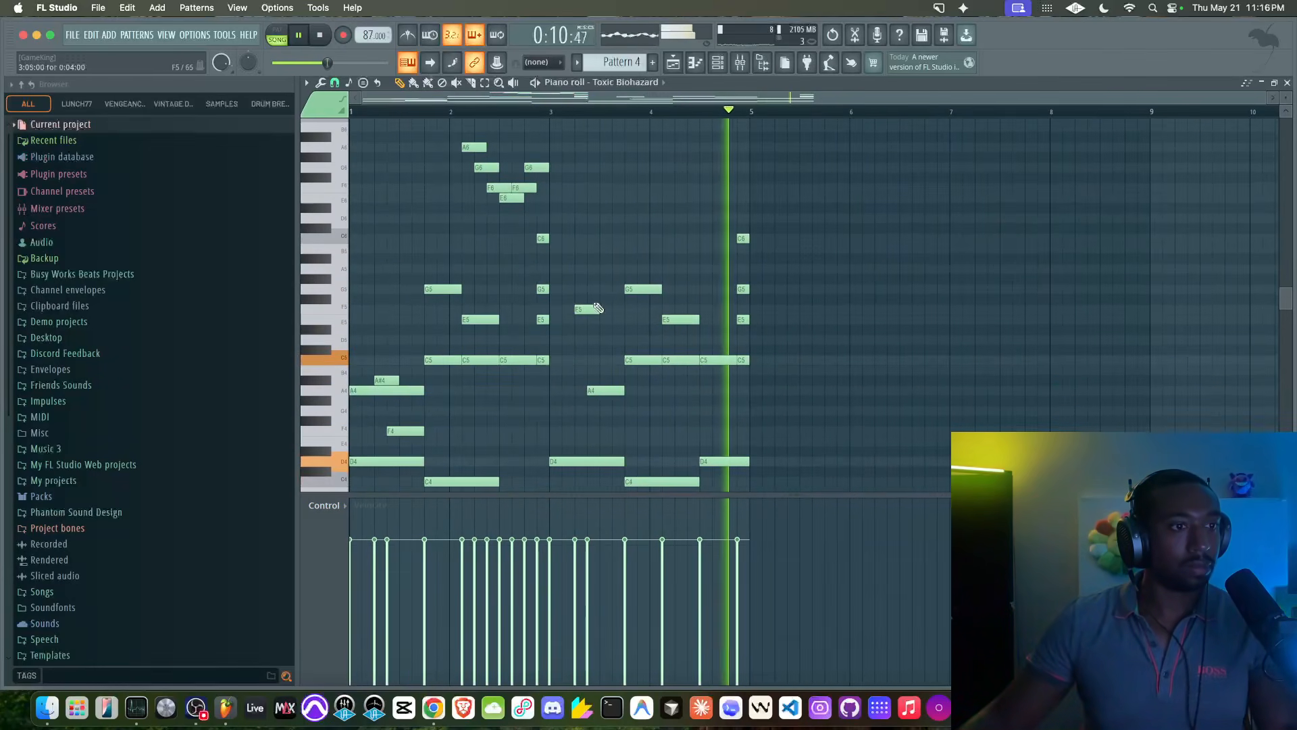
scroll(666, 244, "down", 3)
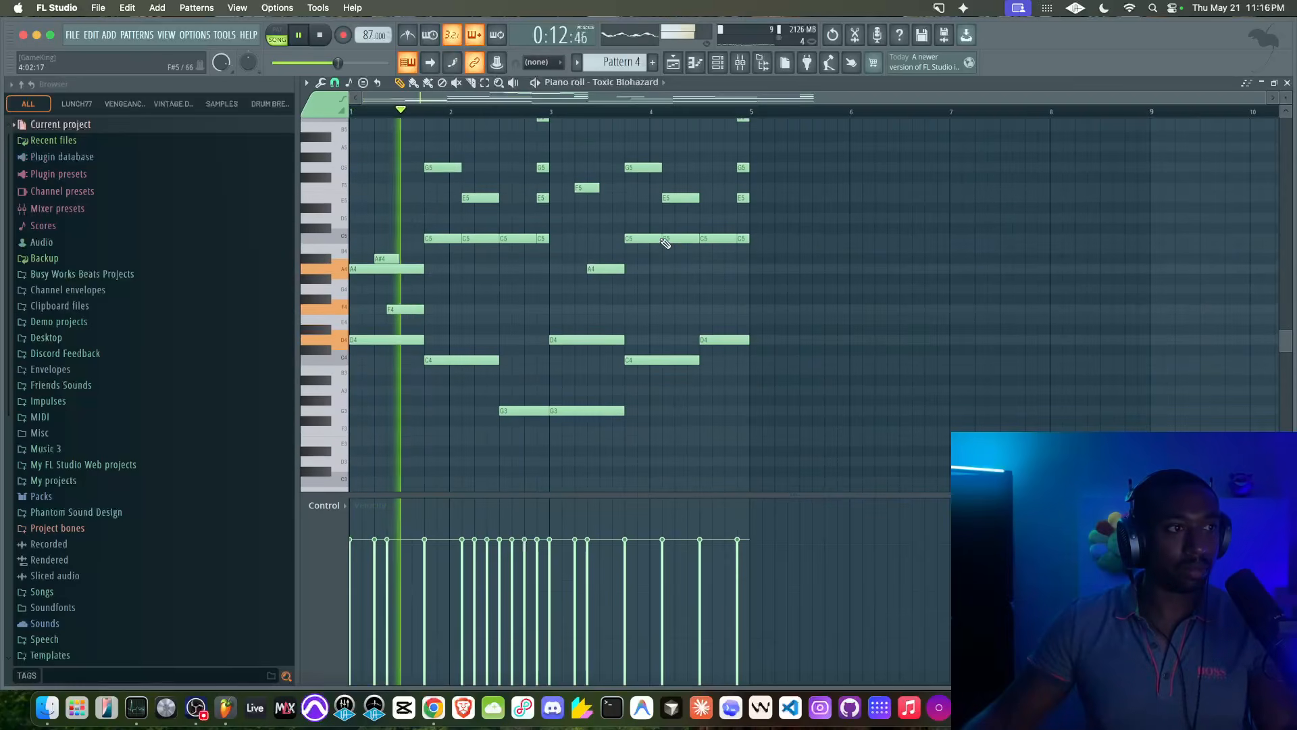
key("F6")
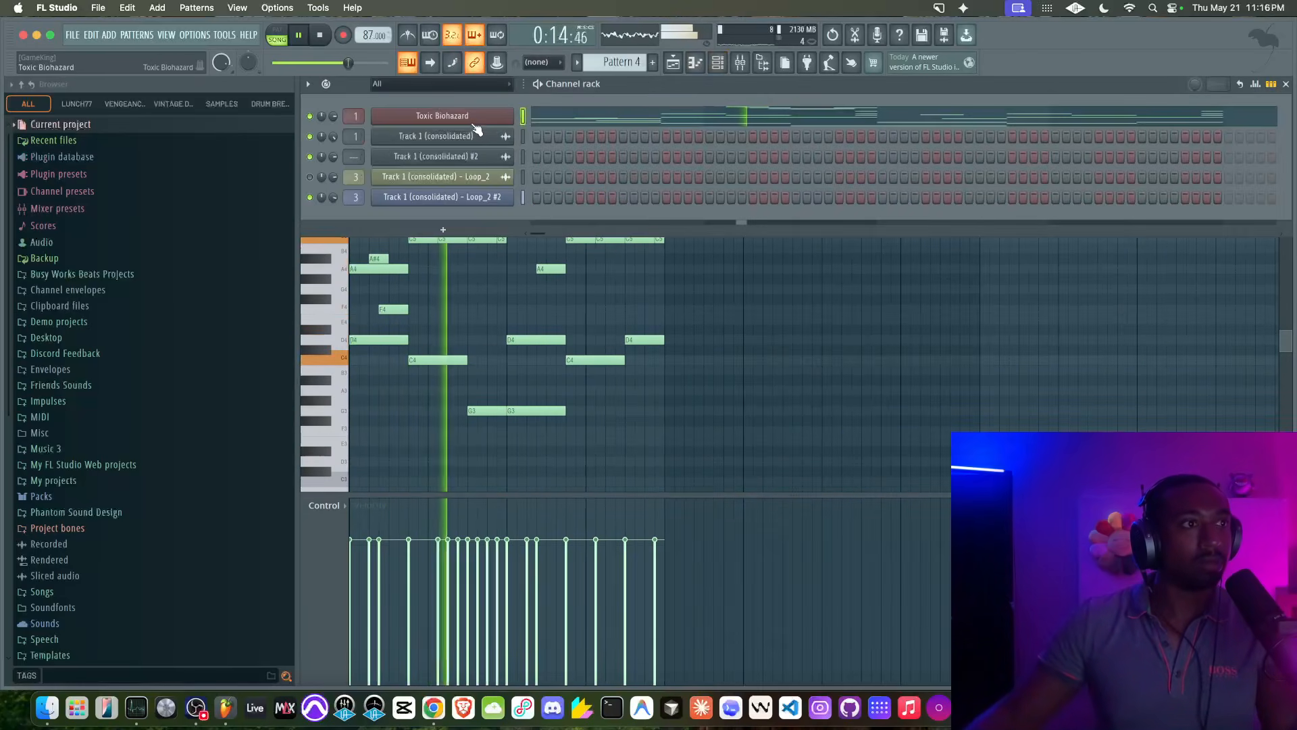
left_click(477, 118)
right_click(1003, 284)
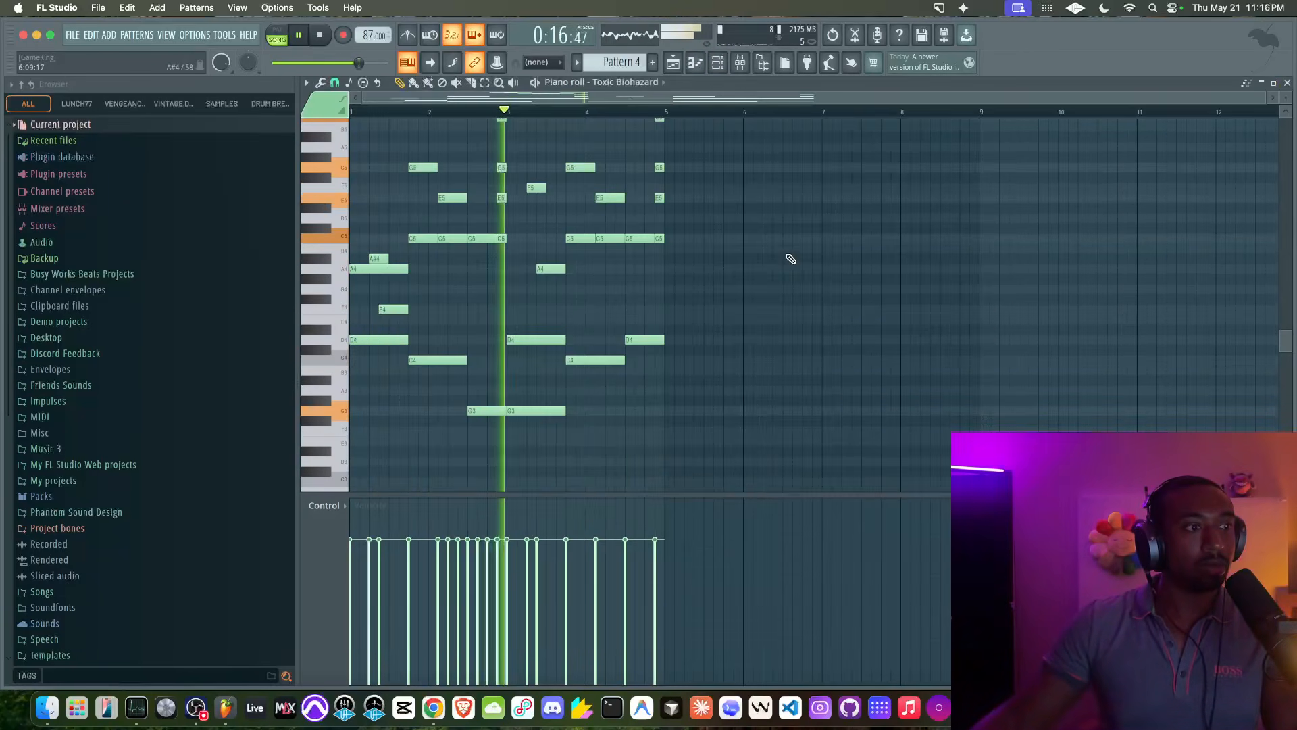
key("space")
- Open the playlist and select both Pattern 4 clips on Track 1
left_click(673, 63)
left_click_drag(675, 133, 488, 308)
right_click(693, 177)
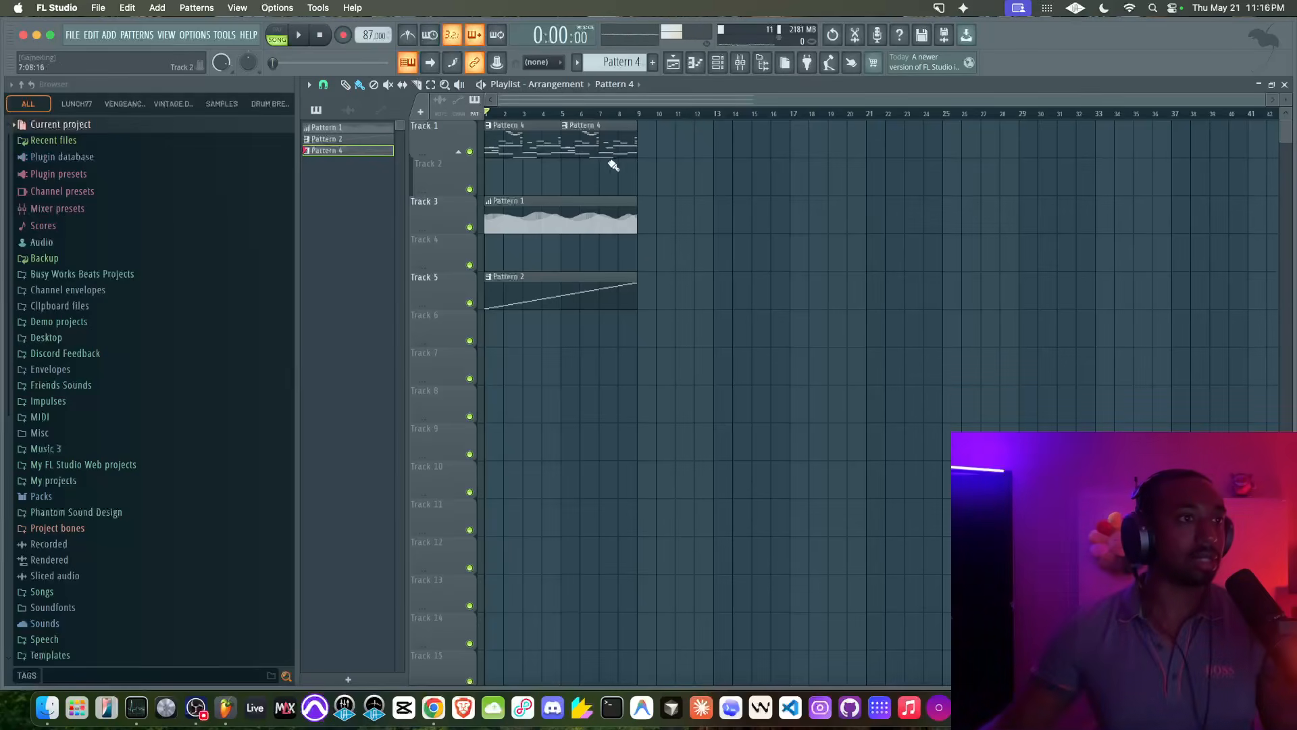
left_click(434, 129)
right_click(452, 128)
left_click(431, 132)
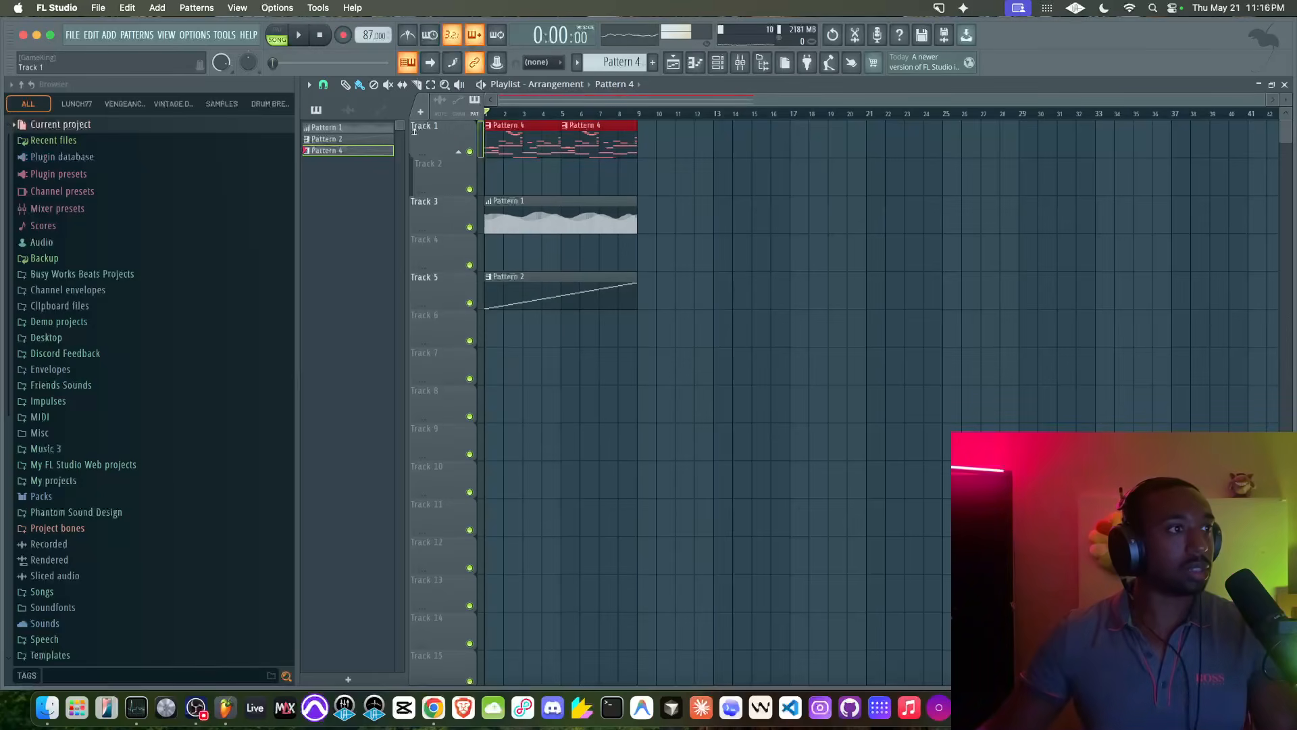
- Transpose Pattern 4 down using the pattern's transpose option
right_click(363, 147)
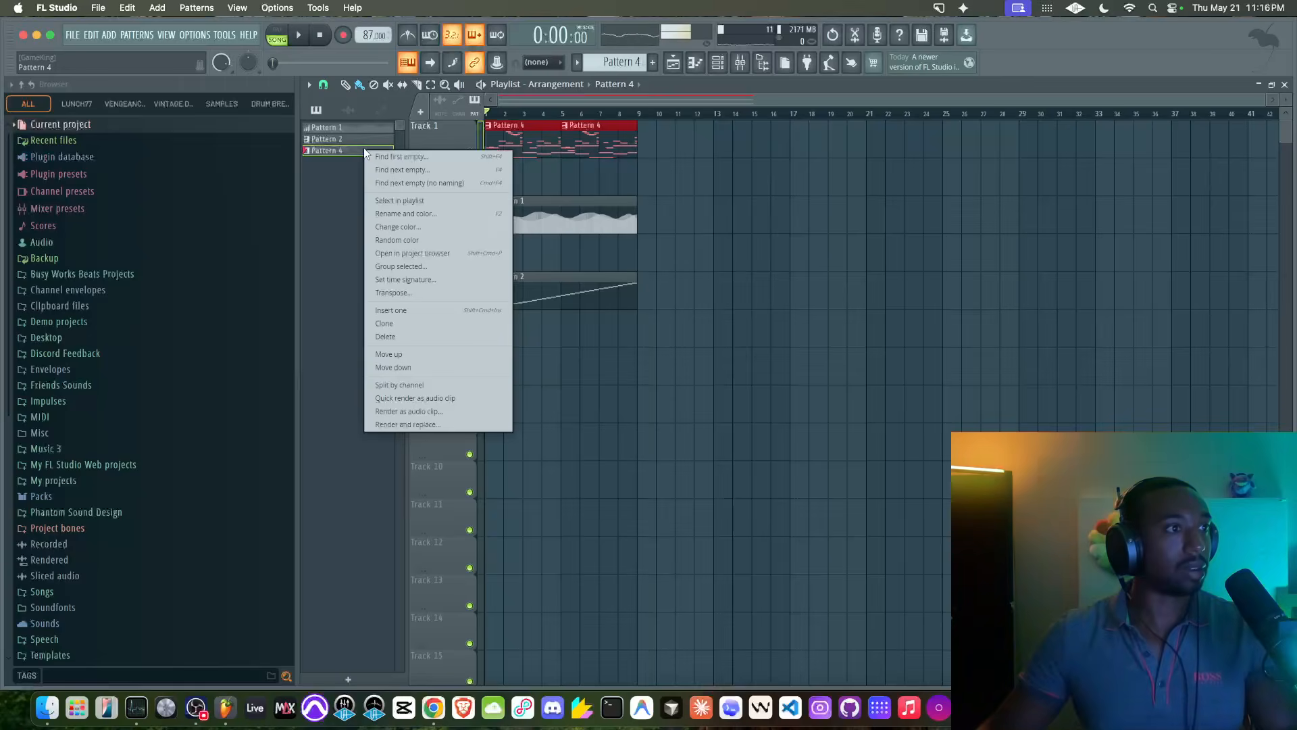
left_click(405, 292)
type("-")
key("Return")
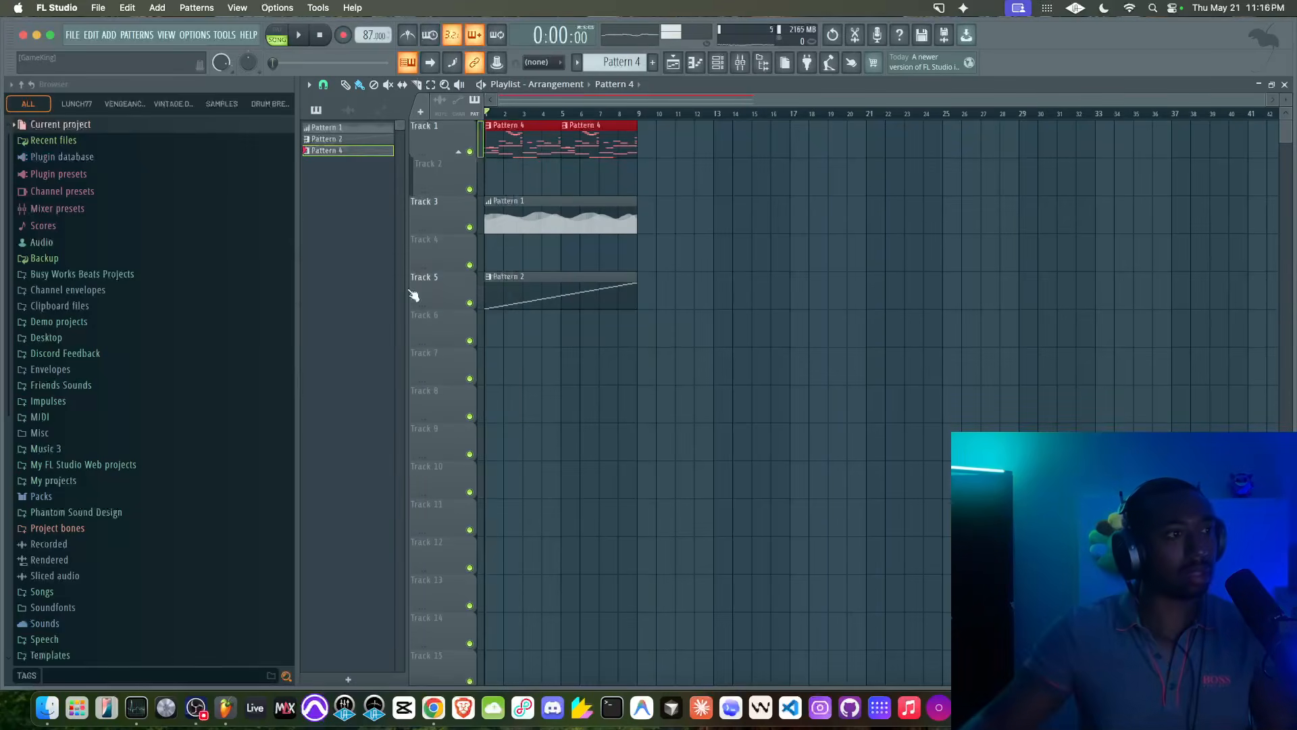
- Play the arrangement with Track 5 muted to audition Patterns 4 and 1, unmuting it before stopping
left_click(470, 303)
key("space")
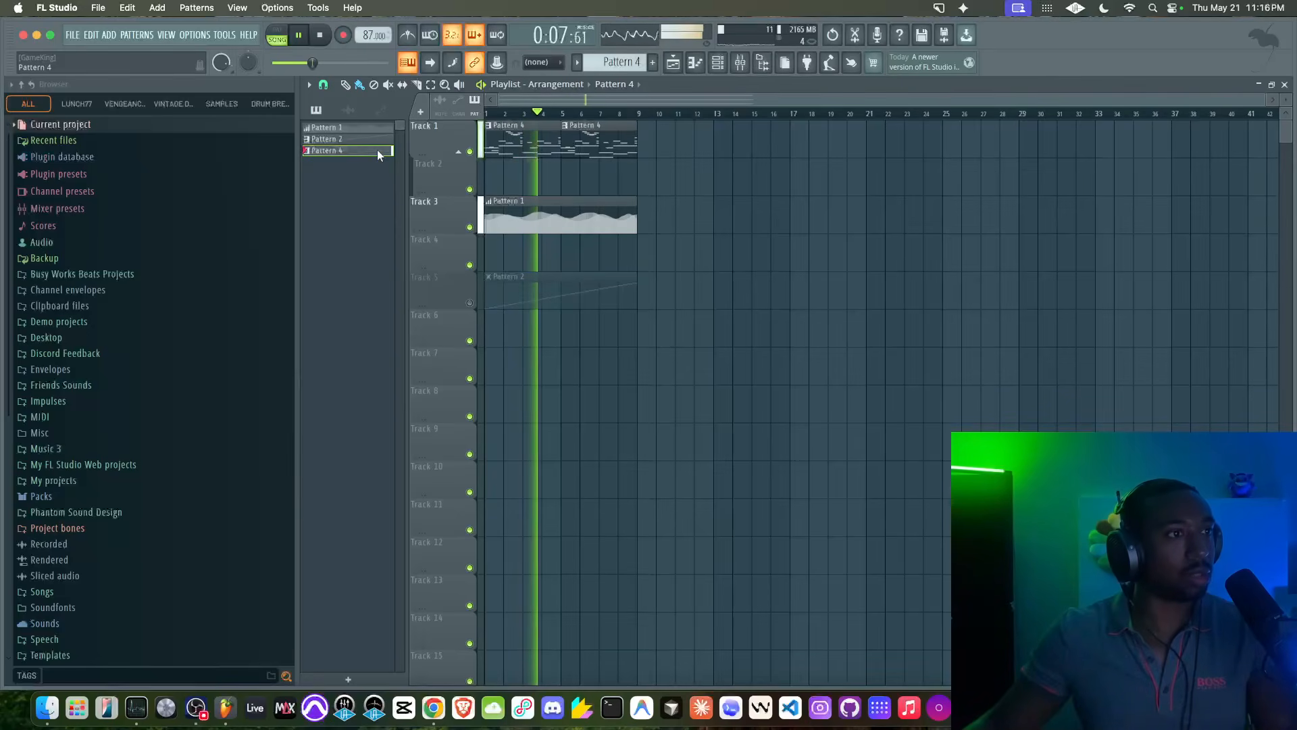
left_click(470, 303)
key("space")
- Set the Loop_2 #2 Fruity Slicer channel's pitch shift to -300 cents and play the arrangement
left_click(719, 63)
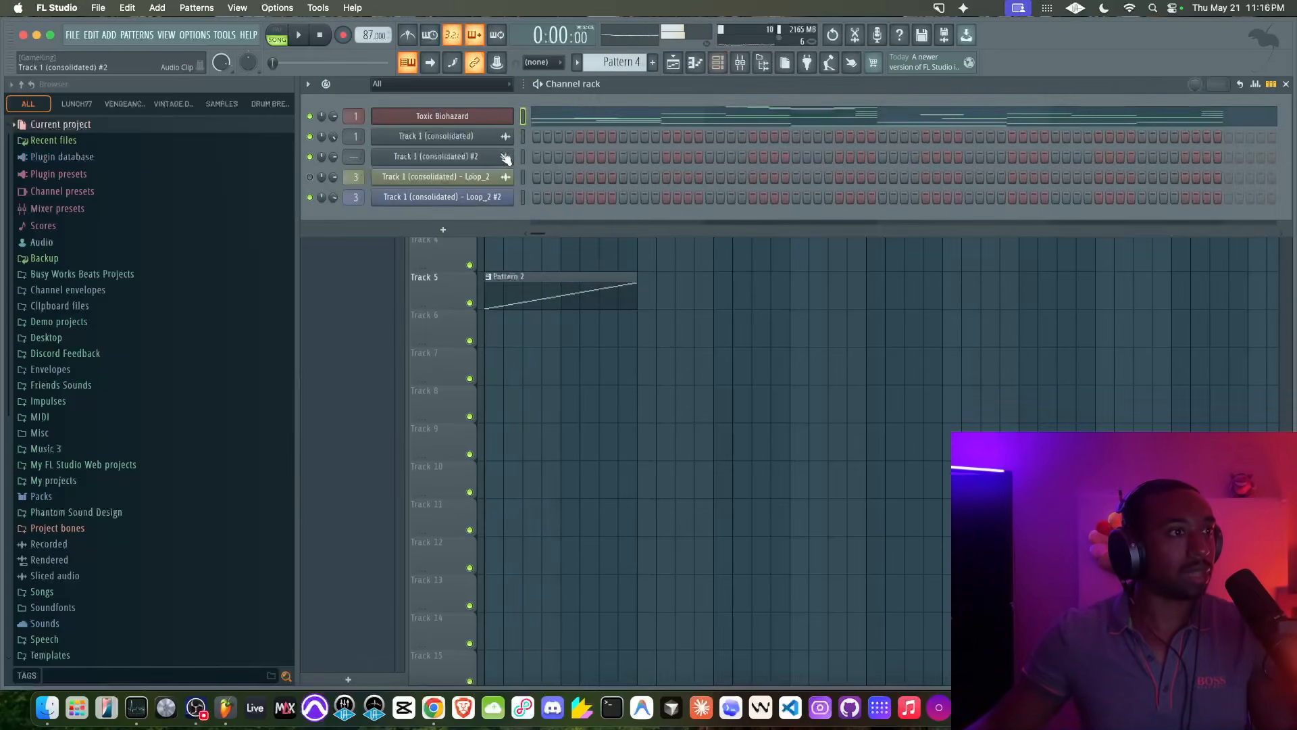
left_click(478, 197)
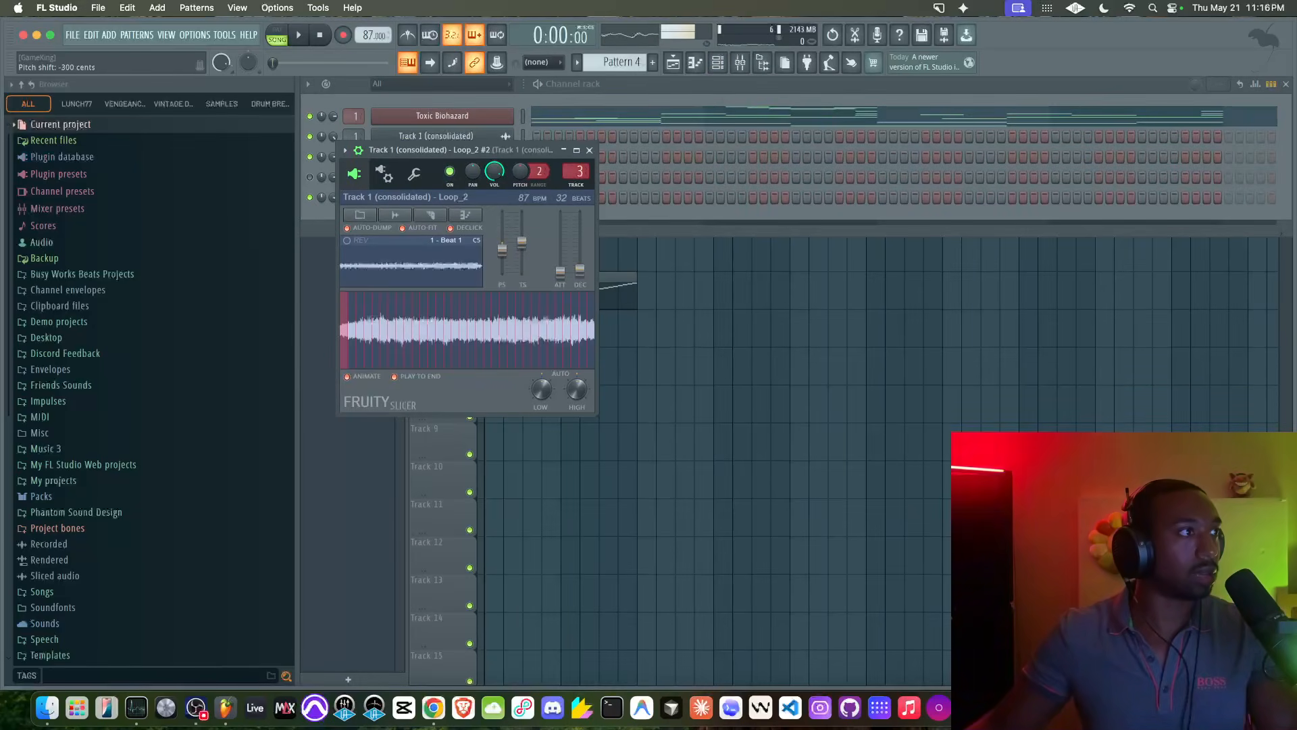
left_click(589, 151)
key("space")
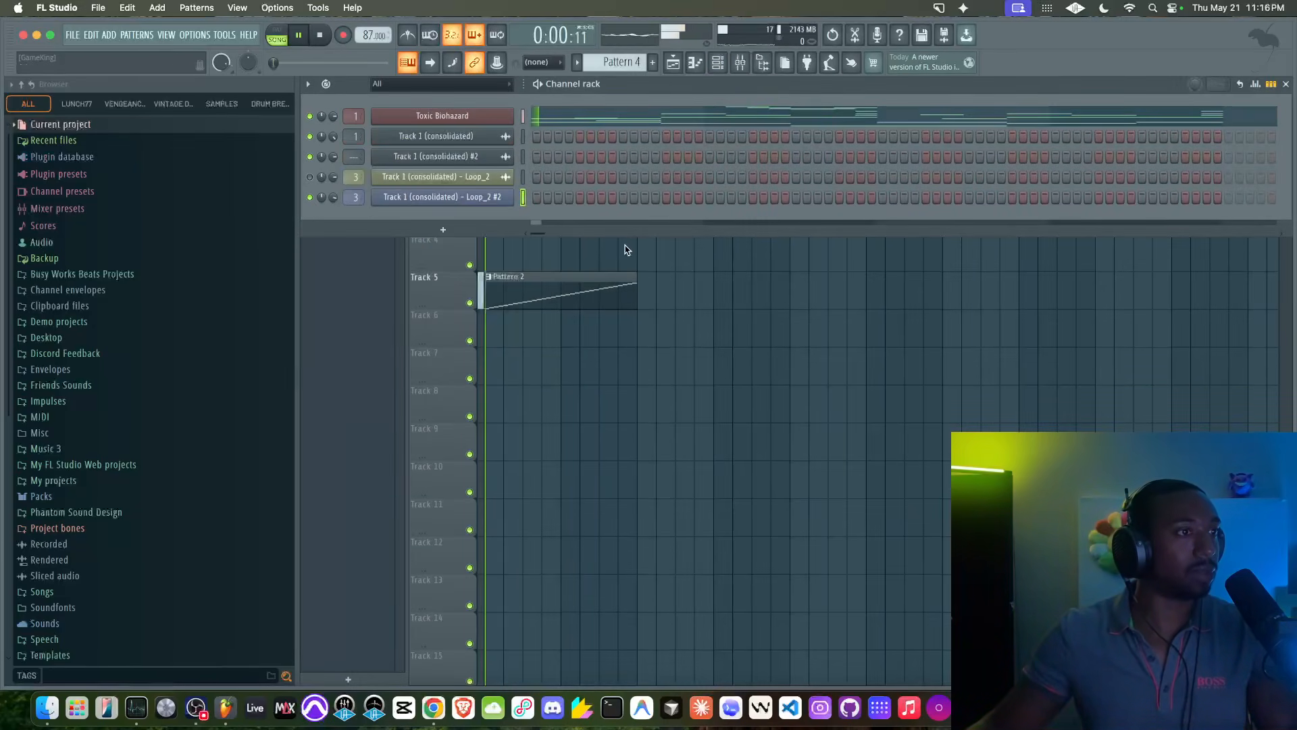
right_click(739, 315)
left_click(718, 63)
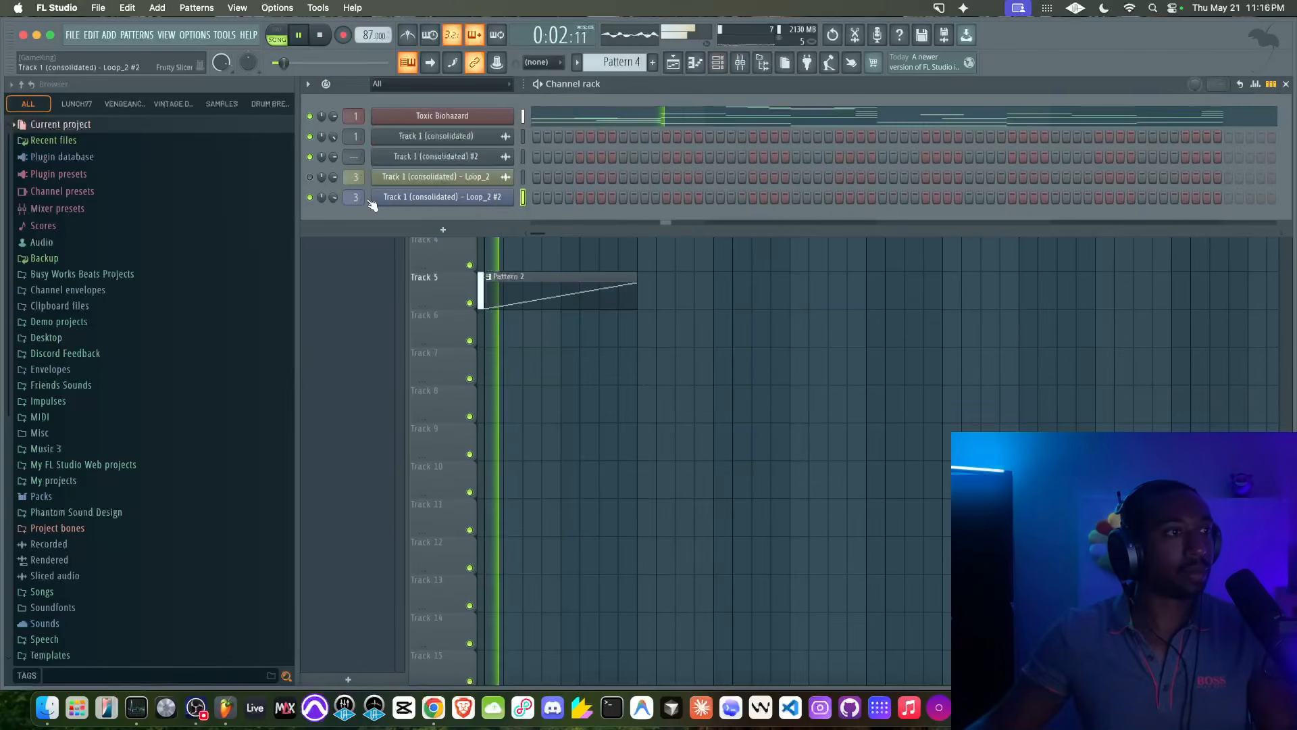
right_click(617, 371)
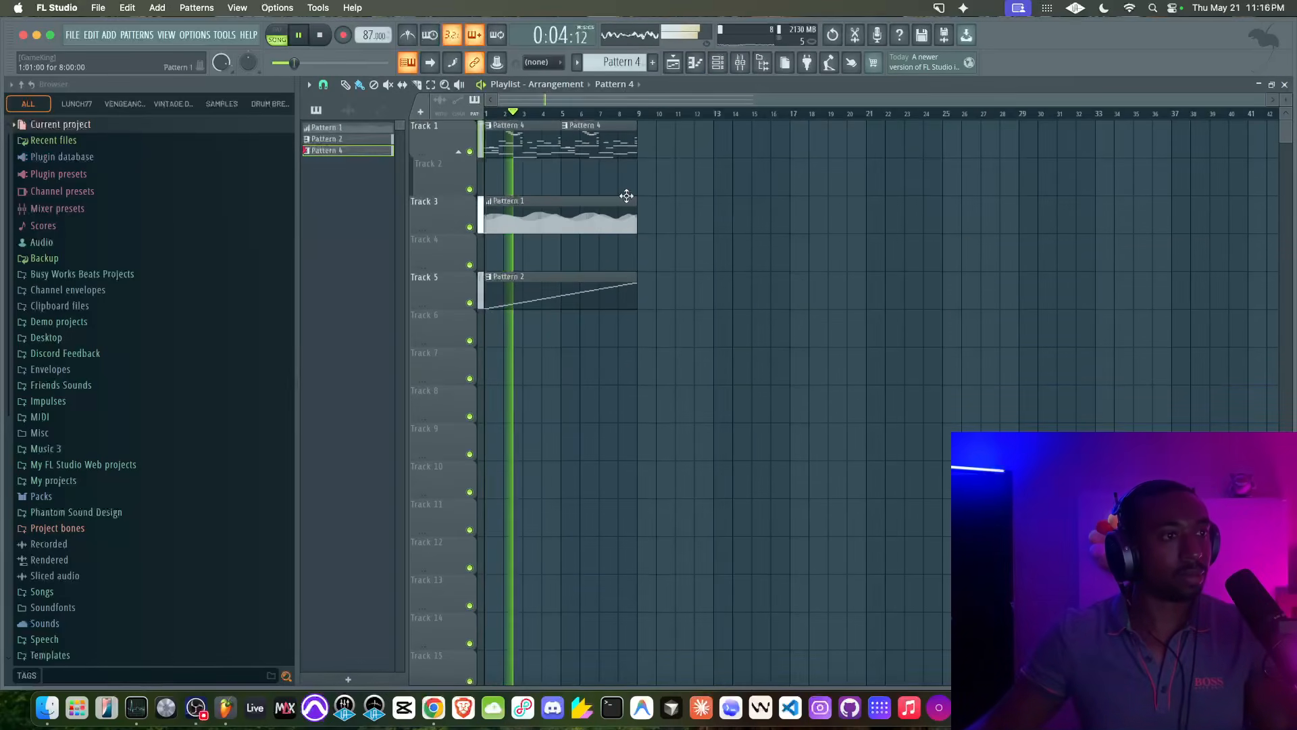
- Open the Toxic Biohazard channel and set oscillator 3's coarse pitch to 12 during playback
left_click(718, 63)
left_click(491, 117)
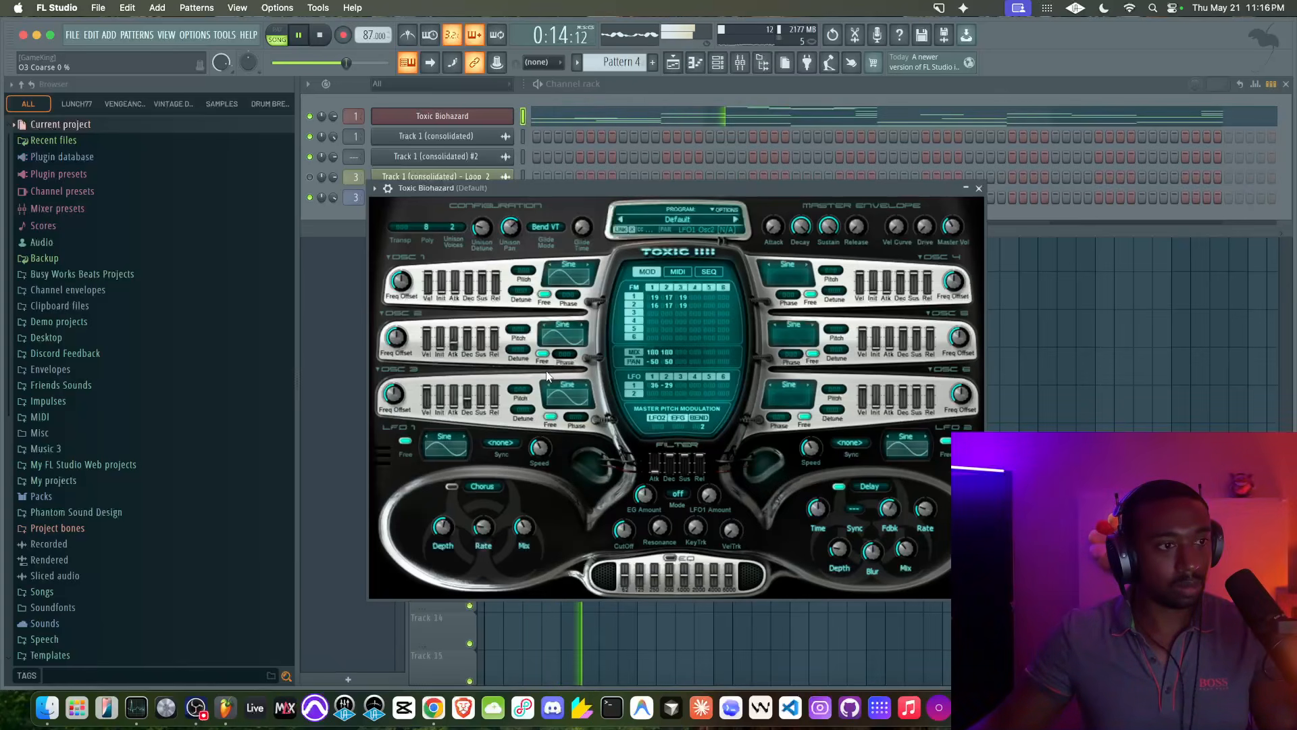
left_click_drag(520, 390, 520, 378)
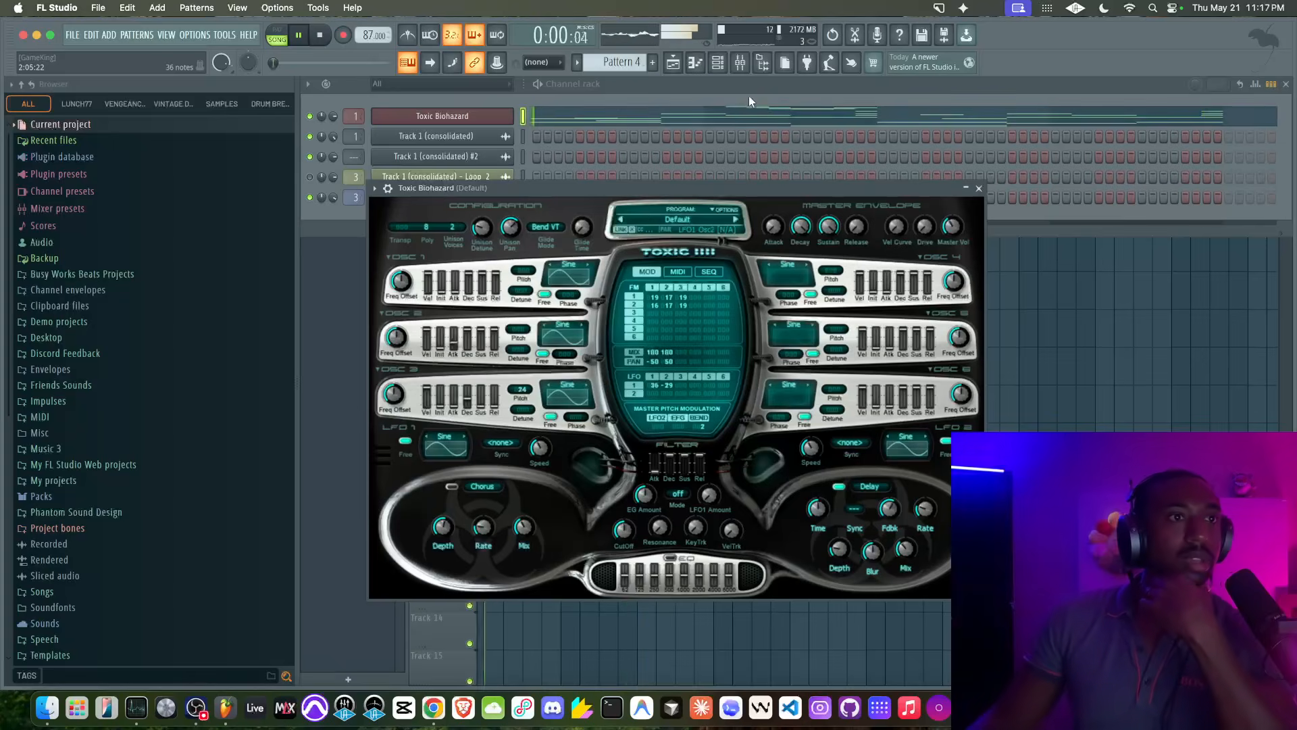
left_click(739, 64)
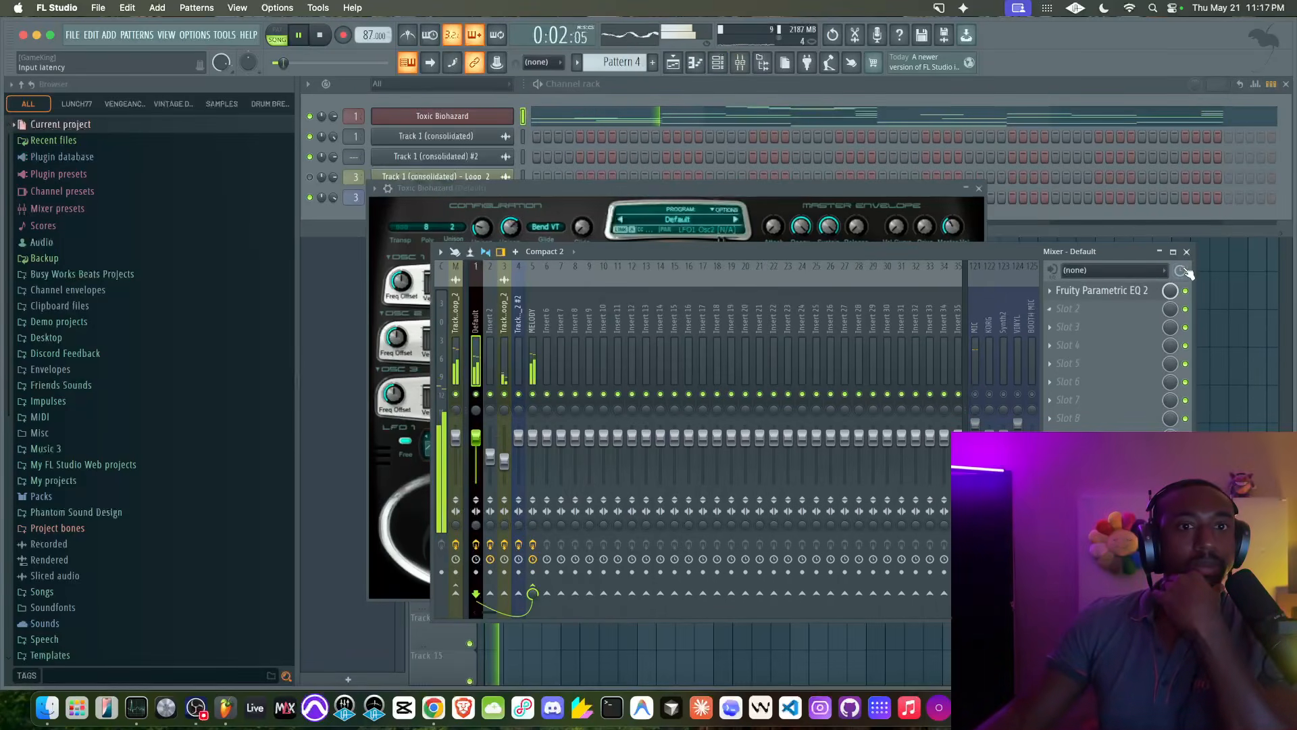
left_click(1187, 252)
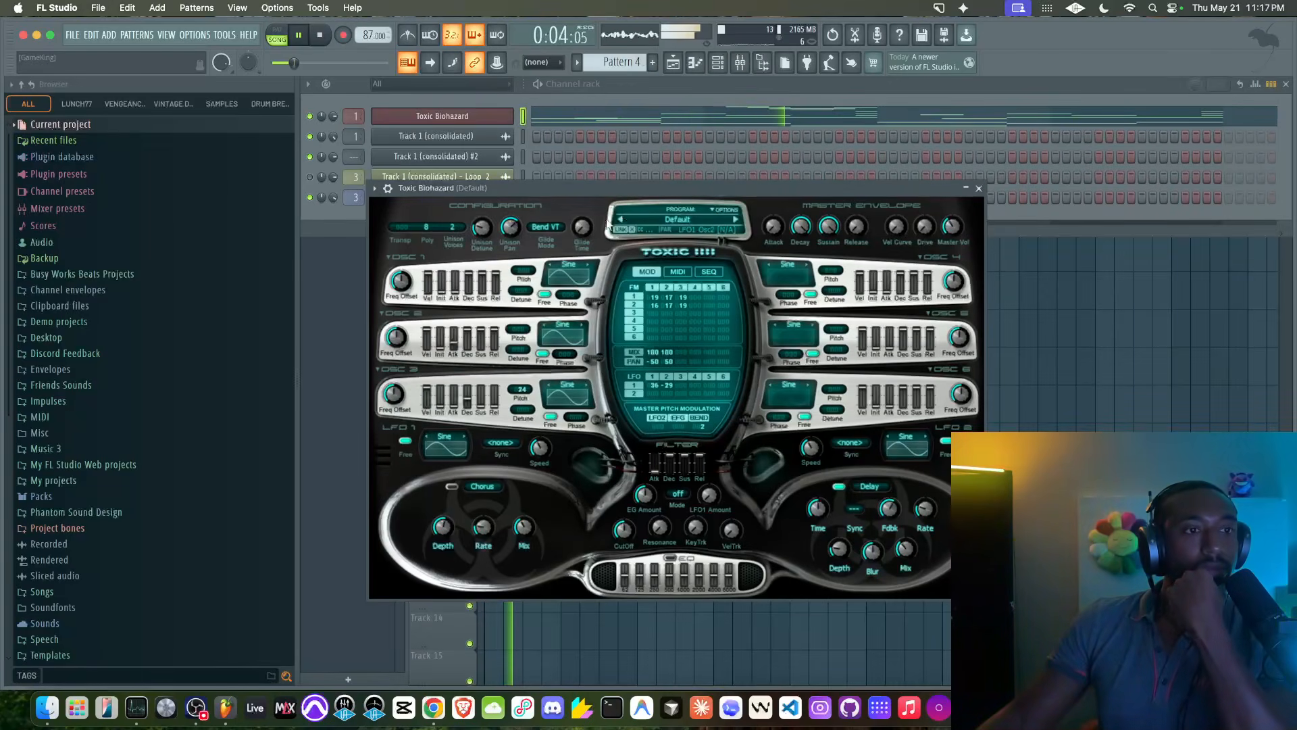
left_click_drag(523, 390, 523, 399)
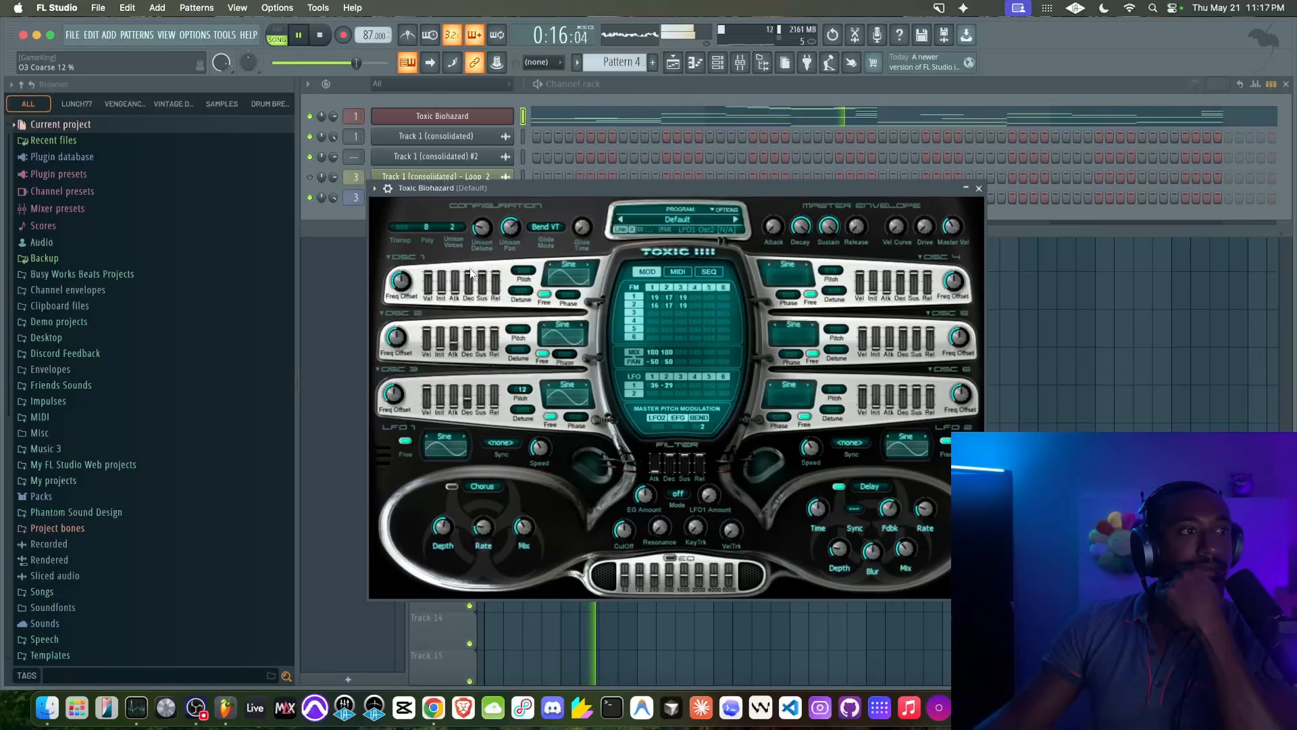
- Set Toxic Biohazard's unison detune to 0% and turn its unison voices off
left_click_drag(481, 227, 482, 253)
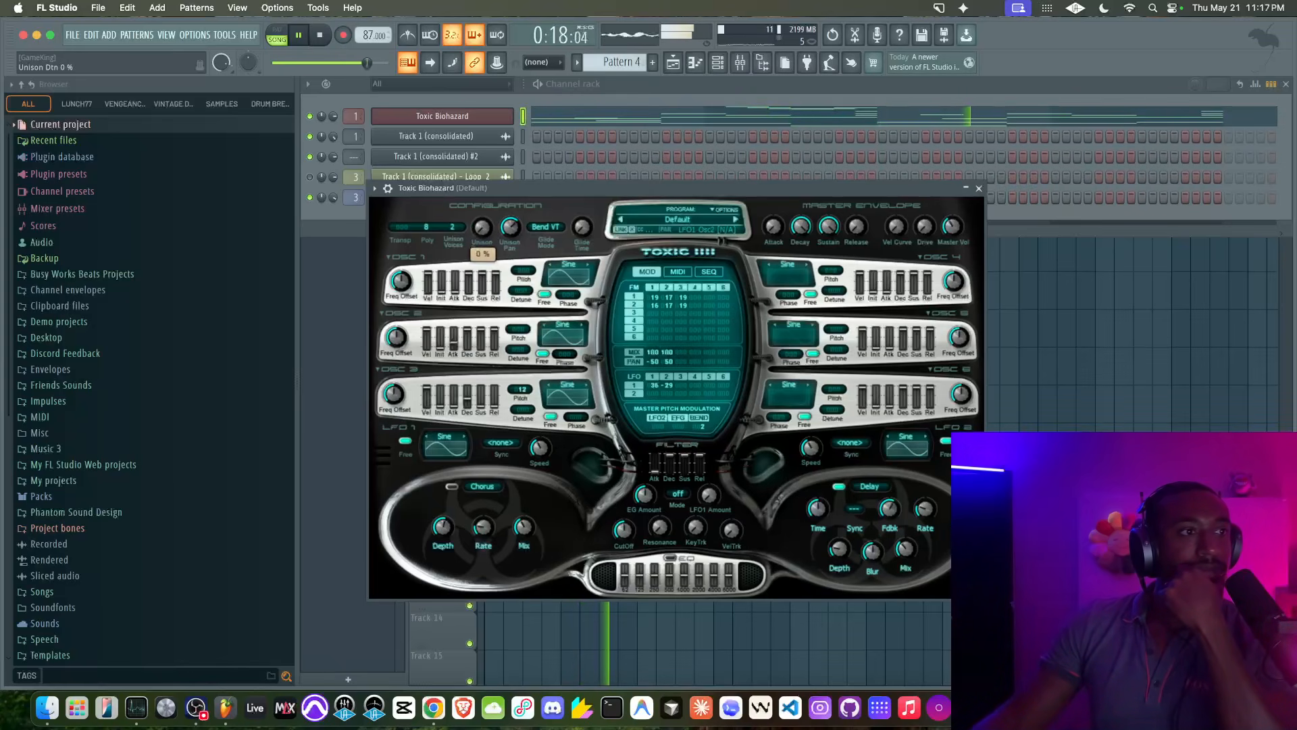
left_click(452, 226)
left_click(482, 207)
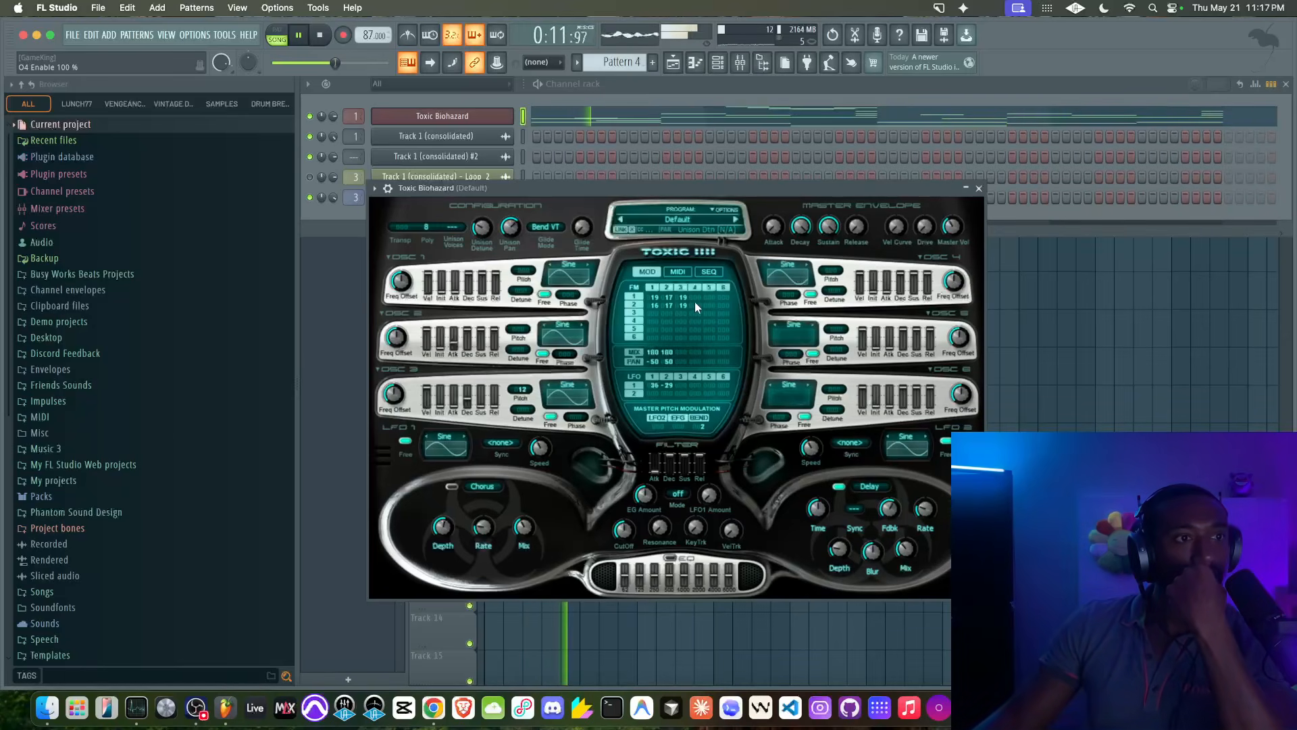
- Set oscillator 4's mix to 100 and its own FM amount in matrix row 4 to 27
left_click_drag(695, 320, 697, 345)
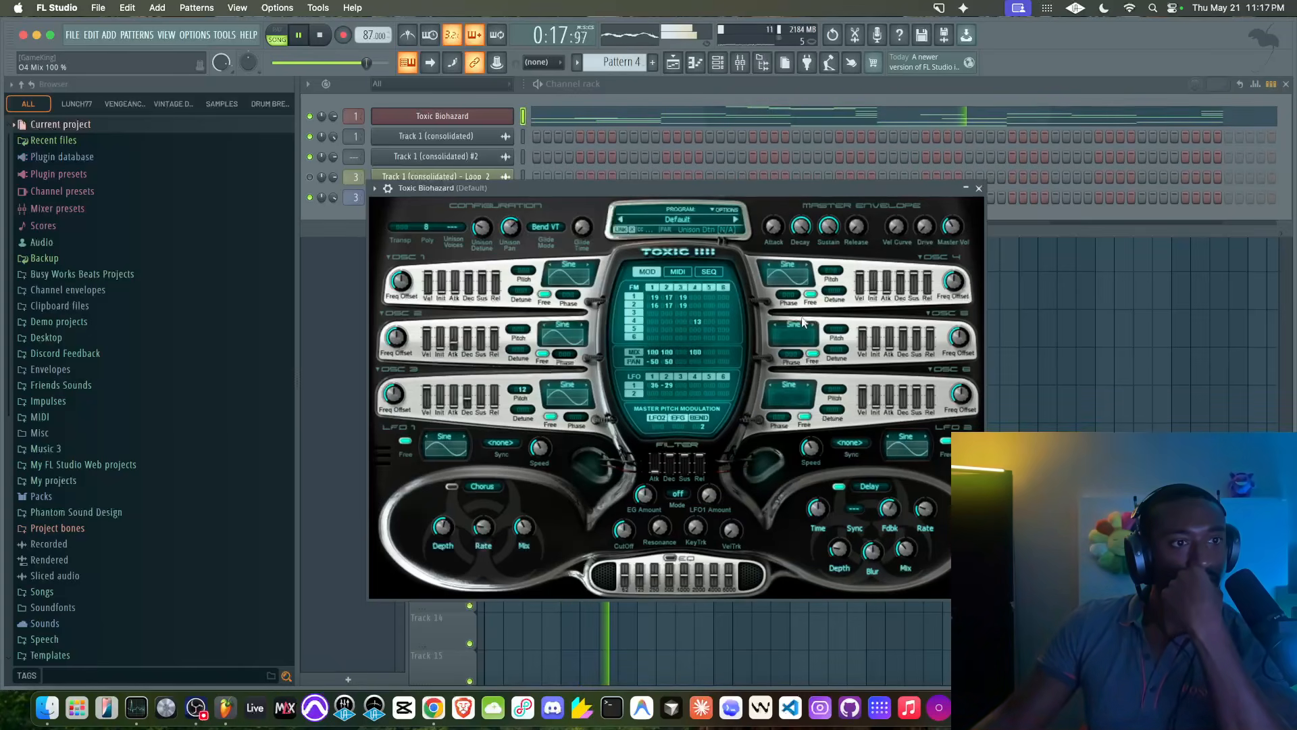
left_click_drag(699, 314, 699, 325)
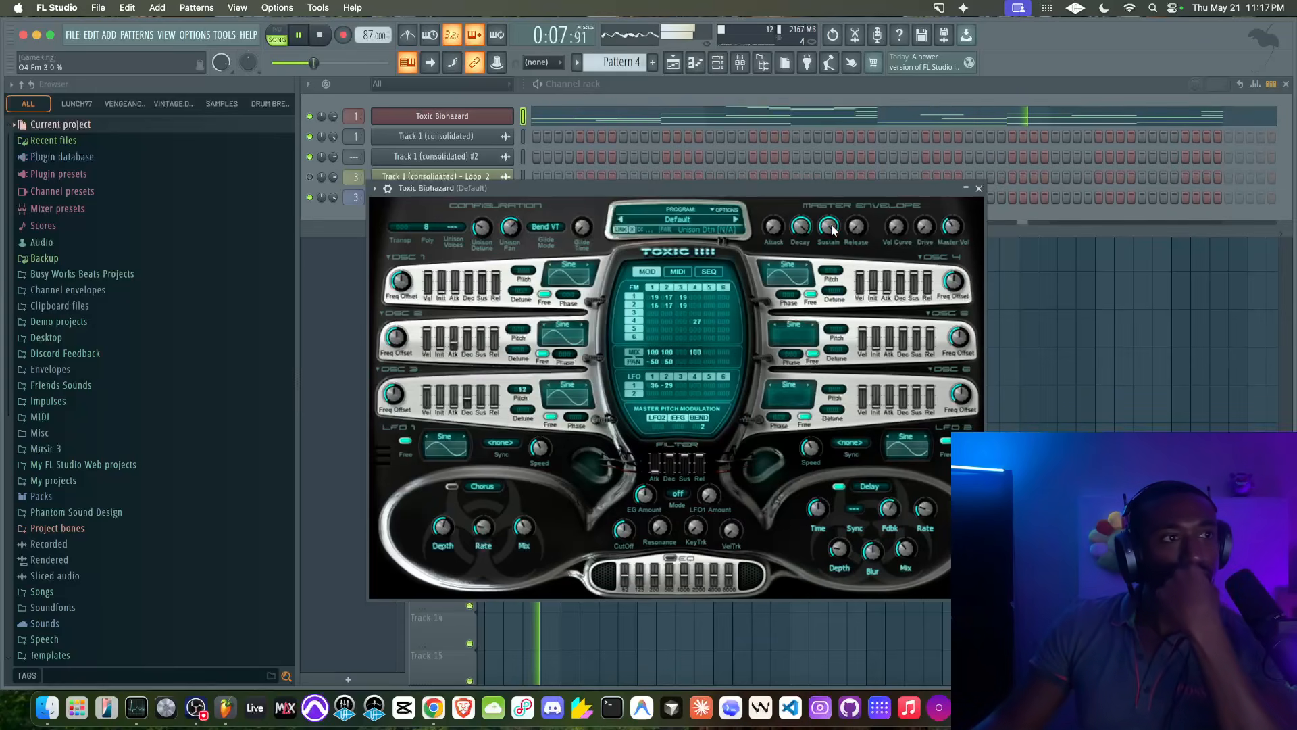
- Set Toxic Biohazard's glide time to 41% and its glide mode to Bend ST
mouse_move(581, 227)
left_mouse_down()
mouse_move(582, 192)
mouse_move(579, 238)
left_mouse_up()
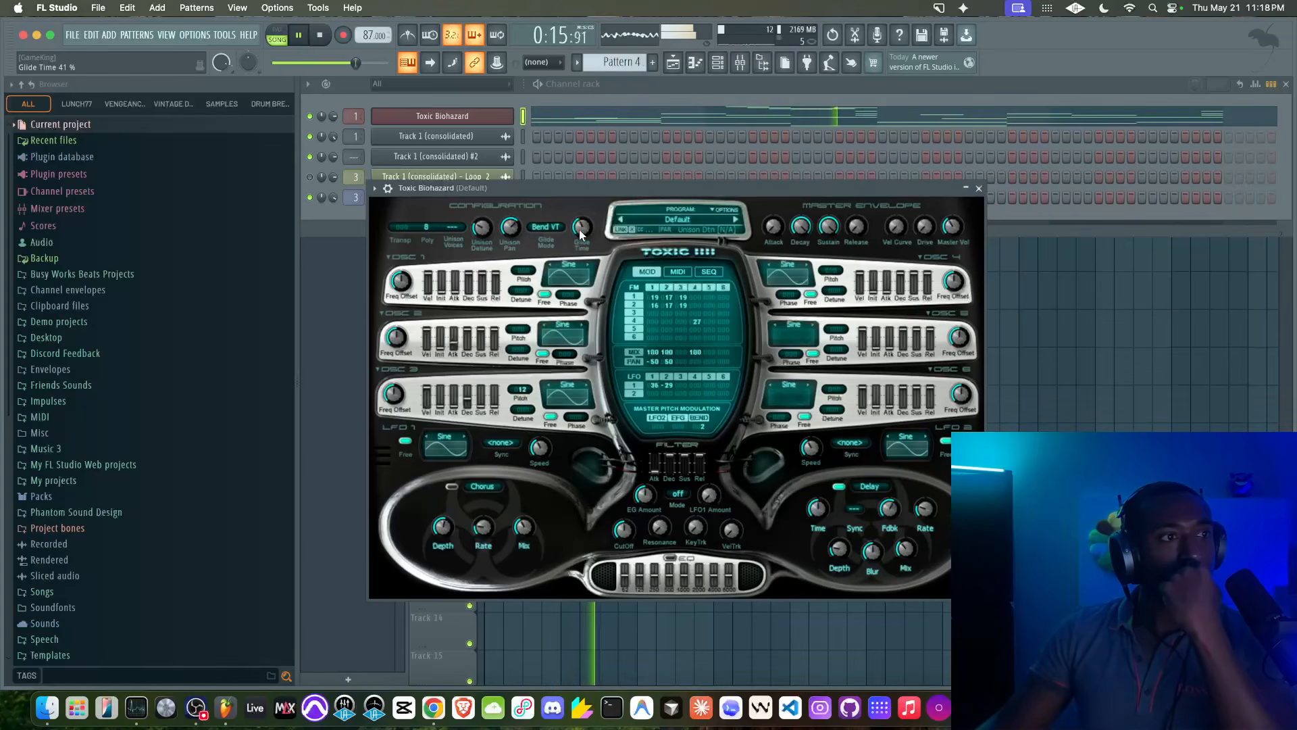
left_click(552, 205)
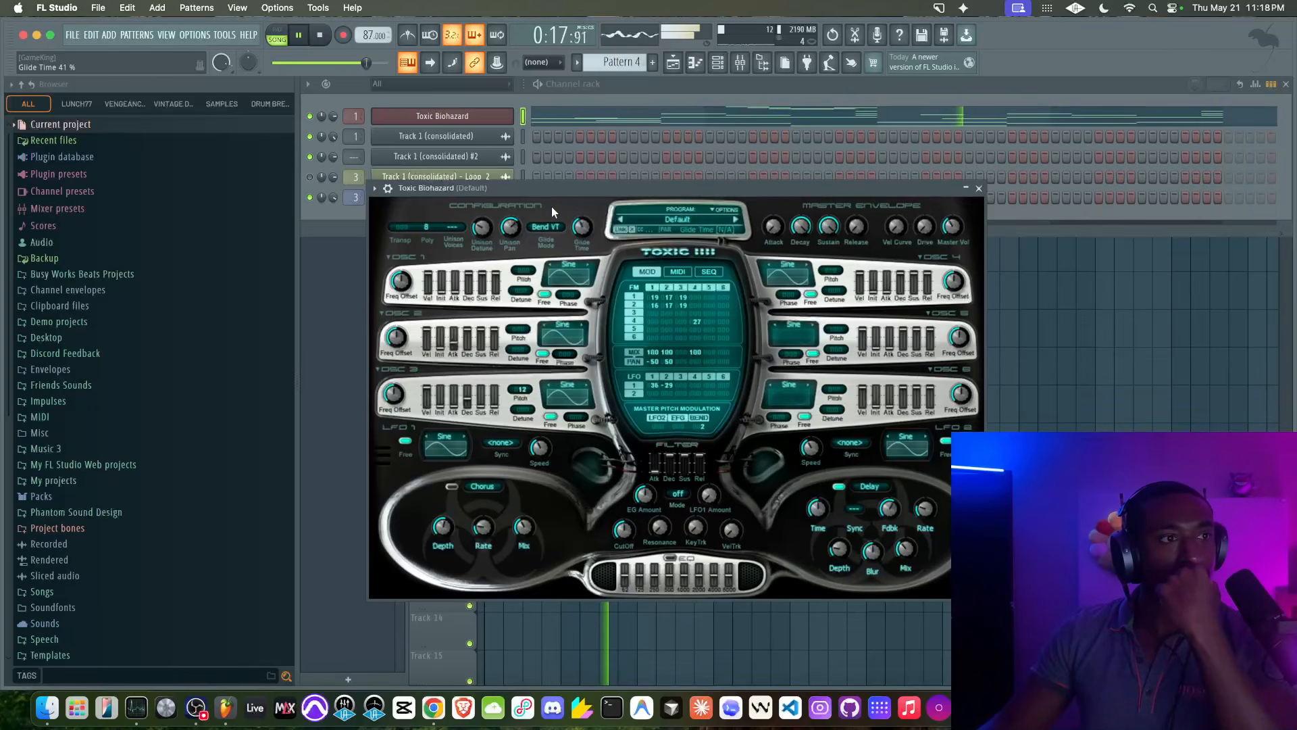
left_click(546, 226)
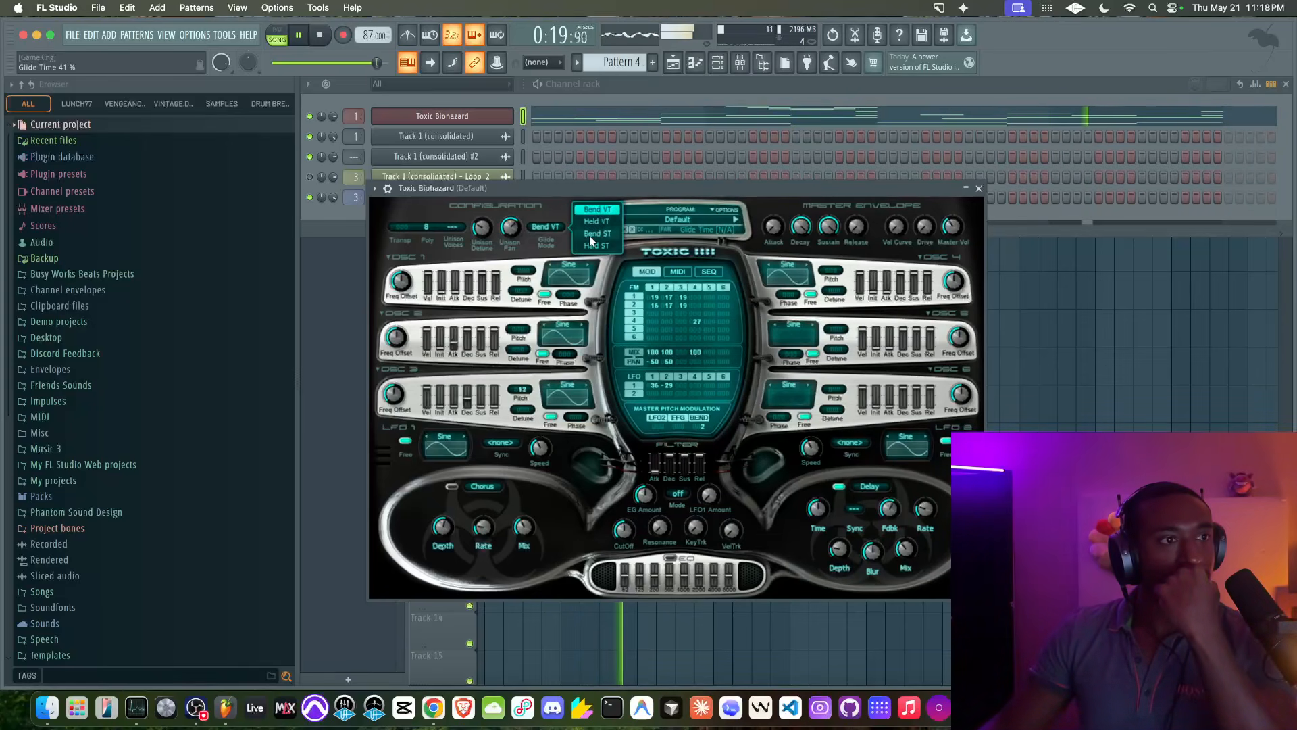
left_click(589, 234)
left_click(542, 227)
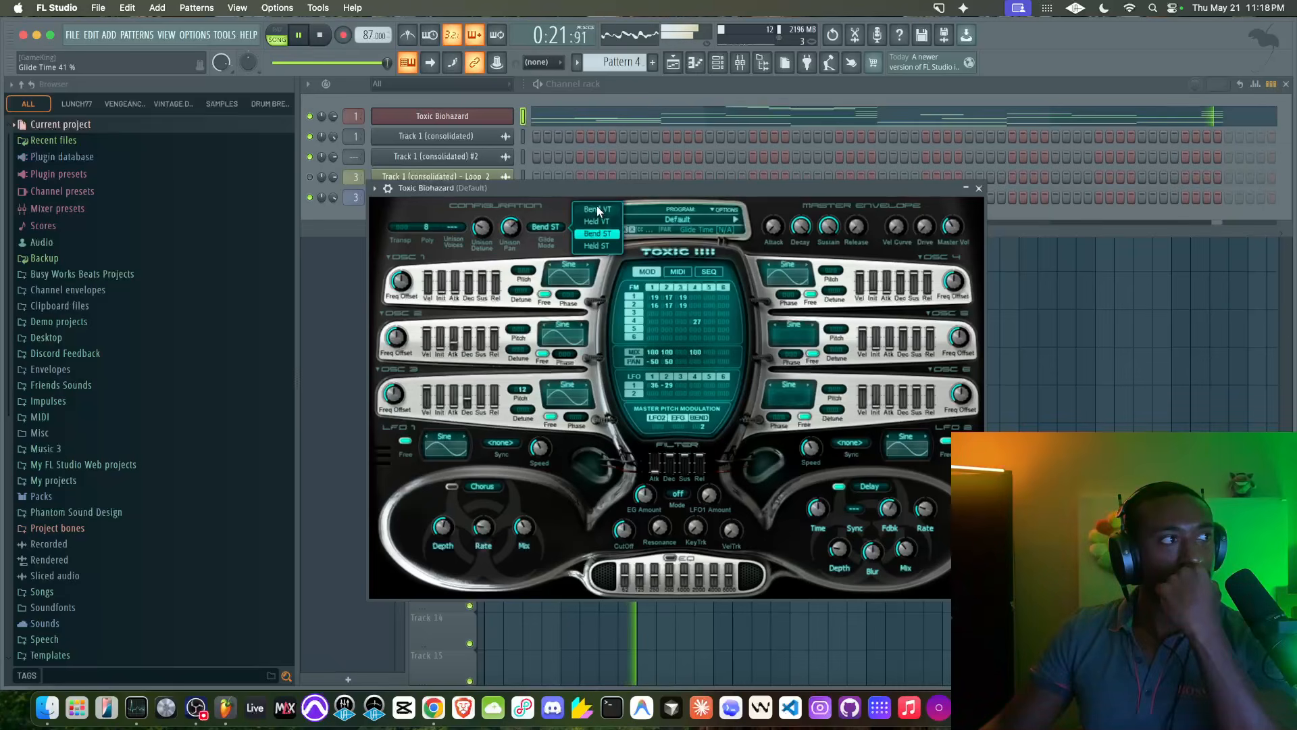
left_click(557, 206)
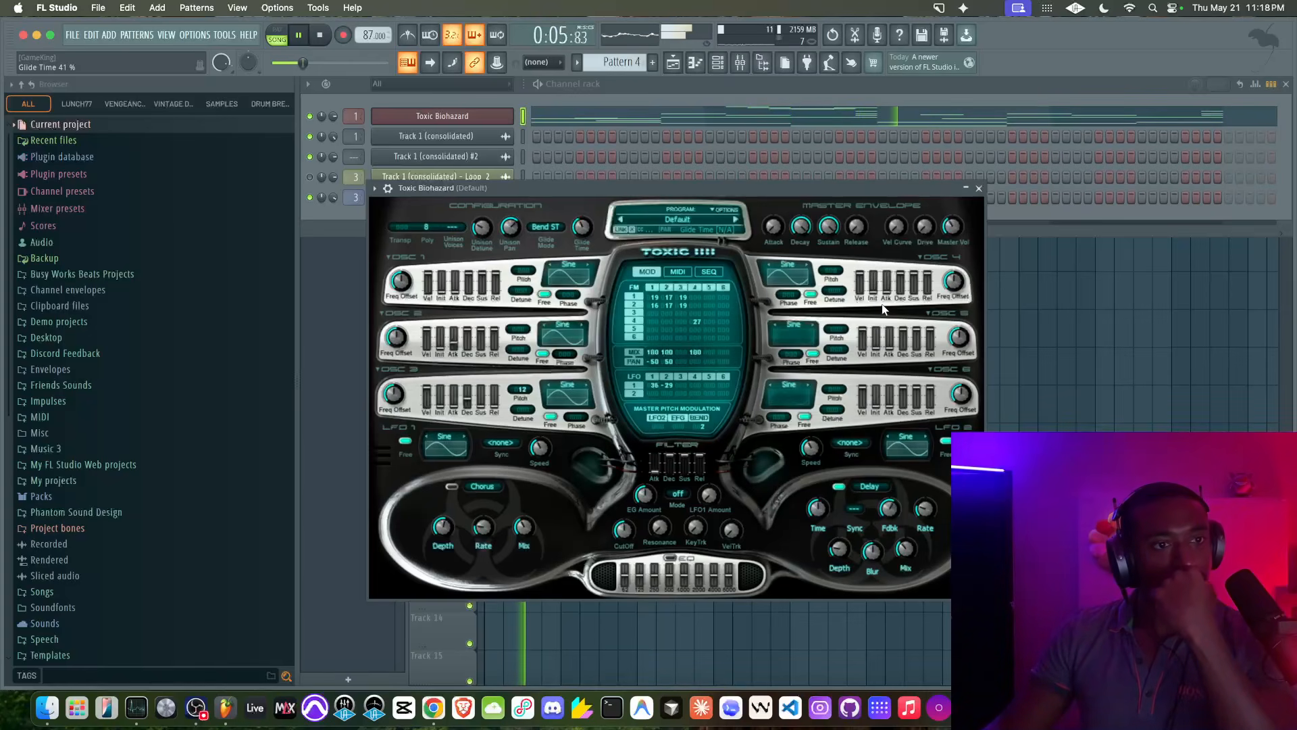
- Set the first three FM matrix values in row 4 to 37, 36 and 29, and apply LFO 2 to oscillator 4
left_click(740, 63)
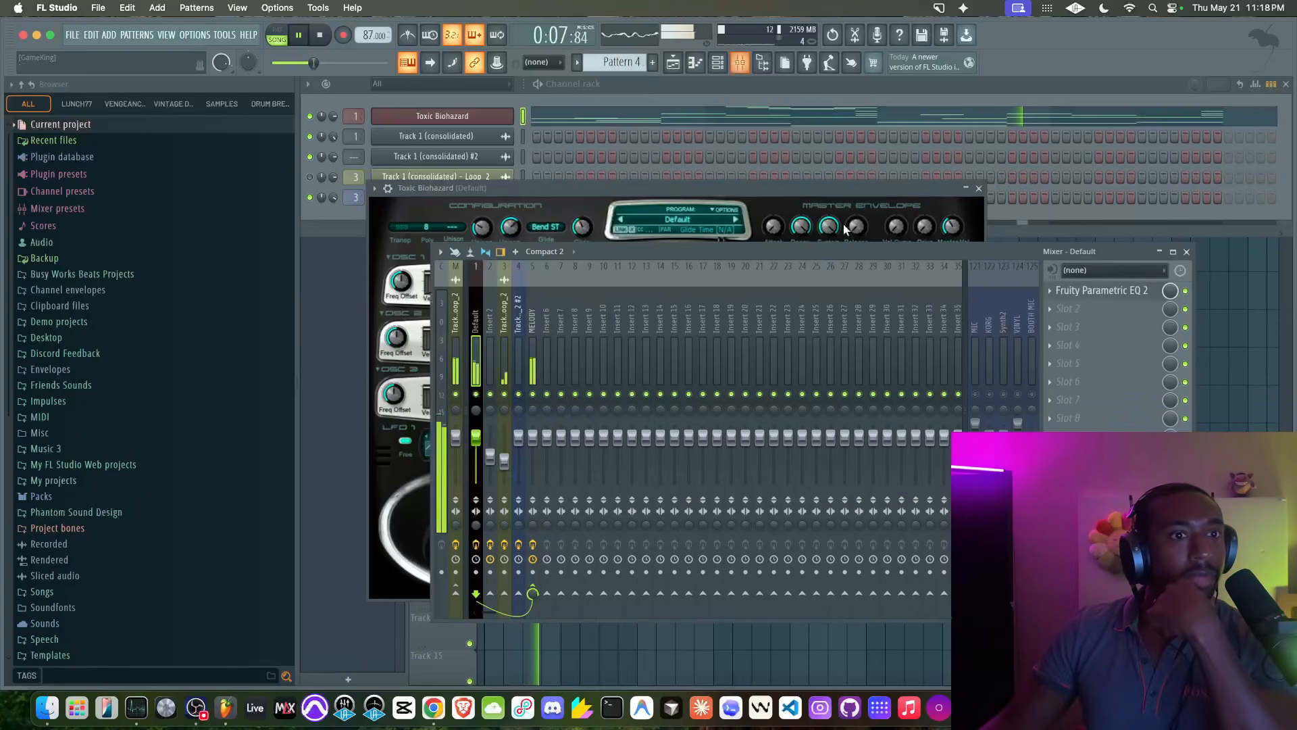
left_click(1186, 251)
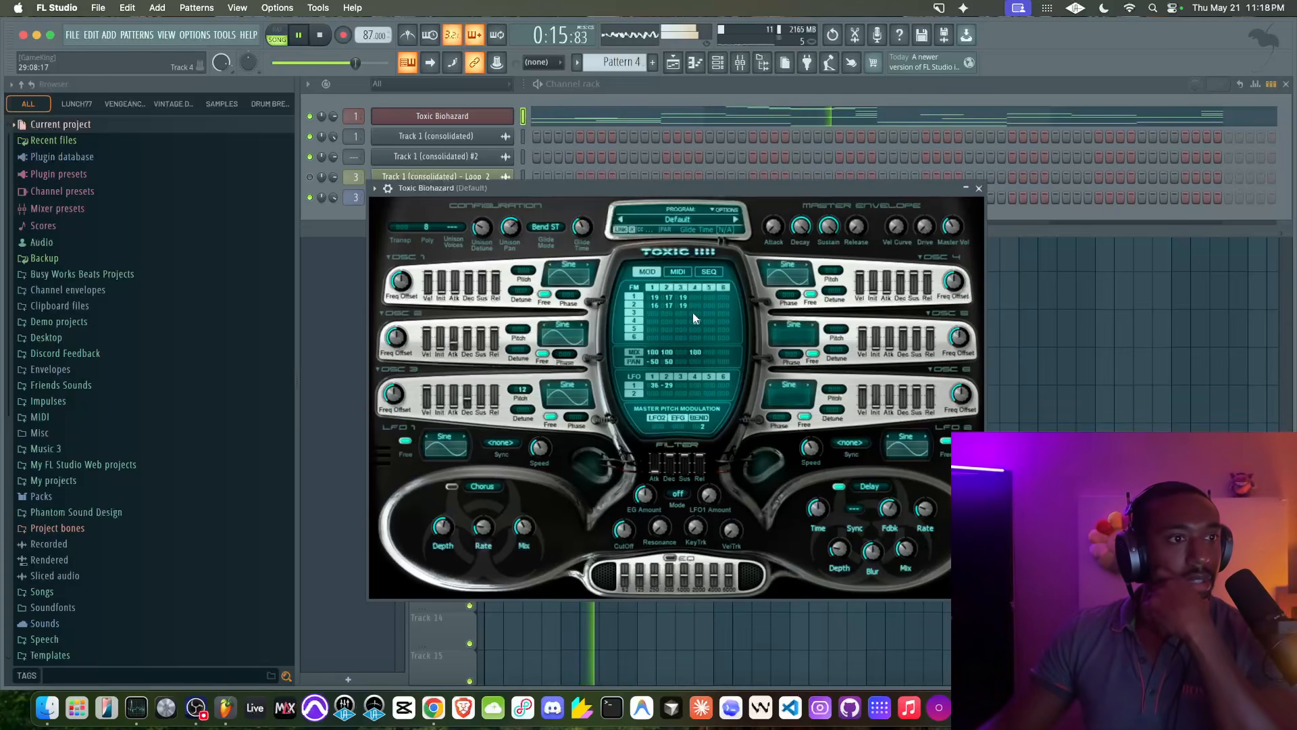
left_click_drag(683, 320, 653, 296)
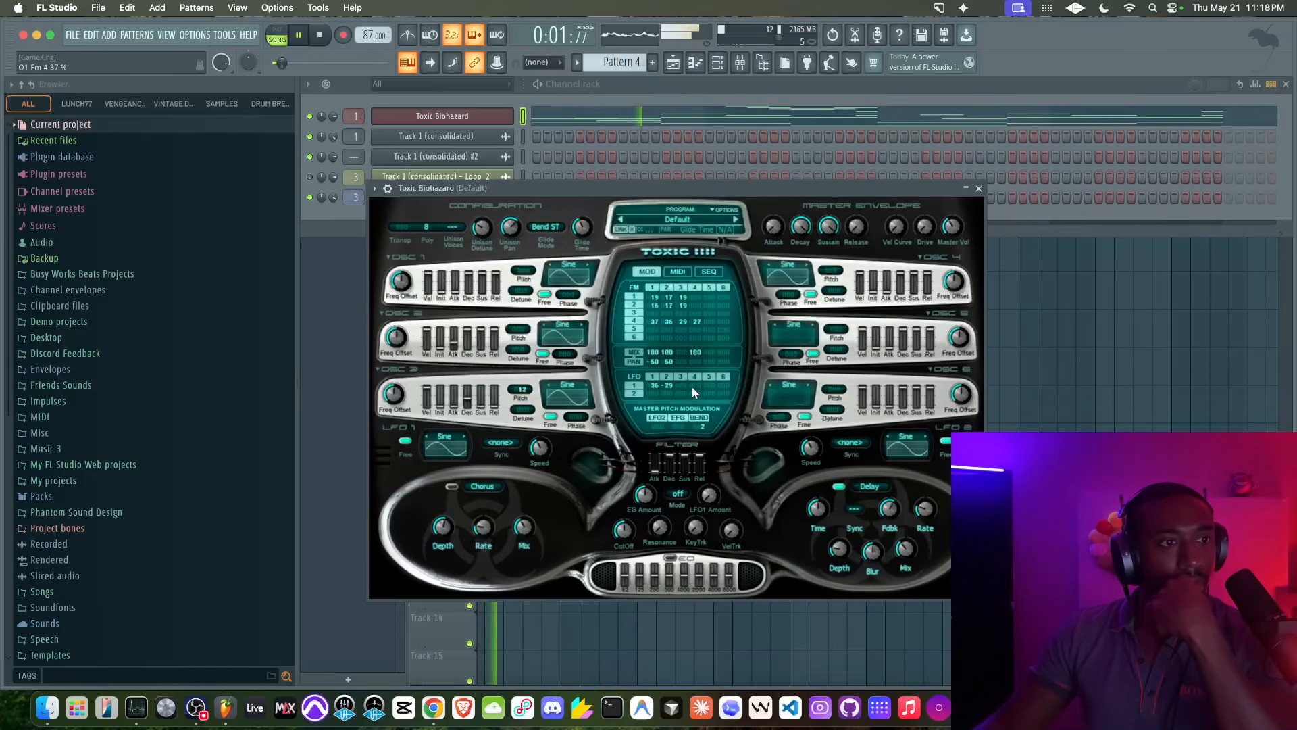
left_click_drag(697, 394, 695, 395)
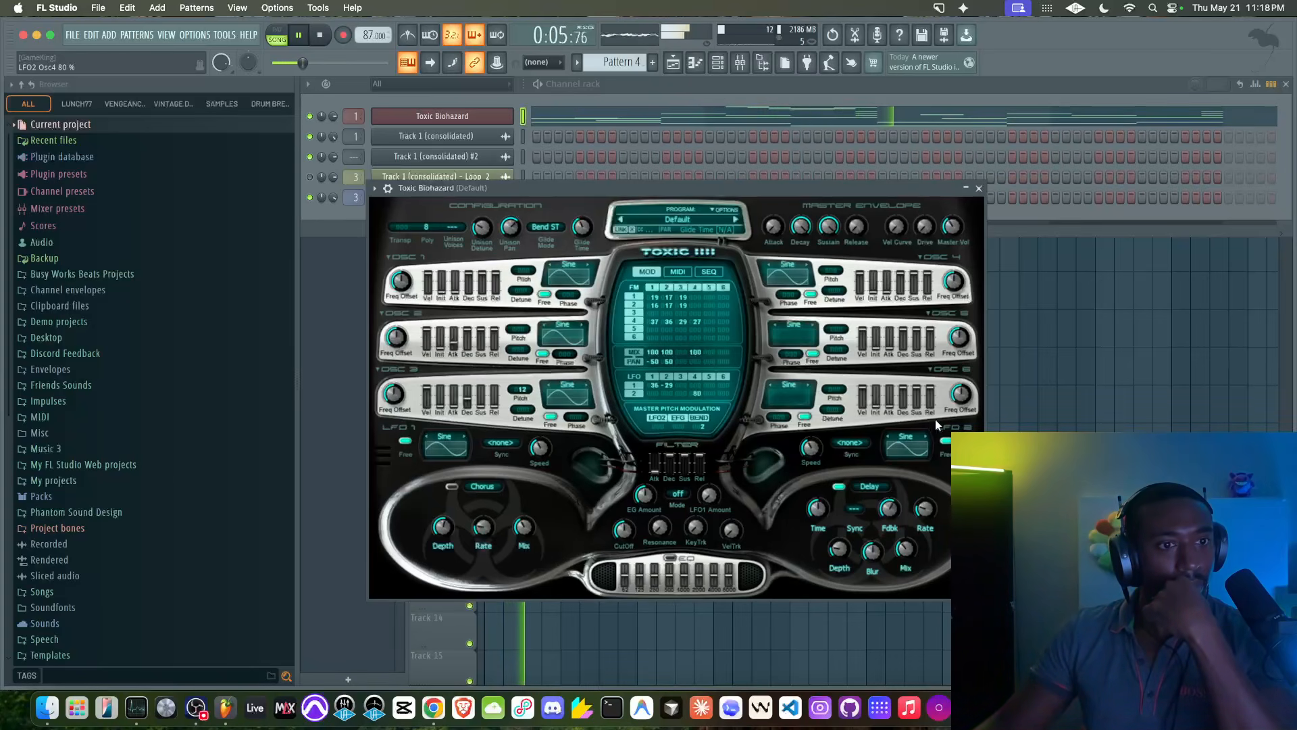
- Audition LFO 2 sync rates such as 3/4, 1/4 and 3/16, choose 2/16, and set its speed to 1.96 Hz
left_click(851, 444)
left_click(896, 424)
left_click(850, 445)
left_click(892, 422)
left_click(846, 445)
left_click(890, 459)
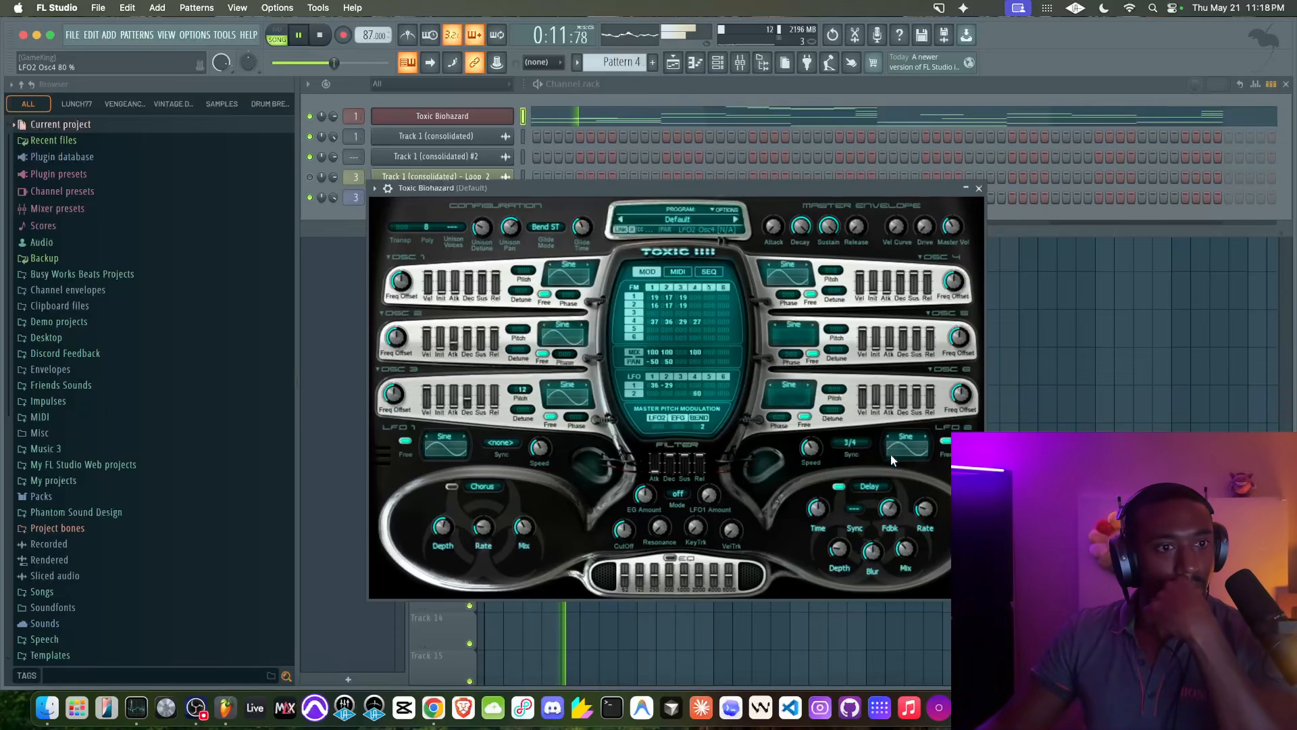
left_click(851, 445)
left_click(891, 436)
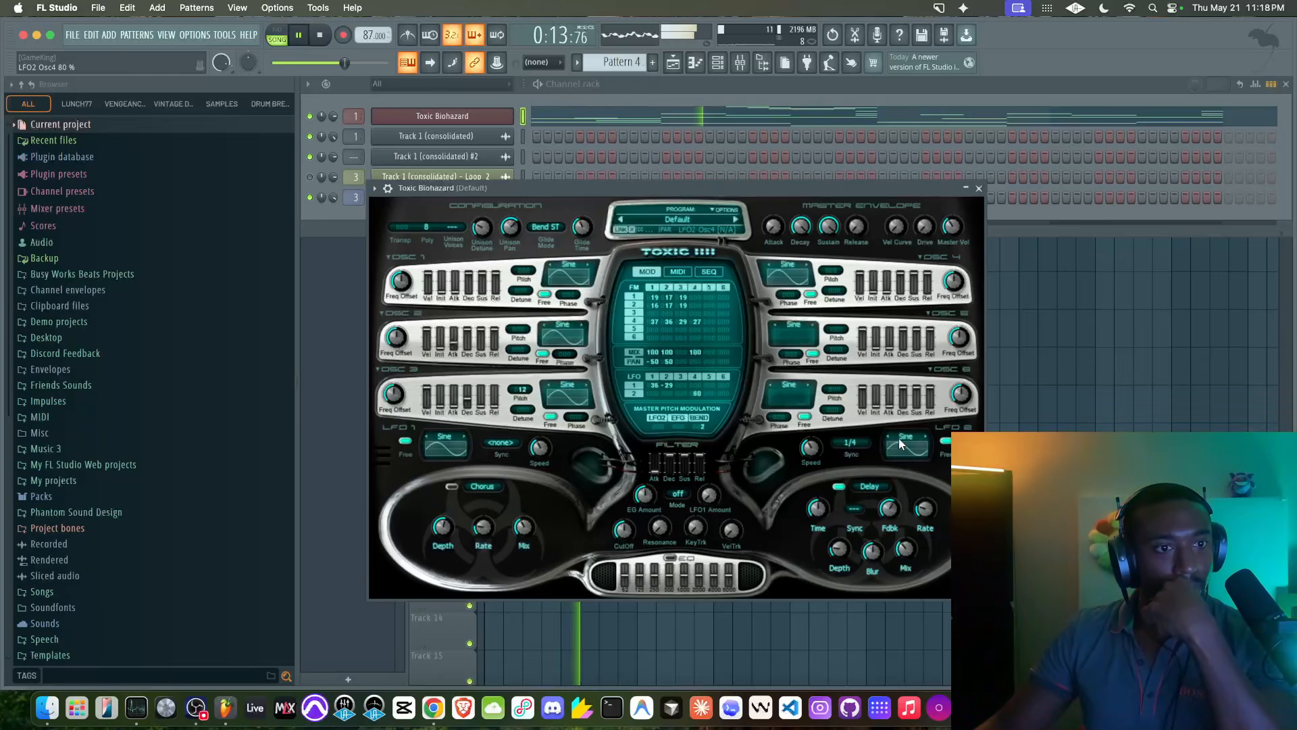
left_click(862, 440)
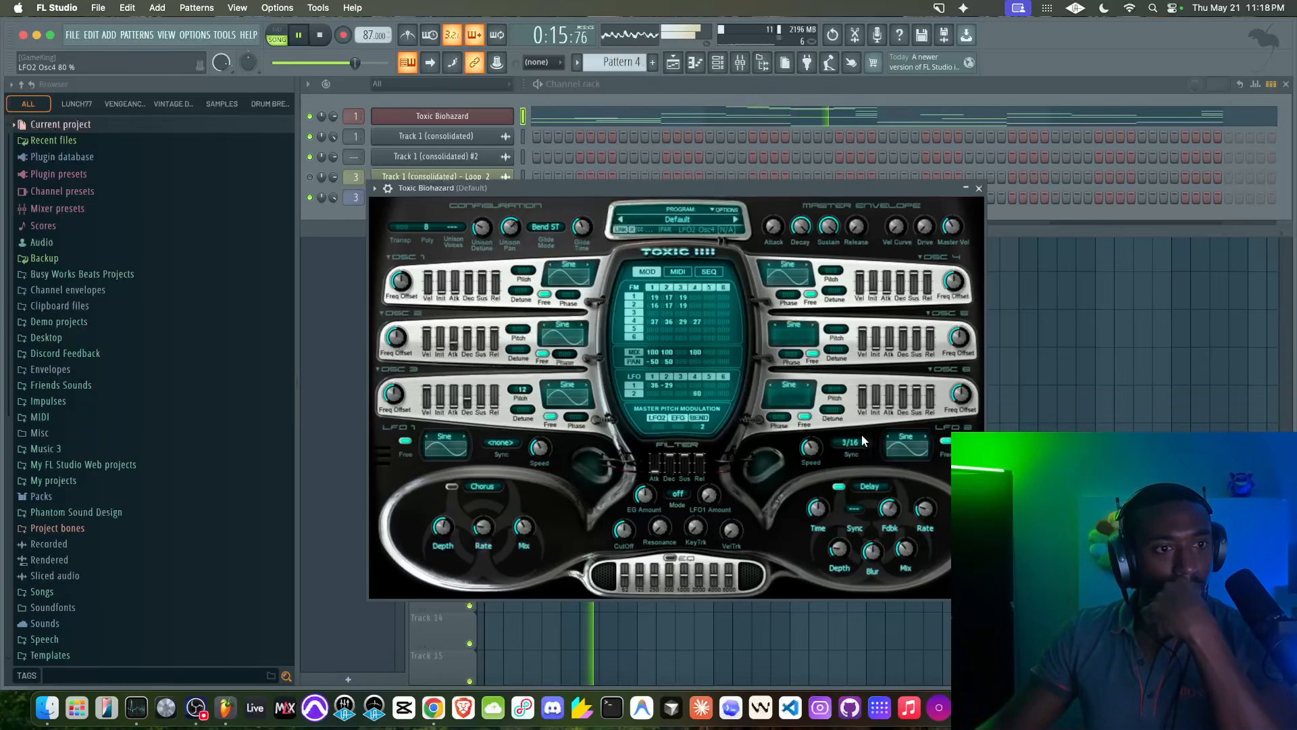
left_click(891, 423)
left_click(851, 446)
left_click(893, 412)
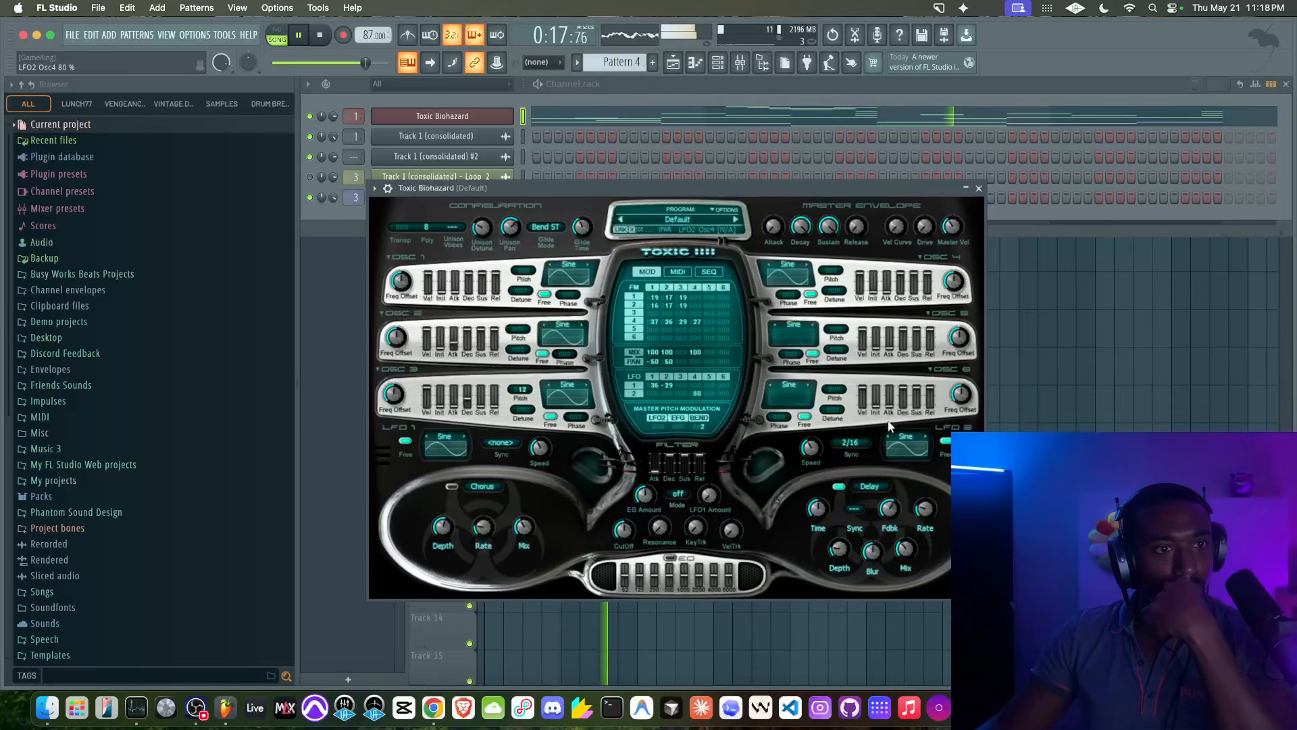
left_click(850, 444)
left_click(862, 443)
left_click_drag(811, 447, 811, 440)
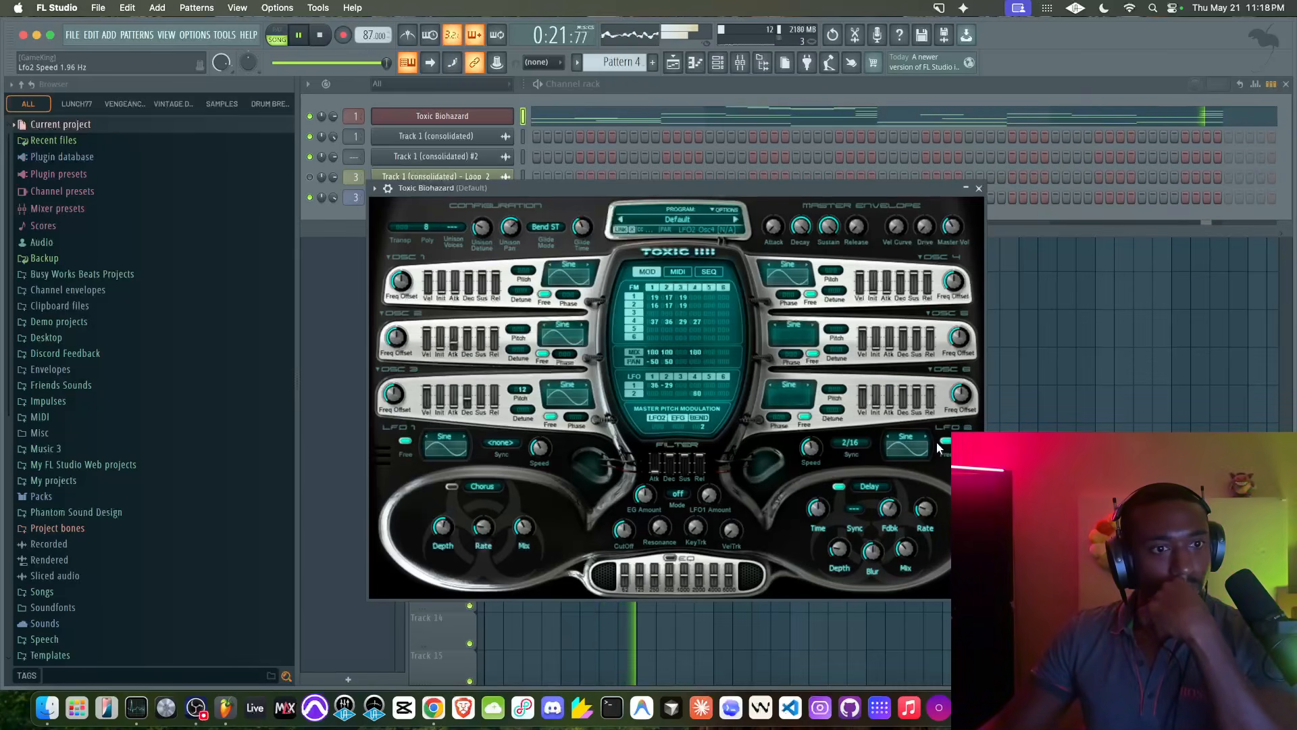
- Set the LFO 2 amount for oscillator 4 to 54% and the LFO 2 waveform to Triangle
mouse_move(697, 394)
left_mouse_down()
mouse_move(697, 380)
mouse_move(698, 396)
left_mouse_up()
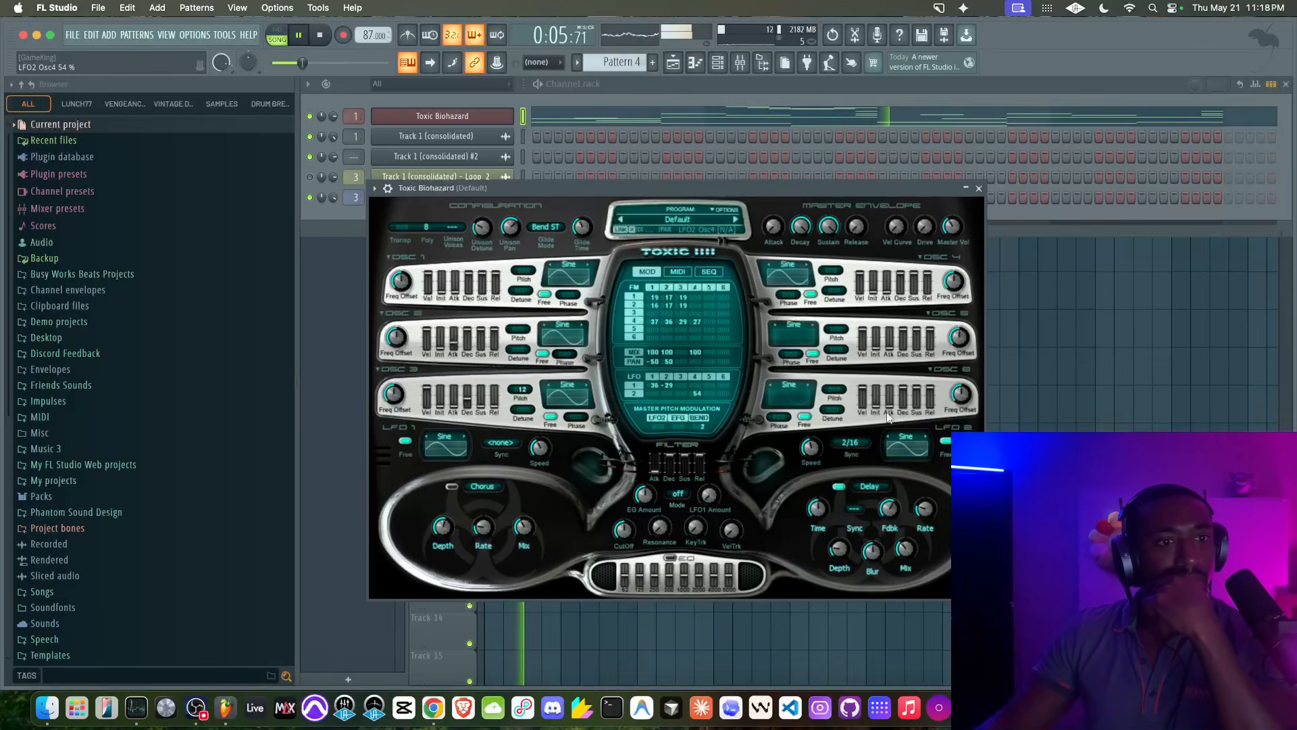
left_click(924, 439)
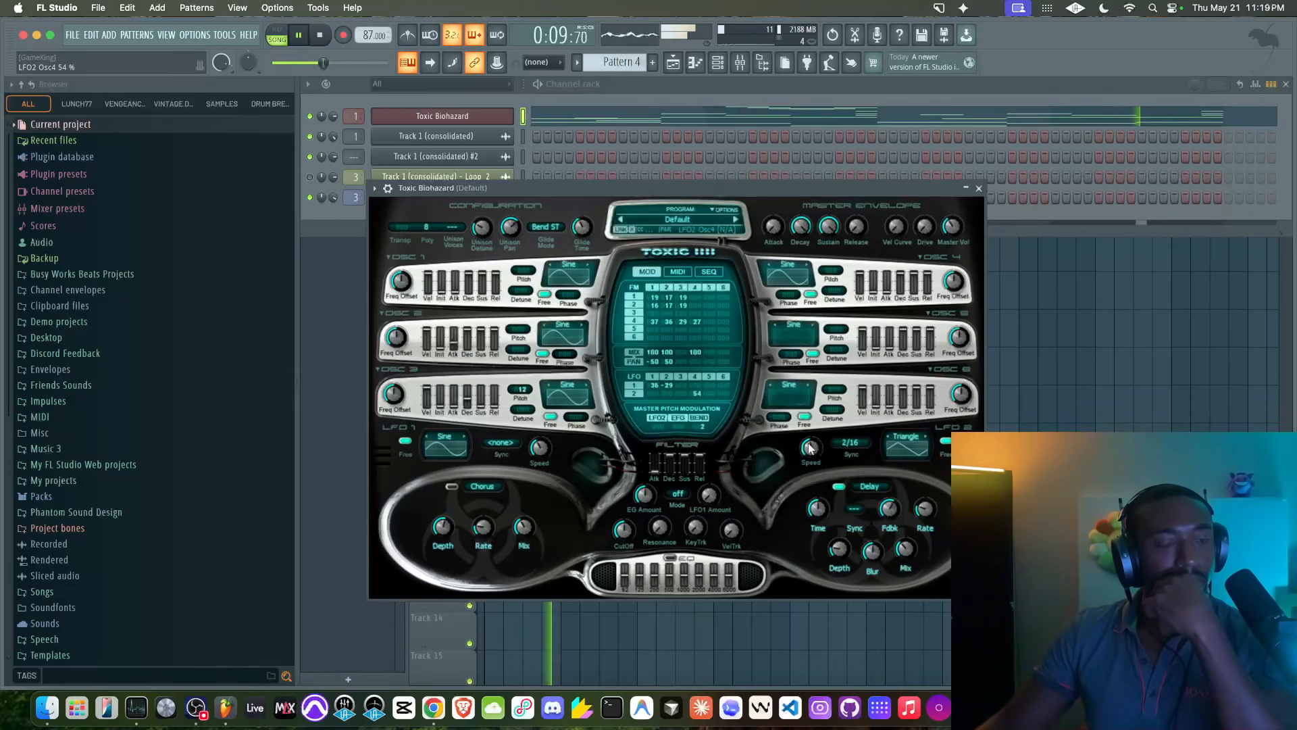
- Lower oscillator 4's level to 49 in Toxic Biohazard's MIX row and audition it with the song
mouse_move(700, 350)
left_mouse_down()
mouse_move(700, 361)
mouse_move(696, 348)
left_mouse_up()
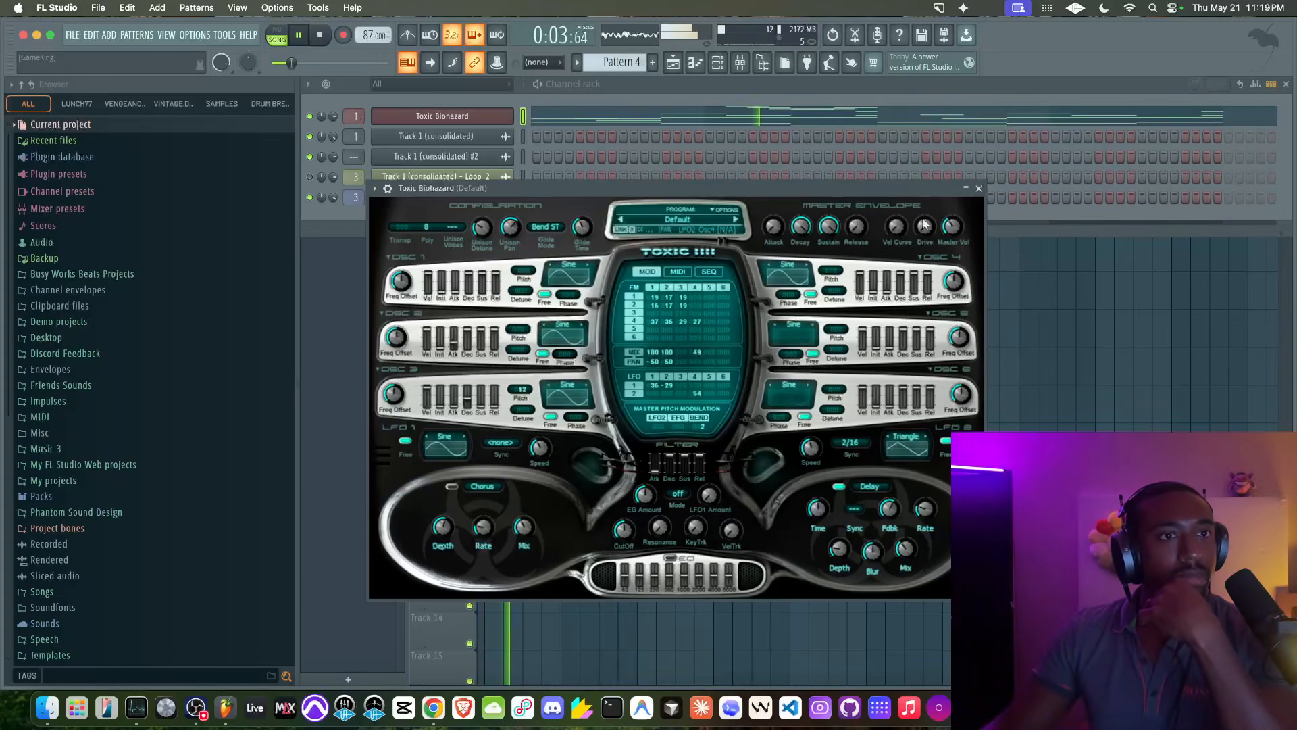
key("space")
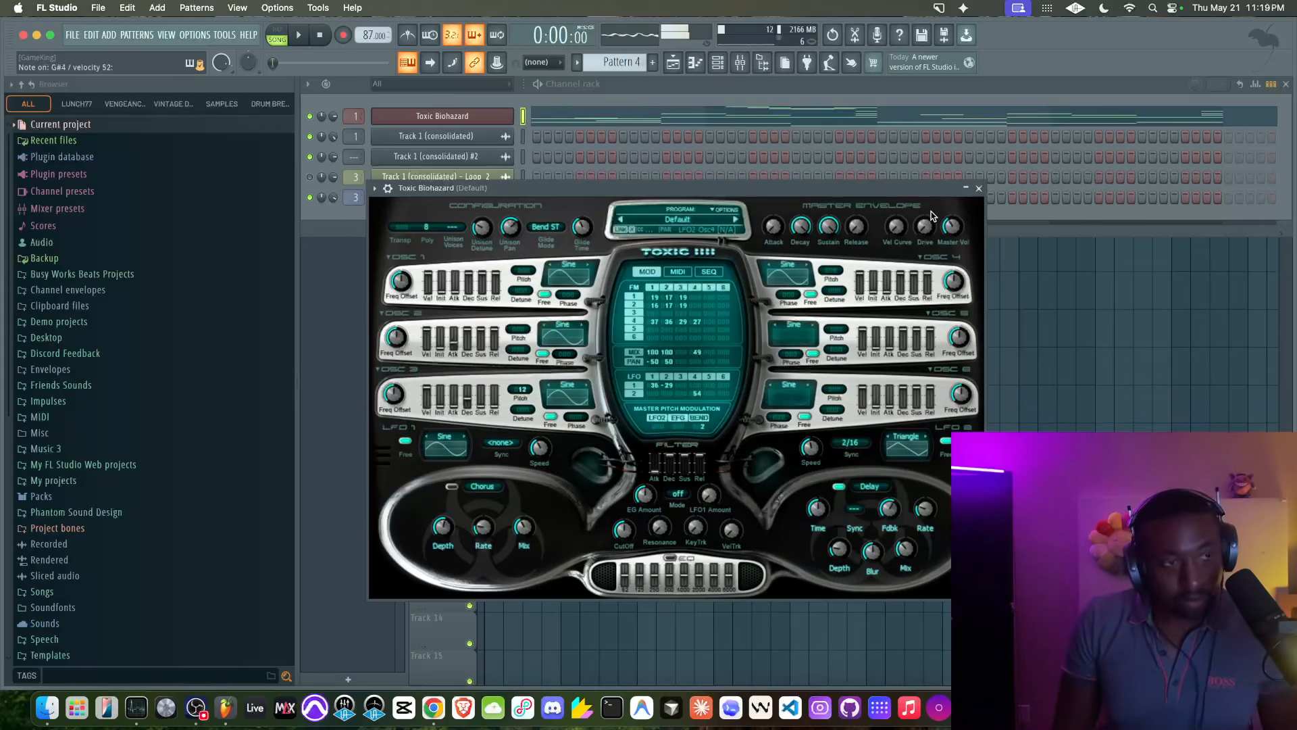
left_click(979, 188)
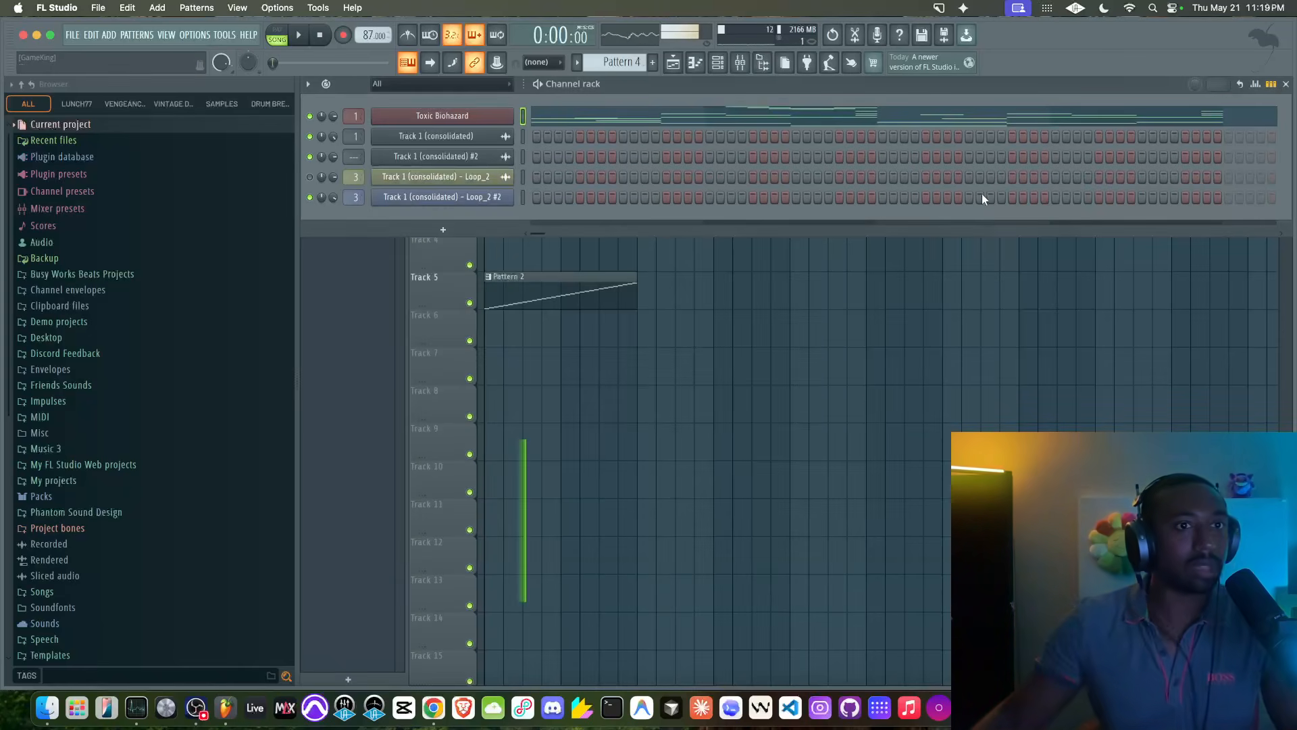
- Set Toxic Biohazard's unison voices to 2 while the song plays, and return to the playlist
key("space")
right_click(657, 284)
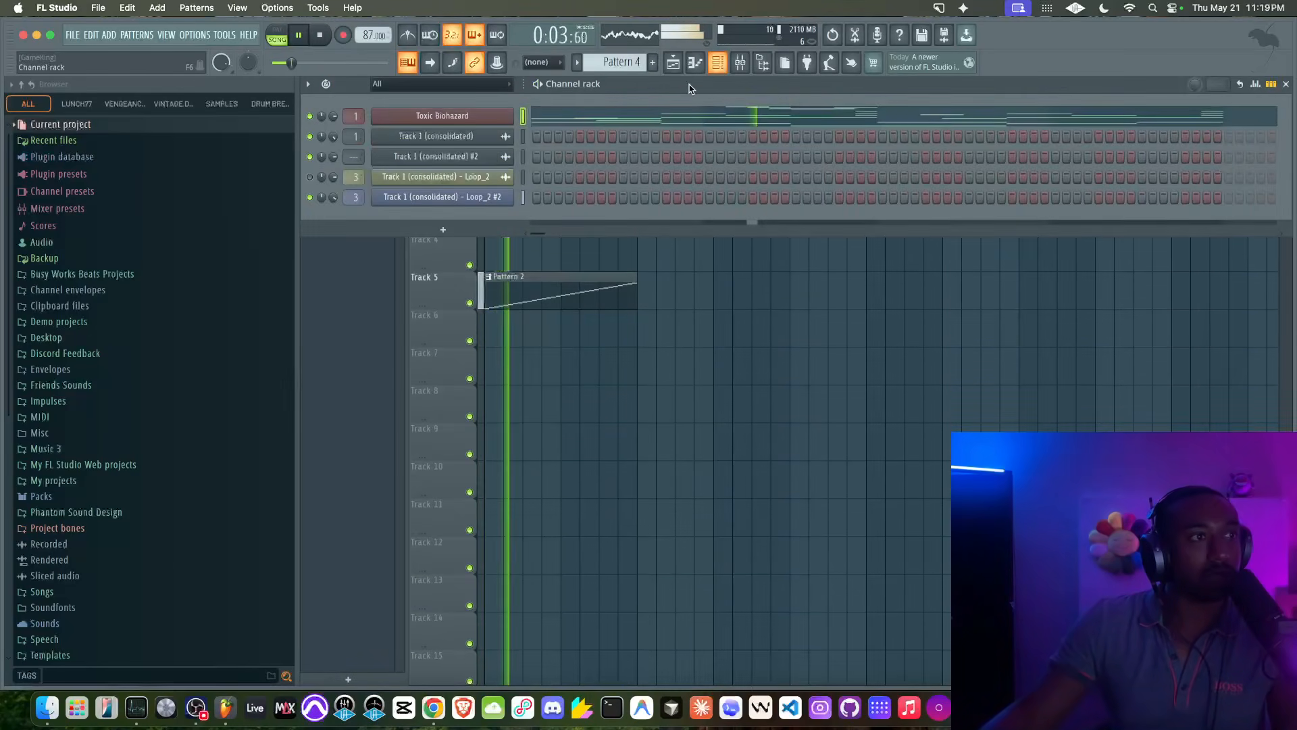
left_click(717, 63)
right_click(751, 248)
left_click(720, 67)
left_click(442, 116)
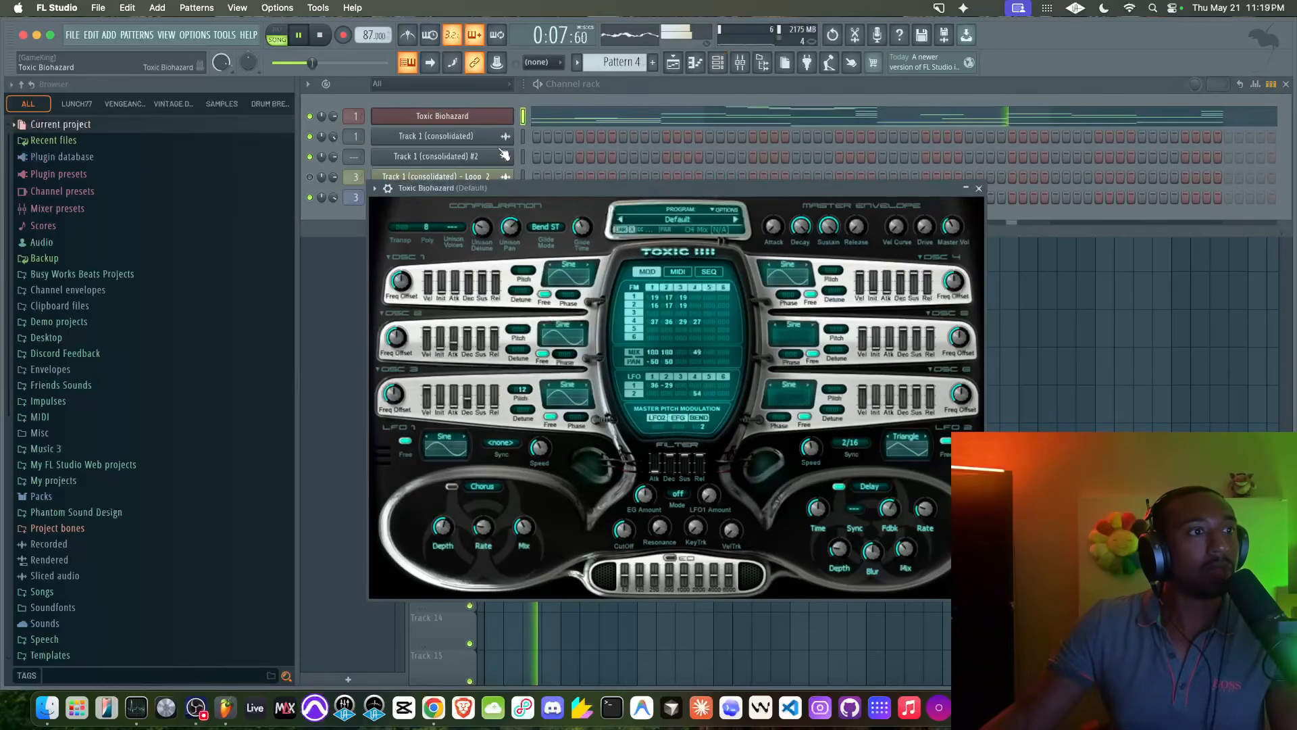
left_click(459, 230)
left_click(484, 222)
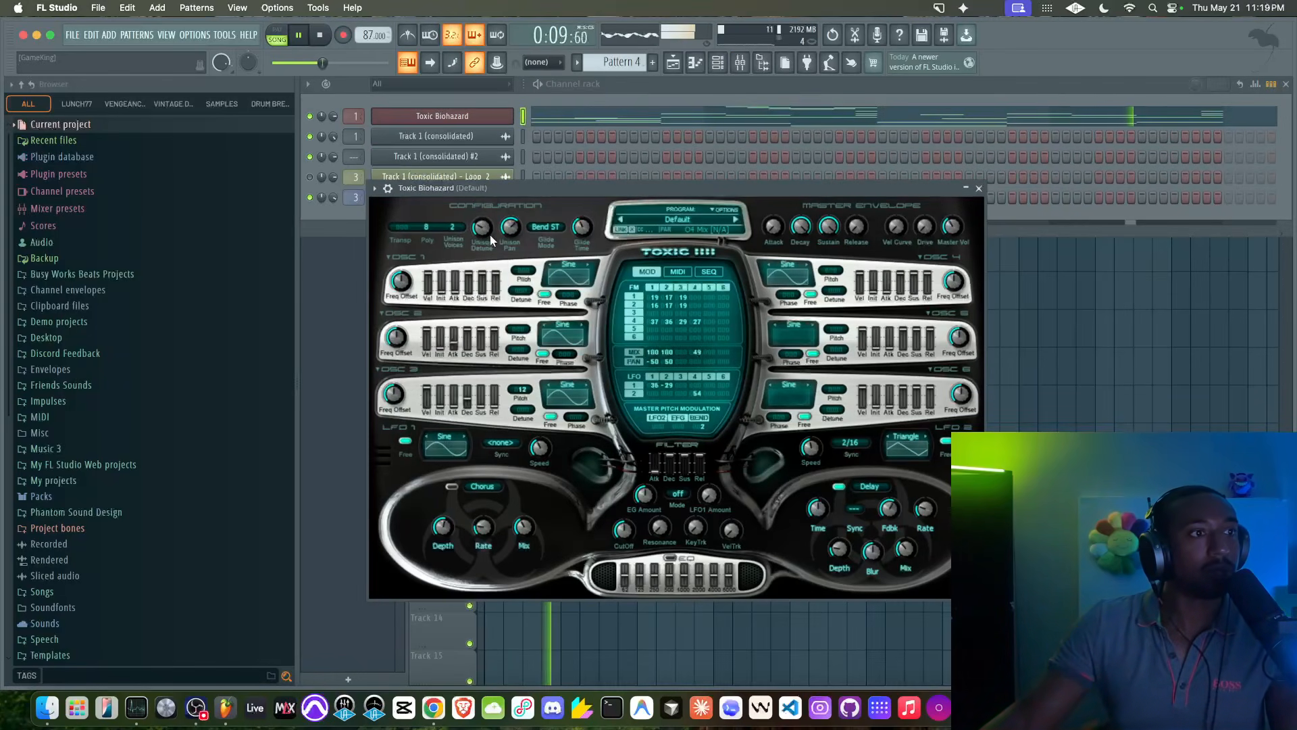
left_click(979, 189)
right_click(936, 337)
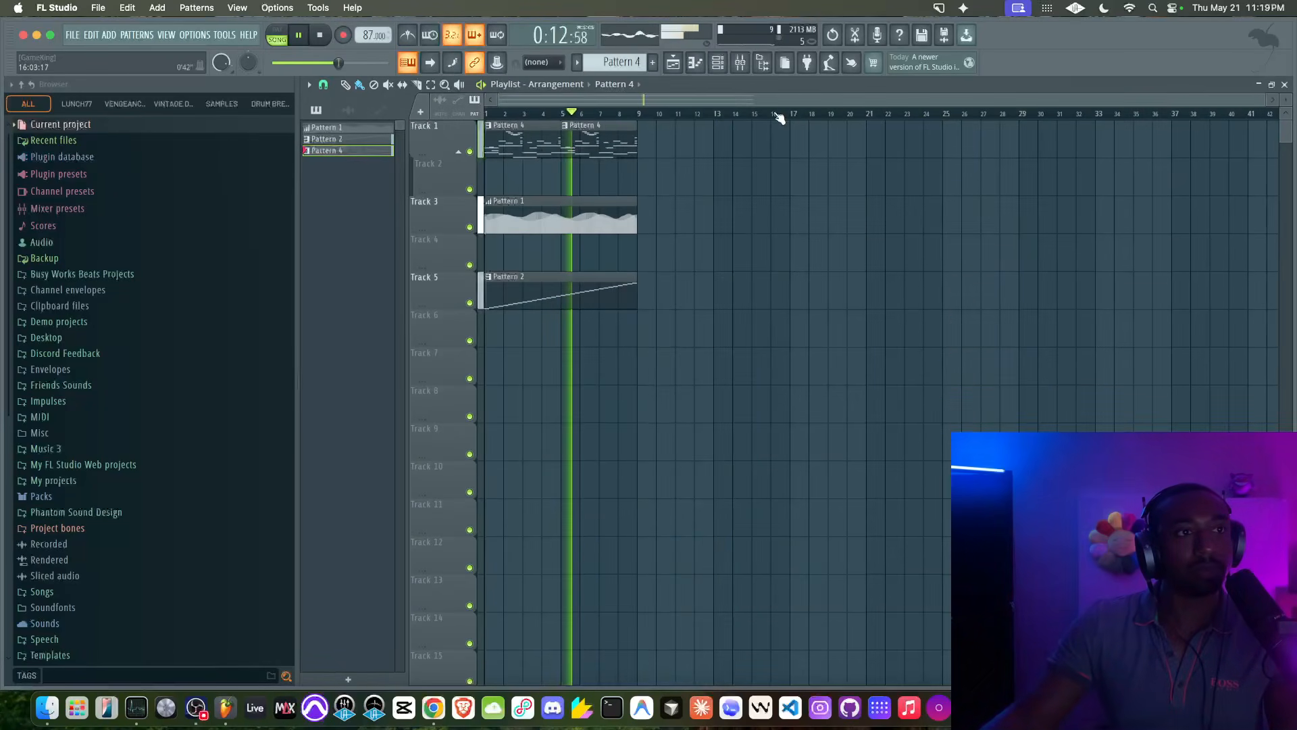
- Create a volume automation clip for the loop's mixer track 3 and shape it as a gentle rise across the eight bars
left_click(745, 65)
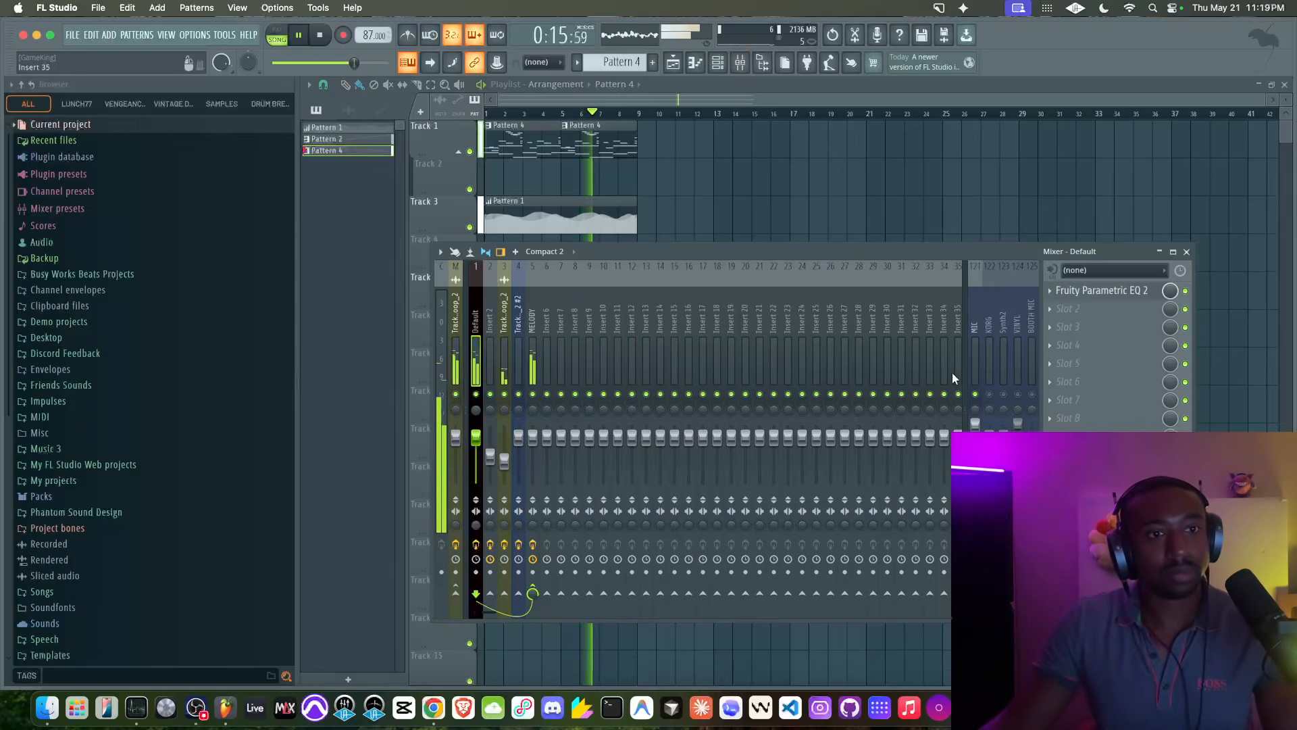
right_click(504, 460)
left_click(534, 492)
key("F9")
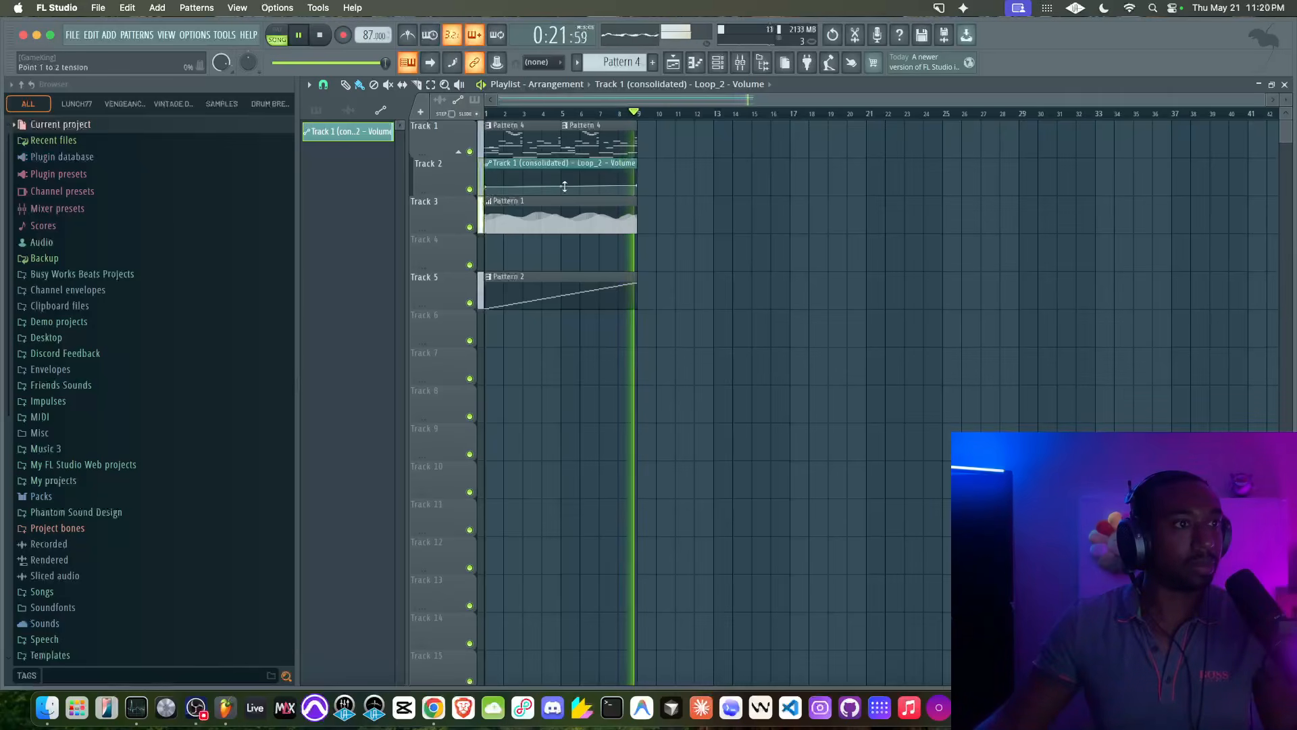
left_click_drag(487, 186, 487, 190)
left_click_drag(636, 186, 638, 180)
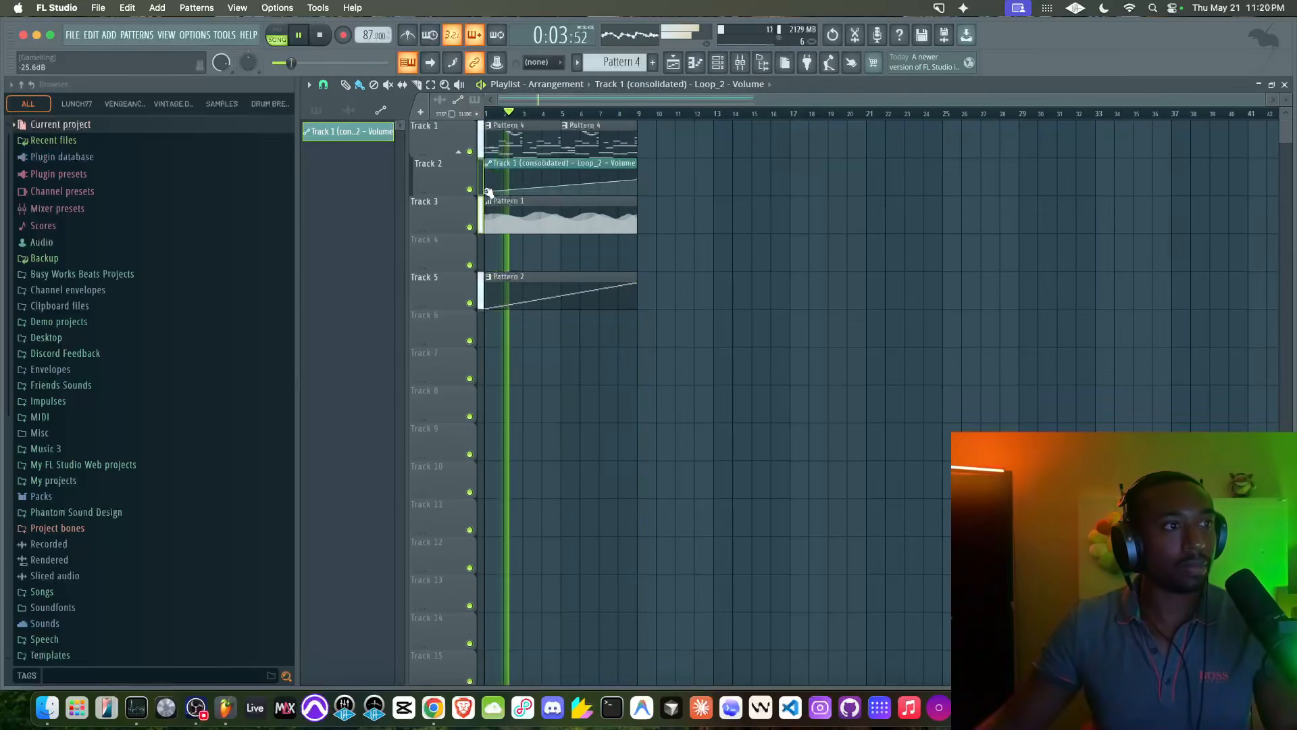
- Load Looperator into slot 4 of the MELODY mixer track and initialise all of its sequencer lanes
left_click(743, 64)
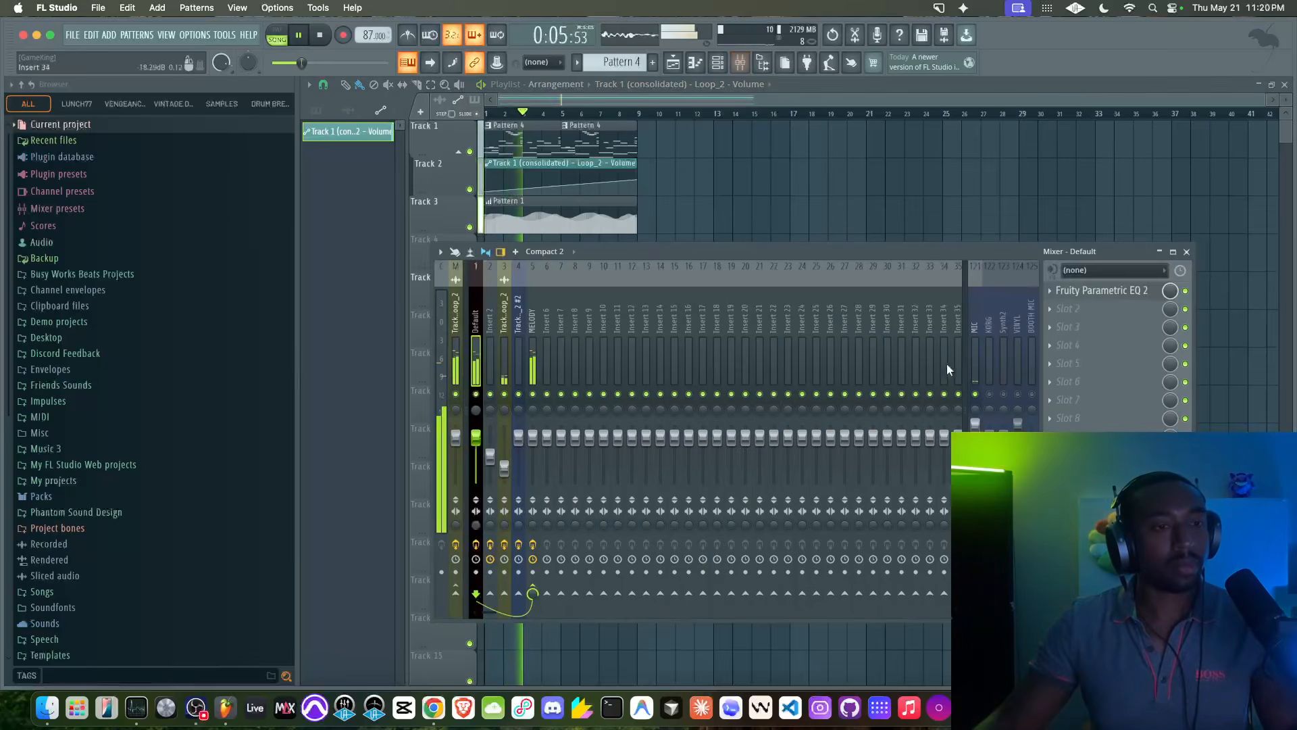
left_click(533, 355)
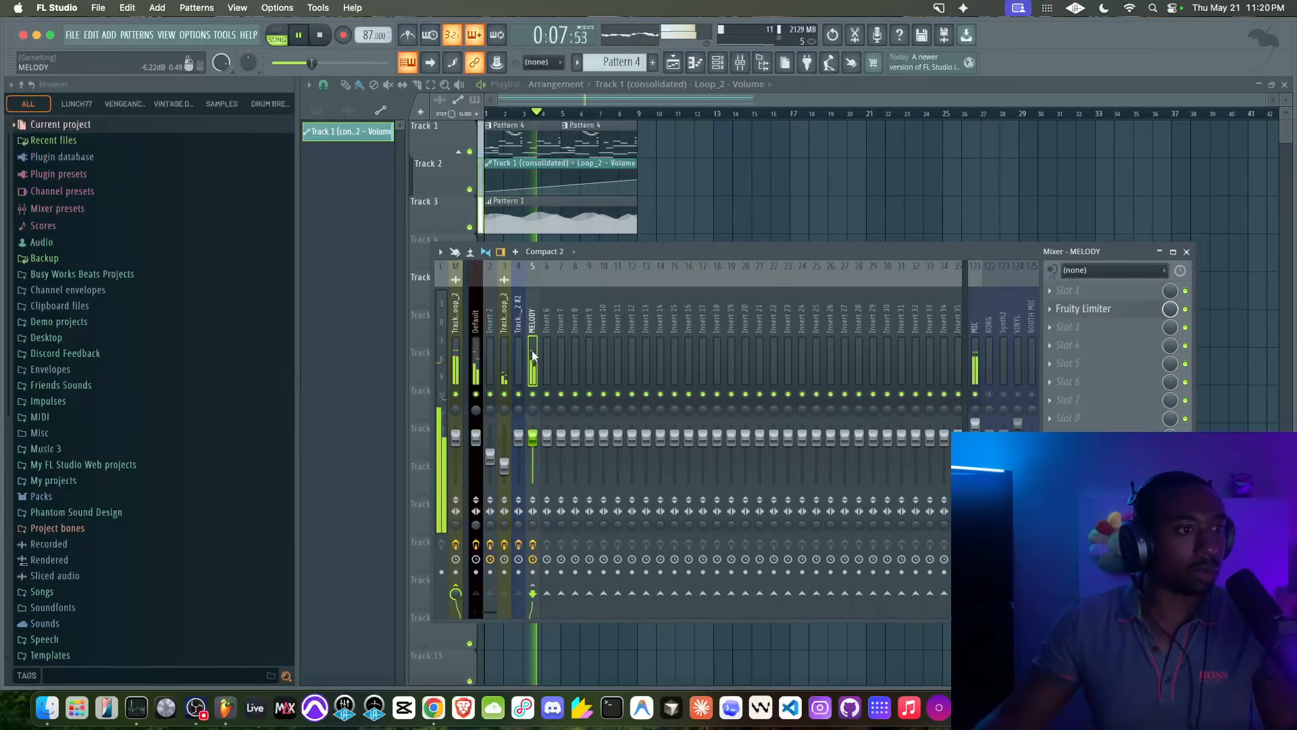
left_click(1087, 289)
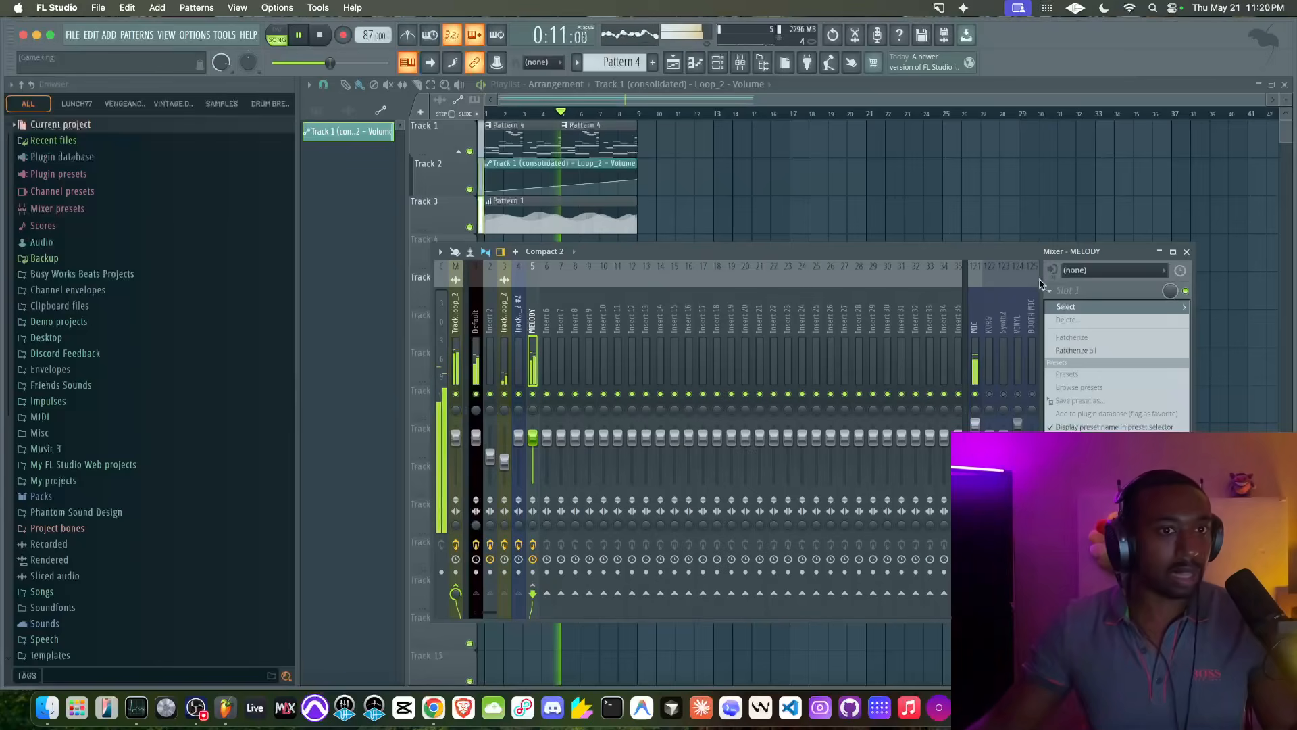
left_click(1022, 290)
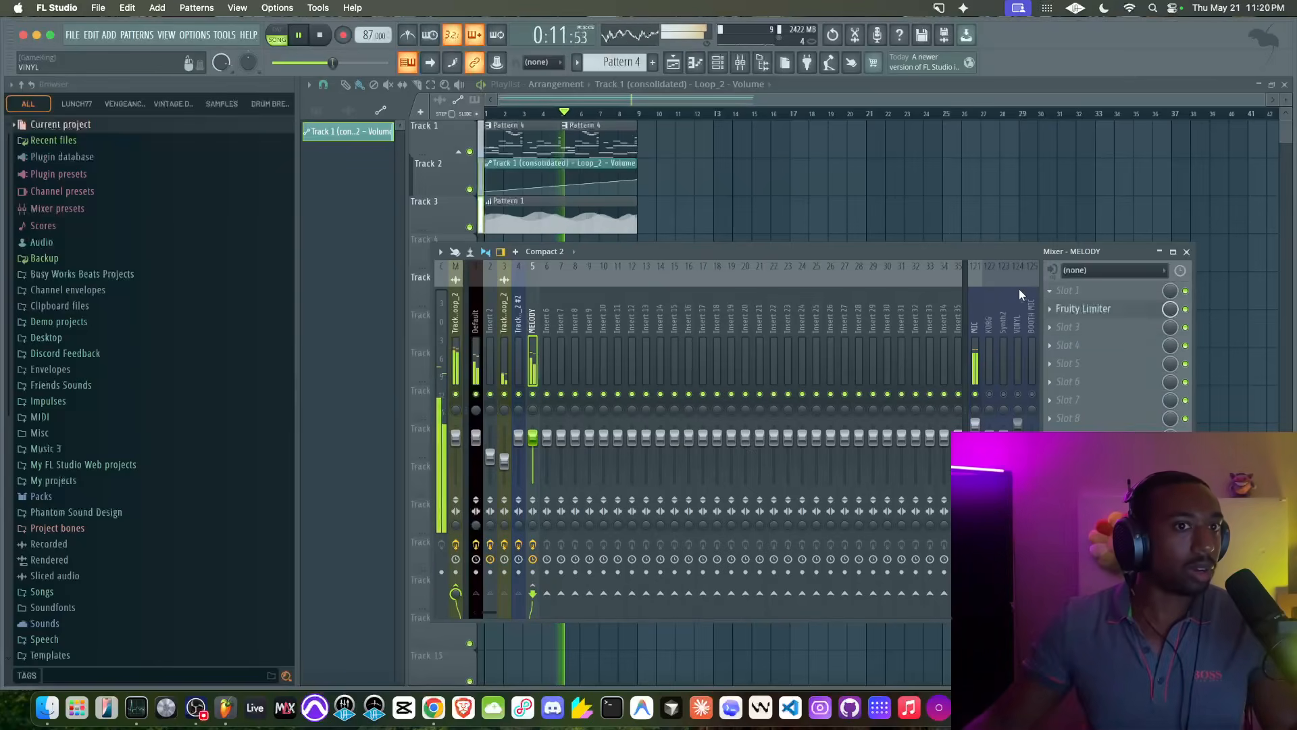
left_click(1071, 330)
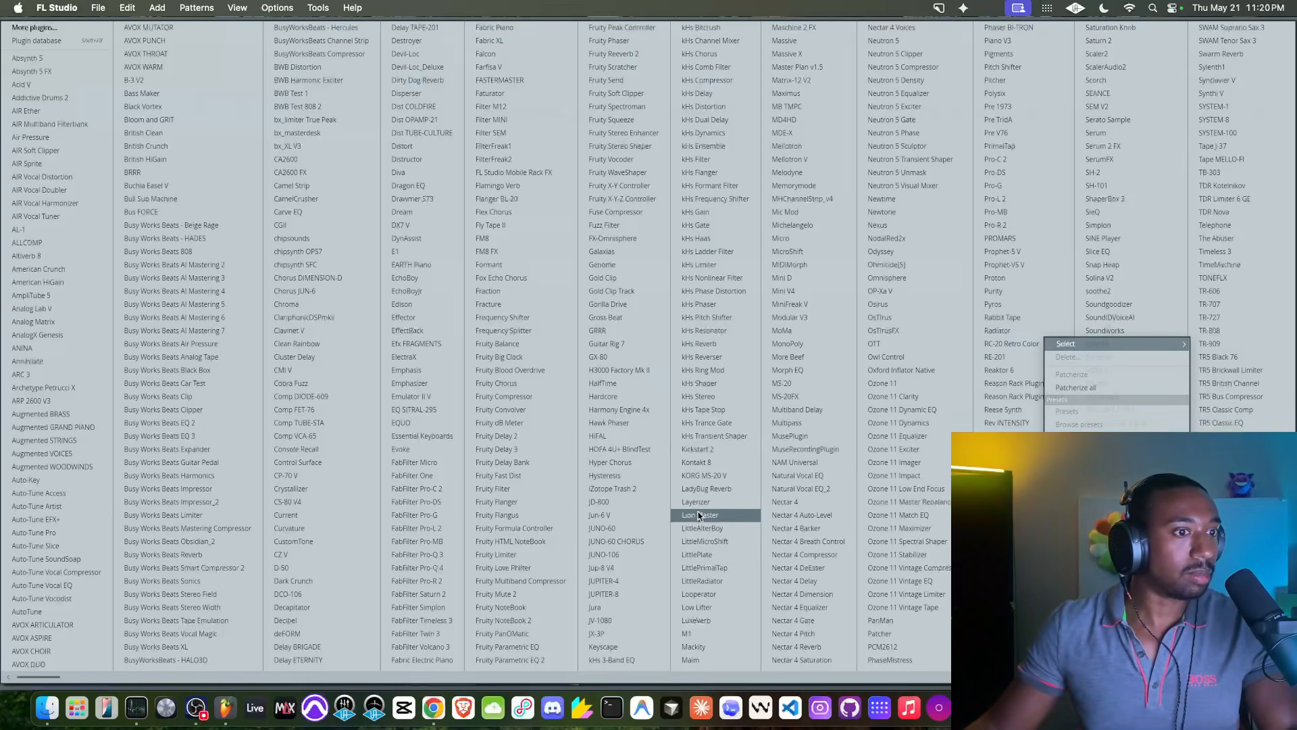
left_click(700, 593)
left_click(673, 240)
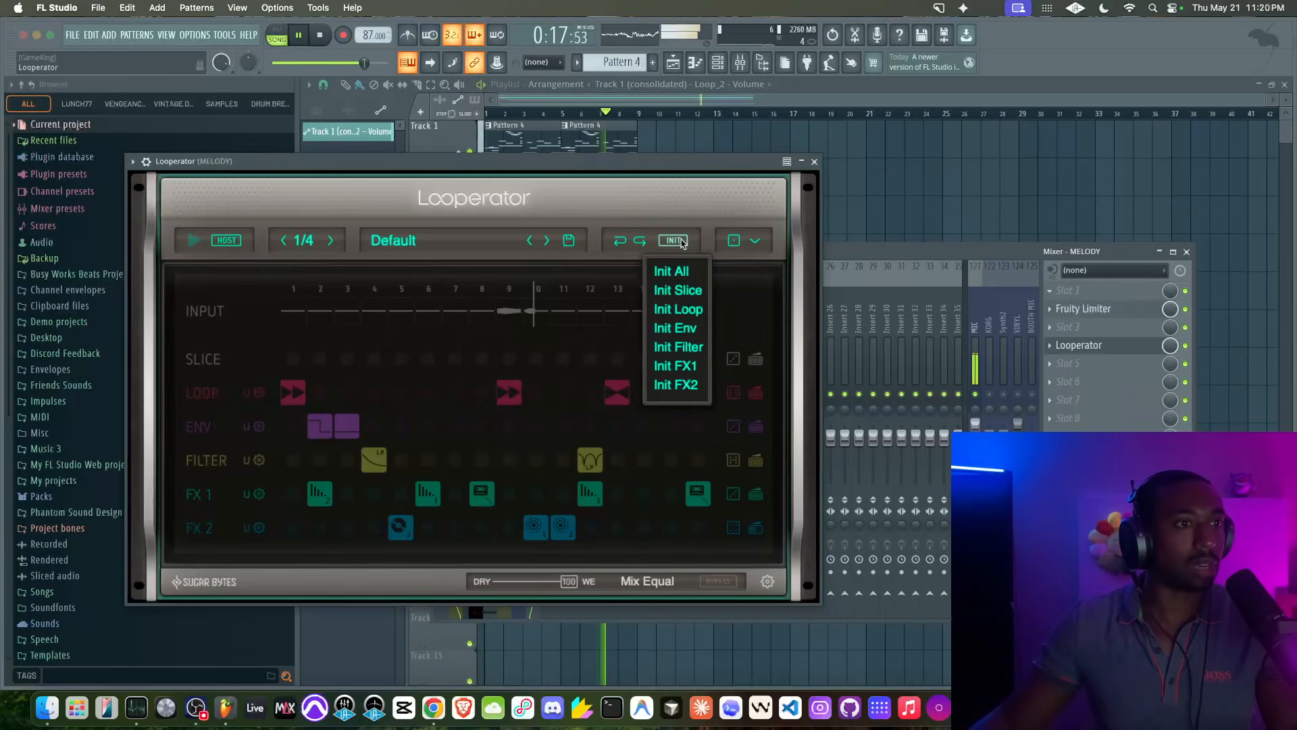
left_click(675, 270)
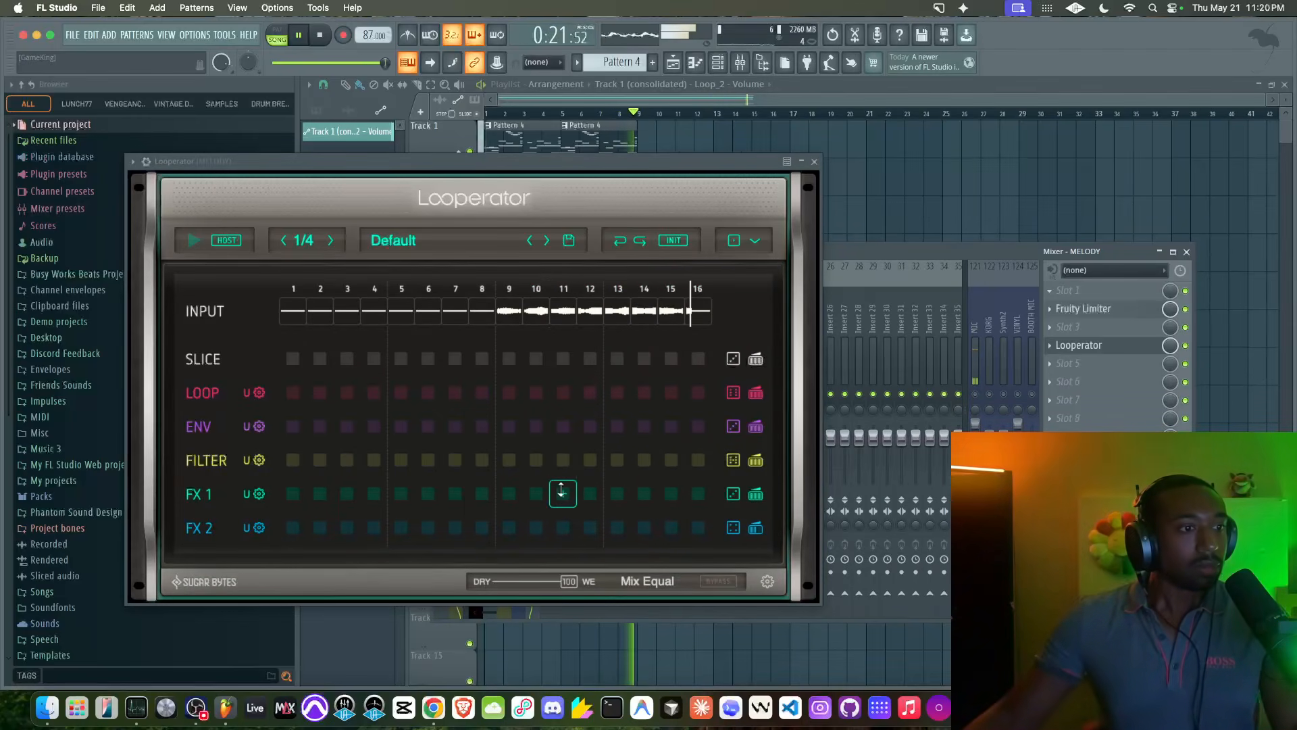
- Add an FX 1 effect on Looperator's step 12 and a tonal delay on step 16, and set the FX 1 mix to 0.44
left_click(535, 493)
left_click(552, 468)
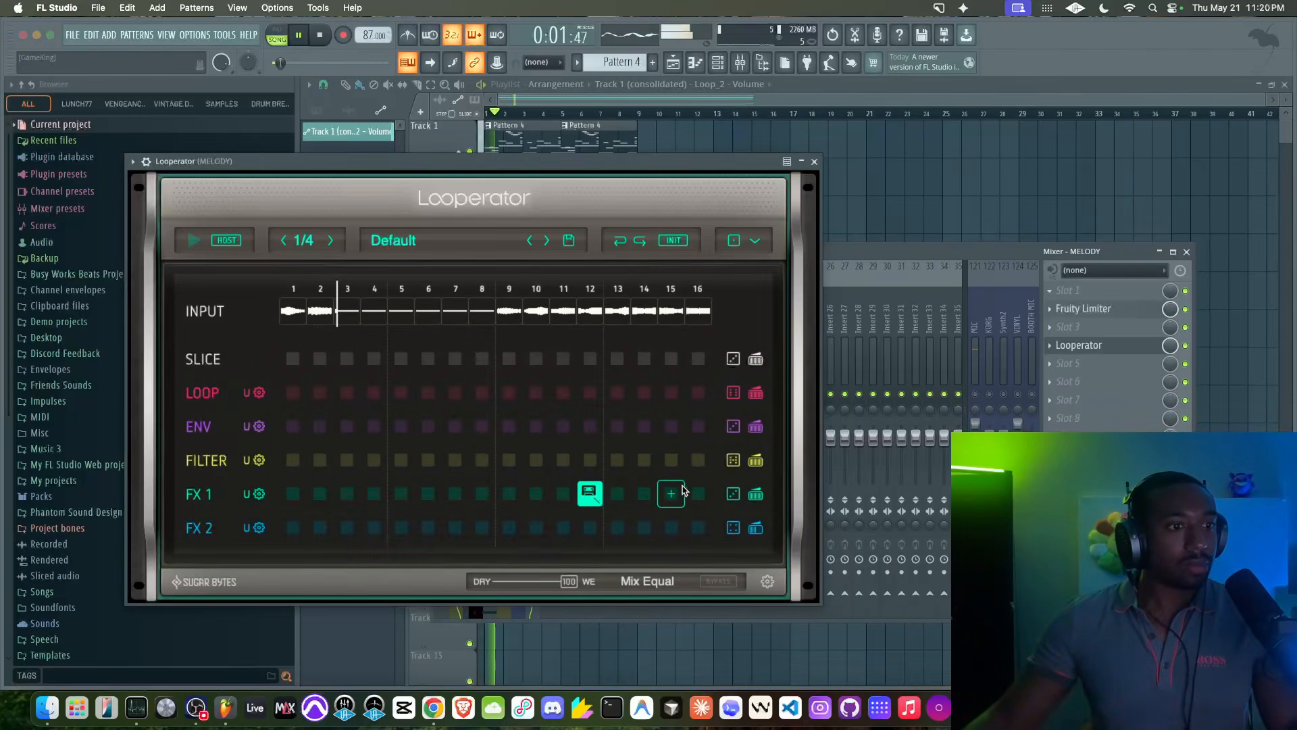
left_click(670, 494)
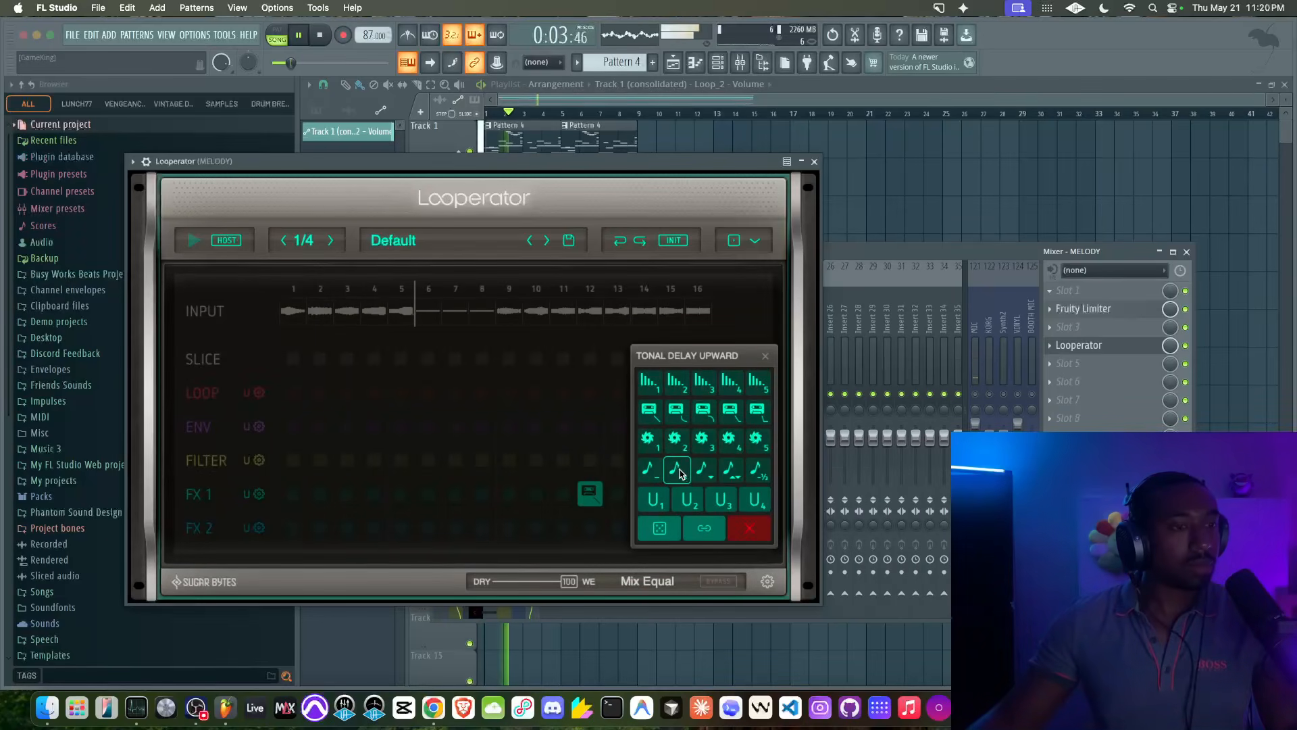
left_click(689, 480)
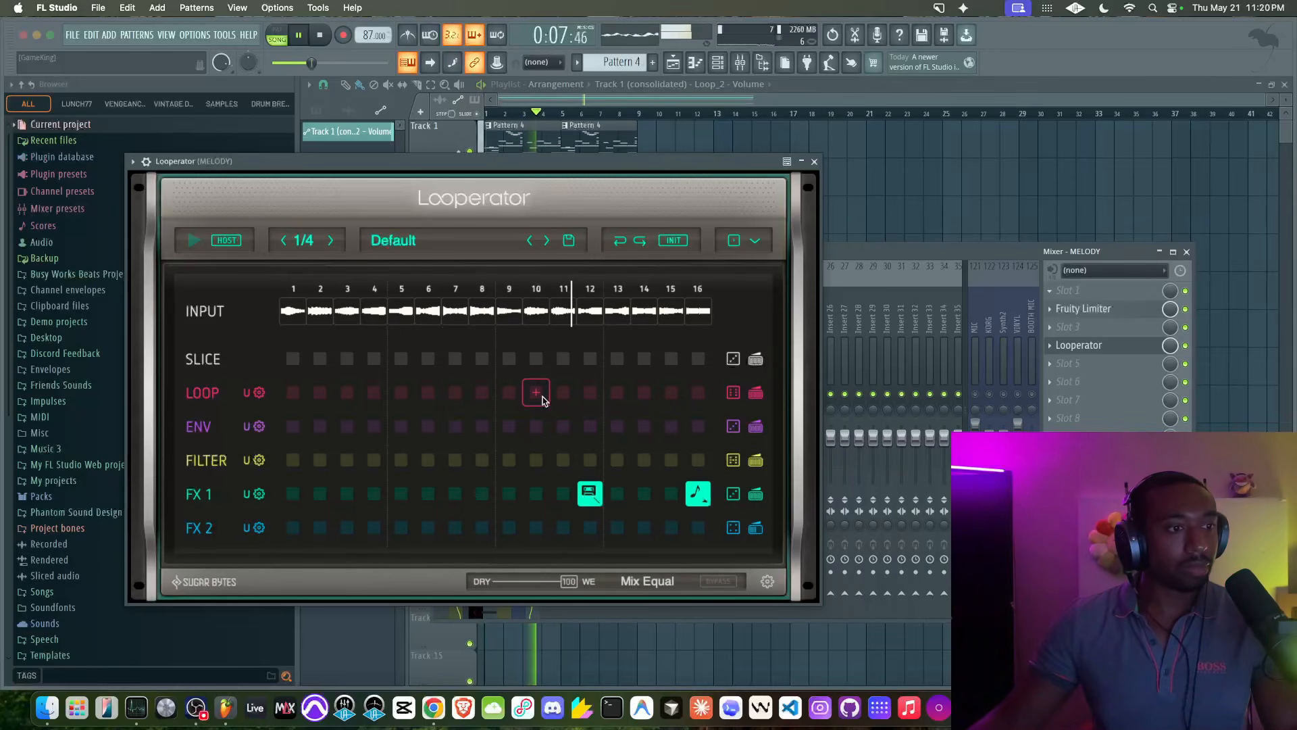
left_click_drag(757, 497, 720, 502)
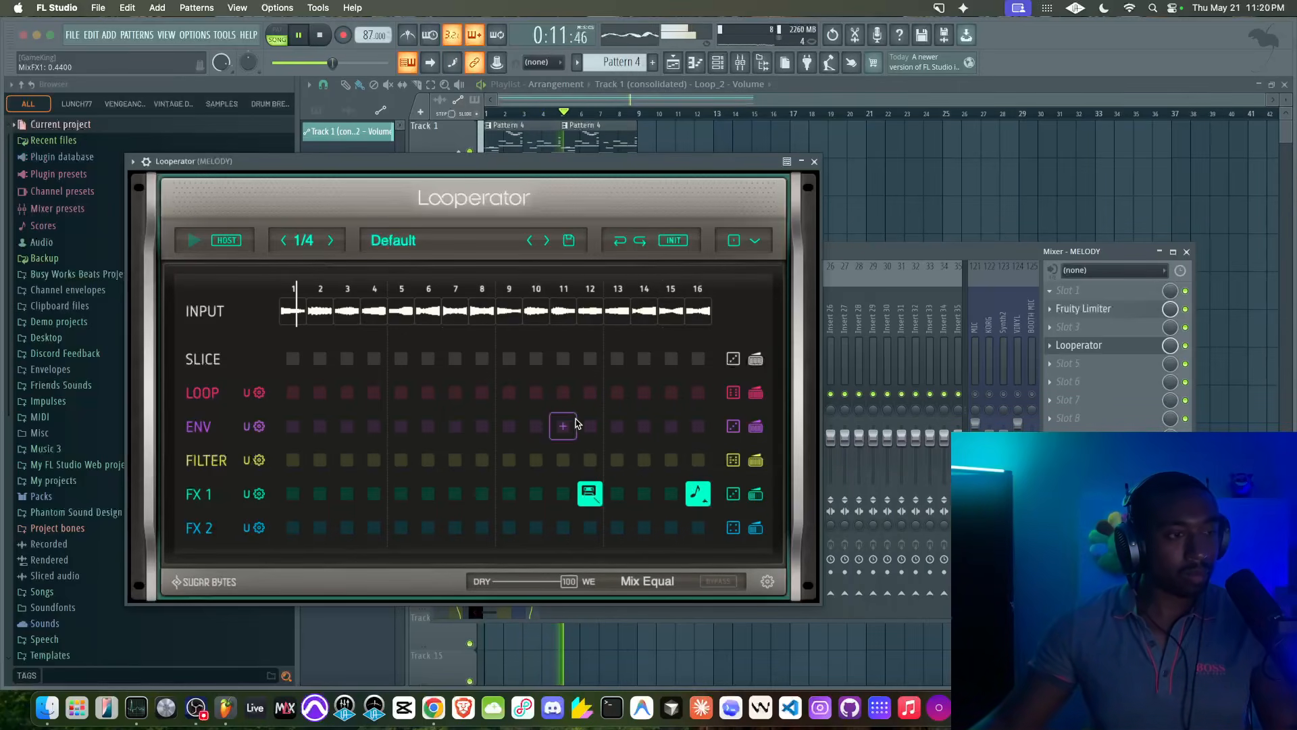
- Add an envelope on step 11 of the ENV lane and choose the Sloped Attack Slow shape
left_click(566, 428)
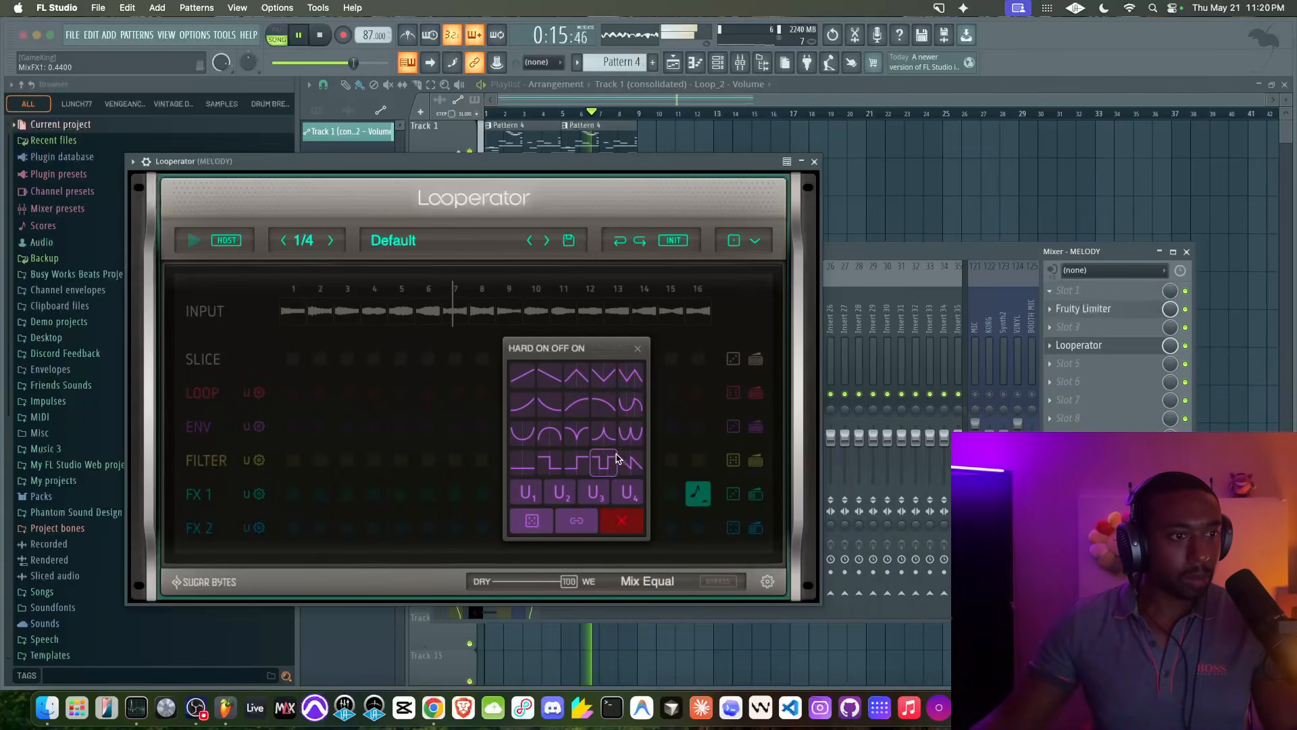
left_click(576, 433)
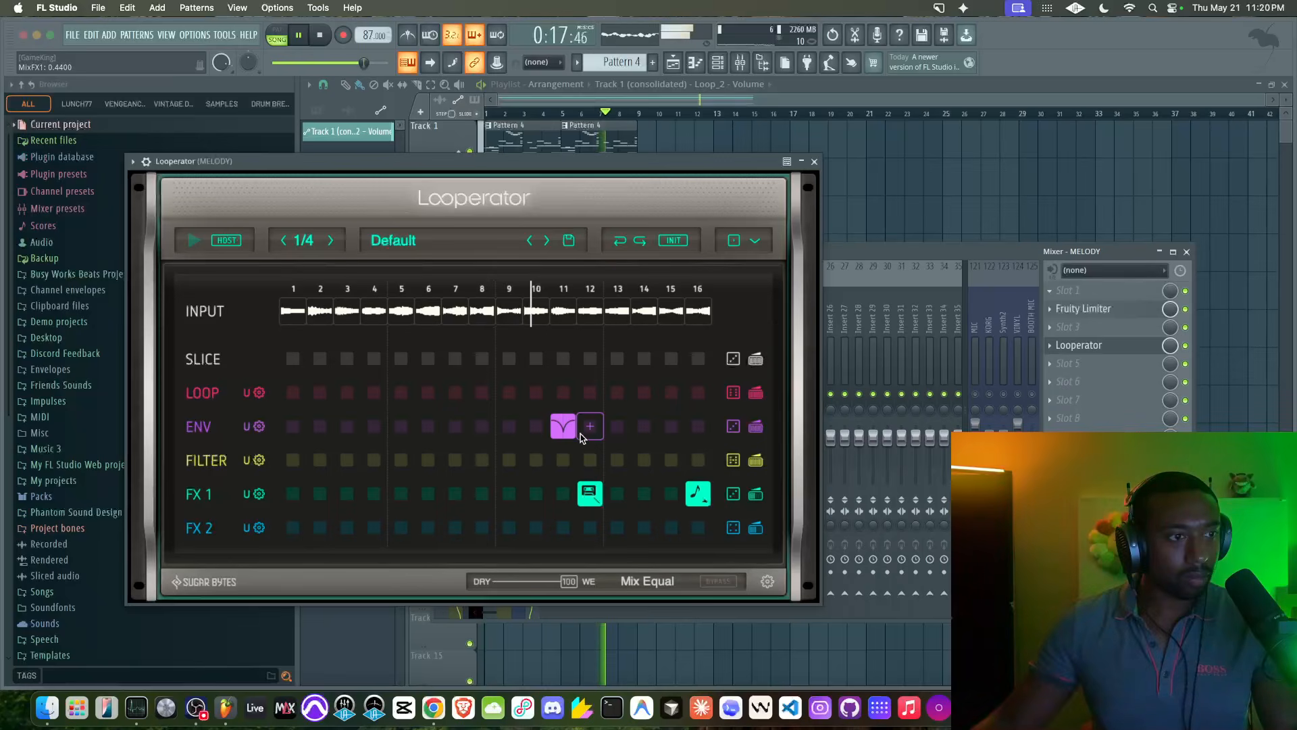
left_click(565, 431)
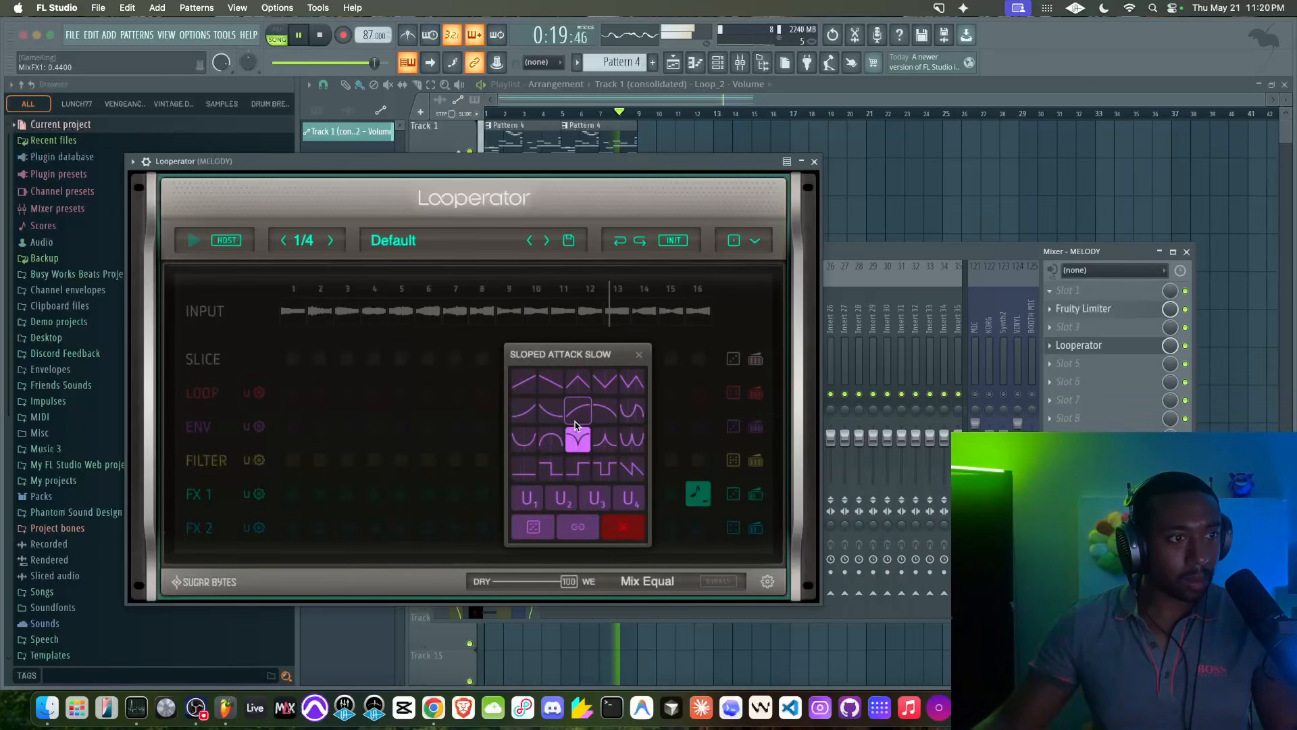
left_click(585, 388)
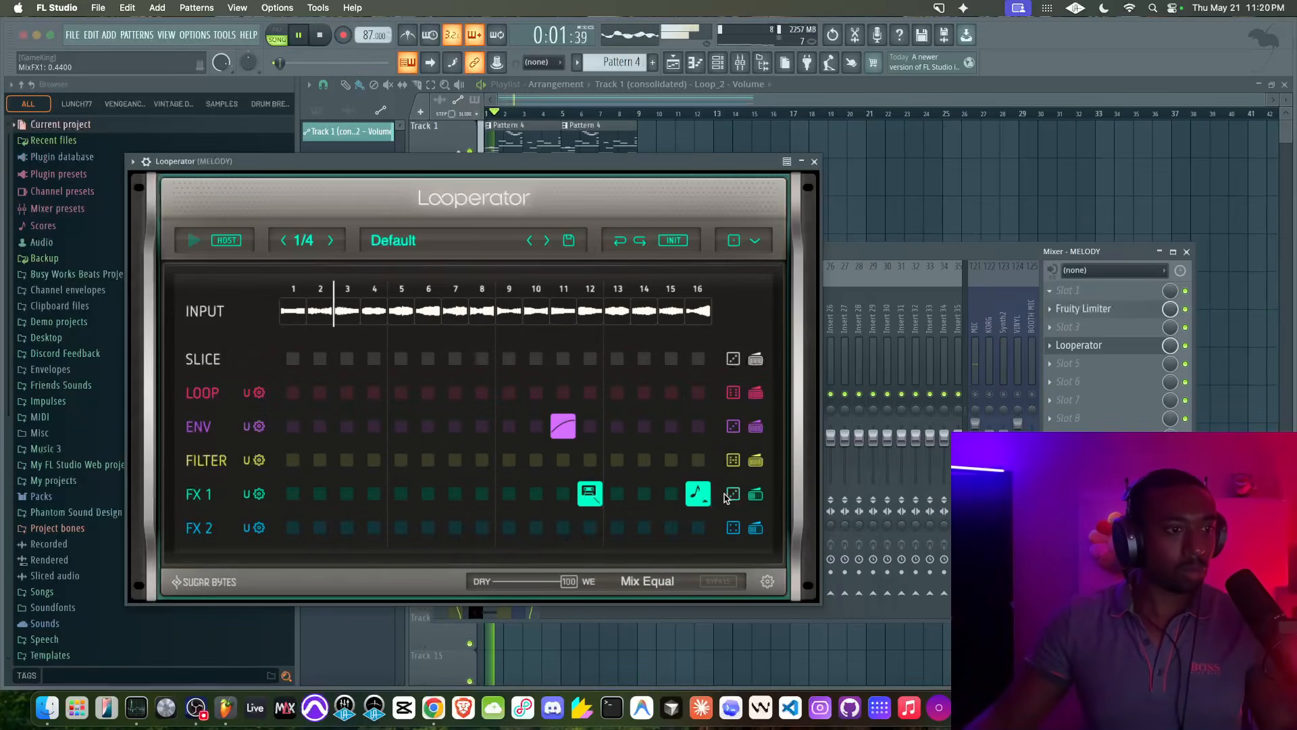
- Add a Vowel A filter on step 9 of the FILTER lane and set the filter mix to 0.25
left_click(509, 459)
left_click(478, 429)
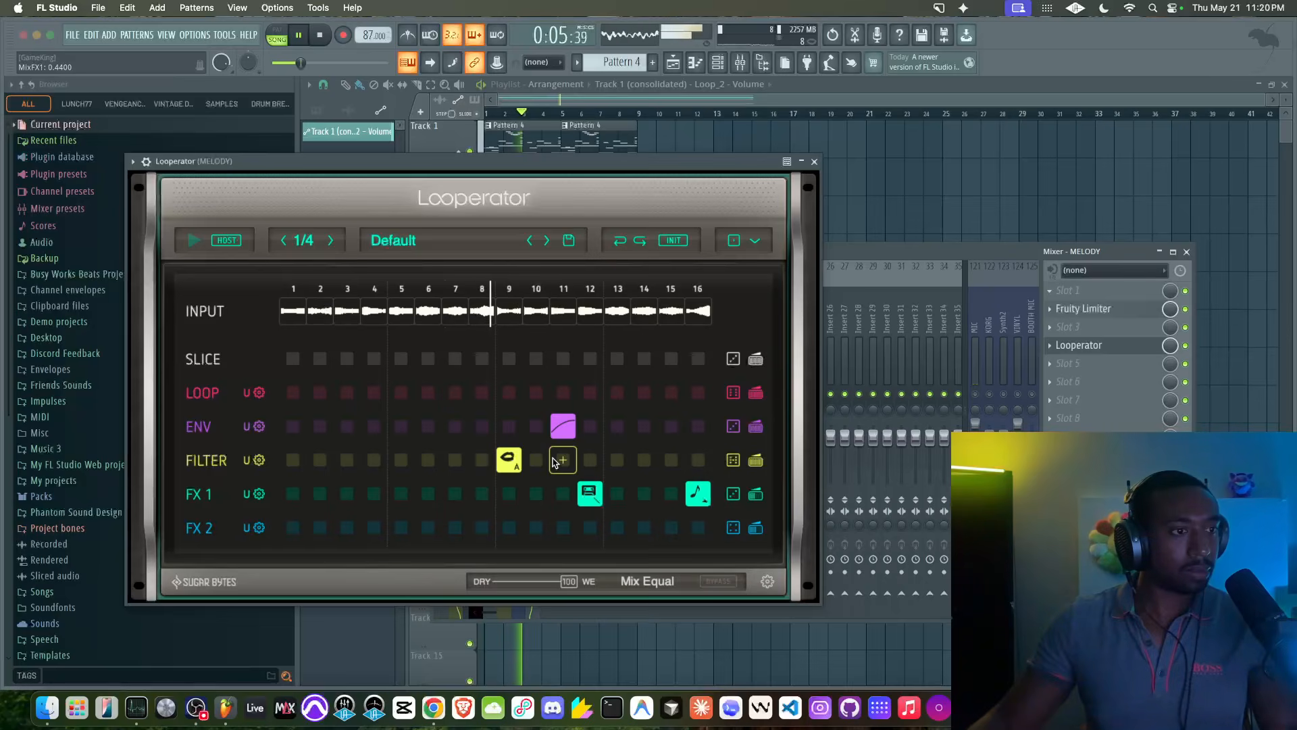
left_click(754, 462)
left_click_drag(752, 462, 686, 467)
- Add vowel filters A, E, A and O on FILTER lane steps 1, 3, 5 and 7
left_click(298, 463)
left_click(272, 448)
left_click(352, 463)
left_click(379, 432)
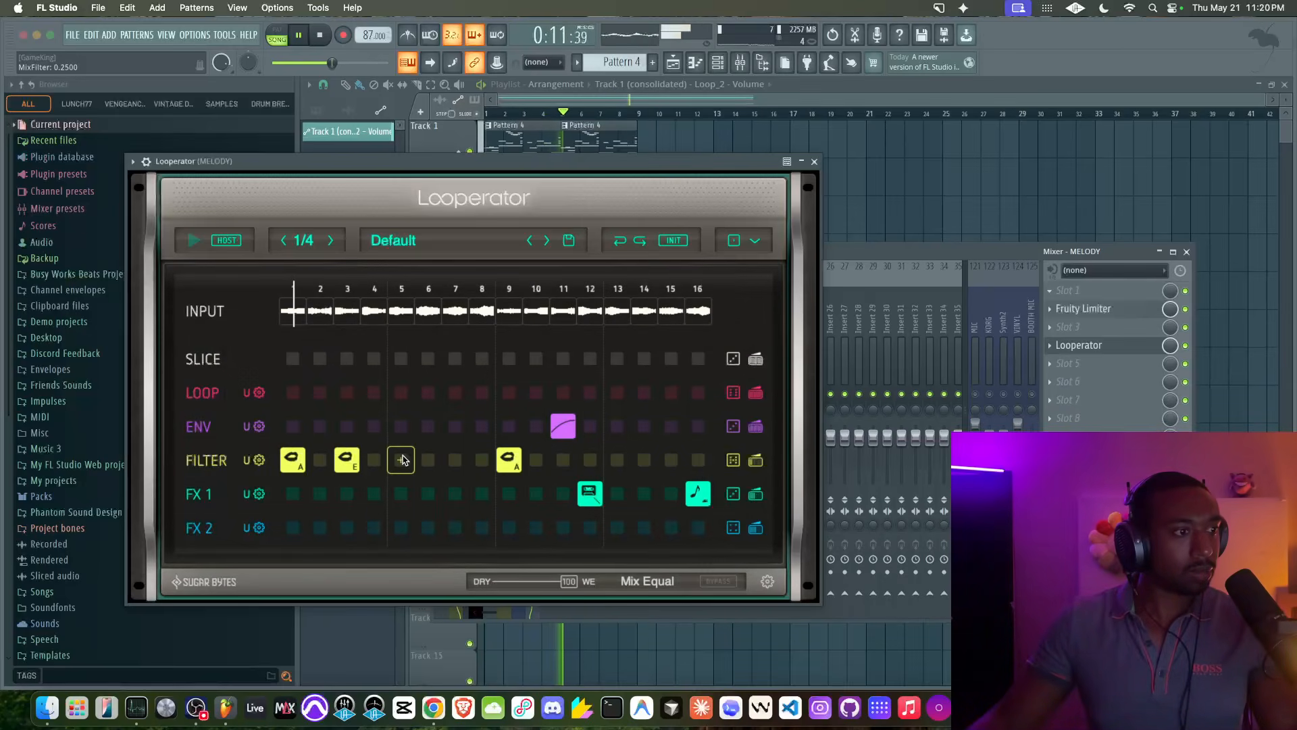
left_click(407, 465)
left_click(414, 443)
left_click(453, 463)
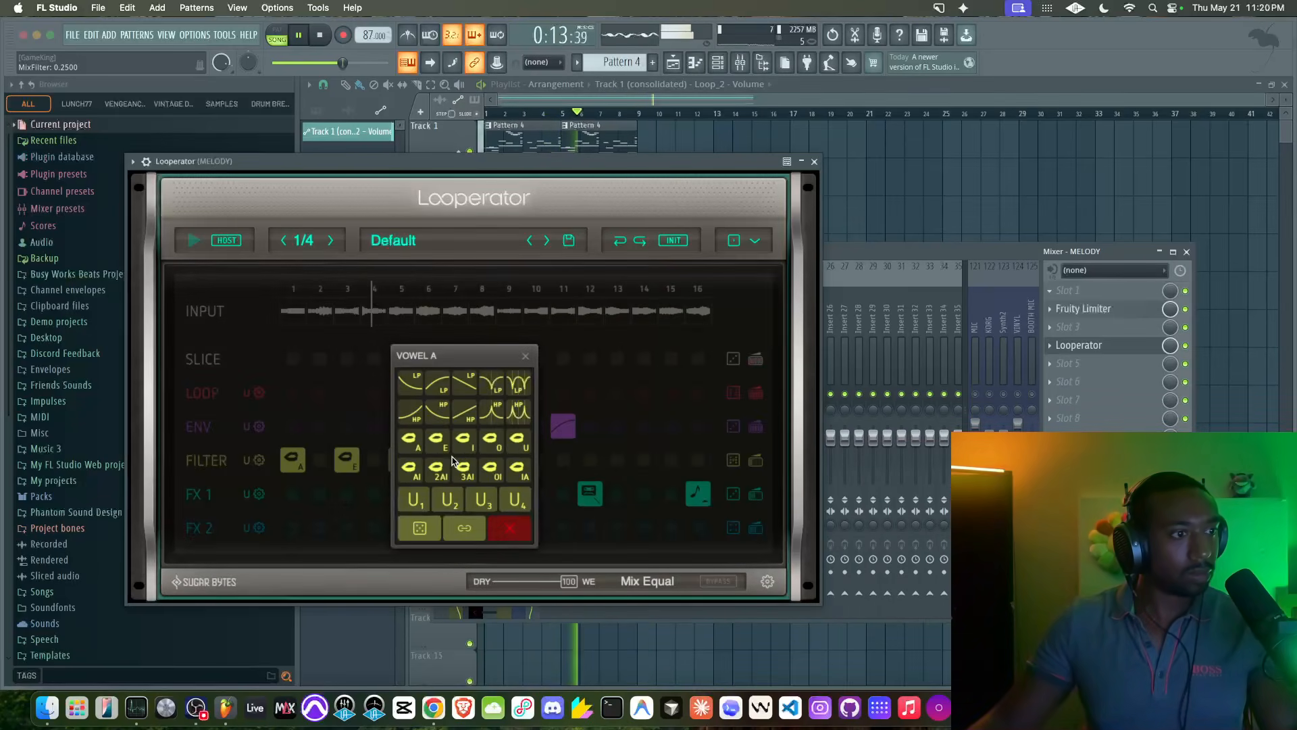
left_click(491, 443)
- Add vowel filters U, A and E on FILTER lane steps 11, 13 and 15
left_click(566, 464)
left_click(615, 447)
left_click(618, 462)
left_click(592, 446)
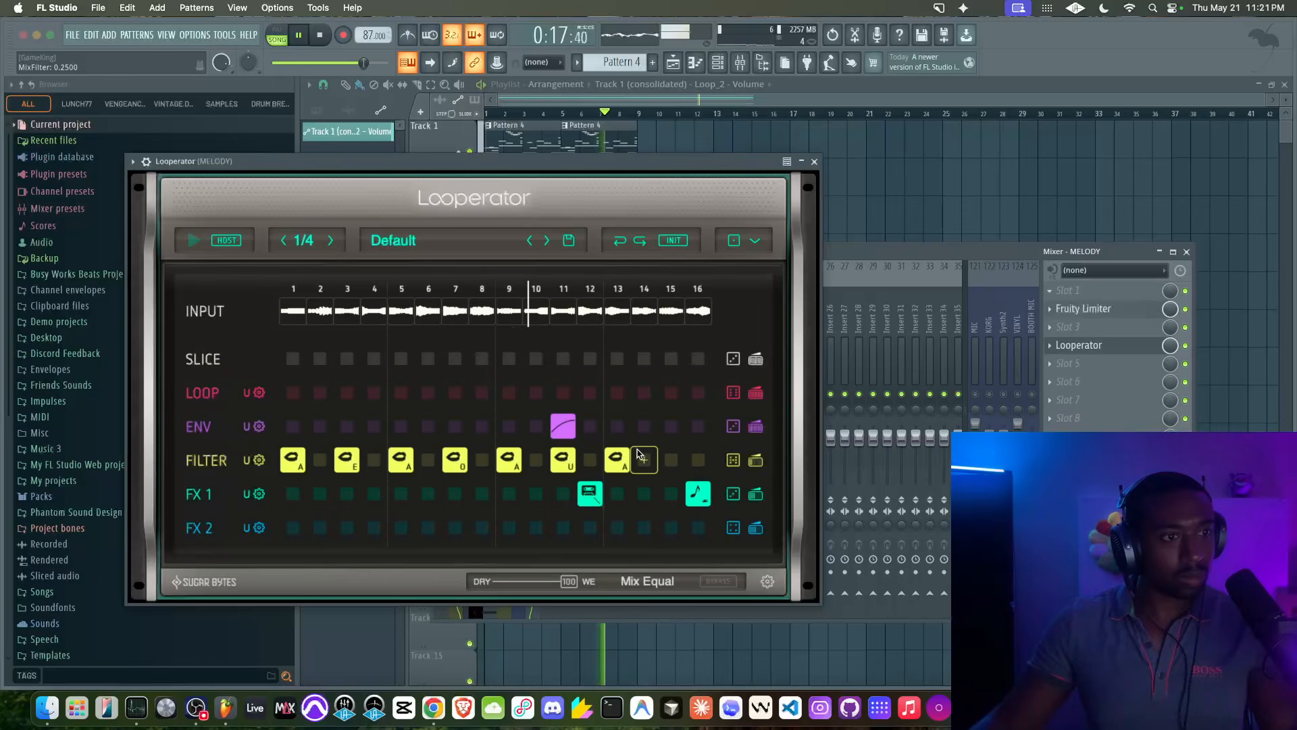
left_click(668, 462)
left_click(650, 448)
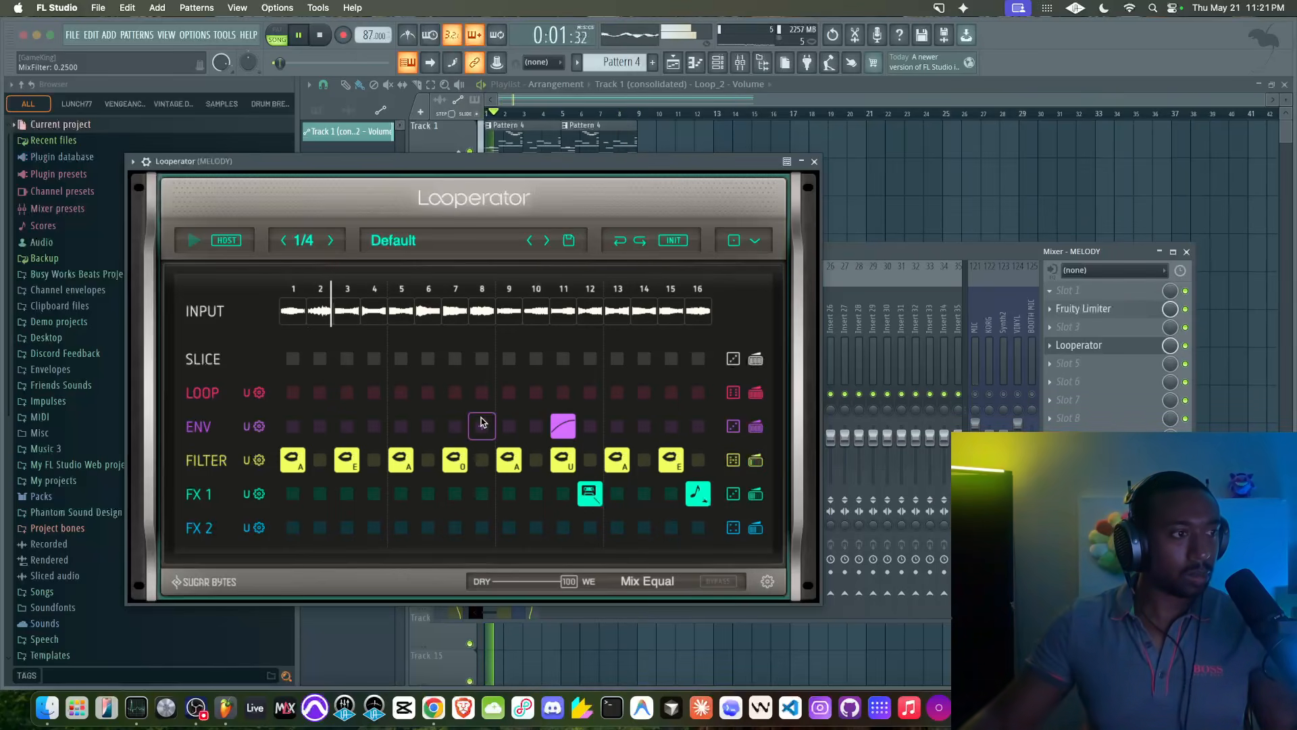
- Set the project tempo to 107 BPM and play the arrangement with the mixer open
right_click(870, 237)
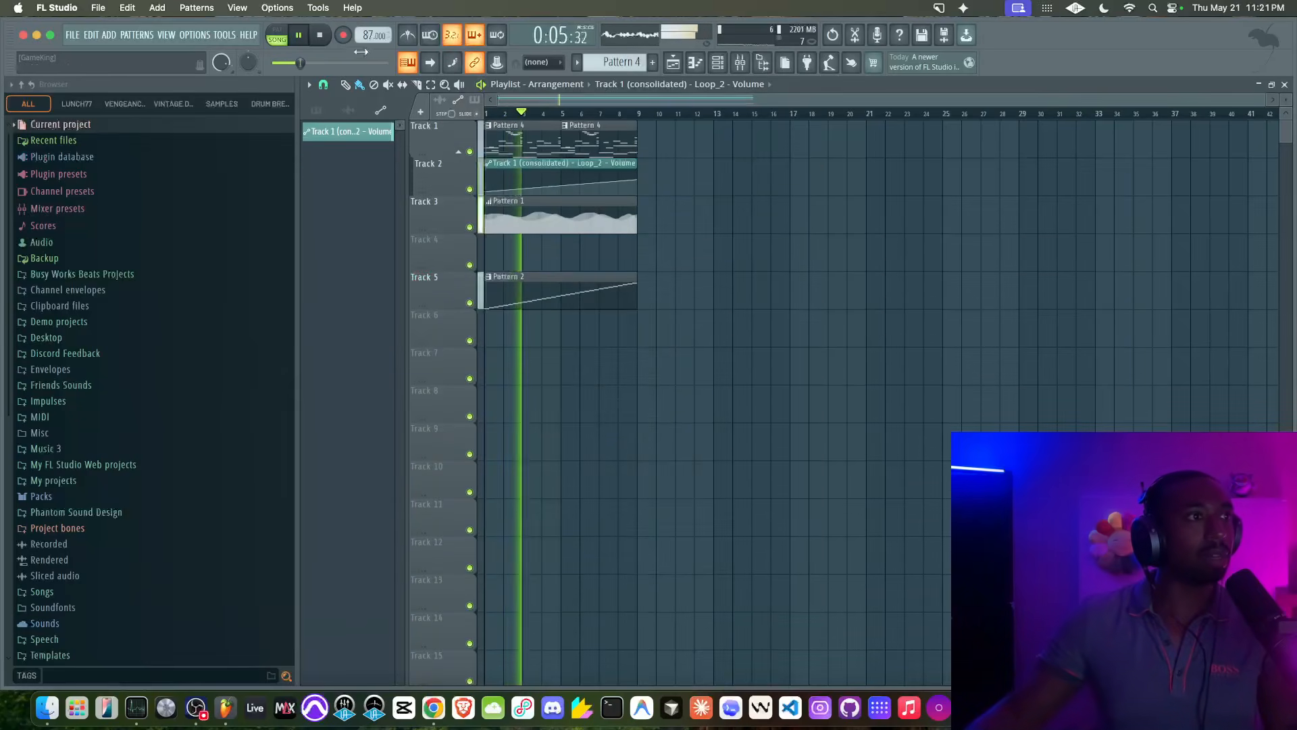
key("space")
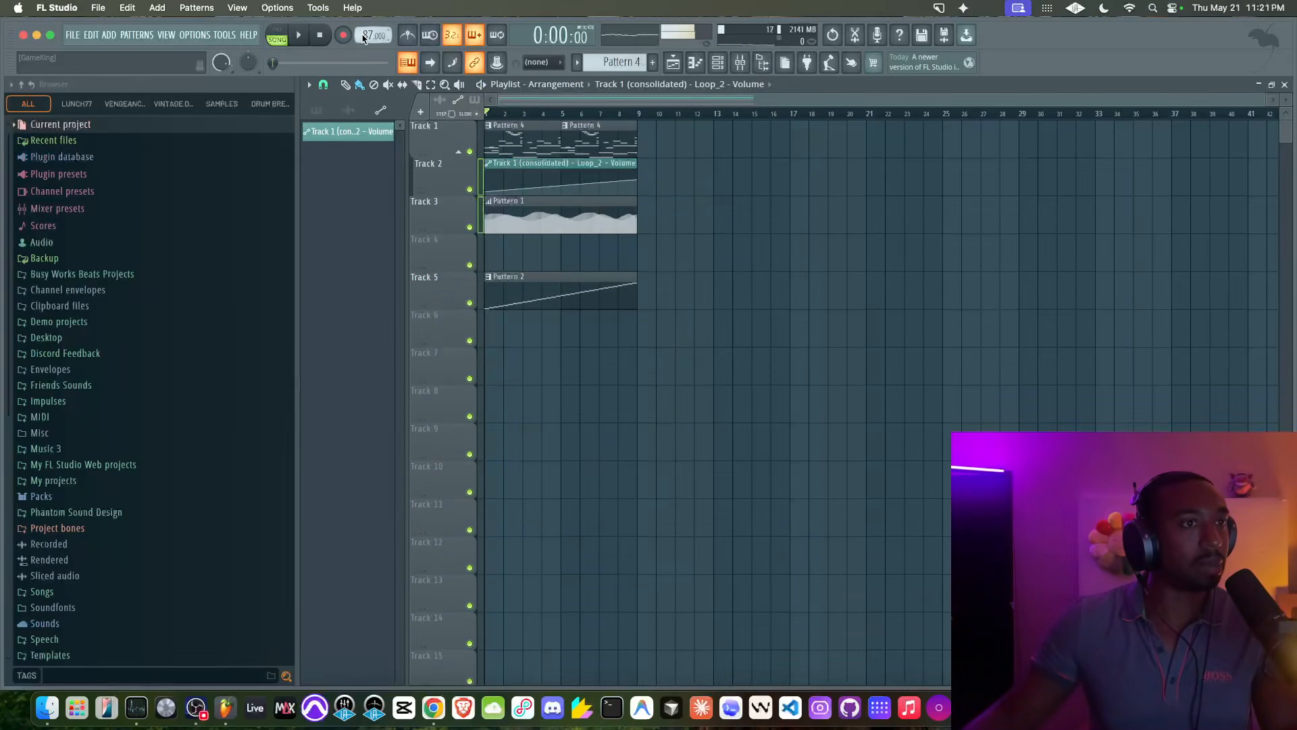
right_click(363, 39)
type("v107")
key("Return")
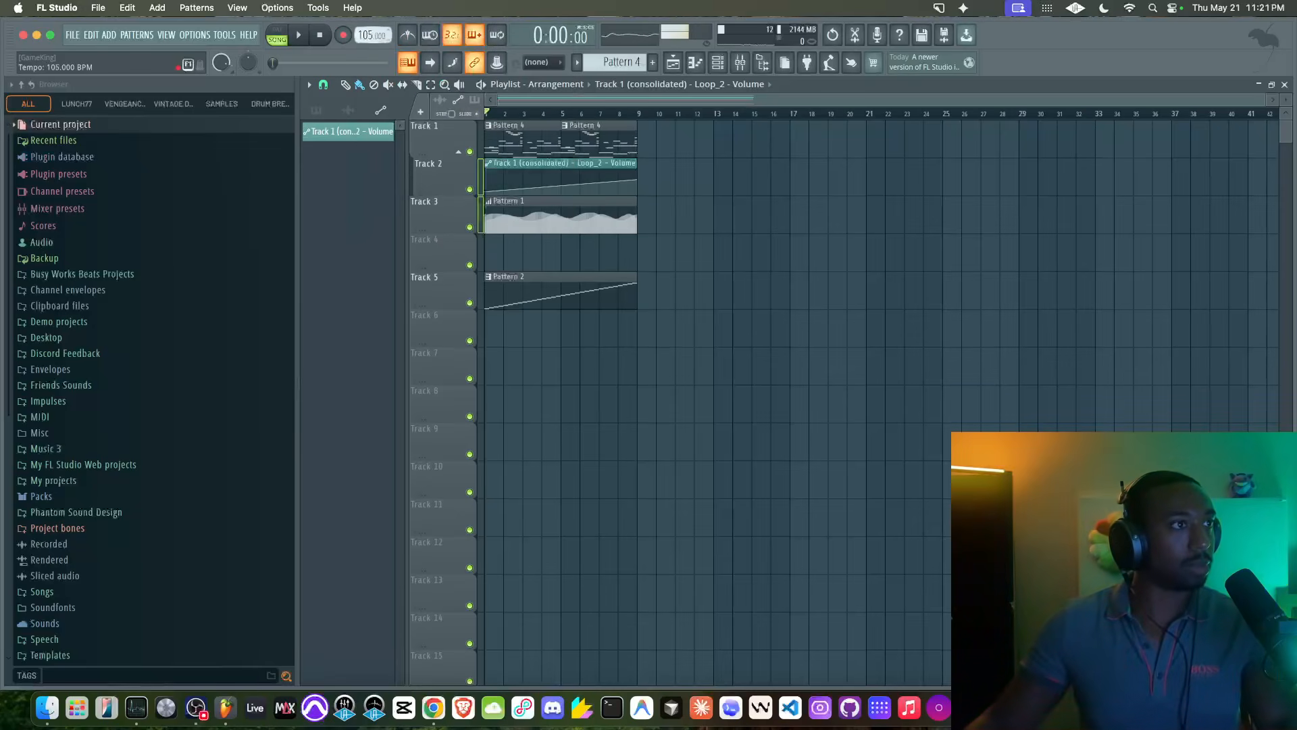
key("space")
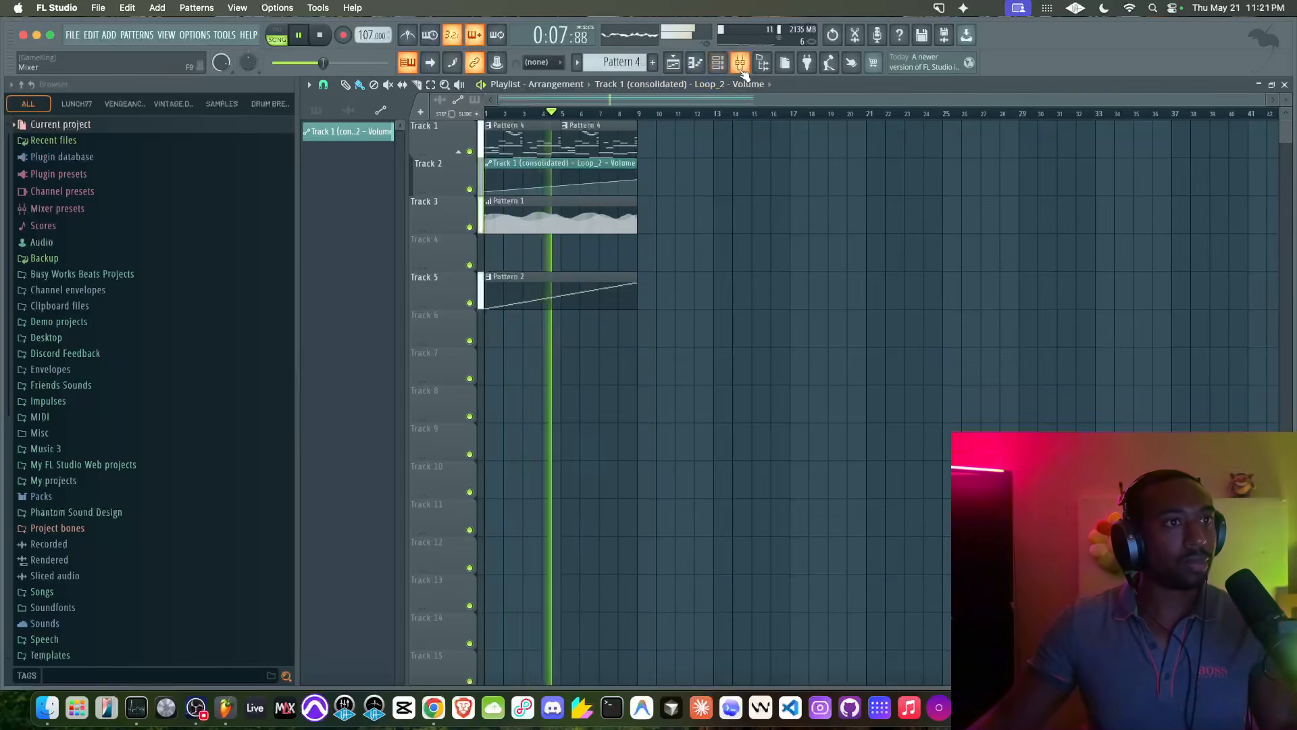
left_click(741, 68)
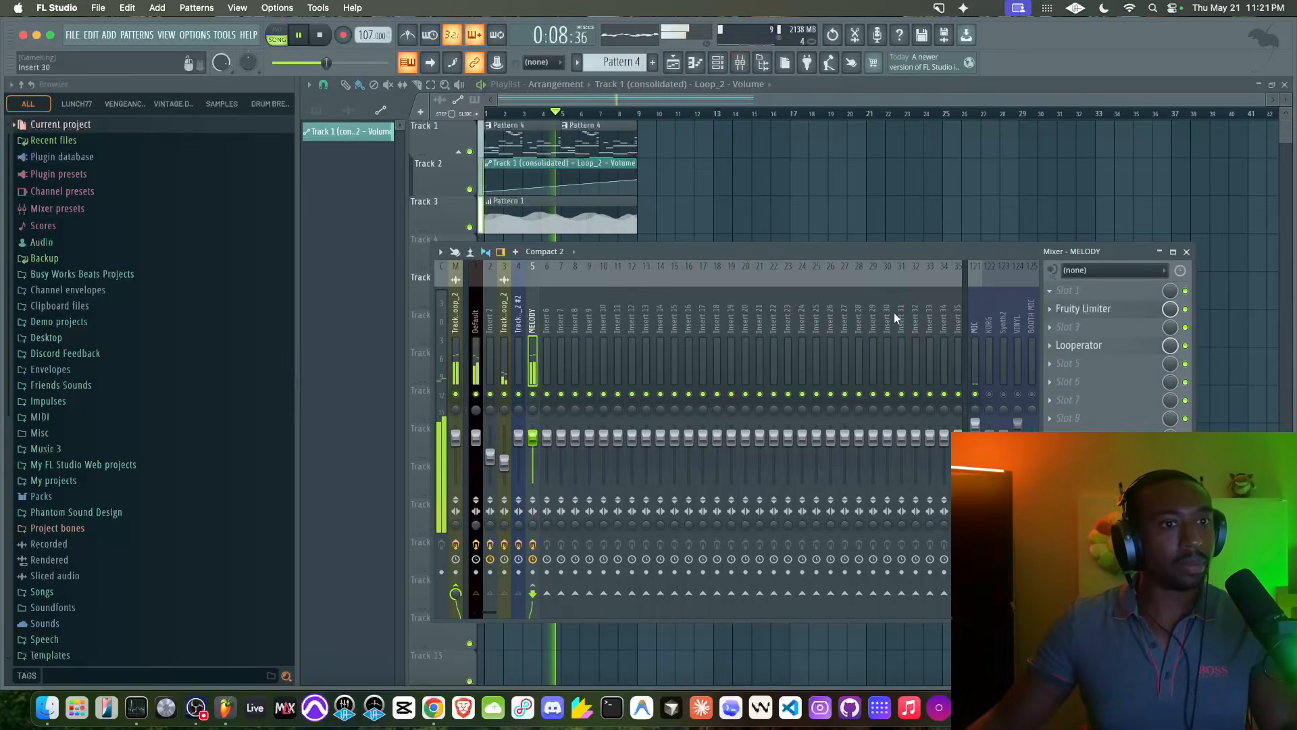
- Set the original sample tempo of the Track 1 (consolidated) - Loop_2 #2 slicer channel to 107 BPM
left_click(722, 62)
left_click(408, 86)
left_click(390, 97)
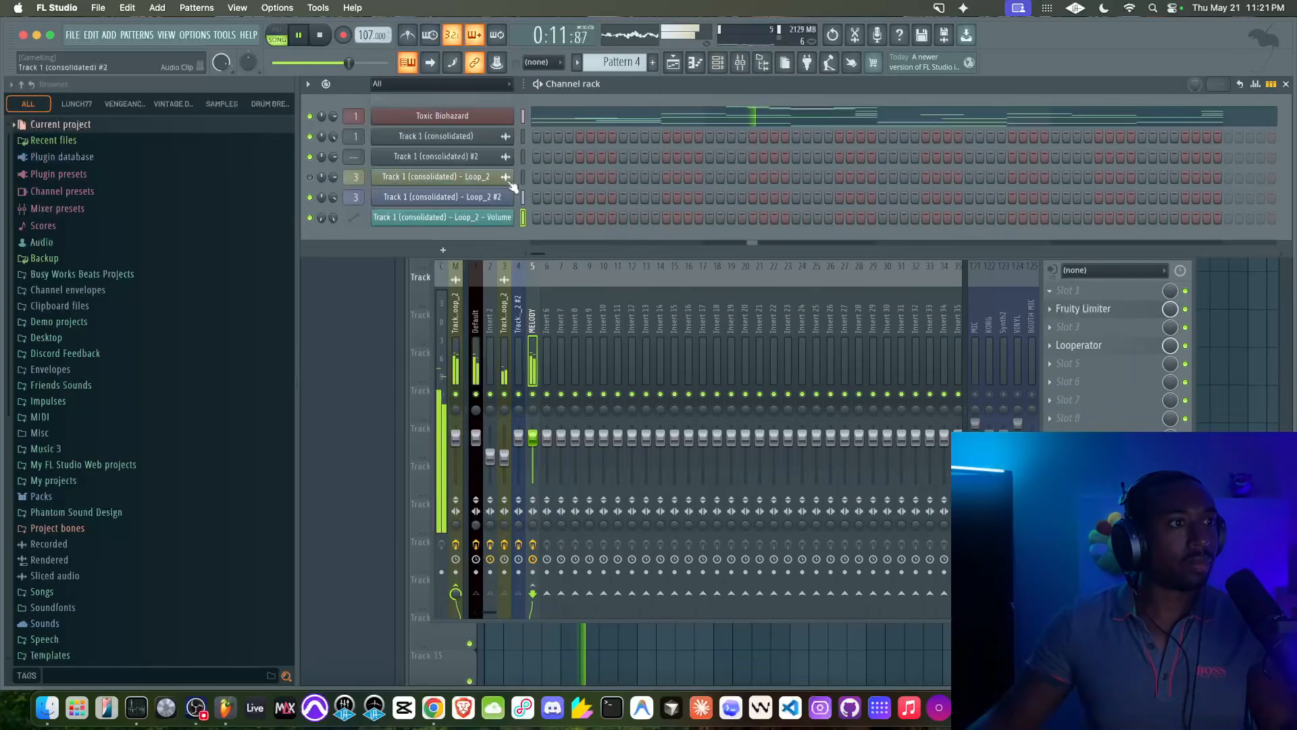
left_click(477, 184)
left_click_drag(525, 199, 524, 172)
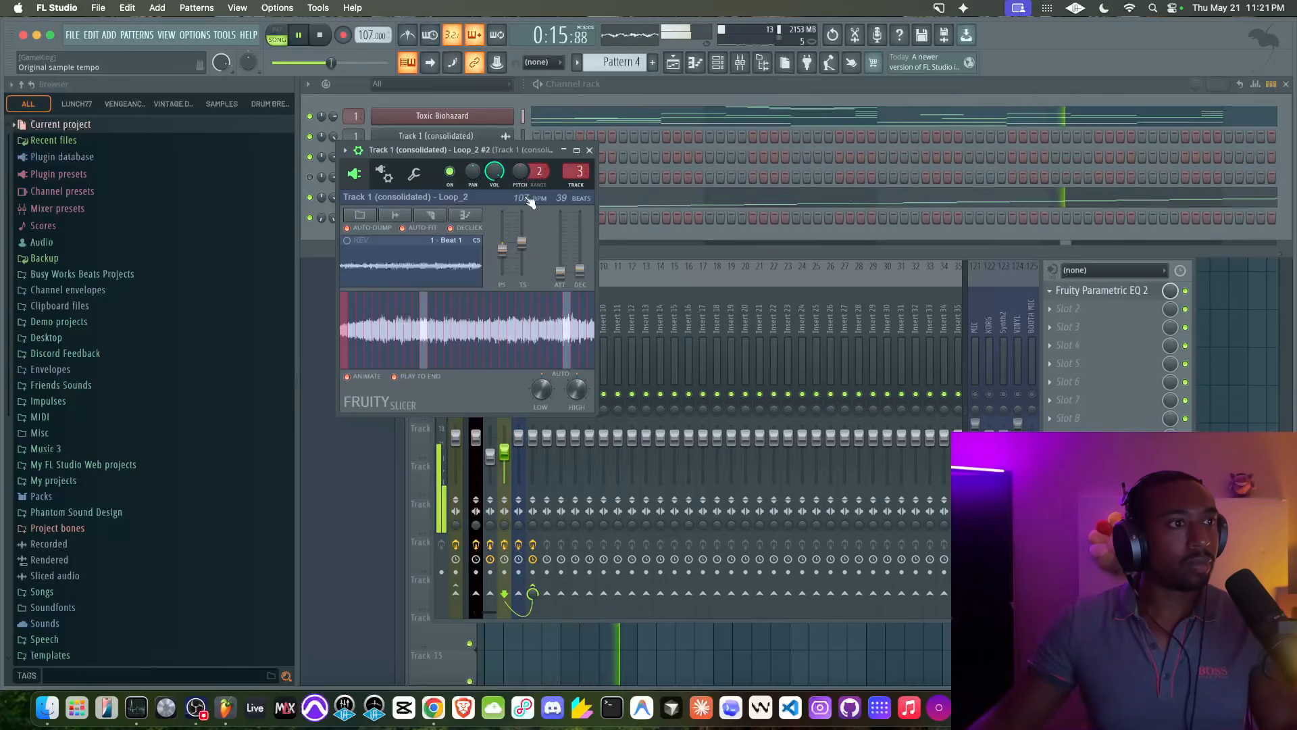
left_click(589, 150)
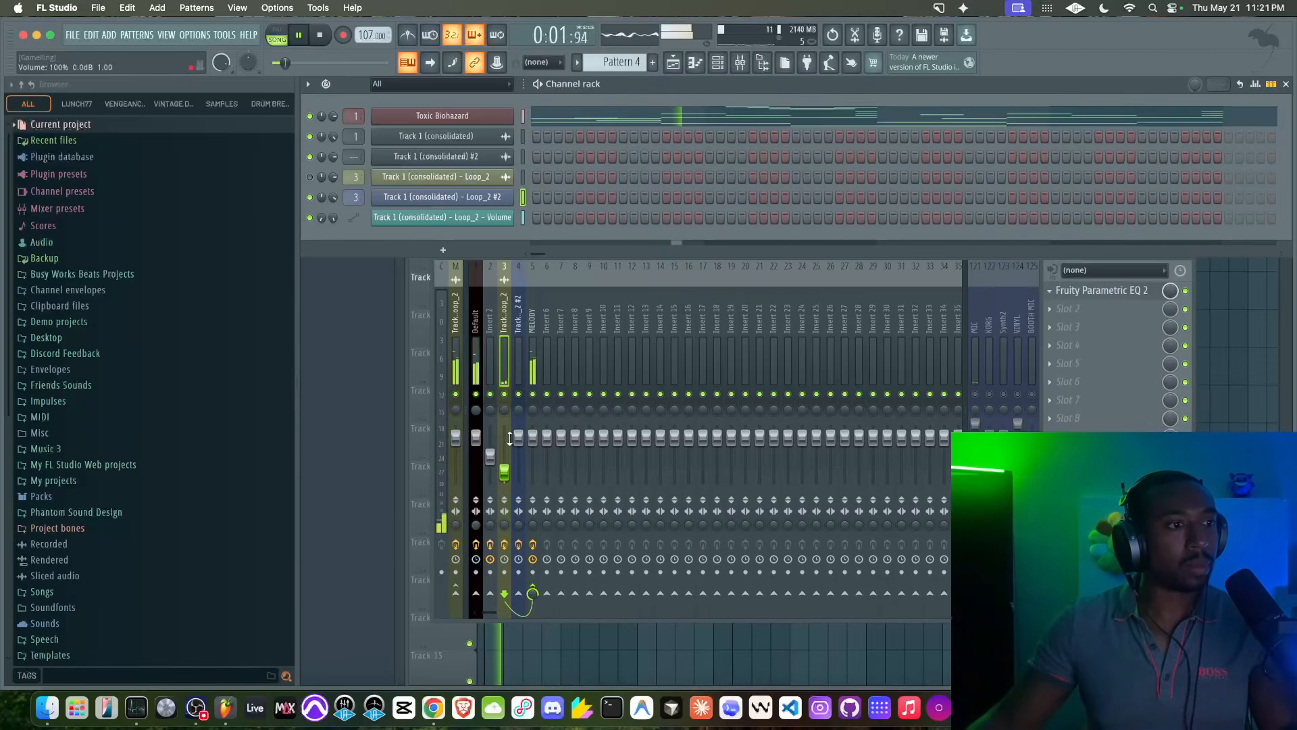
- Review the playlist arrangement, the Loop_2 #2 slicer settings and the mixer levels during playback
key("F5")
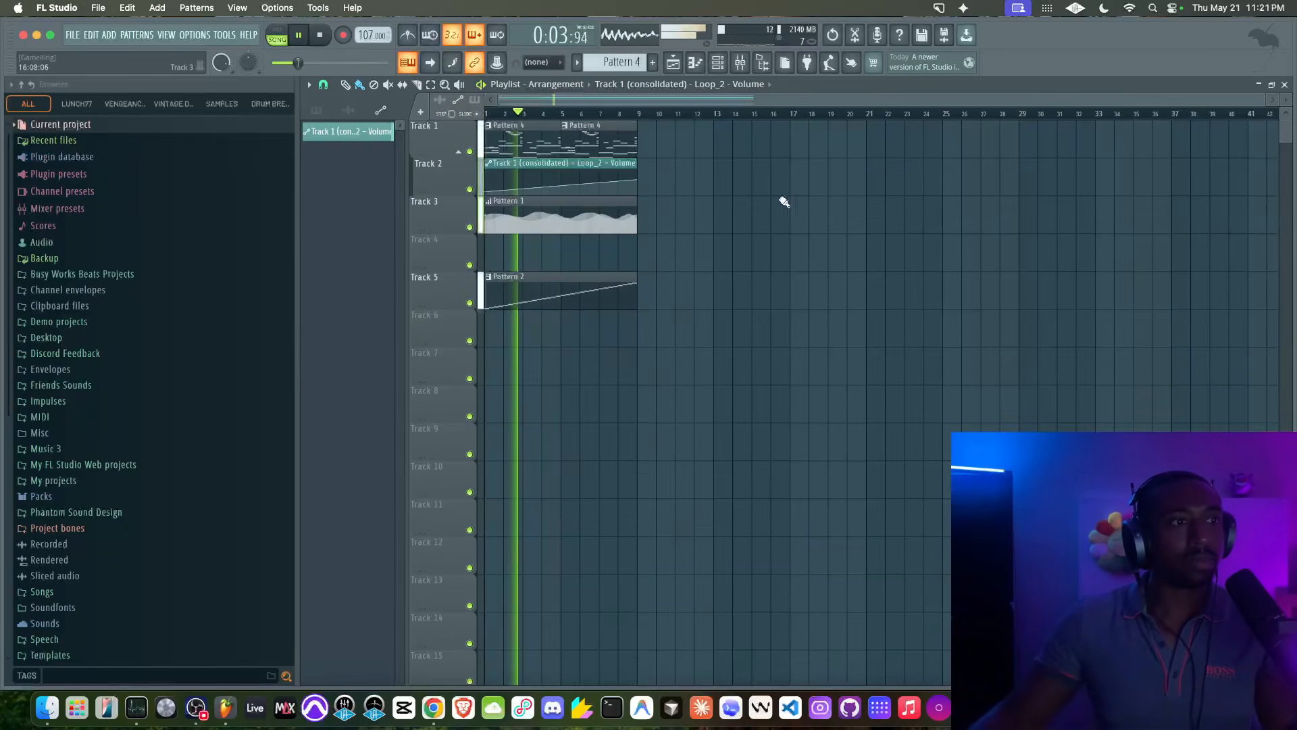
key("F6")
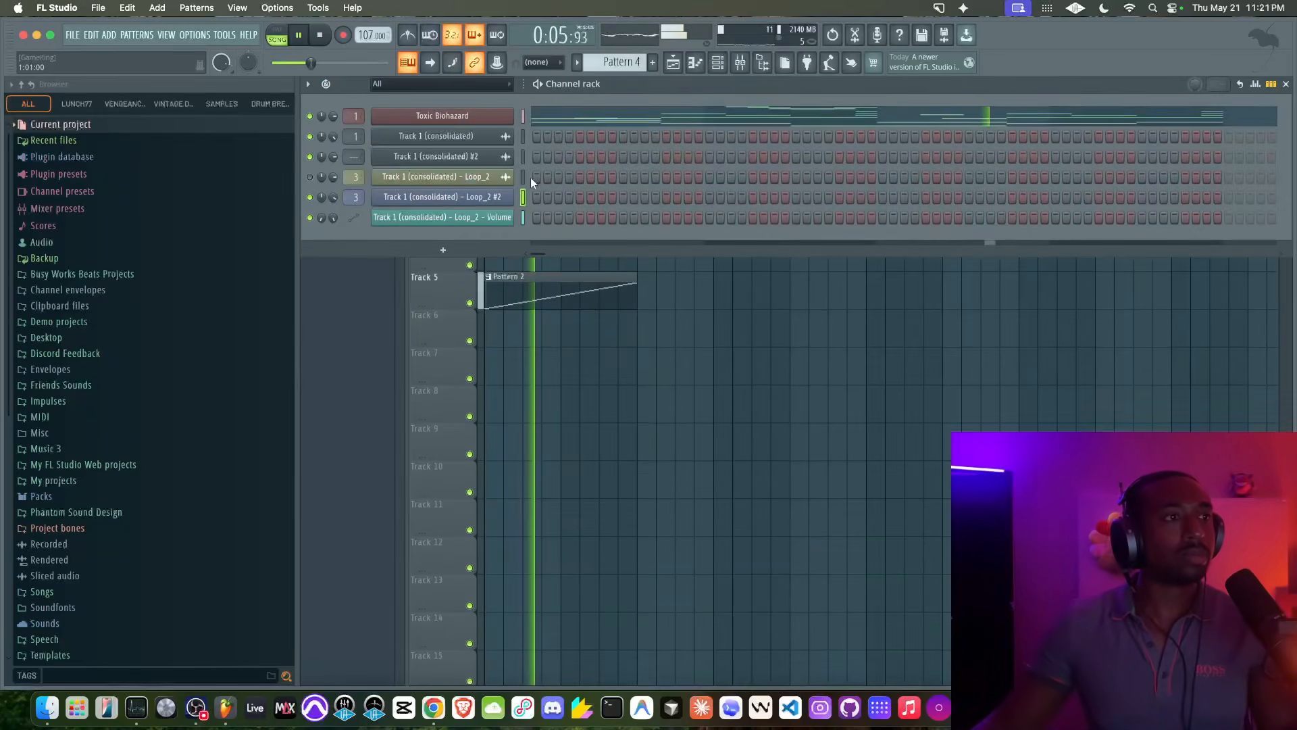
left_click(430, 197)
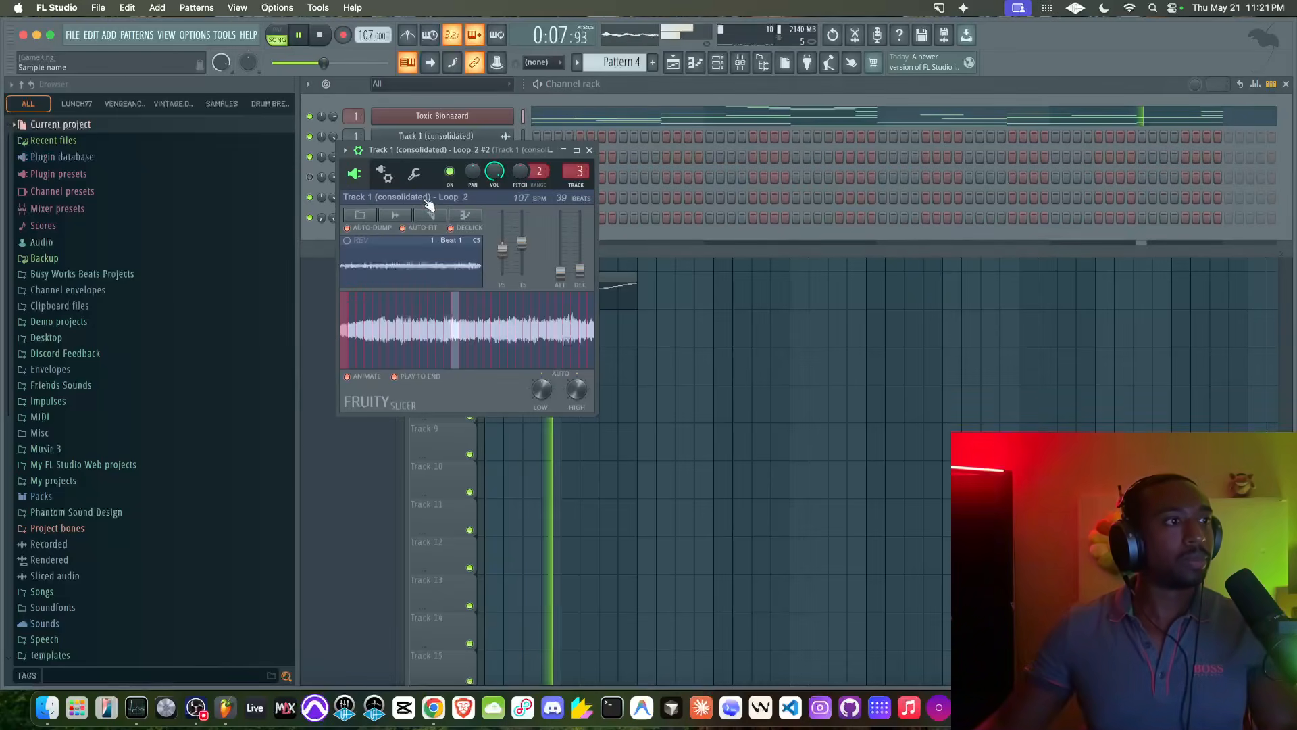
left_click(590, 150)
key("F6")
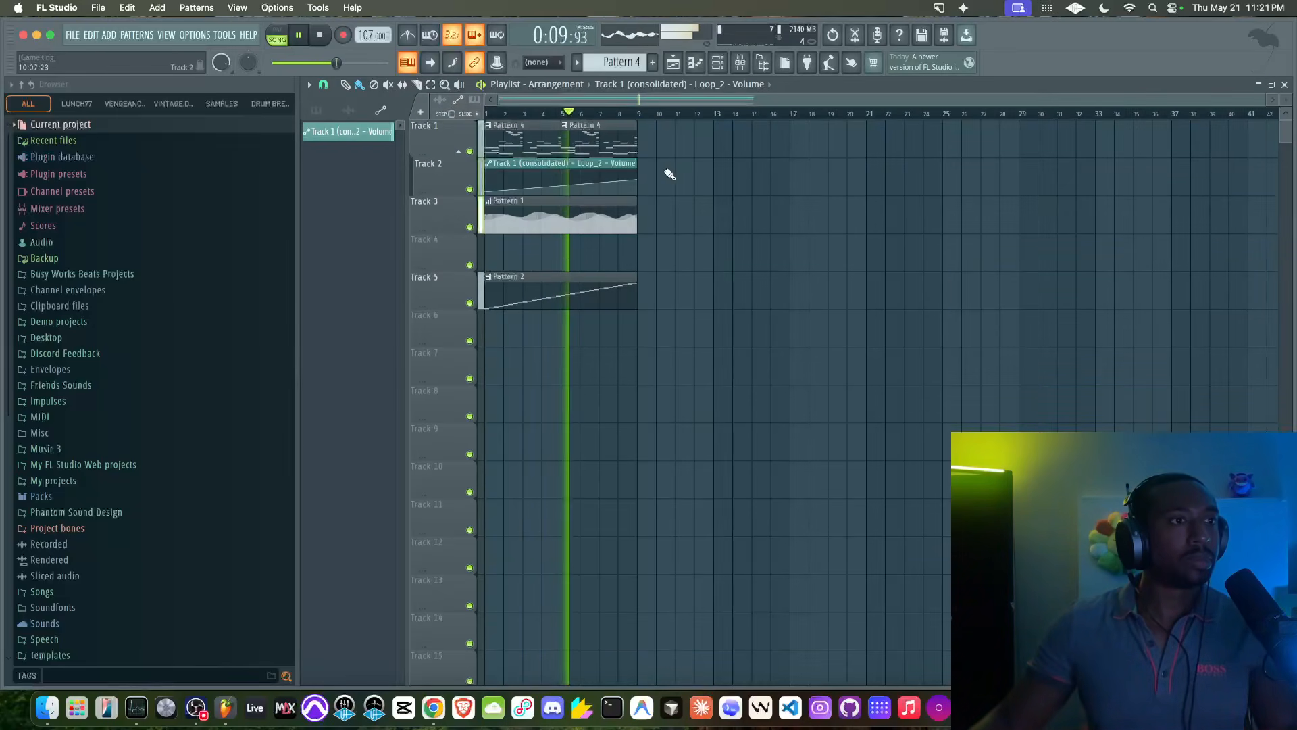
left_click(742, 65)
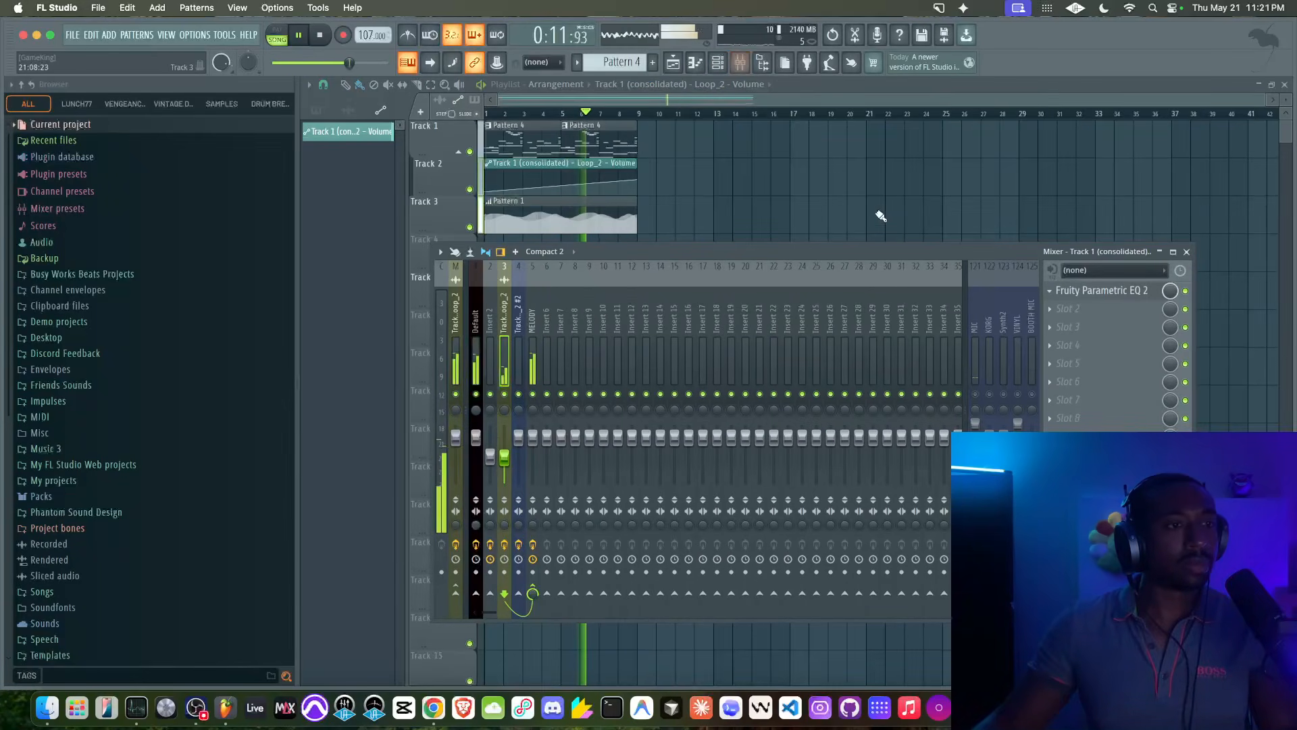
key("F9")
- Merge the two Pattern 4 clips on Track 1 into one pattern and delete a group of its higher Toxic Biohazard notes
left_click_drag(607, 145, 533, 139)
key("super+g")
double_click(533, 142)
scroll(443, 192, "up", 6)
left_click_drag(530, 328, 413, 163)
key("Delete")
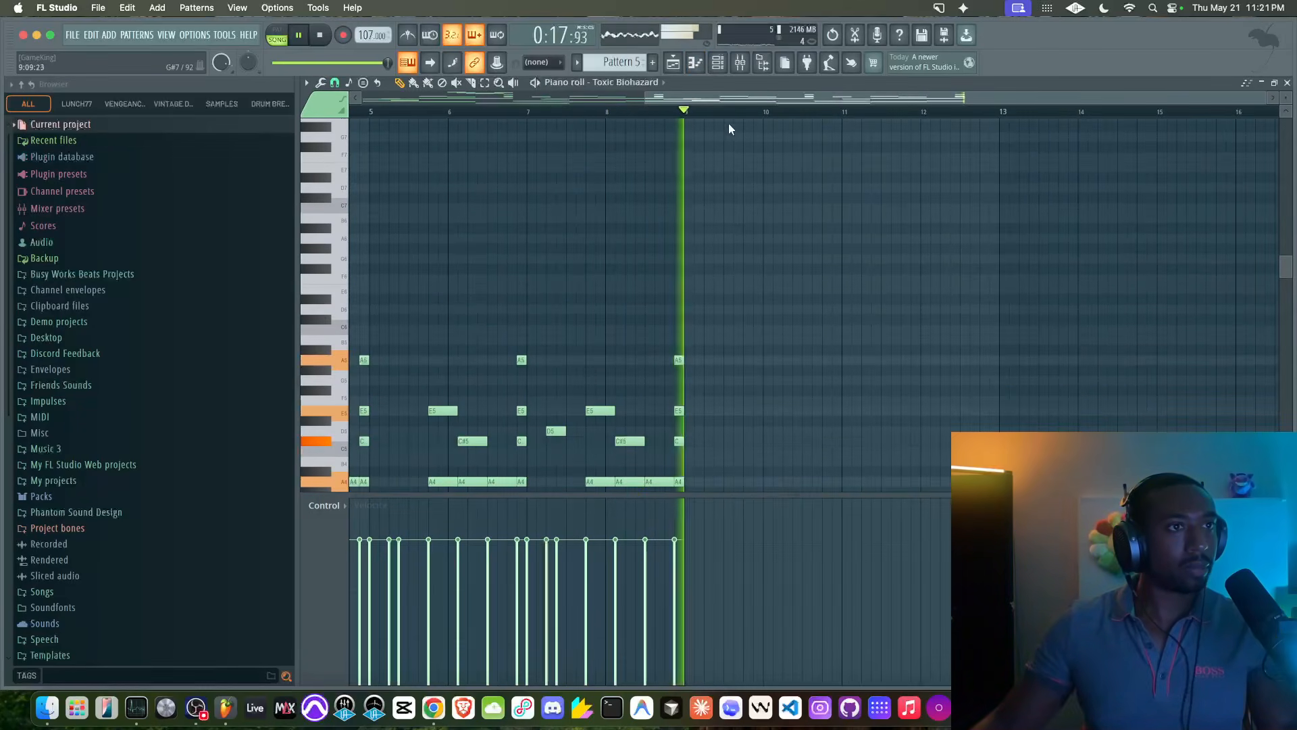
- Clear the column 4 mix value in Toxic Biohazard's modulation matrix and set the glide time to 0 %
left_click(718, 62)
left_click(476, 118)
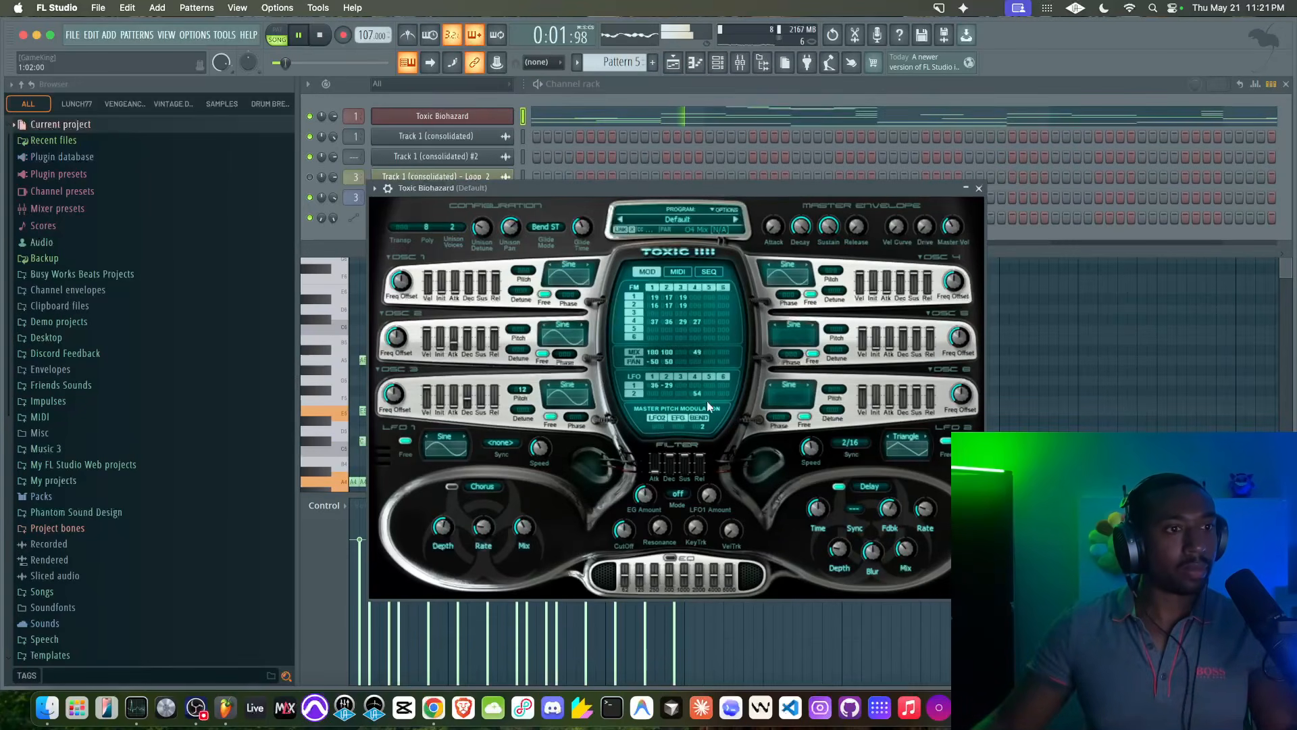
left_click_drag(696, 350, 696, 350)
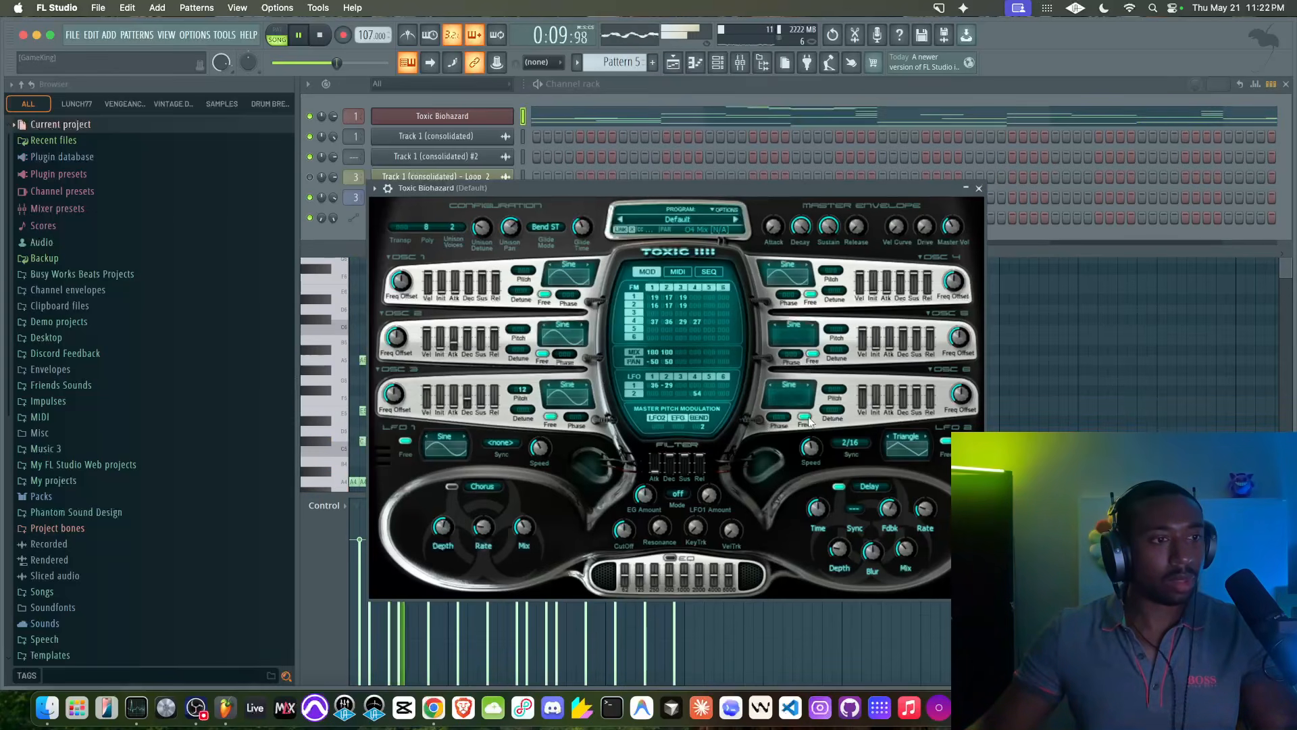
left_click_drag(582, 227, 583, 234)
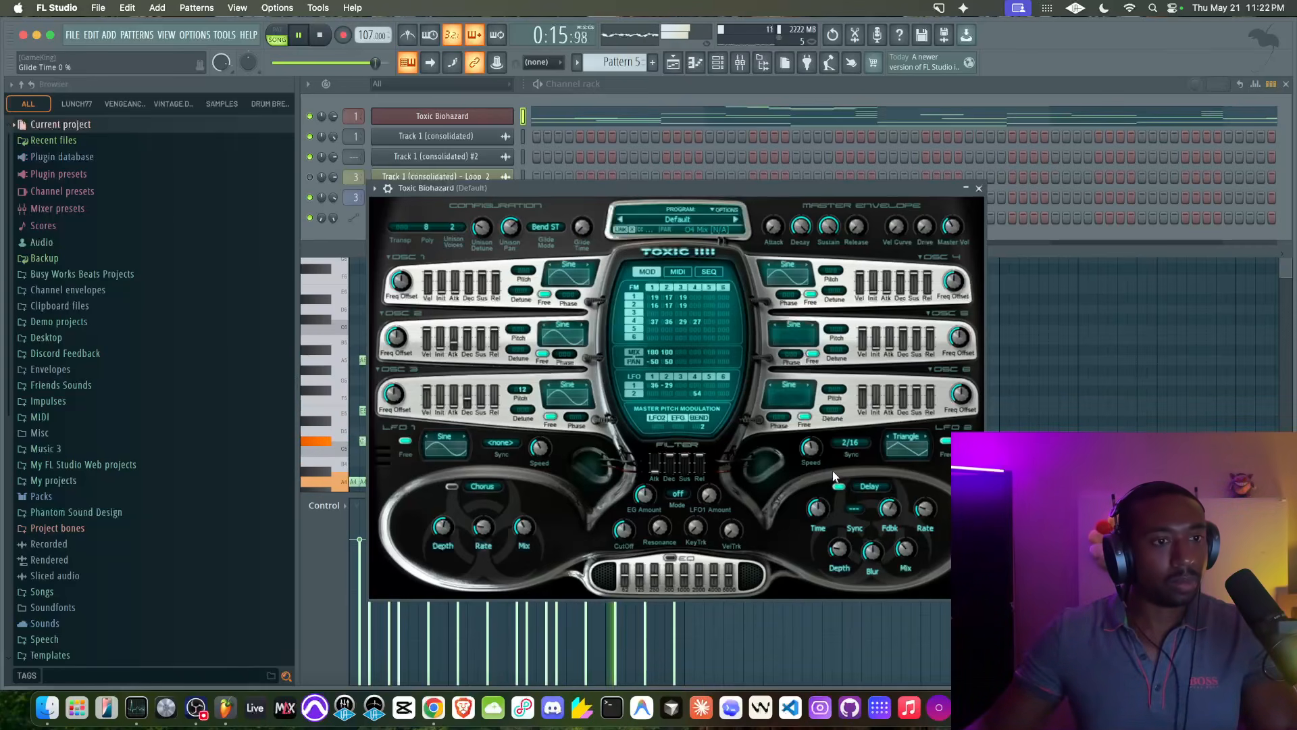
left_click(979, 188)
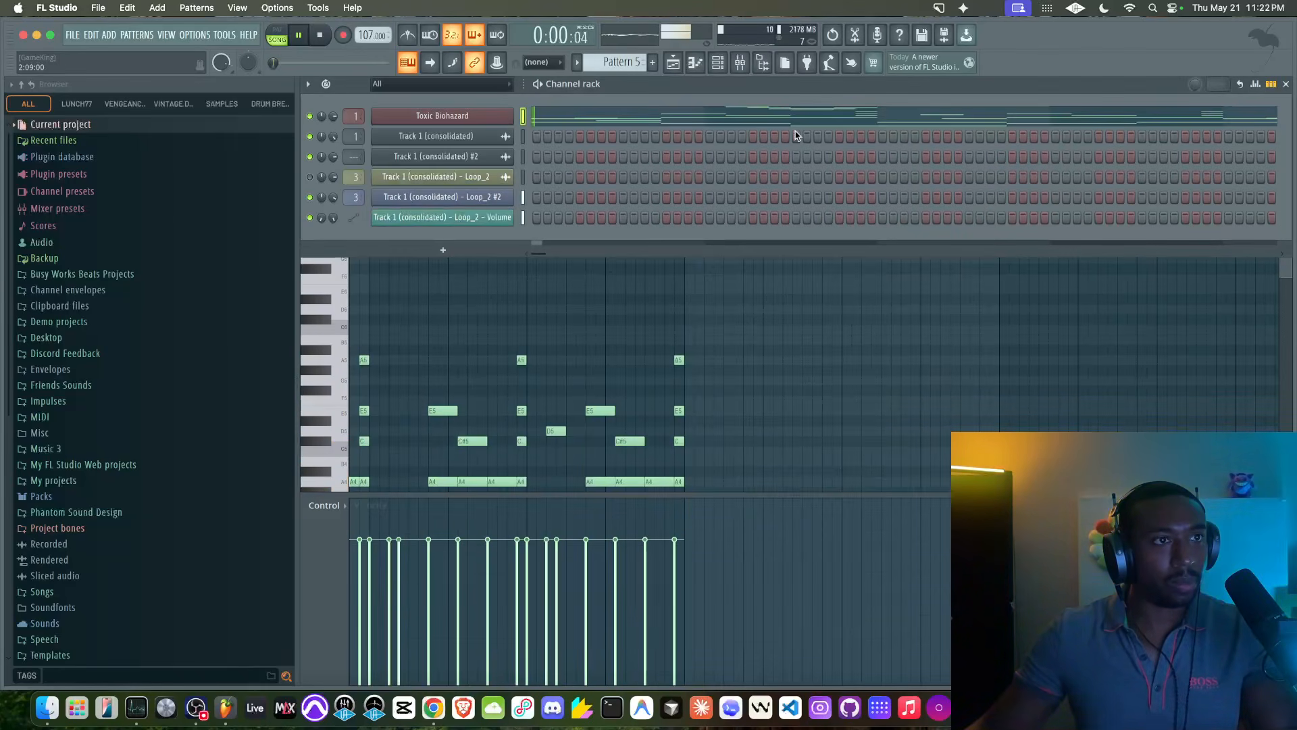
- Disable Fruity Limiter on the MELODY mixer track and move Looperator above it in the effects chain
left_click(740, 62)
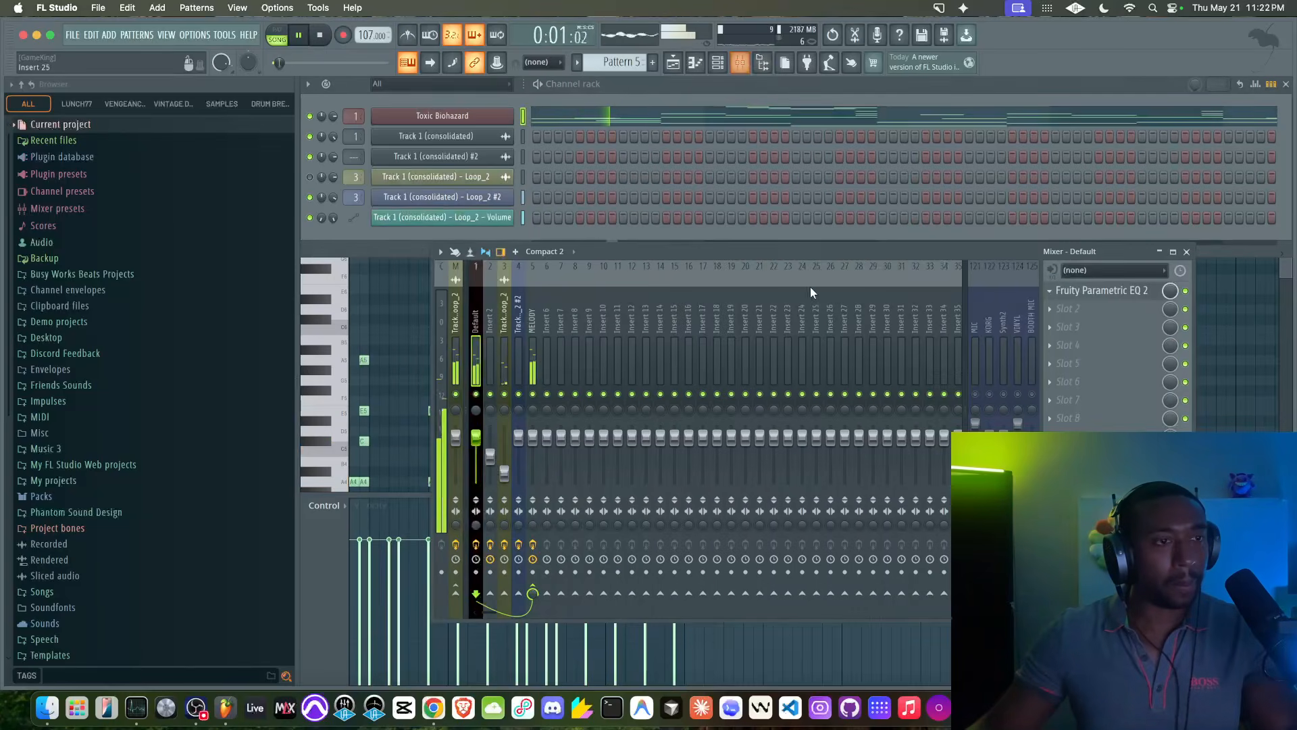
left_click(531, 335)
left_click(1089, 311)
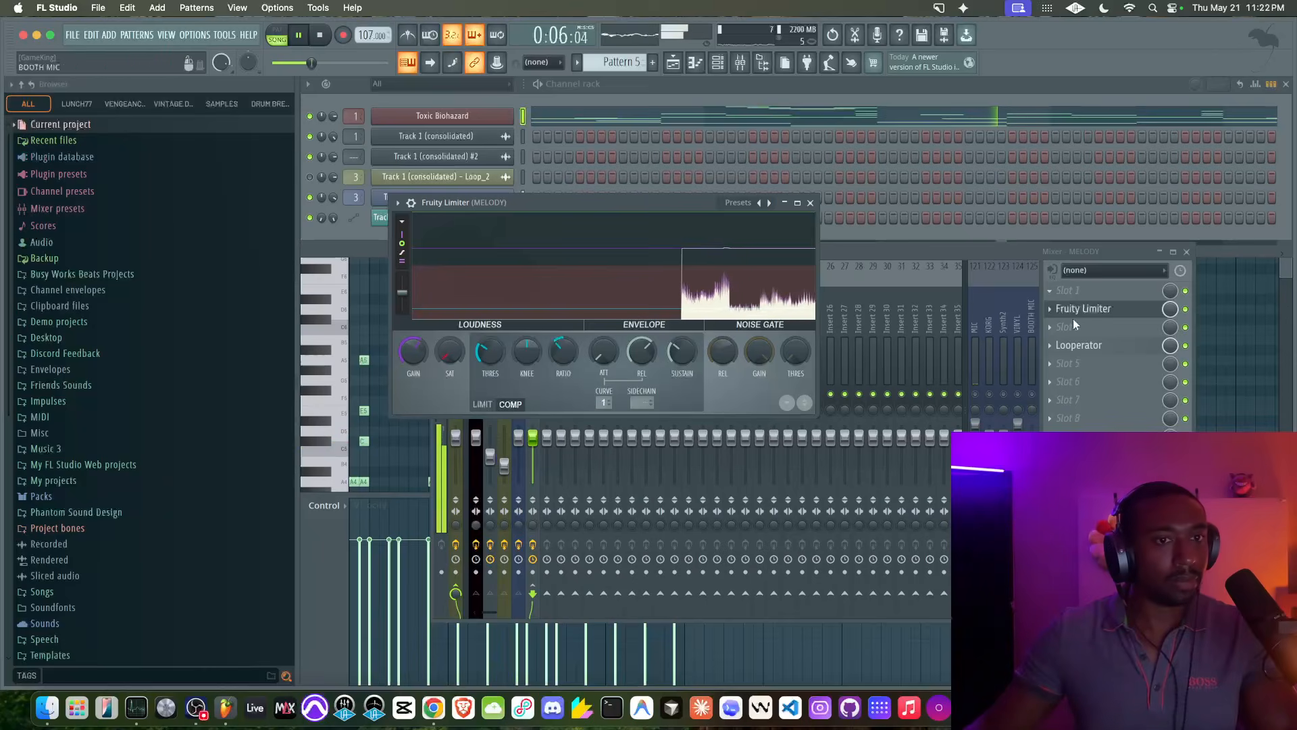
left_click(1186, 309)
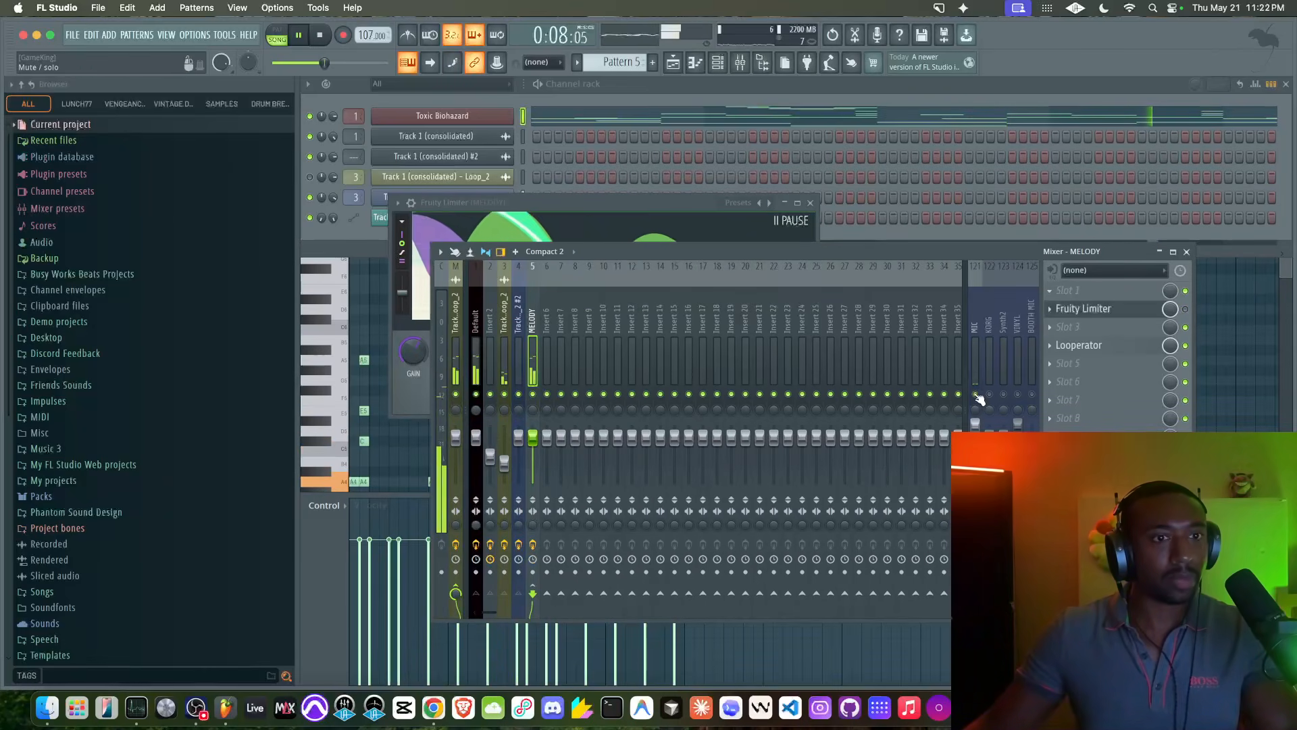
left_click_drag(1079, 345, 1088, 293)
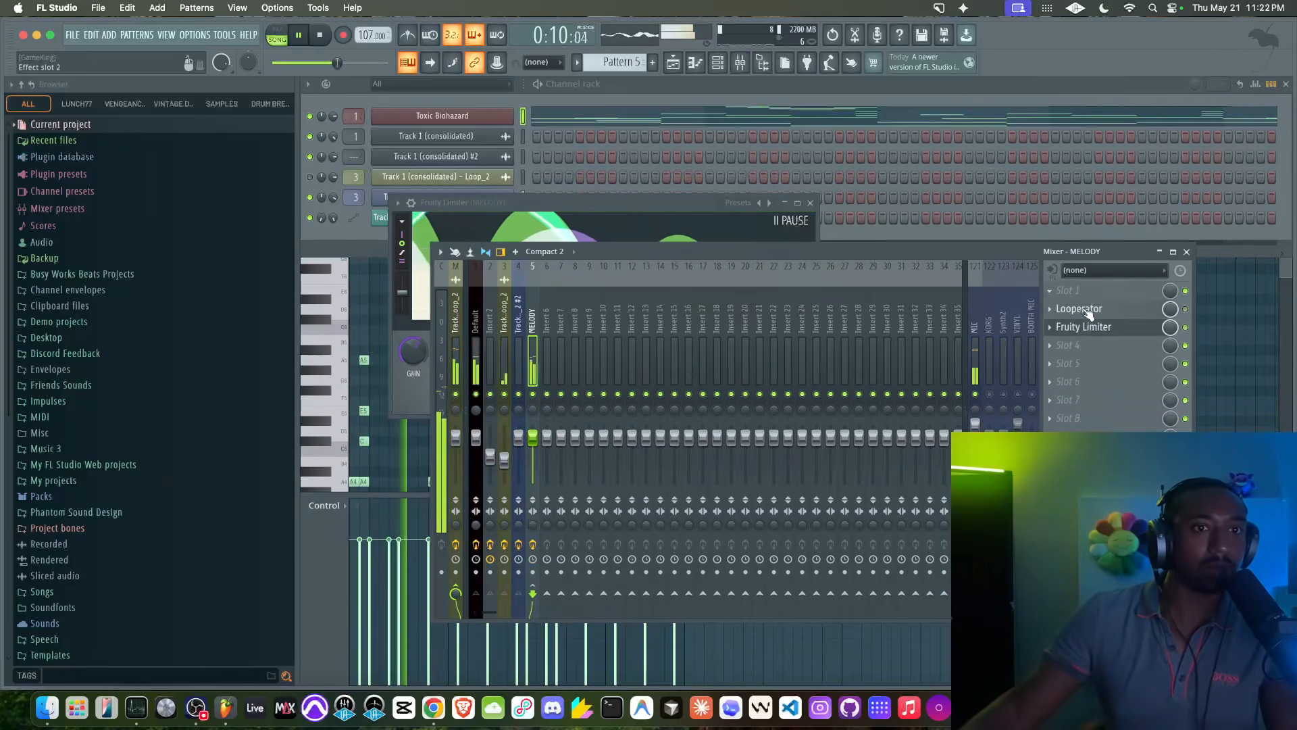
- Add Transporter to the MELODY track's effects chain between Looperator and Fruity Limiter
left_click(1072, 308)
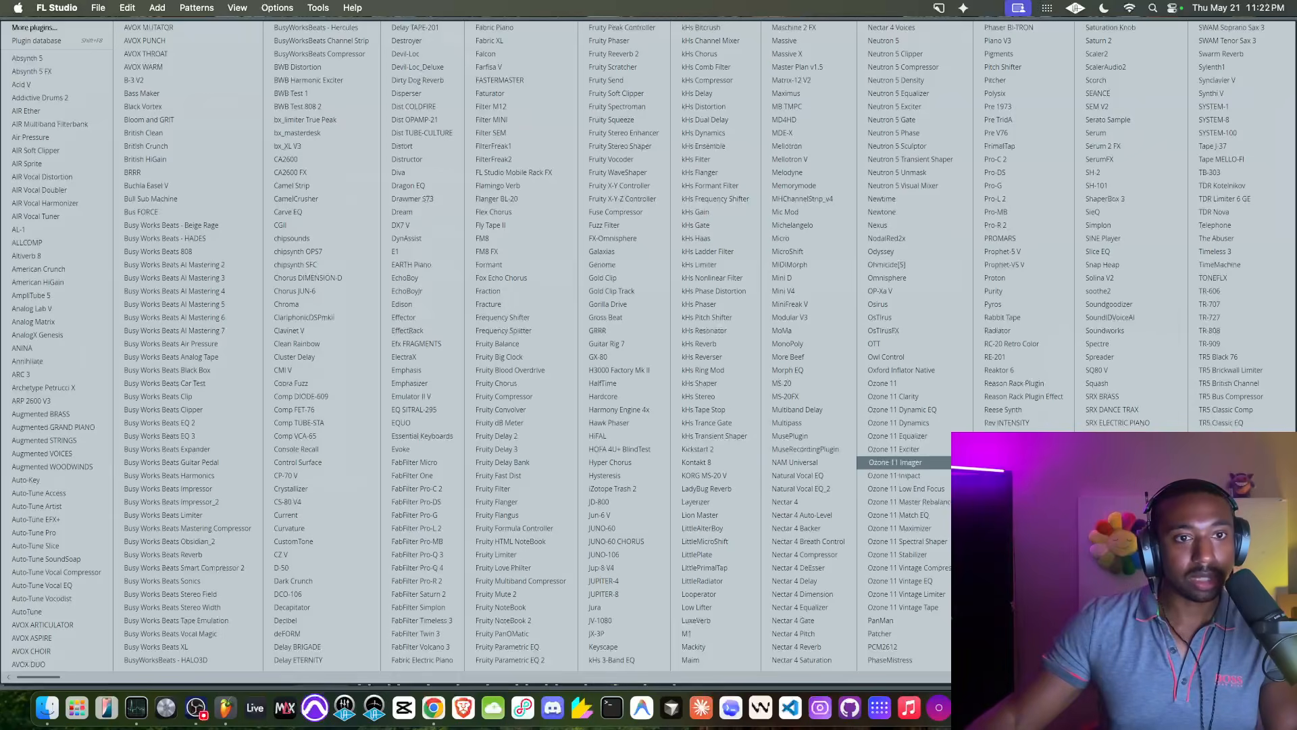
scroll(943, 453, "right", 3)
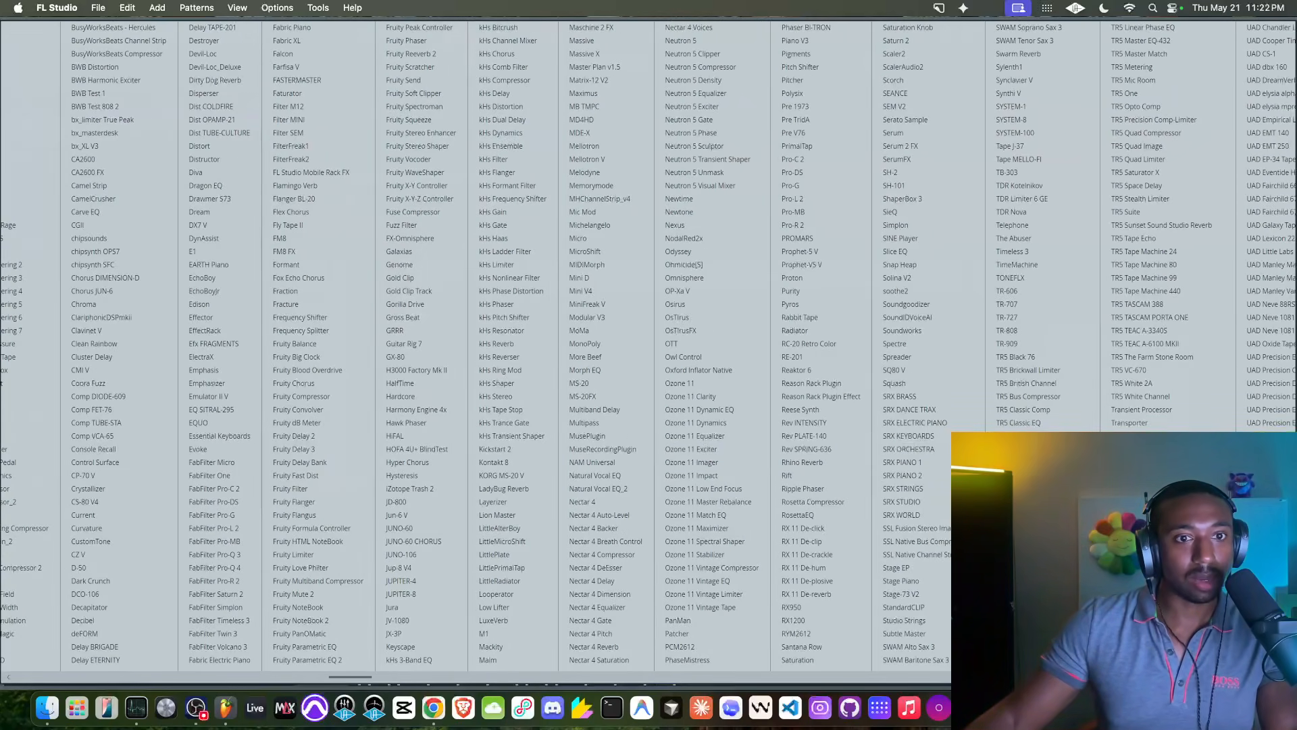
left_click(1130, 422)
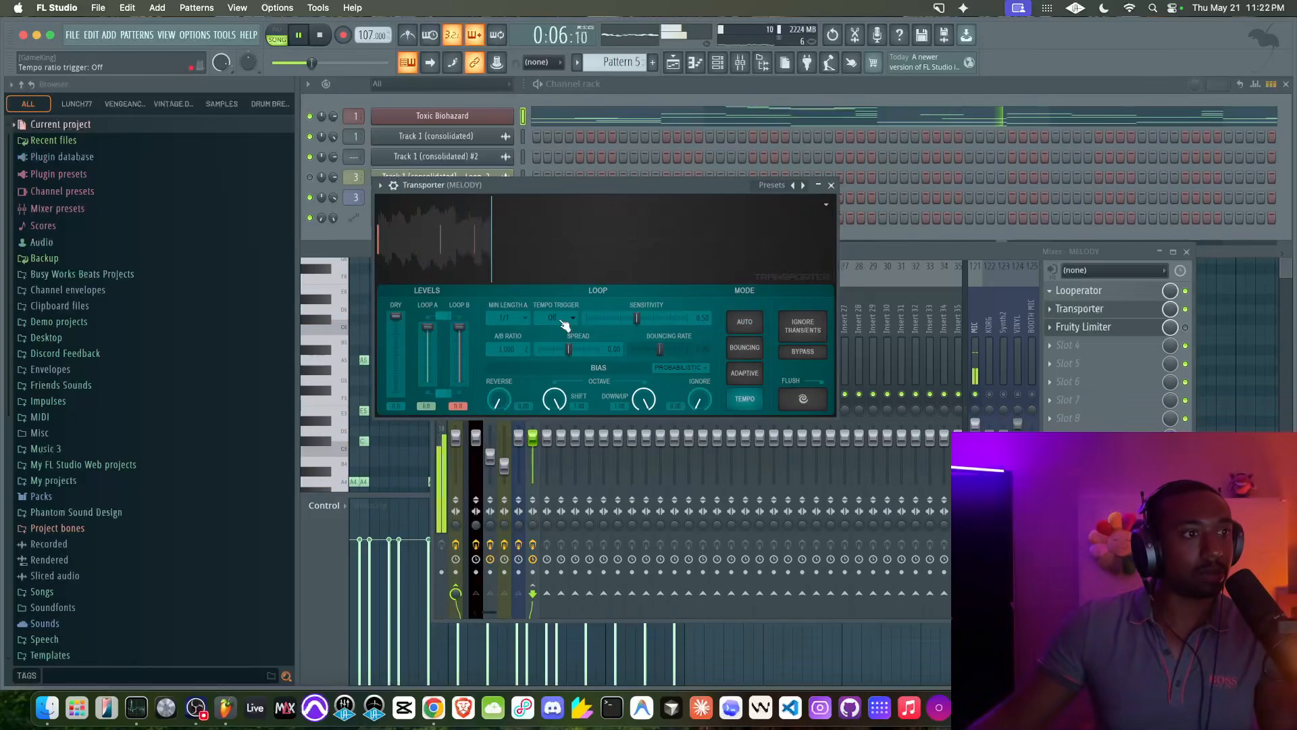
- Set Transporter's minimum loop A length to 1/1 dotted, the reverse bias to maximum and the transient sensitivity to 0.84
left_click(508, 318)
left_click(513, 561)
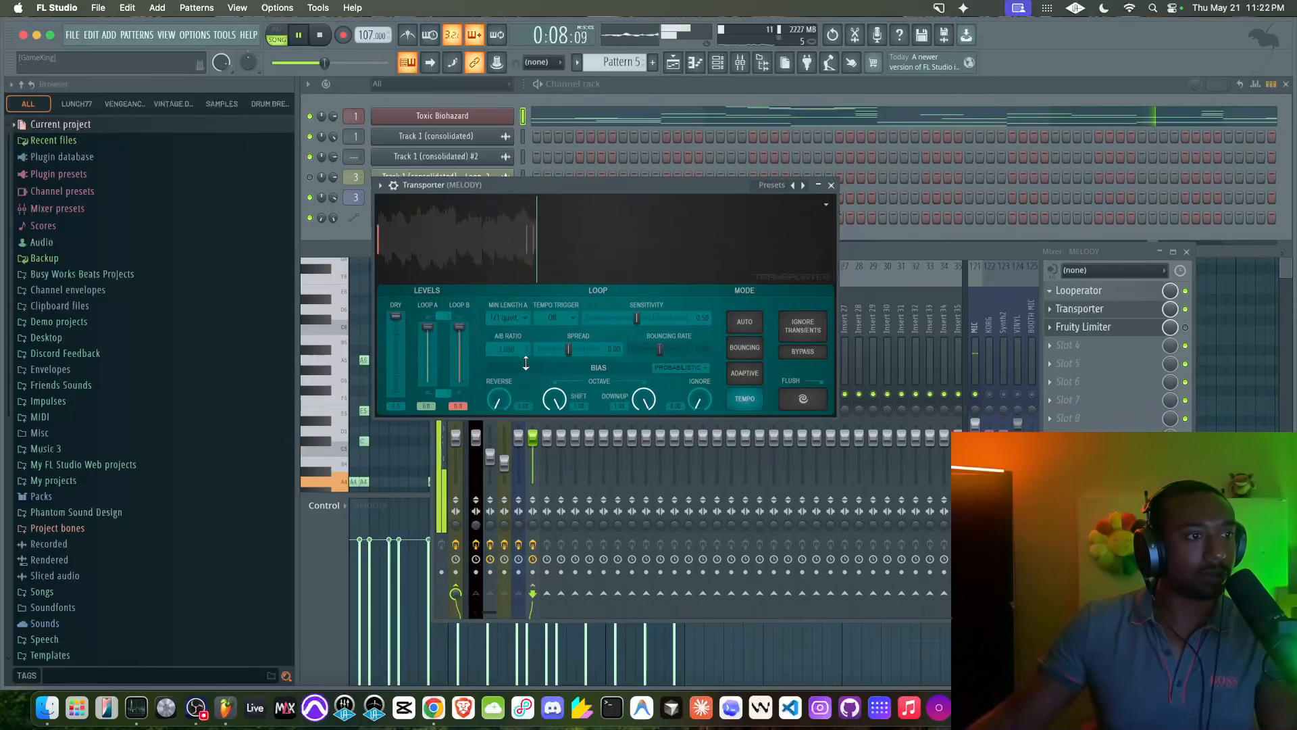
left_click_drag(498, 399, 499, 331)
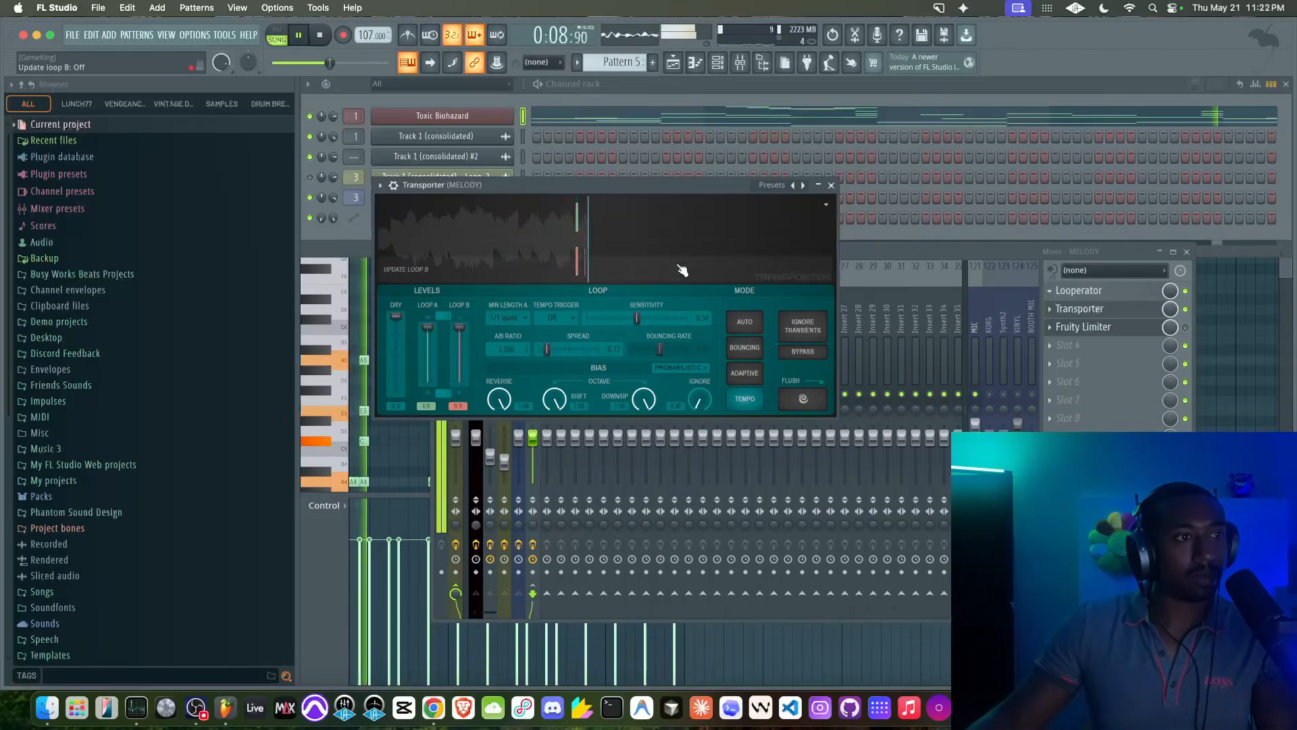
left_click(521, 318)
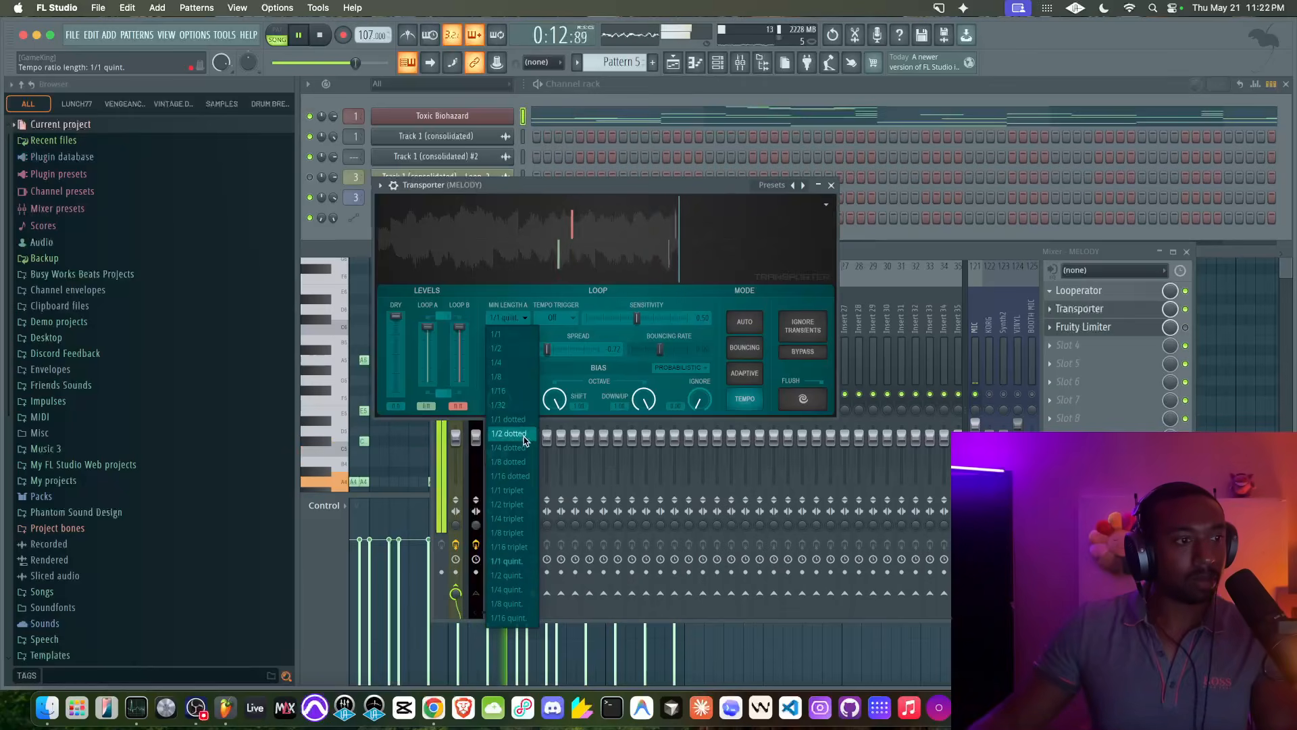
left_click(522, 420)
left_click_drag(637, 318, 666, 318)
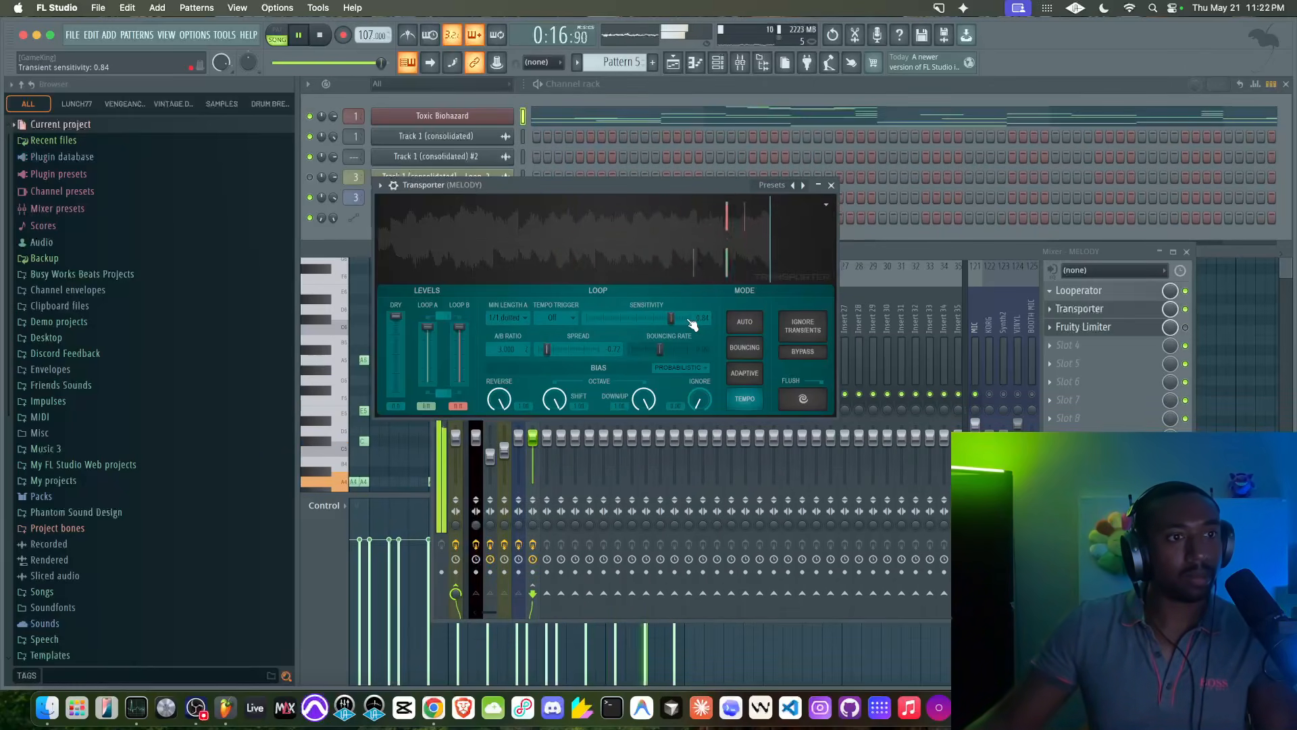
- Raise Transporter's spread to maximum and lower the levels of loops A and B, with loop B at -11.7 dB
left_click(975, 394)
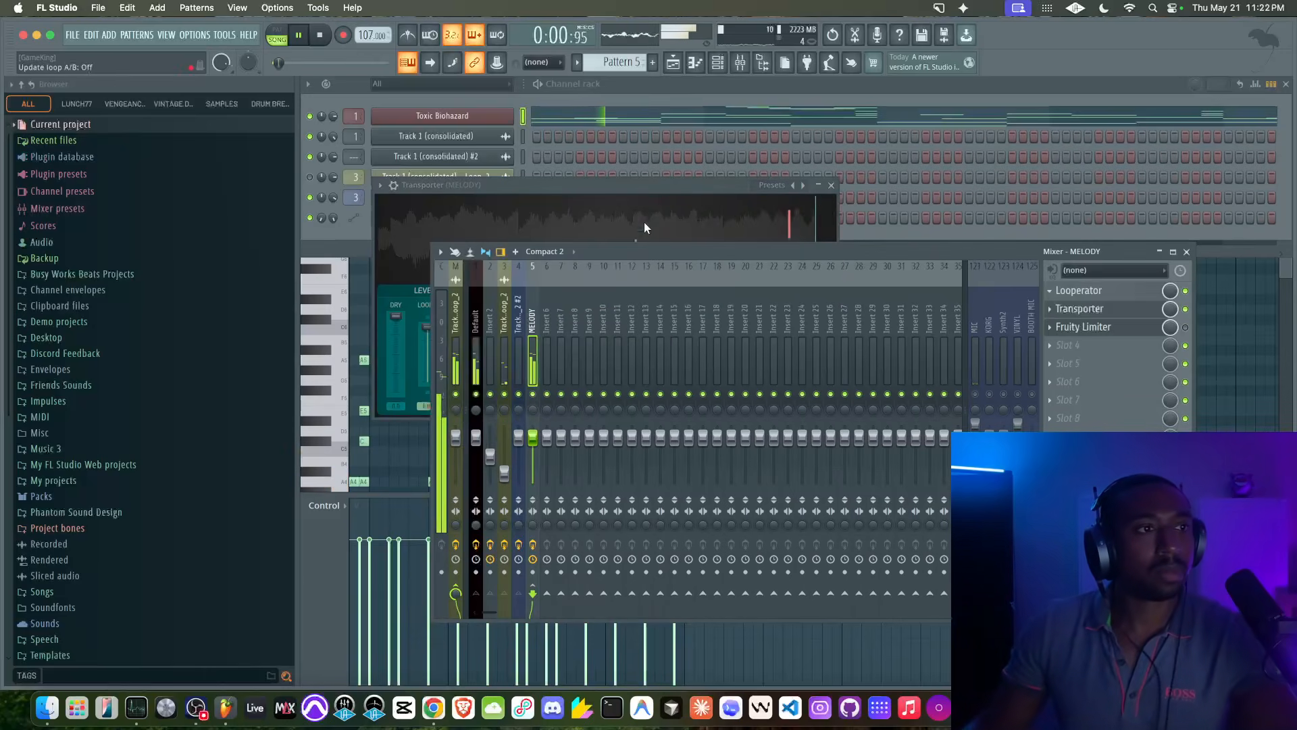
left_click(644, 184)
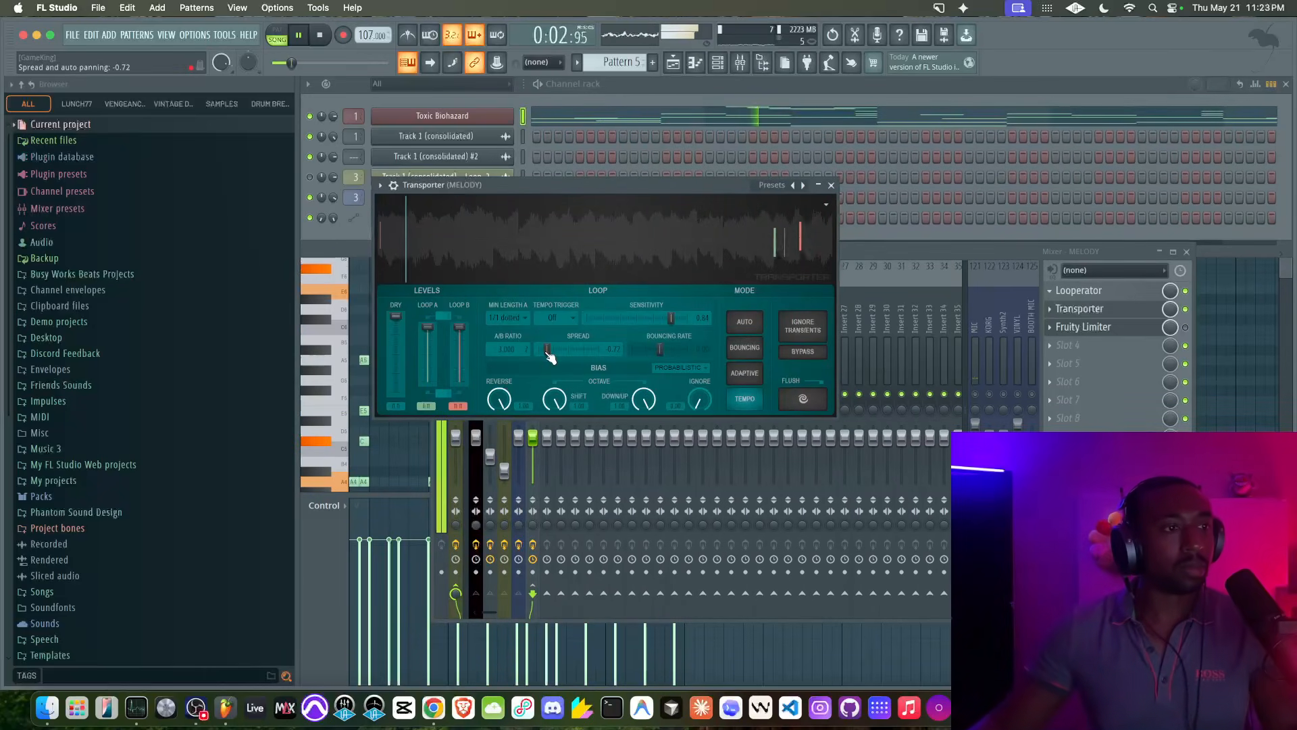
left_click_drag(548, 351, 586, 350)
left_click_drag(427, 327, 427, 348)
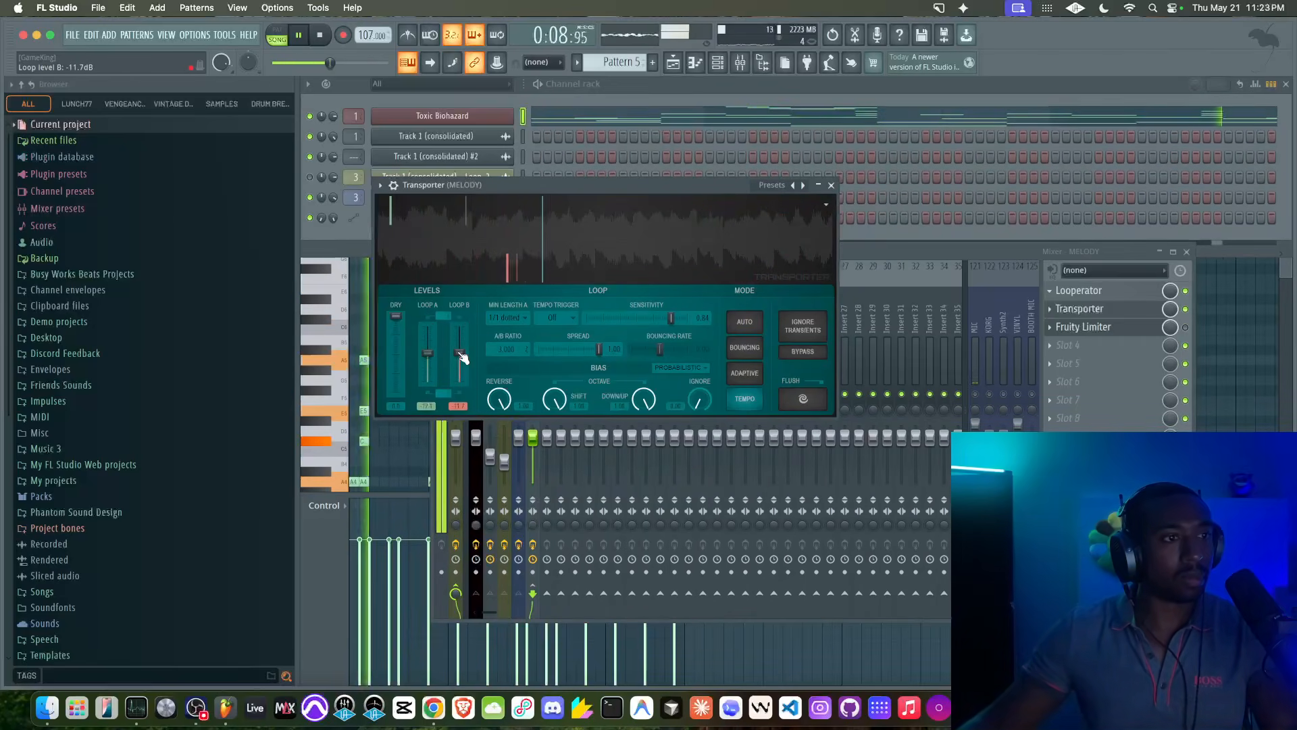
left_click(984, 396)
left_click(977, 394)
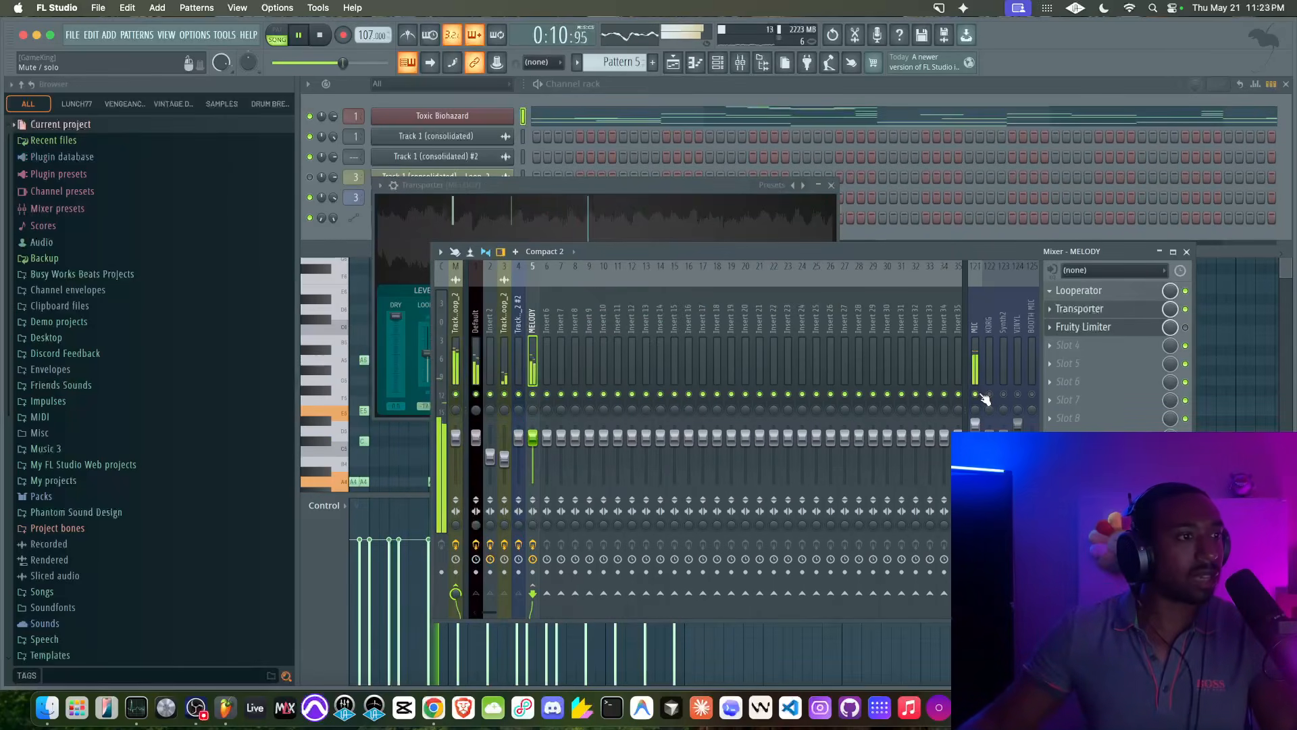
left_click(729, 182)
- Add Fruity Reeverb 2 to slot 4 of the MELODY track's effects chain
left_click(1071, 346)
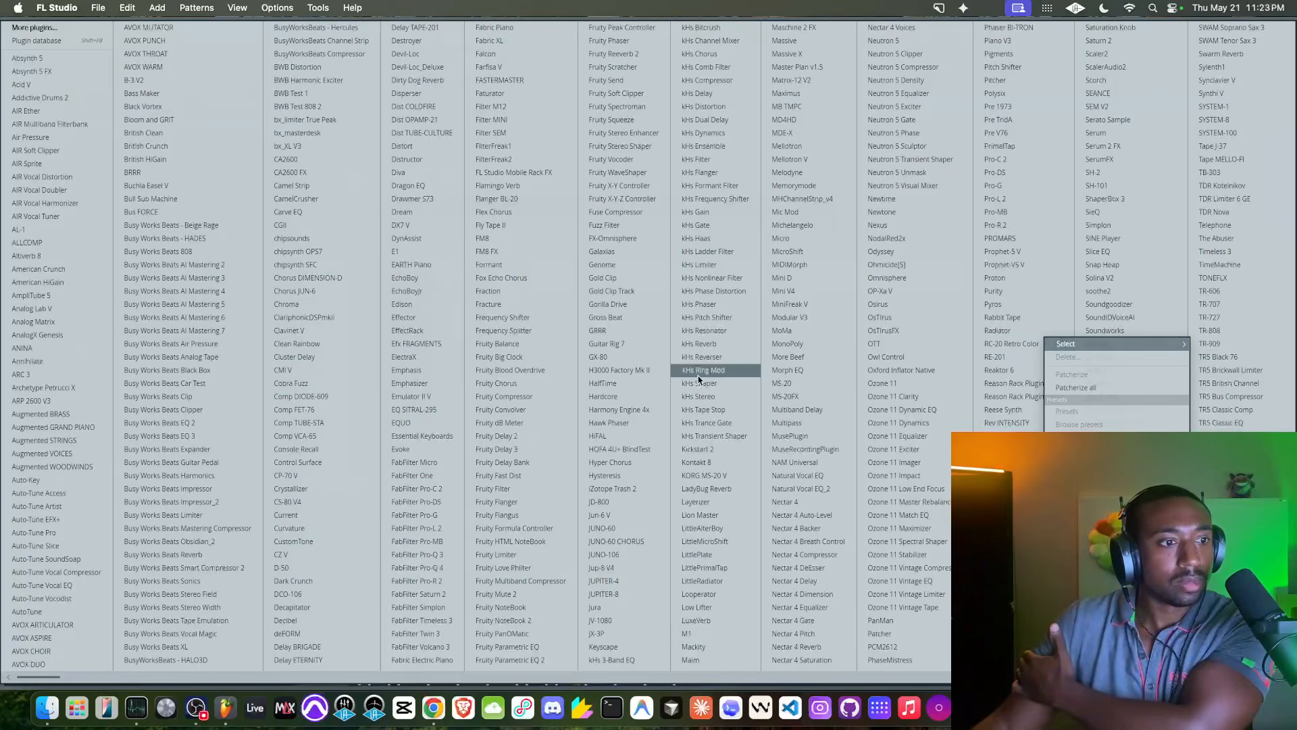
left_click(604, 53)
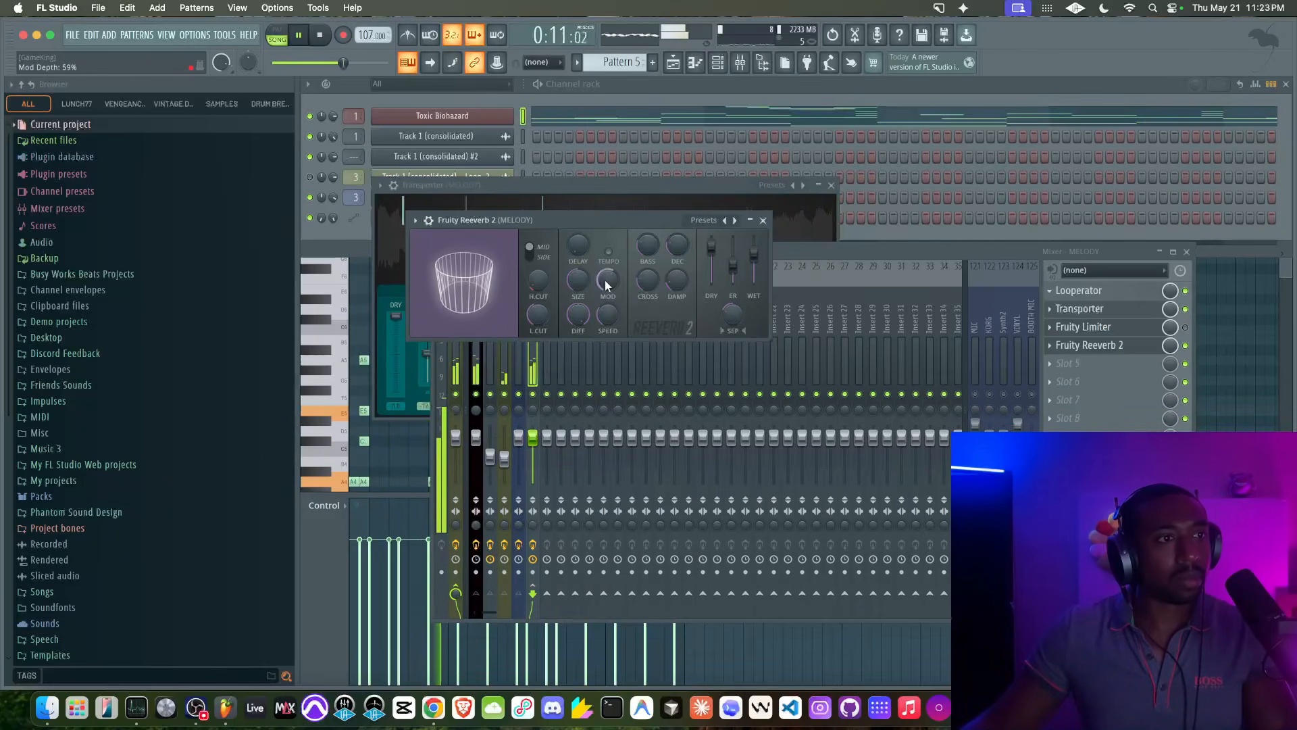
left_click(764, 221)
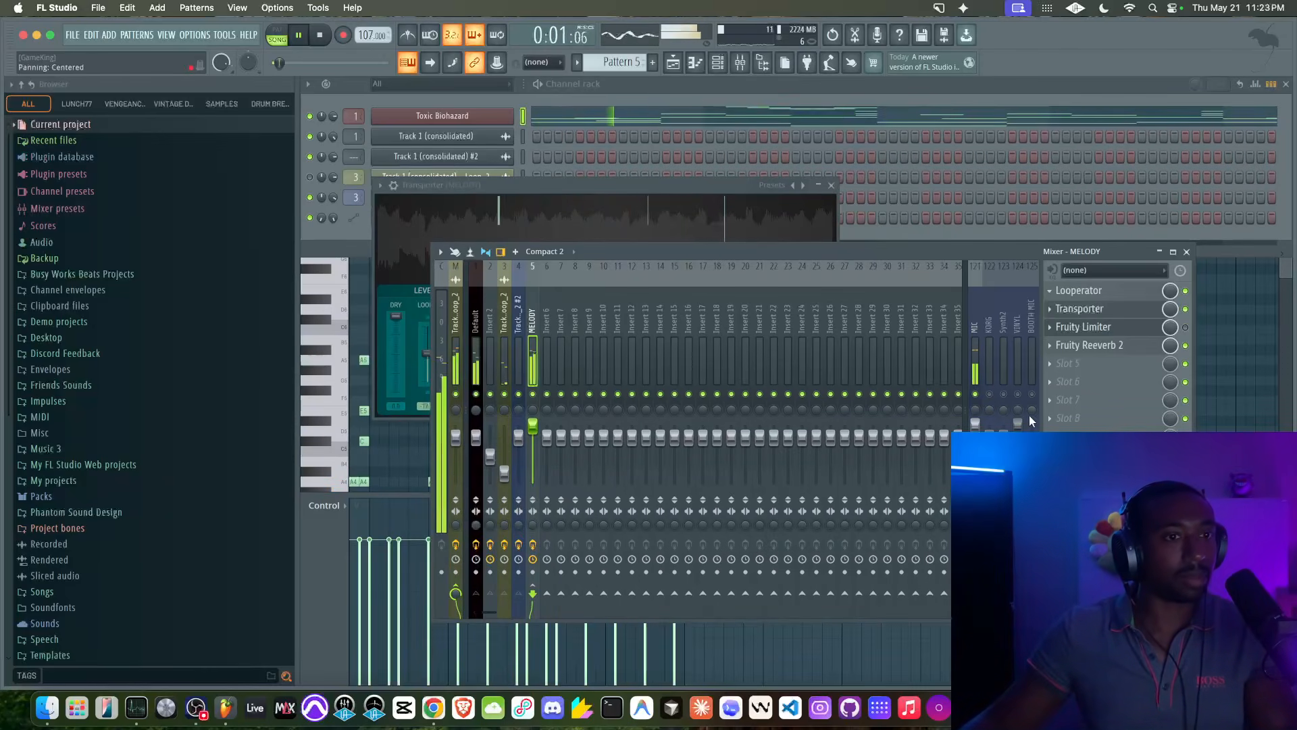
- Add a Fruity Limiter to slot 5 of the MELODY track's effects chain and switch it to compressor mode
left_click(1078, 368)
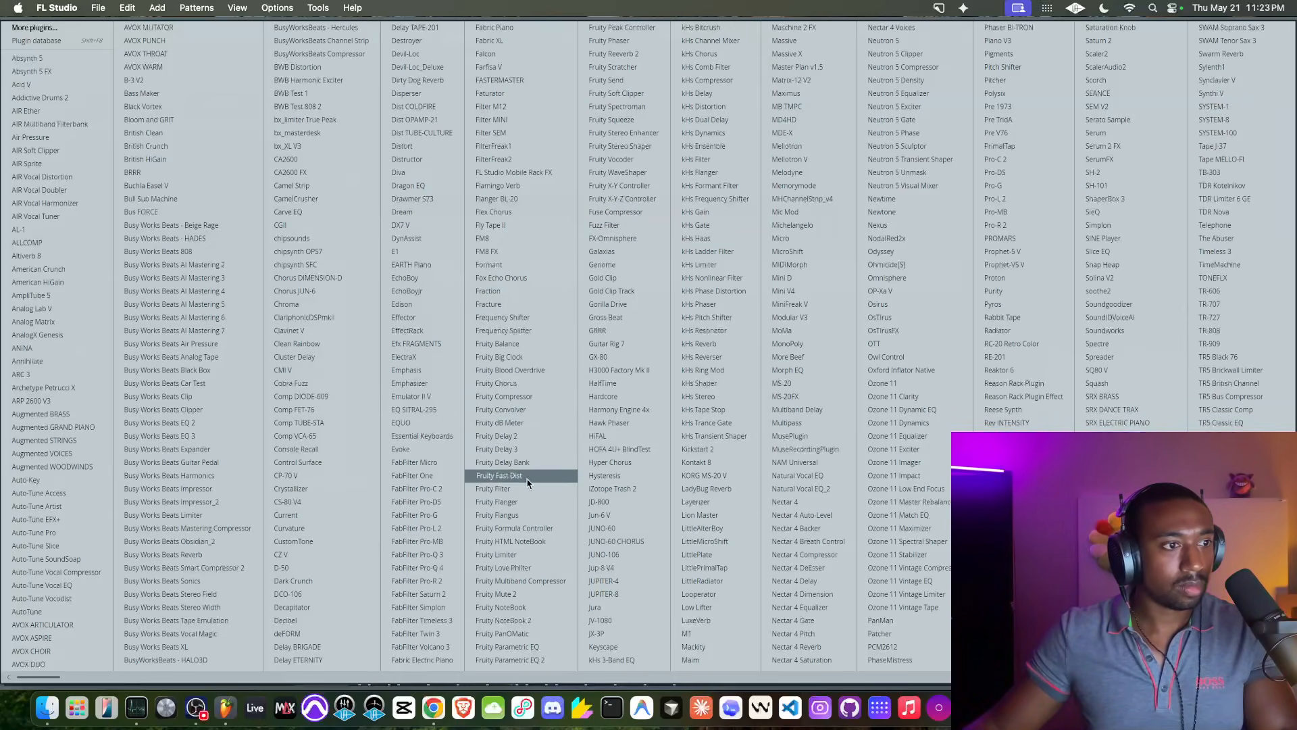
left_click(518, 554)
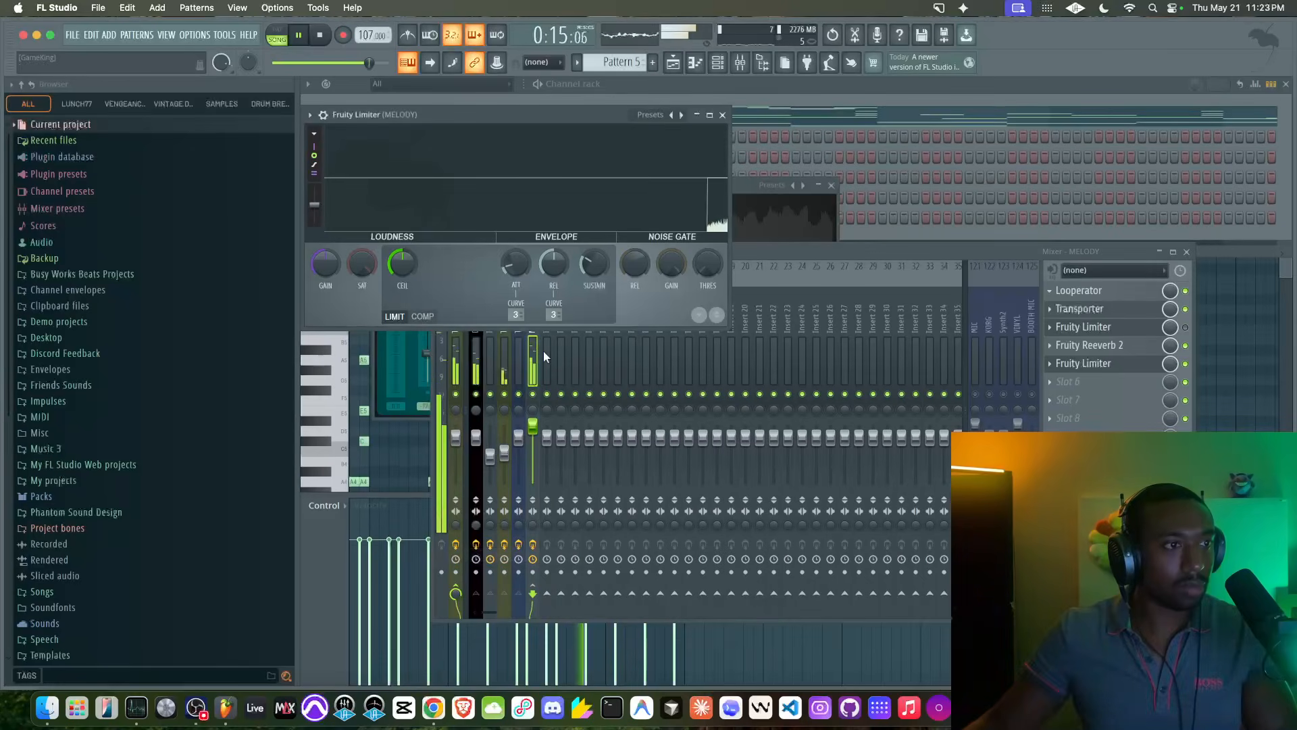
left_click(423, 316)
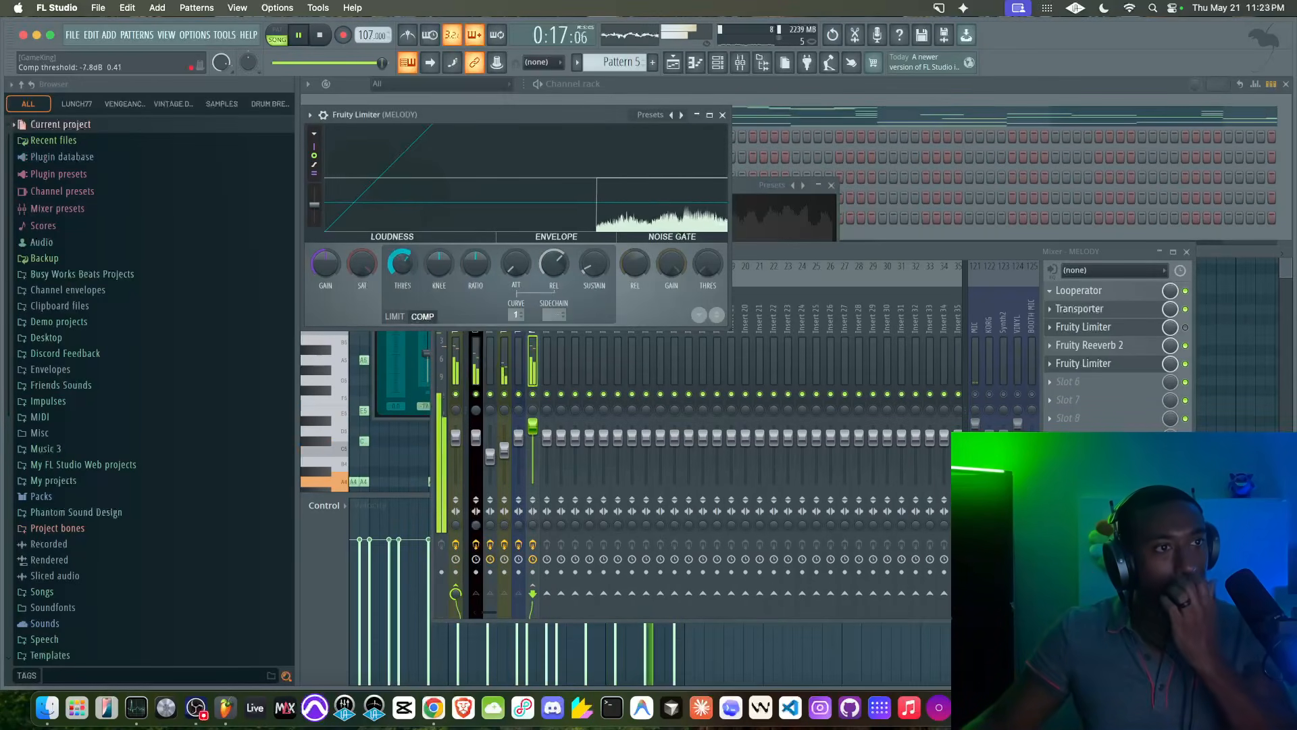
- In the slot 5 Fruity Limiter, raise the compression ratio and knee, lower the threshold, and set the sustain to about 73.93 ms
left_click_drag(474, 255, 474, 240)
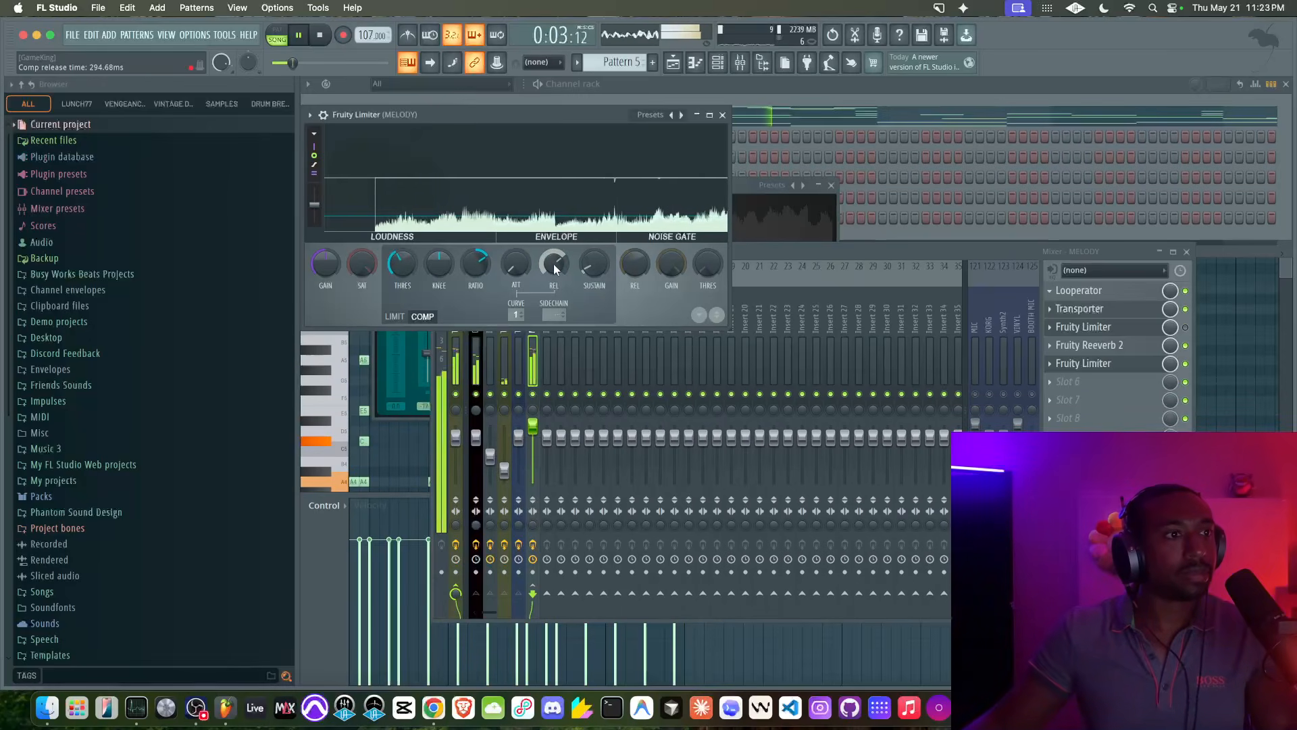
left_click_drag(596, 273, 597, 265)
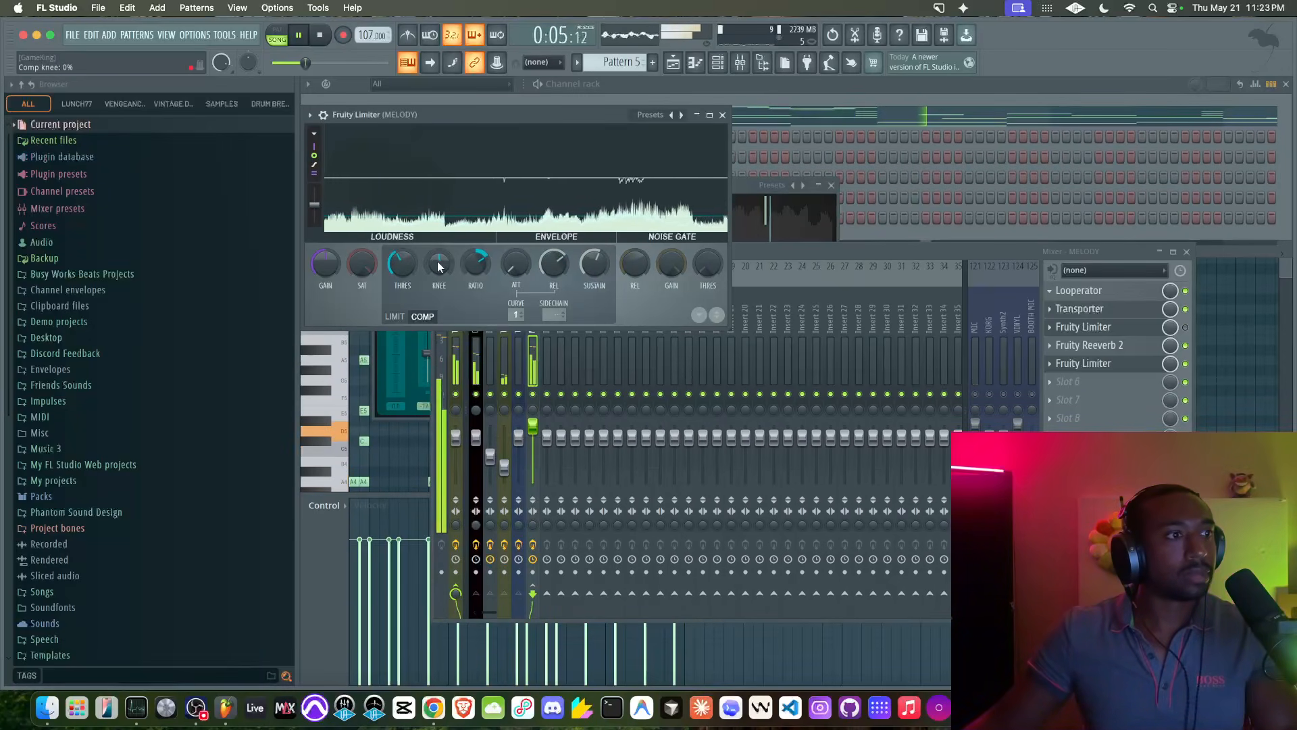
left_click_drag(438, 267, 402, 285)
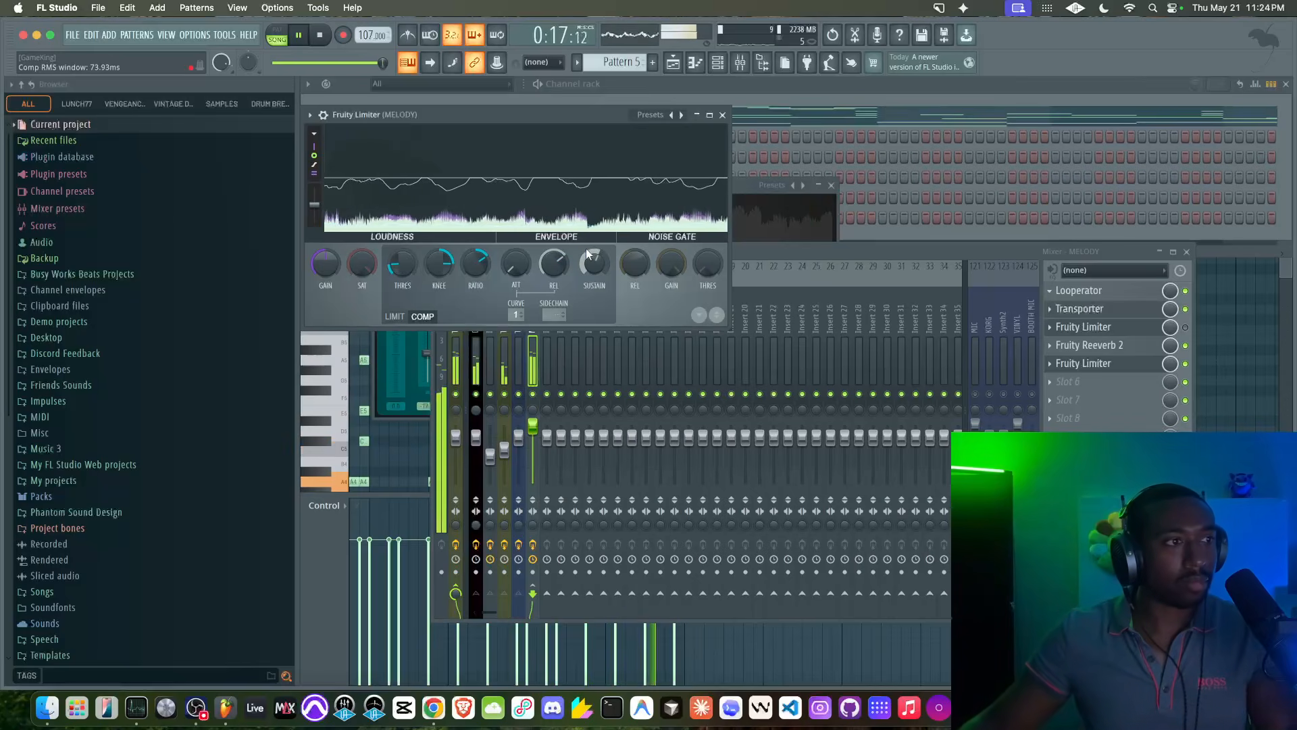
left_click(723, 115)
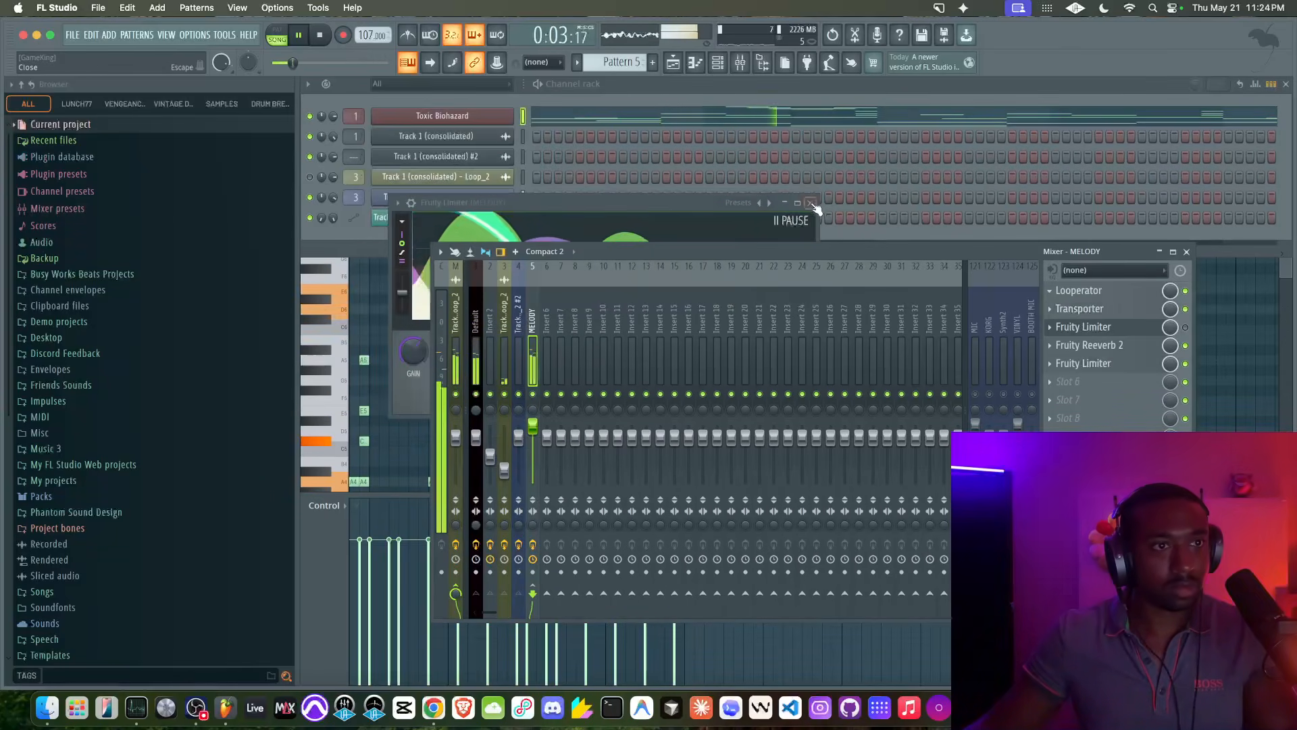
- Try raising the gain of the slot 5 Fruity Limiter to 2.8 dB and reset it to default
left_click(1095, 365)
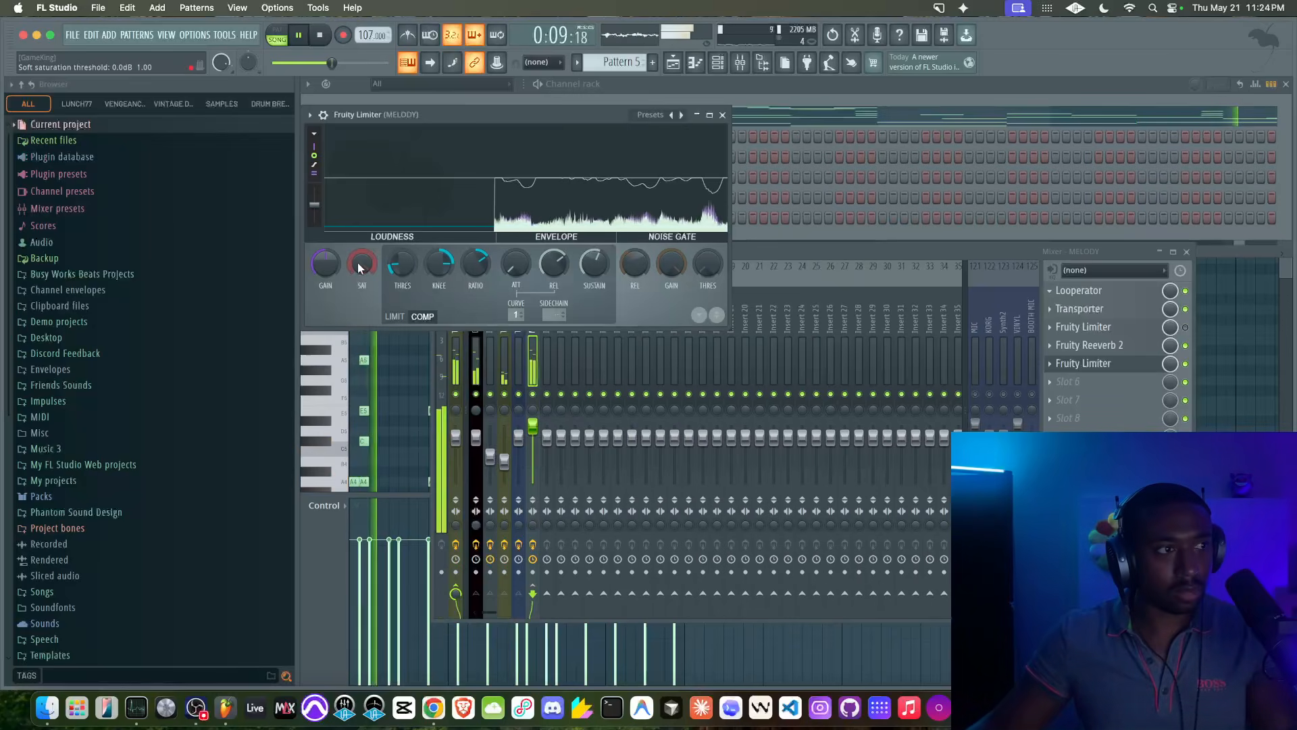
scroll(327, 267, "up", 4)
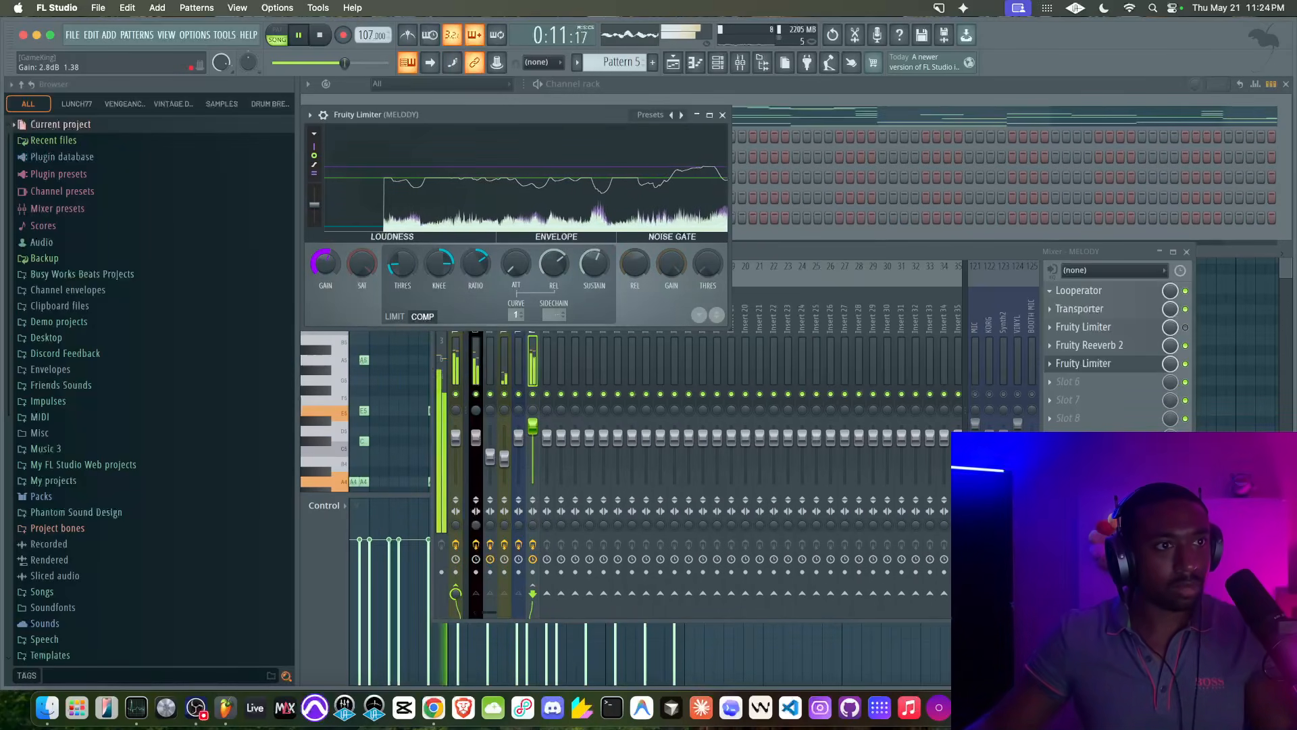
right_click(328, 270)
left_click(343, 281)
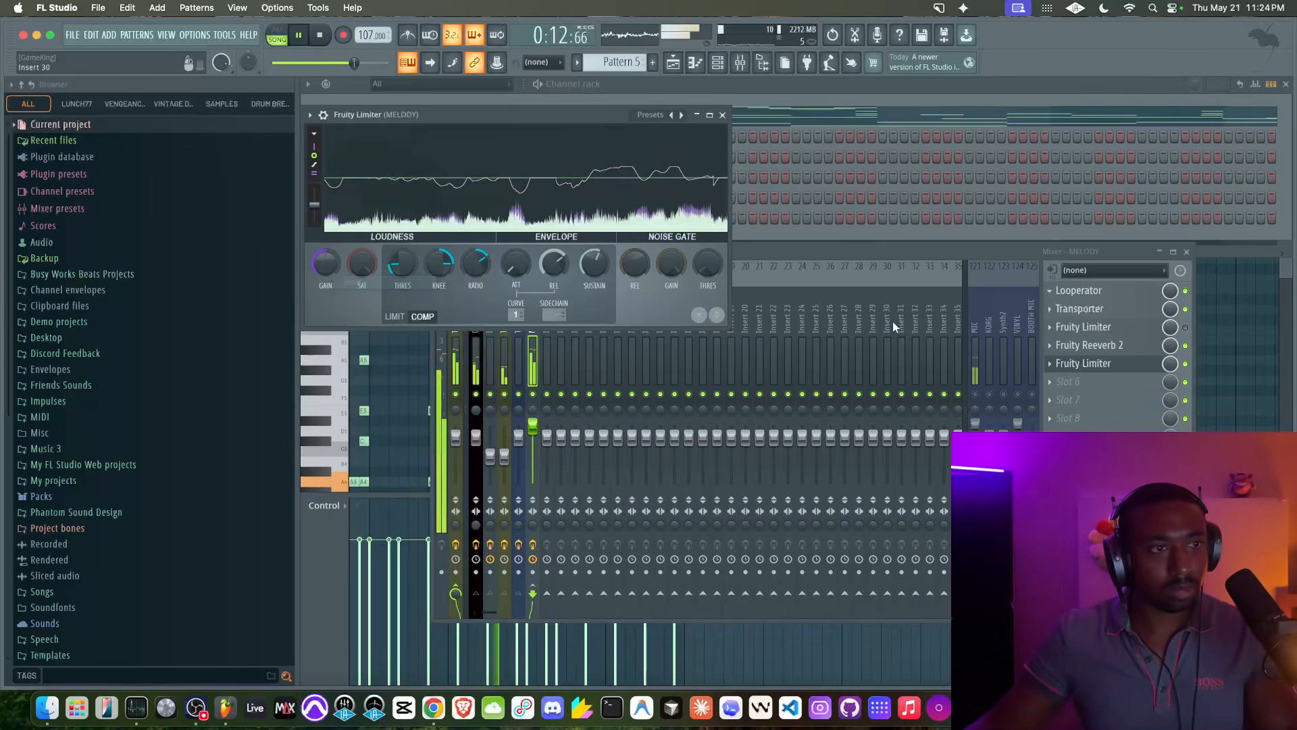
- Add Fruity Parametric EQ 2 to slot 6 of the MELODY track, cut band 1 and shift its frequency higher
left_click(1120, 384)
left_click(508, 659)
left_click_drag(681, 248, 699, 279)
left_click_drag(696, 358, 696, 338)
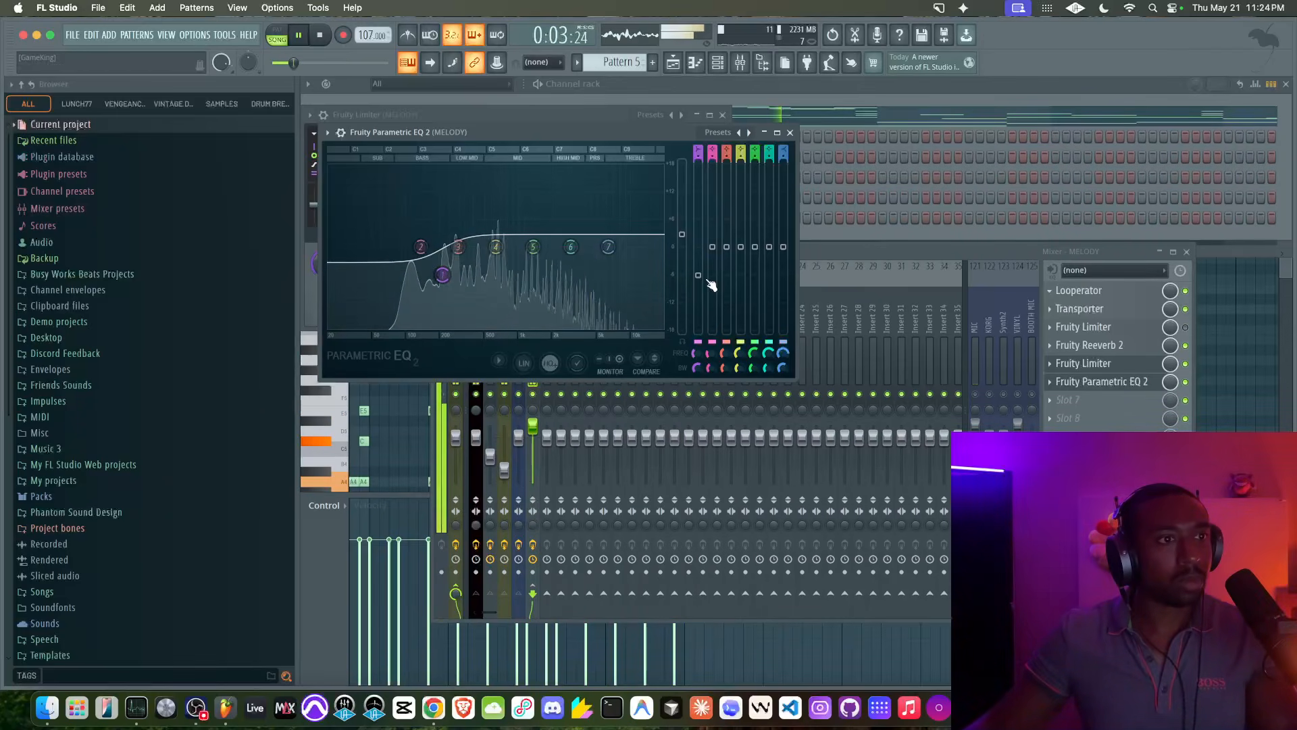
- Move band 5 of the MELODY track's EQ to a lower frequency, cut it, and set the EQ's main level to 6.1 dB
left_click_drag(534, 209, 501, 210)
left_click(980, 390)
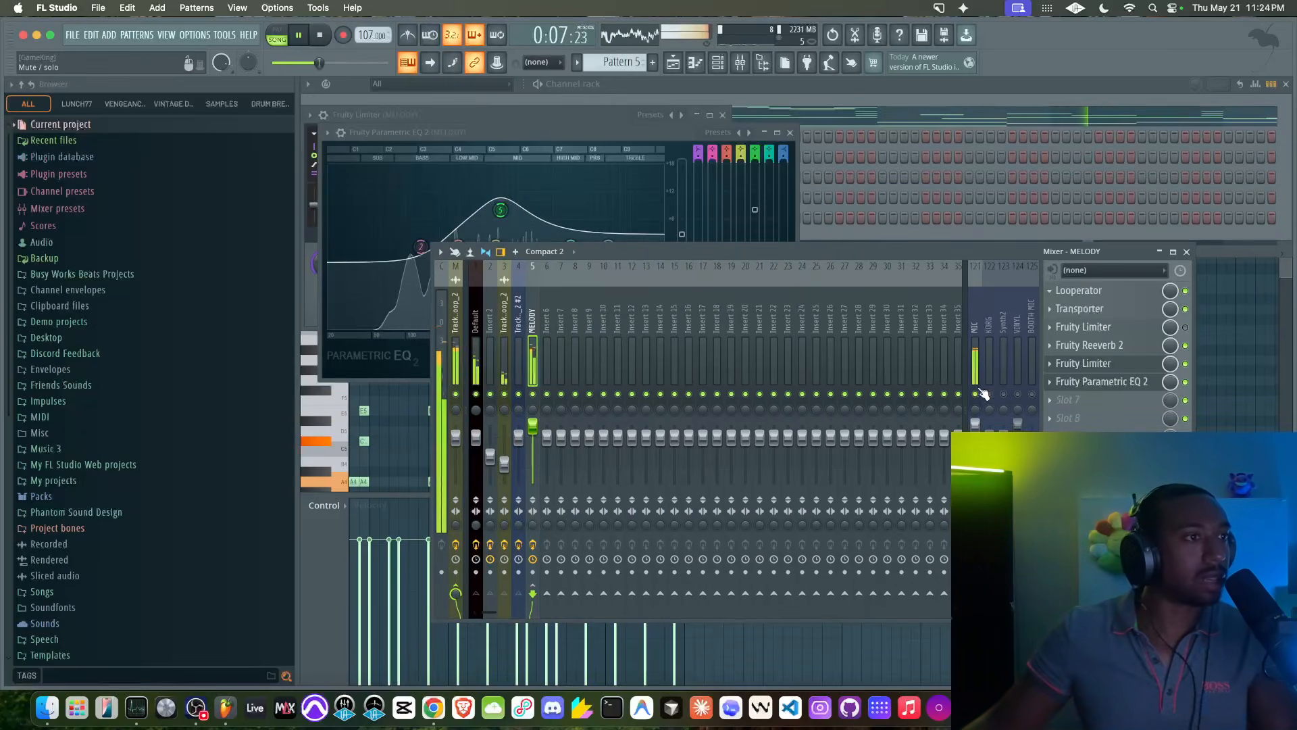
left_click(594, 134)
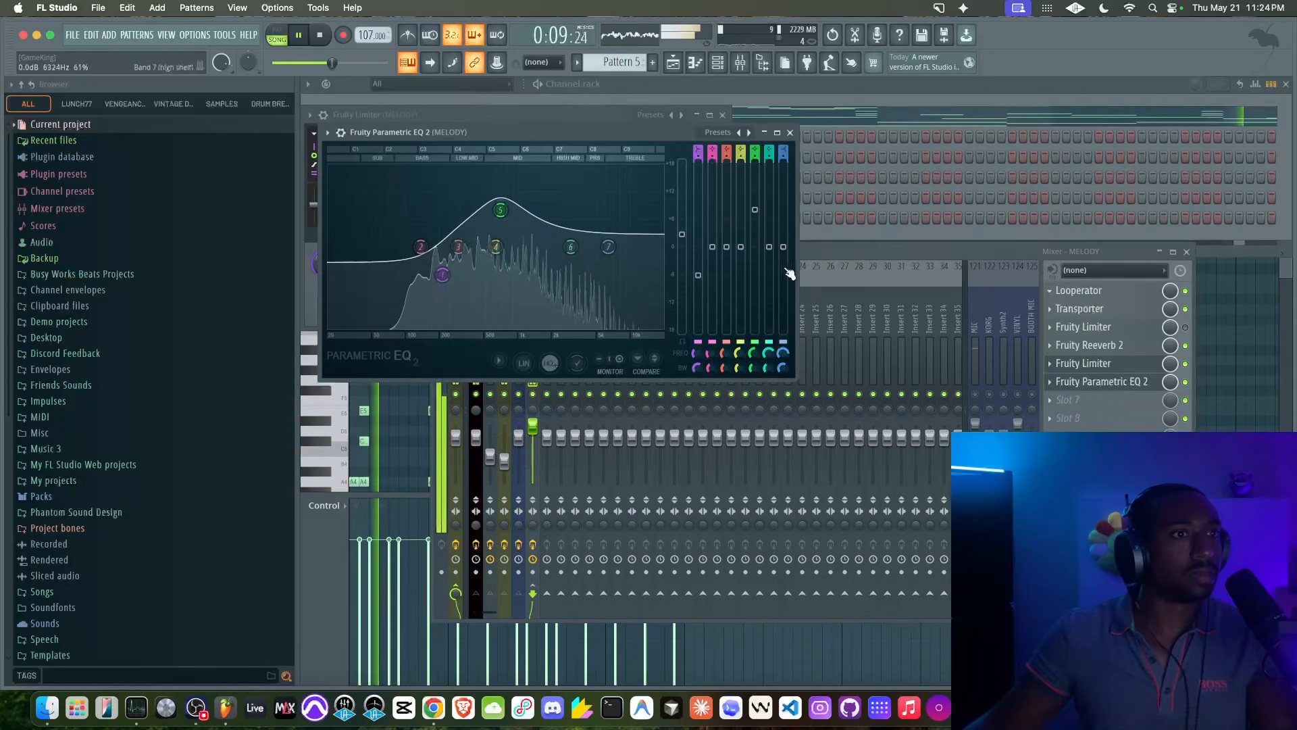
left_click_drag(757, 215, 756, 277)
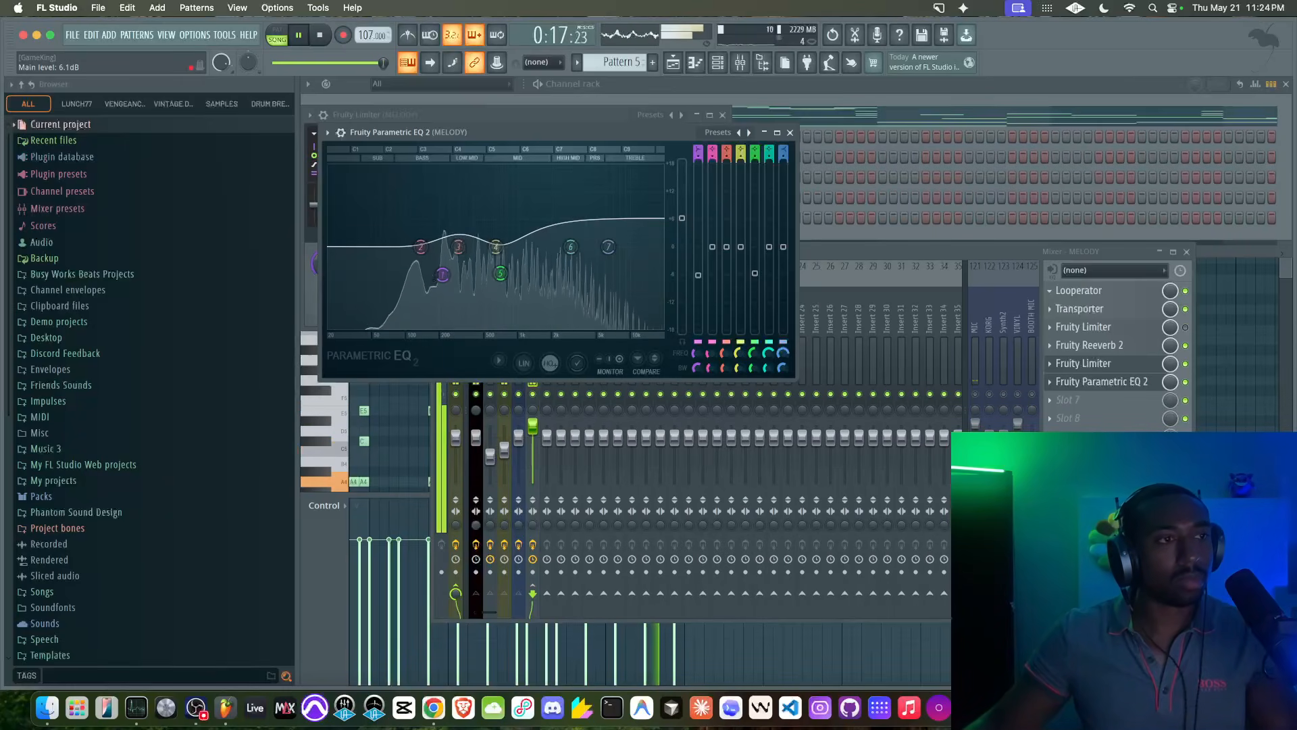
left_click(789, 133)
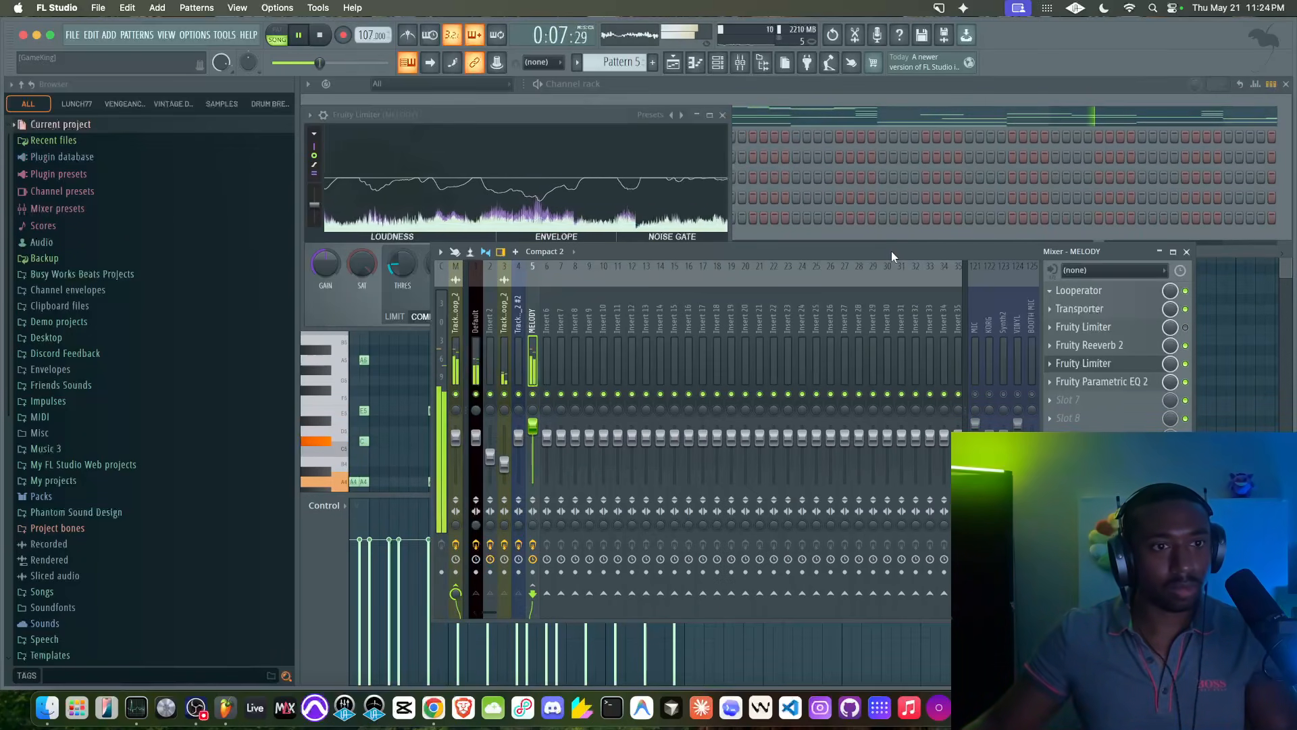
- Start saving the project under the name "melody layer method"
key("super+s")
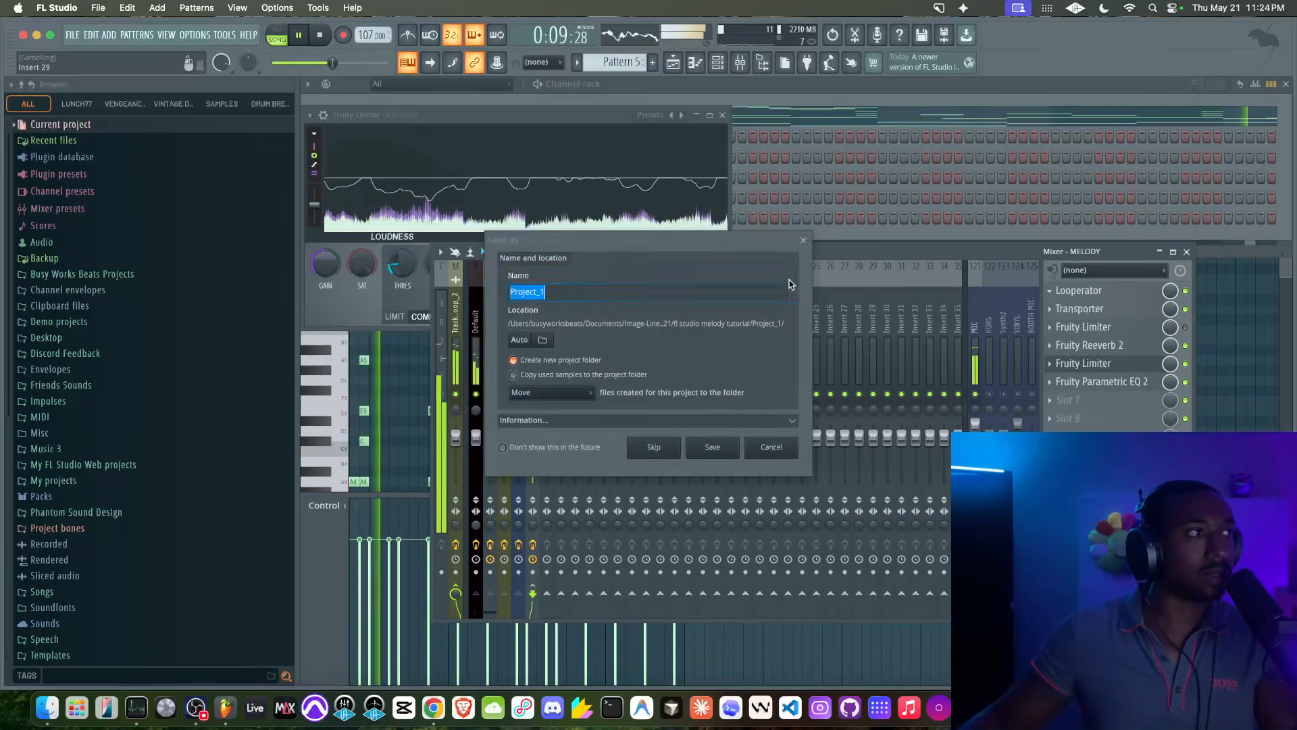
type("melody")
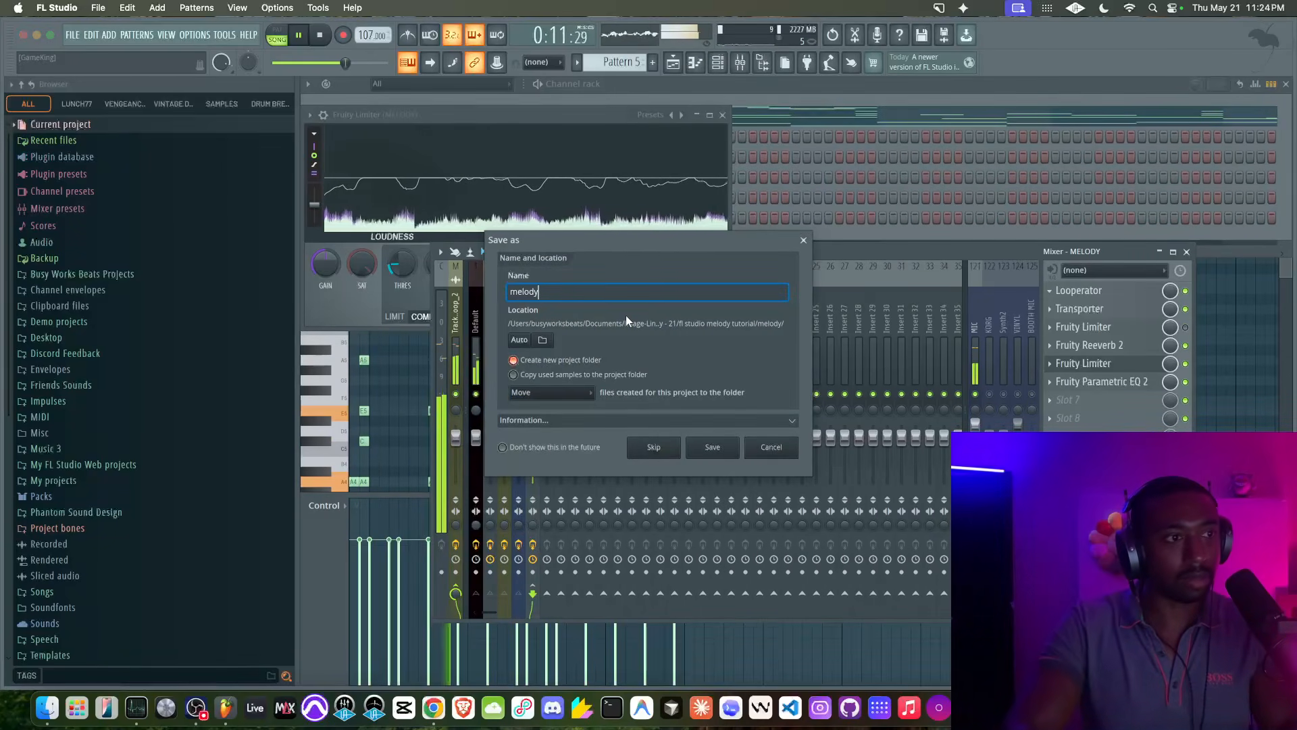
type(" layer method")
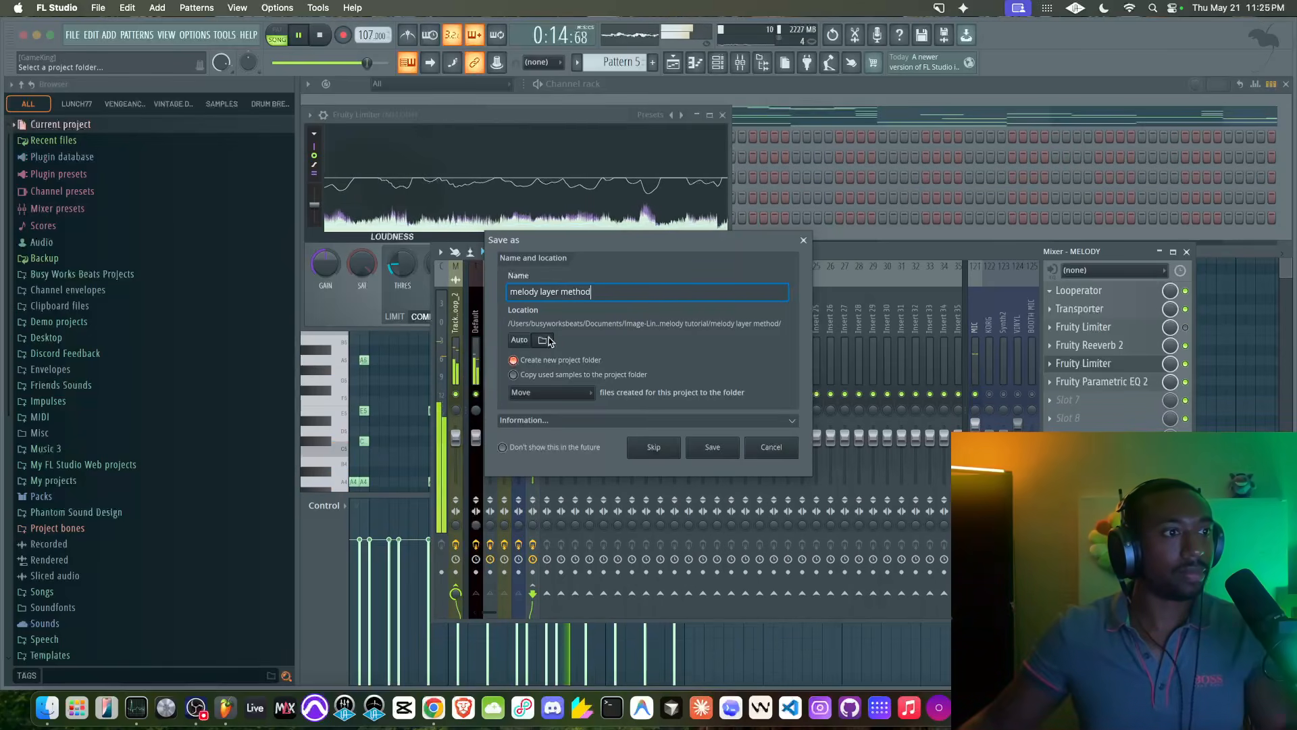
- Create a "melody layer method" folder inside "2026 - May - 21" and save the project there
left_click(543, 339)
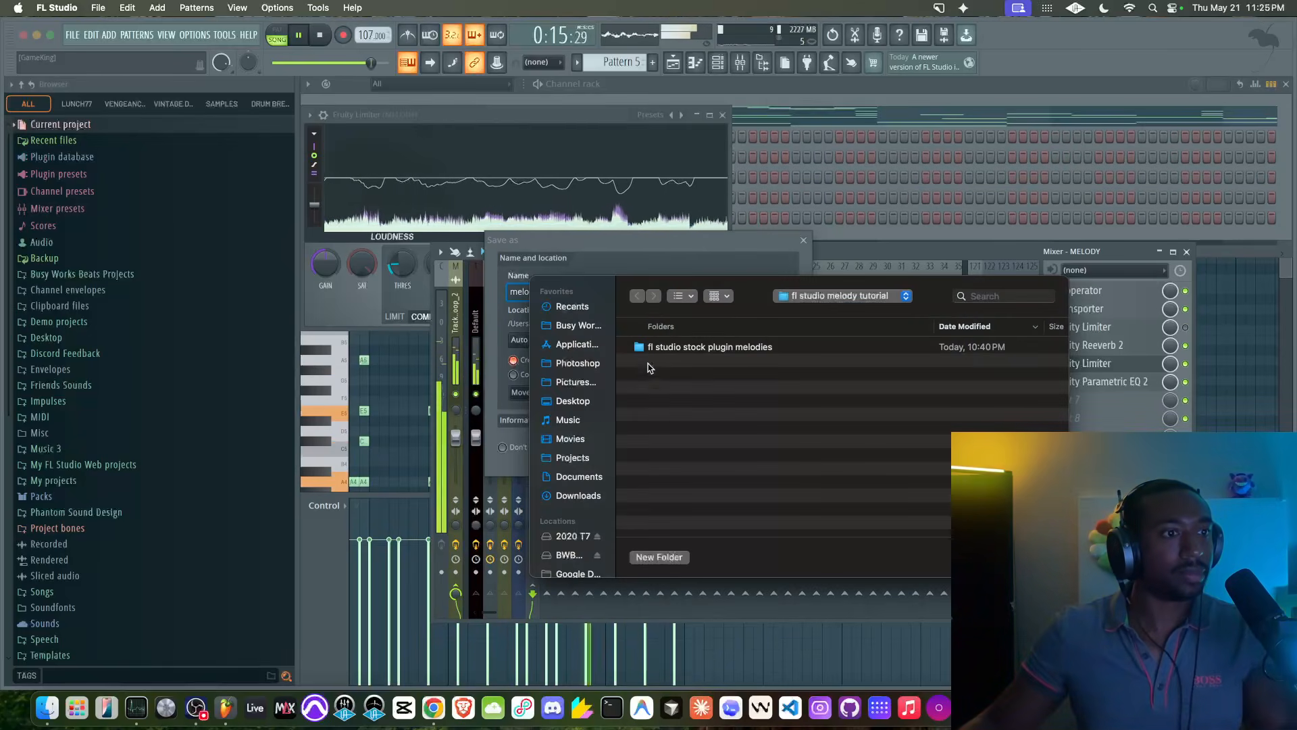
left_click(838, 296)
left_click(826, 302)
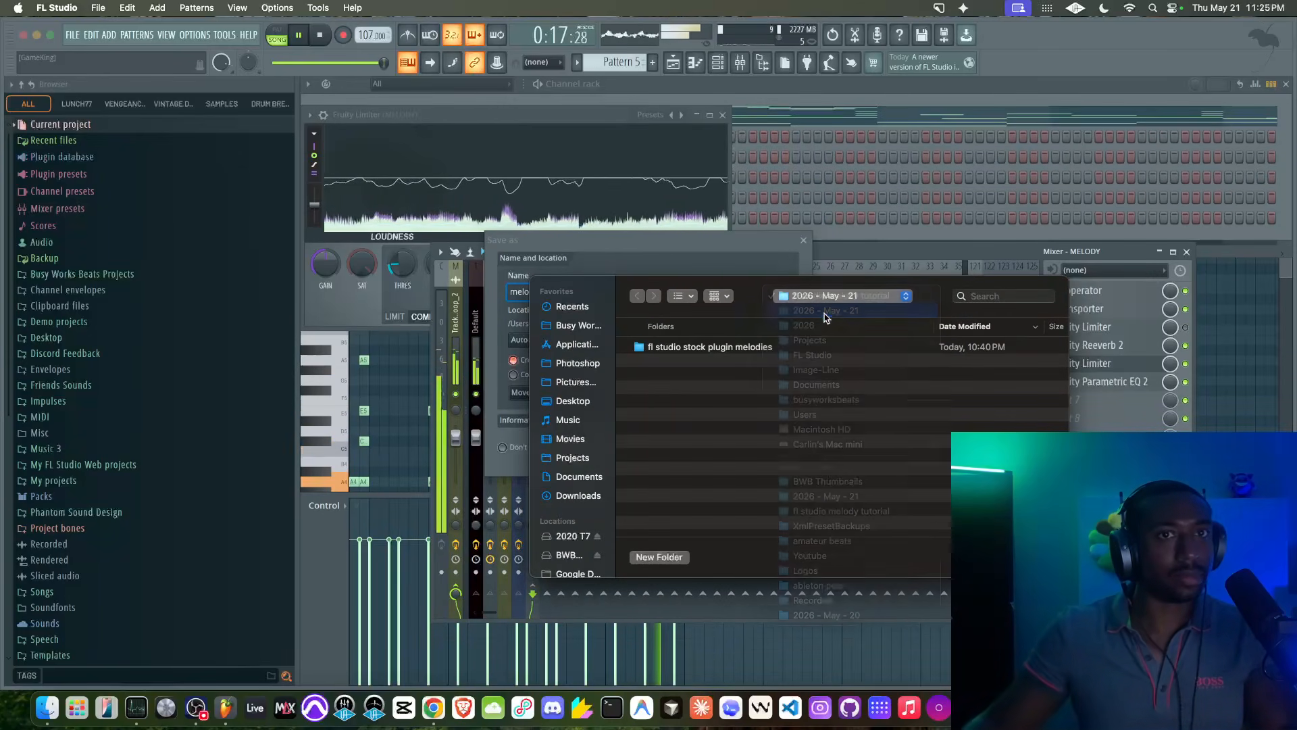
key("super+shift+n")
type("melody la")
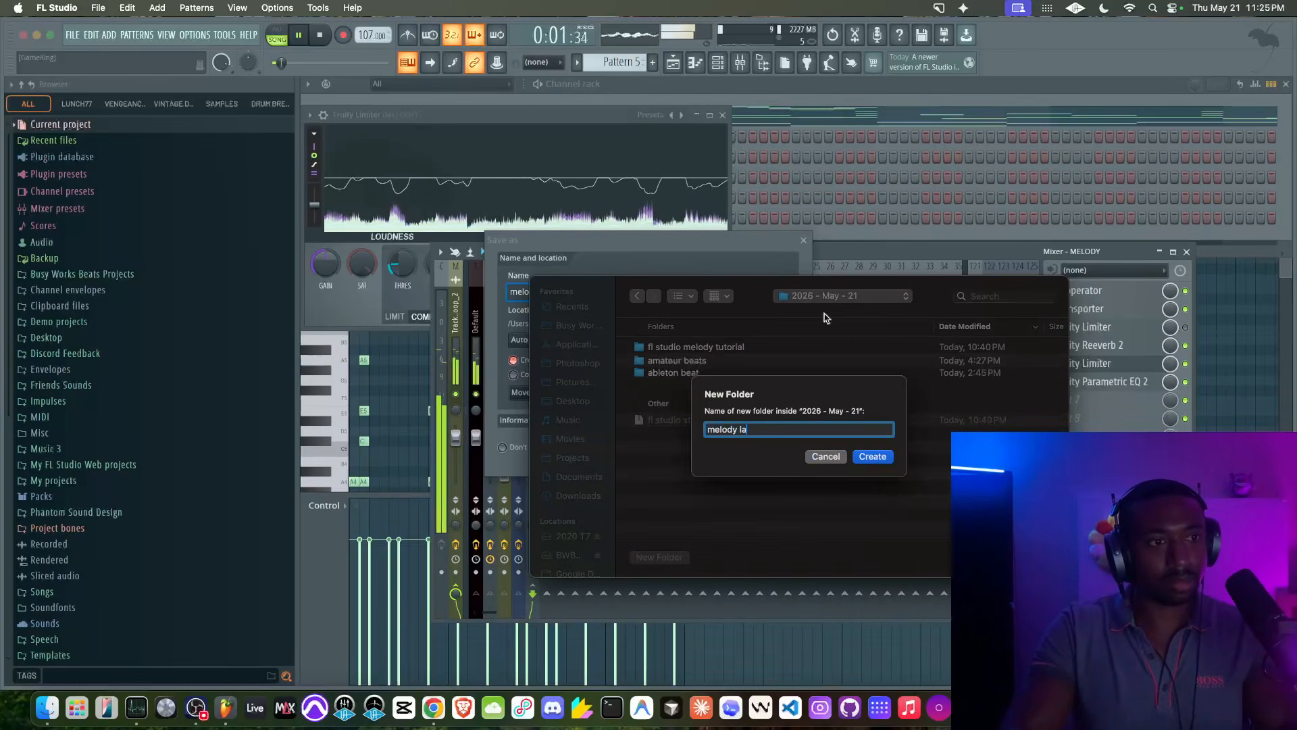
type("yer meht")
type("od")
key("Return")
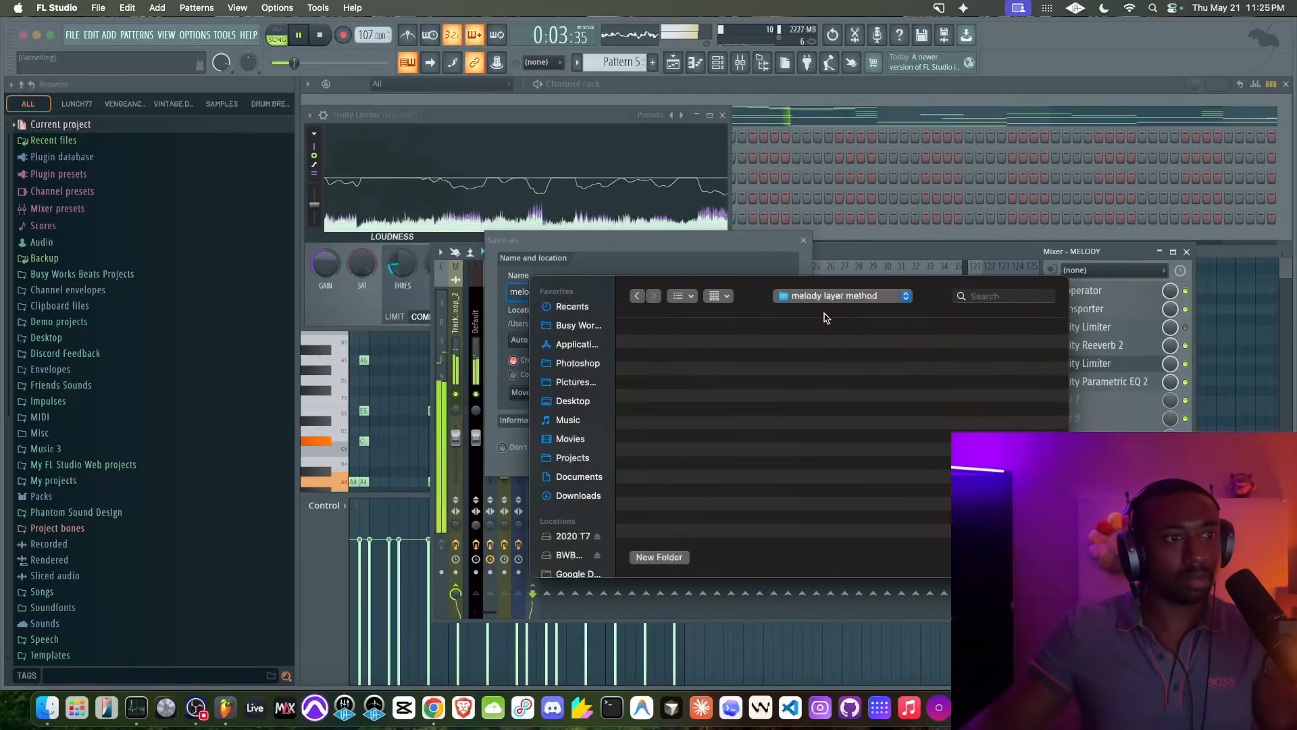
key("Return")
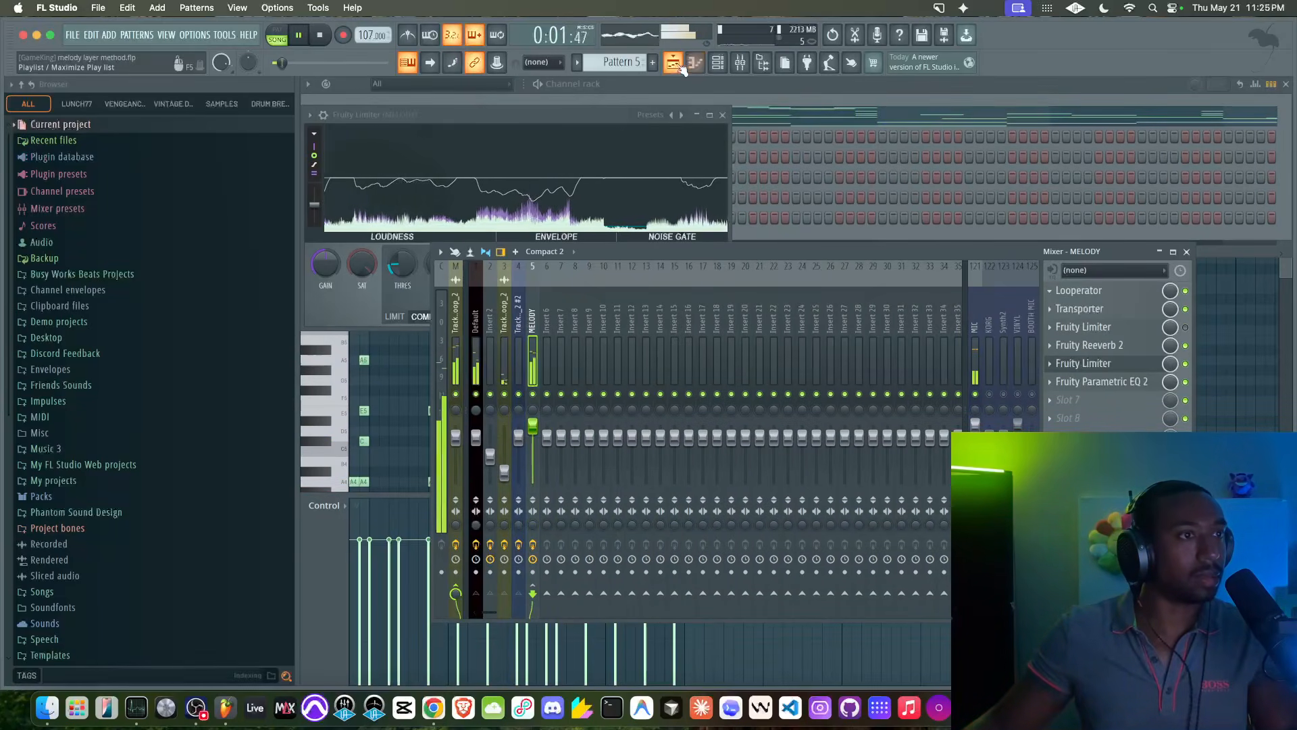
- Stop playback, close the mixer and piano roll, and show the playlist
key("space")
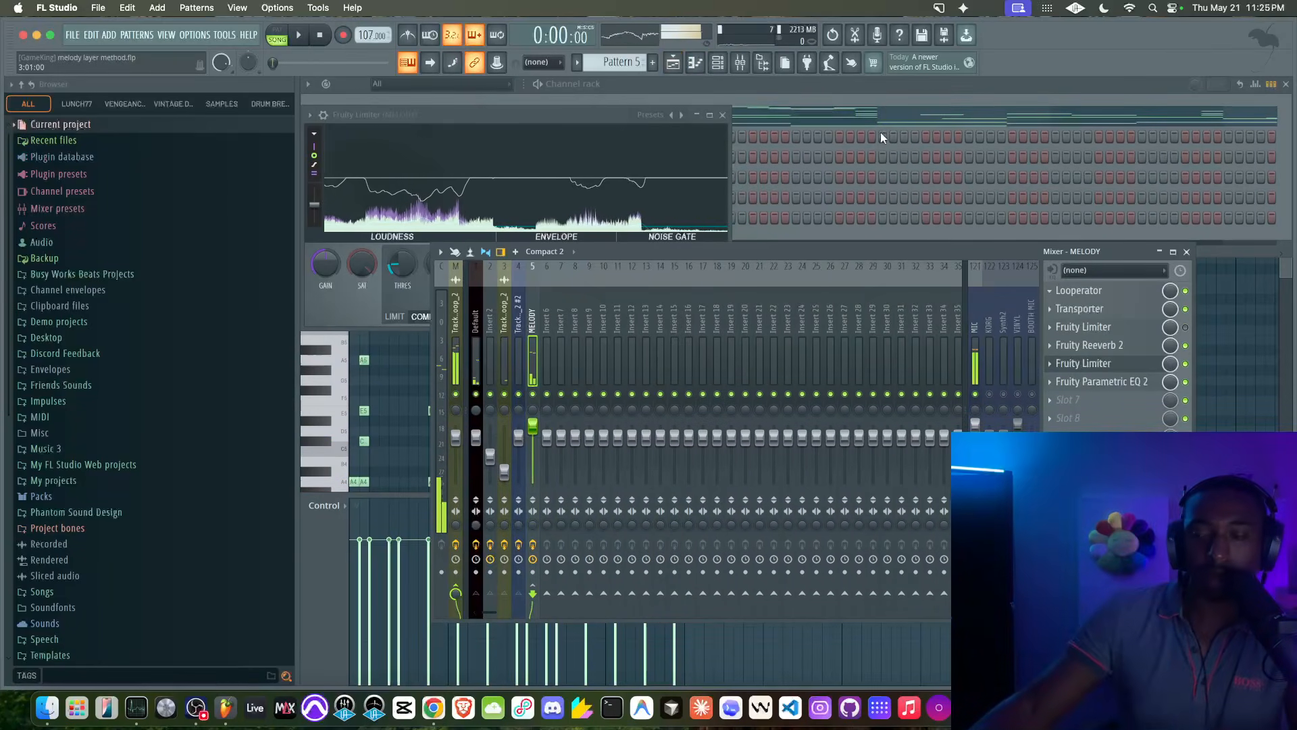
left_click(1187, 252)
left_click(1146, 309)
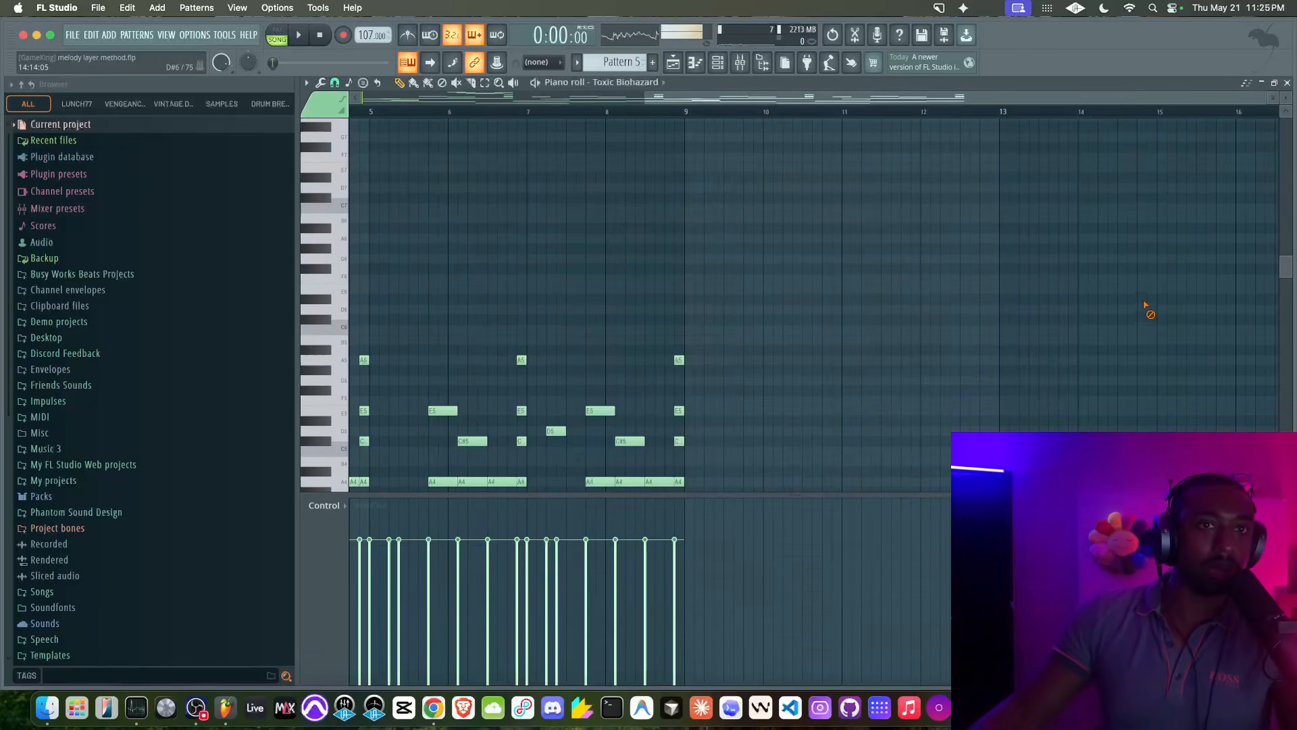
left_click(1287, 83)
key("F5")
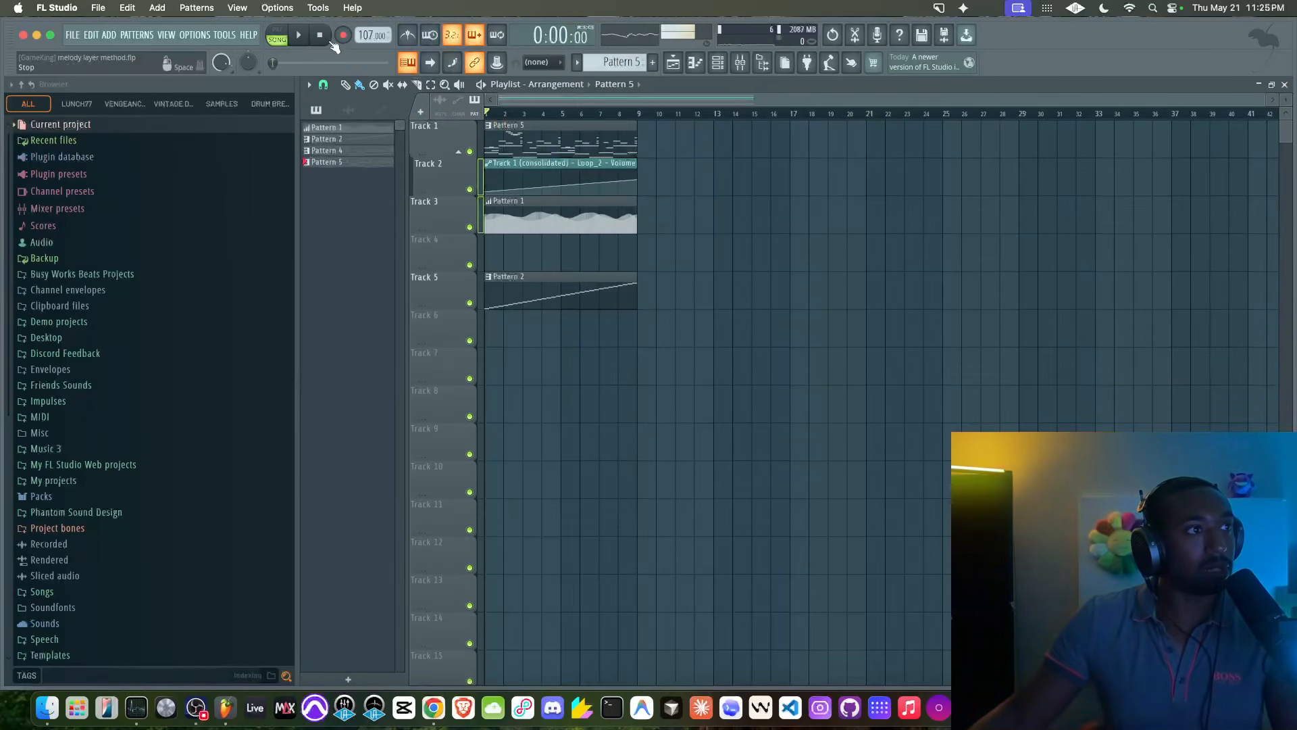
- Play the arrangement, duplicate all playlist clips from bars 1–9 to follow directly at bar 9, and clear the selection
key("space")
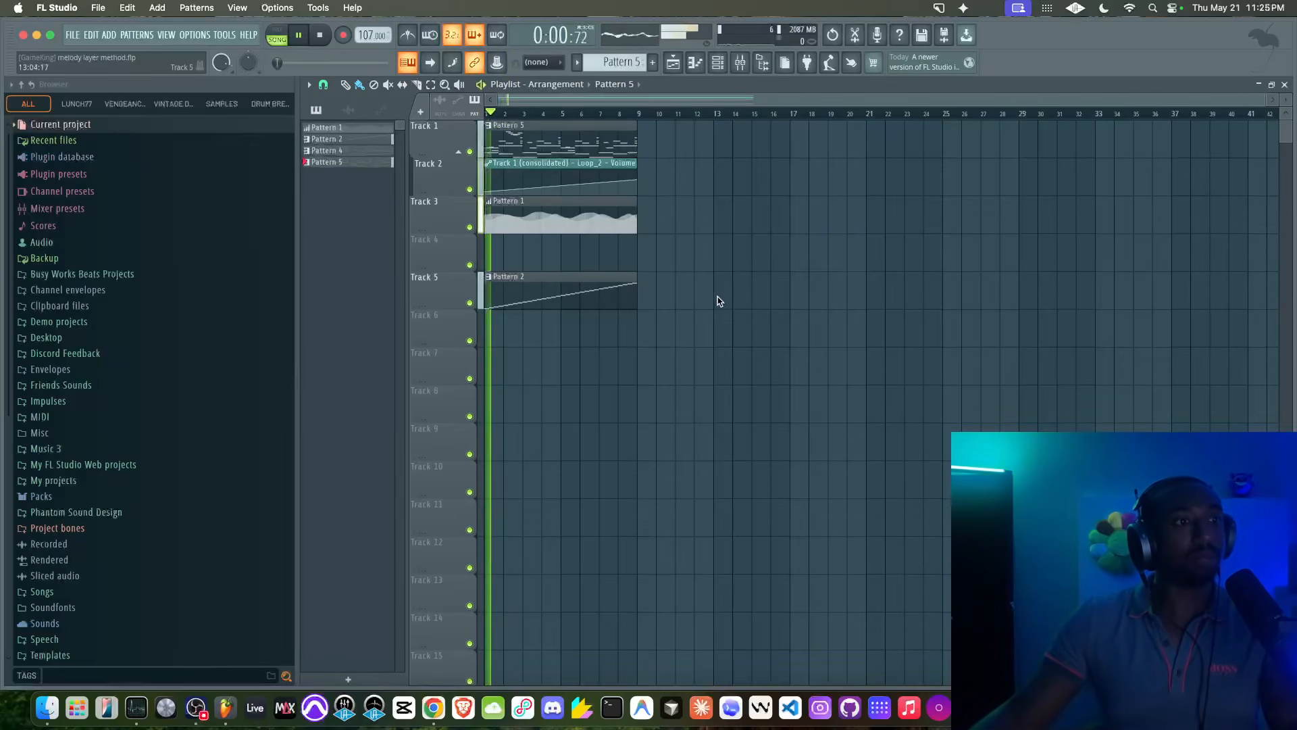
left_click_drag(757, 346, 508, 127)
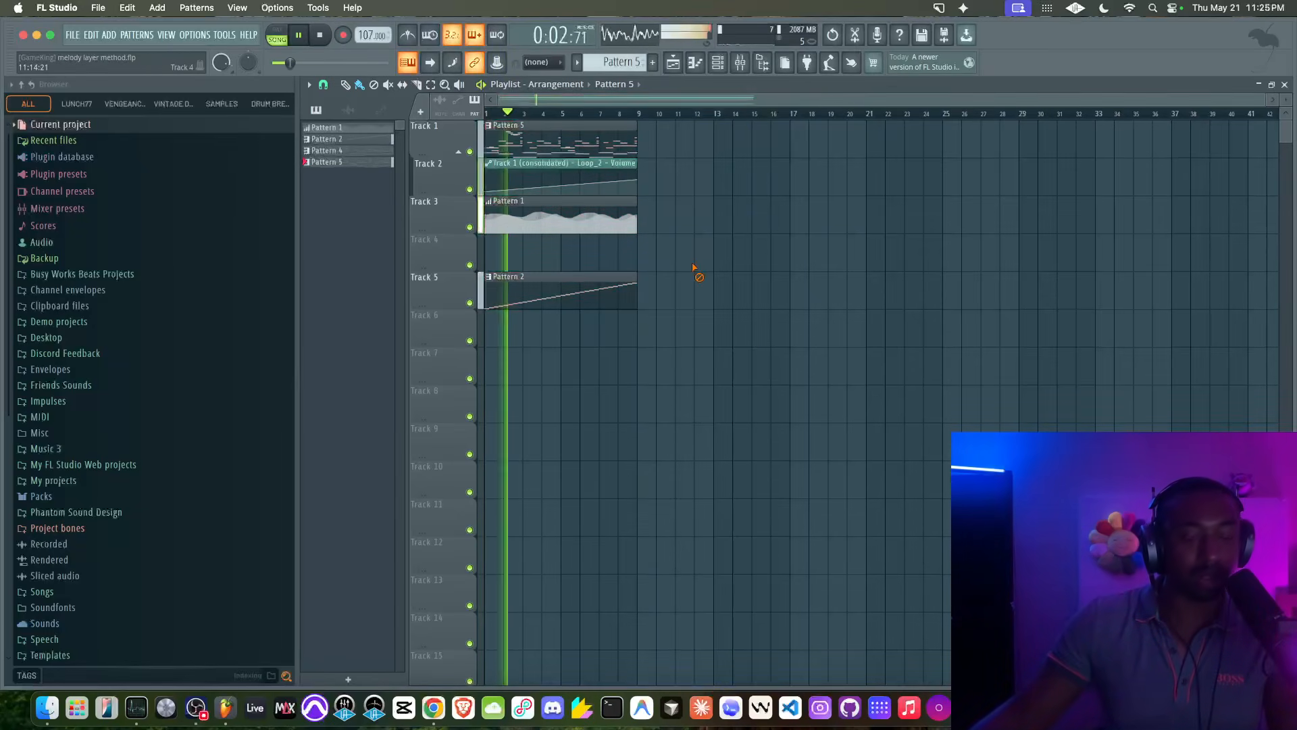
key("super+b")
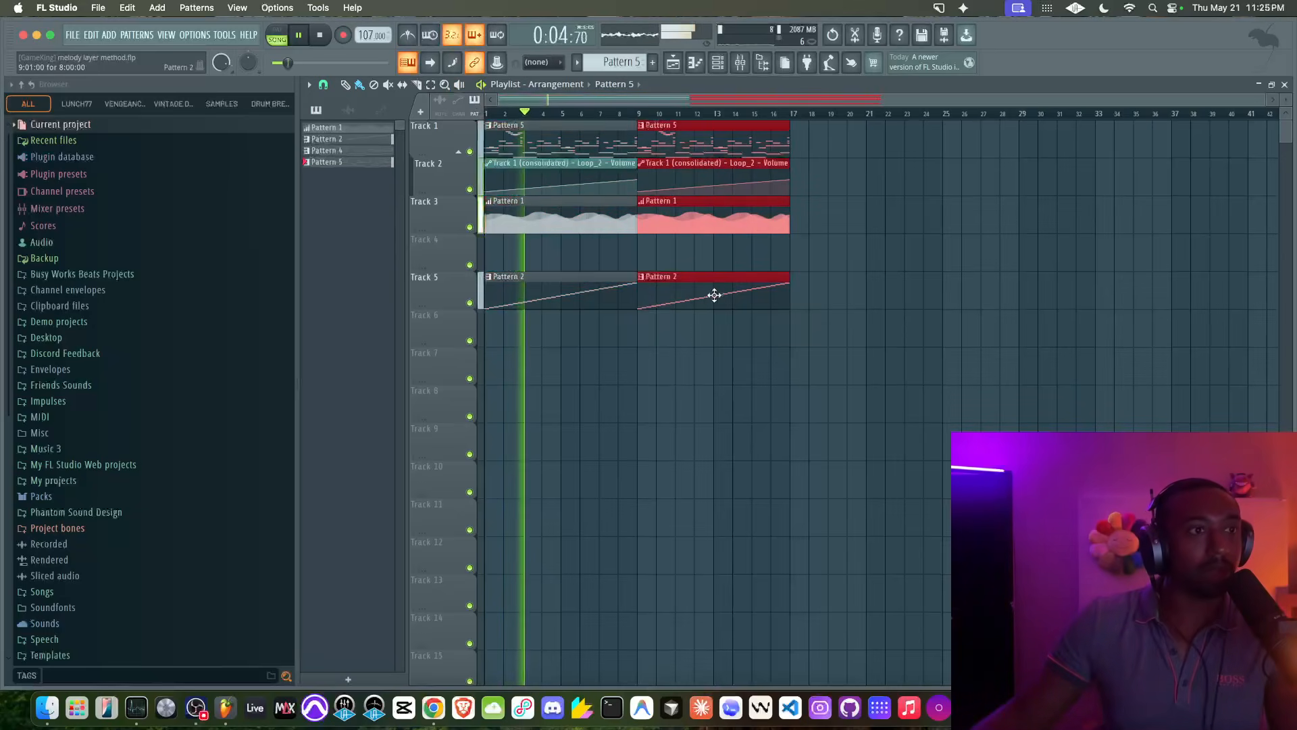
left_click(700, 346, "super")
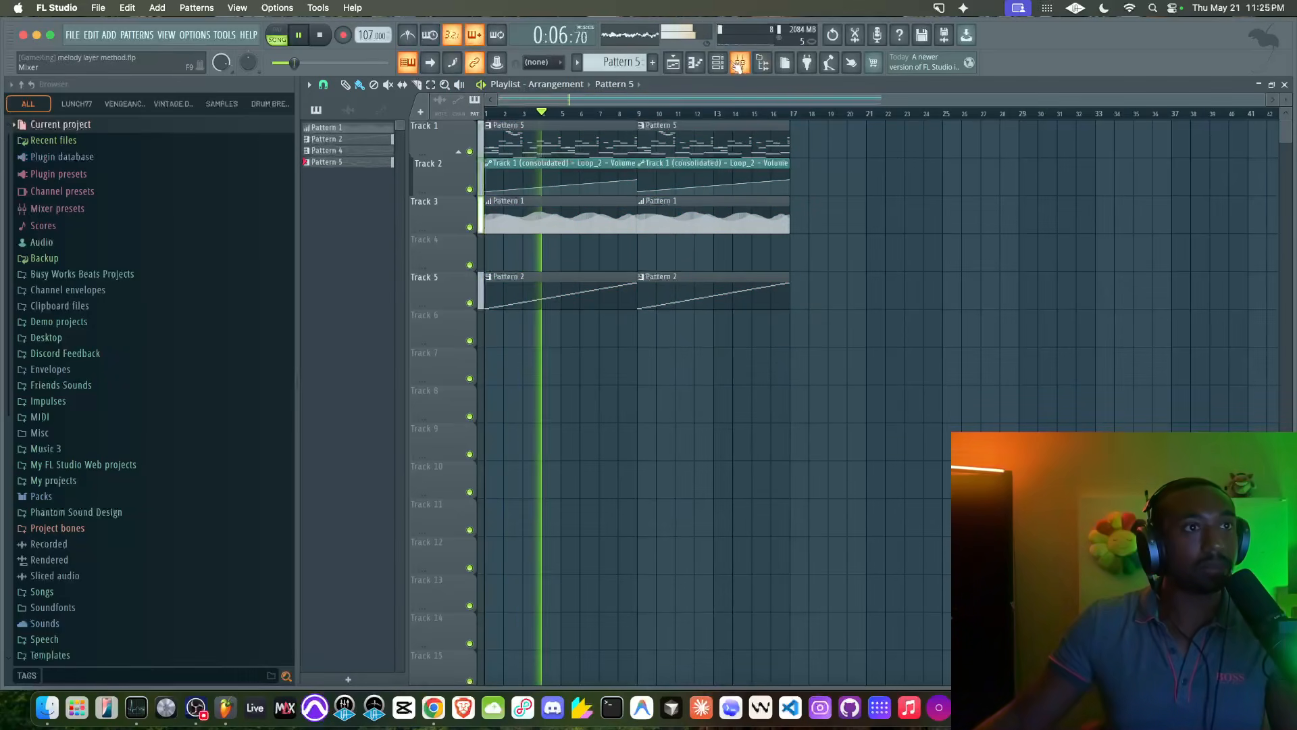
key("F9")
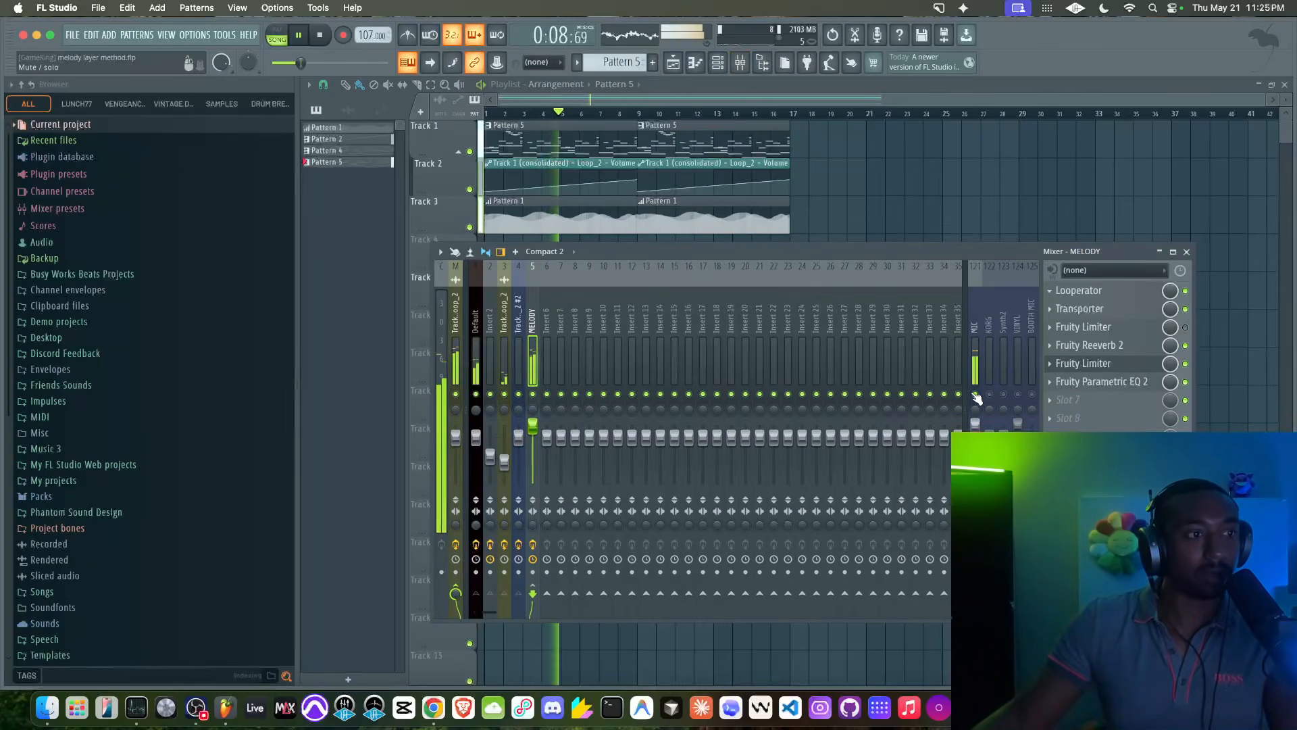
key("F9")
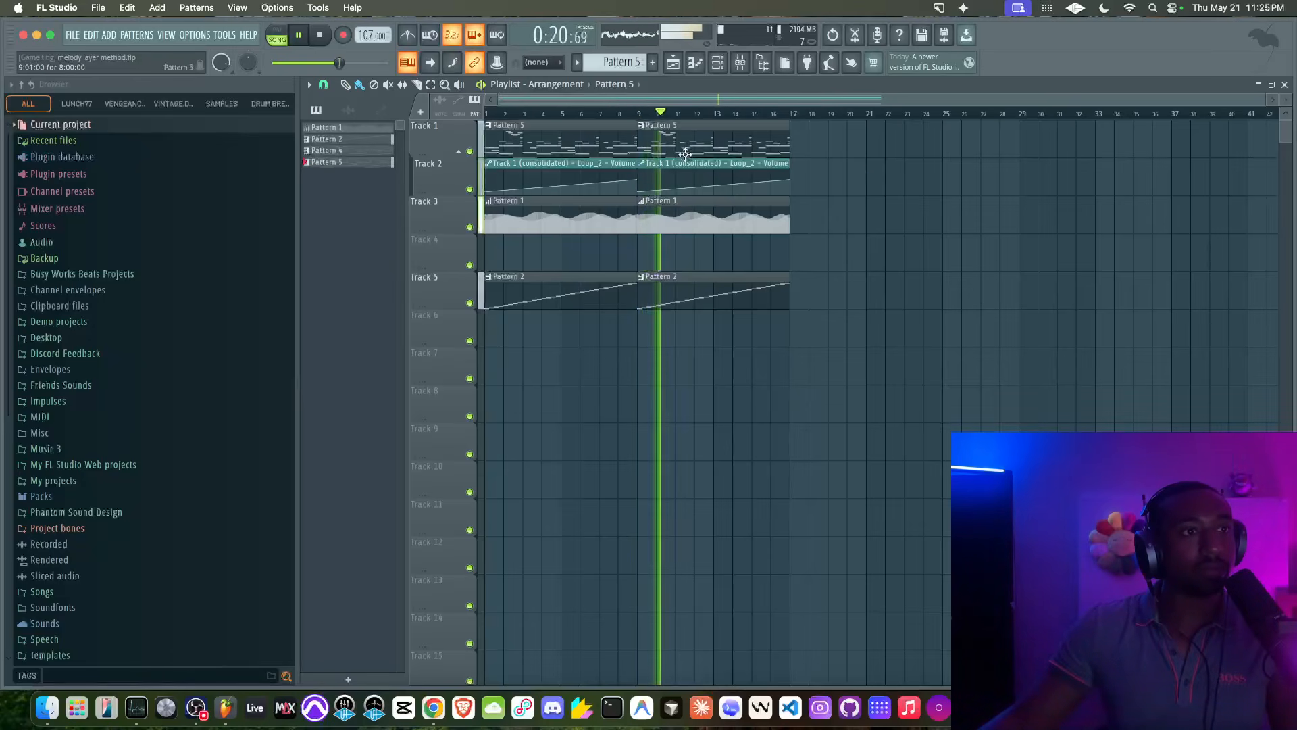
left_click(642, 163)
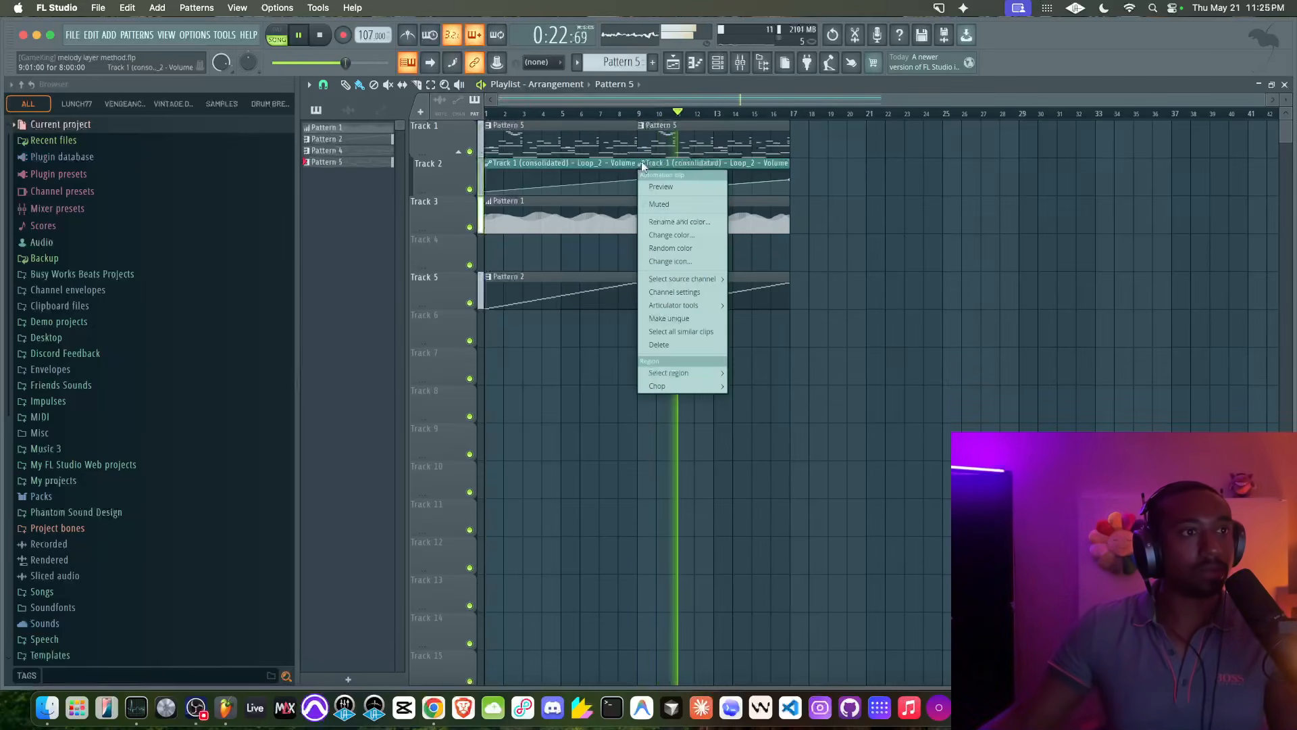
left_click(830, 193)
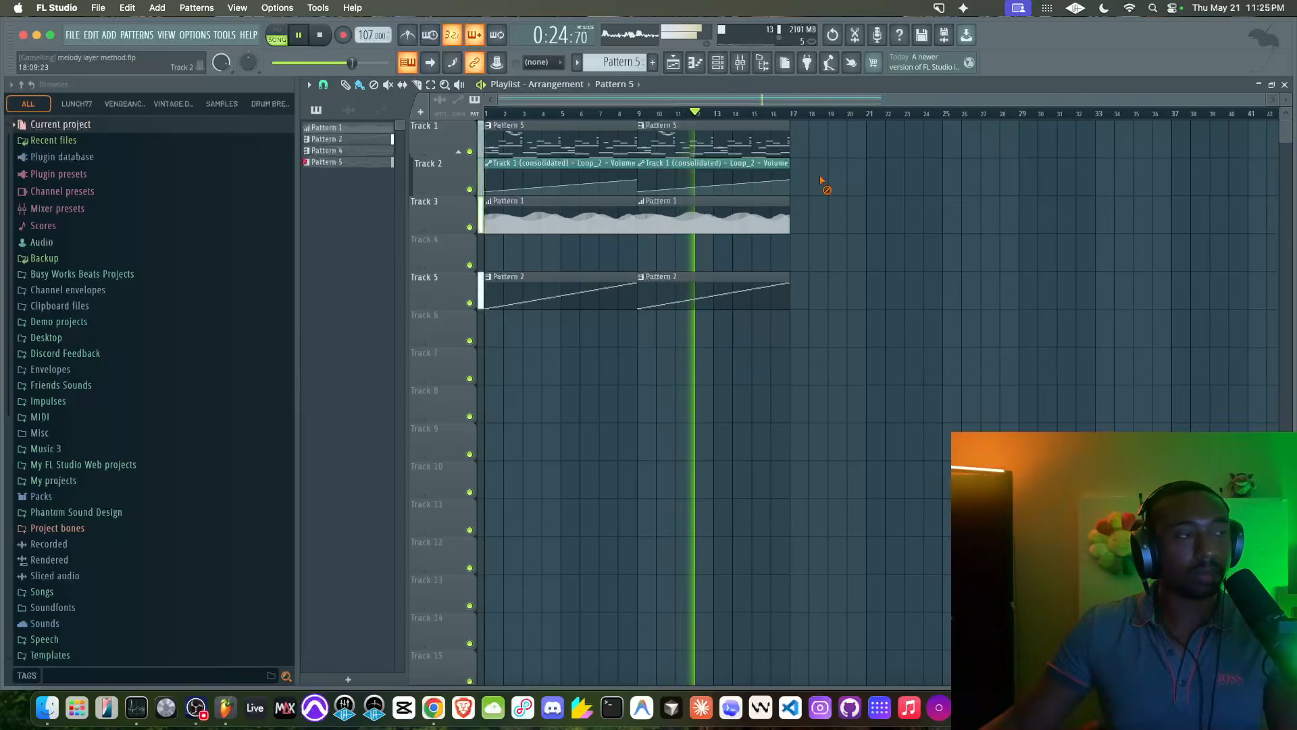
- Select the KORG track in the mixer and review the MIDI input and output device settings
left_click(740, 62)
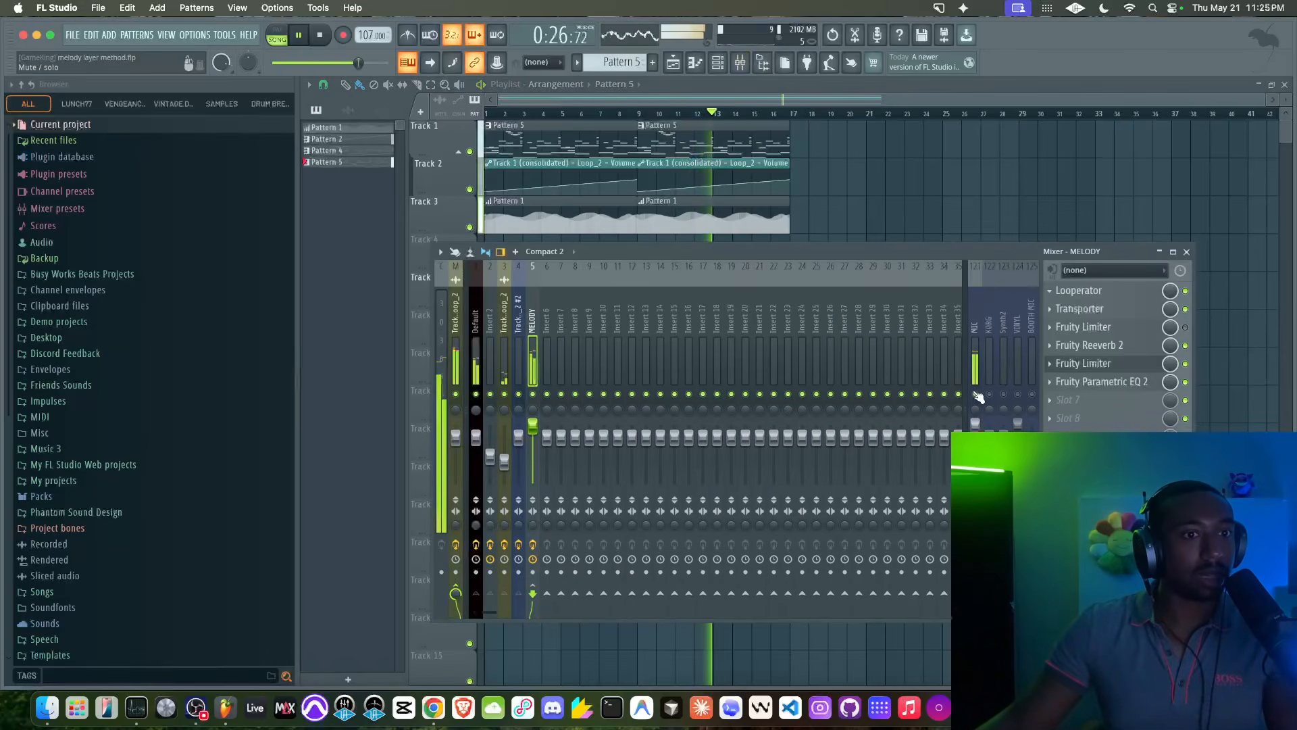
left_click(987, 351)
left_click(194, 34)
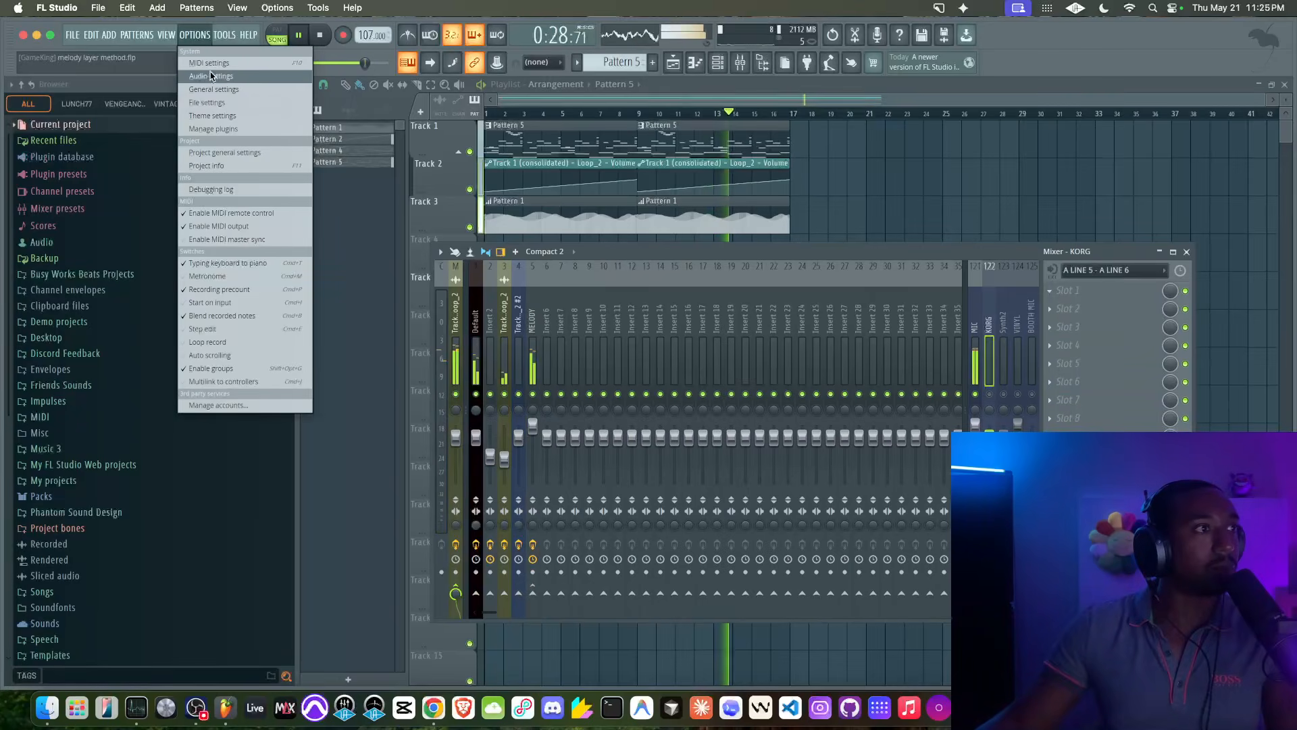
left_click(213, 64)
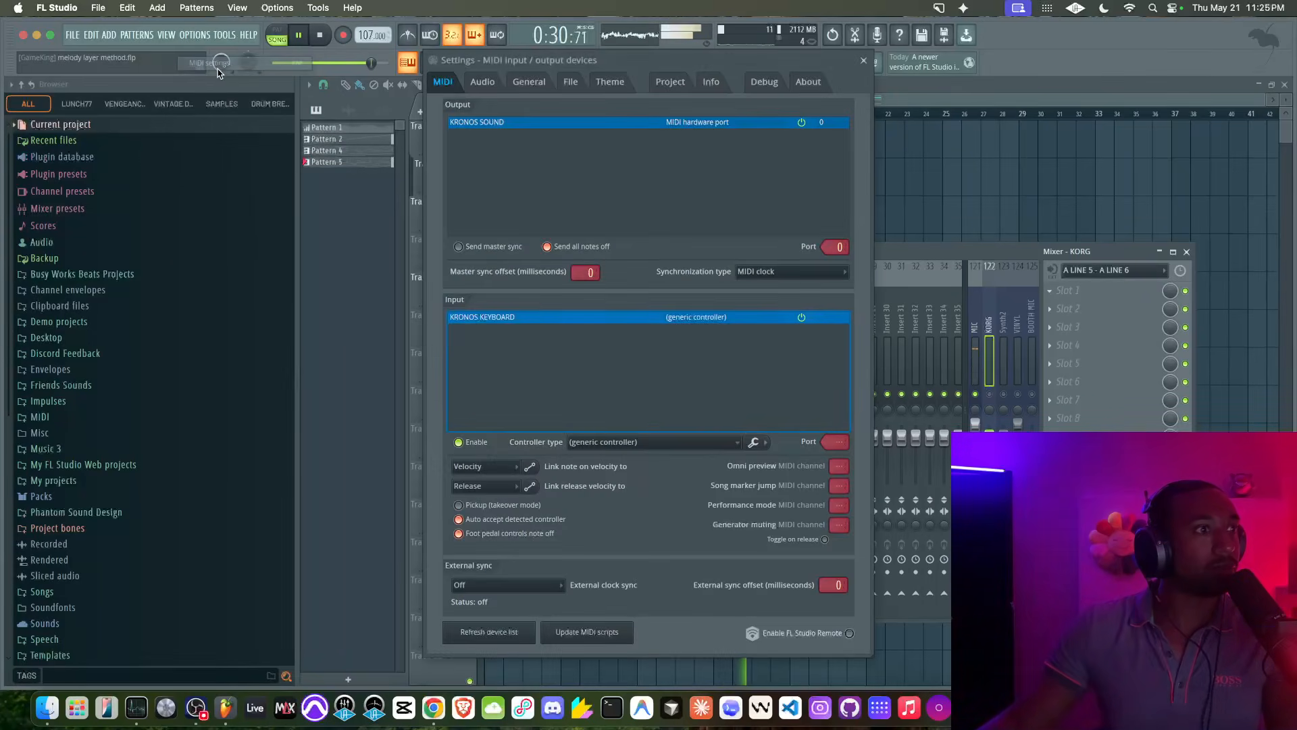
left_click(864, 60)
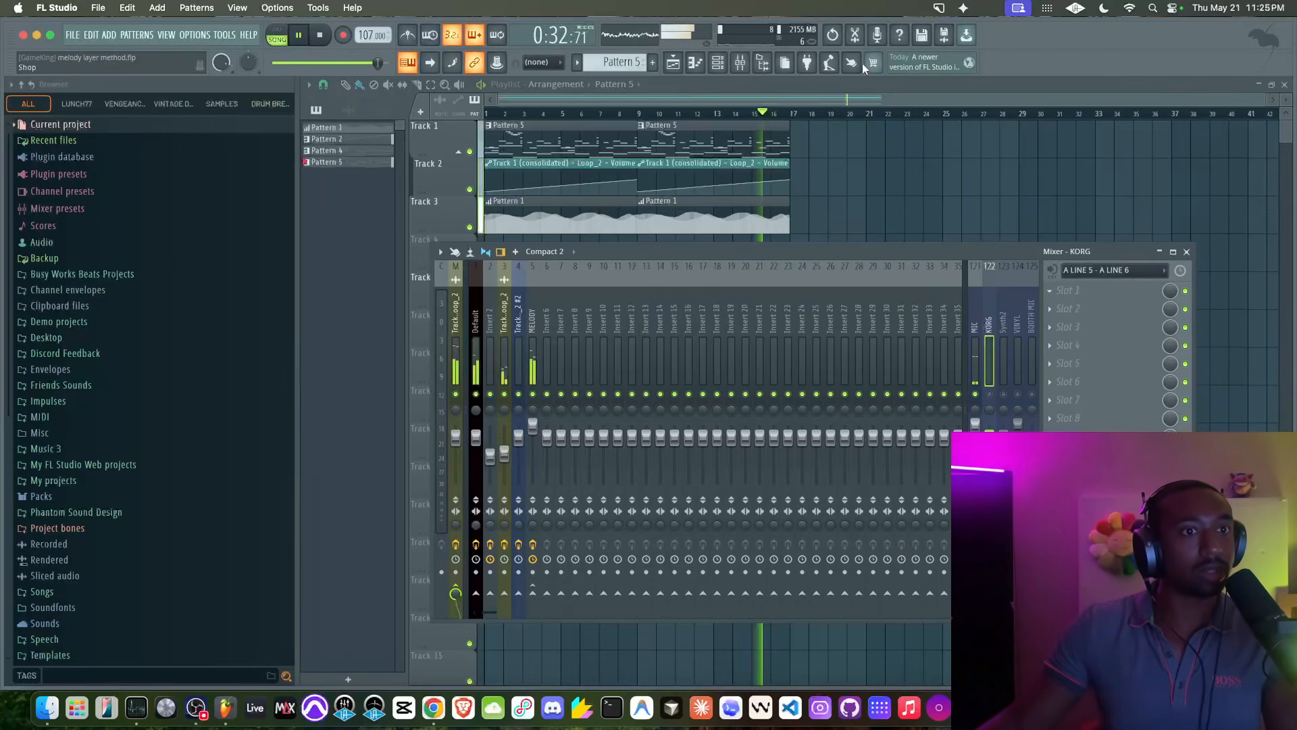
left_click(989, 394)
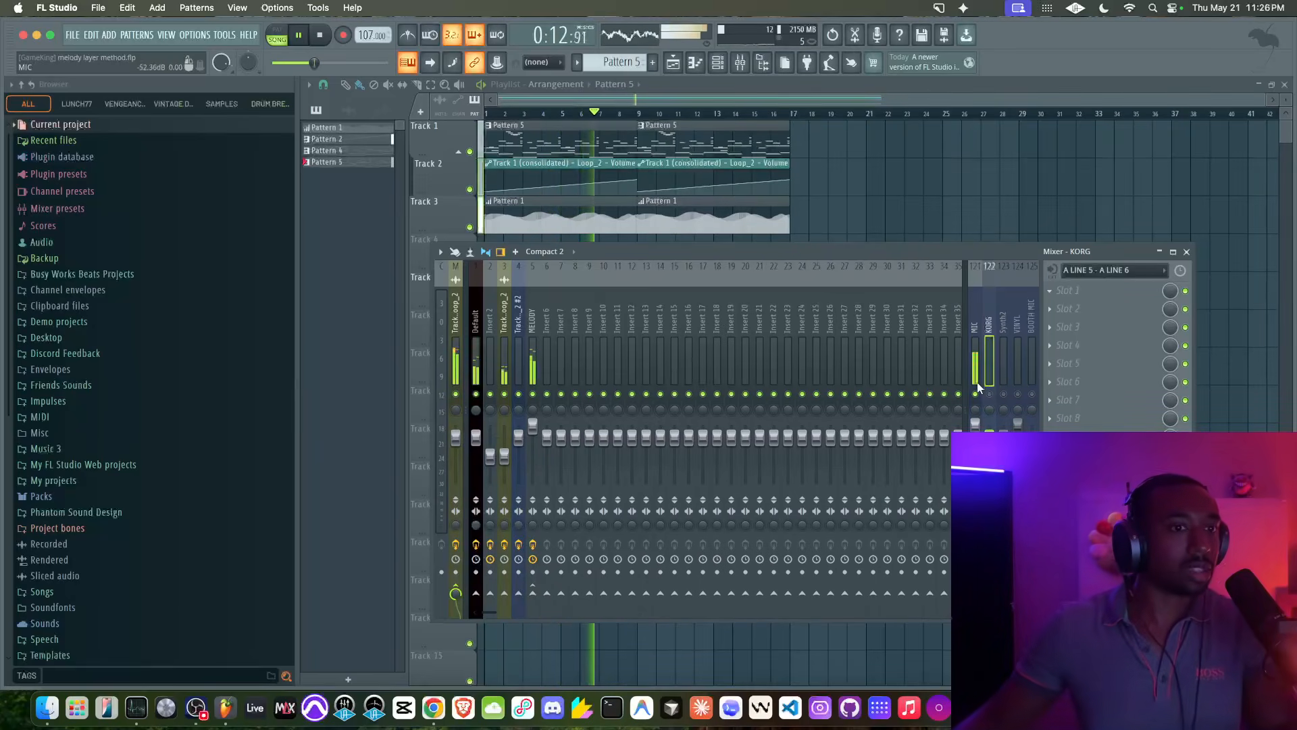
key("F9")
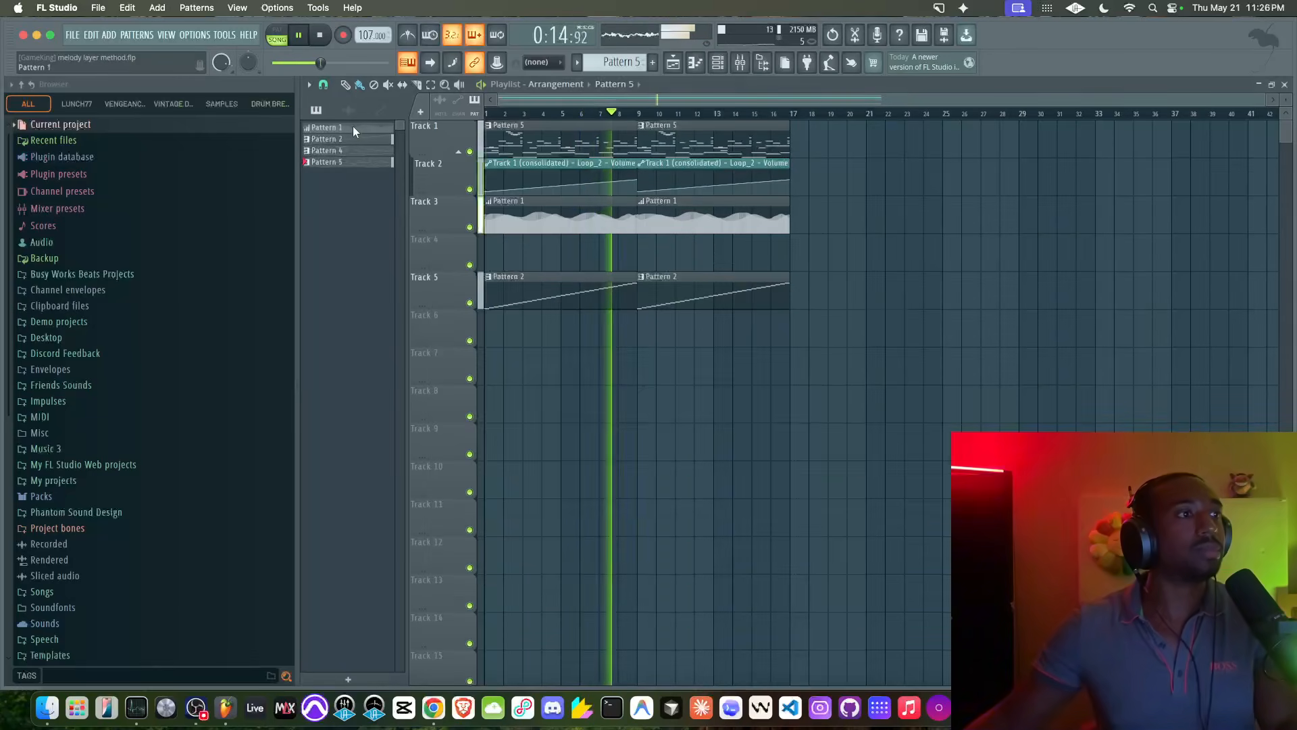
- Recolour all patterns in the picker with a gradient from the pink swatch to blue #2B57EC
right_click(351, 162)
left_click(362, 173)
left_click(315, 153)
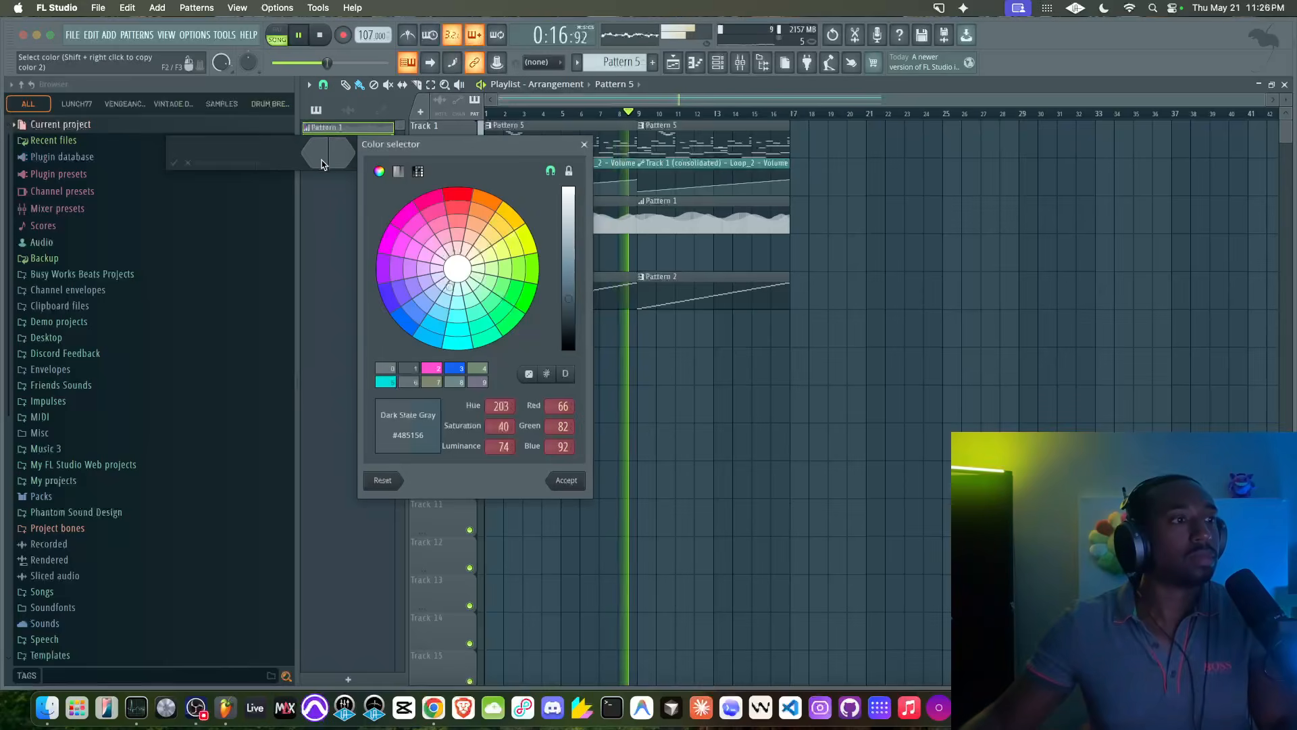
left_click(433, 368)
key("Return")
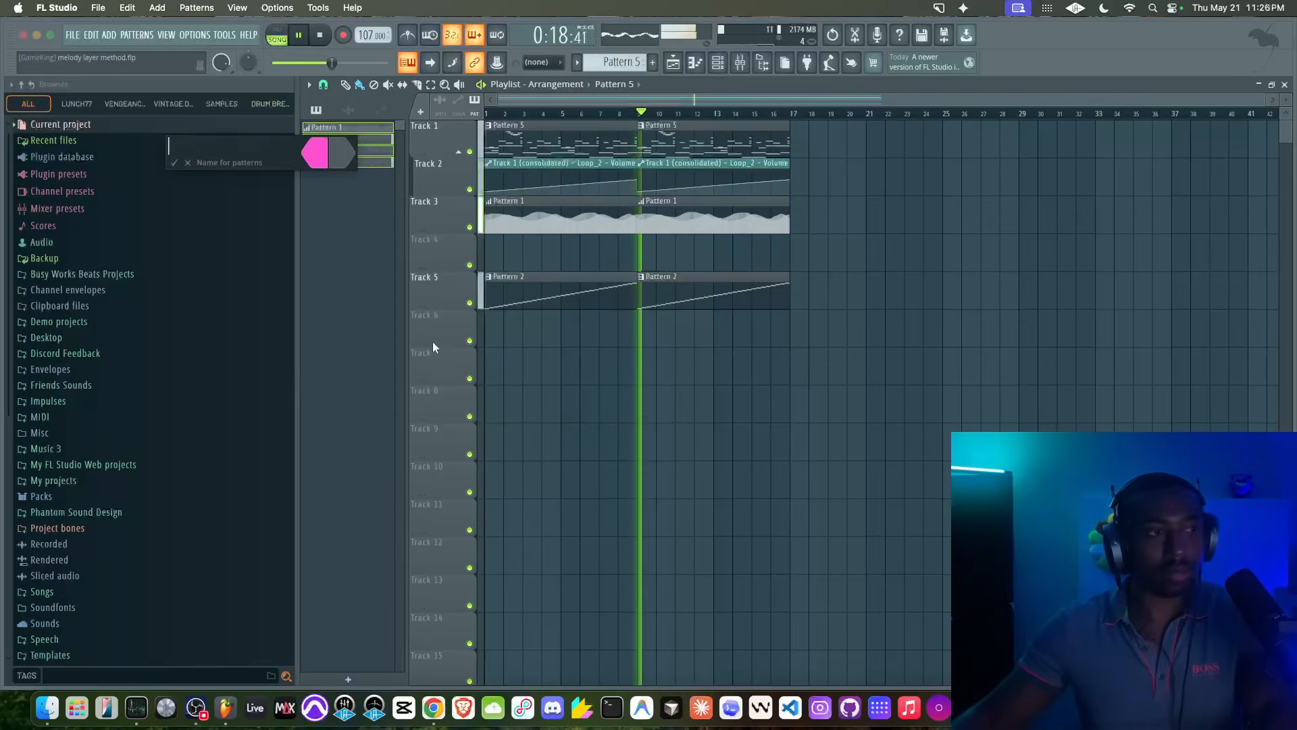
left_click(346, 152)
left_click(454, 370)
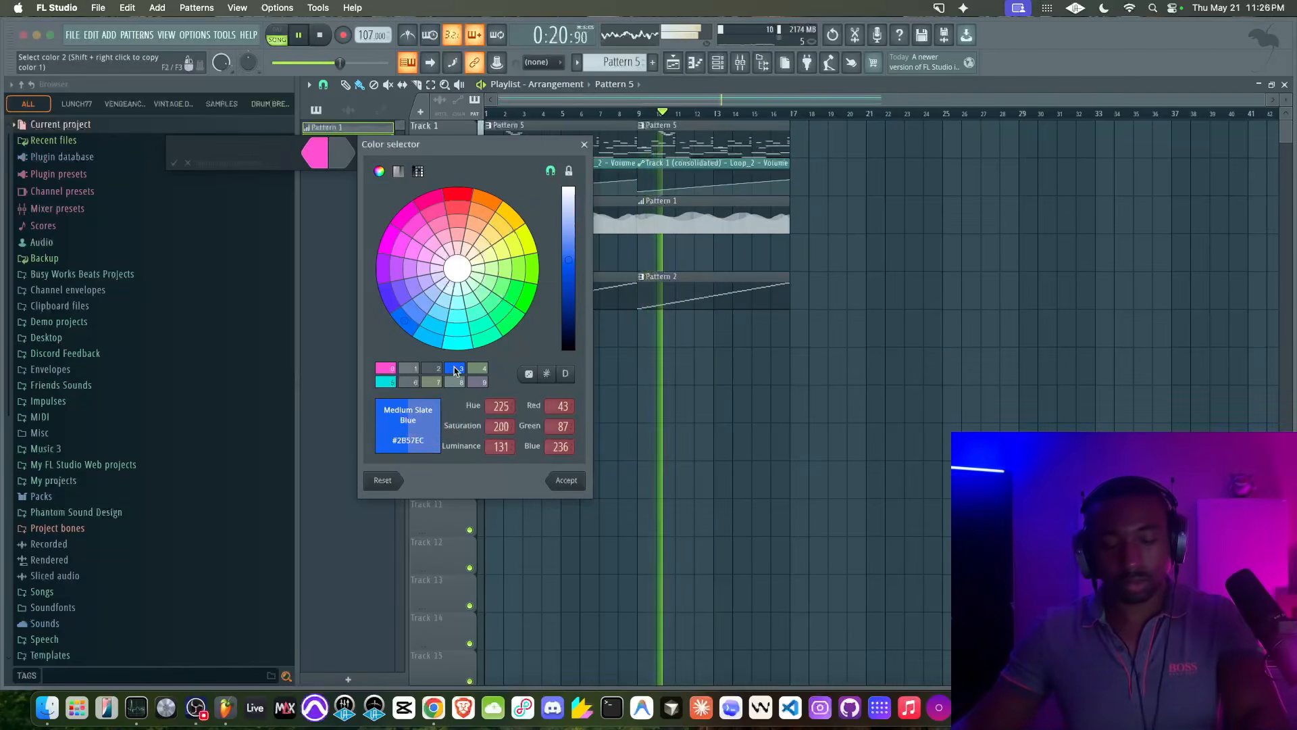
key("Return")
key("Return")
- Recolour the Track 1 (consolidated) - Loop_2 - Volume automation clip with the pink swatch
left_click(382, 111)
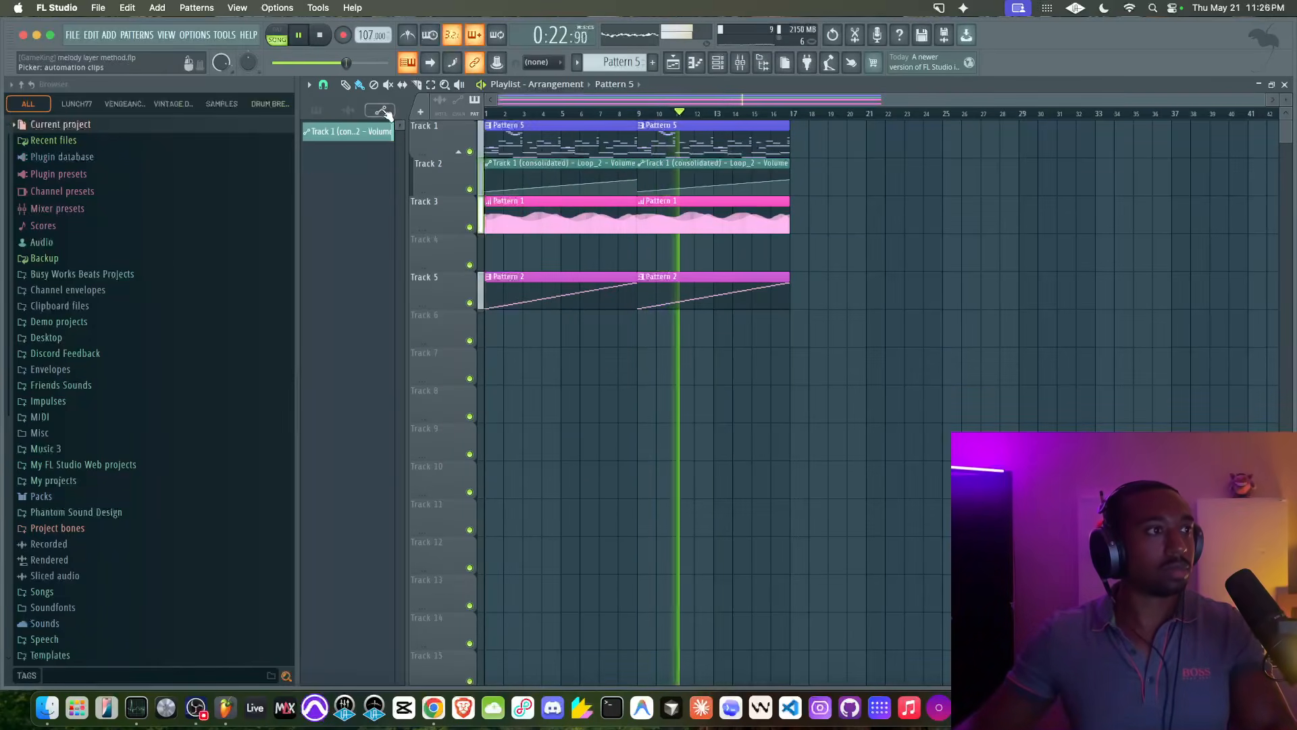
right_click(357, 126)
left_click(365, 163)
left_click(362, 141)
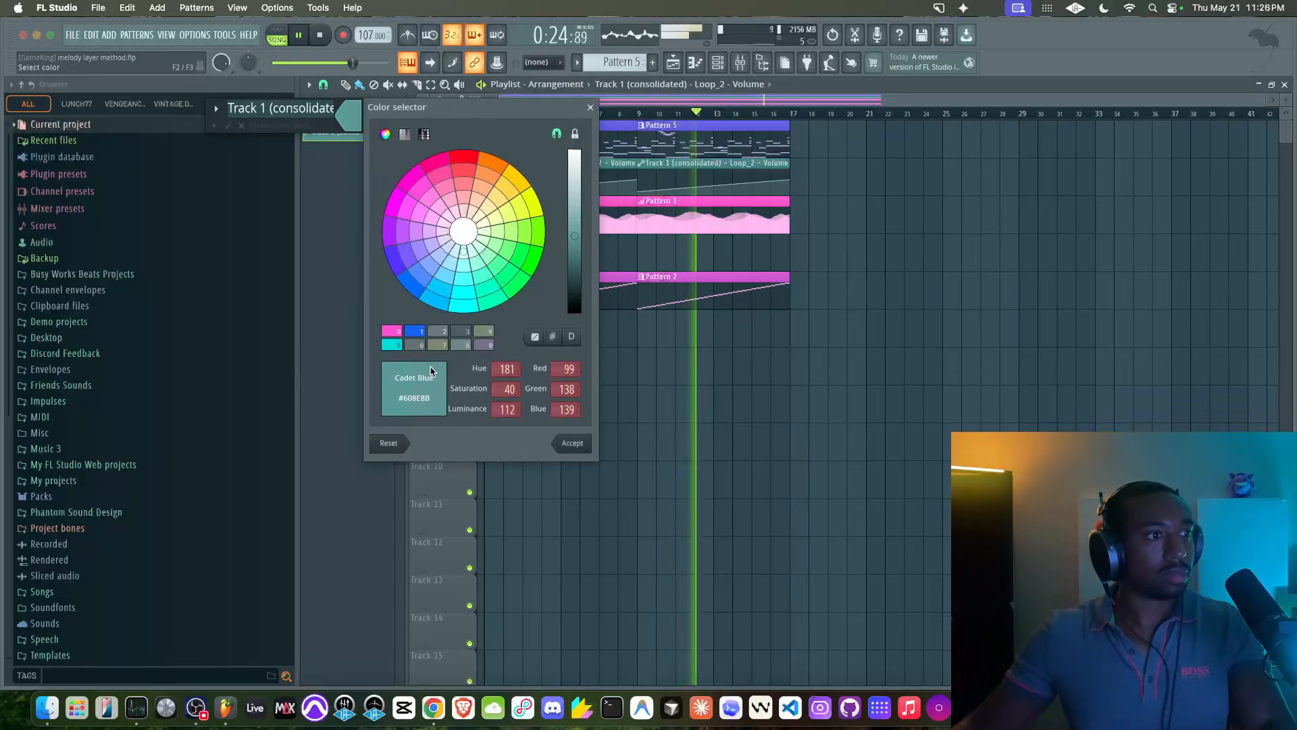
left_click(395, 331)
key("Return")
key("Return")
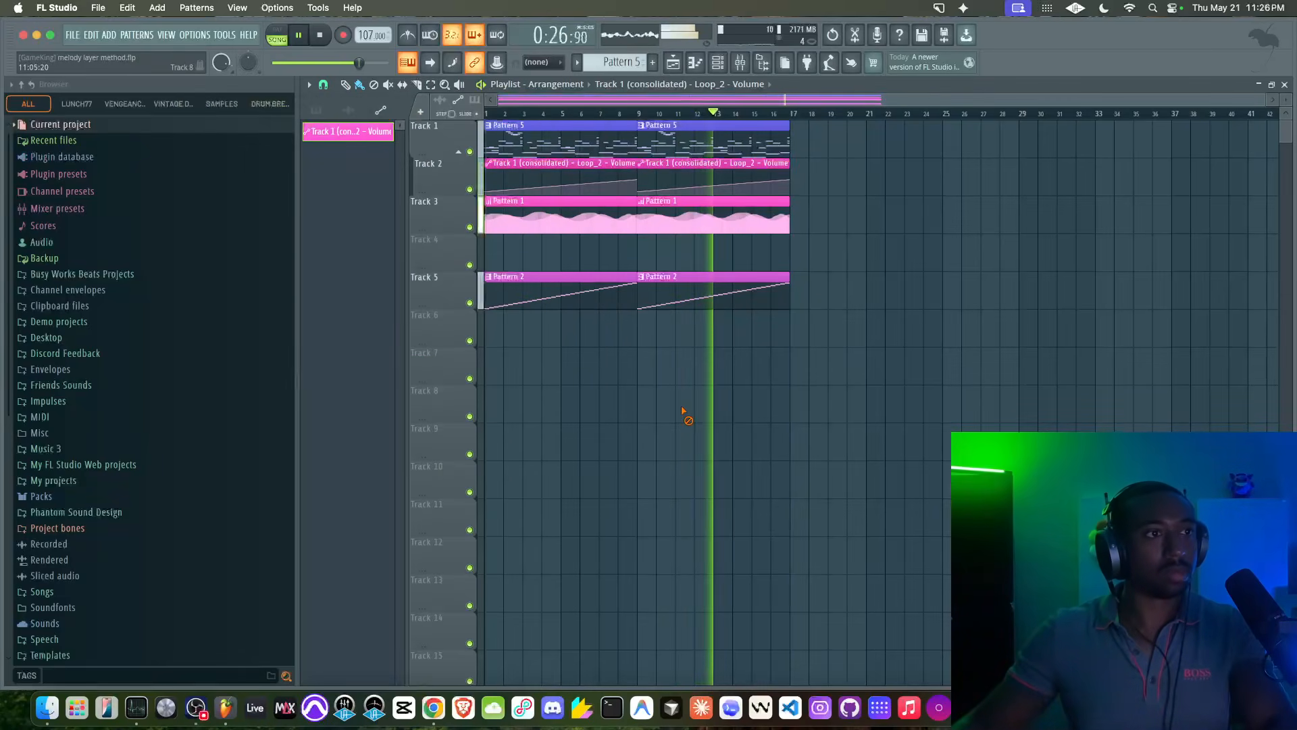
- Show the mixer and select the MELODY track
left_click(740, 64)
left_click(533, 341)
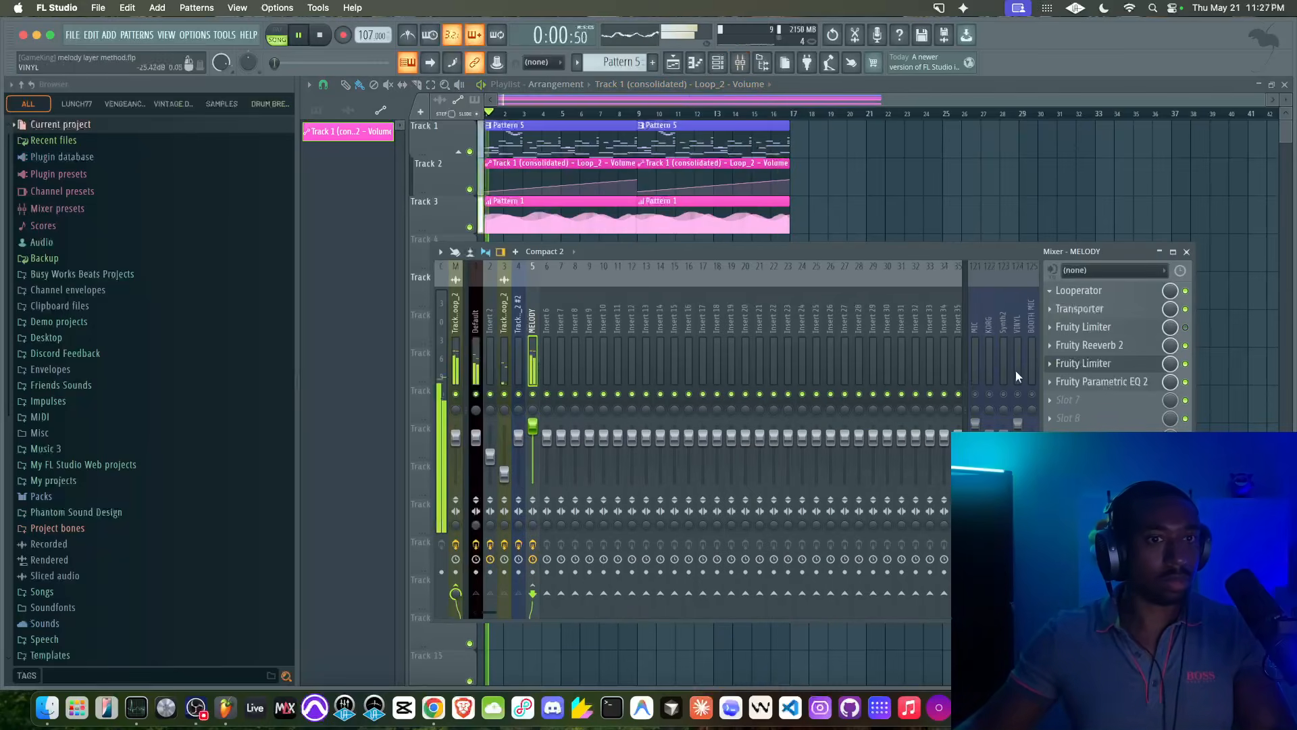
left_click(1077, 402)
mouse_move(1068, 344)
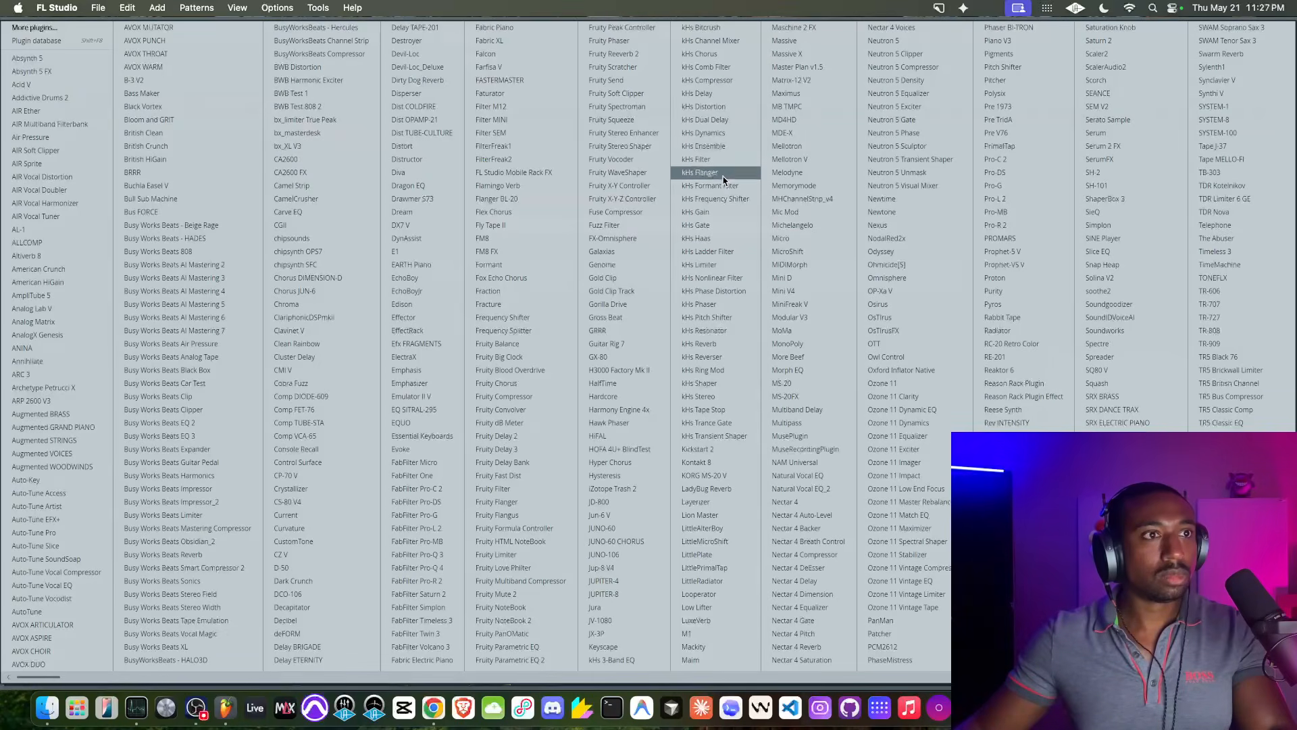
key("Escape")
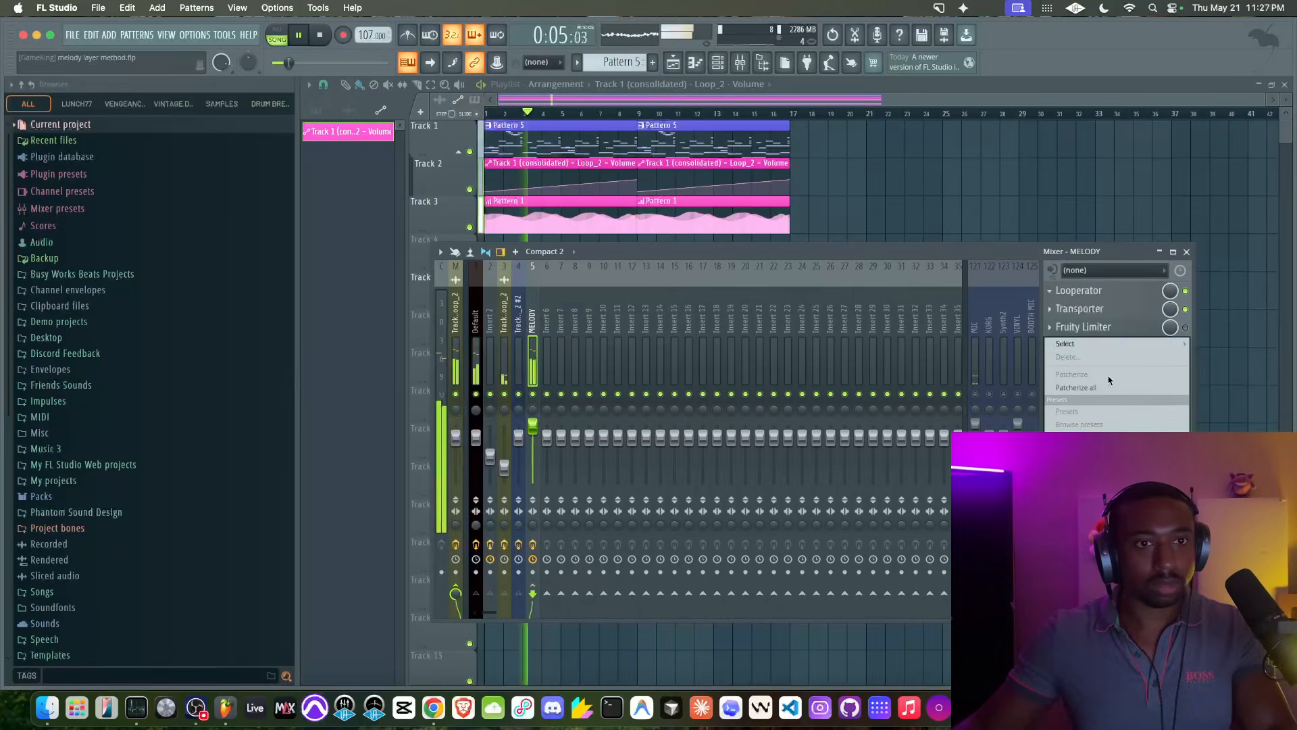
key("Escape")
key("Escape")
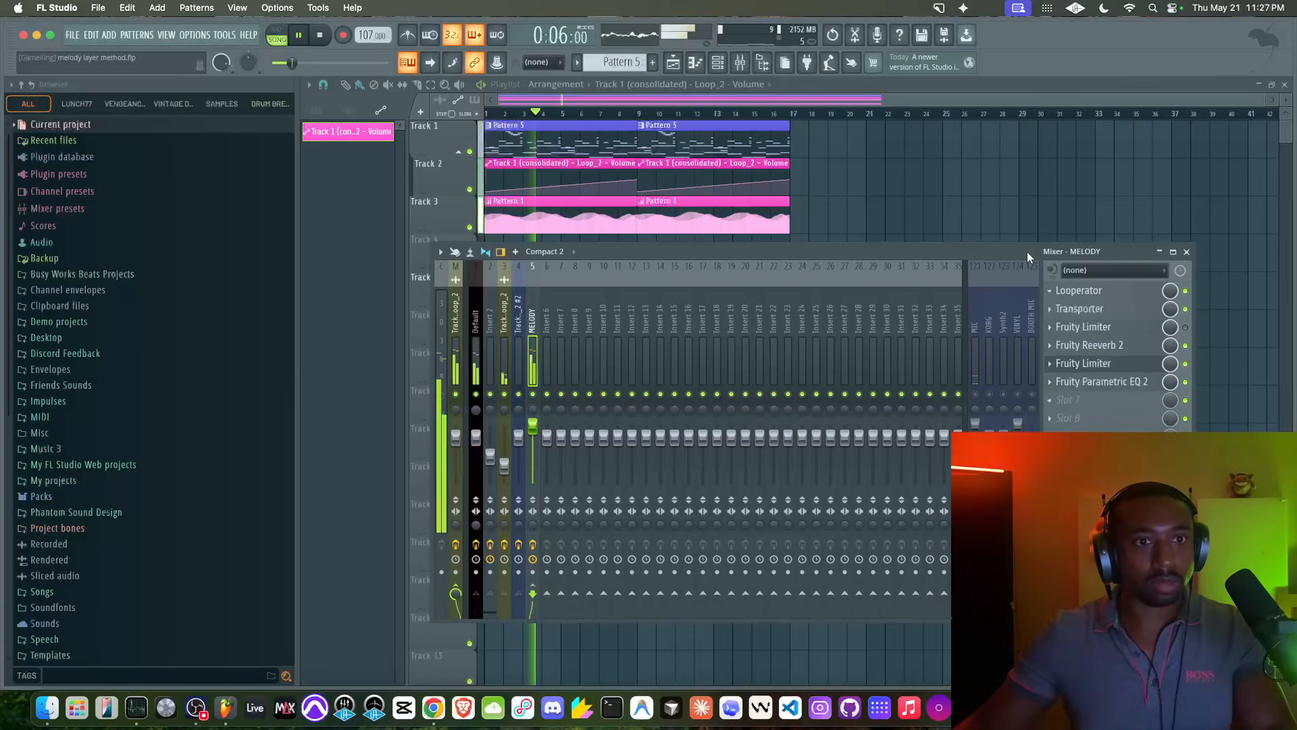
- Load Kickstart 2 into slot 7 of the MELODY track and create an automation clip for its mix level
left_click(1141, 402)
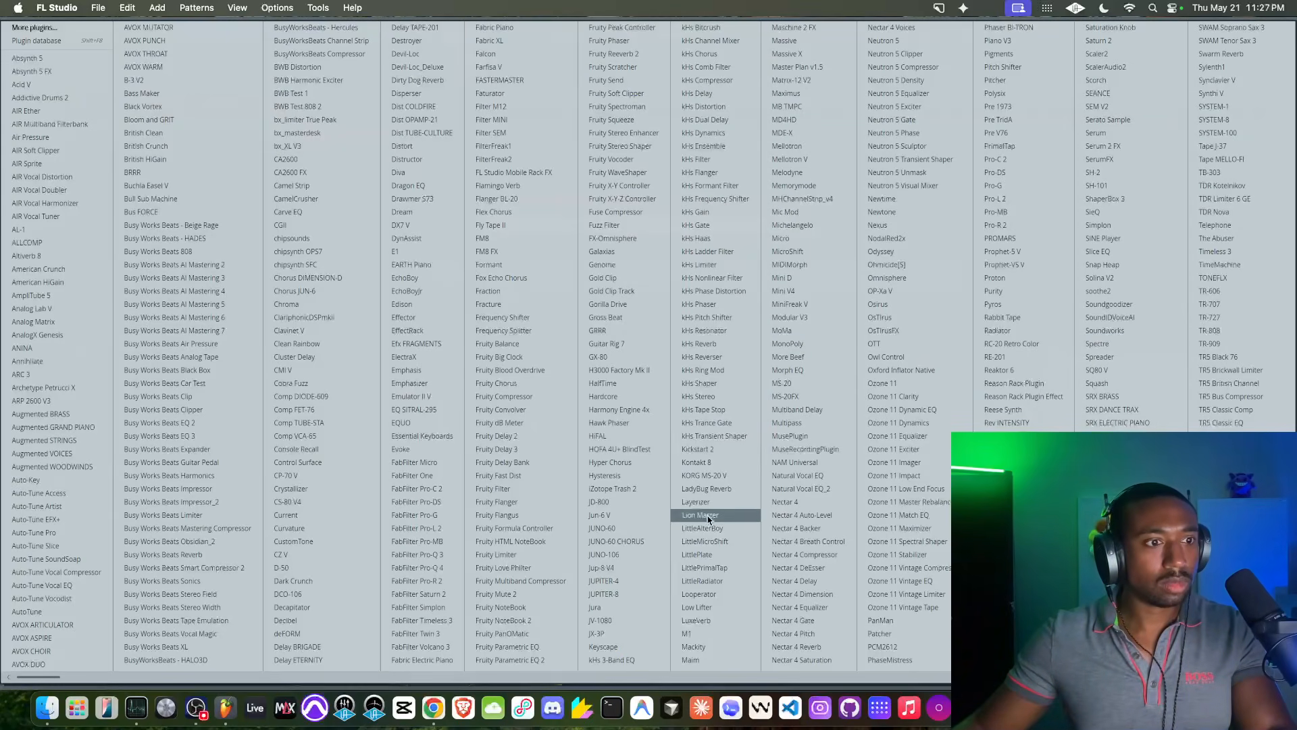
left_click(718, 452)
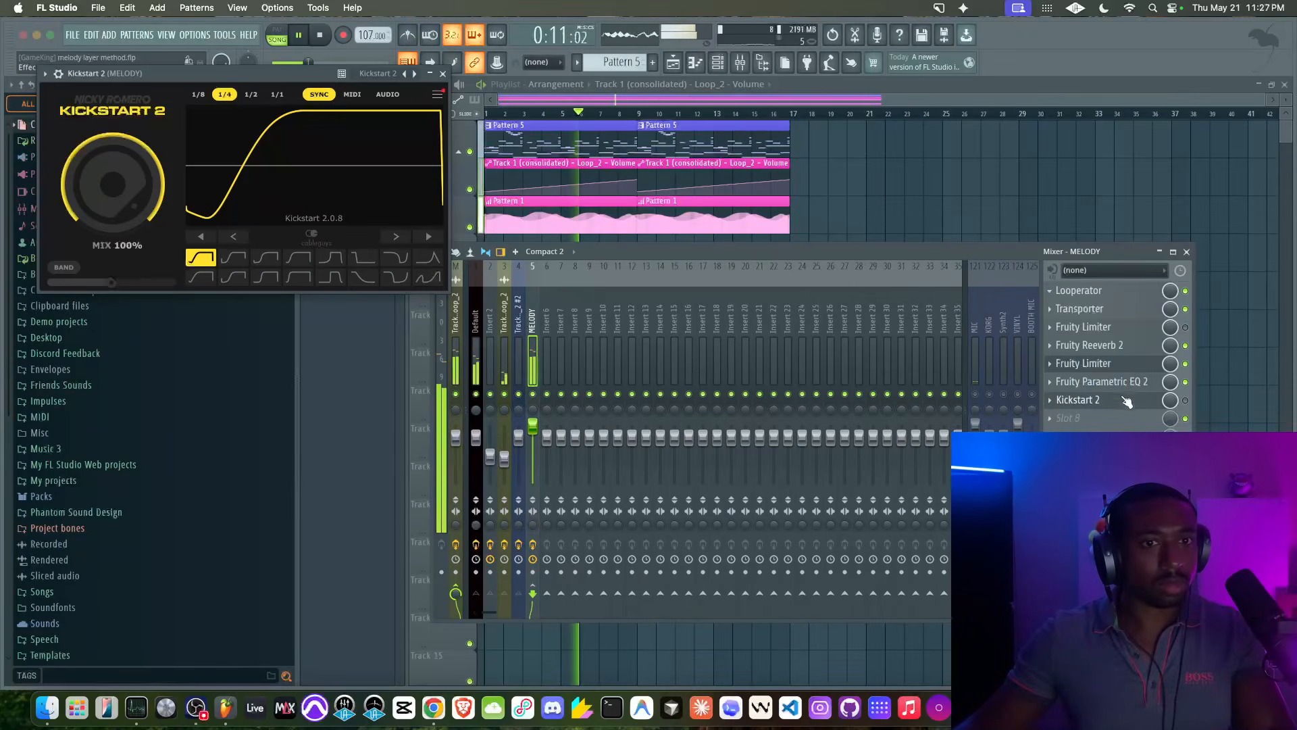
right_click(1172, 401)
left_click(1210, 468)
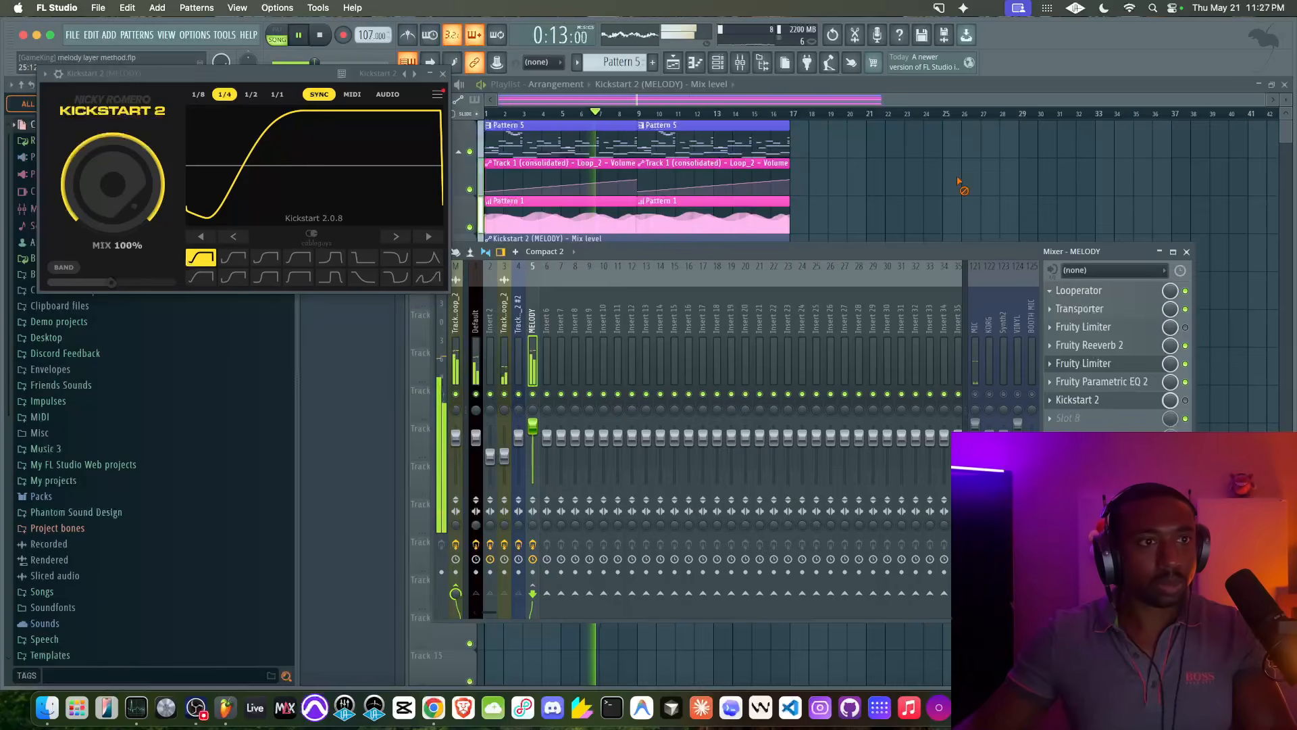
- Make the Kickstart 2 mix level automation jump from zero to full at bar 9, enable the plugin and close its window
left_click(962, 180)
left_click_drag(488, 244, 494, 308)
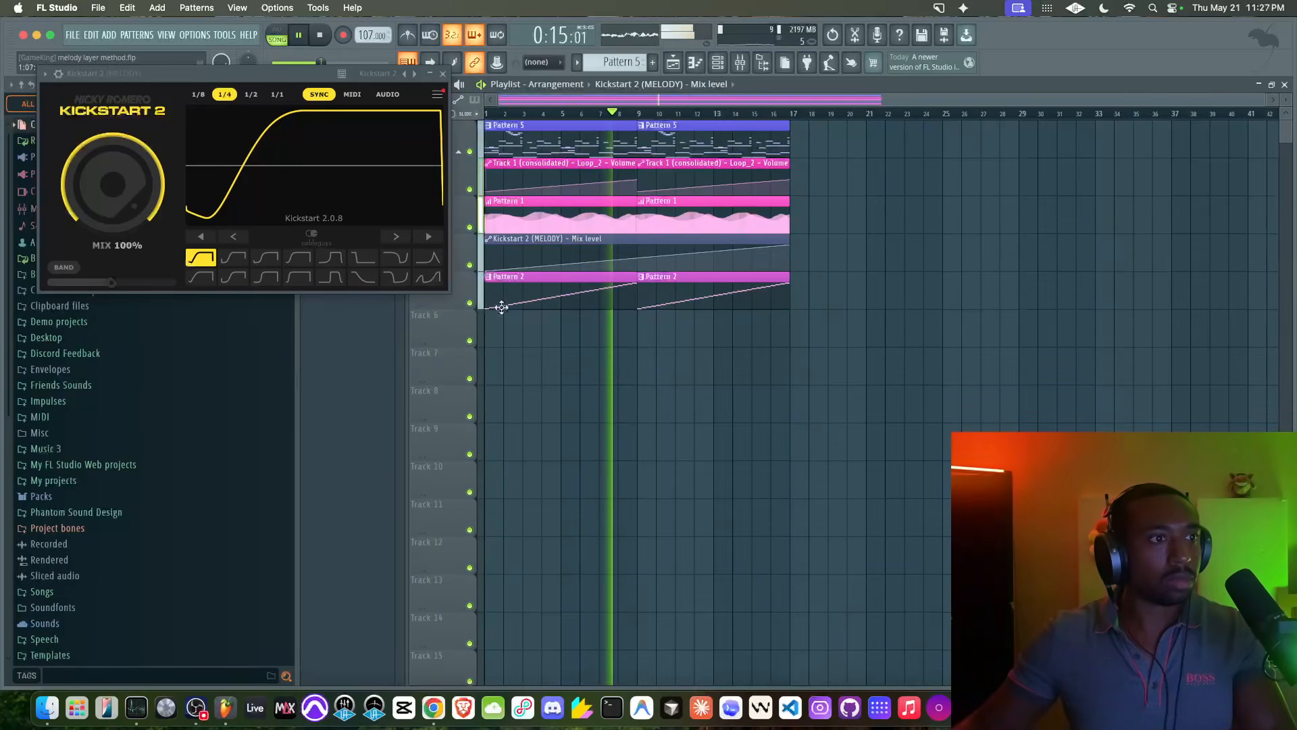
left_click_drag(637, 246, 635, 309)
right_click(637, 245)
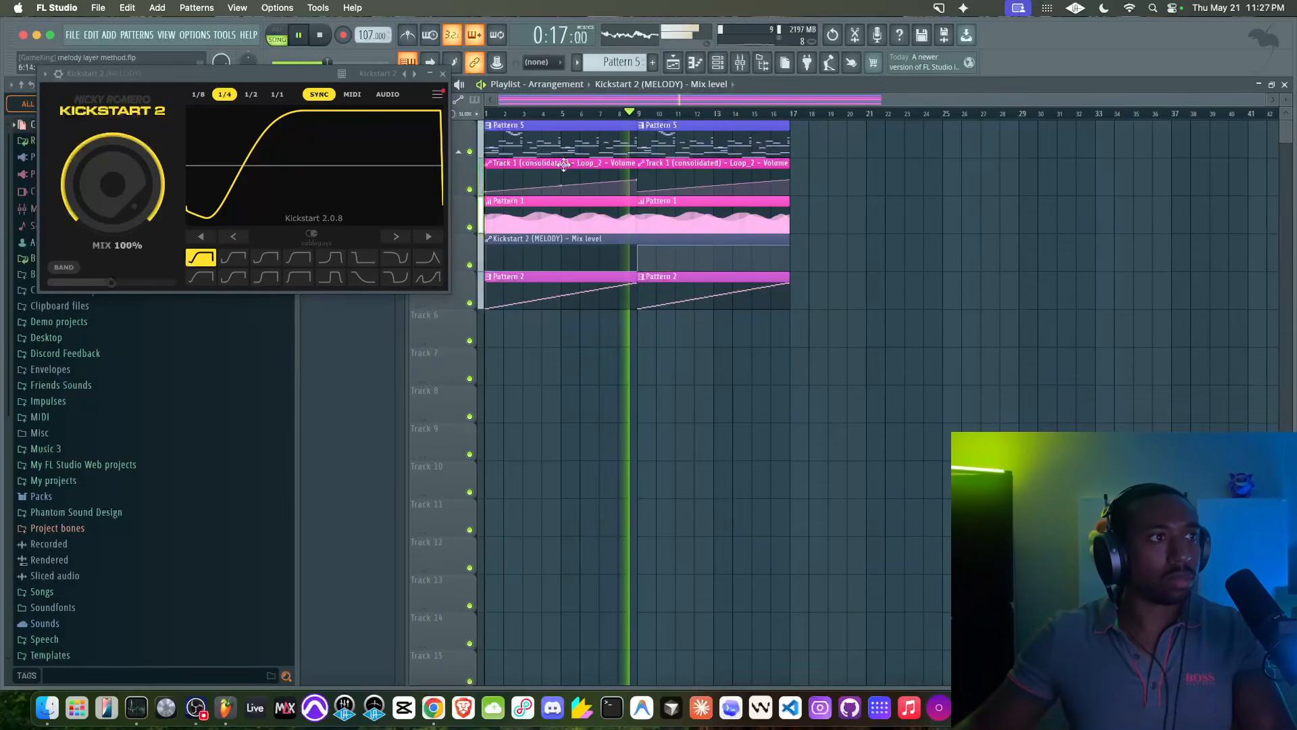
left_click(58, 74)
left_click(406, 96)
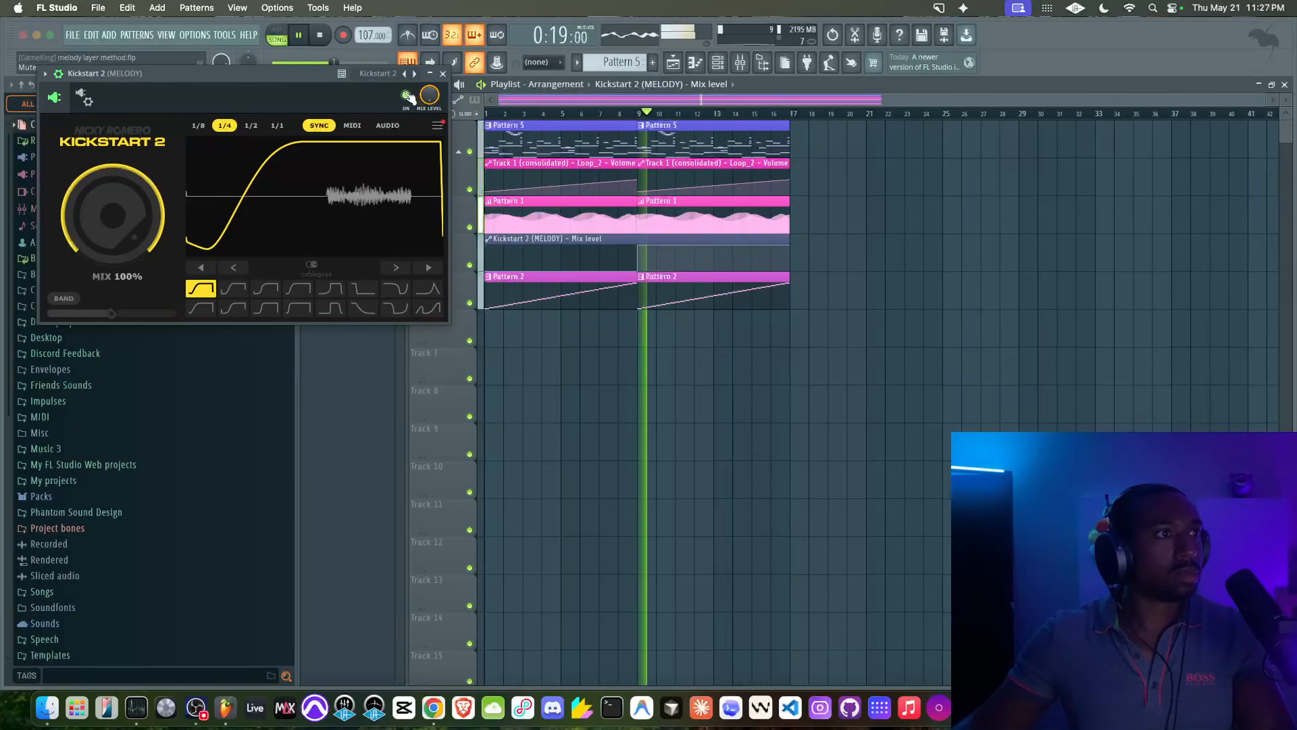
left_click(443, 74)
- Move the mixer clear of the webcam area, disable Kickstart 2 on the MELODY track and close the mixer
left_click(741, 63)
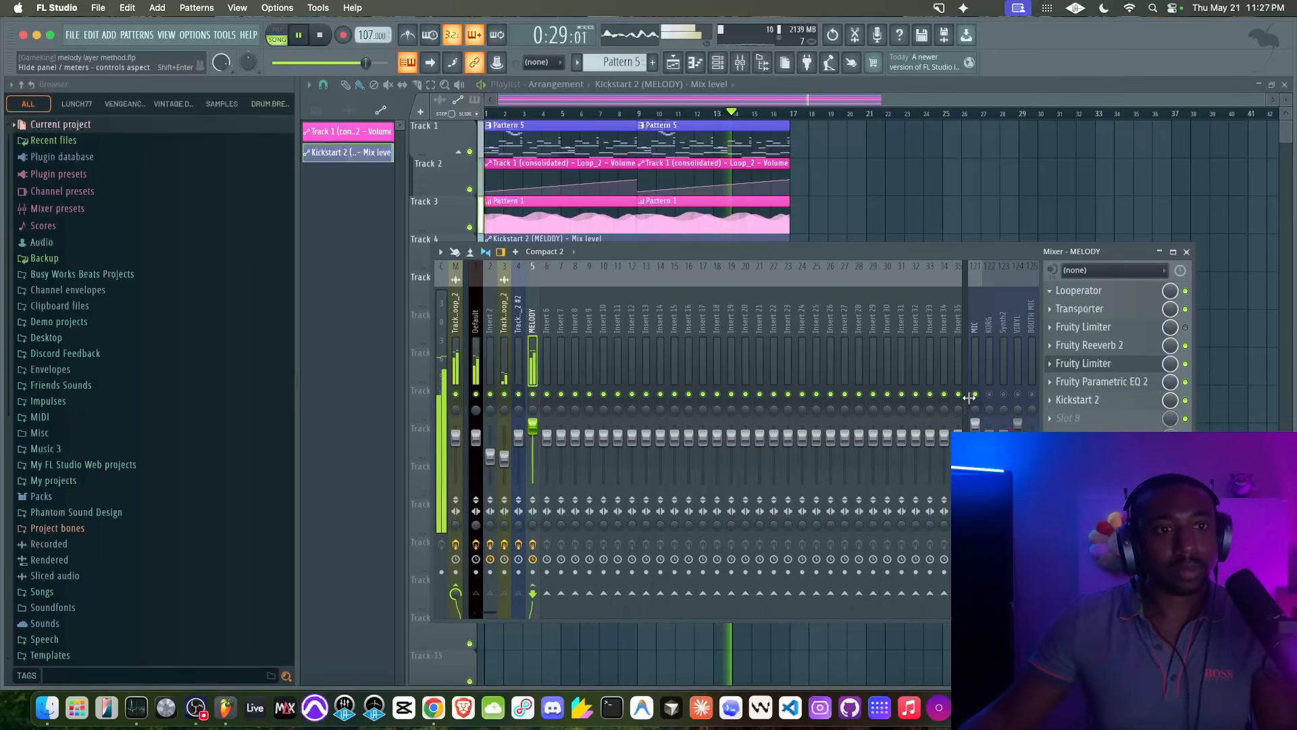
key("F9")
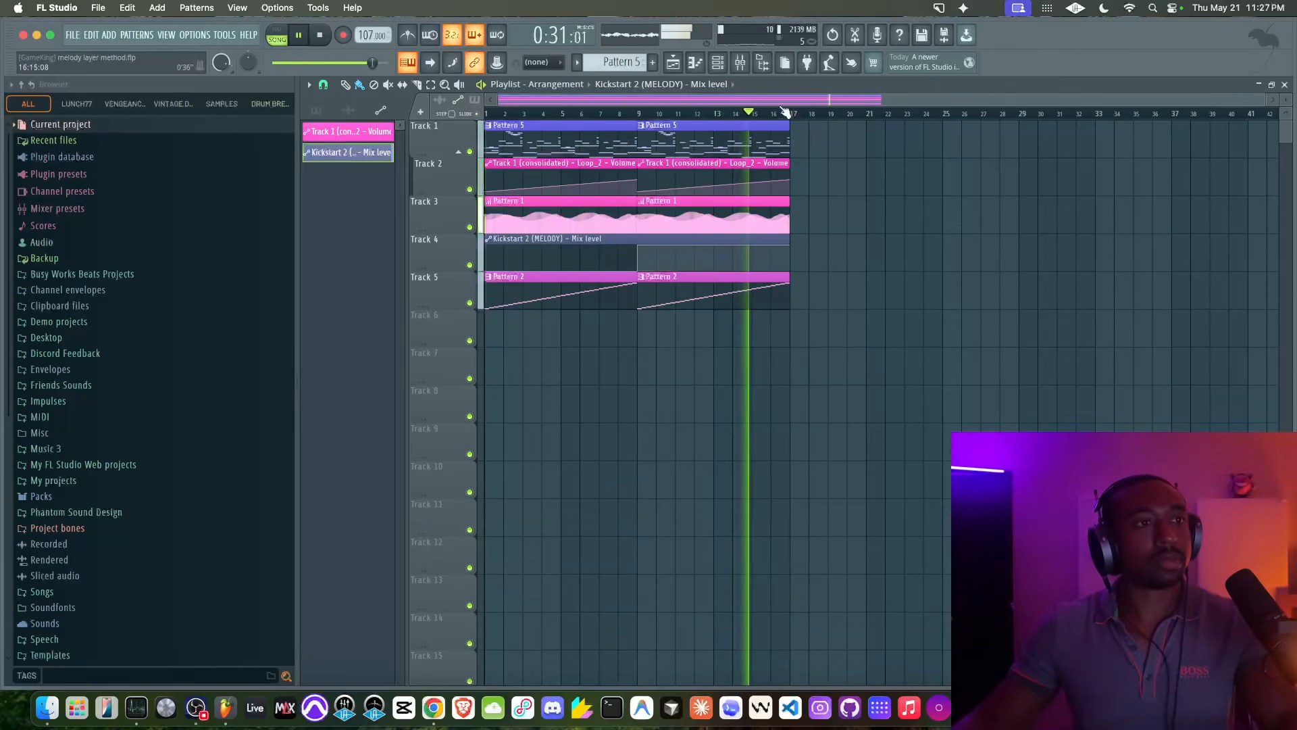
left_click(743, 63)
left_click_drag(957, 259, 820, 225)
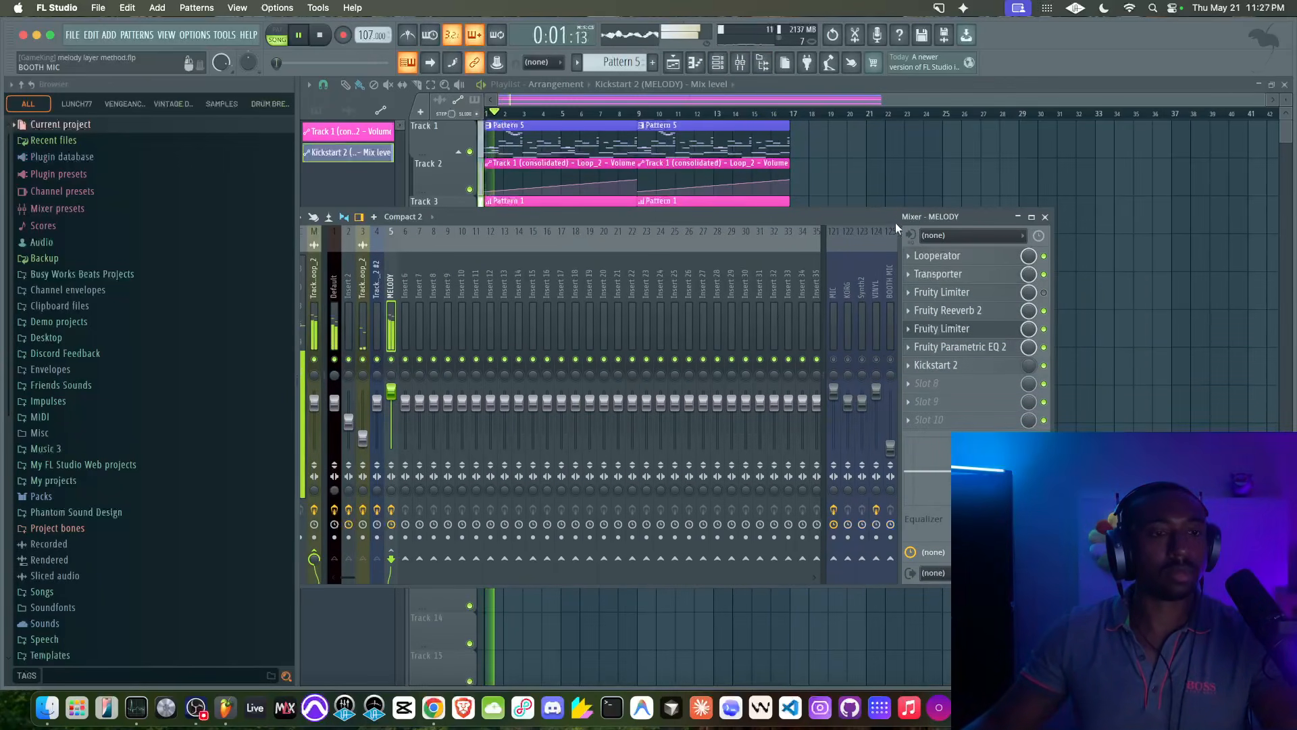
left_click(1044, 365)
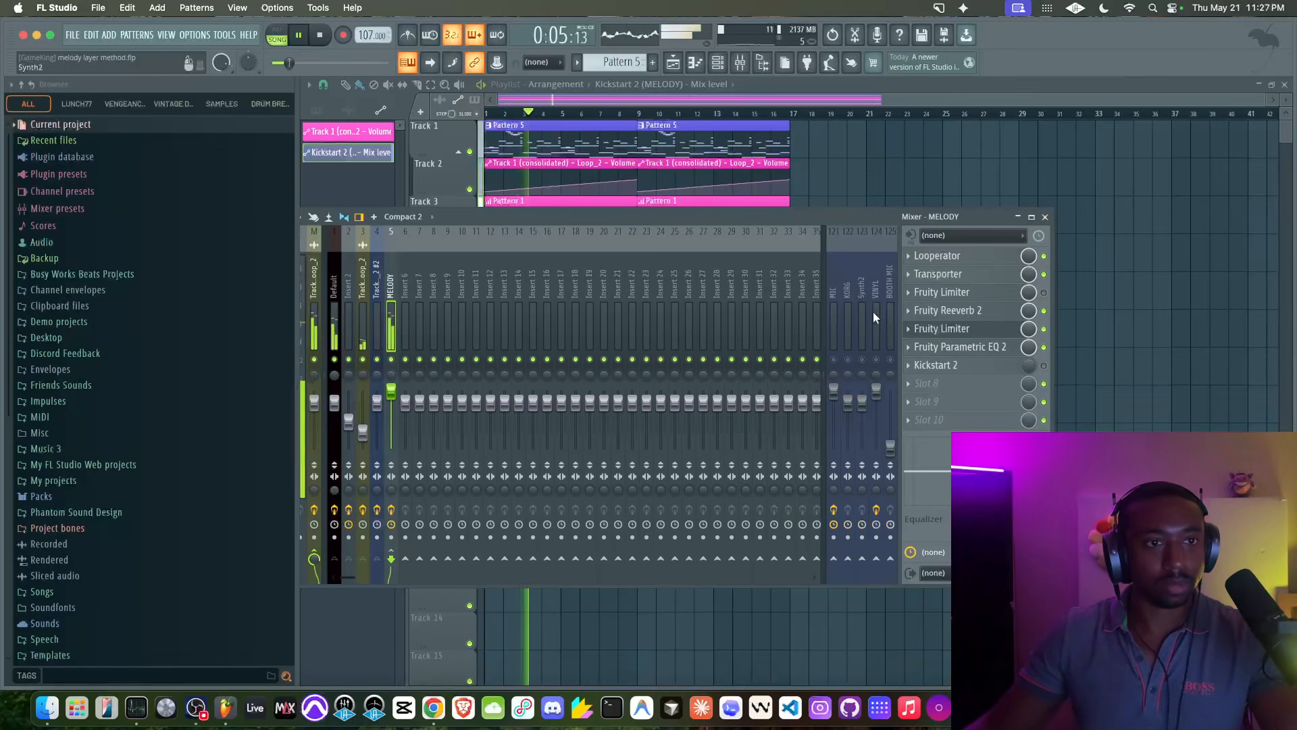
left_click(1045, 217)
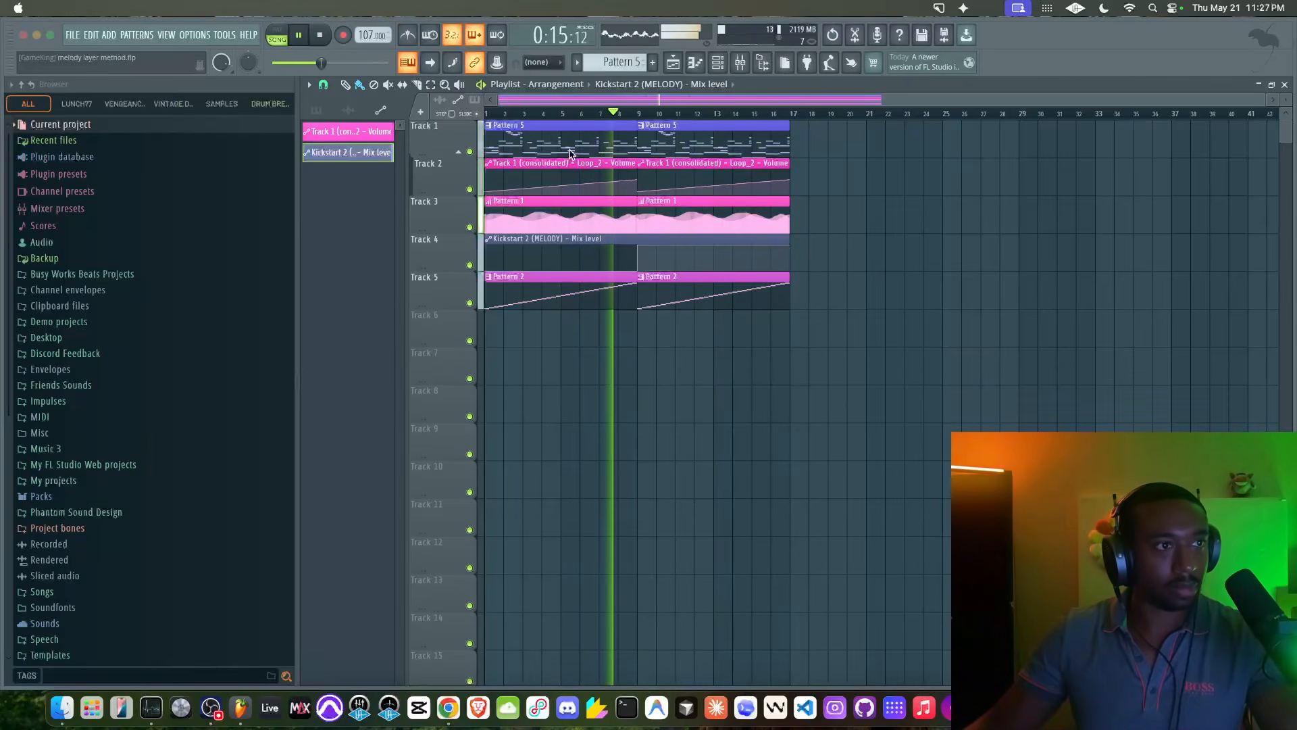
- Unmute the MIC mixer track, hide the mixer and stop playback
left_click(741, 62)
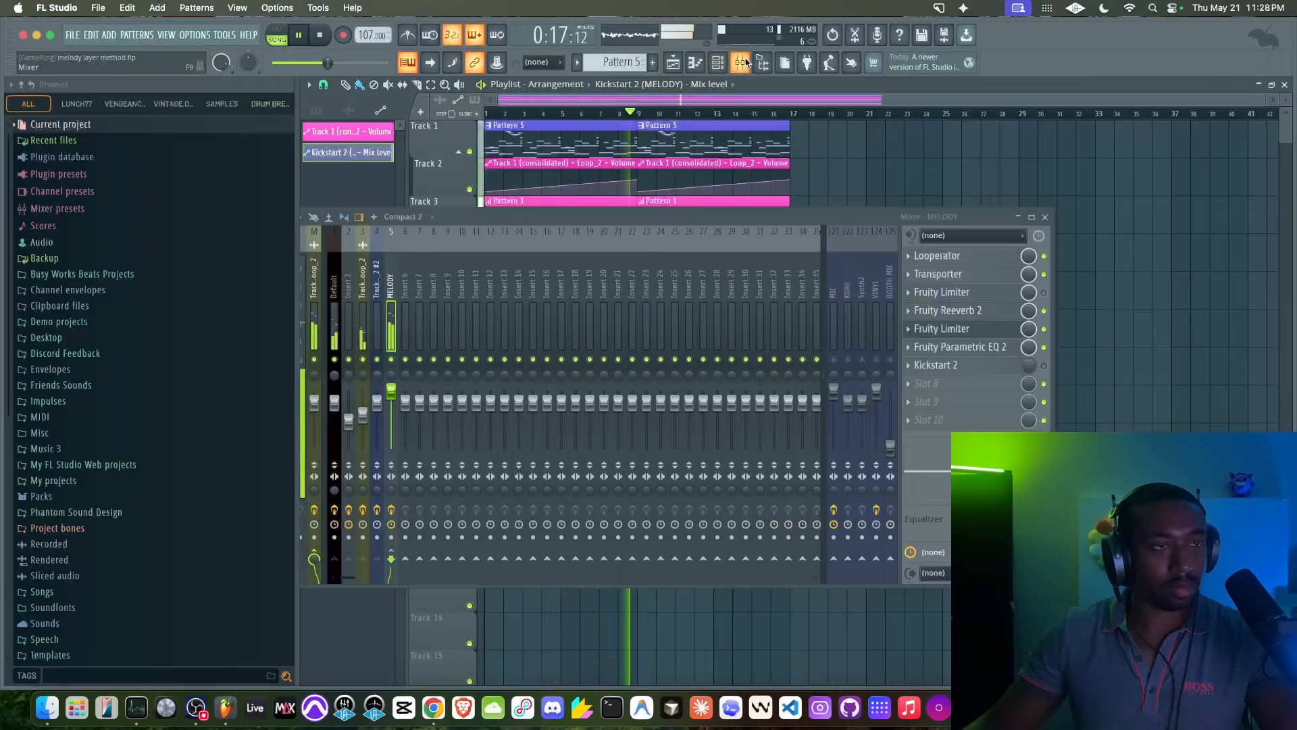
left_click(833, 359)
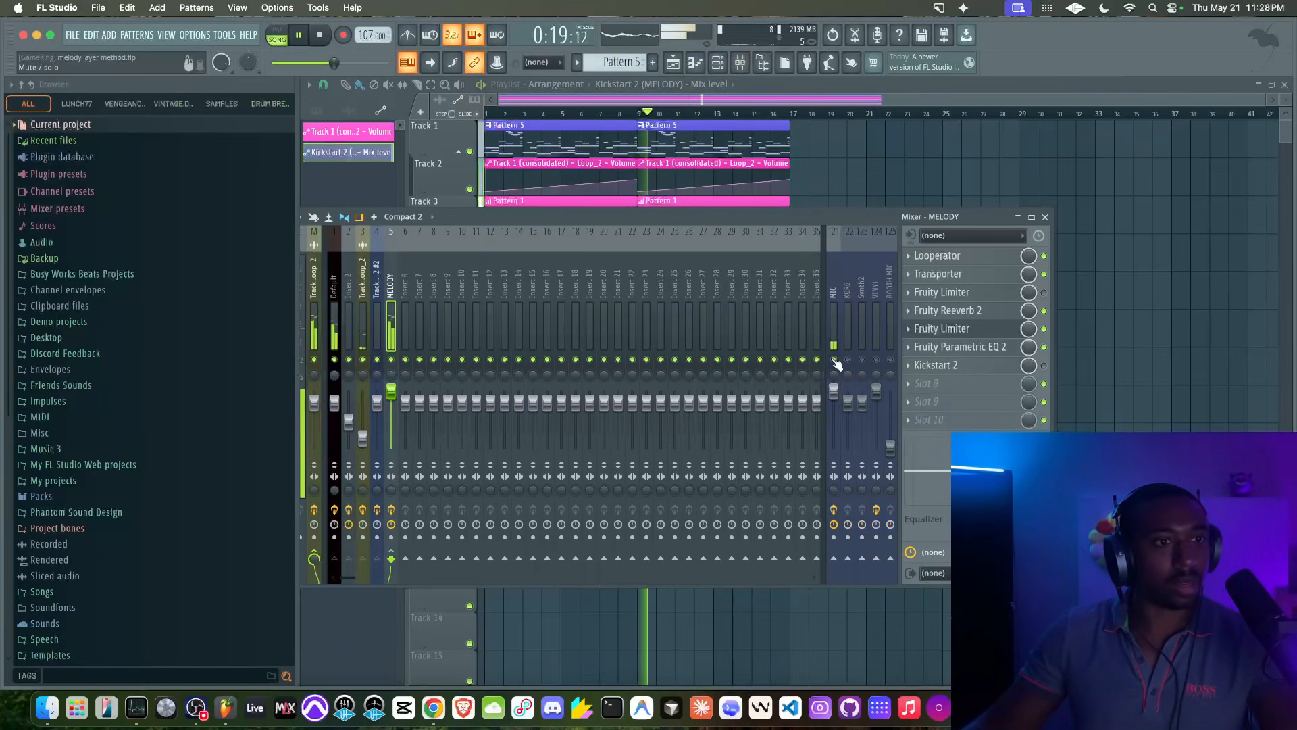
left_click(1126, 297)
key("space")
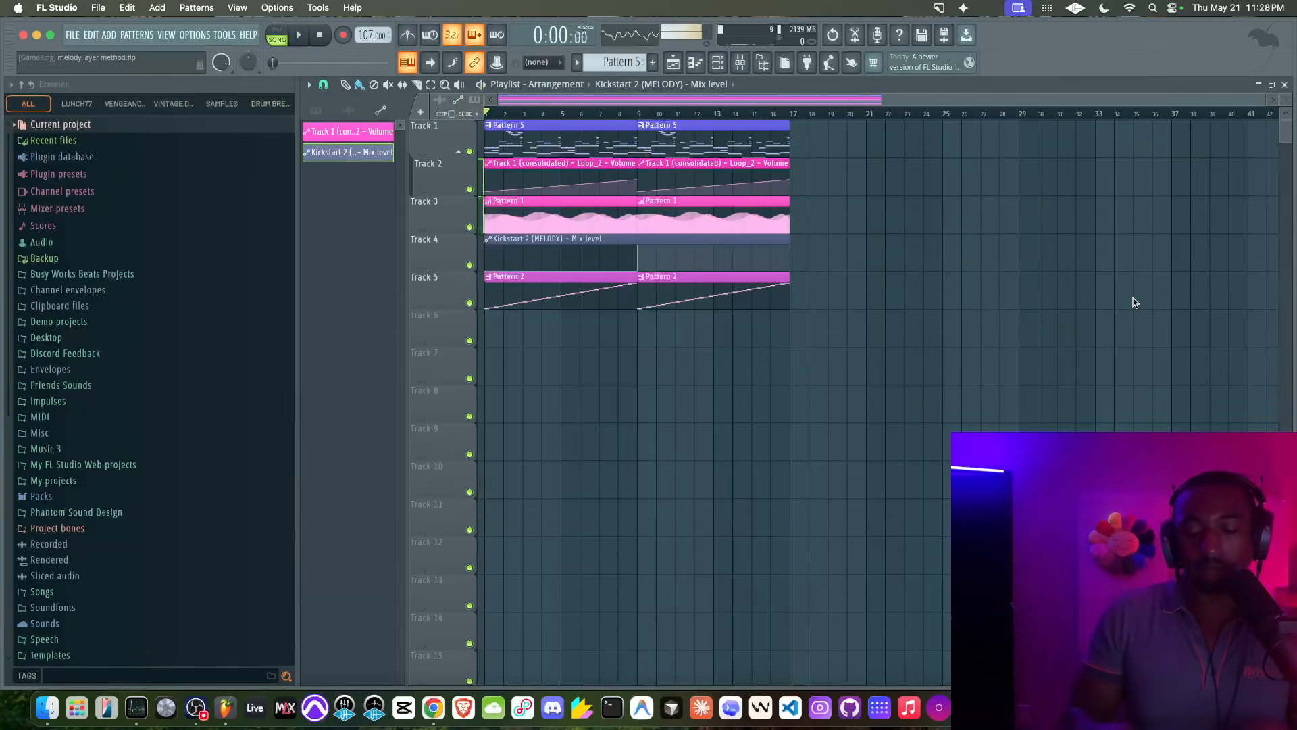